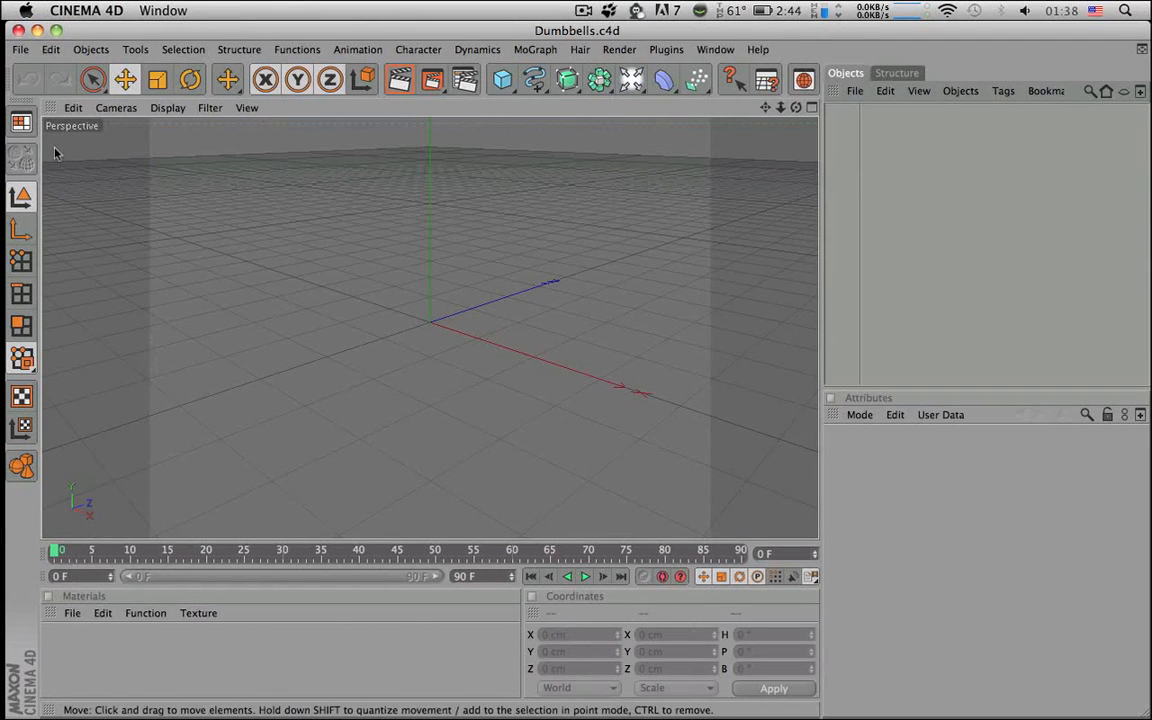
- Switch to the Modeling layout and add a Cylinder object (radius 50 cm, height 200 cm)
{"action": "left_click", "coordinate": [23, 121]}
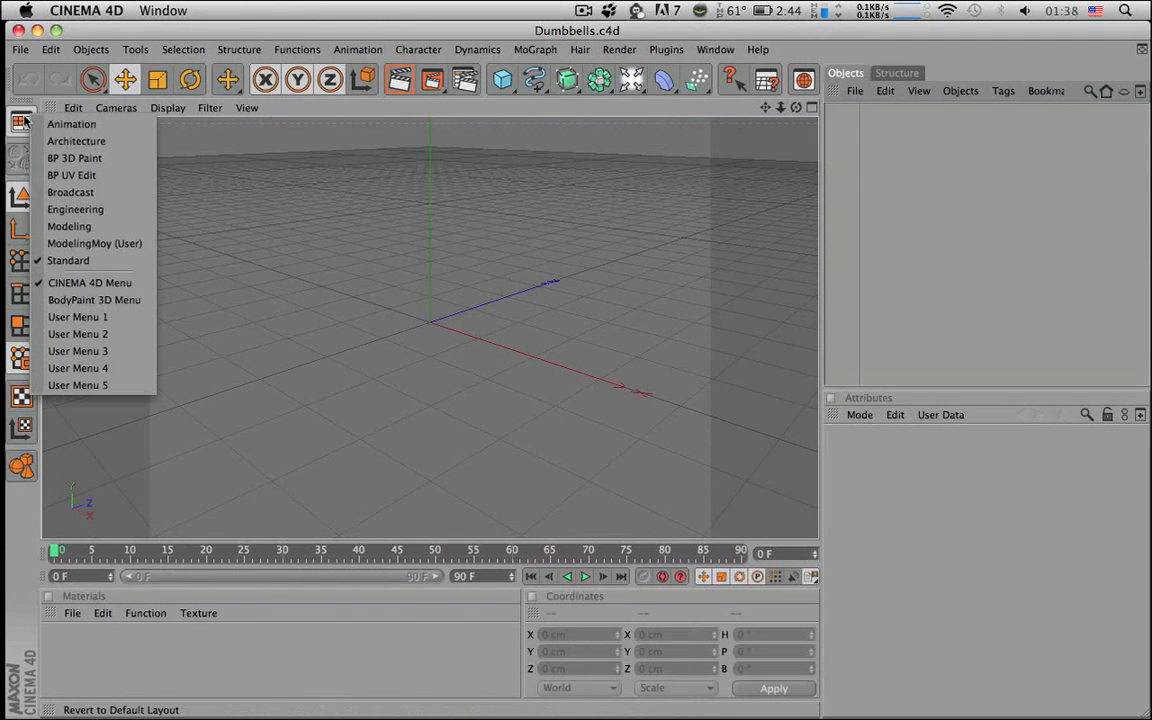
{"action": "left_click", "coordinate": [72, 226]}
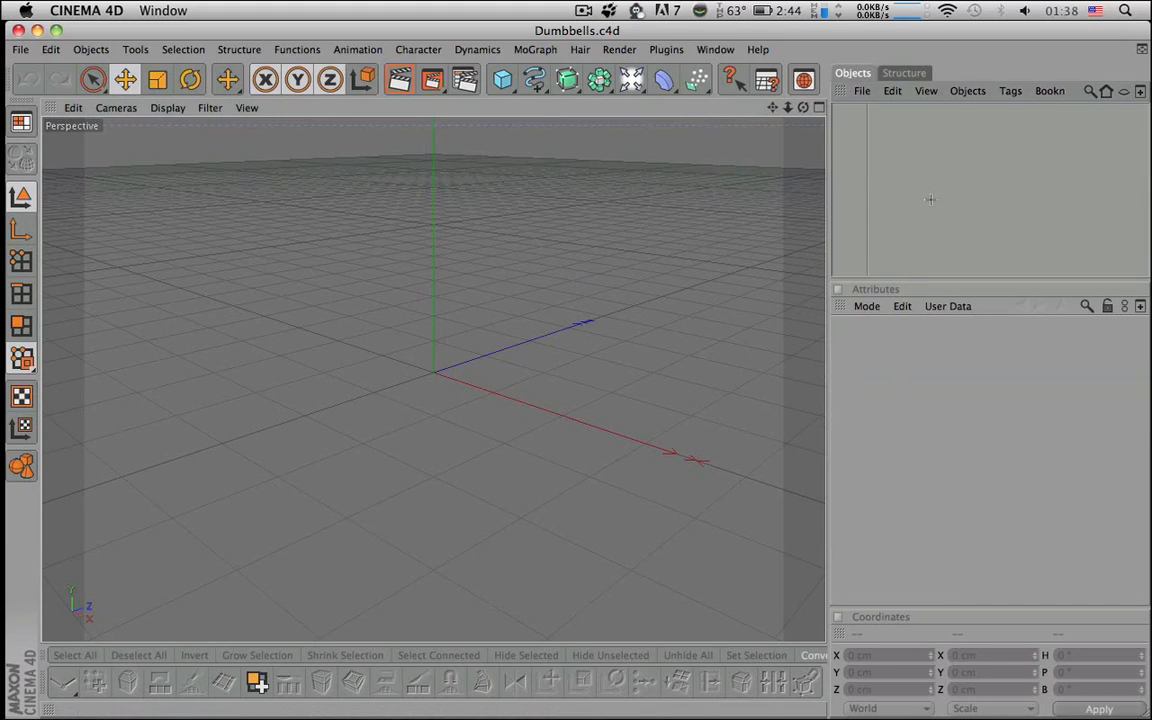
{"action": "left_click_drag", "start_coordinate": [502, 79], "coordinate": [830, 94]}
- Give the cylinder radius 7.5 cm, height 350 cm and 12 rotation segments
{"action": "left_click", "coordinate": [980, 386]}
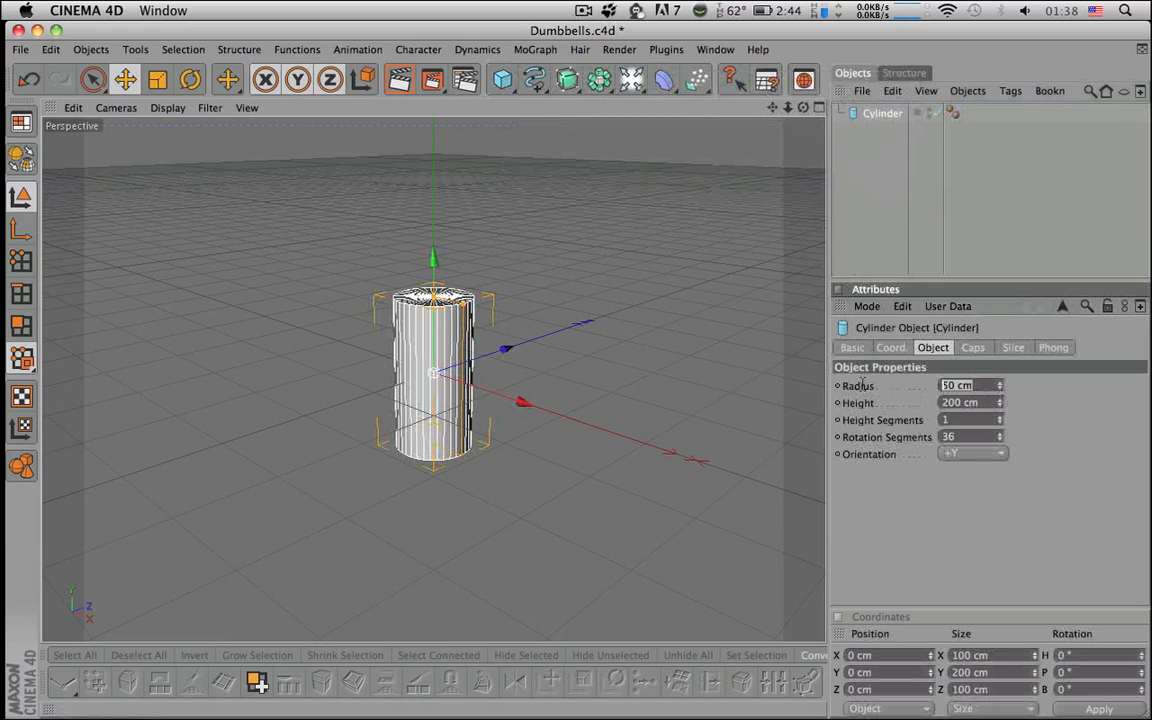
{"action": "type", "text": "7.5"}
{"action": "key", "text": "Return"}
{"action": "left_click_drag", "start_coordinate": [987, 403], "coordinate": [752, 403]}
{"action": "type", "text": "350"}
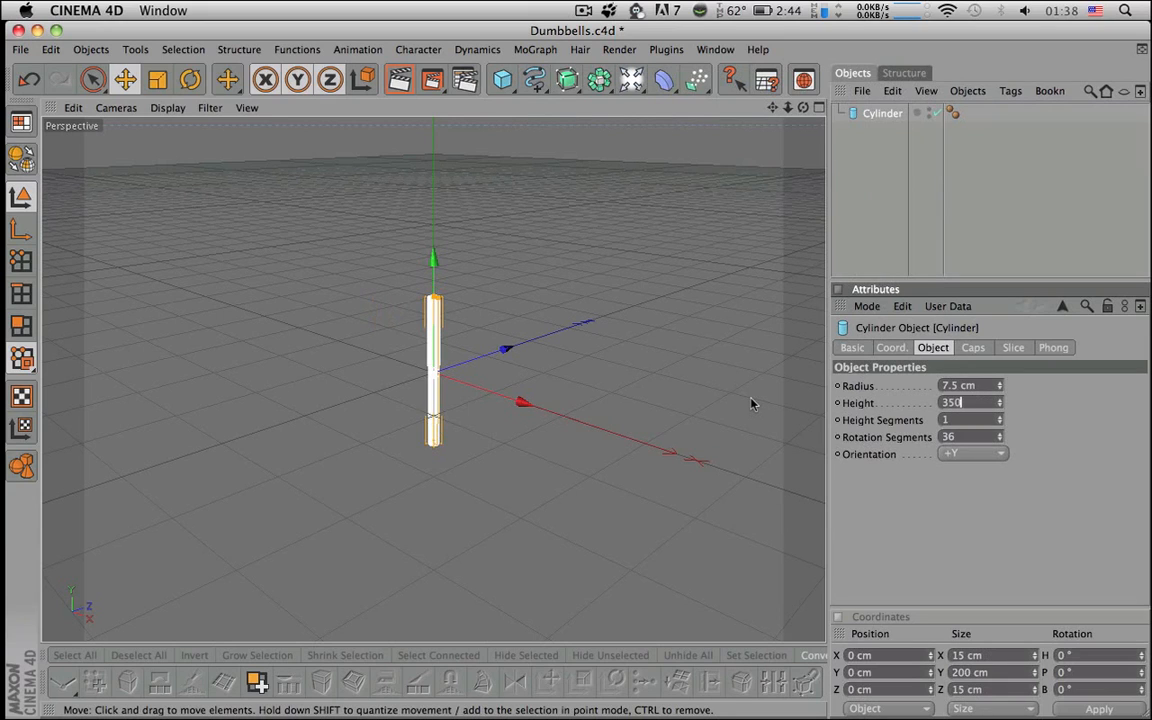
{"action": "key", "text": "Return"}
{"action": "left_click_drag", "start_coordinate": [973, 435], "coordinate": [902, 414]}
{"action": "type", "text": "12"}
{"action": "key", "text": "Return"}
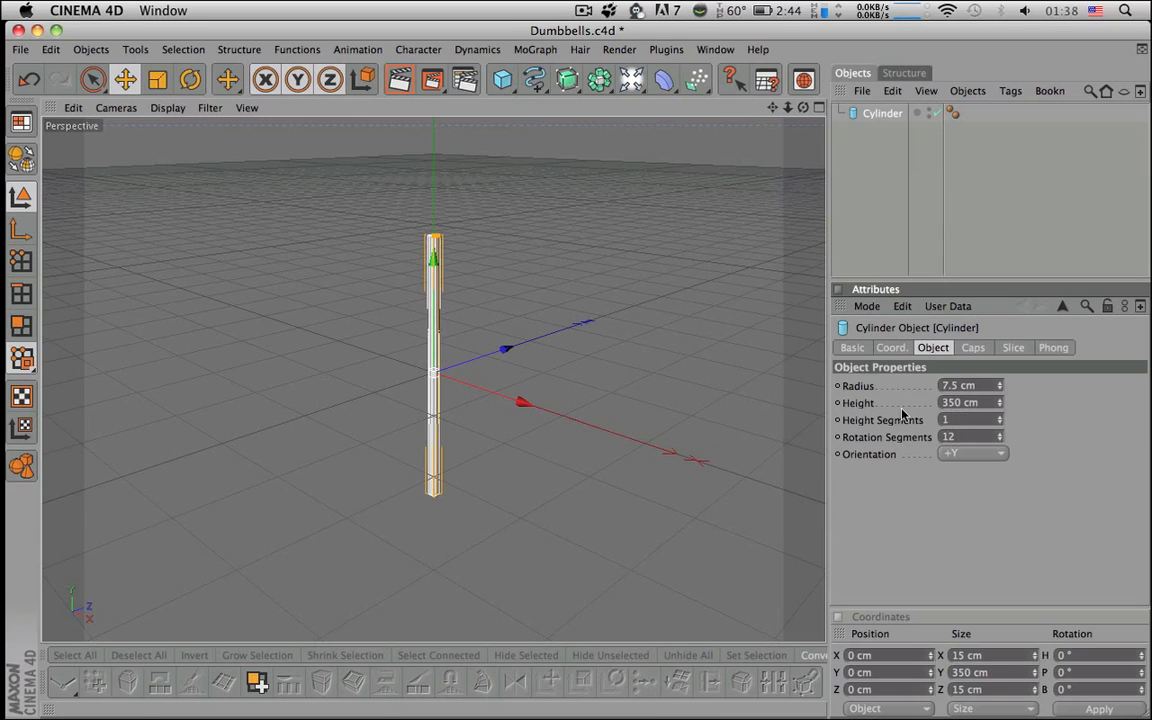
{"action": "left_click_drag", "start_coordinate": [702, 292], "coordinate": [704, 400], "text": "alt"}
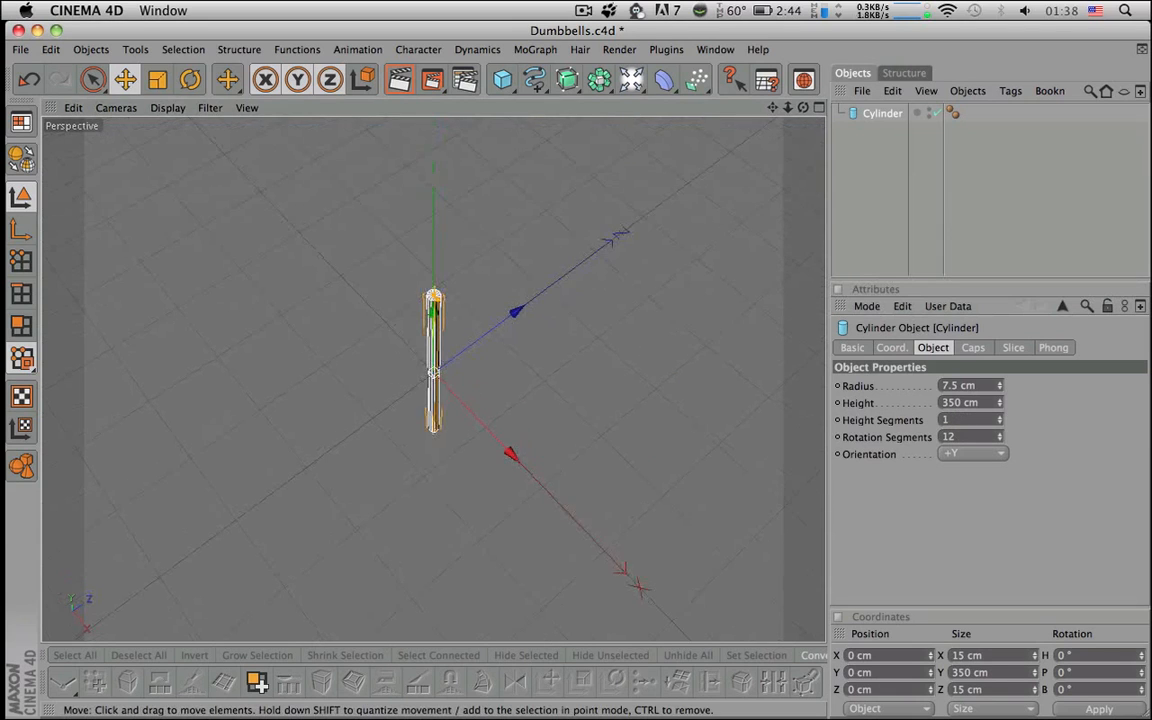
- Smooth the cylinder with a HyperNURBS parent and reselect the cylinder
{"action": "left_click", "coordinate": [567, 80], "text": "alt"}
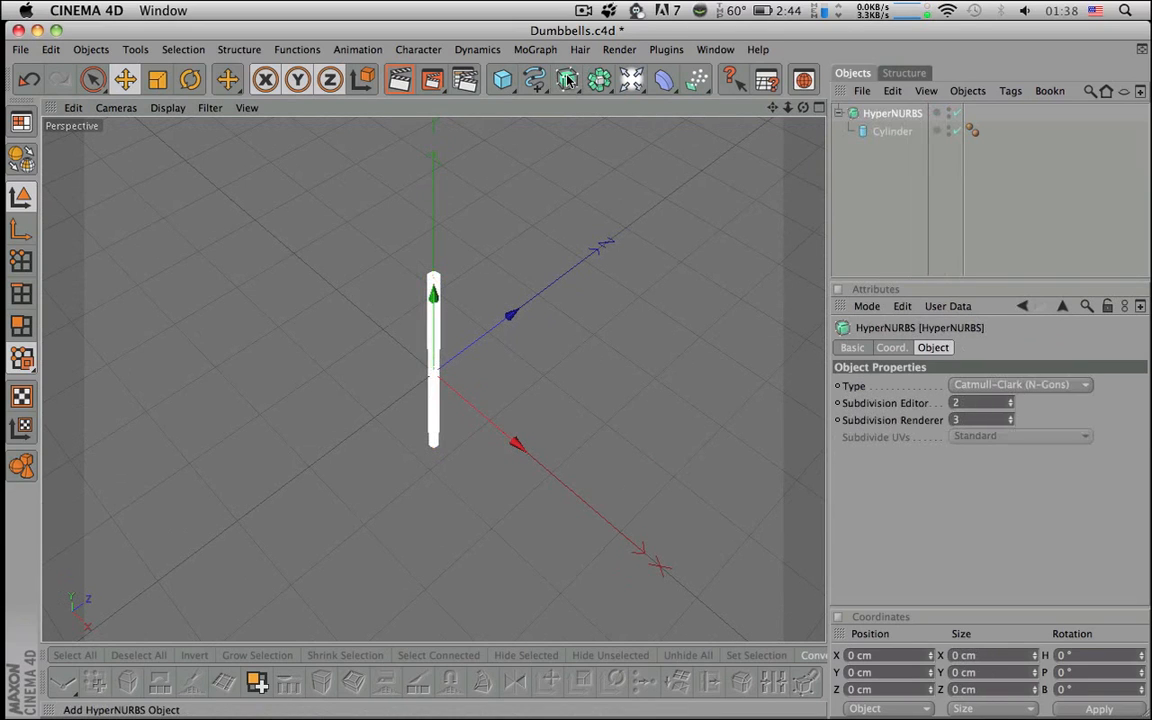
{"action": "left_click", "coordinate": [888, 131]}
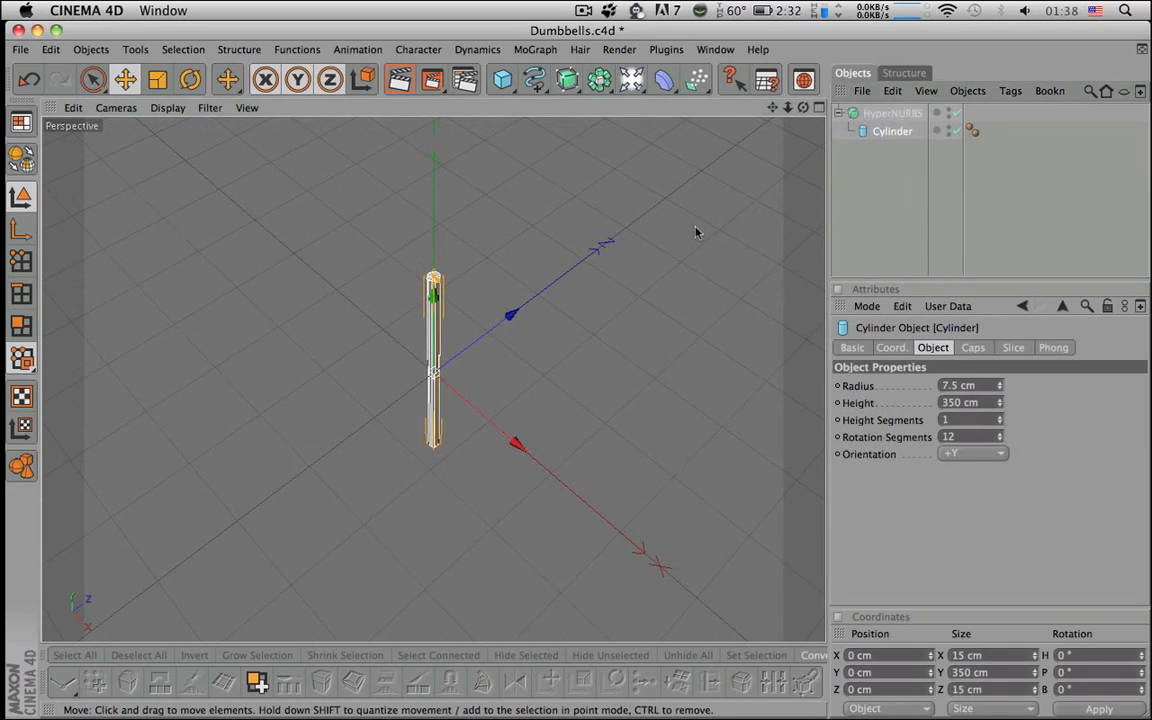
{"action": "scroll", "coordinate": [653, 224], "scroll_direction": "up", "scroll_amount": 5}
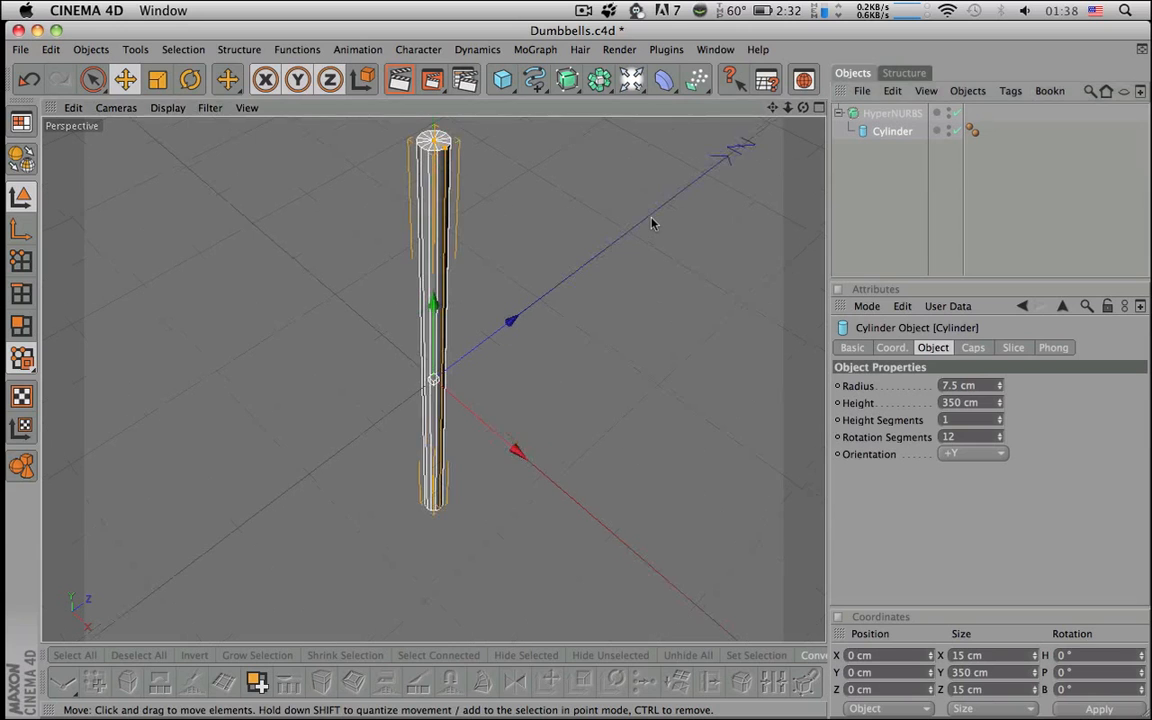
{"action": "middle_click_drag", "start_coordinate": [630, 224], "coordinate": [806, 375], "text": "alt"}
{"action": "middle_click_drag", "start_coordinate": [661, 321], "coordinate": [682, 375], "text": "alt"}
{"action": "scroll", "coordinate": [458, 311], "scroll_direction": "up", "scroll_amount": 8}
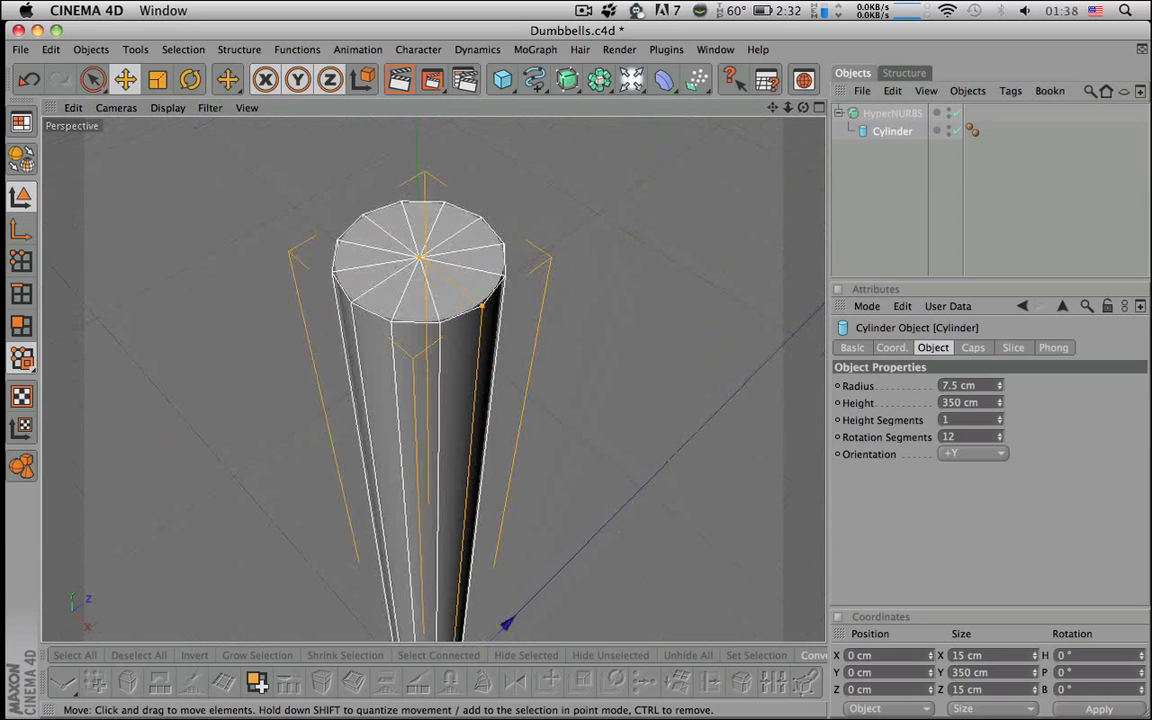
- Set the cylinder's height segments to 3
{"action": "left_click_drag", "start_coordinate": [958, 420], "coordinate": [885, 420]}
{"action": "type", "text": "3"}
{"action": "key", "text": "Return"}
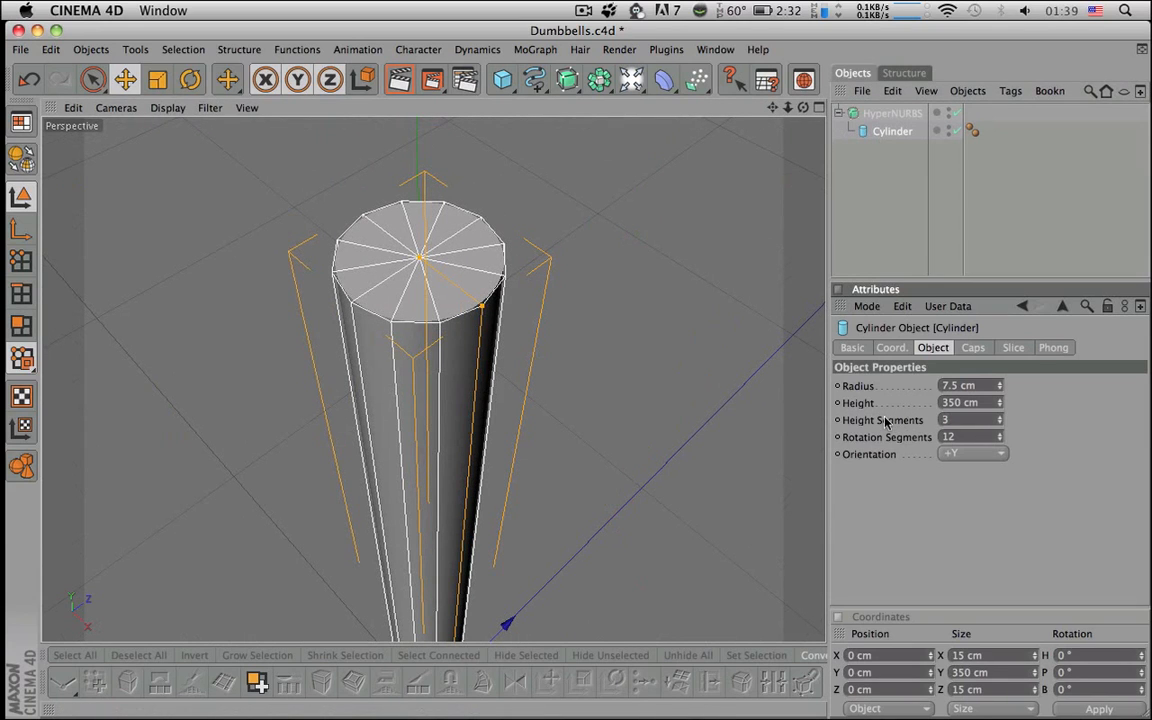
{"action": "middle_click_drag", "start_coordinate": [682, 522], "coordinate": [677, 294], "text": "alt"}
{"action": "right_click_drag", "start_coordinate": [677, 294], "coordinate": [621, 418], "text": "alt"}
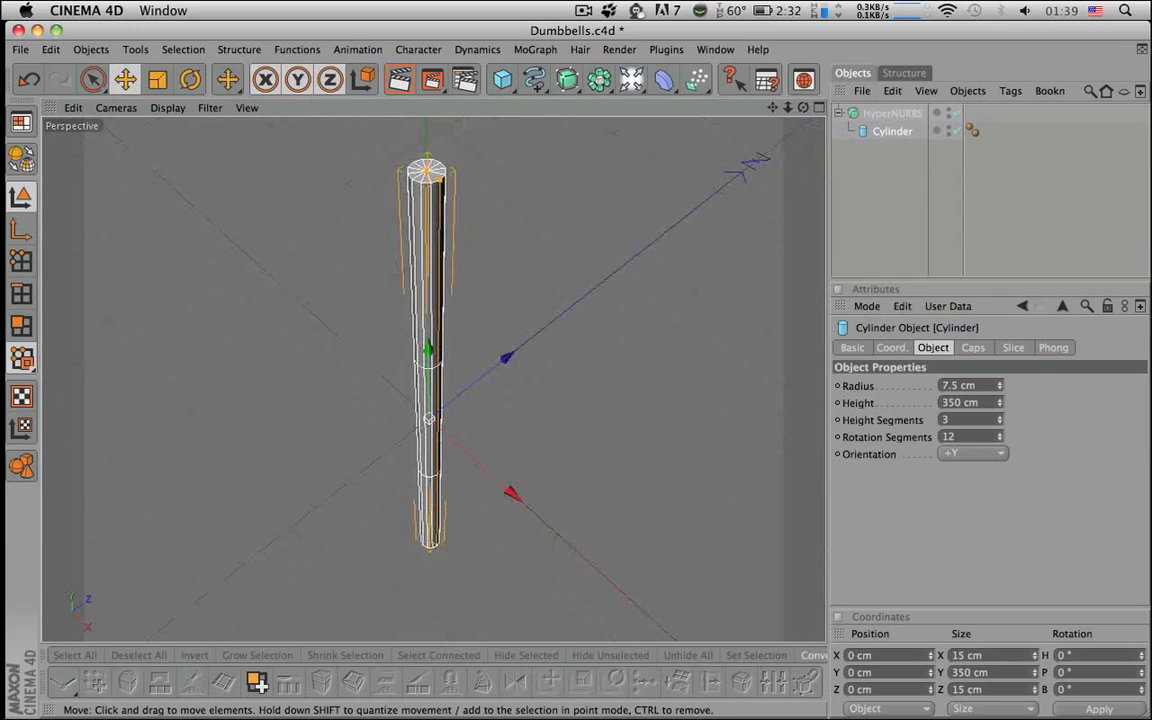
{"action": "middle_click_drag", "start_coordinate": [689, 462], "coordinate": [690, 481], "text": "alt"}
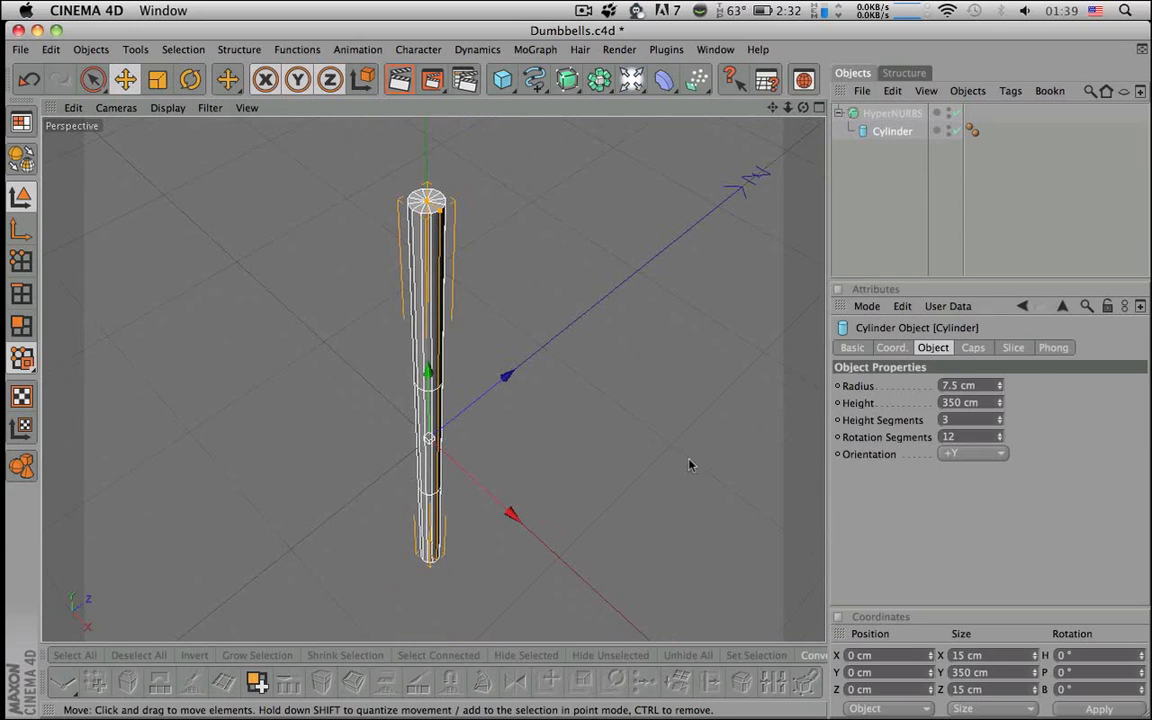
- Set the cylinder's cap segments to 3 and frame the top cap
{"action": "left_click", "coordinate": [973, 347]}
{"action": "left_click_drag", "start_coordinate": [947, 402], "coordinate": [884, 398]}
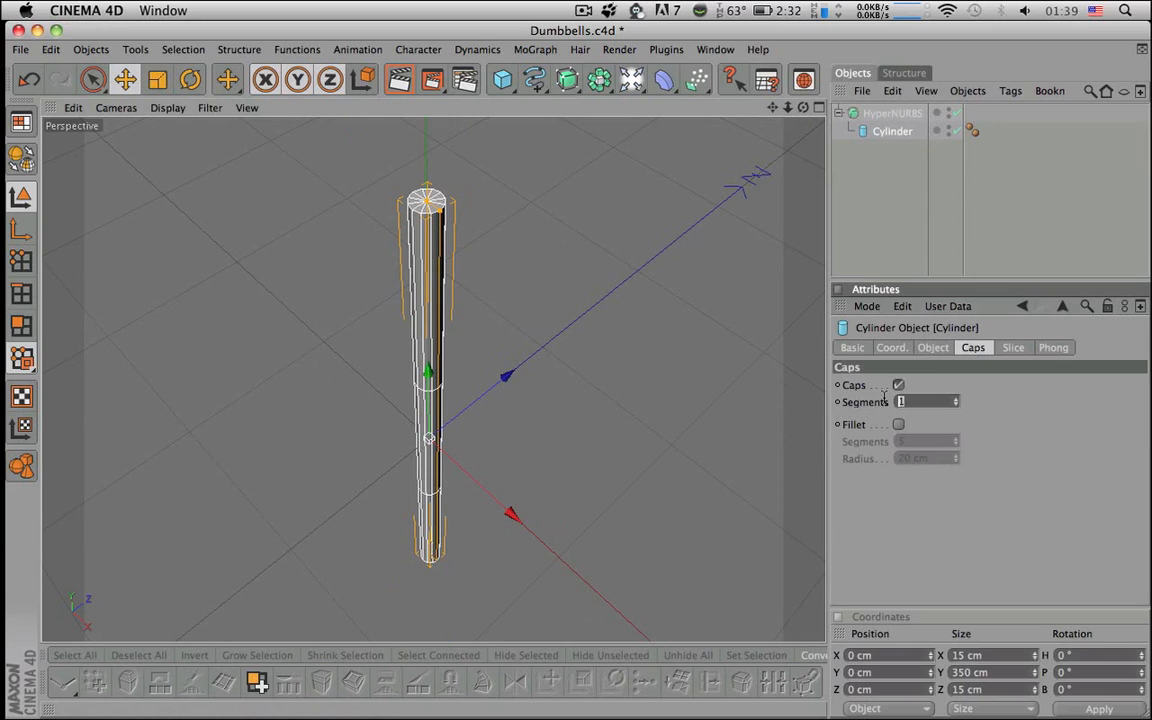
{"action": "type", "text": "3"}
{"action": "key", "text": "Return"}
{"action": "middle_click_drag", "start_coordinate": [508, 215], "coordinate": [502, 346], "text": "alt"}
{"action": "right_click_drag", "start_coordinate": [503, 348], "coordinate": [824, 348], "text": "alt"}
{"action": "middle_click_drag", "start_coordinate": [824, 348], "coordinate": [820, 176], "text": "alt"}
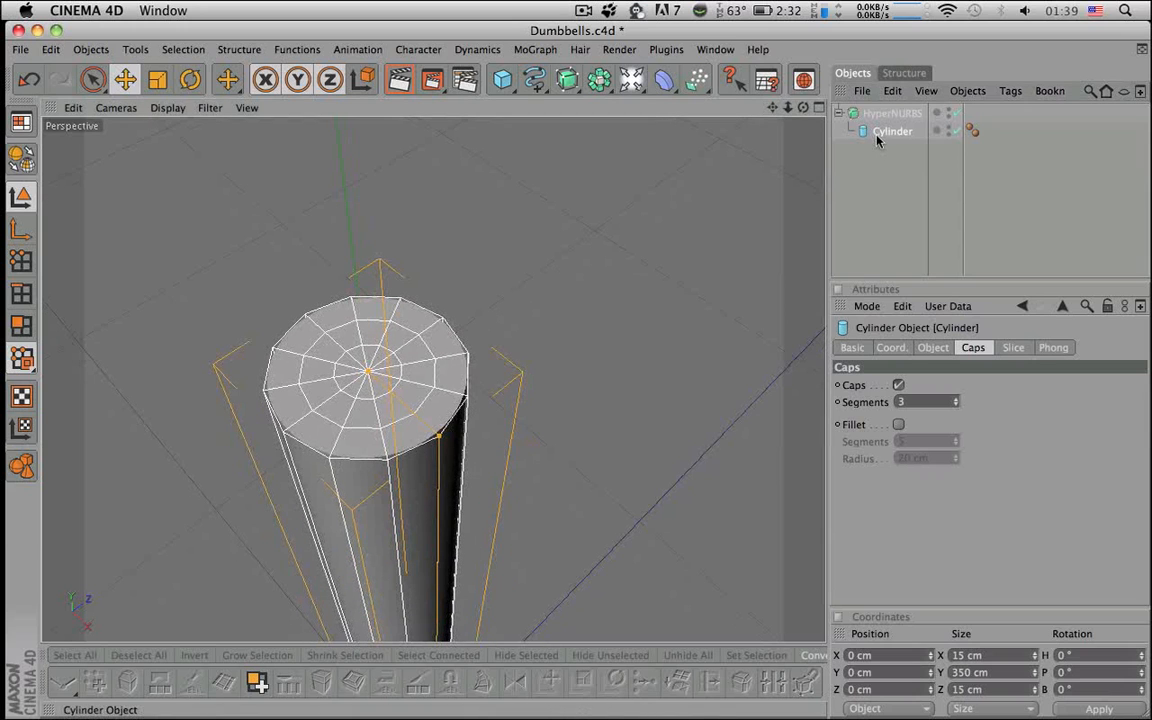
- Make the cylinder editable and select the inner ring of top-cap polygons, with HyperNURBS off
{"action": "key", "text": "c"}
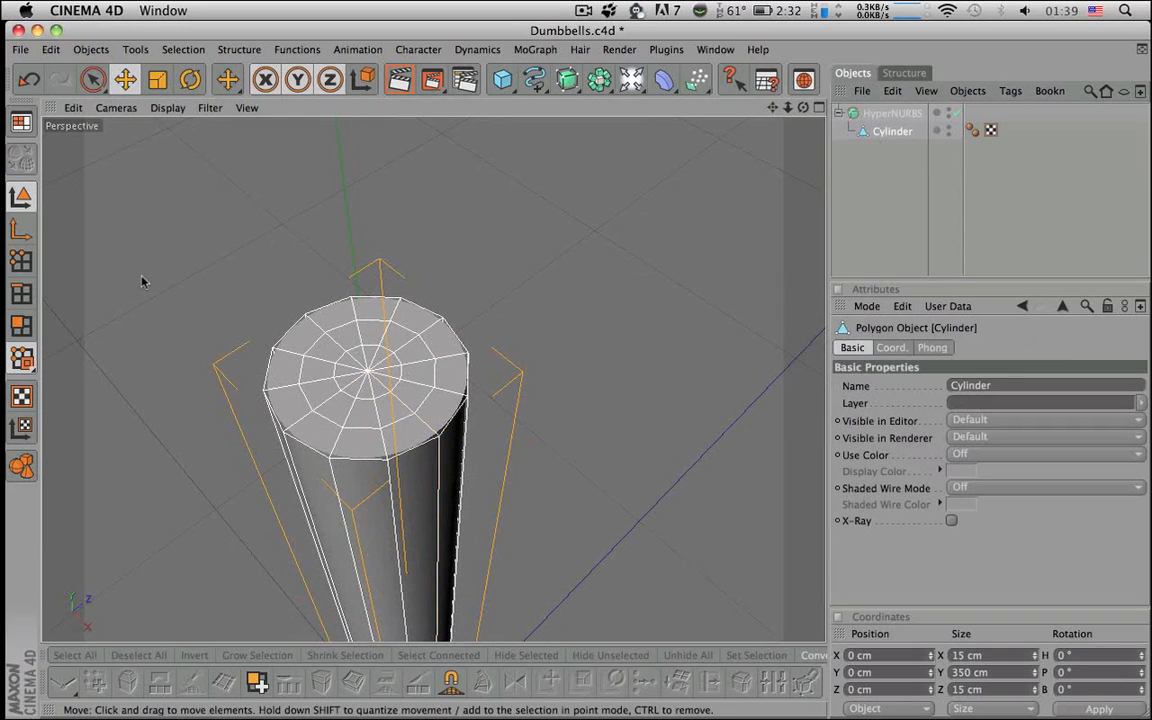
{"action": "left_click", "coordinate": [21, 326]}
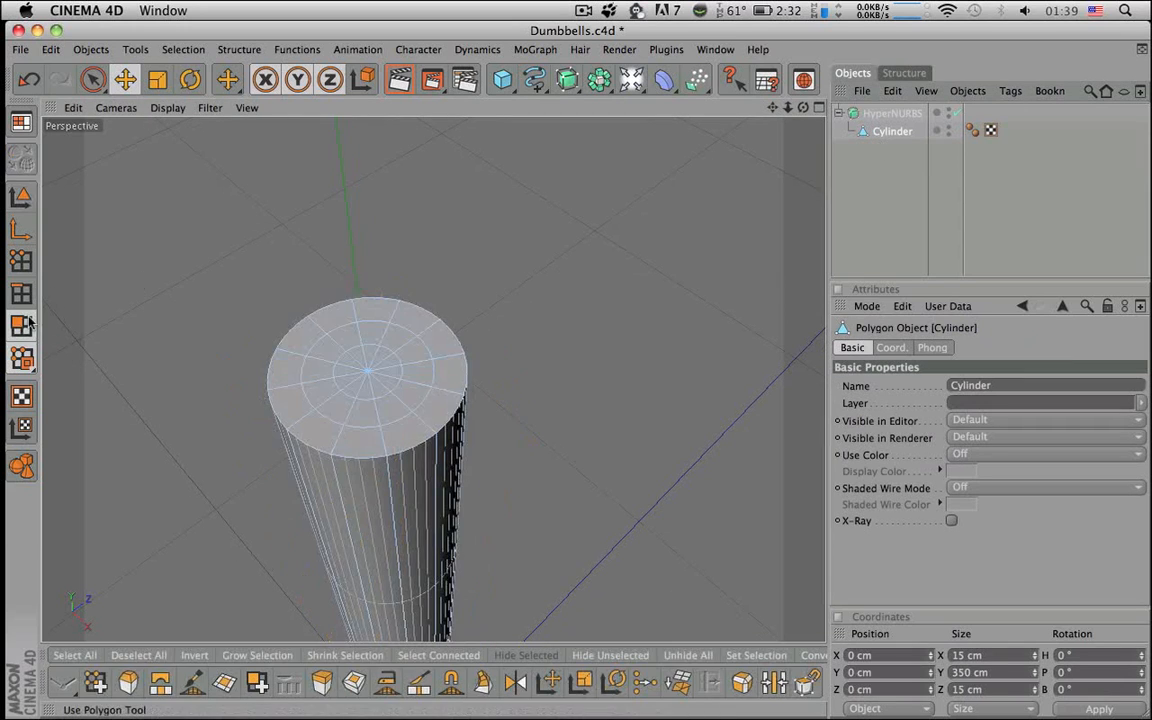
{"action": "left_click", "coordinate": [353, 373]}
{"action": "key", "text": "space"}
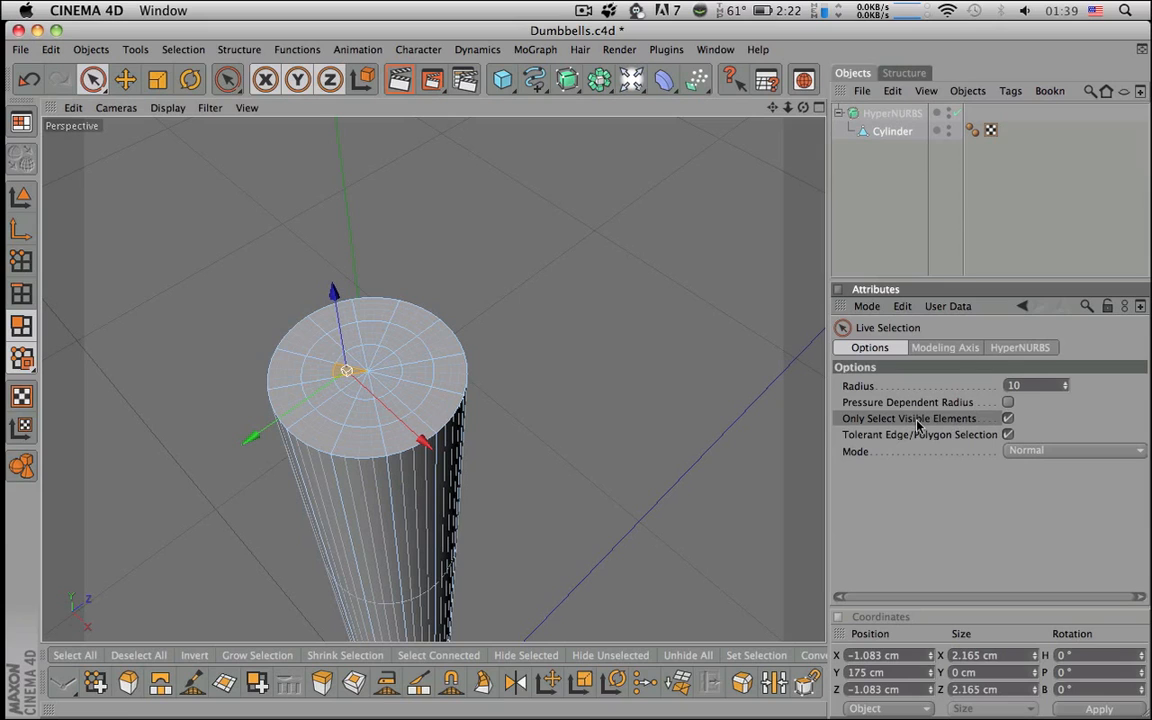
{"action": "mouse_move", "coordinate": [373, 357]}
{"action": "left_mouse_down"}
{"action": "mouse_move", "coordinate": [357, 360]}
{"action": "mouse_move", "coordinate": [380, 375]}
{"action": "mouse_move", "coordinate": [377, 362]}
{"action": "left_mouse_up"}
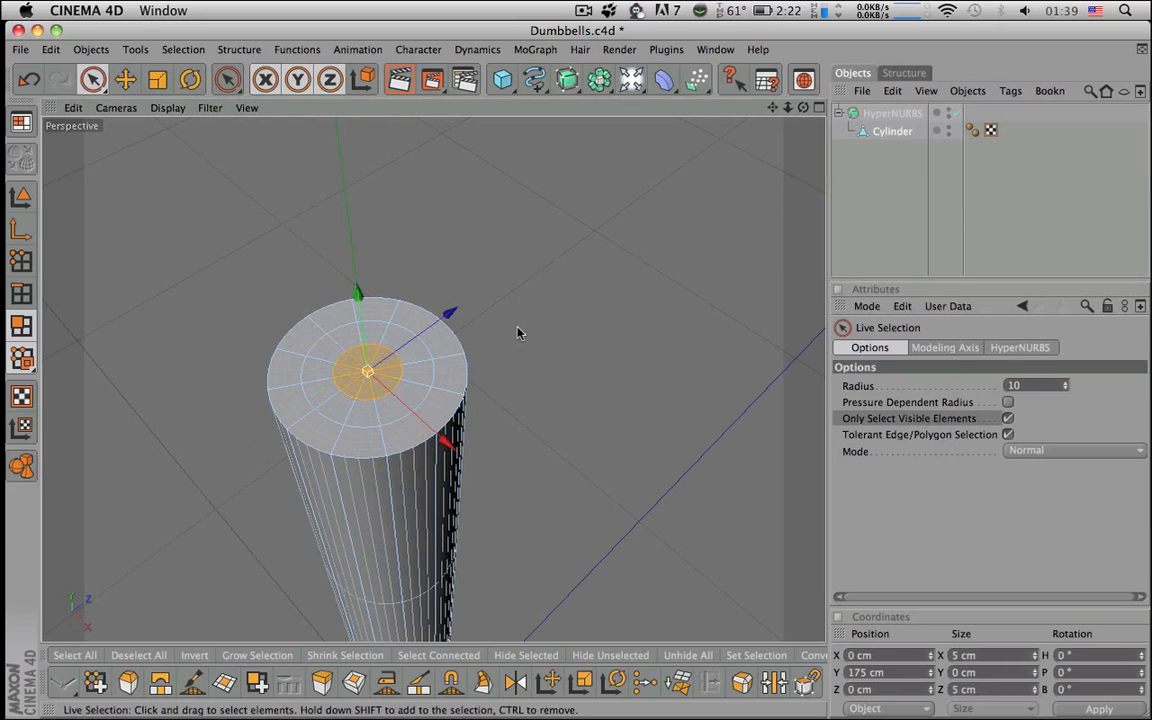
{"action": "left_click", "coordinate": [958, 113]}
{"action": "left_click_drag", "start_coordinate": [705, 239], "coordinate": [735, 180], "text": "alt"}
{"action": "right_click_drag", "start_coordinate": [705, 239], "coordinate": [735, 239], "text": "alt"}
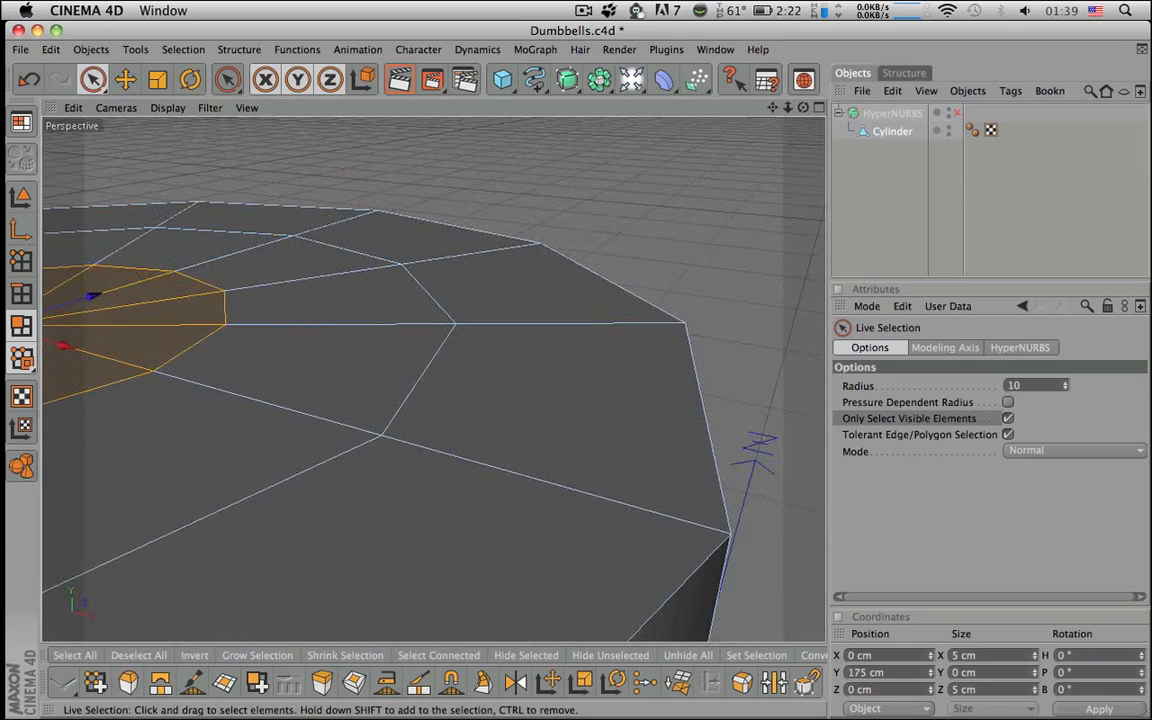
{"action": "middle_click_drag", "start_coordinate": [494, 283], "coordinate": [712, 343], "text": "alt"}
- Extrude the selected cap polygons inward with a -0.2 cm offset
{"action": "key", "text": "d"}
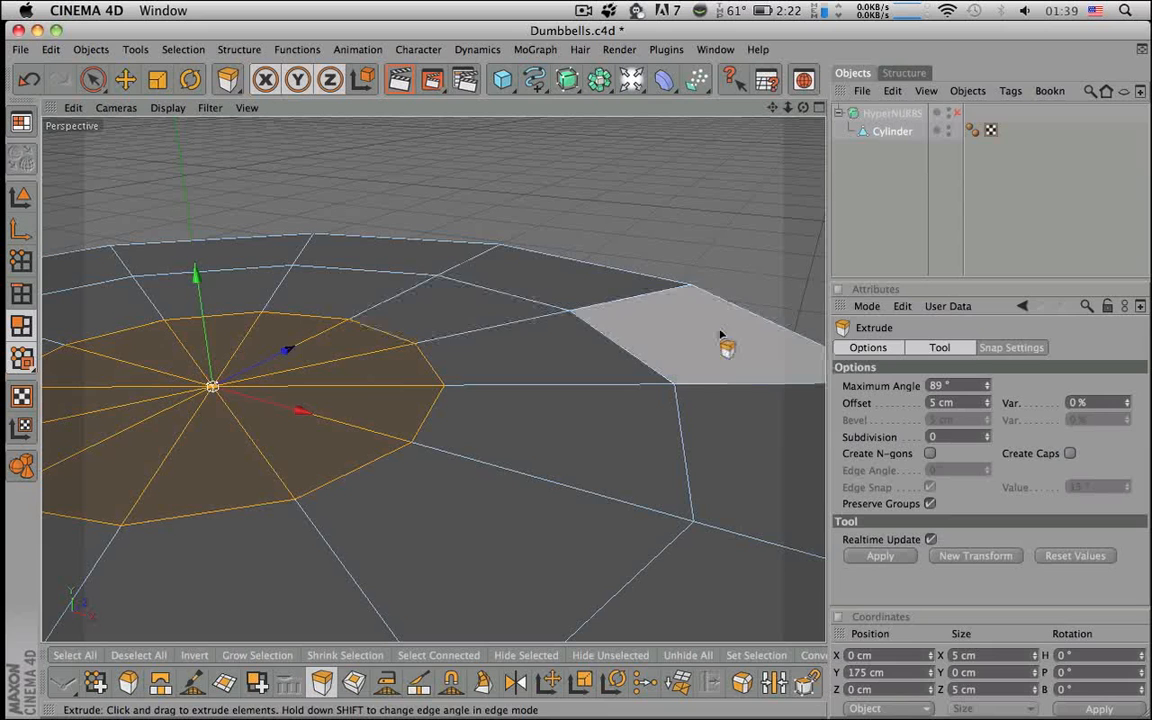
{"action": "left_click_drag", "start_coordinate": [960, 405], "coordinate": [867, 399]}
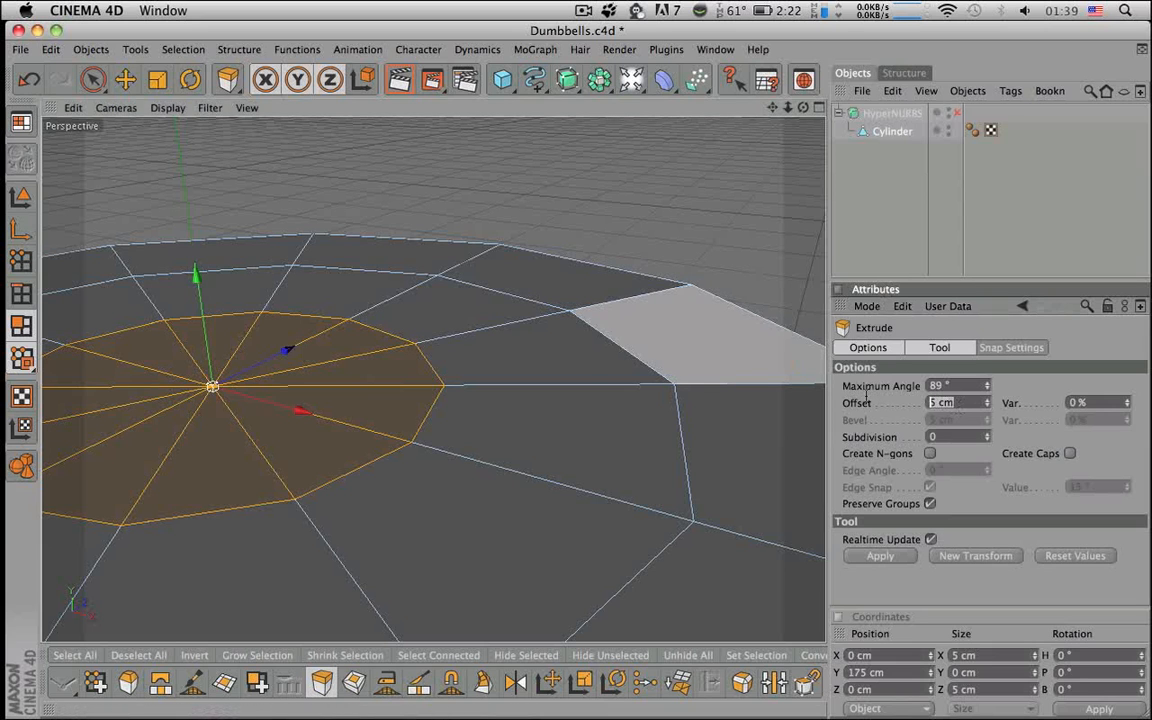
{"action": "type", "text": "2"}
{"action": "key", "text": "Return"}
{"action": "key", "text": "super+z"}
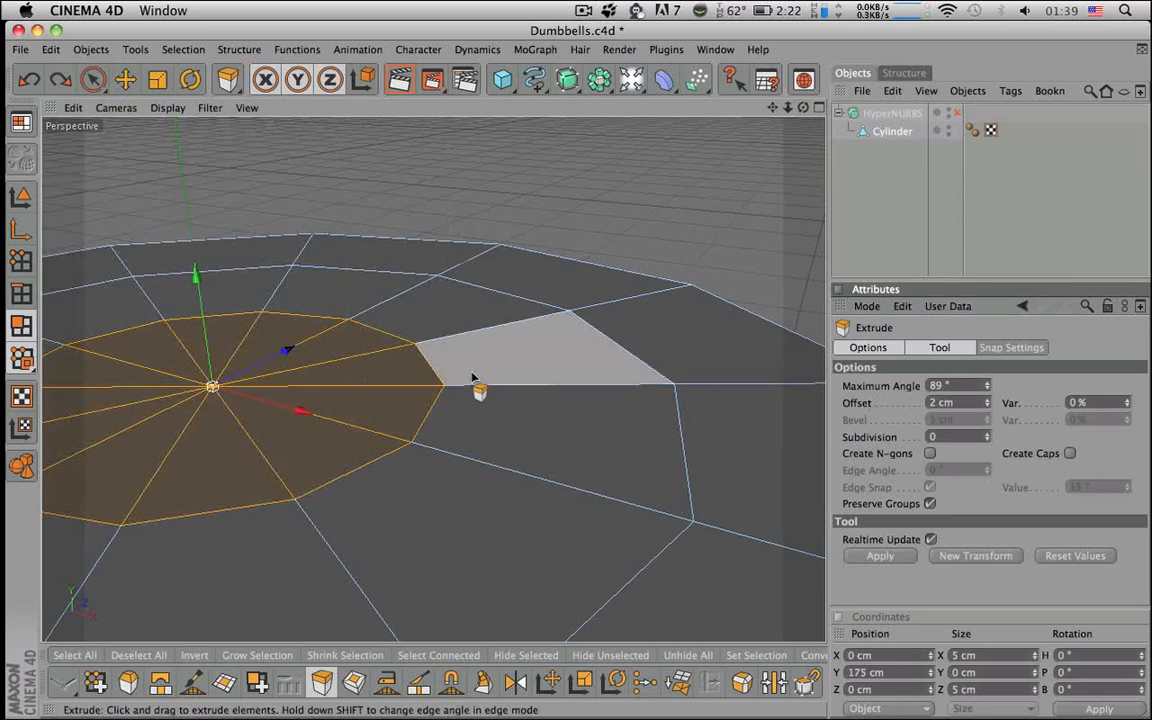
{"action": "left_click_drag", "start_coordinate": [476, 386], "coordinate": [468, 386]}
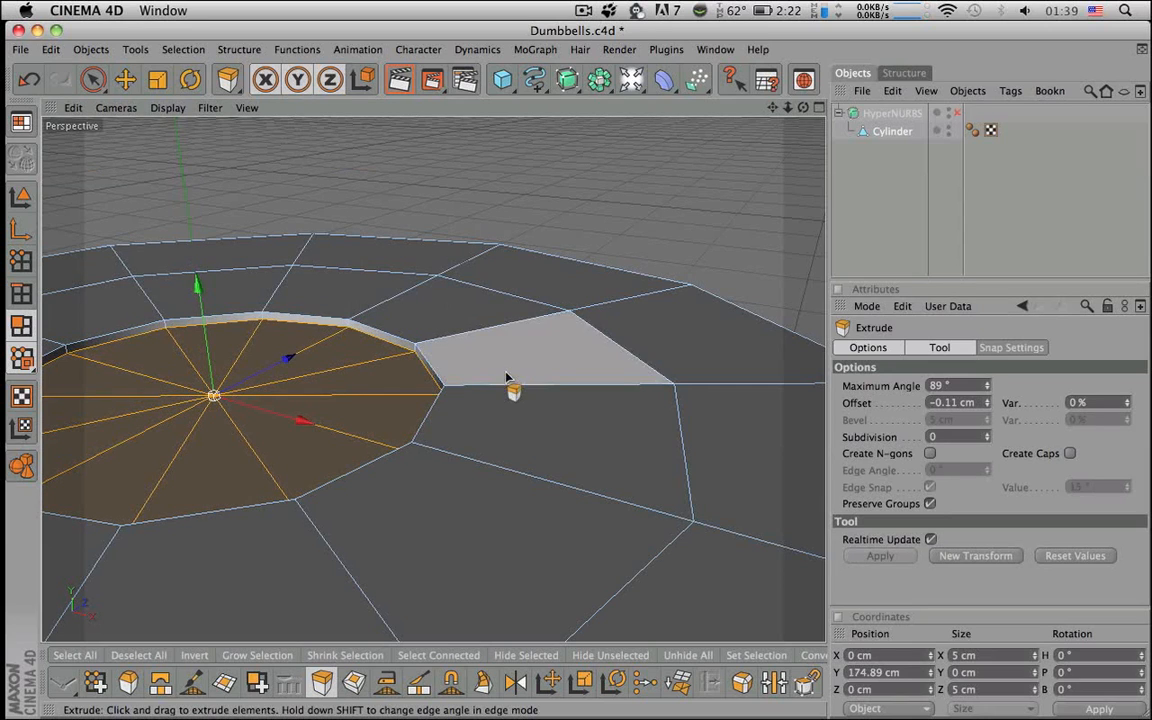
{"action": "left_click_drag", "start_coordinate": [948, 405], "coordinate": [1040, 405]}
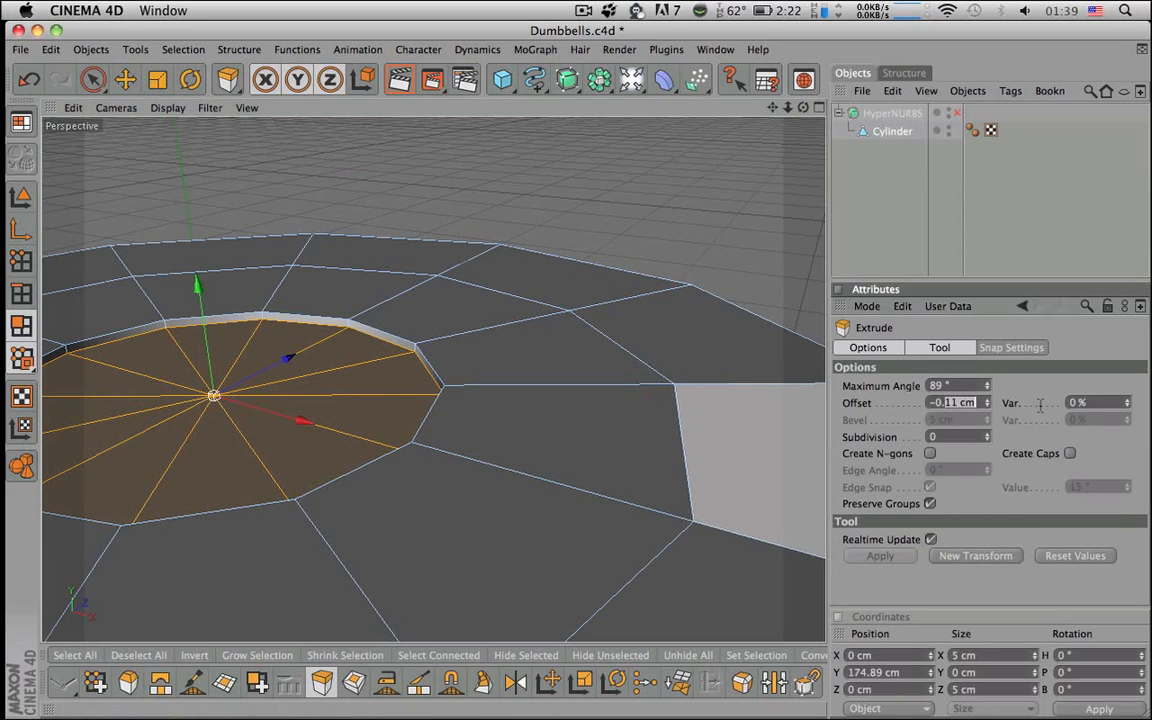
{"action": "type", "text": "2"}
{"action": "key", "text": "Return"}
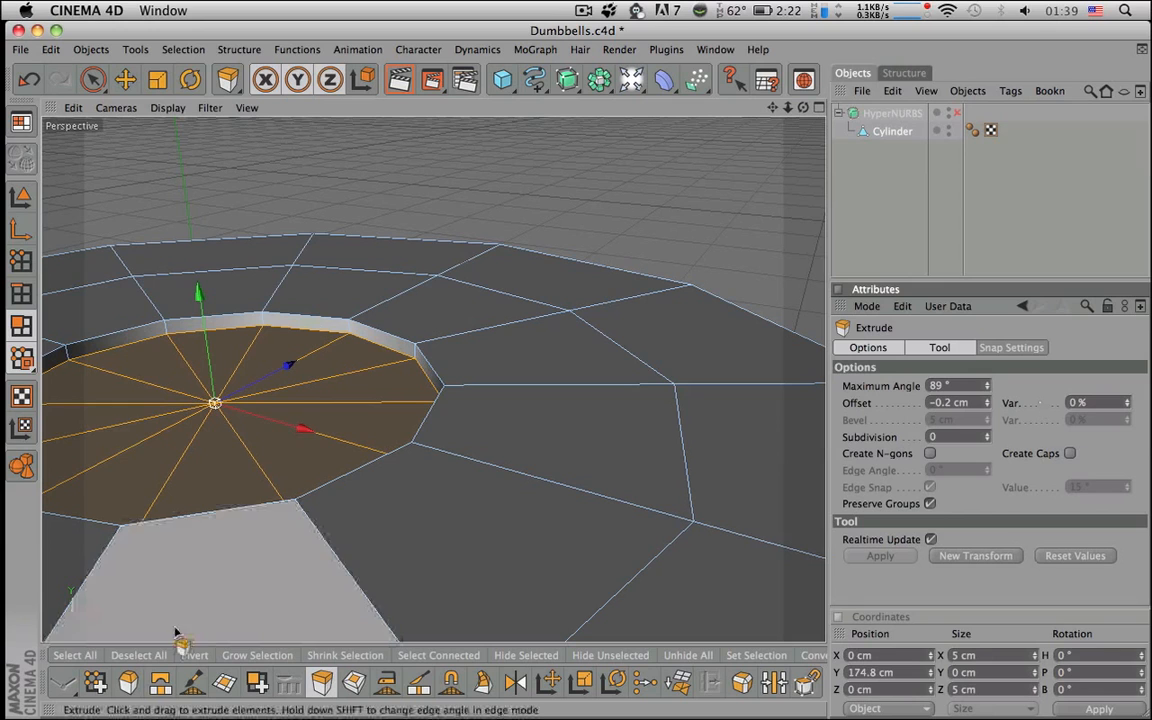
- Extrude the recess twice more, at -1 cm and then -0.2 cm offset
{"action": "left_click_drag", "start_coordinate": [288, 567], "coordinate": [236, 565]}
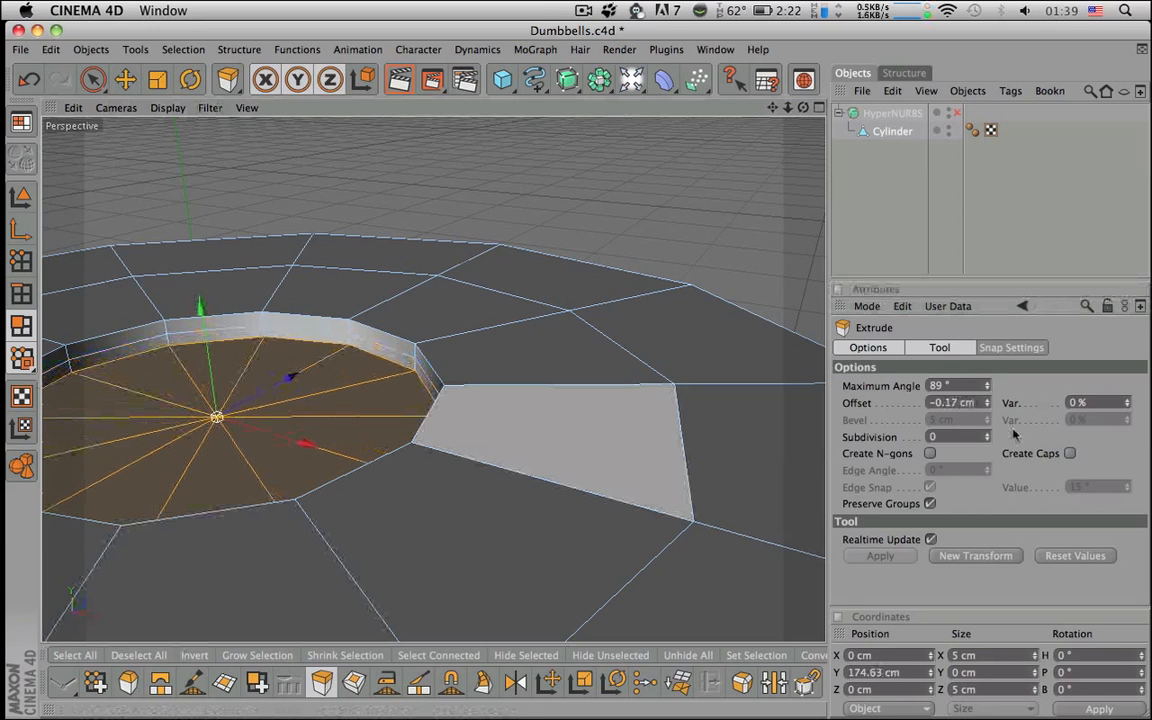
{"action": "left_click_drag", "start_coordinate": [937, 403], "coordinate": [998, 402]}
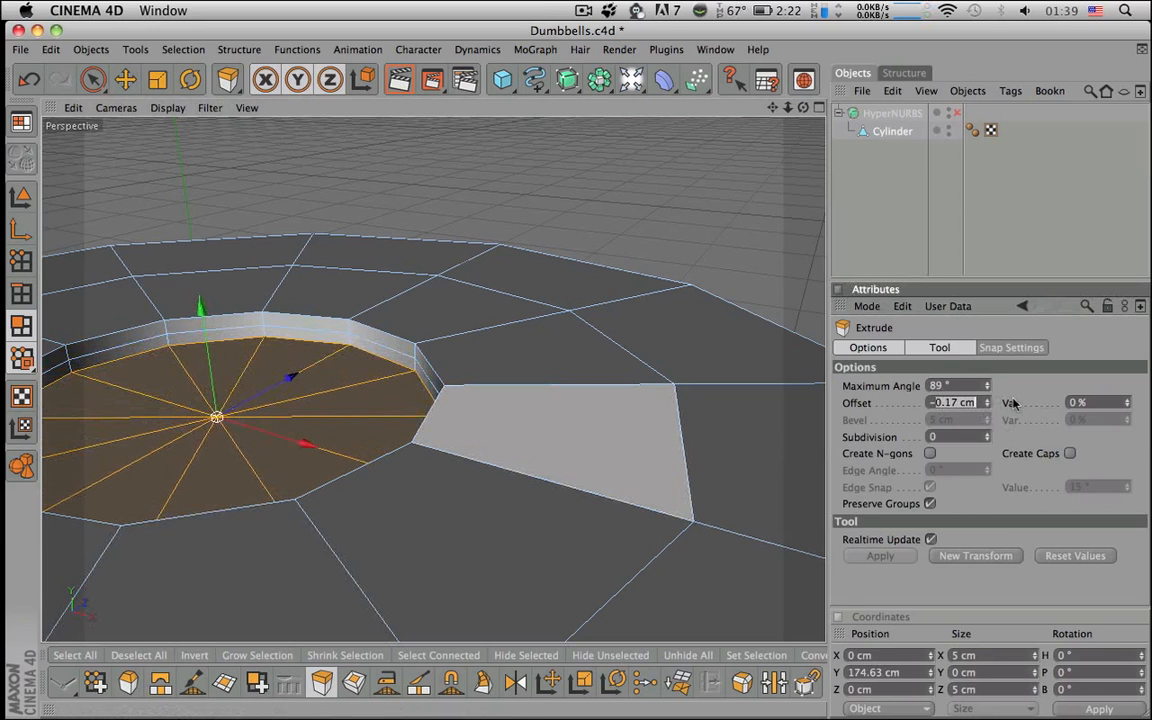
{"action": "type", "text": "1"}
{"action": "key", "text": "Return"}
{"action": "middle_click_drag", "start_coordinate": [494, 501], "coordinate": [659, 452], "text": "alt"}
{"action": "right_click_drag", "start_coordinate": [494, 501], "coordinate": [470, 501], "text": "alt"}
{"action": "left_click_drag", "start_coordinate": [607, 437], "coordinate": [601, 428]}
{"action": "left_click_drag", "start_coordinate": [943, 402], "coordinate": [986, 408]}
{"action": "type", "text": "2"}
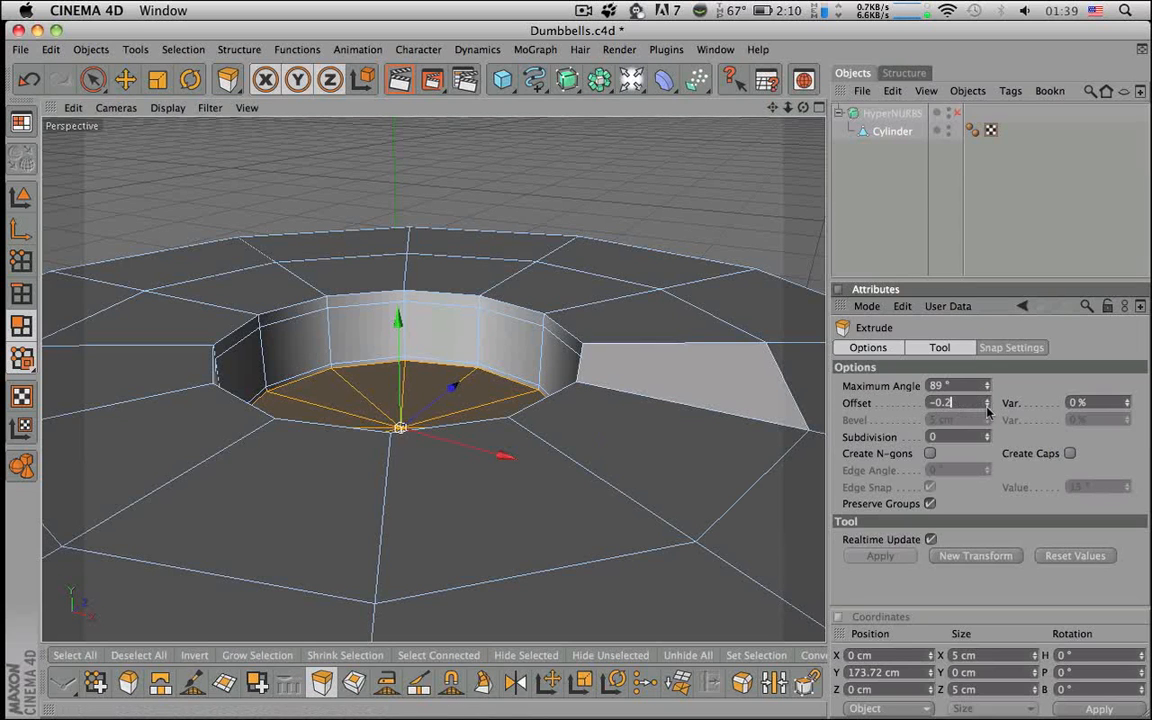
{"action": "key", "text": "Return"}
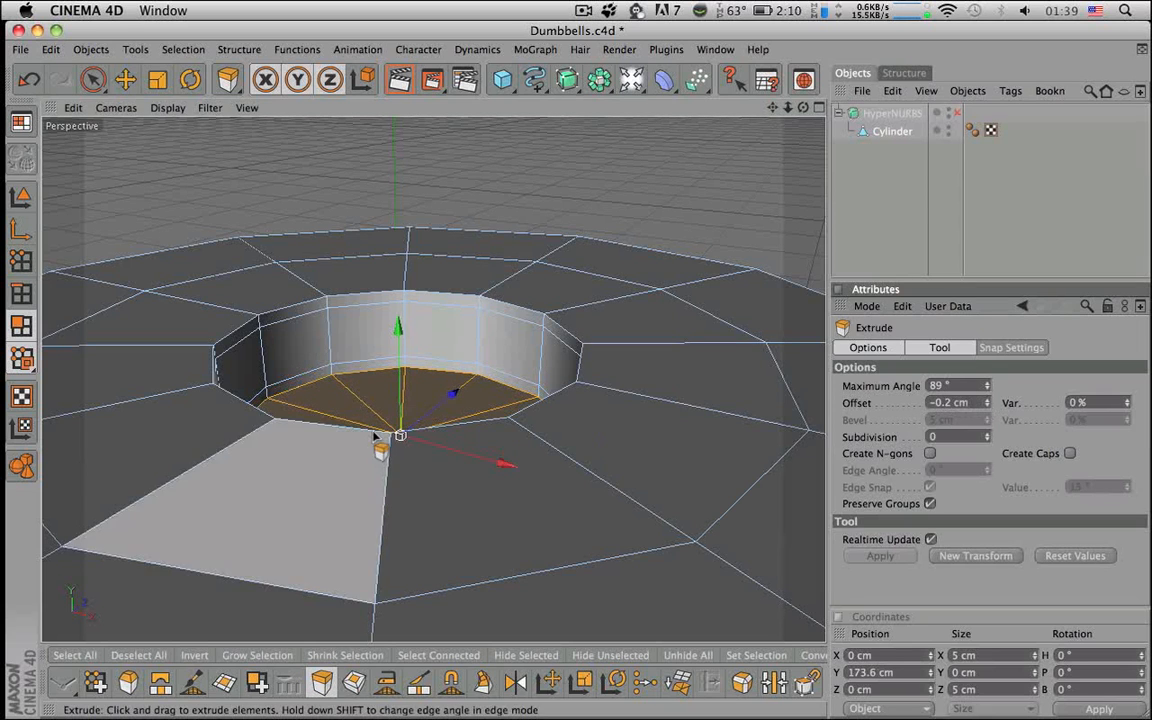
- Preview the recess with HyperNURBS smoothing, then turn the smoothing off again
{"action": "left_click", "coordinate": [958, 113]}
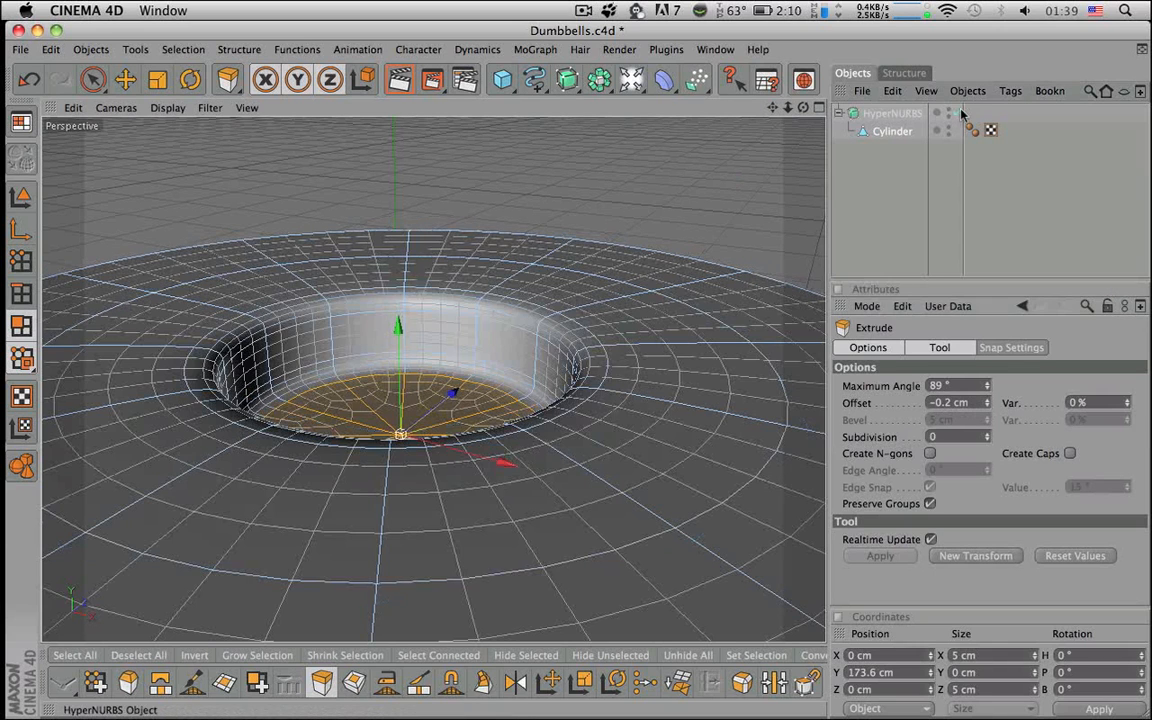
{"action": "left_click", "coordinate": [899, 198]}
{"action": "right_click_drag", "start_coordinate": [748, 294], "coordinate": [756, 255], "text": "alt"}
{"action": "left_click", "coordinate": [888, 131]}
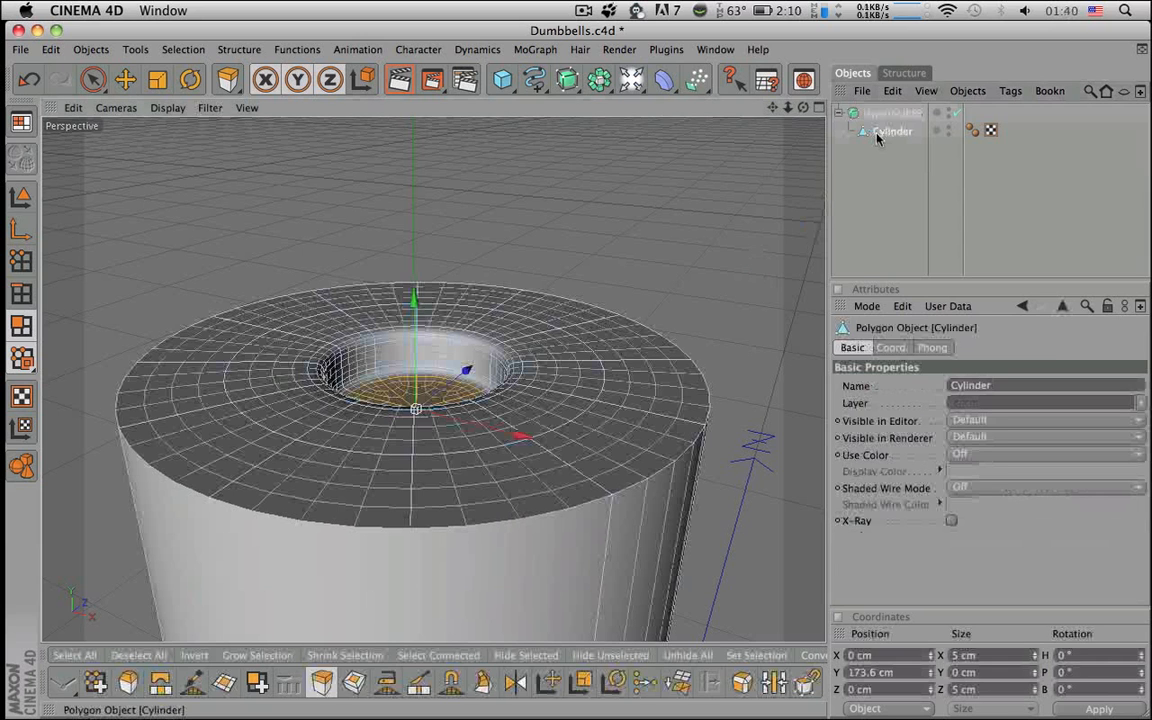
{"action": "left_click", "coordinate": [957, 112]}
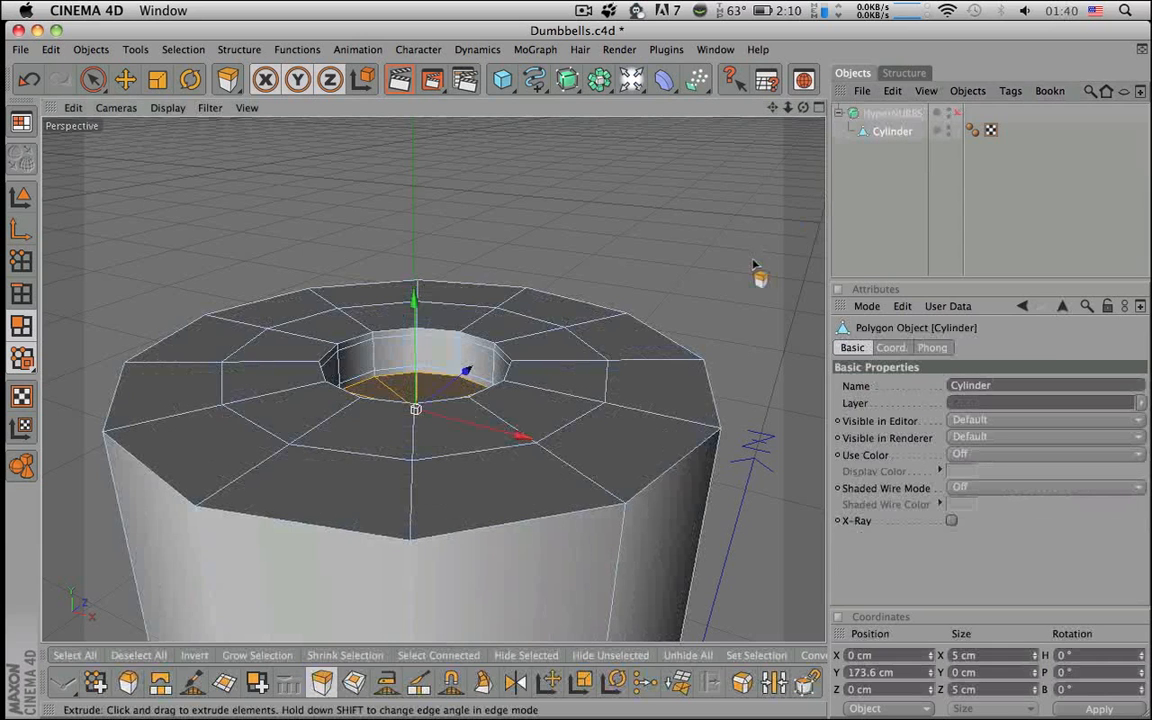
{"action": "key", "text": "space"}
- From beneath the cylinder, select the inner ring of bottom-cap polygons
{"action": "right_click_drag", "start_coordinate": [645, 427], "coordinate": [500, 427], "text": "alt"}
{"action": "middle_click_drag", "start_coordinate": [645, 427], "coordinate": [640, 180], "text": "alt"}
{"action": "middle_click_drag", "start_coordinate": [640, 470], "coordinate": [640, 348], "text": "alt"}
{"action": "left_click_drag", "start_coordinate": [640, 400], "coordinate": [622, 340], "text": "alt"}
{"action": "right_click_drag", "start_coordinate": [645, 419], "coordinate": [580, 419], "text": "alt"}
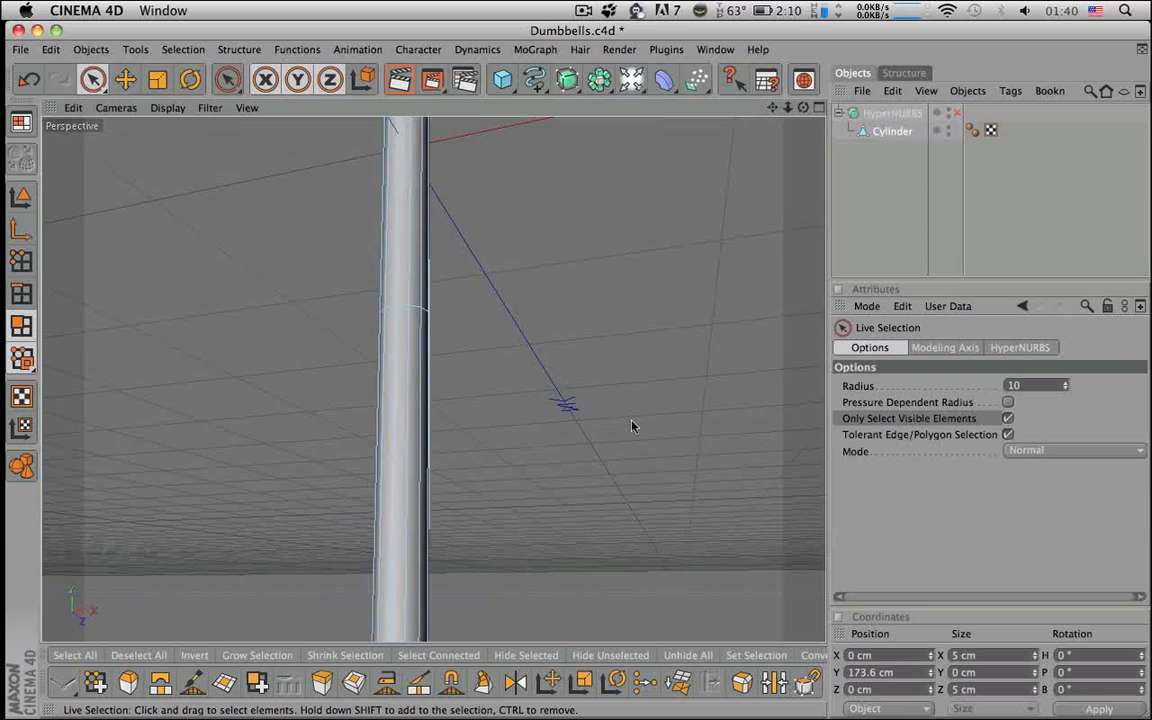
{"action": "middle_click_drag", "start_coordinate": [632, 423], "coordinate": [636, 287], "text": "alt"}
{"action": "left_click", "coordinate": [405, 338]}
{"action": "key", "text": "s"}
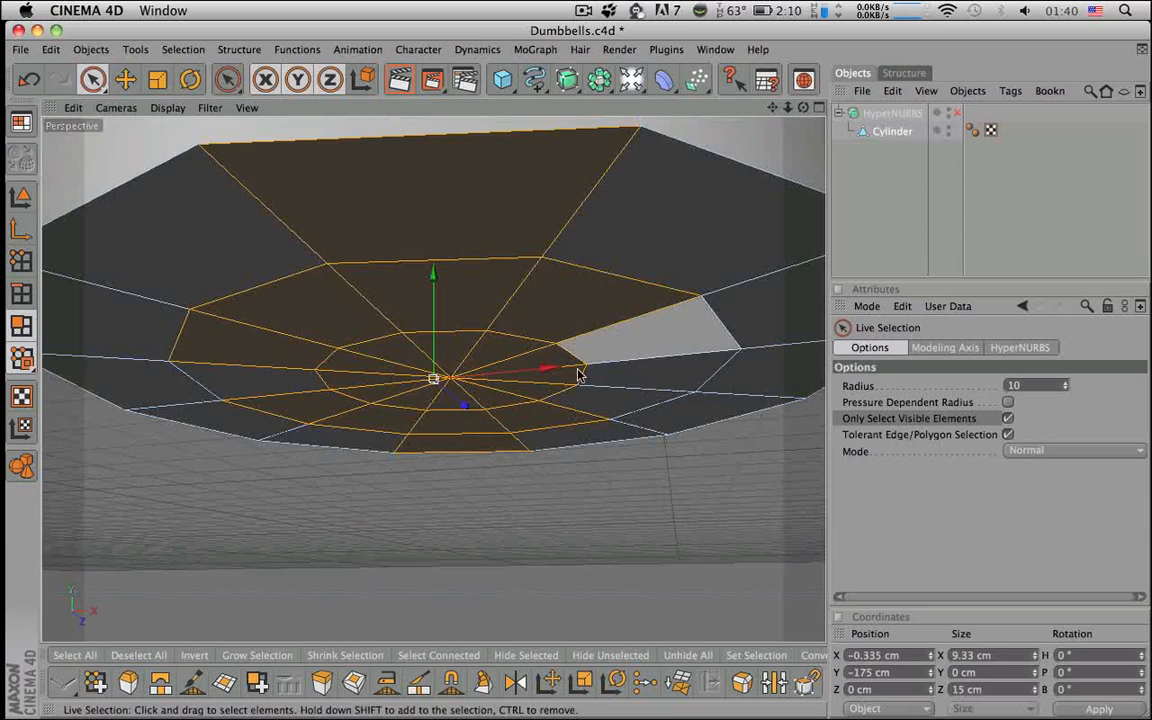
{"action": "left_click_drag", "start_coordinate": [580, 375], "coordinate": [572, 262], "text": "alt"}
{"action": "mouse_move", "coordinate": [515, 330]}
{"action": "left_mouse_down"}
{"action": "mouse_move", "coordinate": [398, 374]}
{"action": "mouse_move", "coordinate": [505, 356]}
{"action": "mouse_move", "coordinate": [468, 357]}
{"action": "mouse_move", "coordinate": [484, 210]}
{"action": "mouse_move", "coordinate": [494, 252]}
{"action": "left_mouse_up"}
- Extrude the inner bottom-cap polygons inward at -0.2 cm, then again at -0.1 cm
{"action": "key", "text": "d"}
{"action": "left_click_drag", "start_coordinate": [581, 376], "coordinate": [572, 377]}
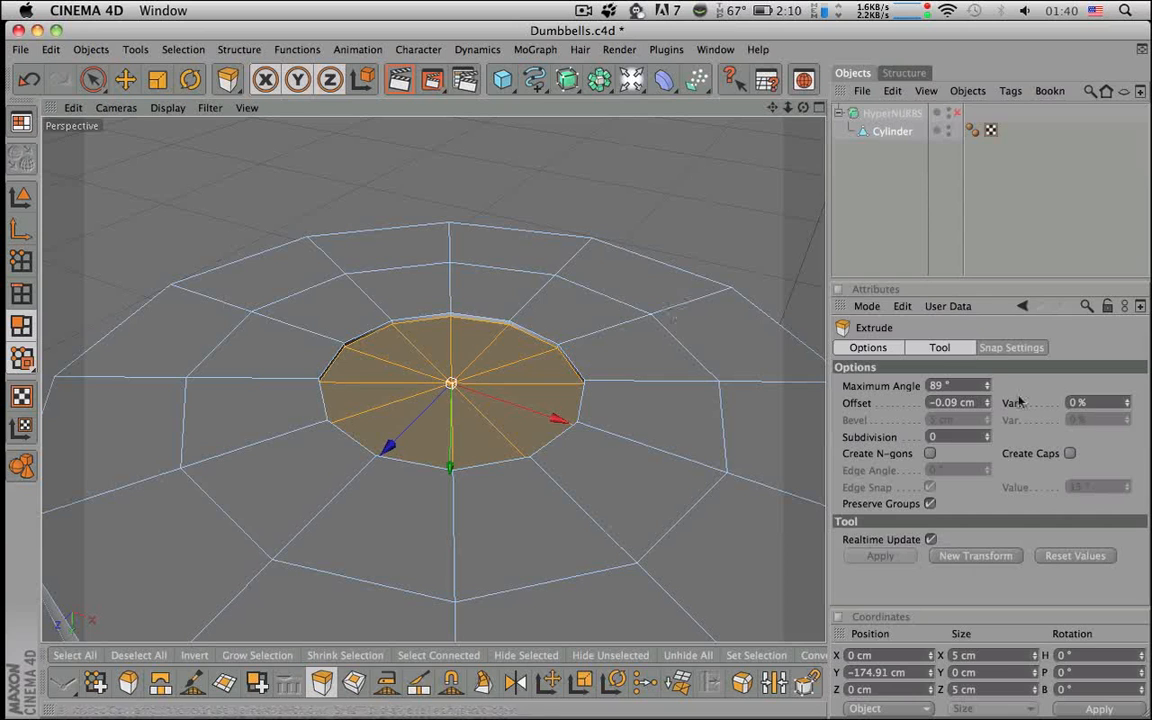
{"action": "left_click_drag", "start_coordinate": [945, 403], "coordinate": [1043, 401]}
{"action": "type", "text": "2"}
{"action": "key", "text": "Return"}
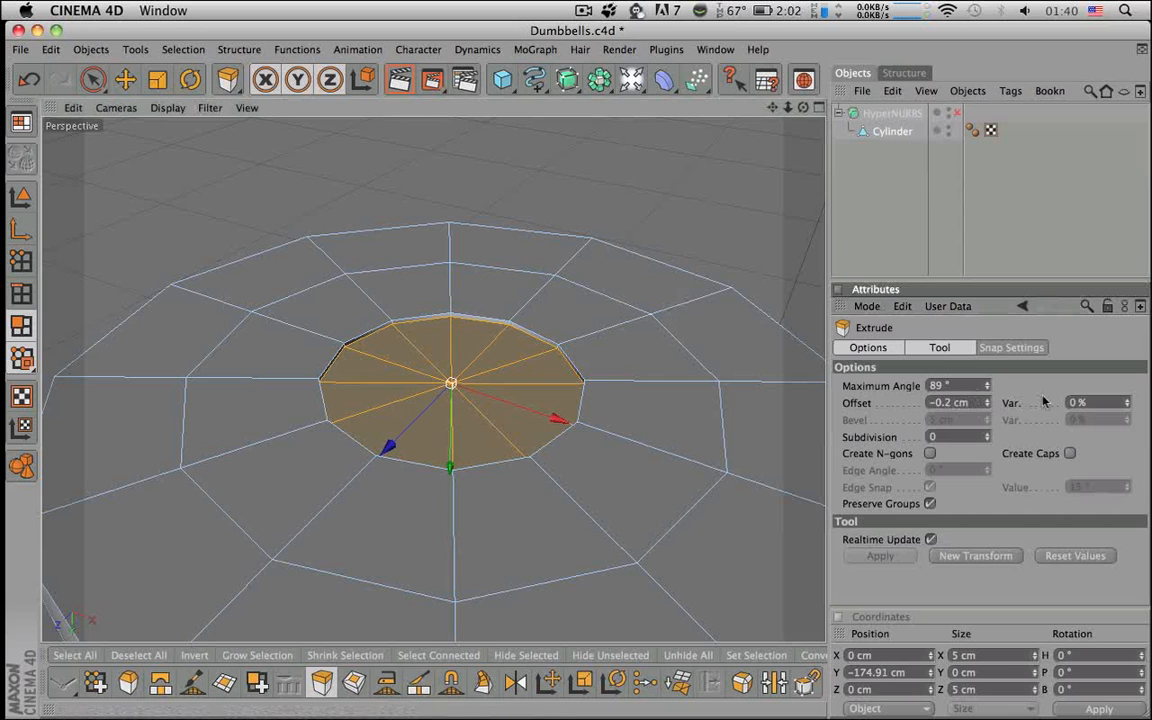
{"action": "left_click_drag", "start_coordinate": [582, 379], "coordinate": [533, 379]}
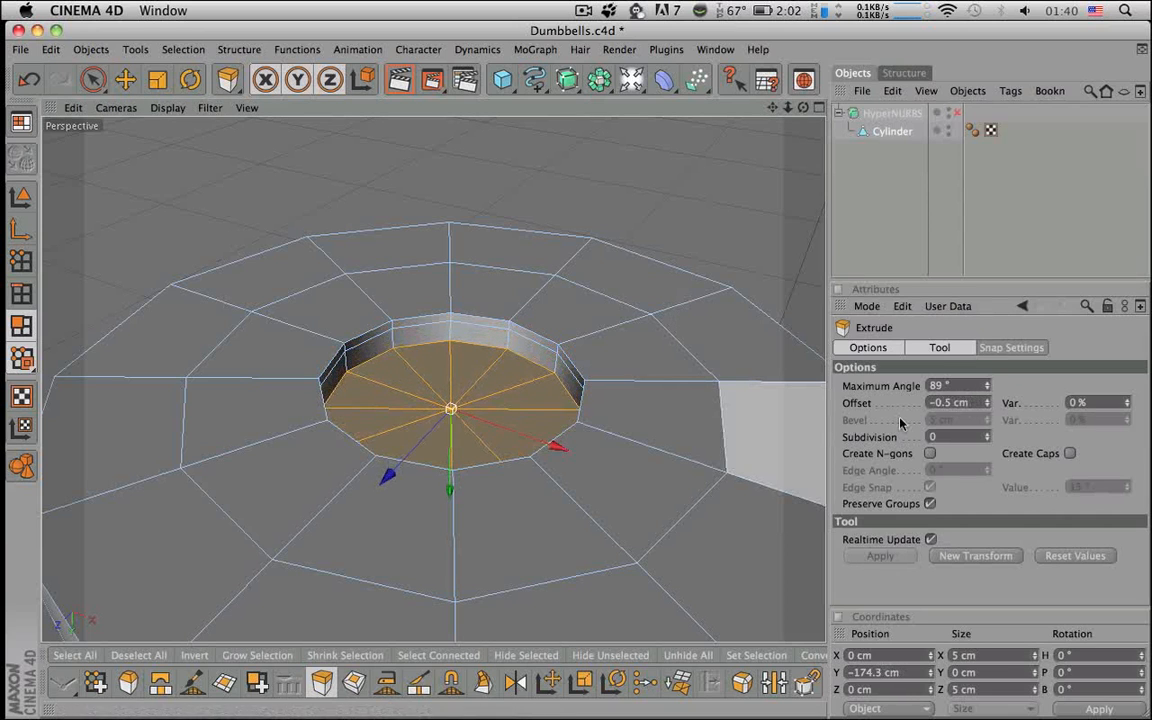
{"action": "left_click_drag", "start_coordinate": [943, 403], "coordinate": [1016, 404]}
{"action": "type", "text": "1"}
{"action": "key", "text": "Return"}
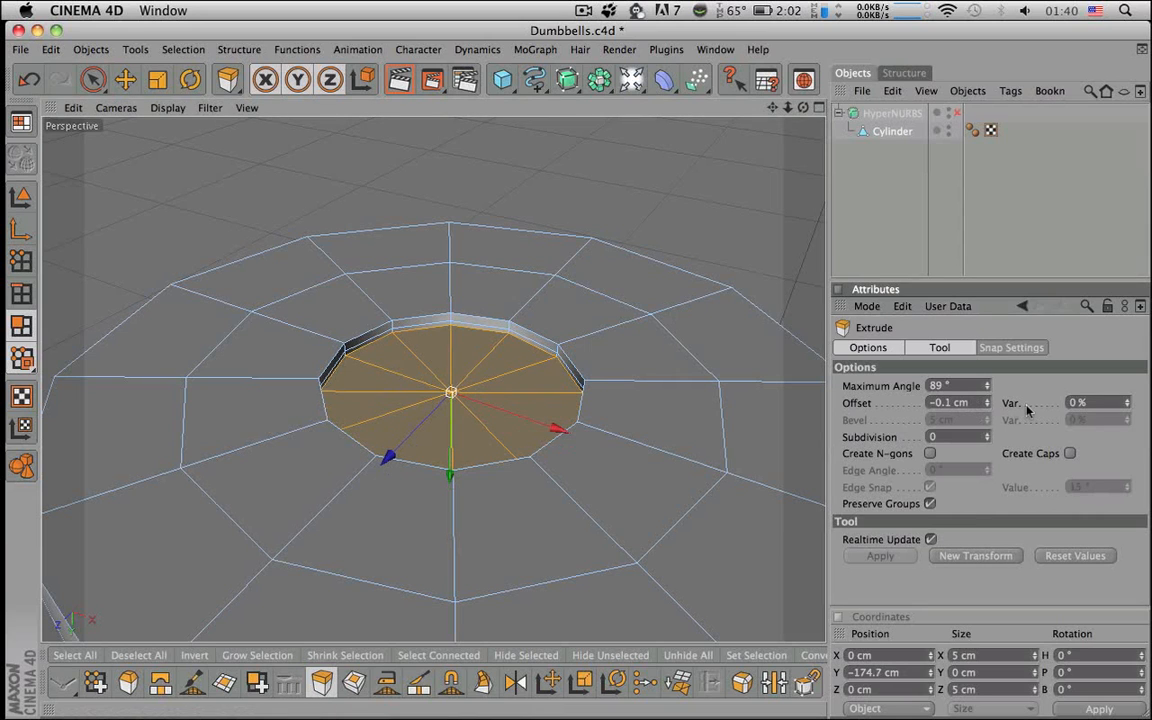
- Undo the last extrusion and redo the bottom recess with a -0.2 cm offset
{"action": "key", "text": "super+z"}
{"action": "left_click_drag", "start_coordinate": [944, 405], "coordinate": [1016, 405]}
{"action": "type", "text": "1"}
{"action": "key", "text": "Return"}
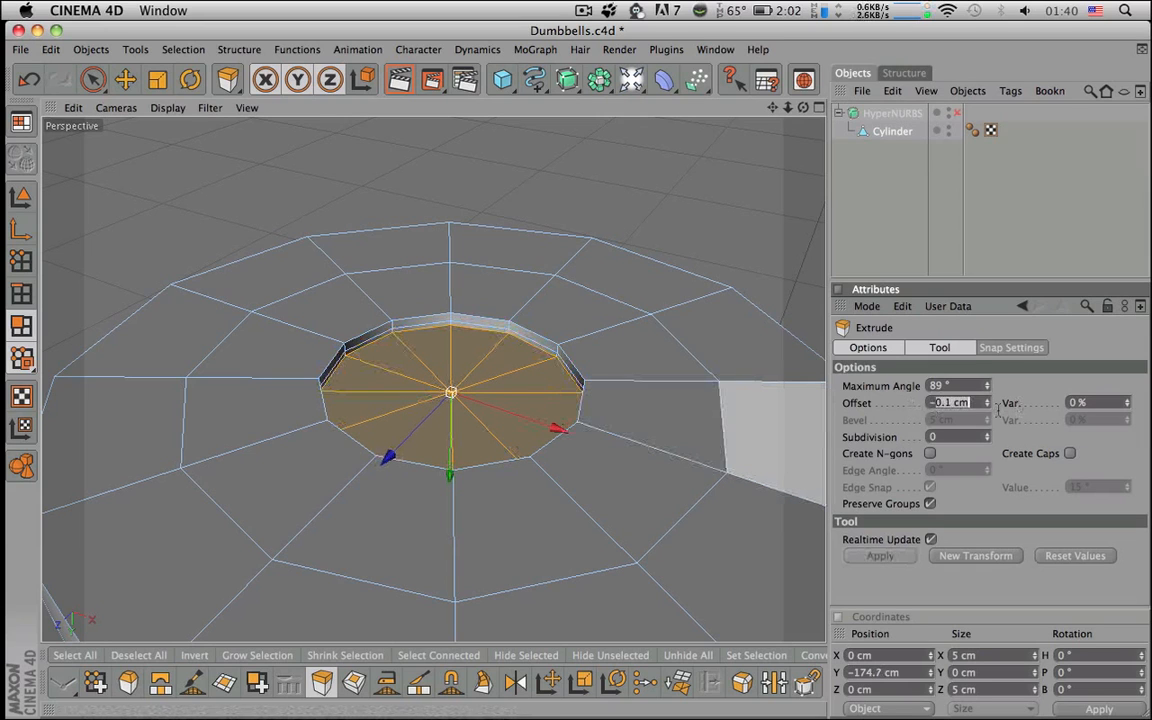
{"action": "type", "text": "1"}
{"action": "key", "text": "Return"}
{"action": "left_click_drag", "start_coordinate": [738, 414], "coordinate": [677, 415]}
{"action": "left_click_drag", "start_coordinate": [945, 403], "coordinate": [1009, 403]}
{"action": "type", "text": "2"}
{"action": "key", "text": "Return"}
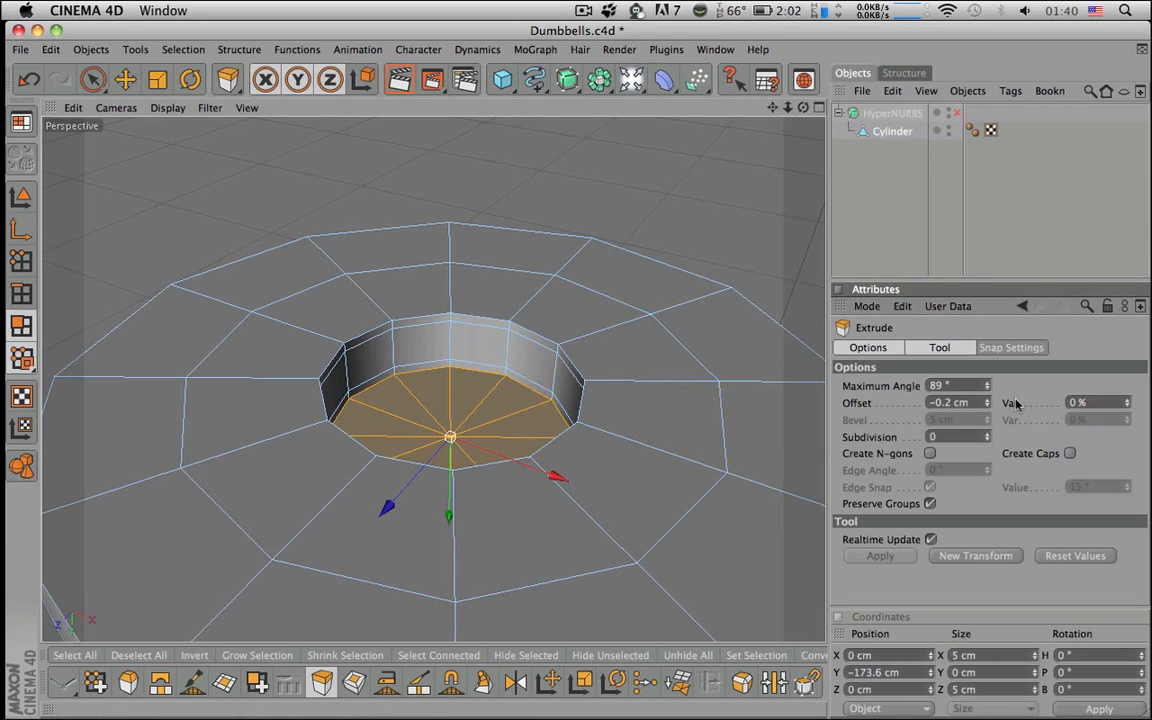
- Re-enable HyperNURBS smoothing and frame the whole rod
{"action": "left_click", "coordinate": [957, 113]}
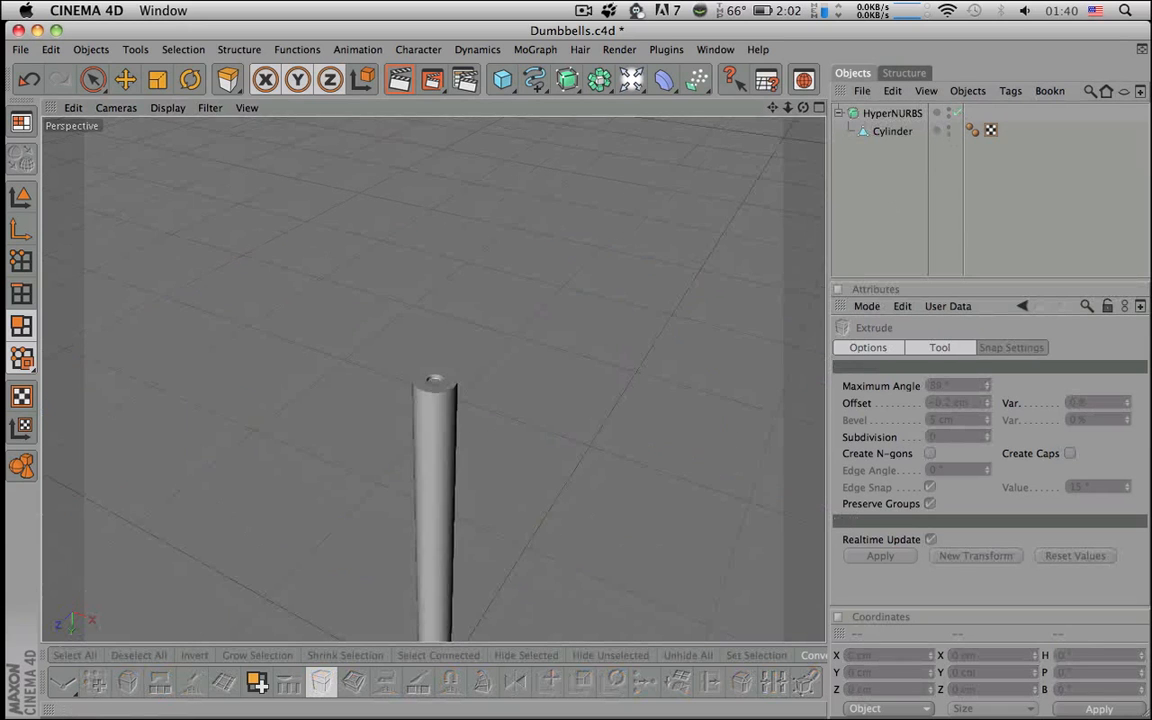
{"action": "mouse_move", "coordinate": [699, 341]}
{"action": "left_mouse_down", "text": "alt"}
{"action": "mouse_move", "coordinate": [650, 385]}
{"action": "mouse_move", "coordinate": [670, 325]}
{"action": "mouse_move", "coordinate": [699, 341]}
{"action": "left_mouse_up", "text": "alt"}
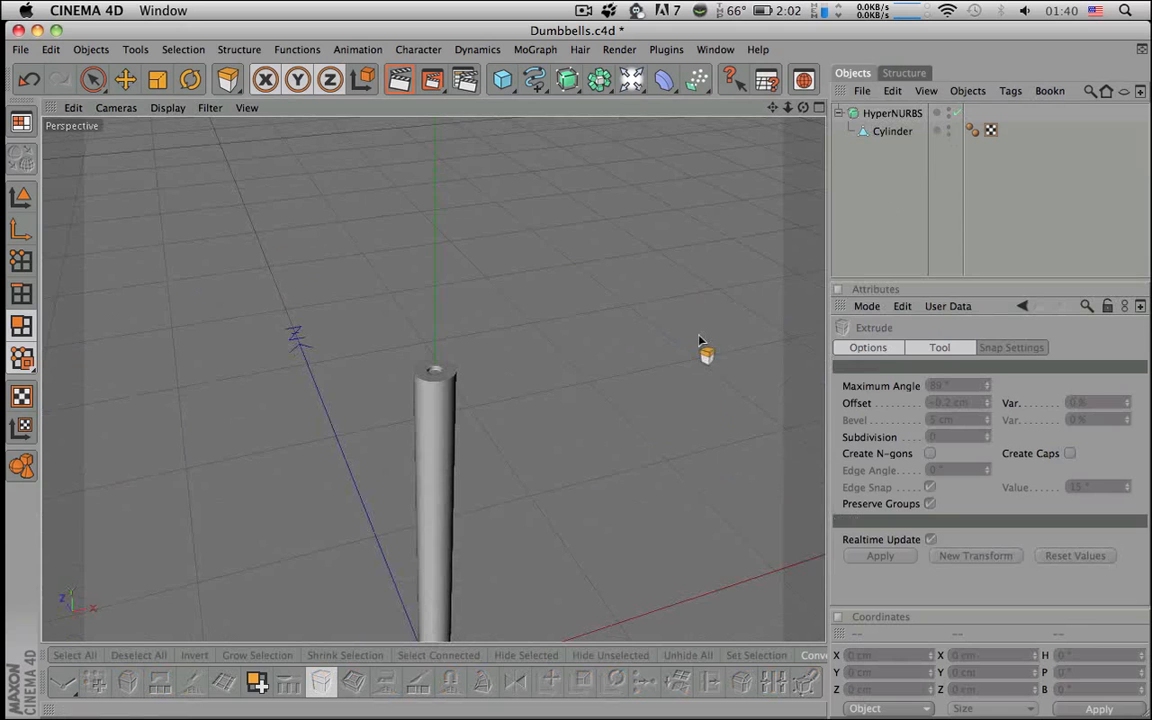
{"action": "right_click_drag", "start_coordinate": [699, 341], "coordinate": [665, 345], "text": "alt"}
{"action": "key", "text": "space"}
{"action": "middle_click_drag", "start_coordinate": [745, 300], "coordinate": [747, 200], "text": "alt"}
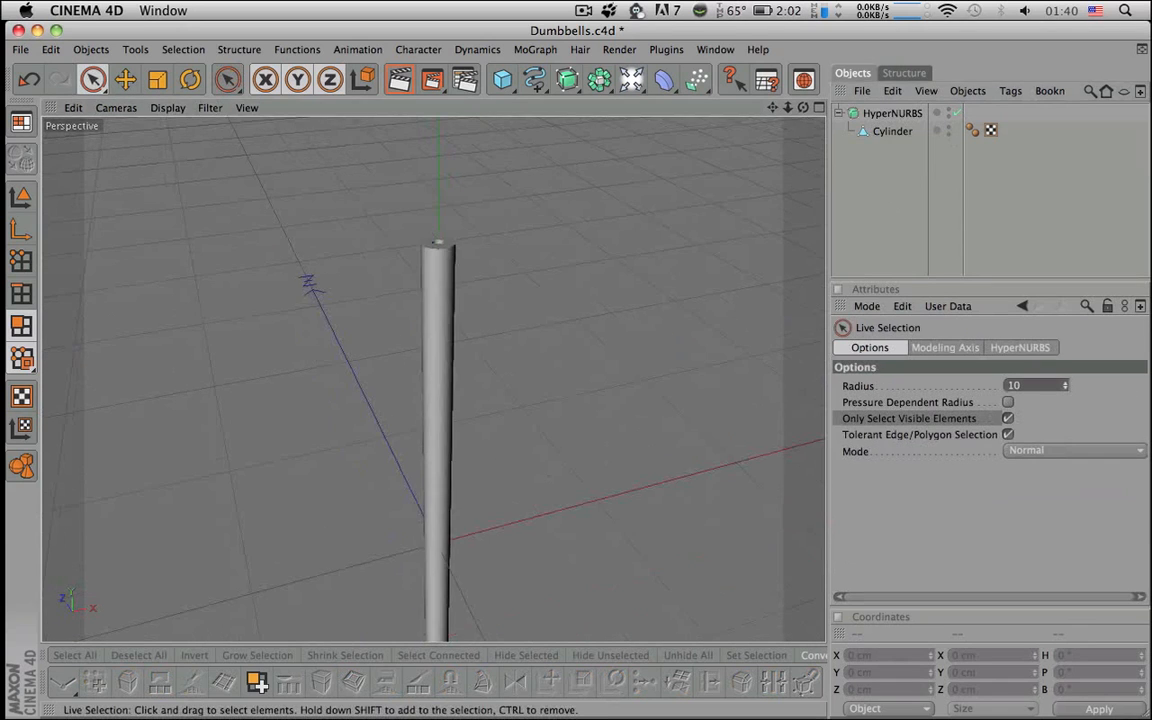
{"action": "middle_click_drag", "start_coordinate": [717, 339], "coordinate": [743, 243], "text": "alt"}
{"action": "right_click_drag", "start_coordinate": [717, 339], "coordinate": [665, 341], "text": "alt"}
{"action": "mouse_move", "coordinate": [710, 340]}
{"action": "middle_mouse_down", "text": "alt"}
{"action": "mouse_move", "coordinate": [707, 300]}
{"action": "mouse_move", "coordinate": [708, 321]}
{"action": "middle_mouse_up", "text": "alt"}
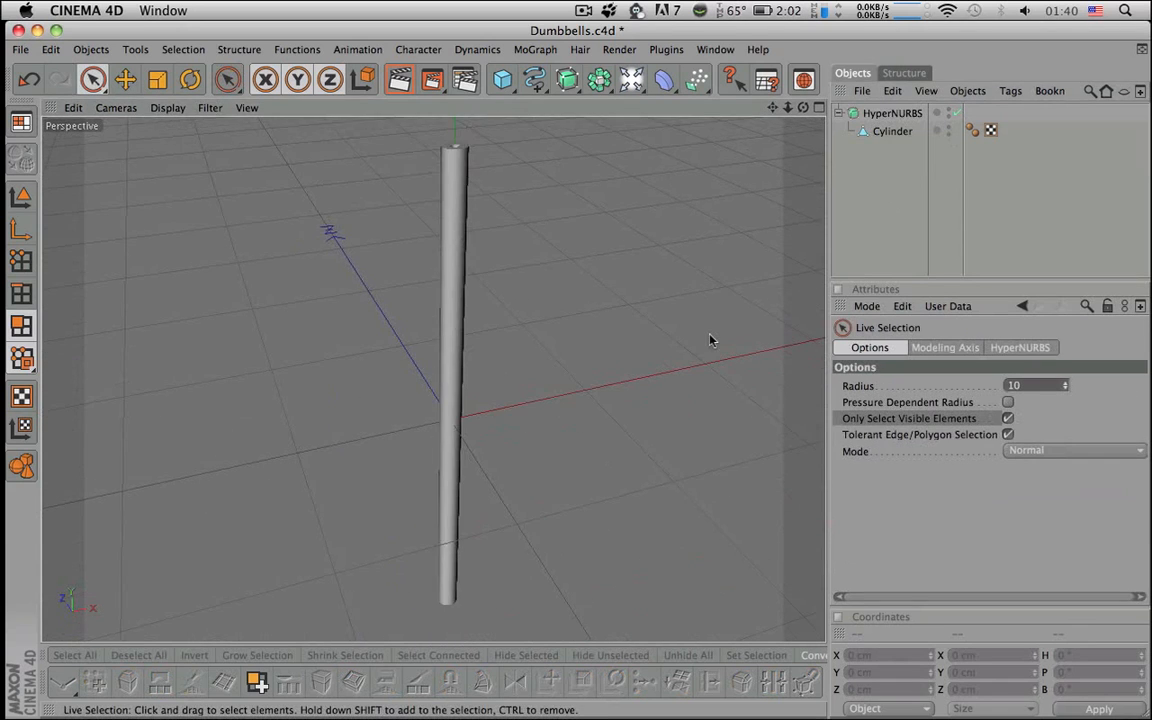
- Rename the HyperNURBS object 'Handle Bar' and collapse its hierarchy
{"action": "double_click", "coordinate": [877, 114]}
{"action": "type", "text": "Handle Bar"}
{"action": "key", "text": "Return"}
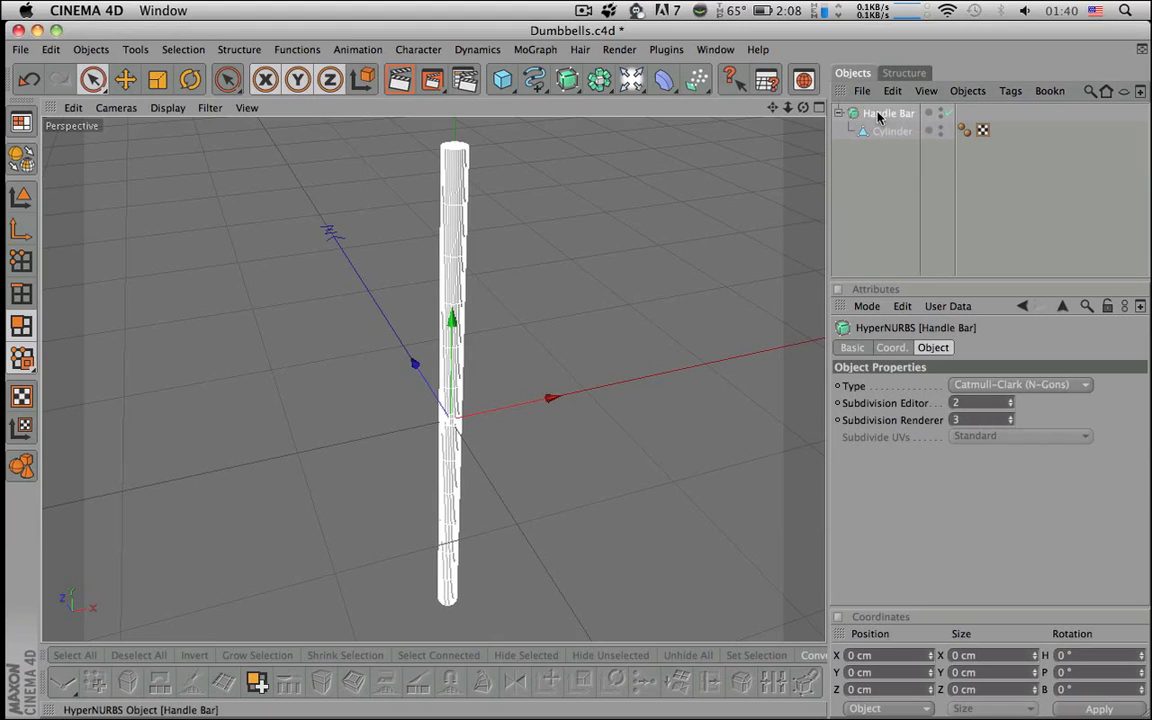
{"action": "left_click", "coordinate": [838, 113]}
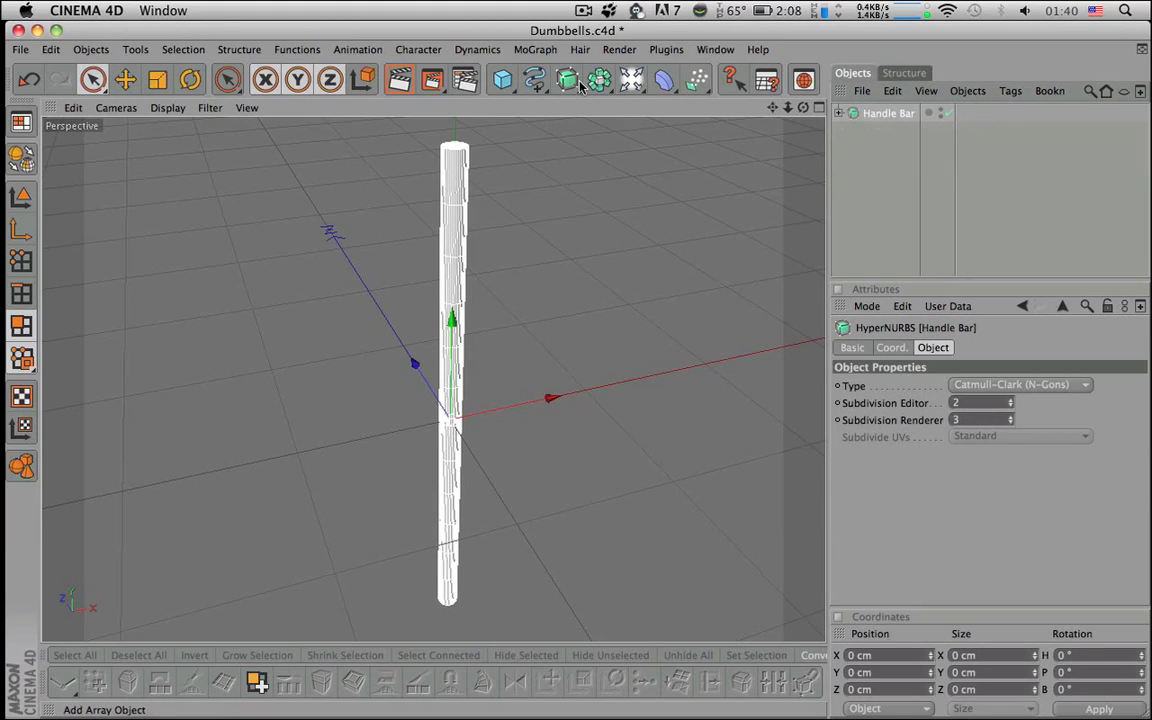
- Deselect Handle Bar and add a Helix spline to the scene
{"action": "left_click", "coordinate": [841, 221]}
{"action": "left_click_drag", "start_coordinate": [740, 262], "coordinate": [748, 310], "text": "alt"}
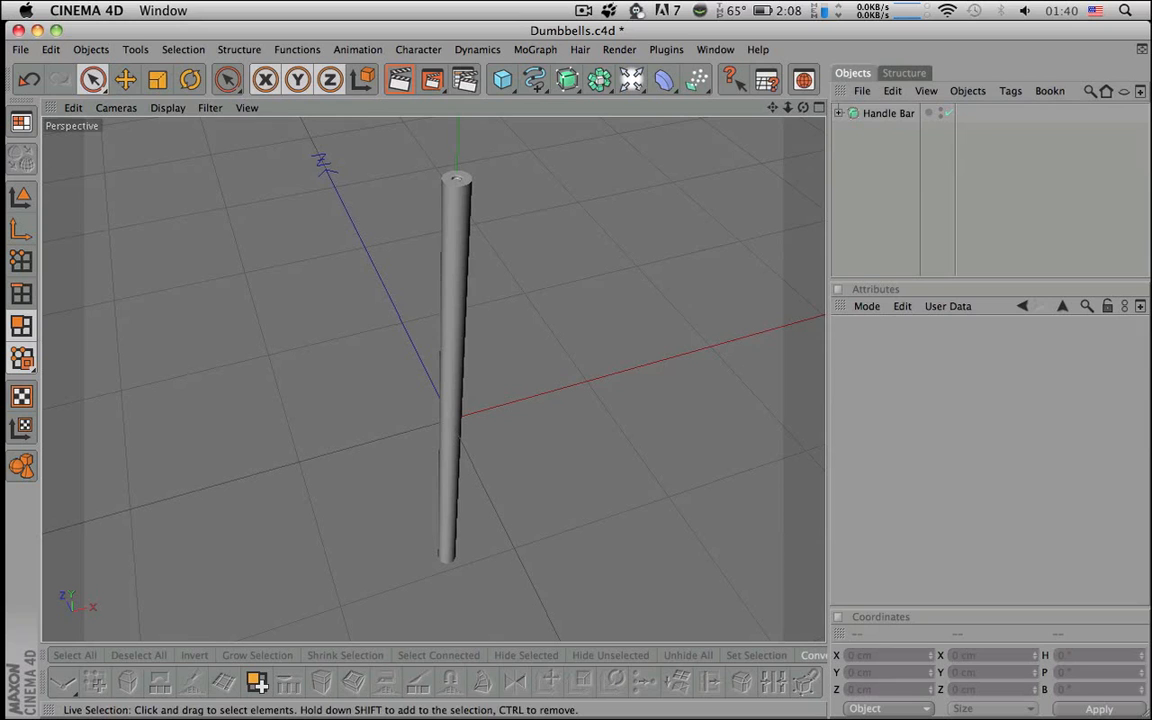
{"action": "left_click", "coordinate": [533, 79]}
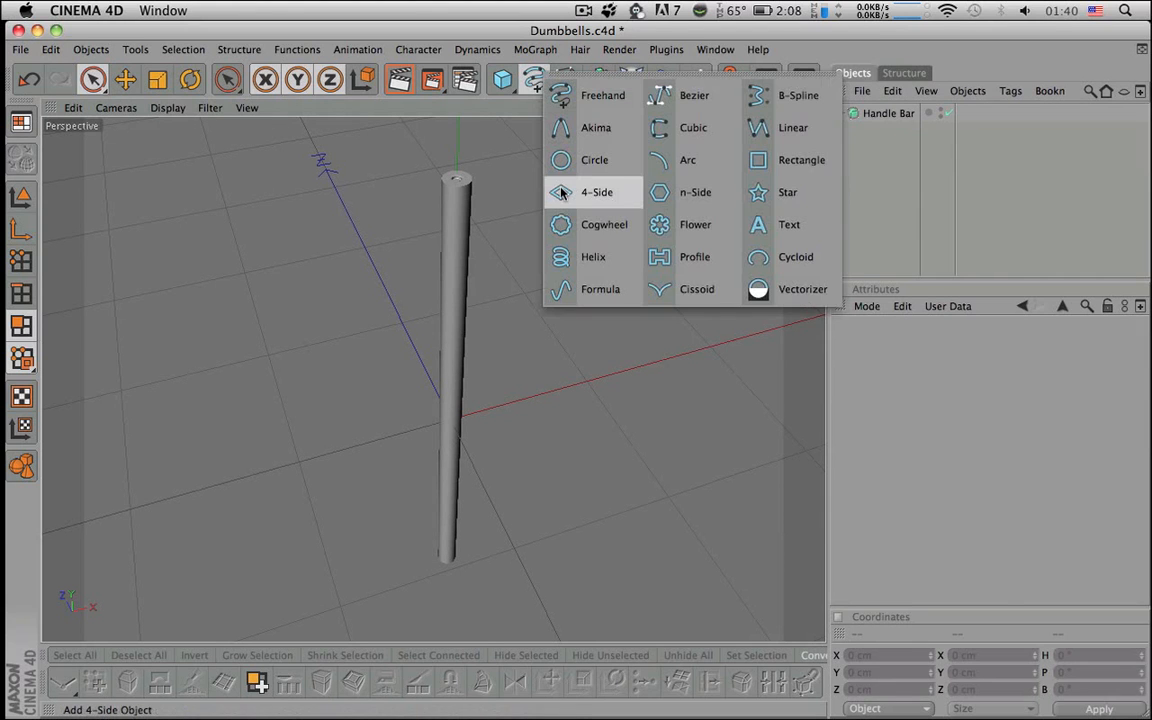
{"action": "left_click", "coordinate": [573, 257]}
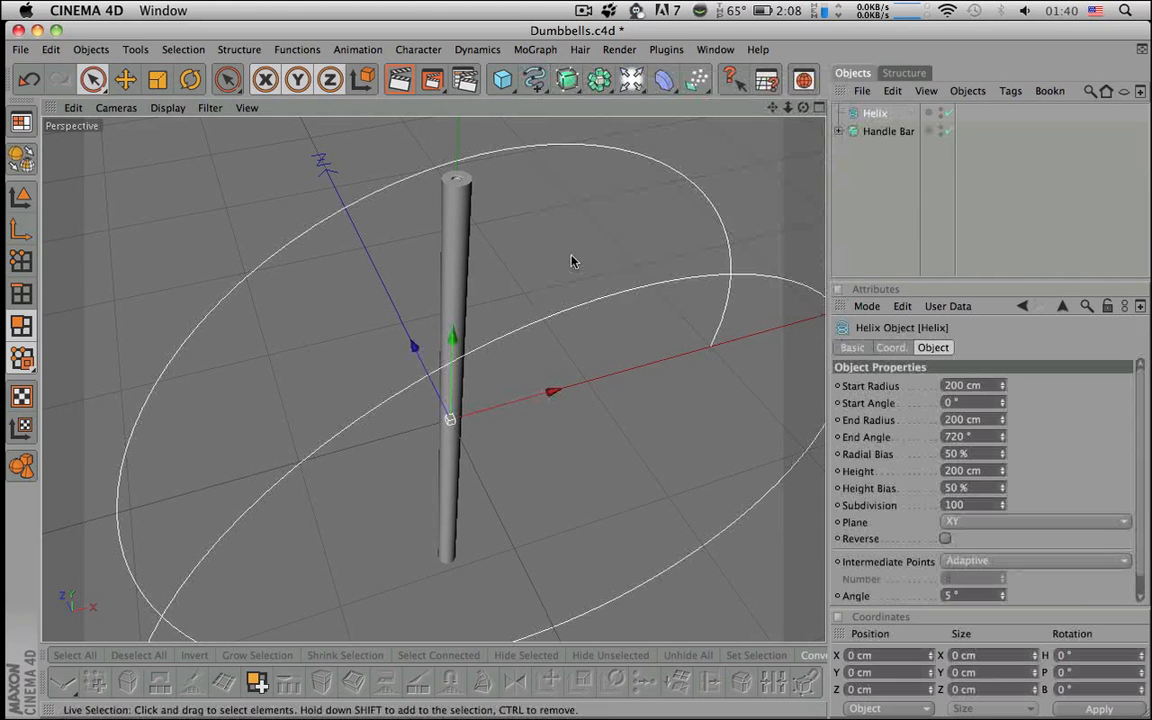
- Lay the helix in the XZ plane with a 7.5 cm end radius
{"action": "left_click", "coordinate": [976, 526]}
{"action": "left_click", "coordinate": [972, 571]}
{"action": "left_click_drag", "start_coordinate": [690, 385], "coordinate": [560, 352], "text": "alt"}
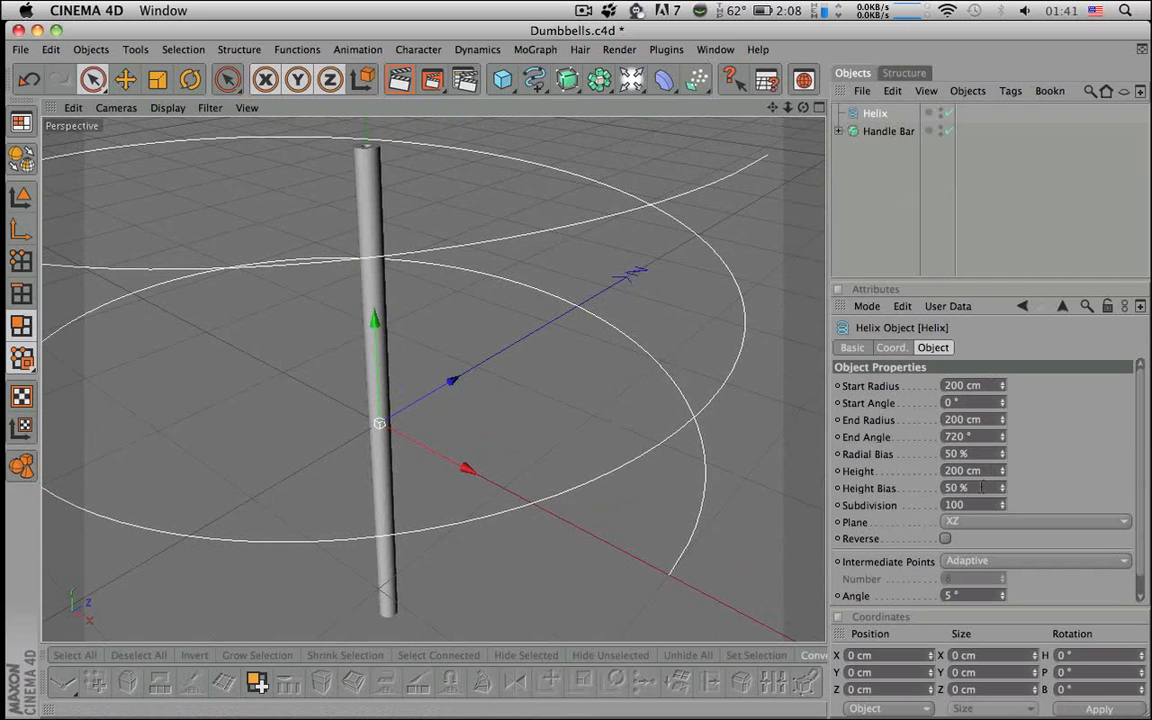
{"action": "left_click", "coordinate": [958, 419]}
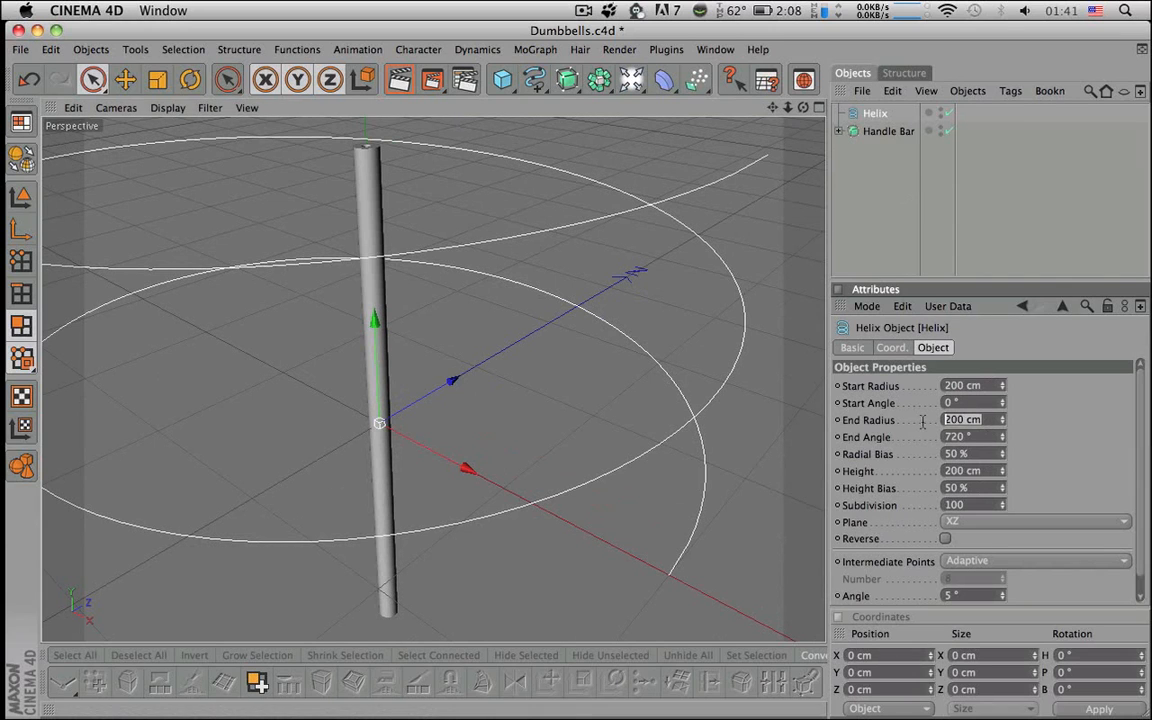
{"action": "type", "text": "7.5"}
{"action": "key", "text": "Return"}
- Set the helix start radius to 7.5 cm and height to 345 cm, then show four viewports
{"action": "key", "text": "BackSpace"}
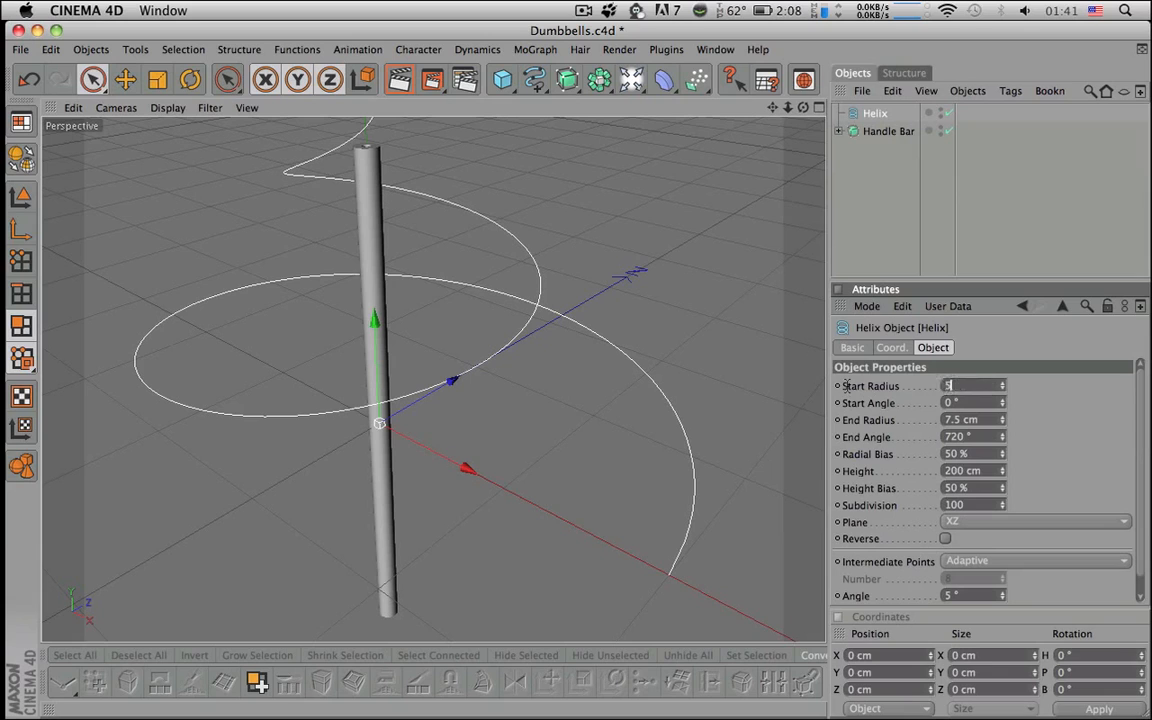
{"action": "type", "text": "7.5"}
{"action": "key", "text": "Return"}
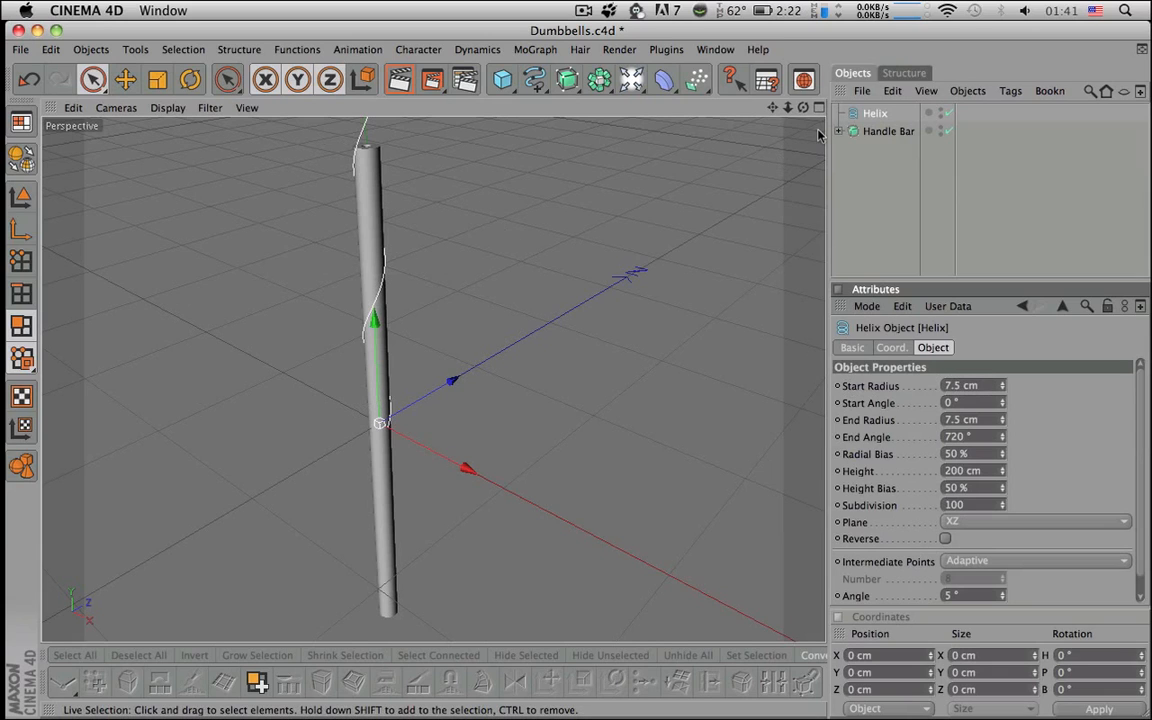
{"action": "left_click_drag", "start_coordinate": [984, 471], "coordinate": [848, 470]}
{"action": "type", "text": "350"}
{"action": "key", "text": "Return"}
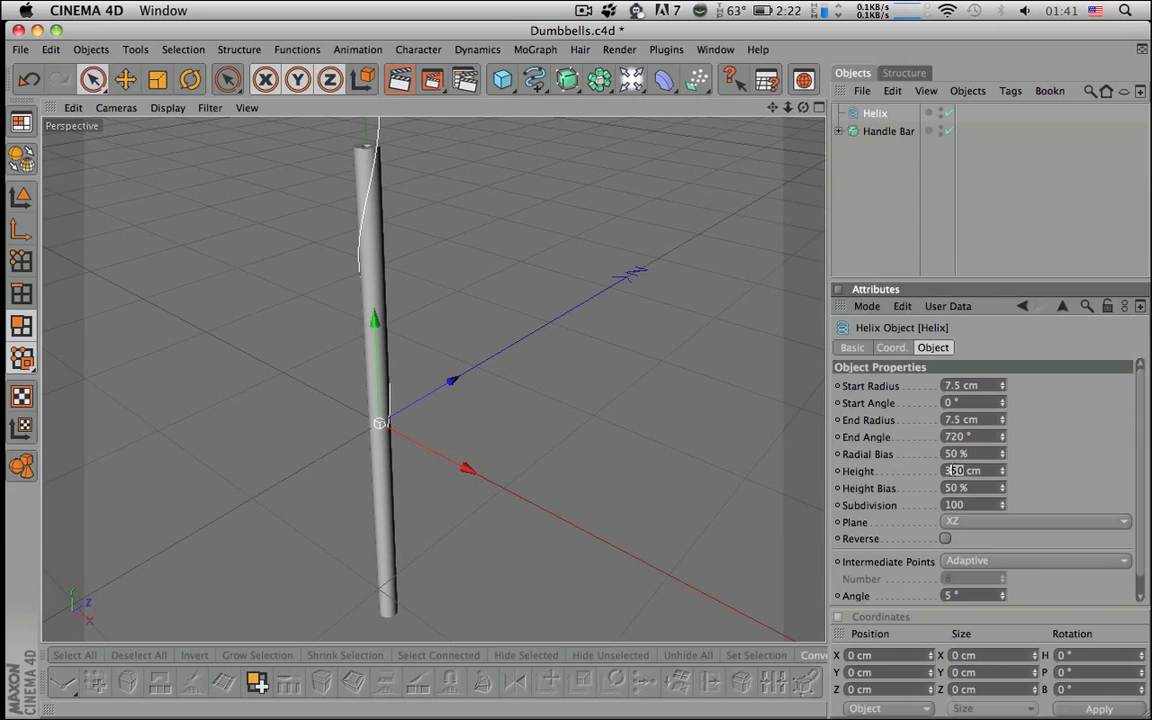
{"action": "left_click", "coordinate": [820, 108]}
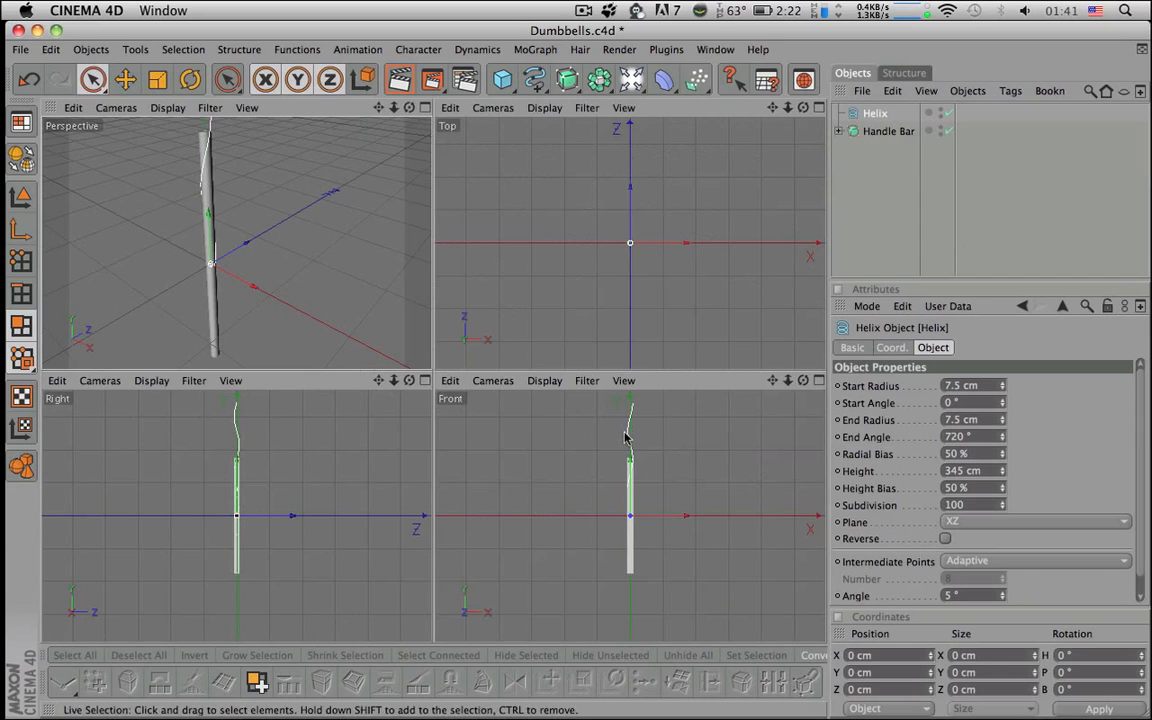
- Enlarge the Right view and inspect the helix along the handle bar from base to top
{"action": "left_click", "coordinate": [425, 380]}
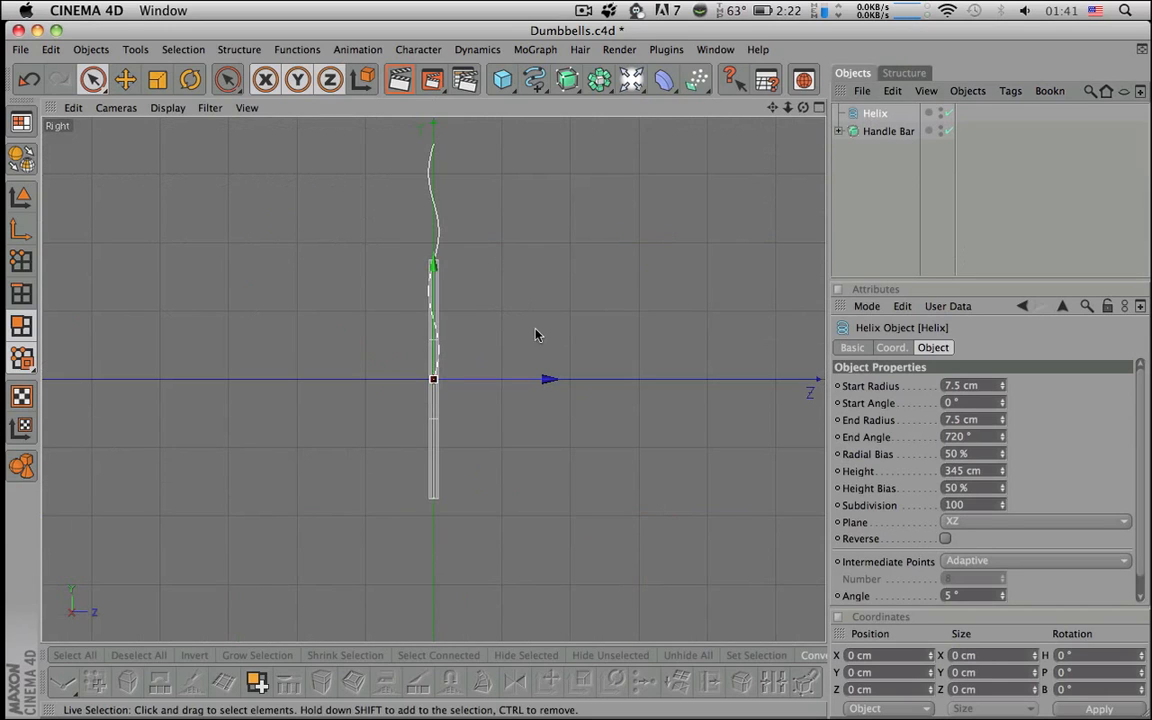
{"action": "left_click_drag", "start_coordinate": [435, 267], "coordinate": [435, 384]}
{"action": "scroll", "coordinate": [437, 334], "scroll_direction": "up", "scroll_amount": 4}
{"action": "right_click_drag", "start_coordinate": [437, 380], "coordinate": [578, 375], "text": "alt"}
{"action": "middle_click_drag", "start_coordinate": [578, 375], "coordinate": [549, 162], "text": "alt"}
{"action": "middle_click_drag", "start_coordinate": [429, 587], "coordinate": [425, 357], "text": "alt"}
{"action": "right_click_drag", "start_coordinate": [425, 357], "coordinate": [600, 357], "text": "alt"}
{"action": "middle_click_drag", "start_coordinate": [428, 357], "coordinate": [429, 716], "text": "alt"}
{"action": "middle_click_drag", "start_coordinate": [430, 180], "coordinate": [473, 508], "text": "alt"}
{"action": "middle_click_drag", "start_coordinate": [509, 278], "coordinate": [623, 2], "text": "alt"}
{"action": "middle_click_drag", "start_coordinate": [607, 716], "coordinate": [524, 384], "text": "alt"}
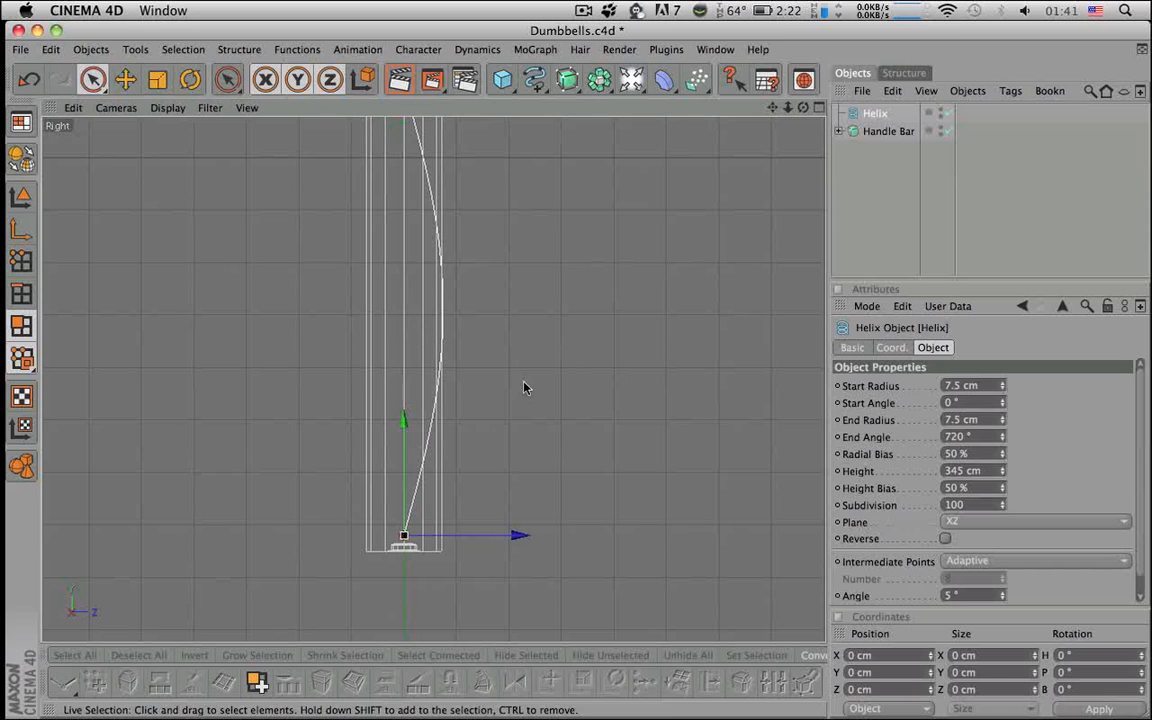
- Undo an accidental helix nudge, deselect the helix, and zoom the side view out
{"action": "left_click_drag", "start_coordinate": [404, 510], "coordinate": [408, 506]}
{"action": "key", "text": "super+z"}
{"action": "left_click", "coordinate": [885, 211]}
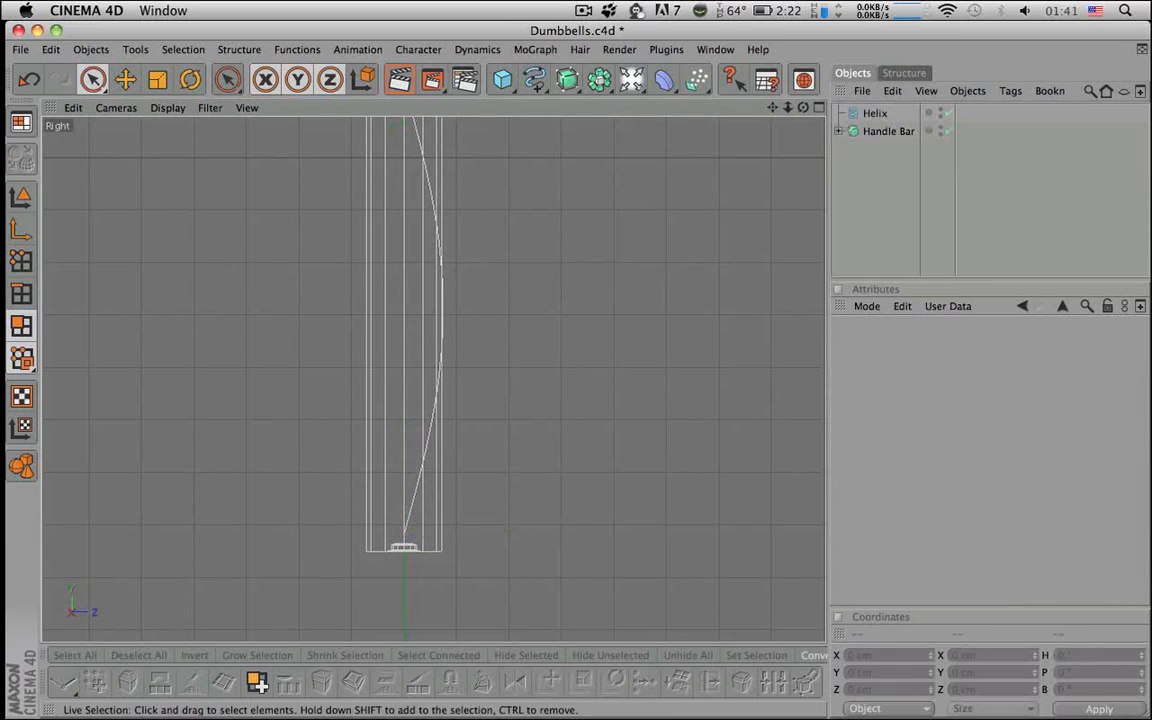
{"action": "scroll", "coordinate": [648, 337], "scroll_direction": "down", "scroll_amount": 6}
{"action": "middle_click_drag", "start_coordinate": [648, 337], "coordinate": [632, 419], "text": "alt"}
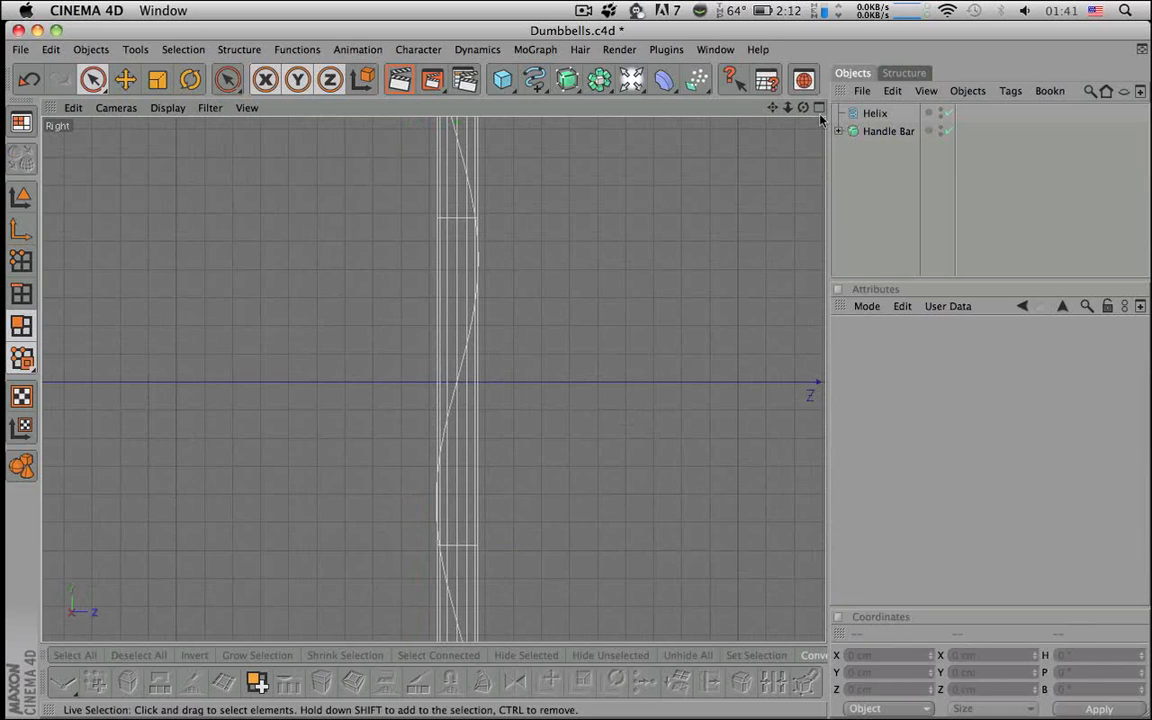
- Return to a maximized Perspective view of the bar and select the Helix
{"action": "key", "text": "F5"}
{"action": "key", "text": "F1"}
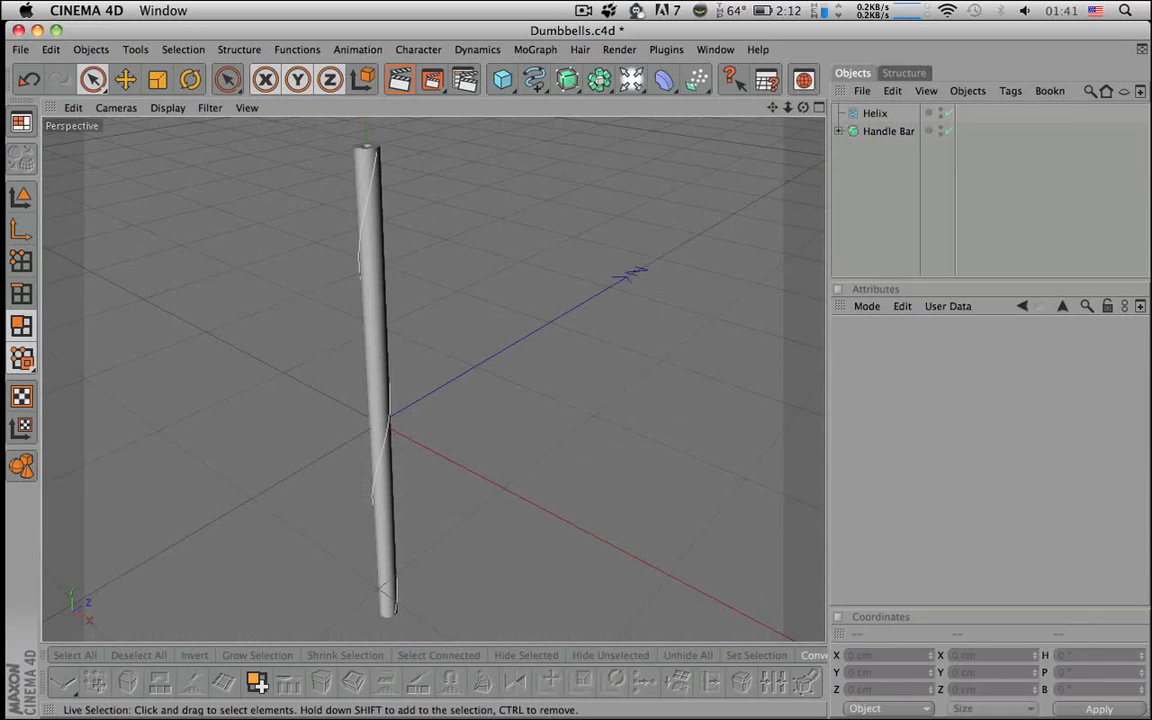
{"action": "scroll", "coordinate": [514, 221], "scroll_direction": "down", "scroll_amount": 2}
{"action": "left_click_drag", "start_coordinate": [514, 221], "coordinate": [462, 221], "text": "alt"}
{"action": "left_click", "coordinate": [868, 114]}
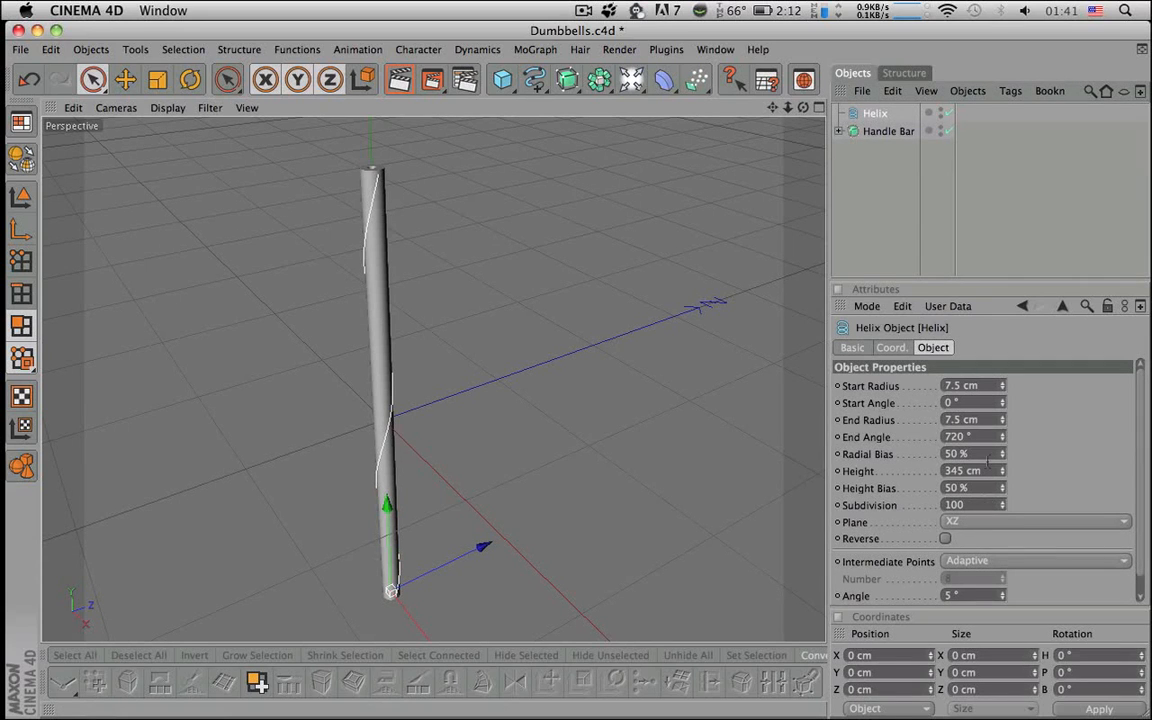
- Compute 360 × 60 = 21600 in Calculator, then quit it
{"action": "key", "text": "super+Tab"}
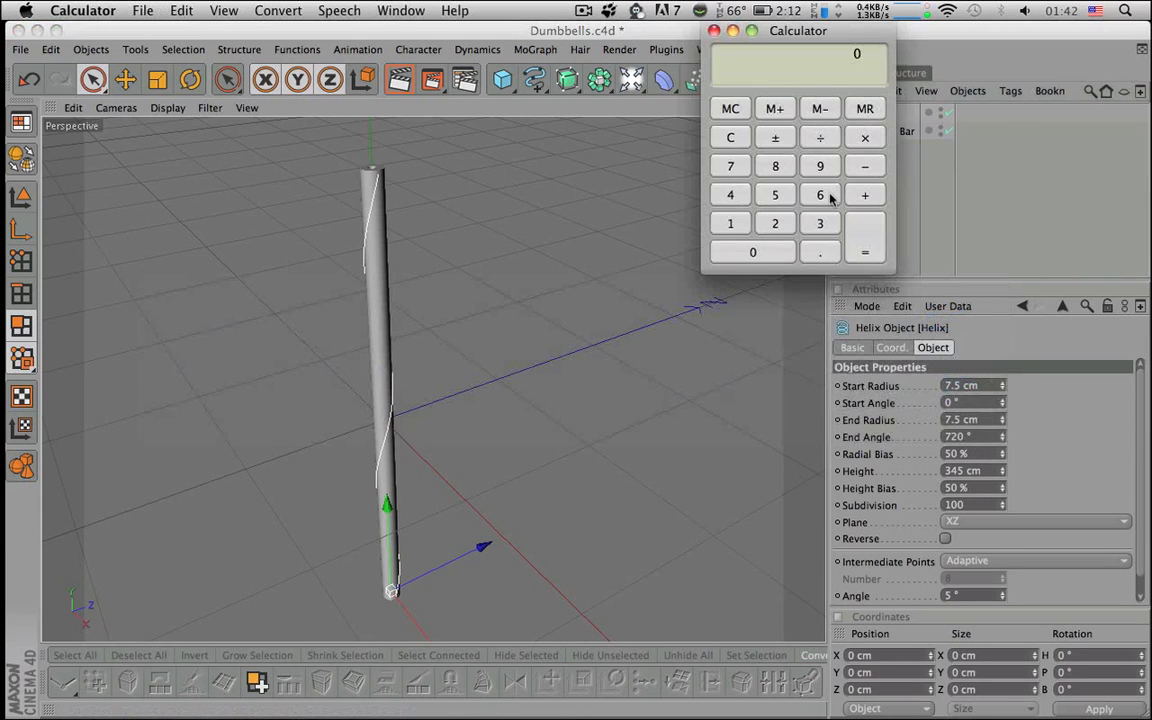
{"action": "left_click", "coordinate": [820, 223]}
{"action": "left_click", "coordinate": [821, 196]}
{"action": "left_click", "coordinate": [762, 250]}
{"action": "left_click", "coordinate": [822, 188]}
{"action": "left_click", "coordinate": [770, 251]}
{"action": "left_click", "coordinate": [863, 246]}
{"action": "key", "text": "super+q"}
- Set the Helix End Angle to 21600° and zoom in on the windings
{"action": "double_click", "coordinate": [966, 437]}
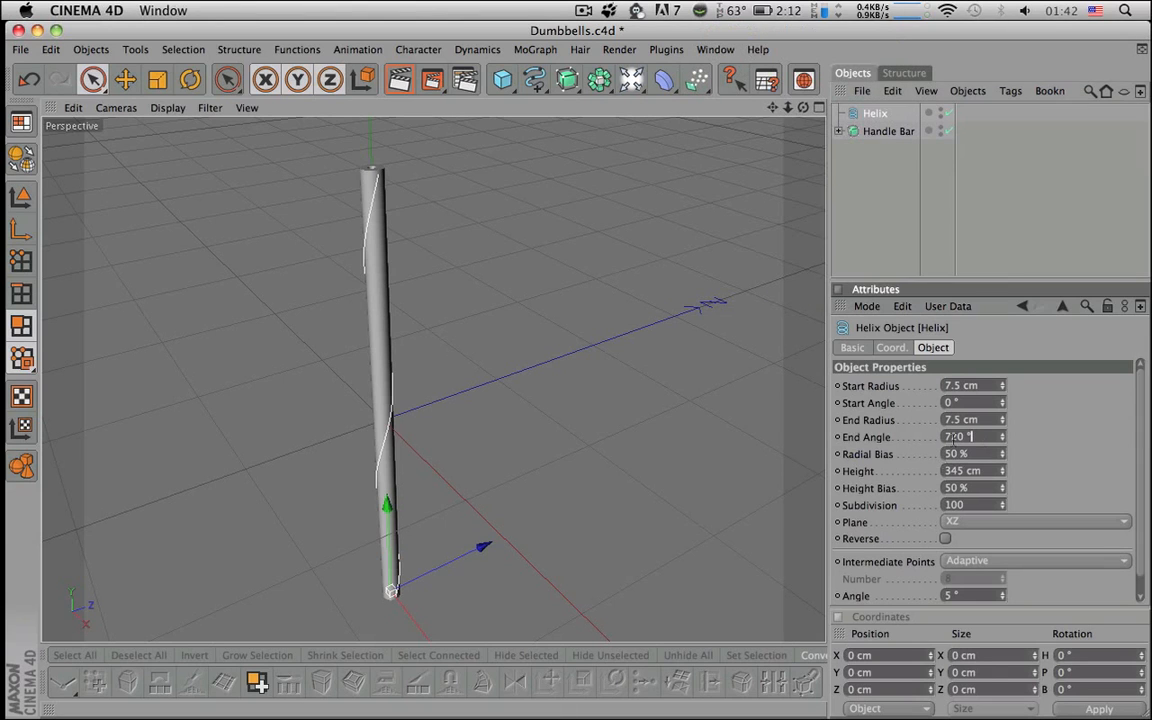
{"action": "type", "text": "21600"}
{"action": "key", "text": "Return"}
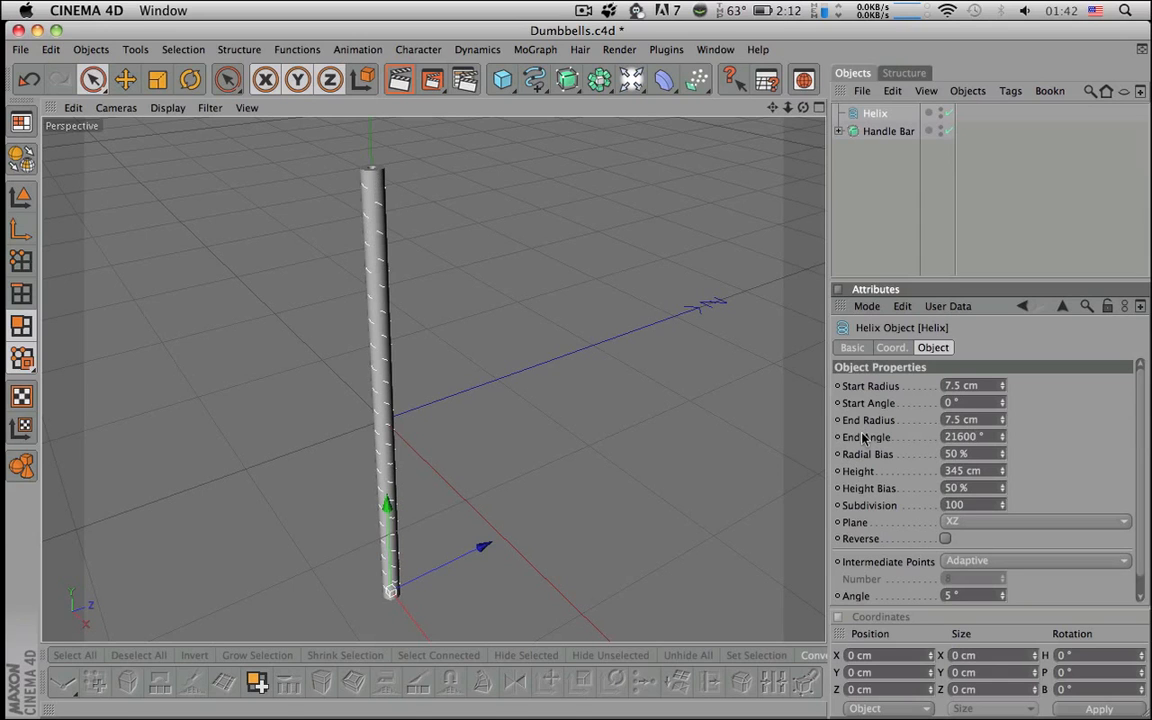
{"action": "scroll", "coordinate": [533, 339], "scroll_direction": "up", "scroll_amount": 10}
{"action": "scroll", "coordinate": [533, 339], "scroll_direction": "down", "scroll_amount": 8}
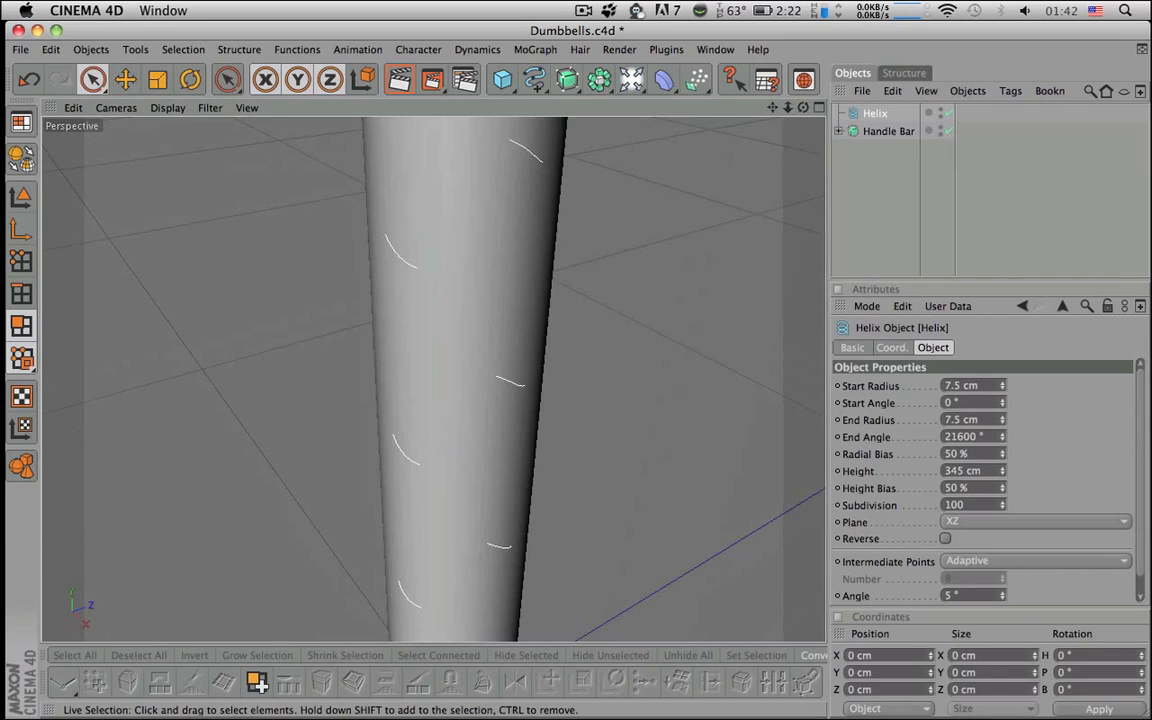
{"action": "middle_click_drag", "start_coordinate": [531, 338], "coordinate": [504, 515], "text": "alt"}
{"action": "scroll", "coordinate": [531, 338], "scroll_direction": "up", "scroll_amount": 3}
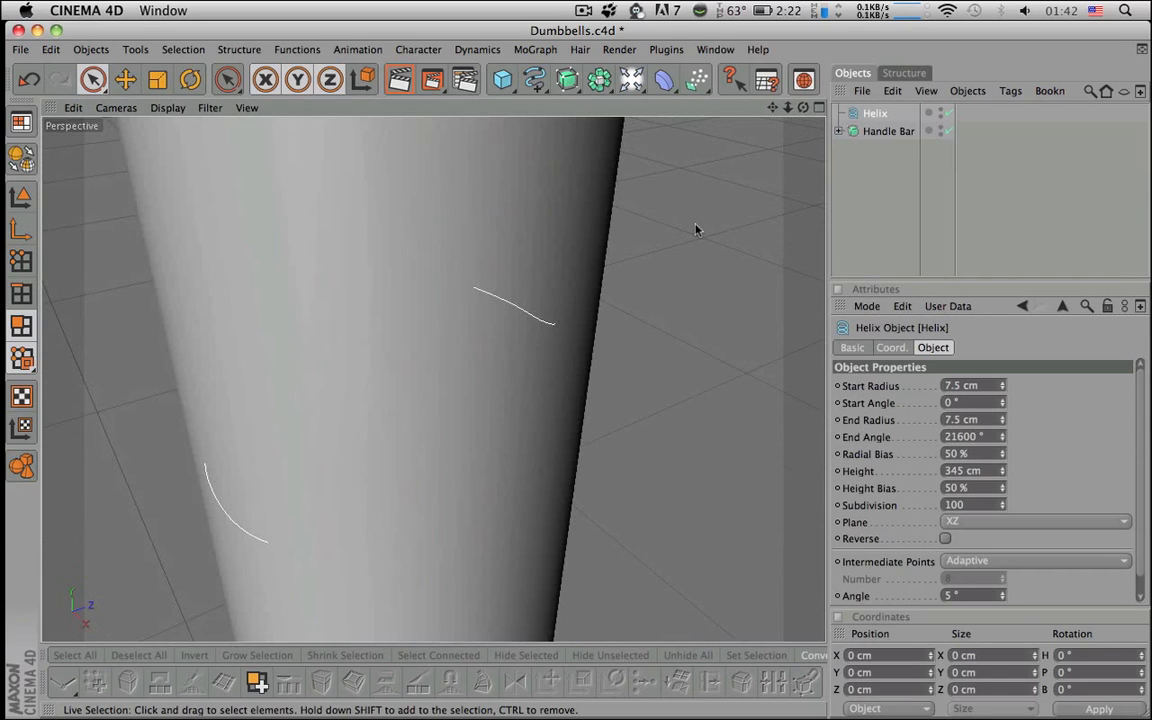
- Expand Handle Bar, reselect the Helix, and set its Subdivision to 300
{"action": "left_click", "coordinate": [844, 131]}
{"action": "left_click", "coordinate": [839, 131]}
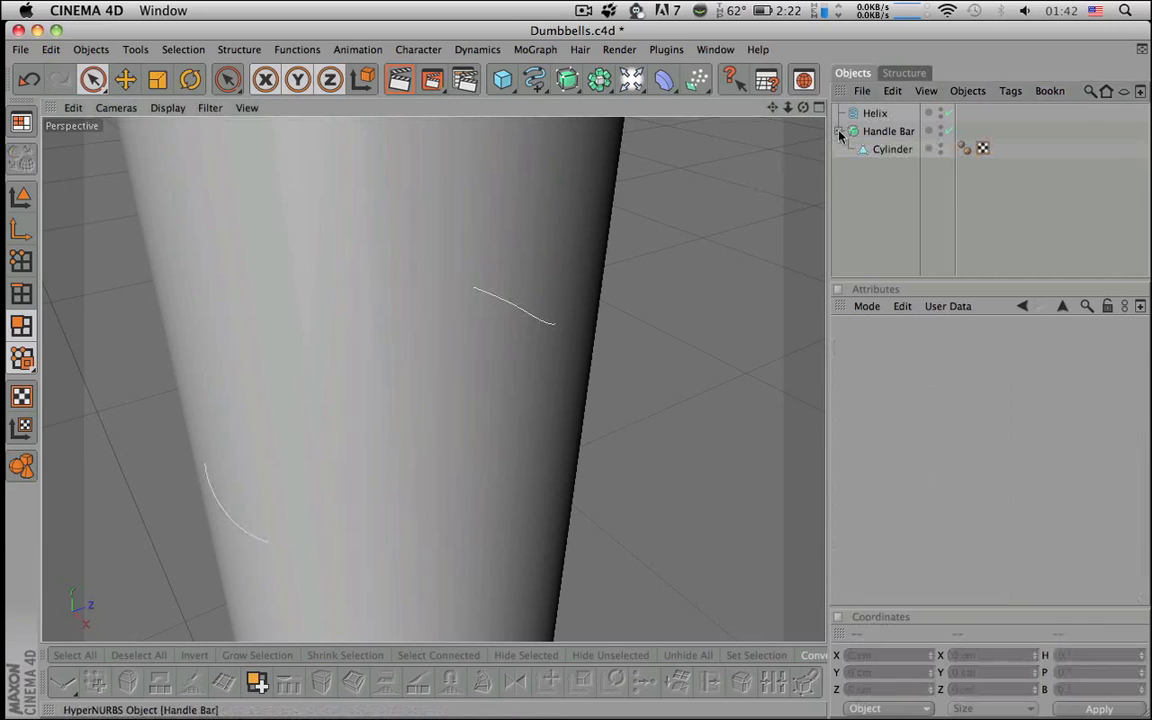
{"action": "scroll", "coordinate": [785, 202], "scroll_direction": "down", "scroll_amount": 5}
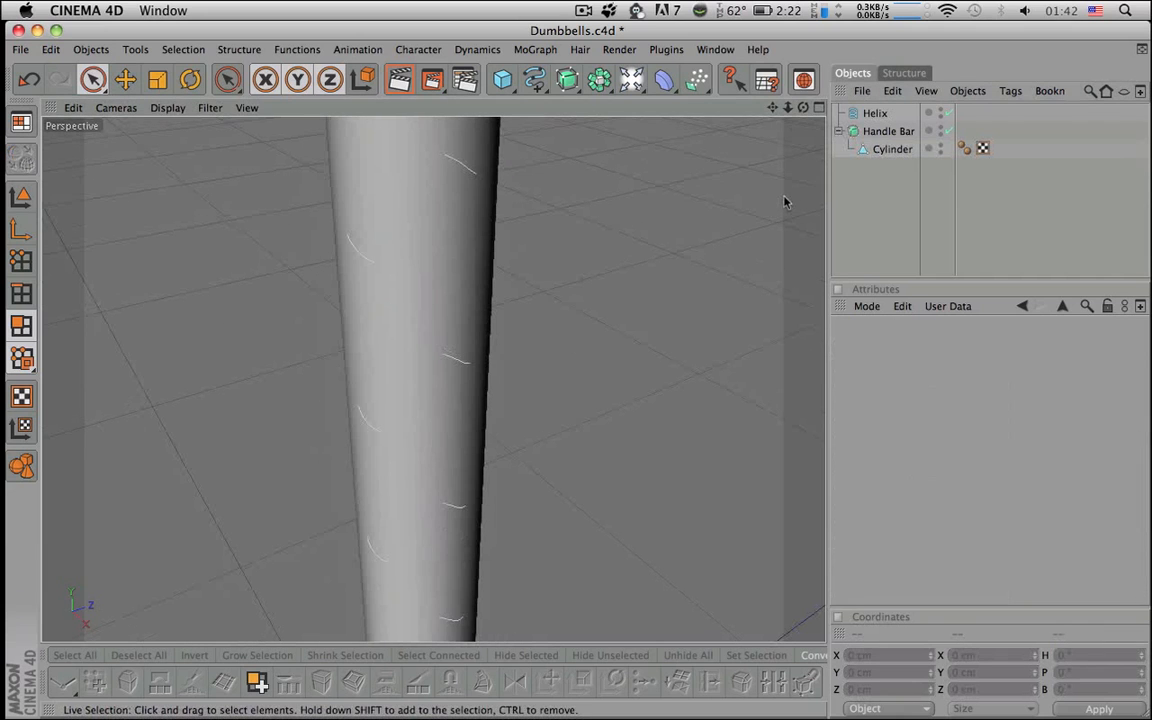
{"action": "left_click", "coordinate": [872, 113]}
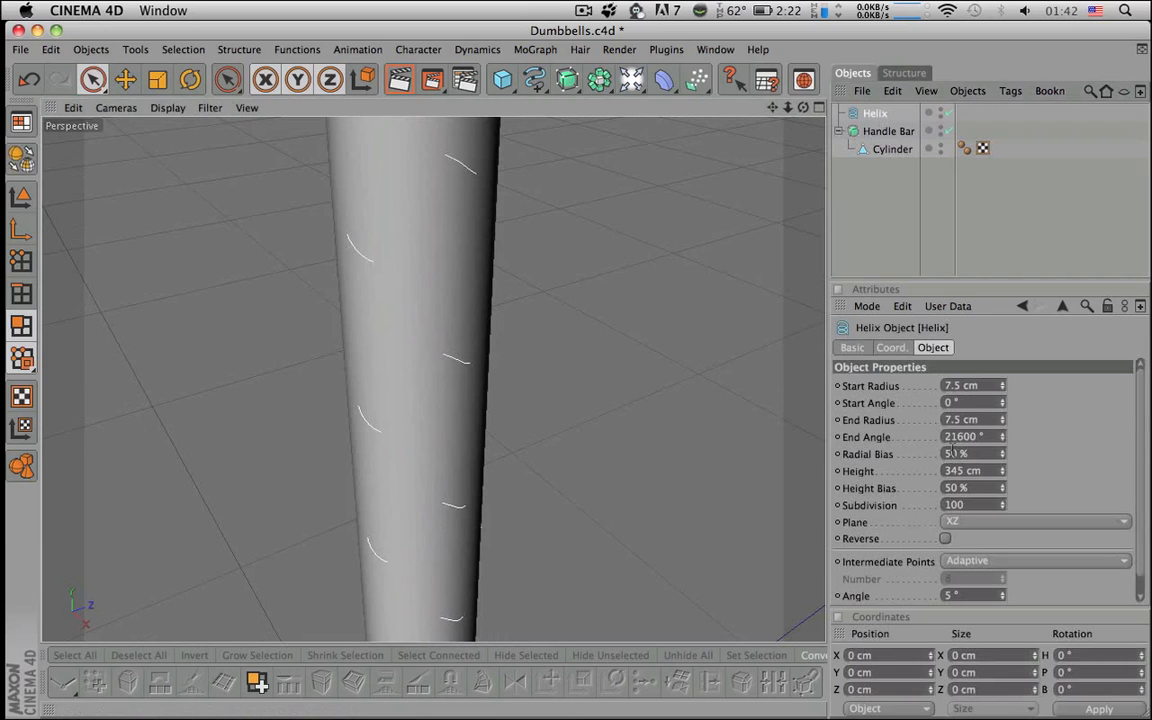
{"action": "double_click", "coordinate": [970, 504]}
{"action": "type", "text": "300"}
{"action": "key", "text": "Return"}
- Orbit above the floor to frame the rod and add a Rectangle spline
{"action": "scroll", "coordinate": [555, 383], "scroll_direction": "down", "scroll_amount": 6}
{"action": "right_click_drag", "start_coordinate": [545, 375], "coordinate": [530, 375], "text": "alt"}
{"action": "middle_click_drag", "start_coordinate": [545, 375], "coordinate": [545, 315], "text": "alt"}
{"action": "left_click_drag", "start_coordinate": [545, 375], "coordinate": [575, 288], "text": "alt"}
{"action": "middle_click_drag", "start_coordinate": [545, 375], "coordinate": [563, 264], "text": "alt"}
{"action": "left_click_drag", "start_coordinate": [545, 375], "coordinate": [550, 443], "text": "alt"}
{"action": "right_click_drag", "start_coordinate": [545, 373], "coordinate": [516, 373], "text": "alt"}
{"action": "middle_click_drag", "start_coordinate": [545, 373], "coordinate": [529, 480], "text": "alt"}
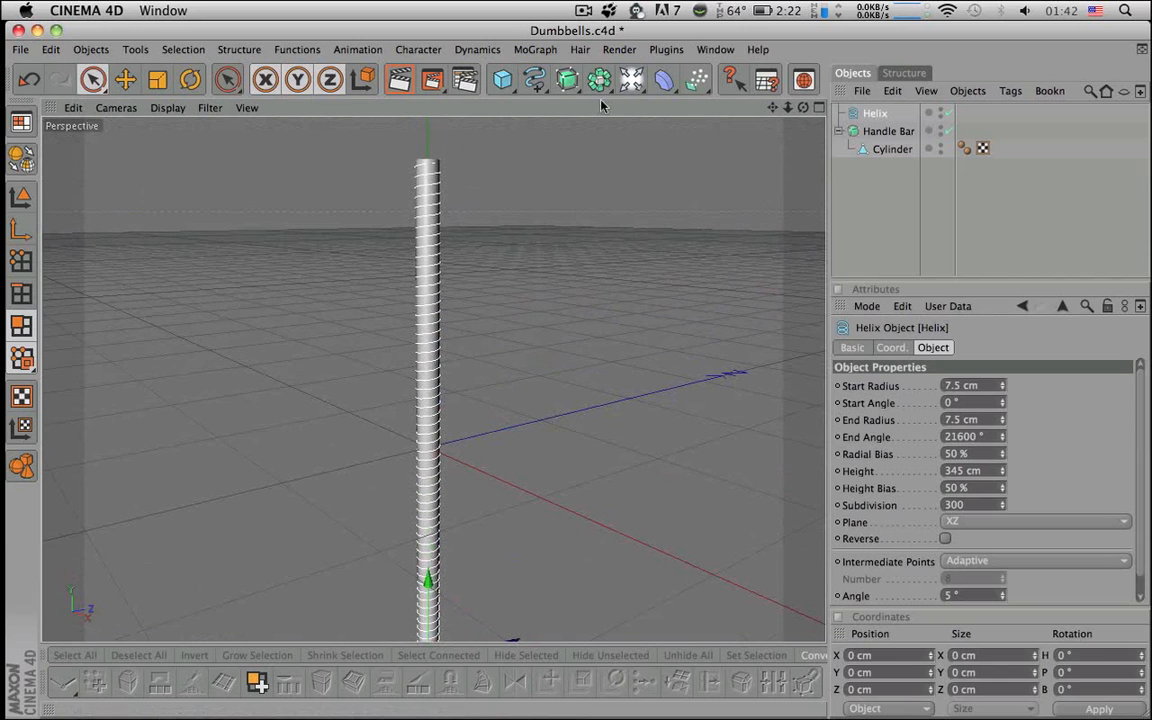
{"action": "left_click_drag", "start_coordinate": [537, 88], "coordinate": [776, 157]}
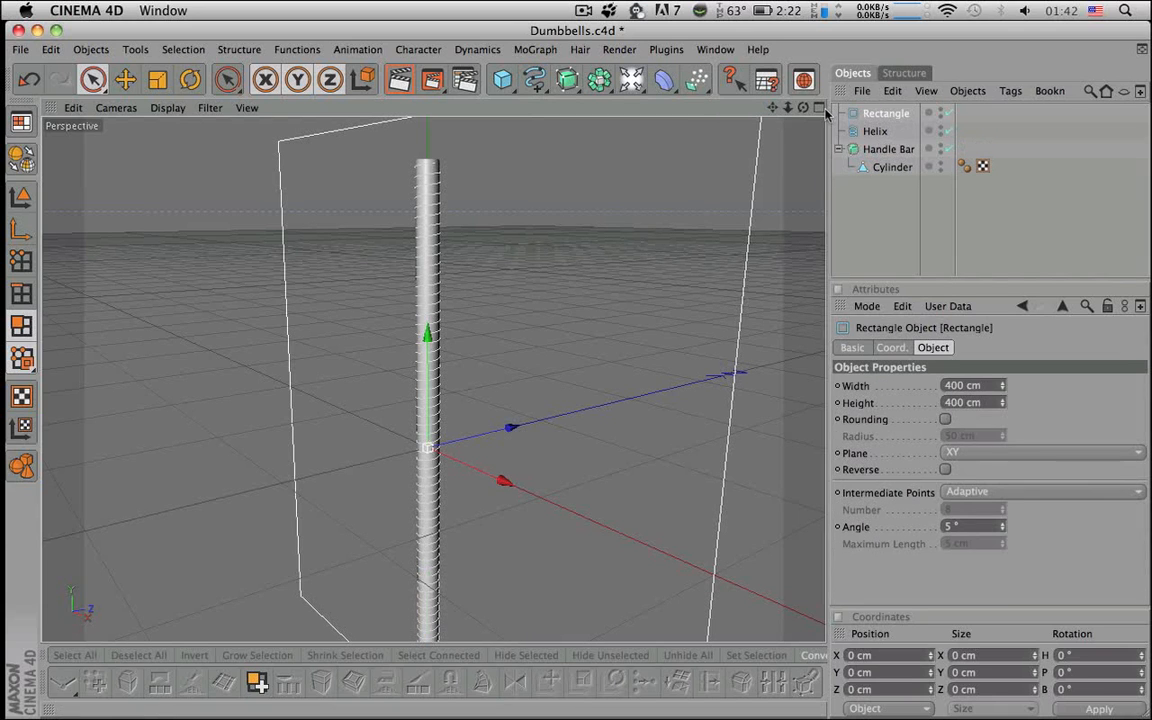
- Scale the rectangle down to a small profile in the maximized Front view
{"action": "left_click", "coordinate": [819, 107]}
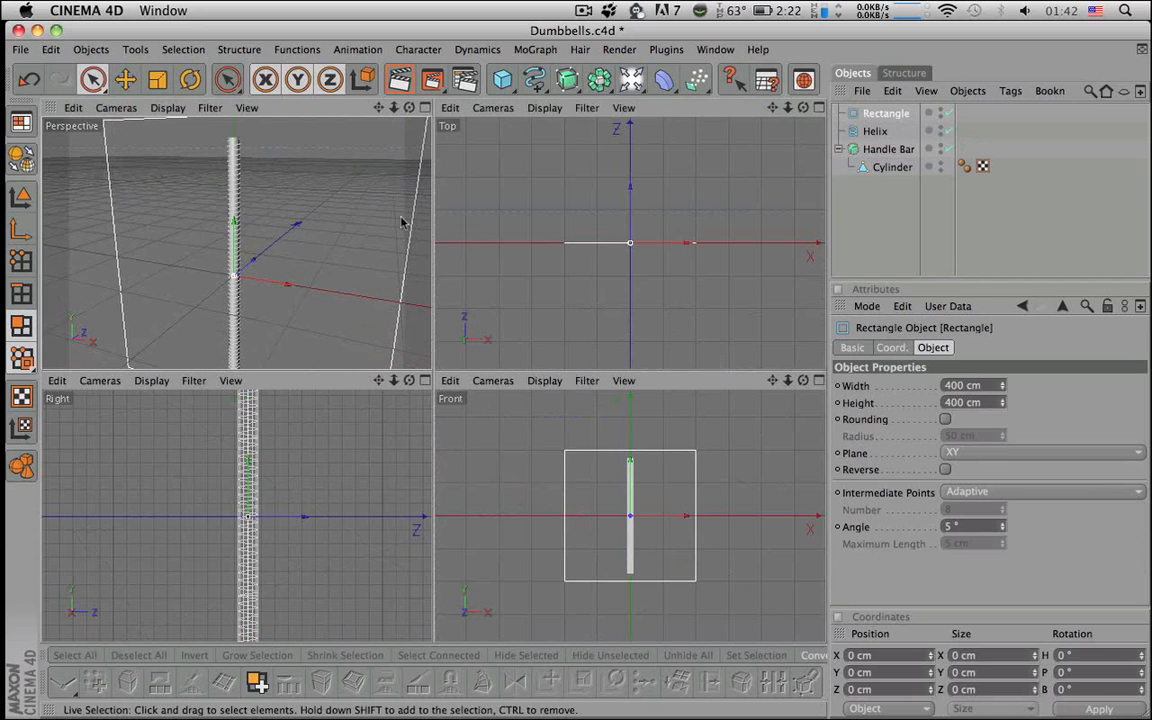
{"action": "left_click", "coordinate": [819, 380]}
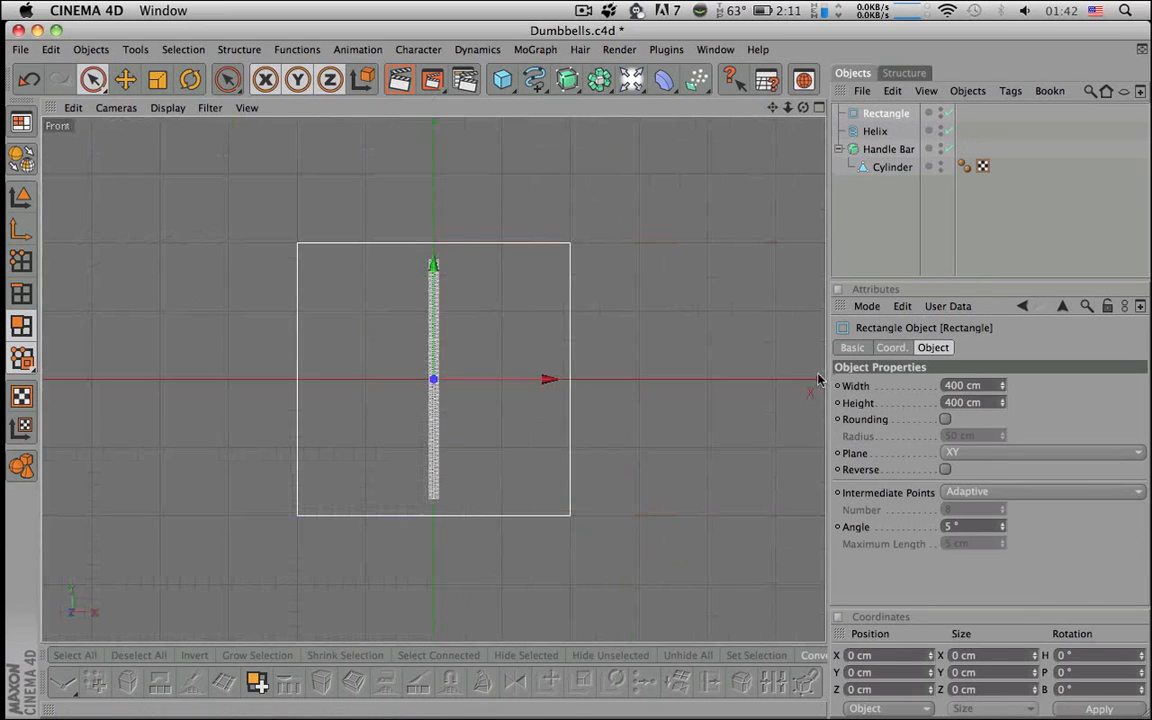
{"action": "key", "text": "t"}
{"action": "left_click_drag", "start_coordinate": [455, 336], "coordinate": [308, 338]}
{"action": "right_click_drag", "start_coordinate": [456, 339], "coordinate": [668, 339], "text": "alt"}
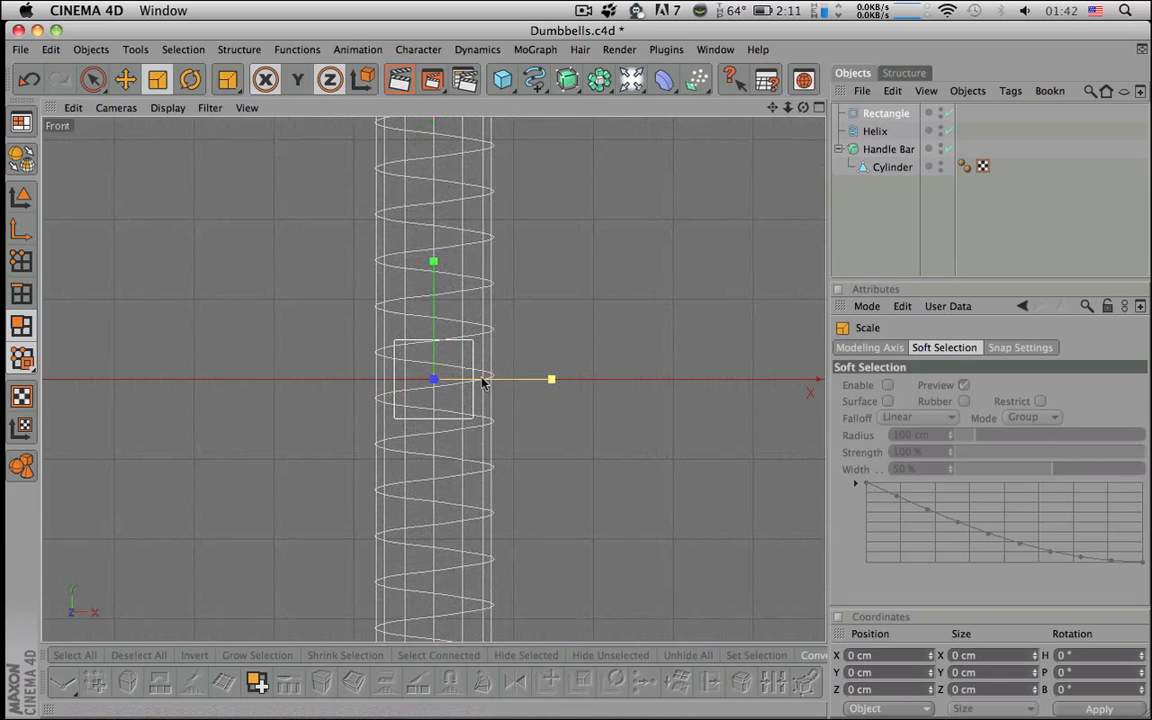
{"action": "mouse_move", "coordinate": [495, 348]}
{"action": "left_mouse_down"}
{"action": "mouse_move", "coordinate": [460, 348]}
{"action": "mouse_move", "coordinate": [478, 342]}
{"action": "left_mouse_up"}
- Make the rectangle editable and scale its four points flat to about 2.3 cm tall
{"action": "left_click", "coordinate": [21, 157]}
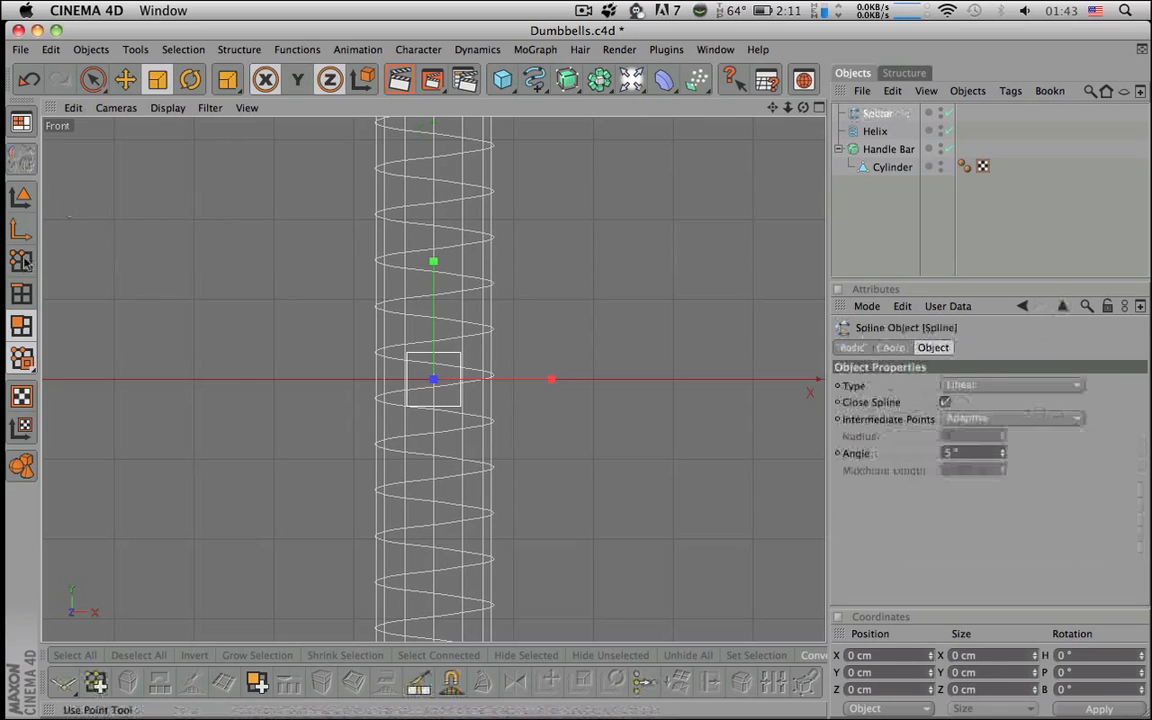
{"action": "left_click", "coordinate": [21, 260]}
{"action": "key", "text": "9"}
{"action": "mouse_move", "coordinate": [412, 358]}
{"action": "left_mouse_down"}
{"action": "mouse_move", "coordinate": [468, 355]}
{"action": "mouse_move", "coordinate": [442, 417]}
{"action": "mouse_move", "coordinate": [499, 404]}
{"action": "mouse_move", "coordinate": [466, 406]}
{"action": "left_mouse_up"}
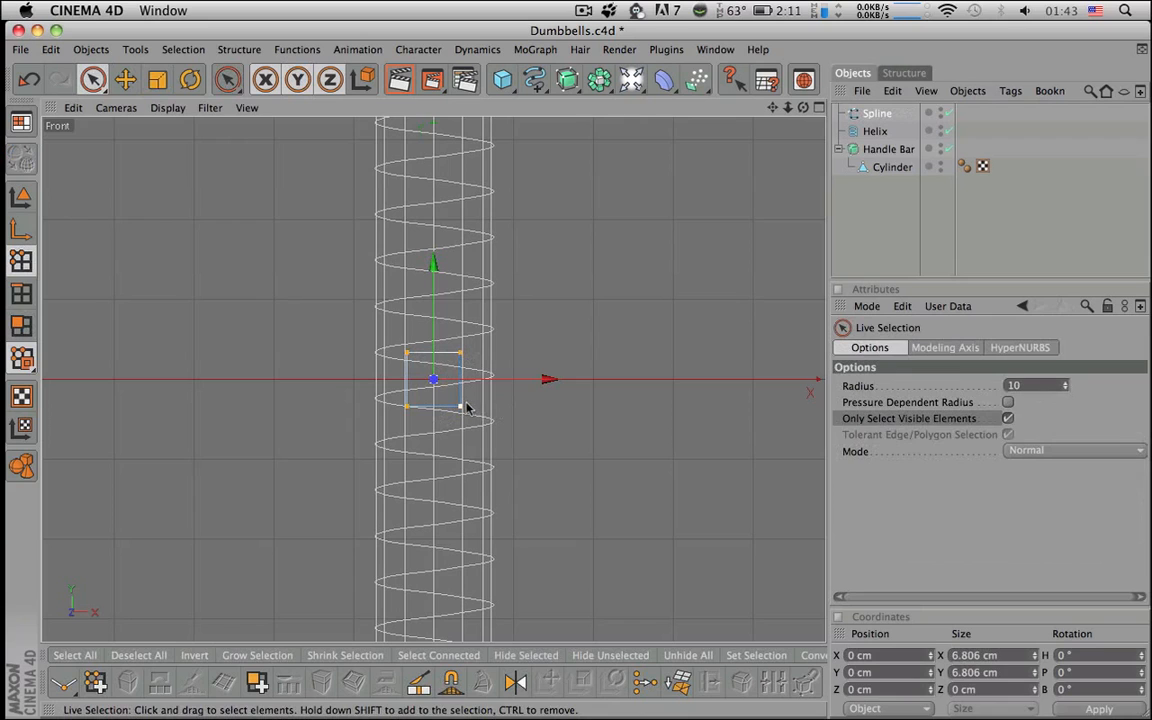
{"action": "key", "text": "t"}
{"action": "left_click_drag", "start_coordinate": [430, 345], "coordinate": [470, 378]}
{"action": "left_click_drag", "start_coordinate": [434, 323], "coordinate": [435, 322]}
- Switch to the maximized Perspective view and add a Sweep NURBS object
{"action": "left_click", "coordinate": [819, 108]}
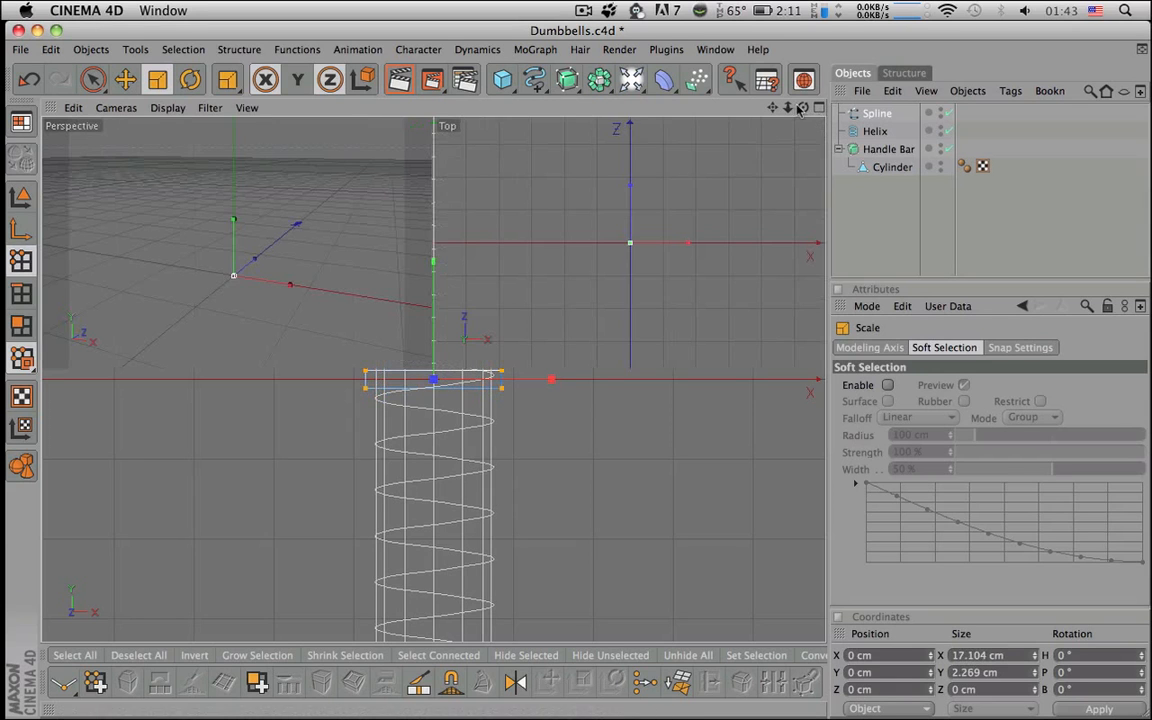
{"action": "left_click", "coordinate": [427, 109]}
{"action": "middle_click_drag", "start_coordinate": [460, 314], "coordinate": [453, 197], "text": "alt"}
{"action": "left_click_drag", "start_coordinate": [545, 85], "coordinate": [604, 171]}
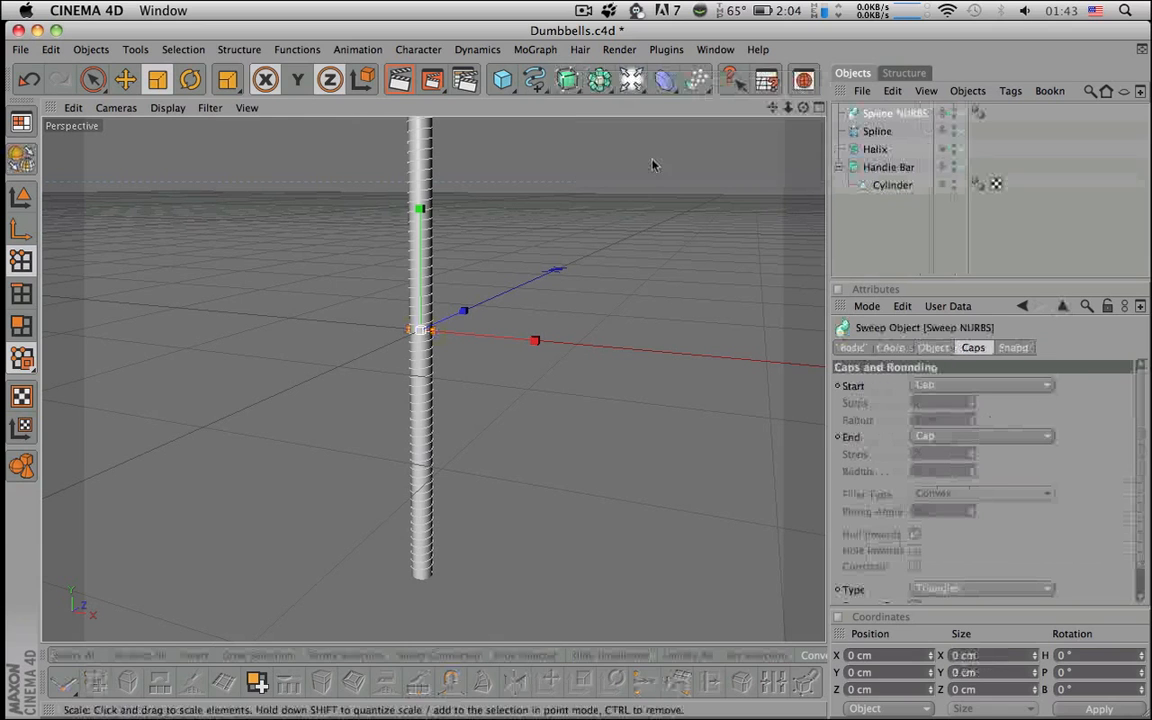
- Place Spline and Helix inside Sweep NURBS and inspect the resulting spiral thread
{"action": "left_click", "coordinate": [866, 131]}
{"action": "left_click", "coordinate": [874, 148], "text": "shift"}
{"action": "left_click_drag", "start_coordinate": [879, 134], "coordinate": [898, 118]}
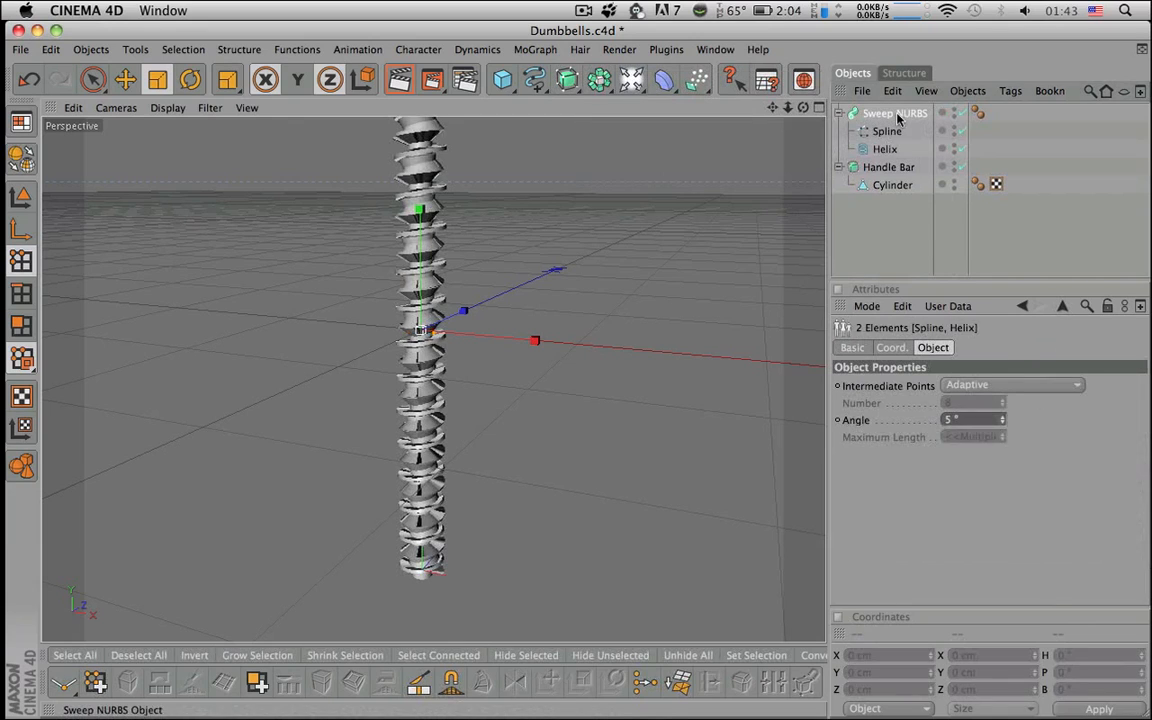
{"action": "left_click", "coordinate": [898, 118]}
{"action": "scroll", "coordinate": [537, 399], "scroll_direction": "up", "scroll_amount": 10}
{"action": "right_click_drag", "start_coordinate": [541, 400], "coordinate": [430, 405], "text": "alt"}
{"action": "mouse_move", "coordinate": [541, 390]}
{"action": "left_mouse_down", "text": "alt"}
{"action": "mouse_move", "coordinate": [545, 403]}
{"action": "mouse_move", "coordinate": [545, 355]}
{"action": "mouse_move", "coordinate": [545, 372]}
{"action": "left_mouse_up", "text": "alt"}
{"action": "middle_click_drag", "start_coordinate": [547, 442], "coordinate": [545, 334], "text": "alt"}
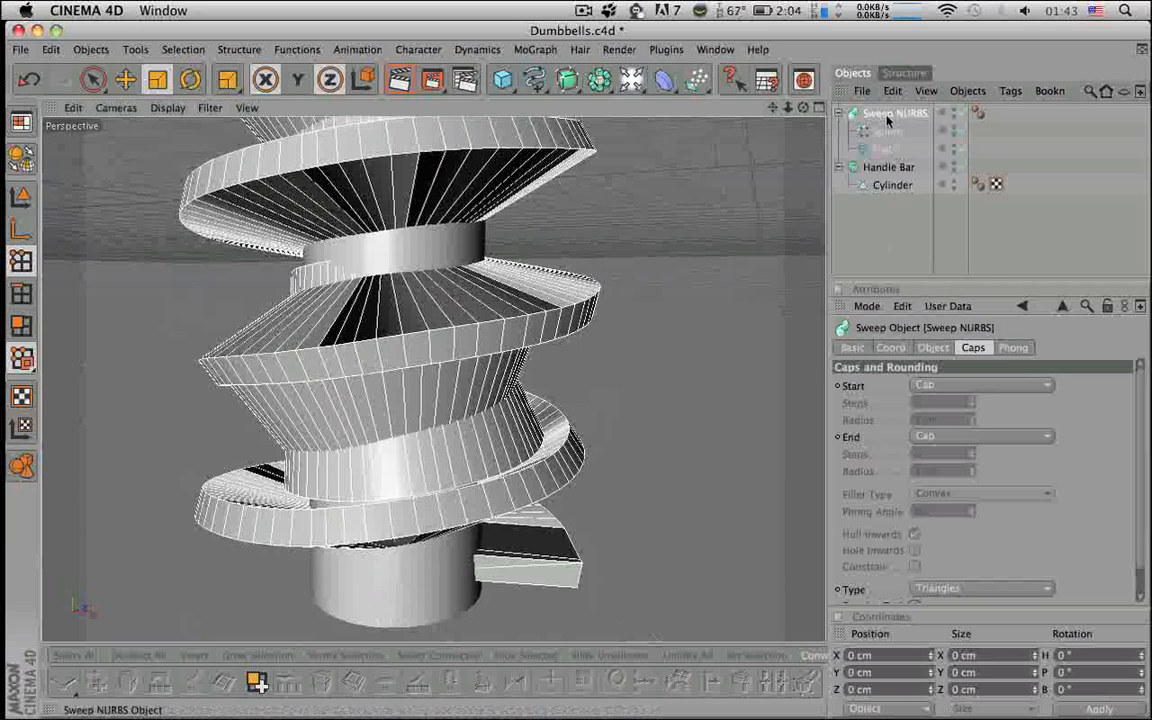
- Reselect the Sweep NURBS and view its Coord and Object settings
{"action": "left_click", "coordinate": [912, 221]}
{"action": "left_click", "coordinate": [897, 115]}
{"action": "left_click", "coordinate": [890, 347]}
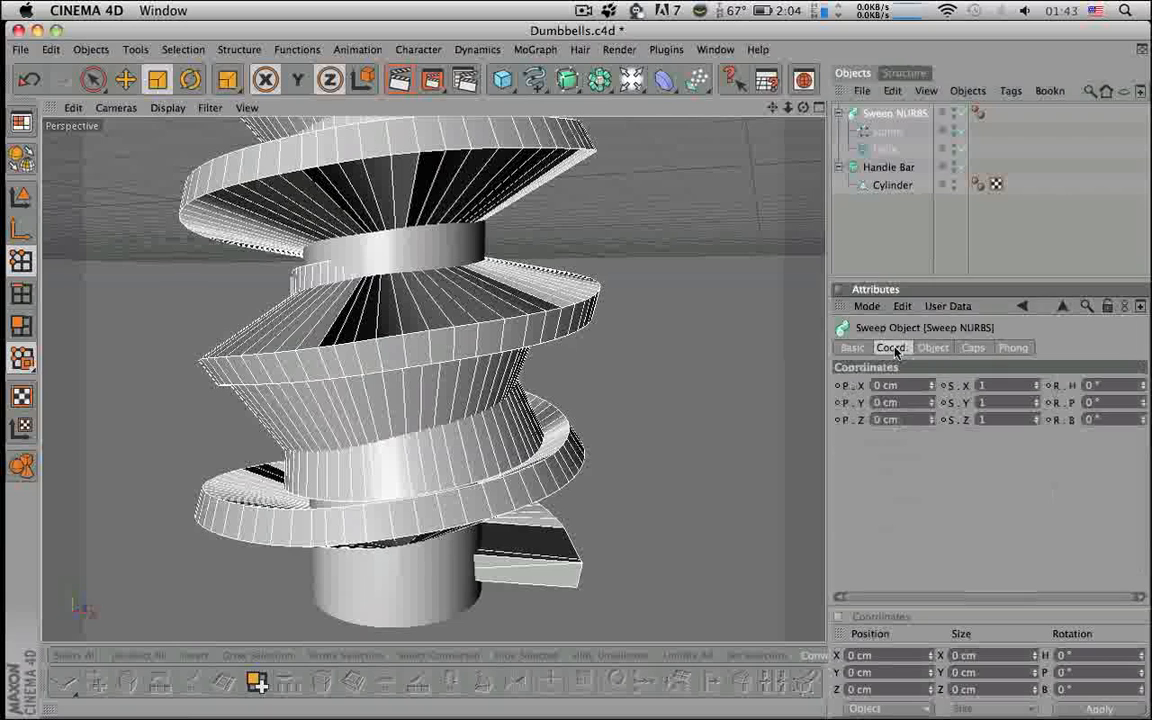
{"action": "left_click", "coordinate": [933, 347]}
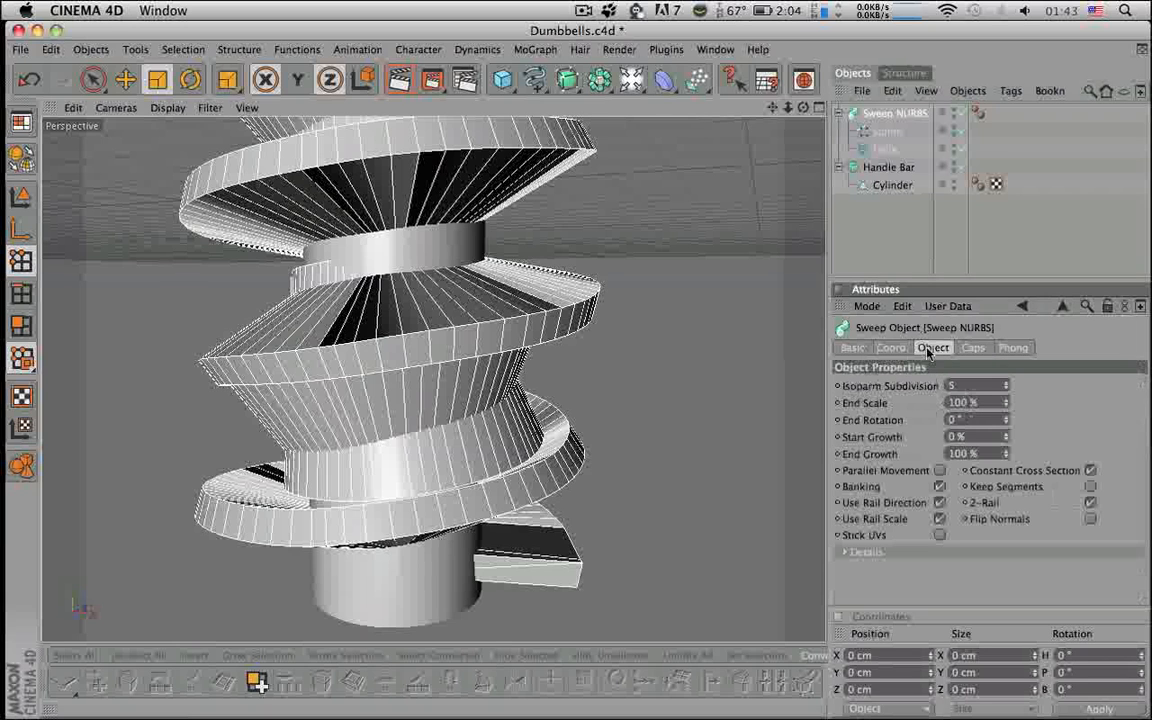
- Twist the thread with End Rotation 180°, then 2381°, checking the screw from above
{"action": "left_click_drag", "start_coordinate": [723, 537], "coordinate": [620, 560], "text": "alt"}
{"action": "scroll", "coordinate": [666, 566], "scroll_direction": "up", "scroll_amount": 5}
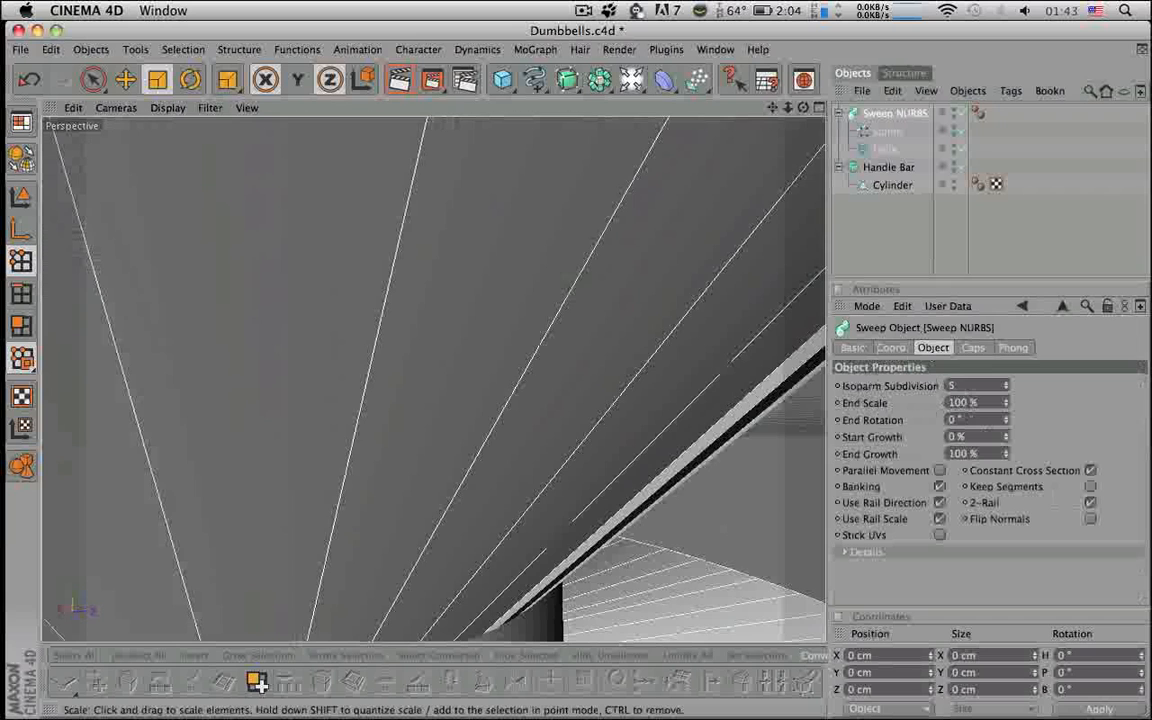
{"action": "scroll", "coordinate": [666, 566], "scroll_direction": "down", "scroll_amount": 8}
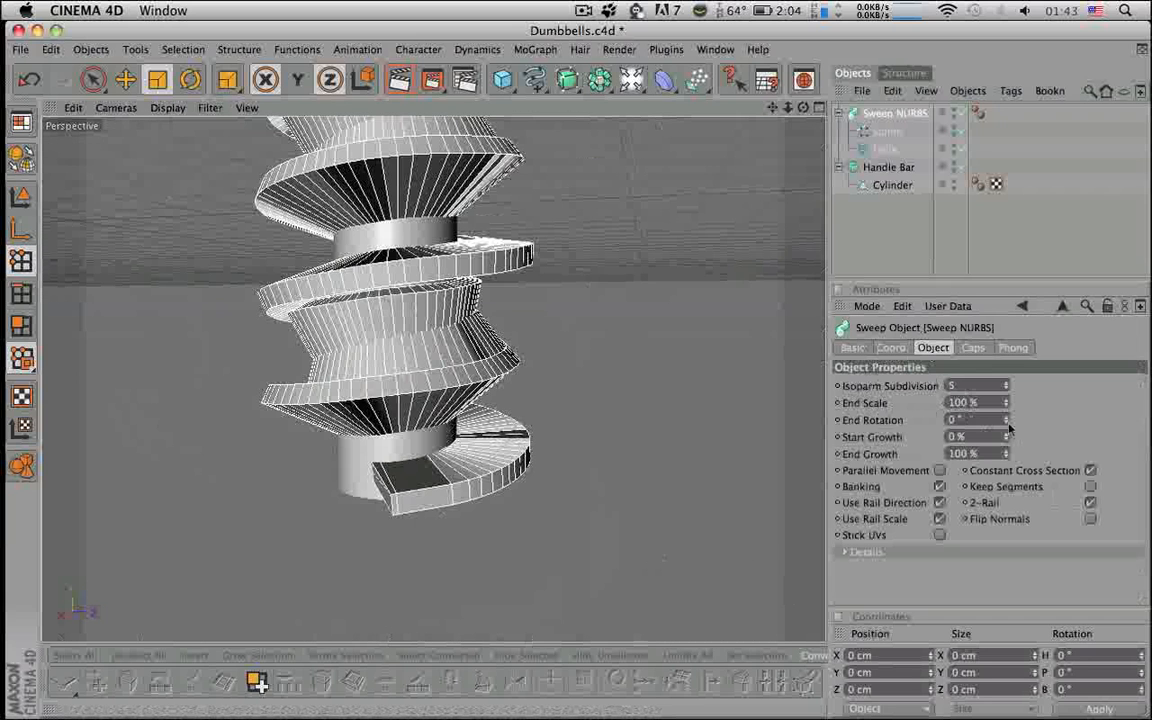
{"action": "left_click_drag", "start_coordinate": [1007, 422], "coordinate": [1007, 40]}
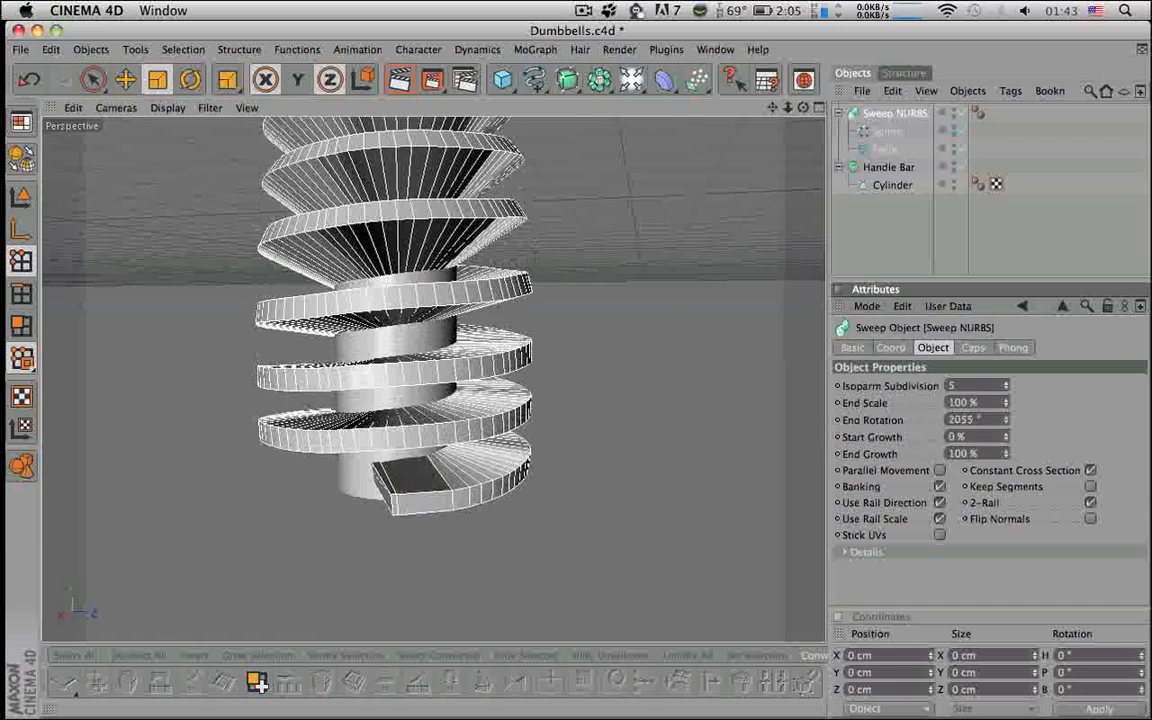
{"action": "left_click_drag", "start_coordinate": [738, 450], "coordinate": [648, 481], "text": "alt"}
{"action": "middle_click_drag", "start_coordinate": [648, 481], "coordinate": [648, 565], "text": "alt"}
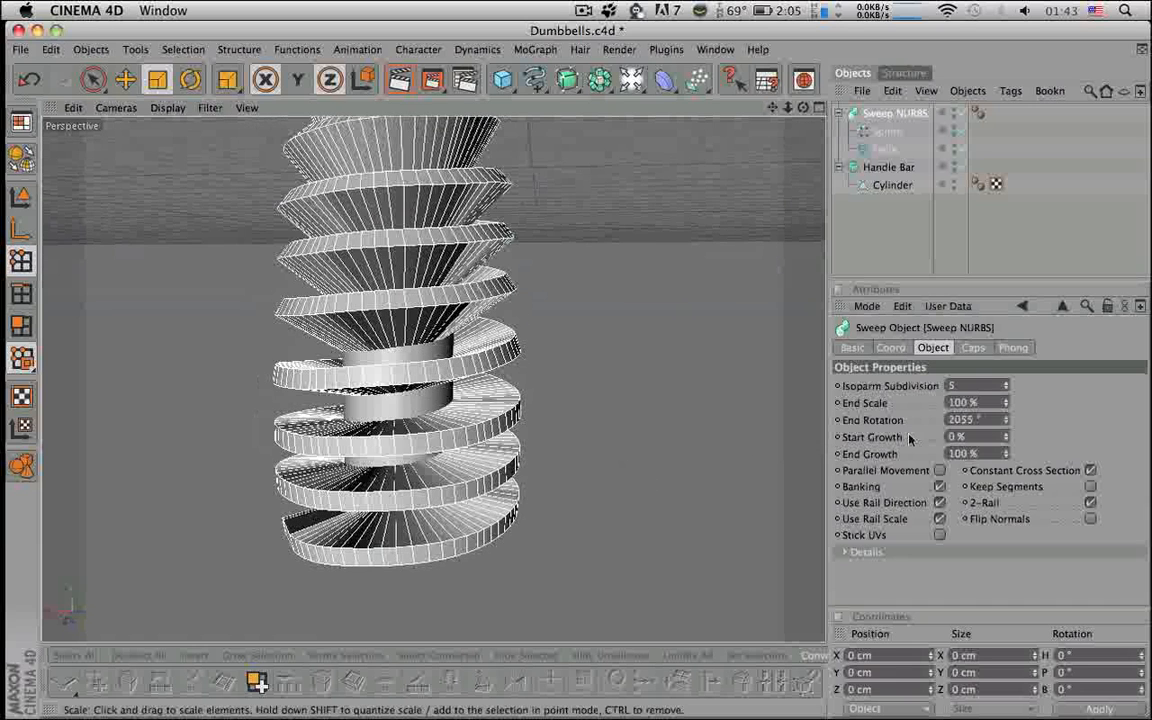
{"action": "left_click_drag", "start_coordinate": [1006, 420], "coordinate": [1006, 295]}
{"action": "middle_click_drag", "start_coordinate": [648, 400], "coordinate": [648, 540], "text": "alt"}
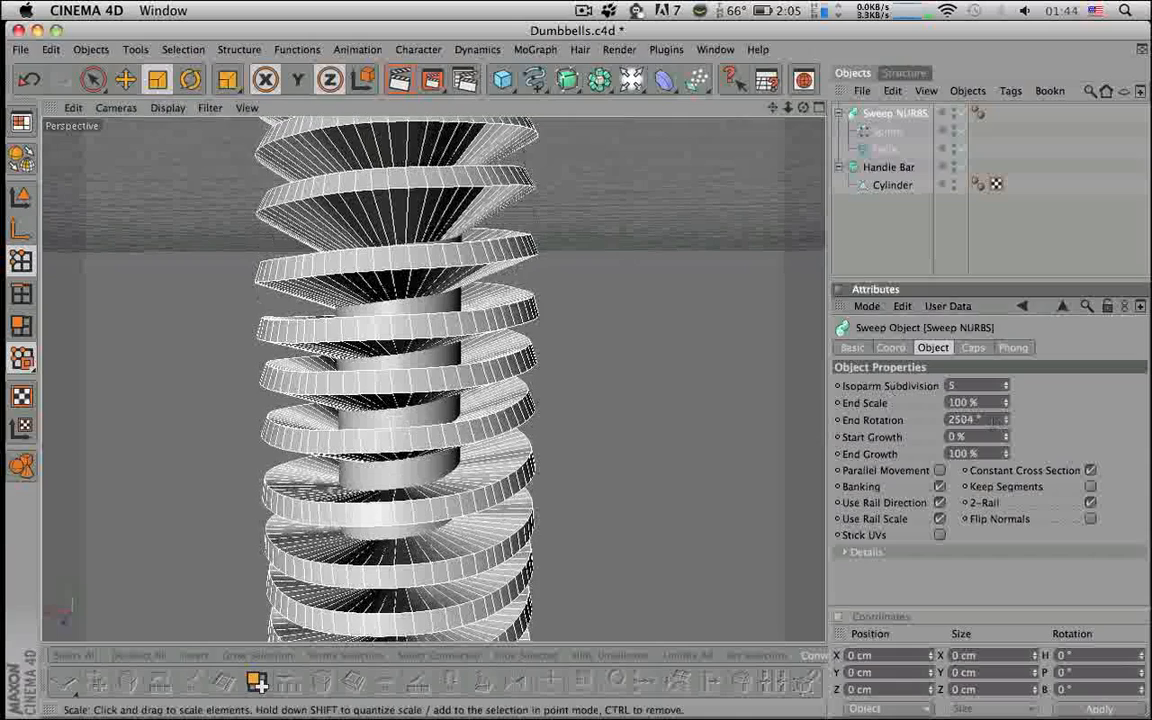
- Raise End Rotation through 2565° and 2601° to 2631° to straighten the thread
{"action": "left_click_drag", "start_coordinate": [1006, 420], "coordinate": [1006, 380]}
{"action": "middle_click_drag", "start_coordinate": [648, 400], "coordinate": [648, 433], "text": "alt"}
{"action": "right_click_drag", "start_coordinate": [648, 433], "coordinate": [710, 433], "text": "alt"}
{"action": "right_click_drag", "start_coordinate": [648, 400], "coordinate": [698, 400], "text": "alt"}
{"action": "middle_click_drag", "start_coordinate": [648, 400], "coordinate": [644, 480], "text": "alt"}
{"action": "right_click_drag", "start_coordinate": [644, 400], "coordinate": [710, 400], "text": "alt"}
{"action": "middle_click_drag", "start_coordinate": [648, 400], "coordinate": [650, 408], "text": "alt"}
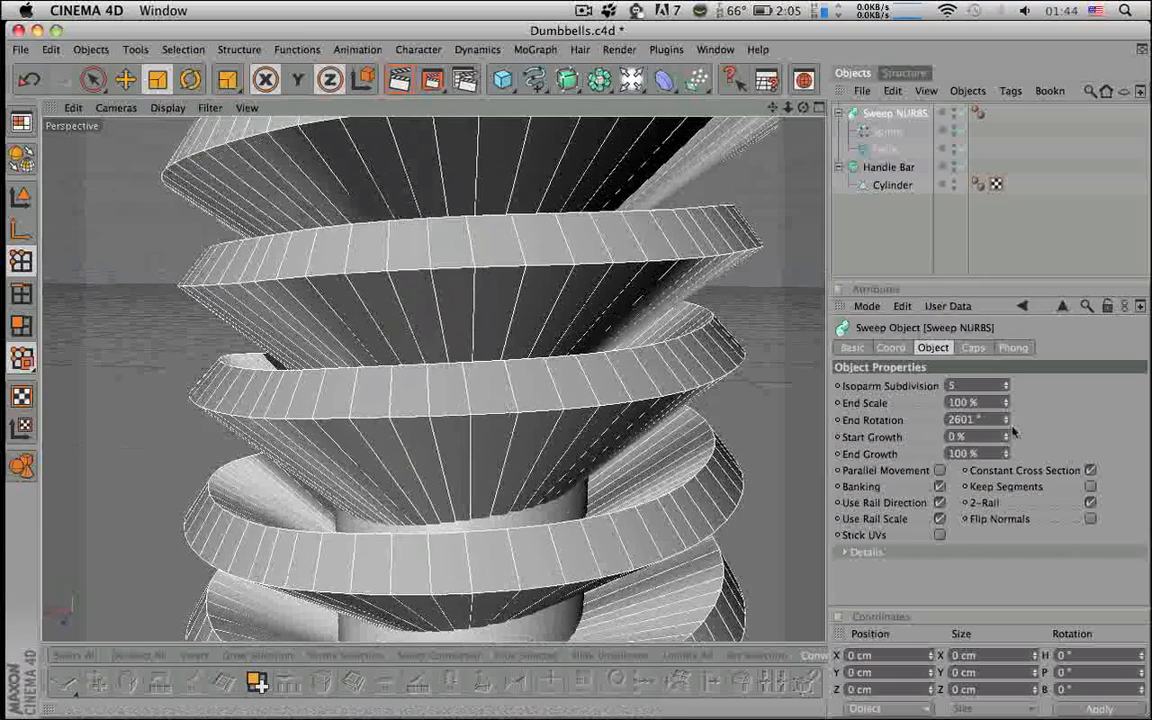
{"action": "left_click_drag", "start_coordinate": [1006, 422], "coordinate": [1006, 386]}
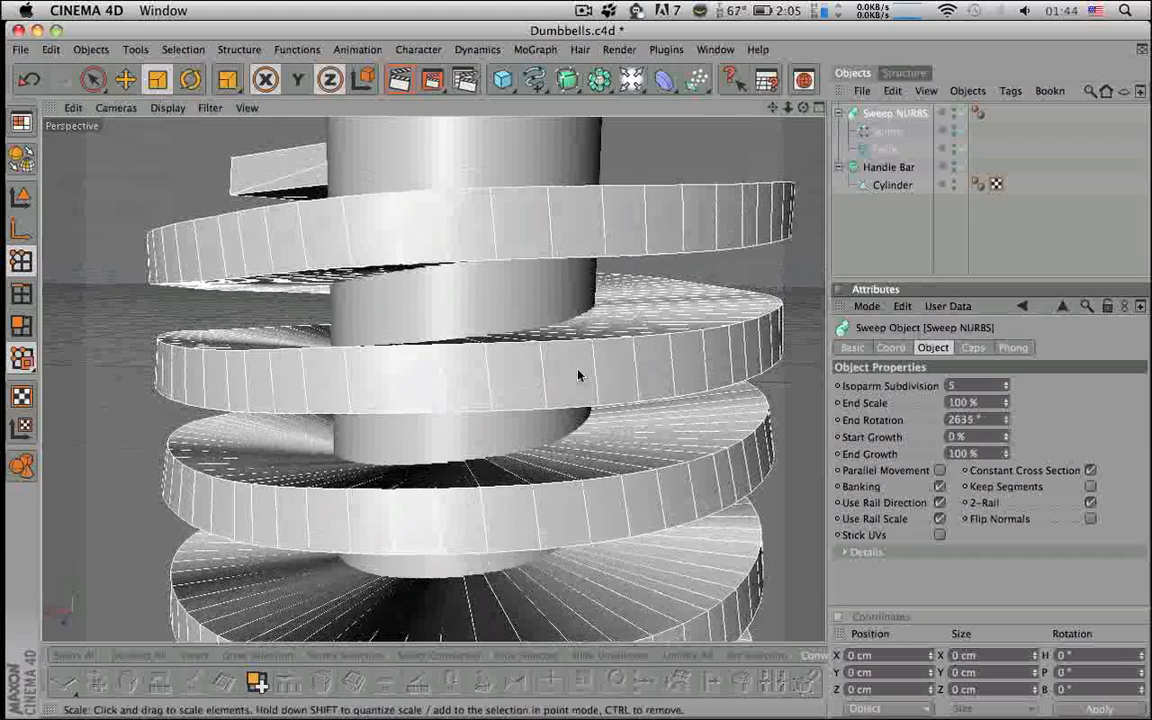
{"action": "middle_click_drag", "start_coordinate": [578, 375], "coordinate": [548, 495], "text": "alt"}
{"action": "left_click_drag", "start_coordinate": [578, 375], "coordinate": [600, 420], "text": "alt"}
{"action": "right_click_drag", "start_coordinate": [578, 375], "coordinate": [495, 375], "text": "alt"}
{"action": "right_click_drag", "start_coordinate": [614, 404], "coordinate": [530, 404], "text": "alt"}
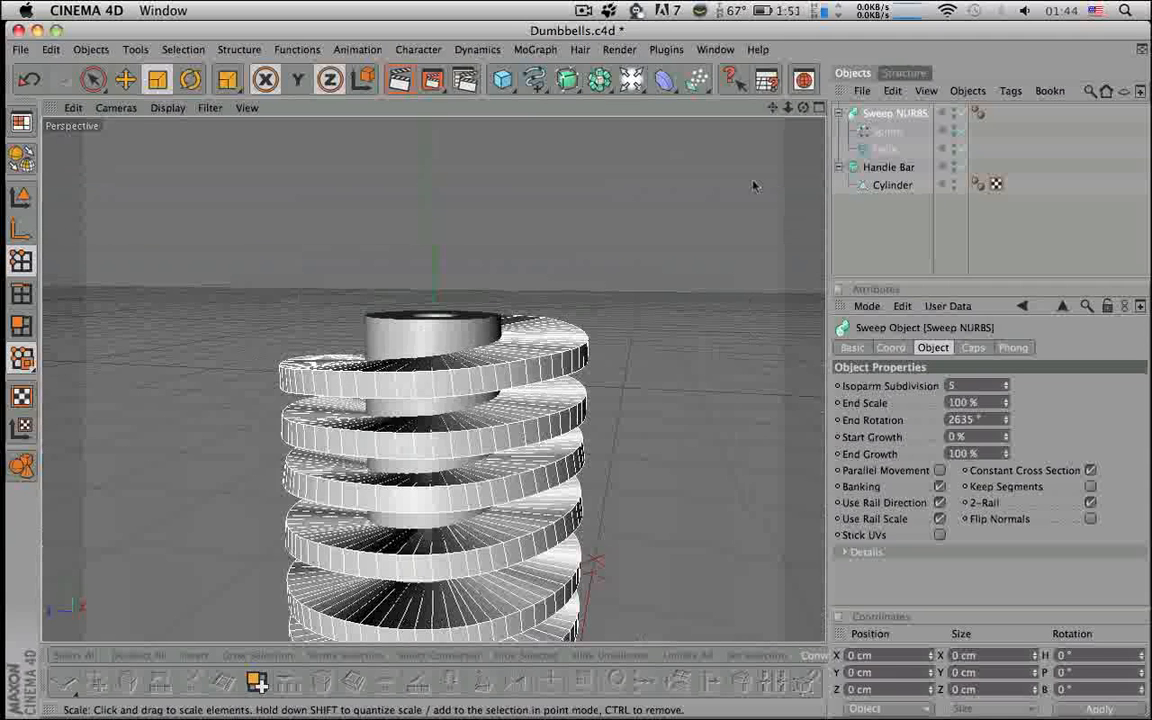
- In the enlarged Front view, step End Rotation up to 2638° while viewing the coil
{"action": "left_click", "coordinate": [819, 107]}
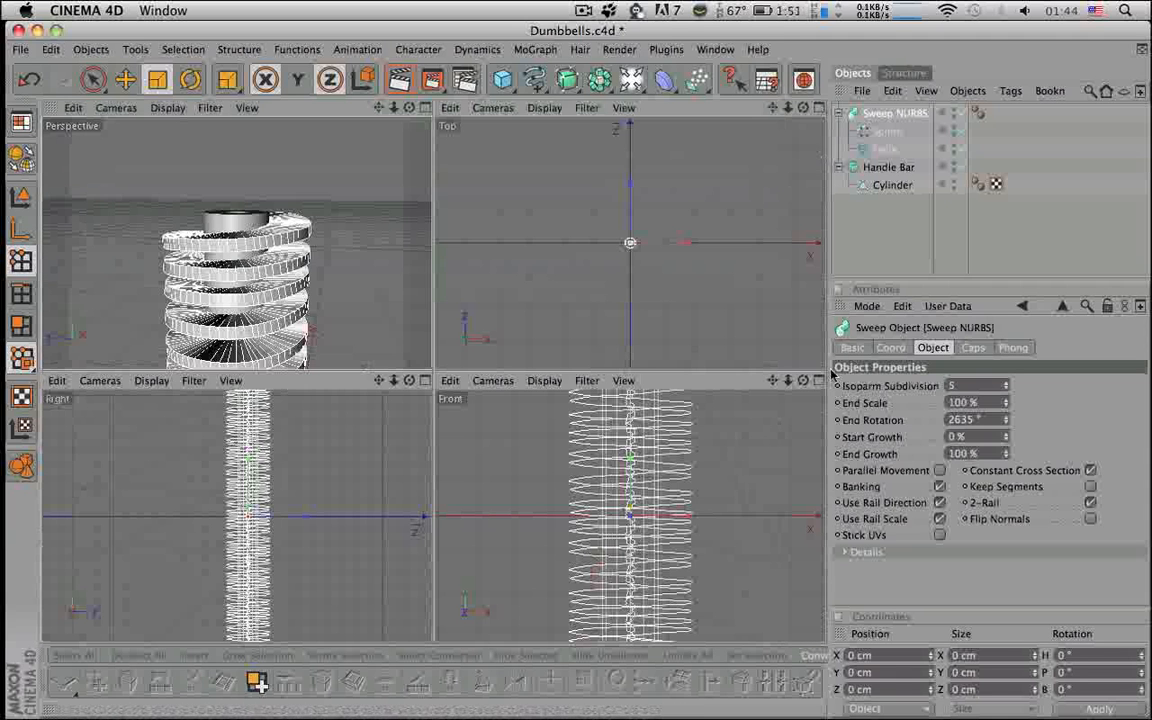
{"action": "left_click", "coordinate": [819, 380]}
{"action": "middle_click_drag", "start_coordinate": [692, 357], "coordinate": [700, 715], "text": "alt"}
{"action": "right_click_drag", "start_coordinate": [692, 357], "coordinate": [651, 357], "text": "alt"}
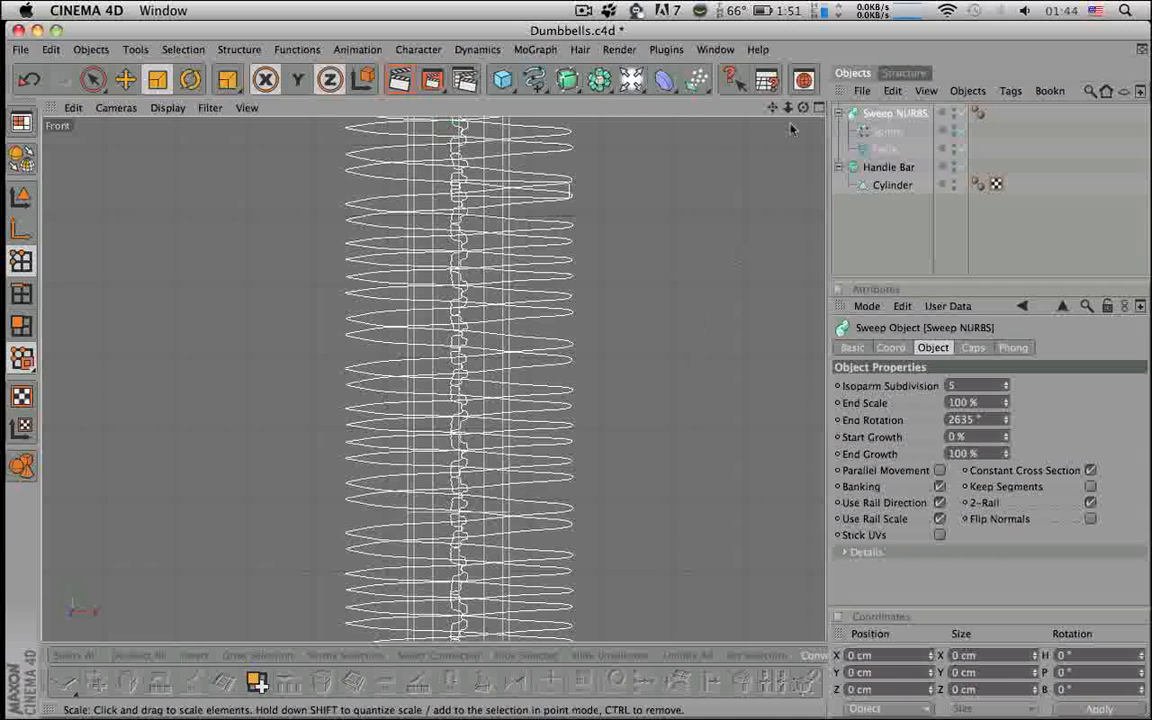
{"action": "left_click", "coordinate": [1006, 418]}
{"action": "left_click", "coordinate": [1006, 418]}
{"action": "left_click", "coordinate": [1006, 418]}
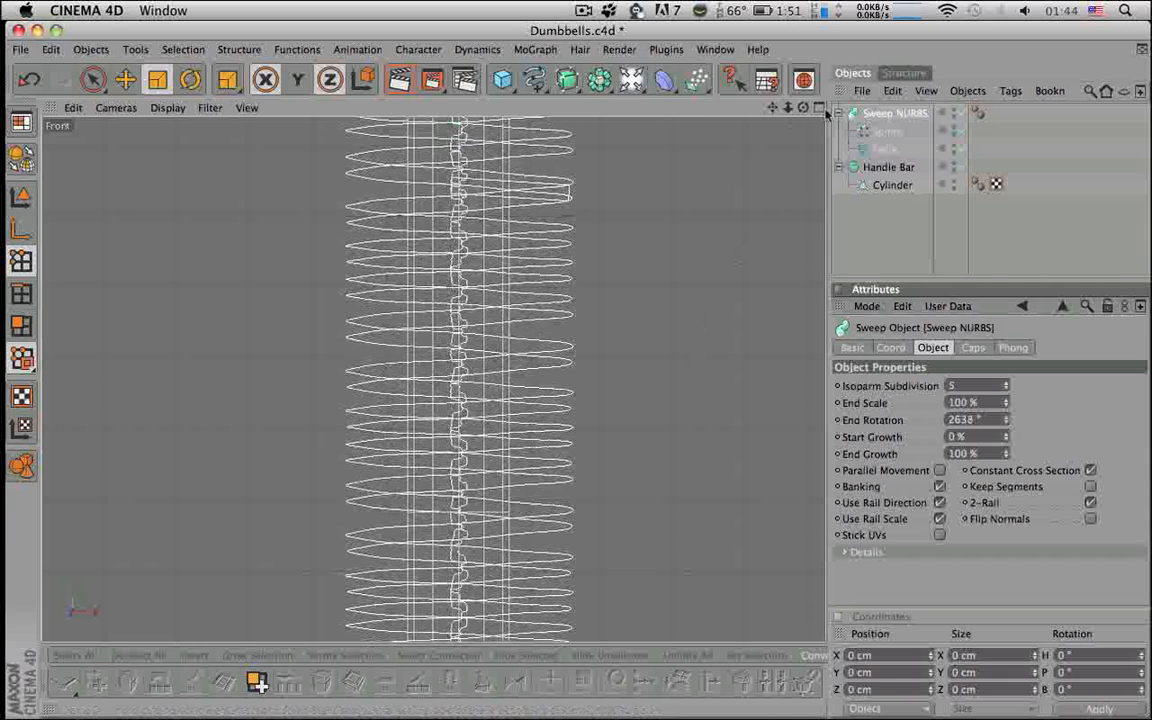
- Raise End Rotation to 2640° in Perspective and frame the whole coil from above
{"action": "middle_click", "coordinate": [500, 125]}
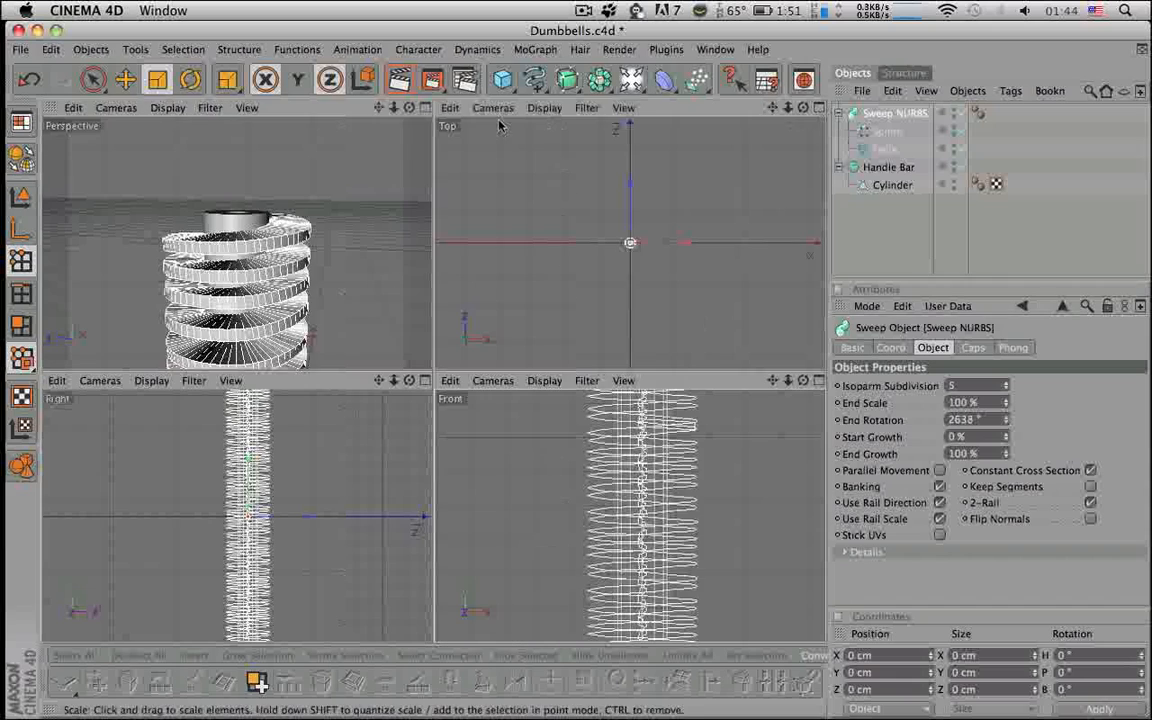
{"action": "left_click", "coordinate": [425, 107]}
{"action": "left_click_drag", "start_coordinate": [432, 270], "coordinate": [430, 220], "text": "alt"}
{"action": "mouse_move", "coordinate": [443, 198]}
{"action": "left_mouse_down", "text": "alt"}
{"action": "mouse_move", "coordinate": [449, 158]}
{"action": "mouse_move", "coordinate": [449, 196]}
{"action": "left_mouse_up", "text": "alt"}
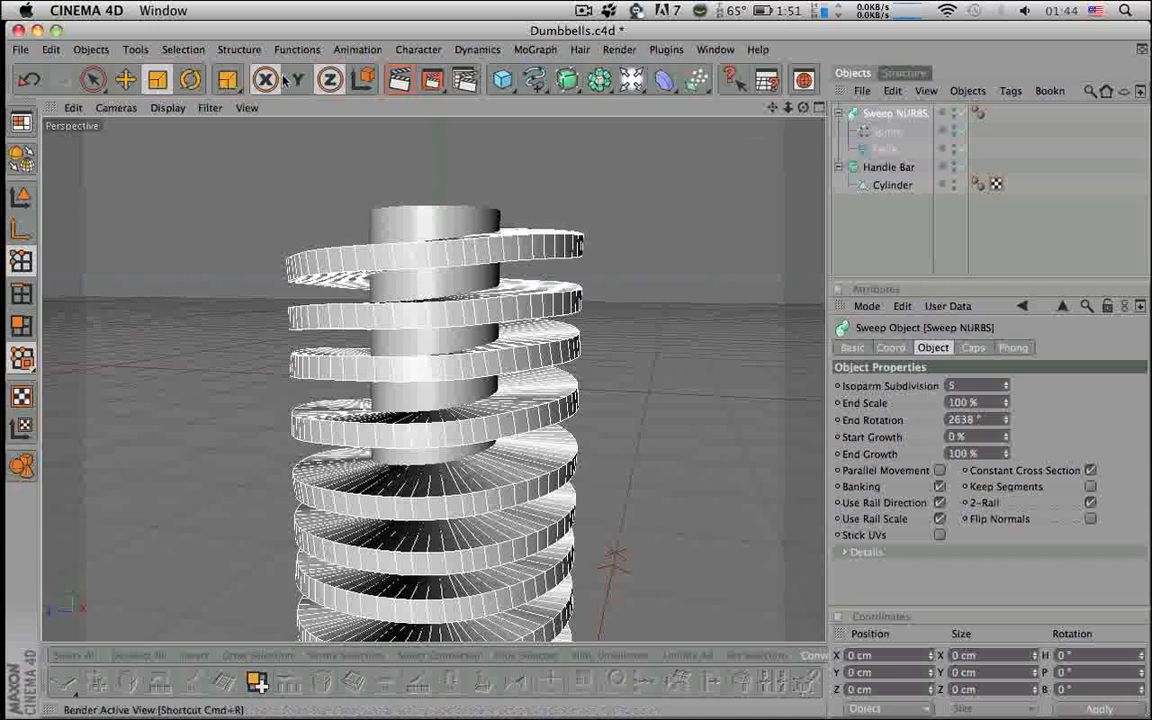
{"action": "middle_click_drag", "start_coordinate": [690, 212], "coordinate": [689, 154], "text": "alt"}
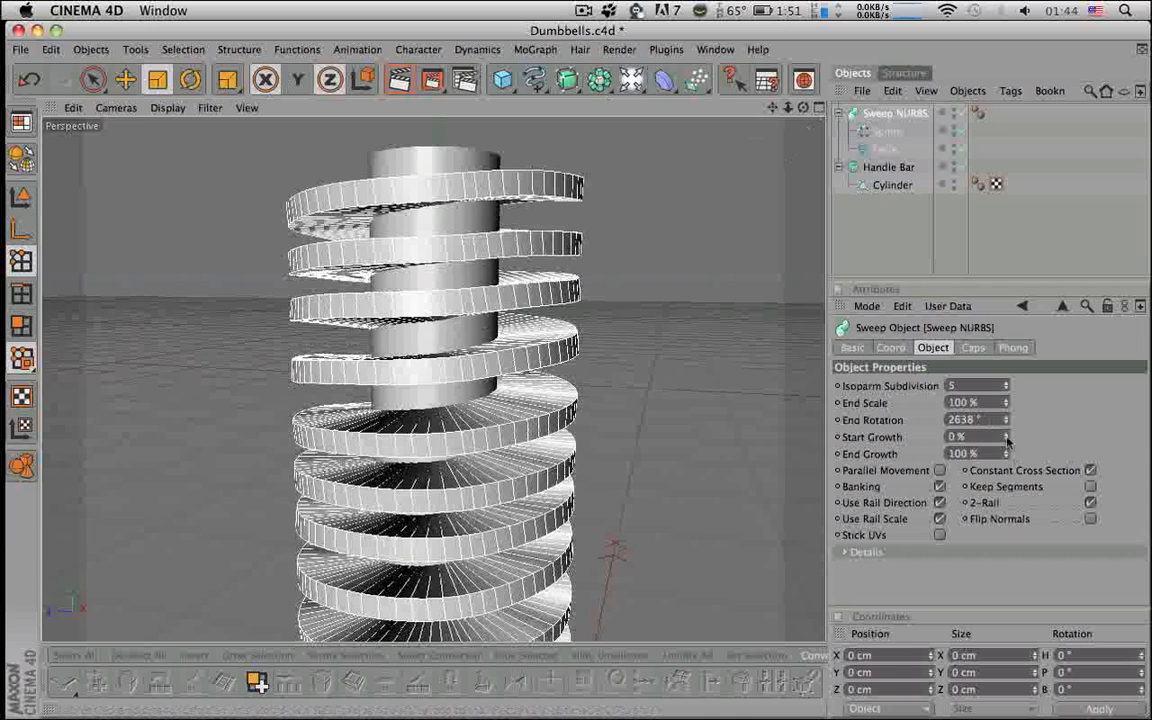
{"action": "left_click_drag", "start_coordinate": [1005, 427], "coordinate": [1005, 424]}
{"action": "middle_click_drag", "start_coordinate": [667, 491], "coordinate": [667, 448], "text": "alt"}
{"action": "right_click_drag", "start_coordinate": [668, 491], "coordinate": [485, 491], "text": "alt"}
{"action": "middle_click_drag", "start_coordinate": [666, 491], "coordinate": [666, 305], "text": "alt"}
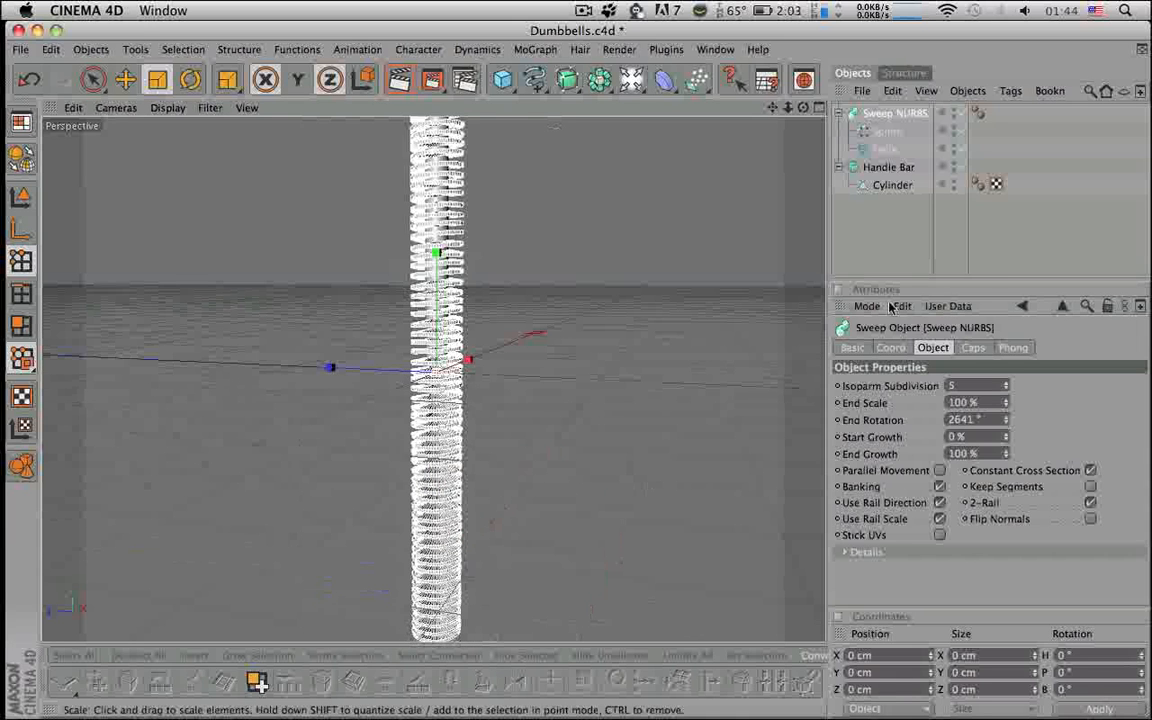
{"action": "left_click", "coordinate": [870, 223]}
{"action": "left_click_drag", "start_coordinate": [690, 300], "coordinate": [717, 347], "text": "alt"}
- Scale the sweep's profile Spline to about 1.5 cm wide and 3 cm tall
{"action": "left_click", "coordinate": [820, 107]}
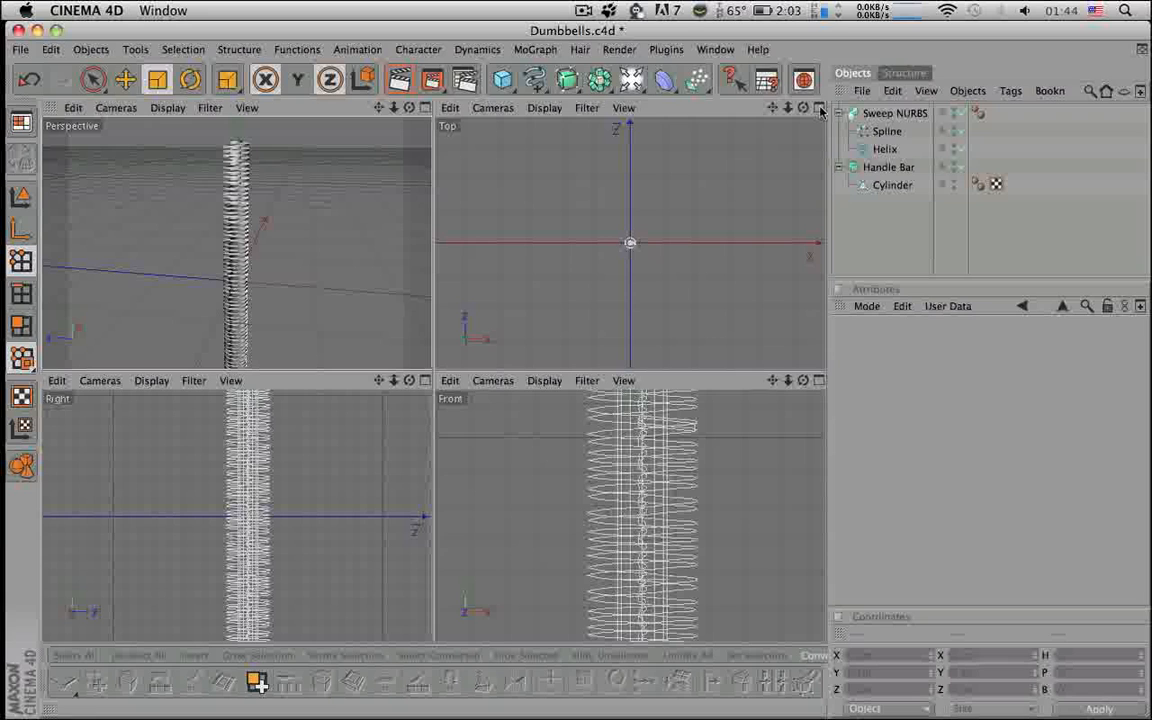
{"action": "left_click", "coordinate": [882, 132]}
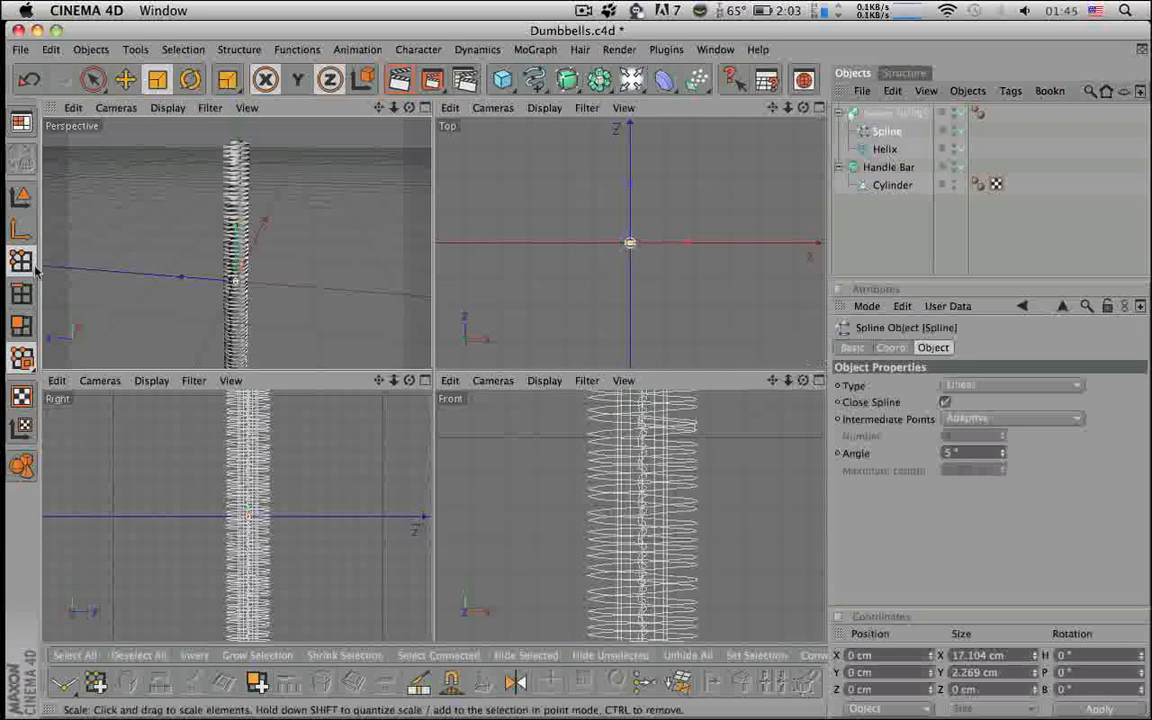
{"action": "scroll", "coordinate": [596, 415], "scroll_direction": "up", "scroll_amount": 5}
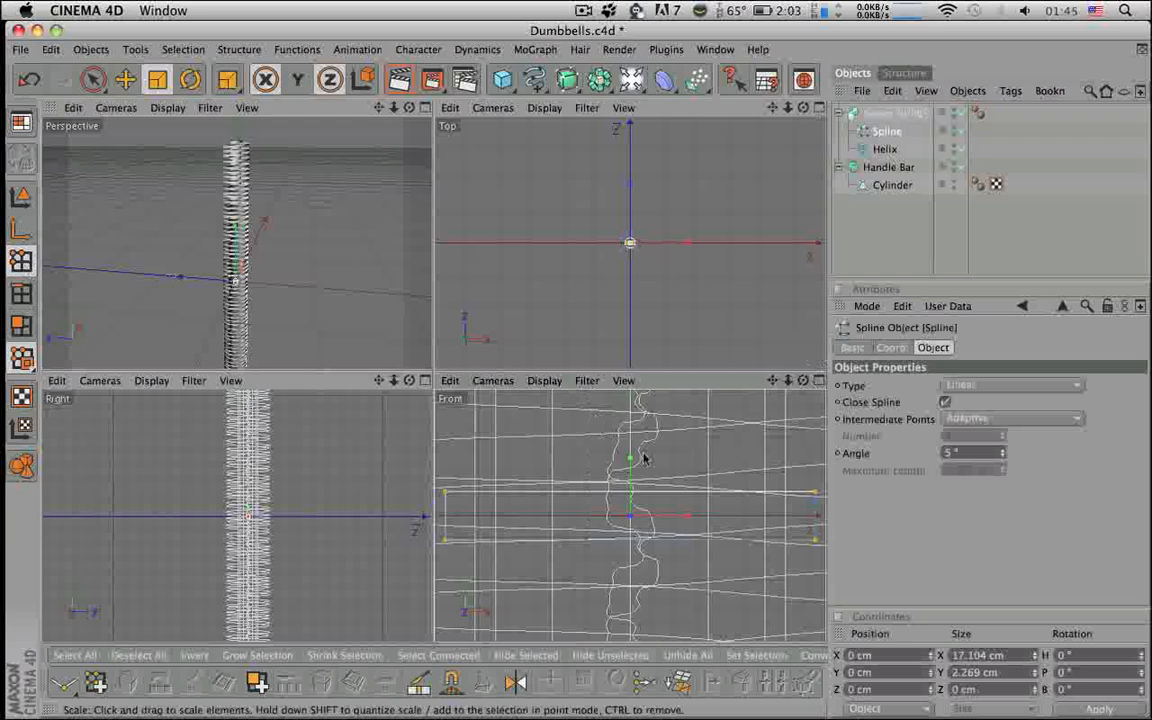
{"action": "scroll", "coordinate": [645, 459], "scroll_direction": "down", "scroll_amount": 2}
{"action": "left_click_drag", "start_coordinate": [693, 514], "coordinate": [678, 516]}
{"action": "scroll", "coordinate": [232, 298], "scroll_direction": "up", "scroll_amount": 5}
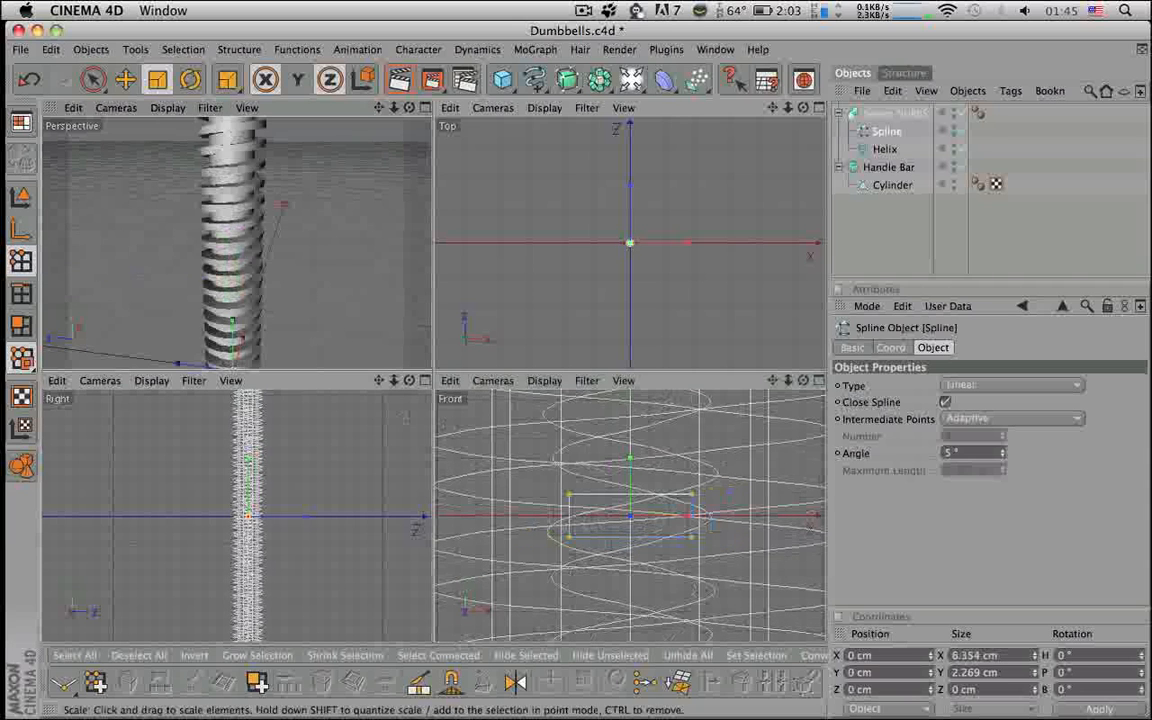
{"action": "left_click_drag", "start_coordinate": [687, 521], "coordinate": [685, 517]}
{"action": "left_click_drag", "start_coordinate": [391, 332], "coordinate": [335, 326], "text": "alt"}
{"action": "left_click_drag", "start_coordinate": [630, 458], "coordinate": [630, 414]}
{"action": "left_click_drag", "start_coordinate": [348, 350], "coordinate": [344, 297], "text": "alt"}
- Maximize the Perspective view and zoom out to see the whole threaded bar
{"action": "left_click", "coordinate": [426, 110]}
{"action": "right_click_drag", "start_coordinate": [430, 330], "coordinate": [280, 330], "text": "alt"}
{"action": "right_click_drag", "start_coordinate": [551, 264], "coordinate": [530, 264], "text": "alt"}
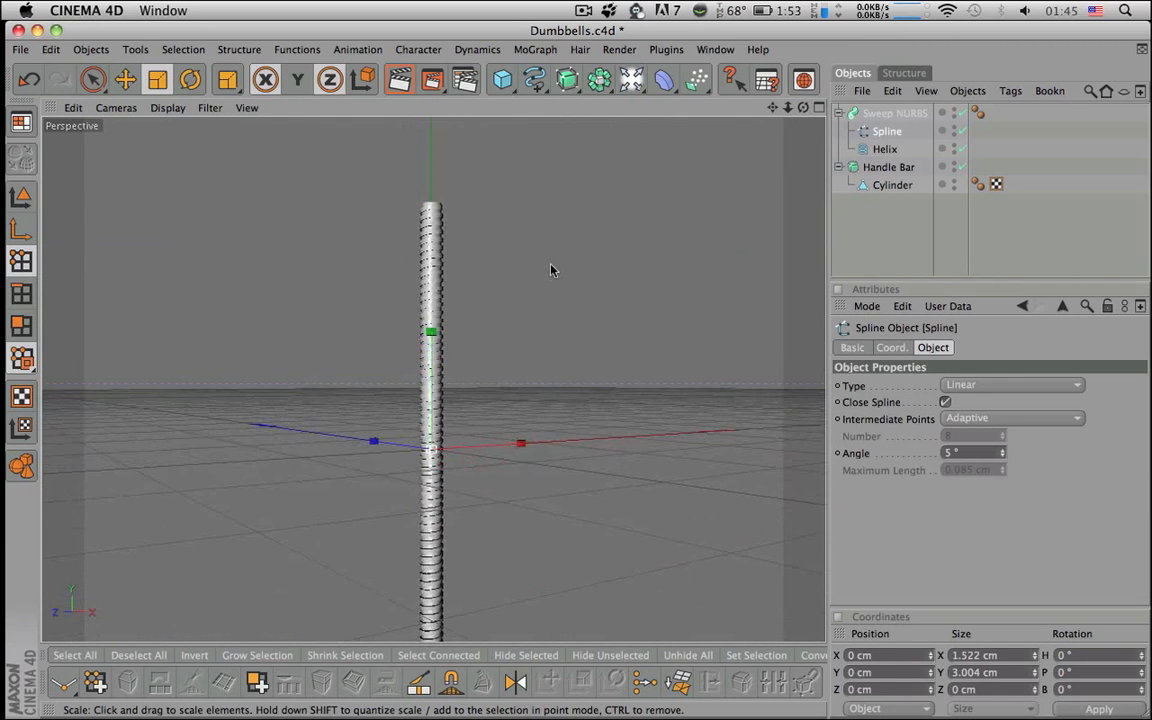
{"action": "middle_click_drag", "start_coordinate": [559, 267], "coordinate": [549, 221], "text": "alt"}
{"action": "left_click_drag", "start_coordinate": [559, 267], "coordinate": [565, 350], "text": "alt"}
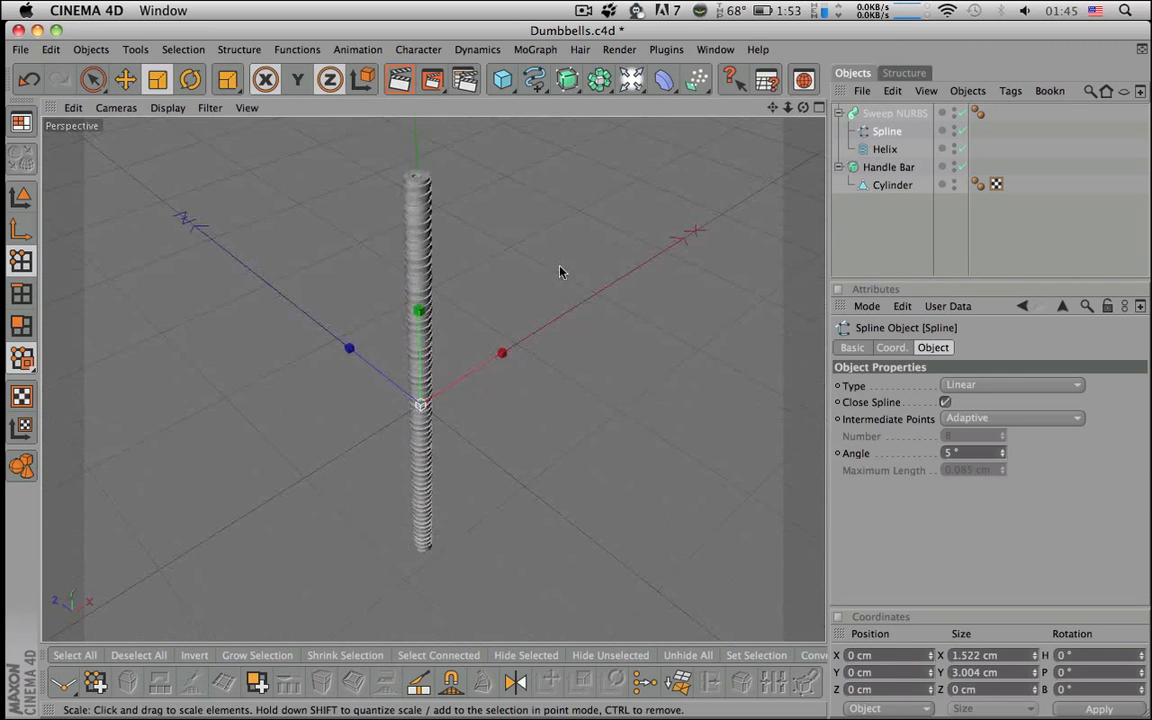
{"action": "left_click", "coordinate": [905, 237]}
{"action": "left_click_drag", "start_coordinate": [702, 265], "coordinate": [744, 255], "text": "alt"}
{"action": "right_click_drag", "start_coordinate": [709, 268], "coordinate": [650, 268], "text": "alt"}
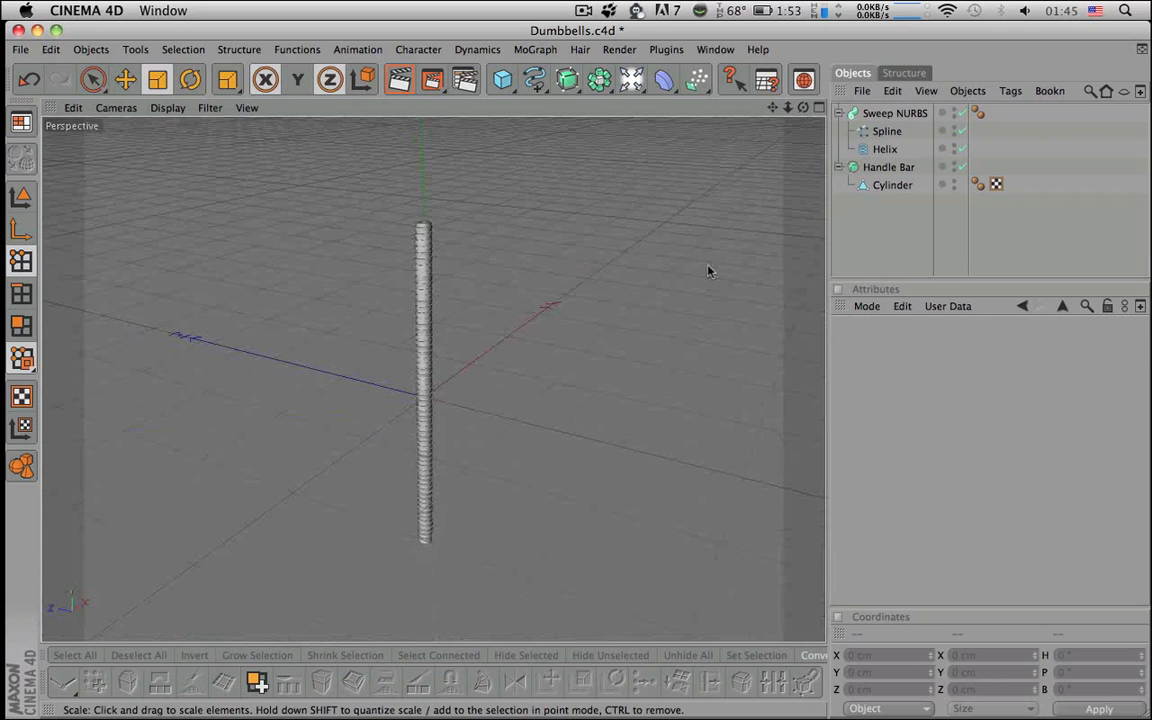
- Rename the Sweep NURBS object to SPIRAL
{"action": "left_click", "coordinate": [840, 113]}
{"action": "double_click", "coordinate": [870, 114]}
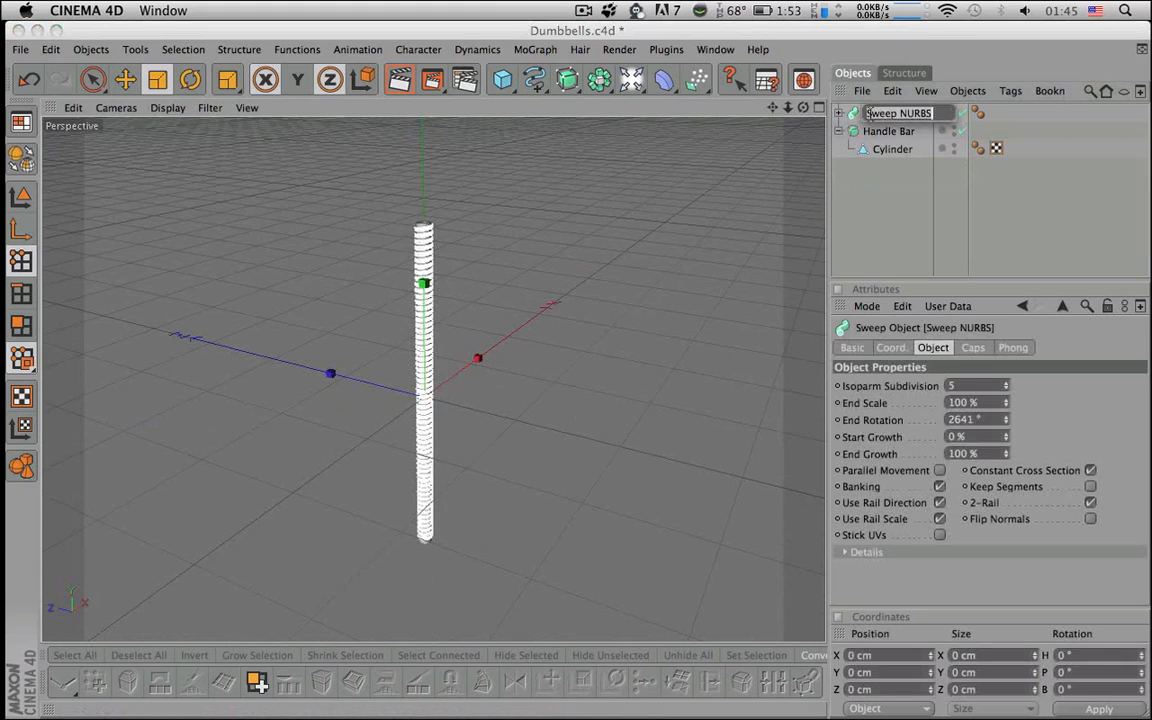
{"action": "type", "text": "SPIRAL"}
{"action": "key", "text": "Return"}
- Group SPIRAL and Handle Bar with Alt+G and name the new null HandleBar
{"action": "left_click", "coordinate": [850, 131]}
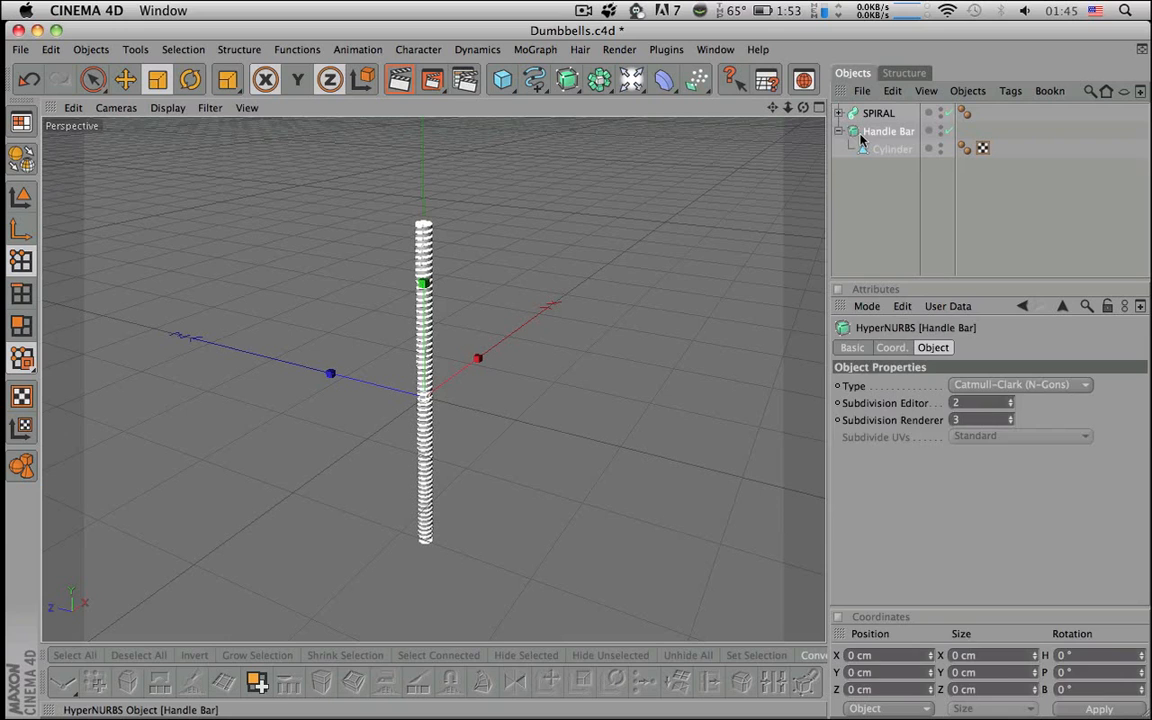
{"action": "left_click", "coordinate": [845, 132]}
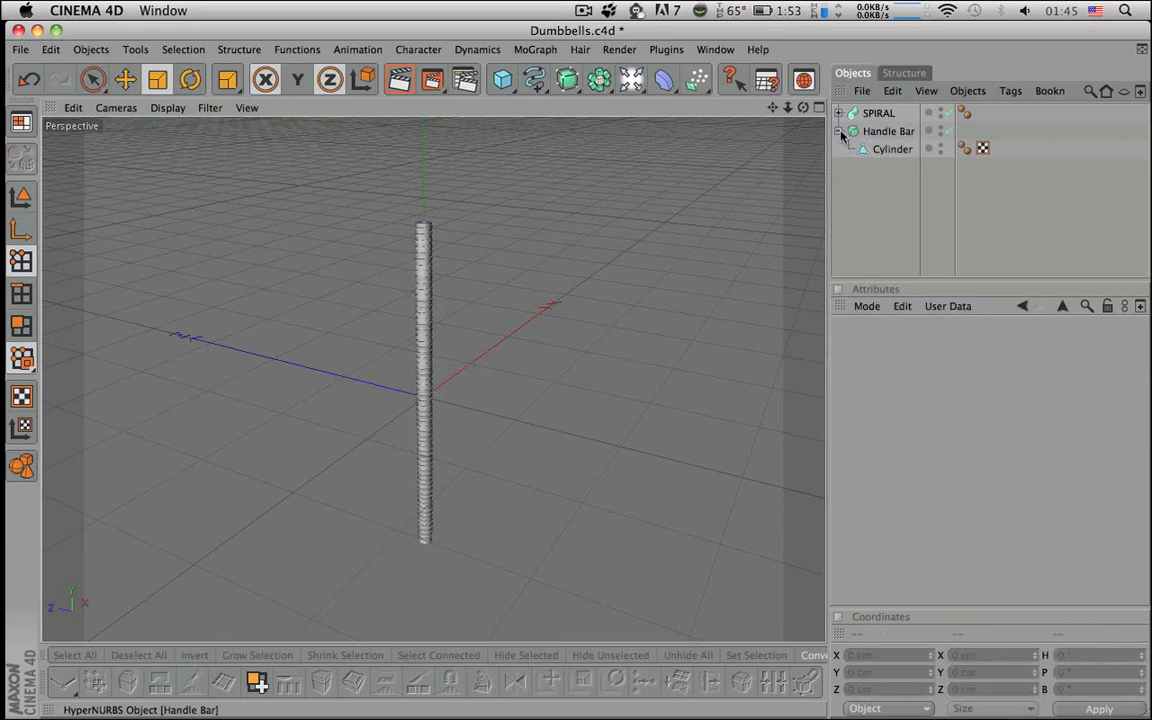
{"action": "left_click", "coordinate": [840, 131]}
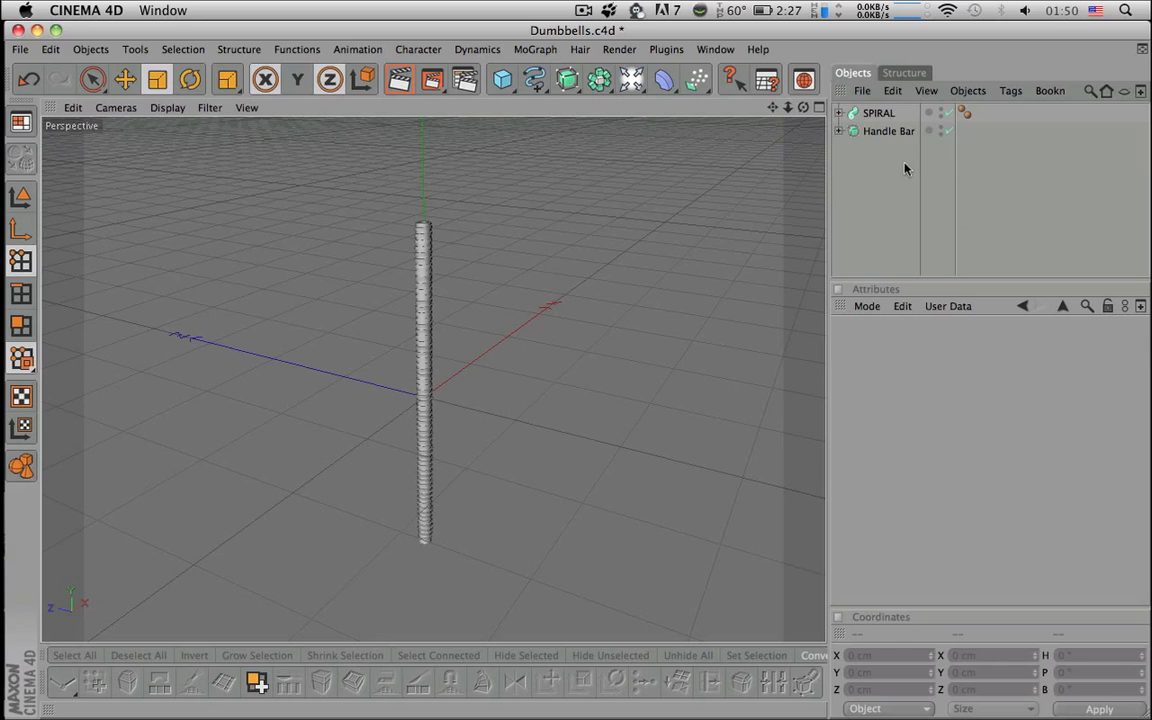
{"action": "left_click", "coordinate": [886, 132]}
{"action": "left_click", "coordinate": [879, 116], "text": "shift"}
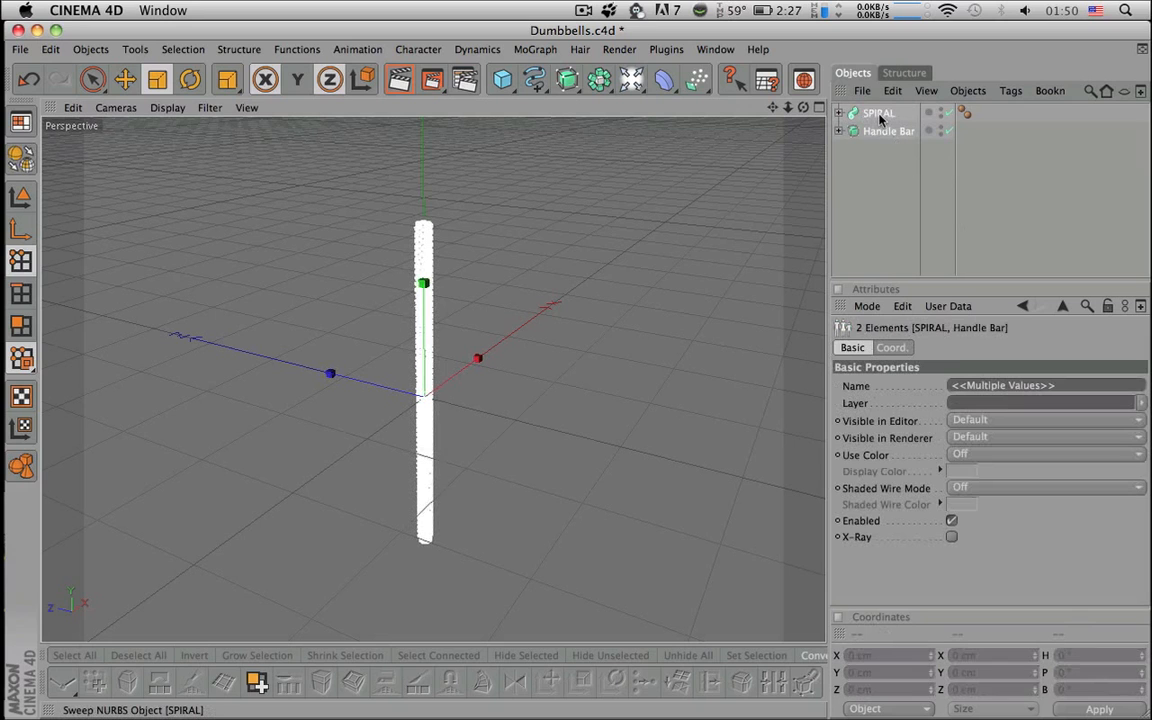
{"action": "key", "text": "alt+g"}
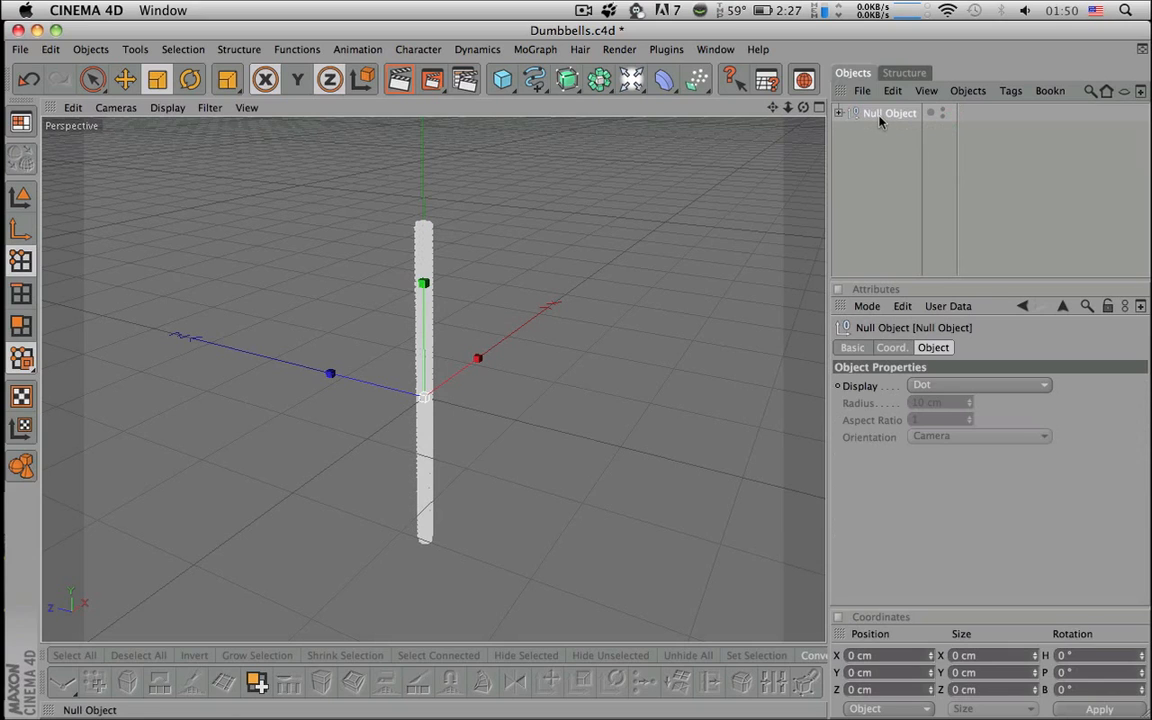
{"action": "double_click", "coordinate": [879, 115]}
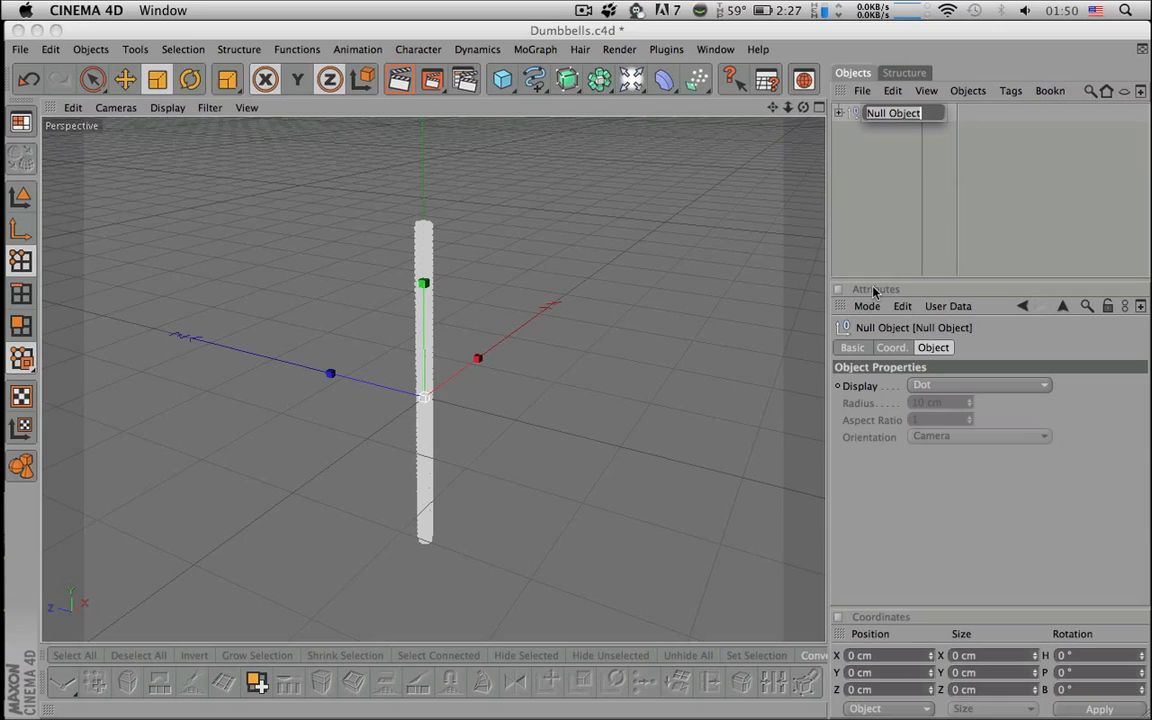
{"action": "type", "text": "HandleBar"}
{"action": "key", "text": "Return"}
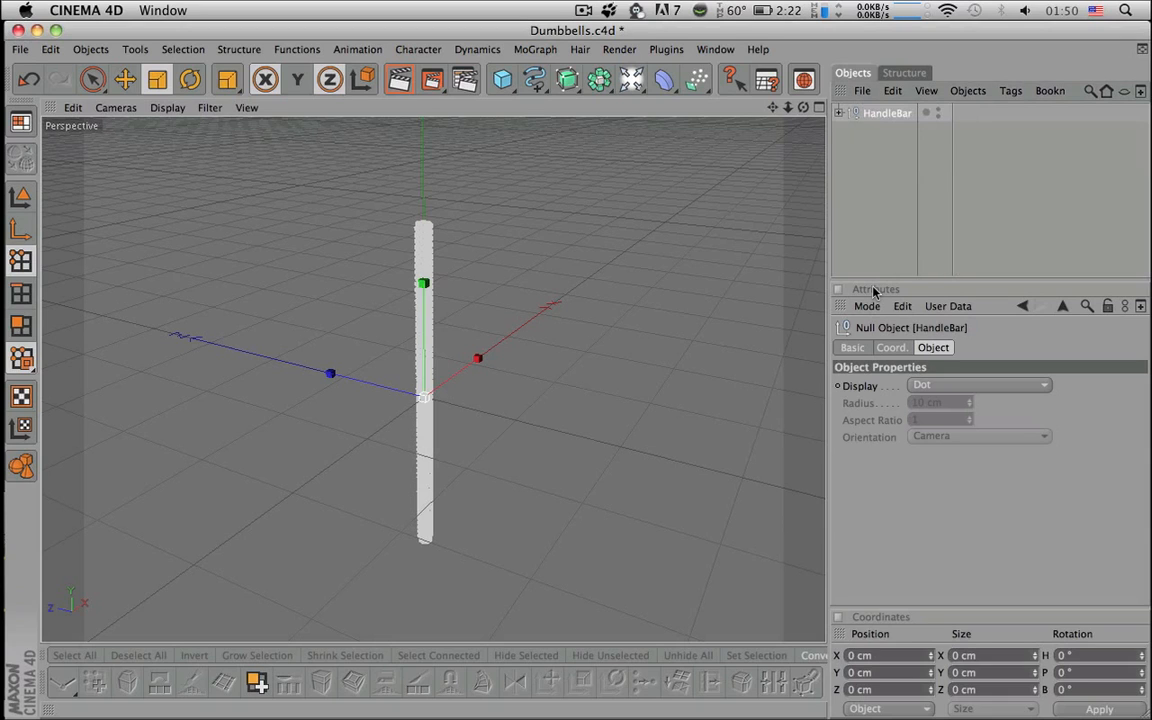
- Deselect the group, view the bar from higher up, and restore all four viewports
{"action": "left_click", "coordinate": [861, 211]}
{"action": "left_click_drag", "start_coordinate": [620, 304], "coordinate": [606, 380], "text": "alt"}
{"action": "right_click_drag", "start_coordinate": [620, 304], "coordinate": [680, 304], "text": "alt"}
{"action": "left_click_drag", "start_coordinate": [618, 308], "coordinate": [599, 321], "text": "alt"}
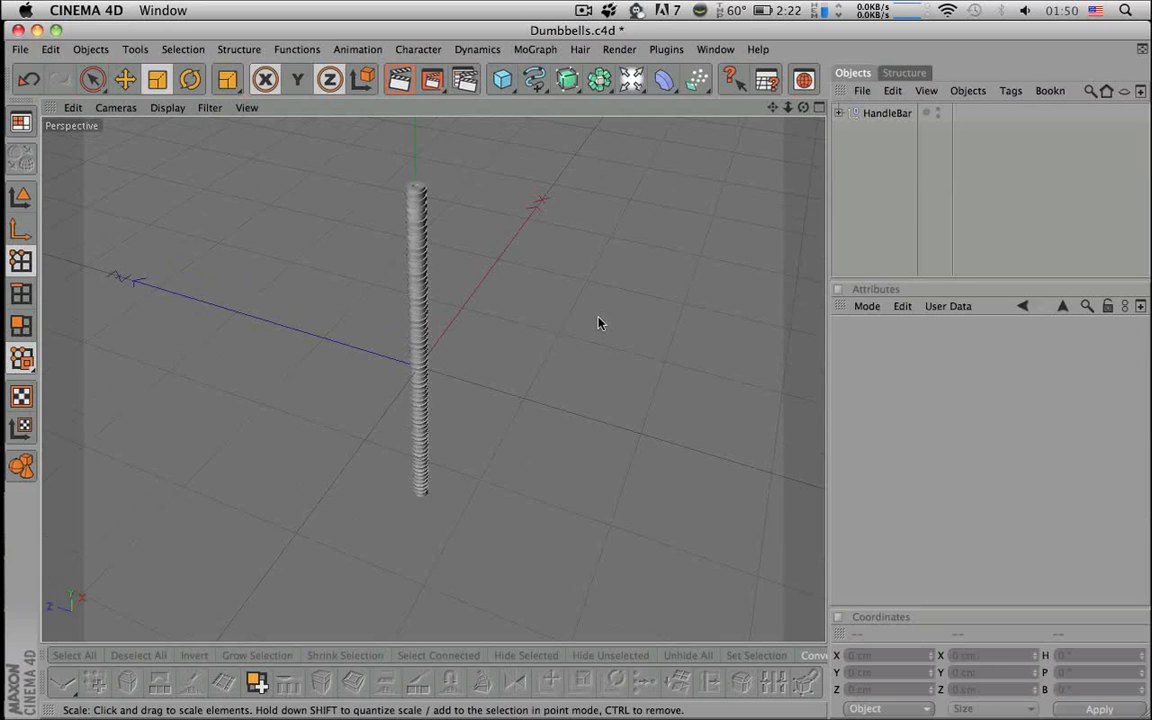
{"action": "left_click", "coordinate": [820, 108]}
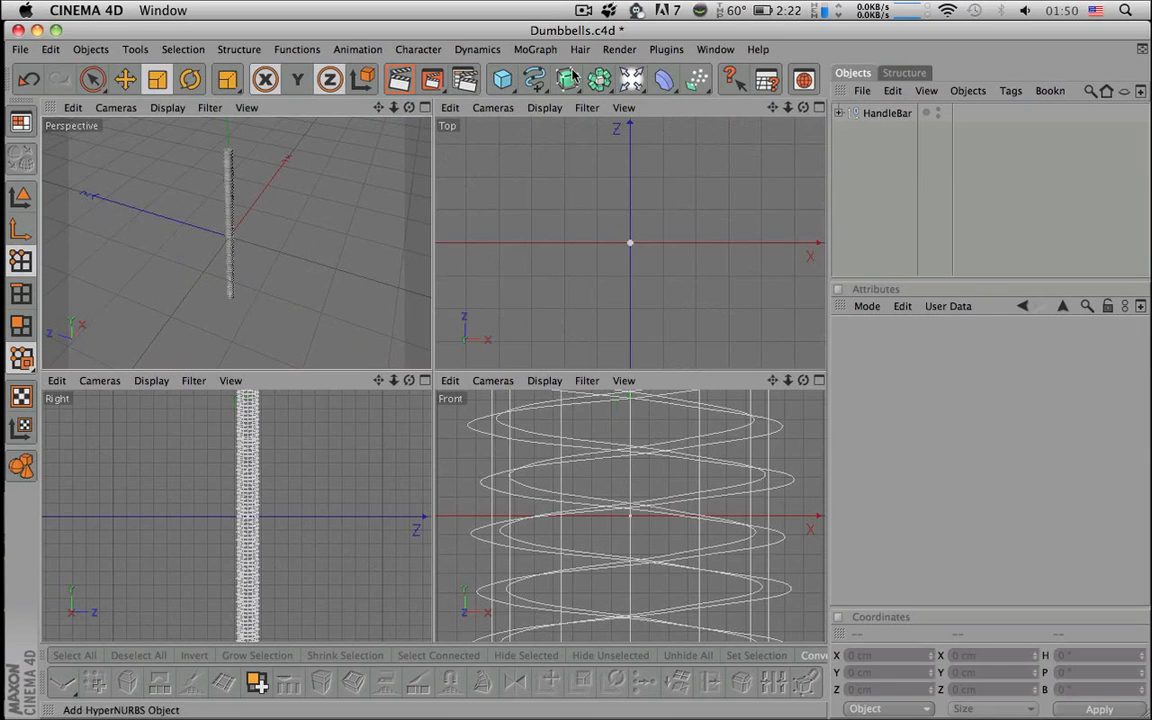
- Add a Tube primitive to the scene and maximize the Top view
{"action": "left_click_drag", "start_coordinate": [502, 80], "coordinate": [711, 138]}
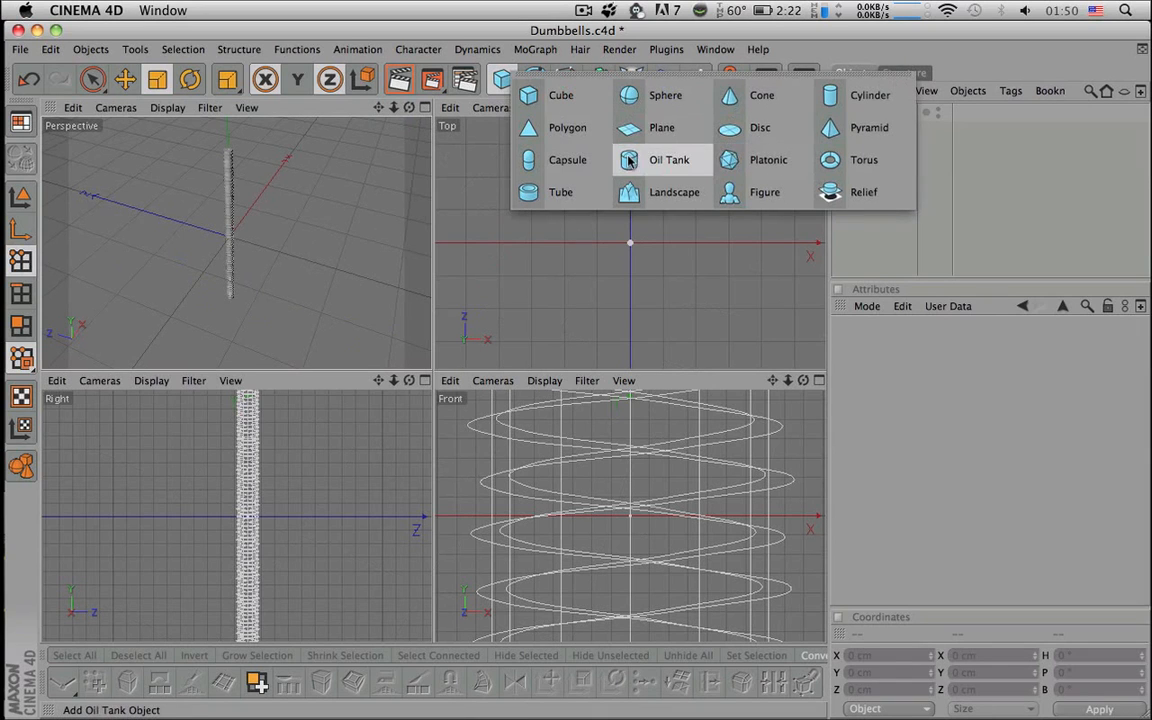
{"action": "left_click_drag", "start_coordinate": [628, 160], "coordinate": [576, 188]}
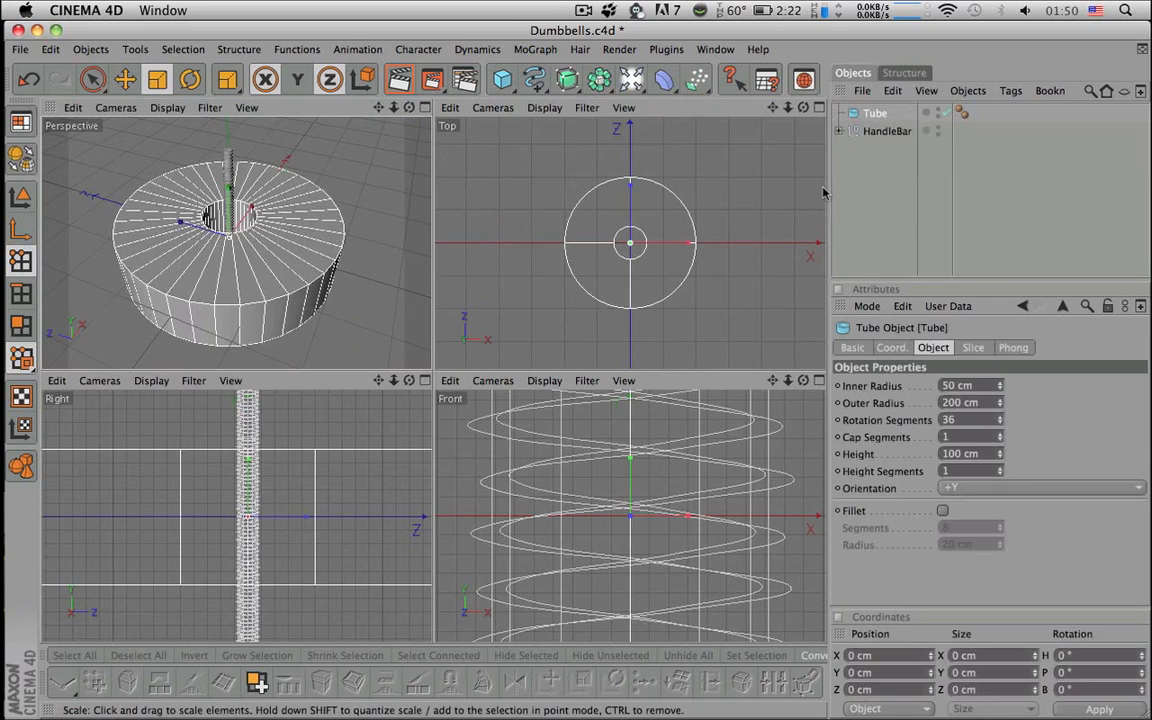
{"action": "left_click", "coordinate": [820, 108]}
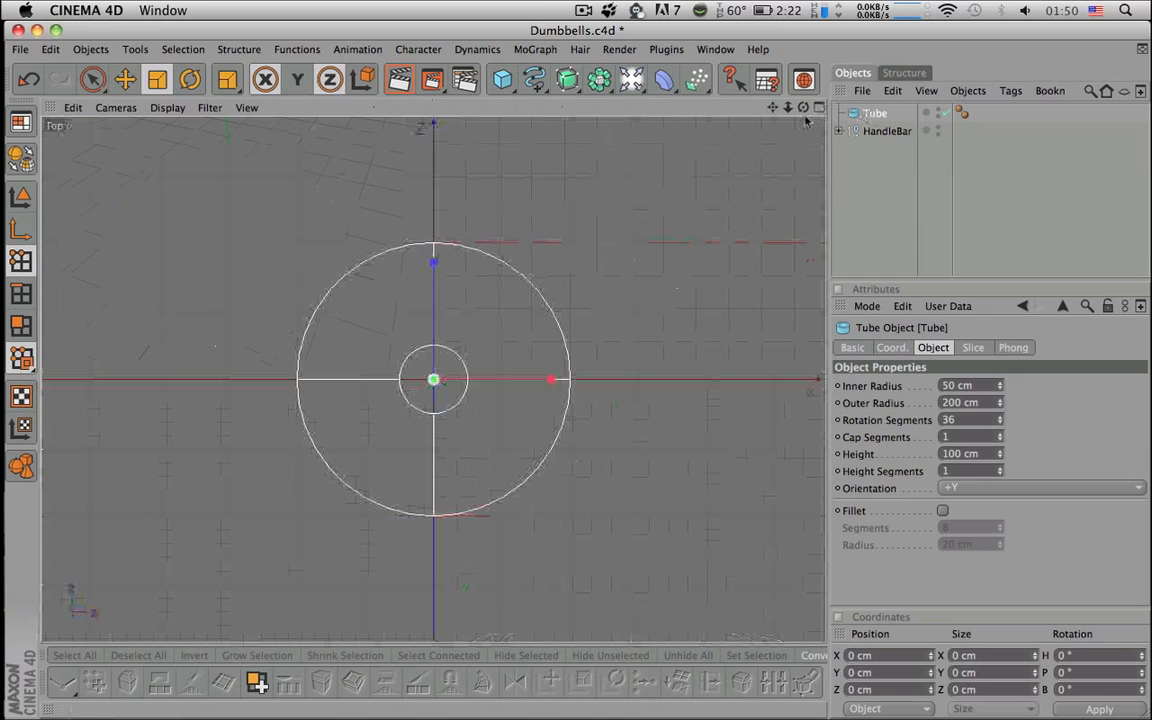
{"action": "scroll", "coordinate": [433, 379], "scroll_direction": "up", "scroll_amount": 5}
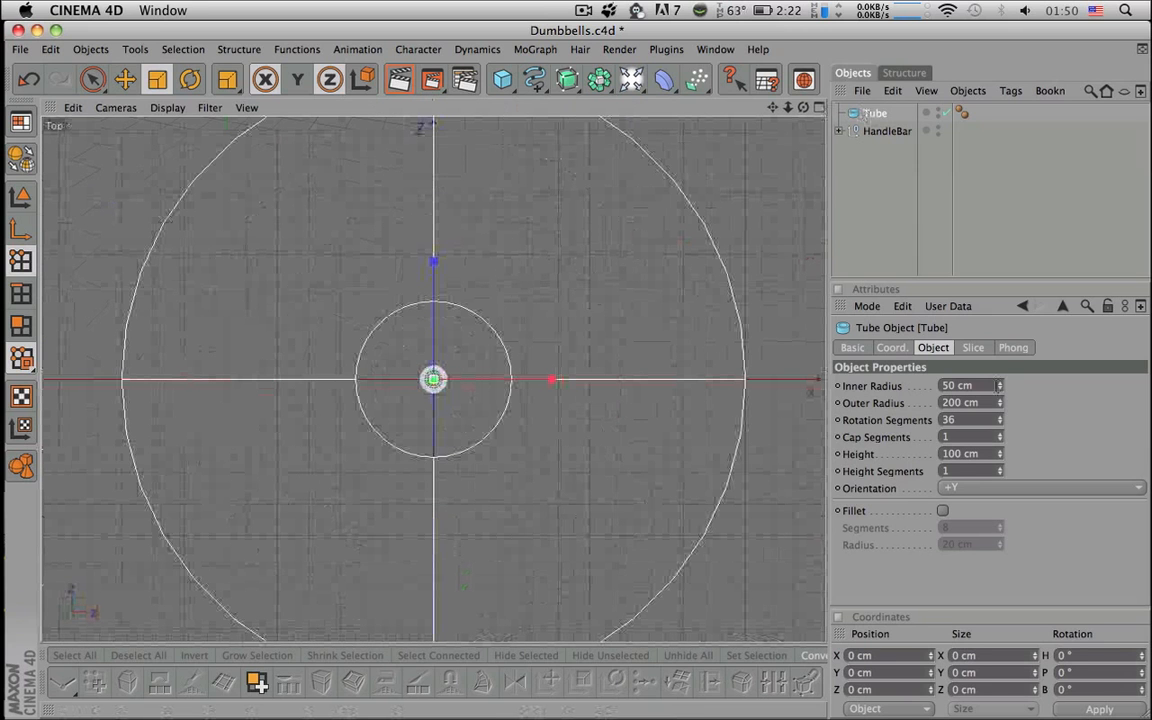
- Adjust the tube's Inner Radius to 9 cm, then return to the four-view layout
{"action": "left_click", "coordinate": [988, 386]}
{"action": "left_click", "coordinate": [999, 389]}
{"action": "left_click_drag", "start_coordinate": [999, 387], "coordinate": [999, 434]}
{"action": "left_click_drag", "start_coordinate": [999, 387], "coordinate": [872, 371]}
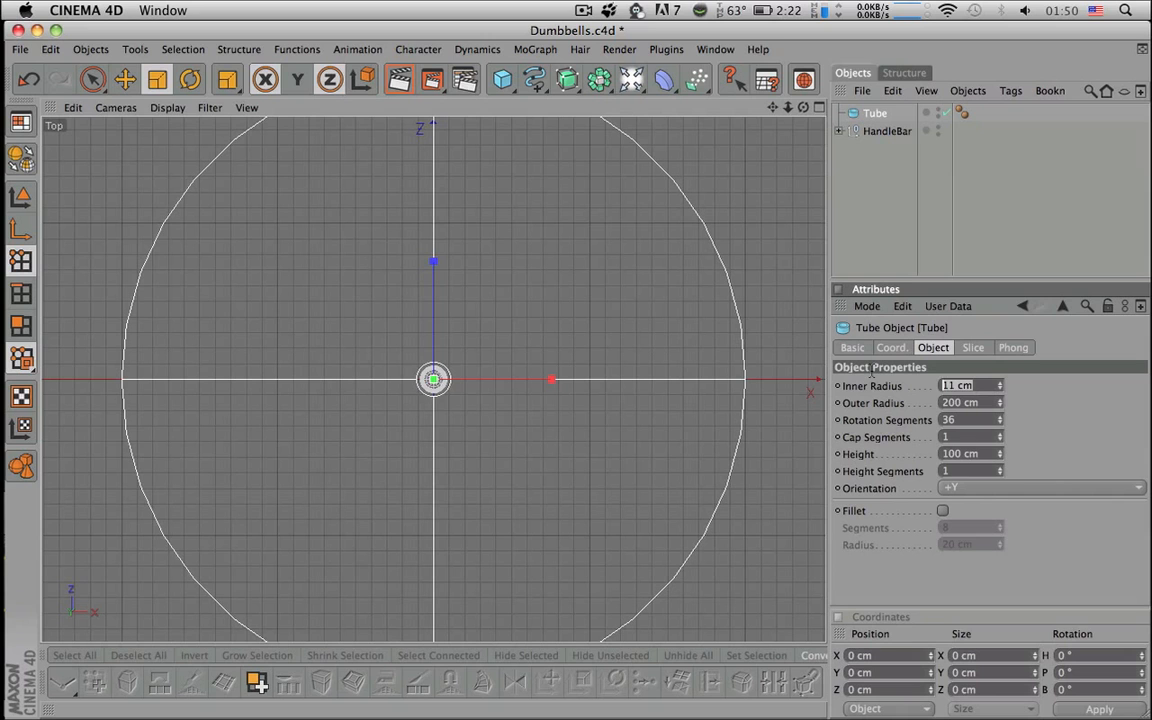
{"action": "type", "text": "7.8"}
{"action": "key", "text": "Return"}
{"action": "right_click_drag", "start_coordinate": [591, 301], "coordinate": [790, 301], "text": "alt"}
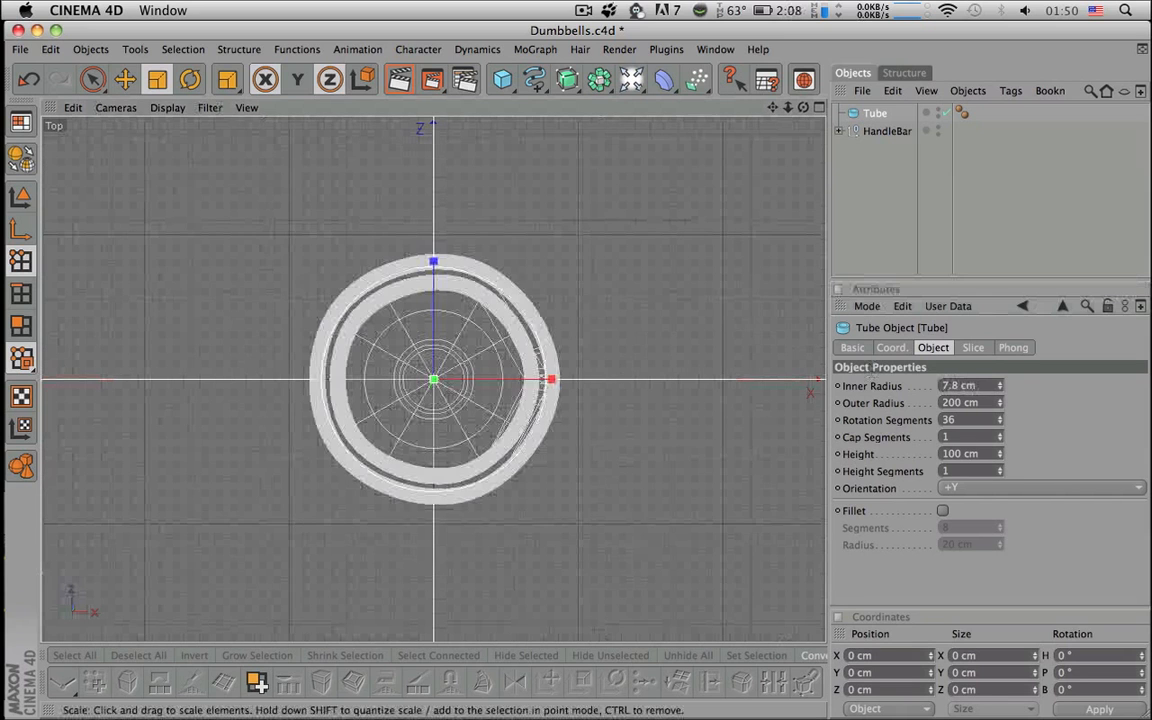
{"action": "left_click", "coordinate": [1000, 383]}
{"action": "left_click", "coordinate": [1000, 383]}
{"action": "left_click", "coordinate": [1000, 389]}
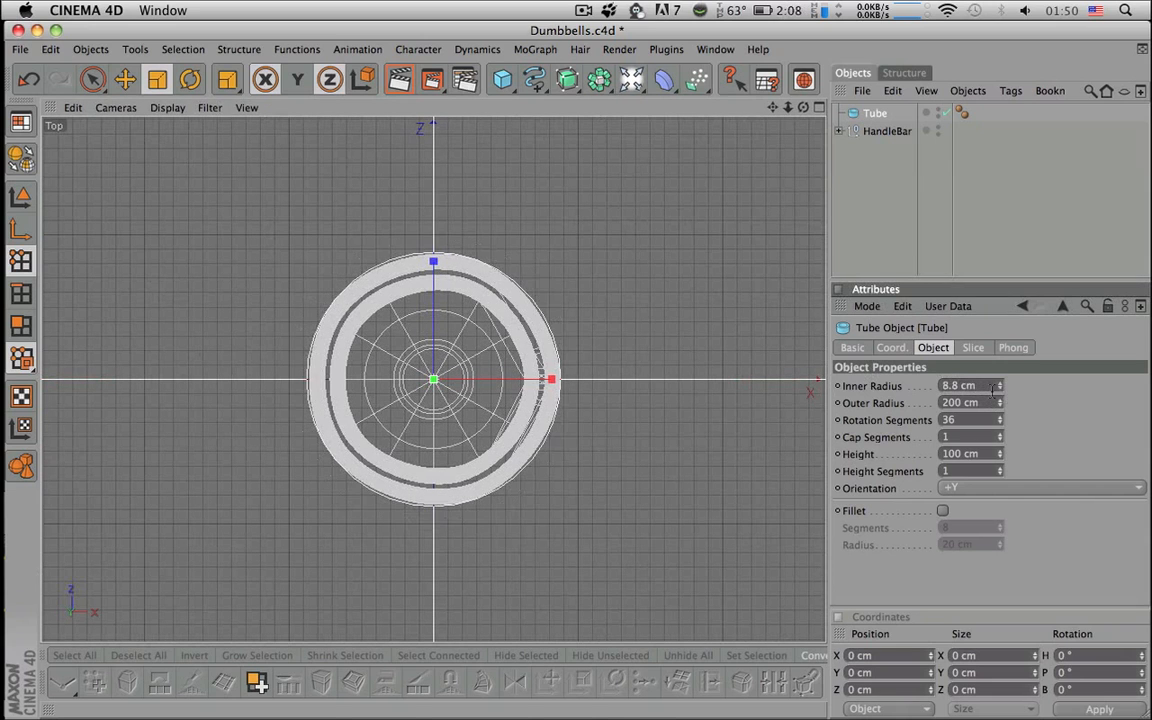
{"action": "left_click_drag", "start_coordinate": [977, 385], "coordinate": [813, 382]}
{"action": "type", "text": "9"}
{"action": "key", "text": "Return"}
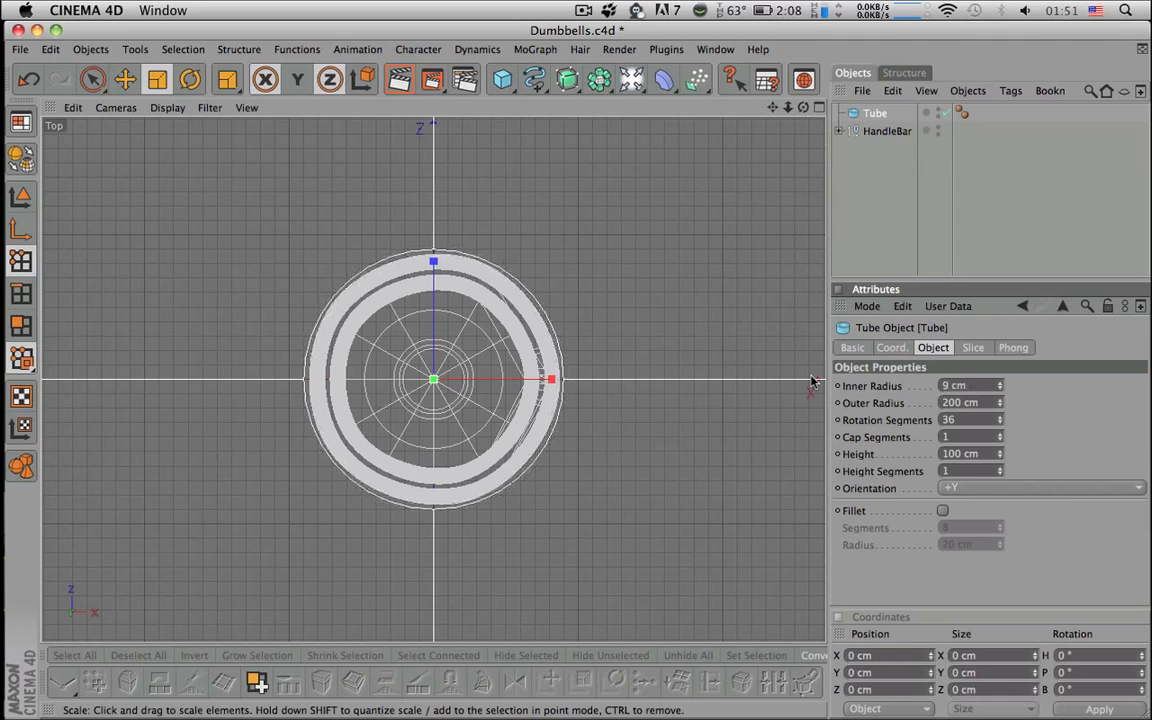
{"action": "left_click", "coordinate": [819, 108]}
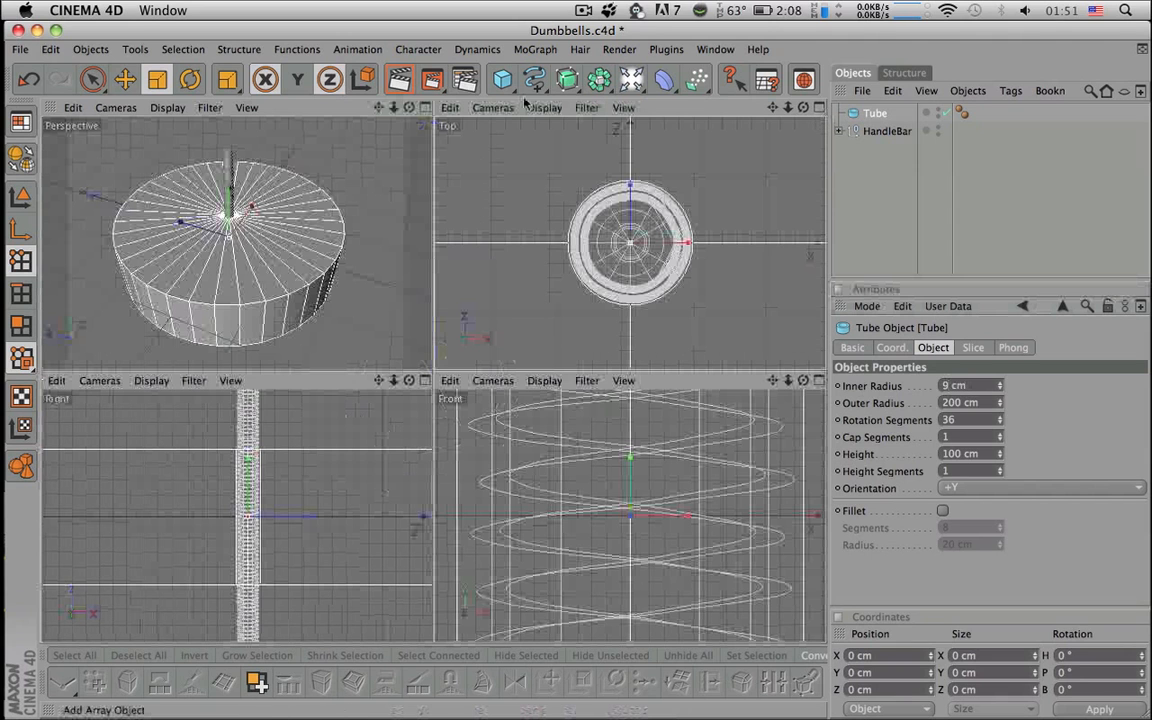
- Maximize the Perspective view and give the tube 16 rotation segments
{"action": "left_click", "coordinate": [424, 108]}
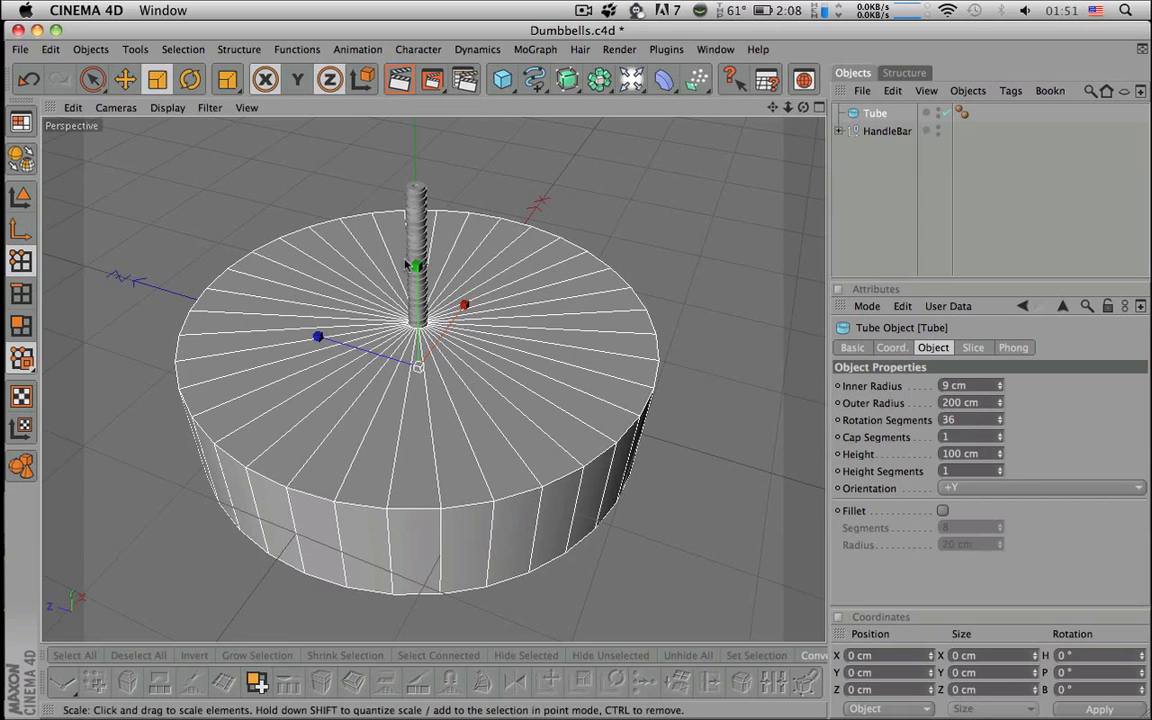
{"action": "mouse_move", "coordinate": [738, 244]}
{"action": "left_mouse_down", "text": "alt"}
{"action": "mouse_move", "coordinate": [738, 162]}
{"action": "mouse_move", "coordinate": [738, 255]}
{"action": "left_mouse_up", "text": "alt"}
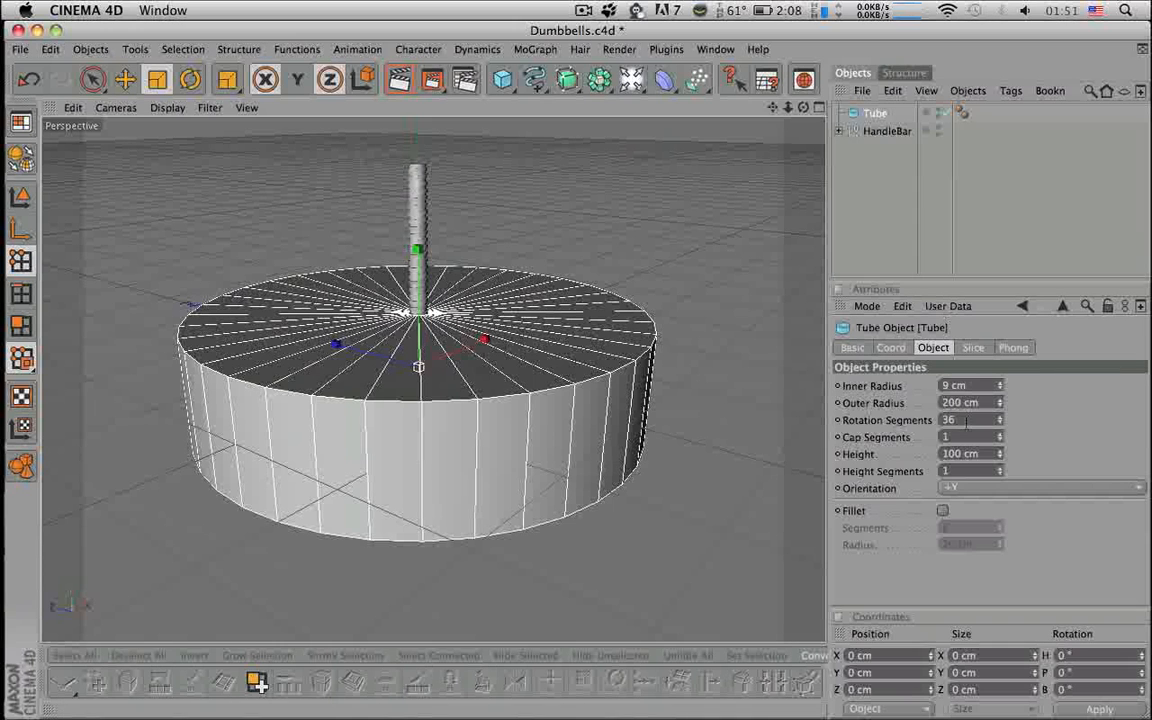
{"action": "left_click", "coordinate": [945, 420]}
{"action": "type", "text": "16"}
{"action": "key", "text": "Return"}
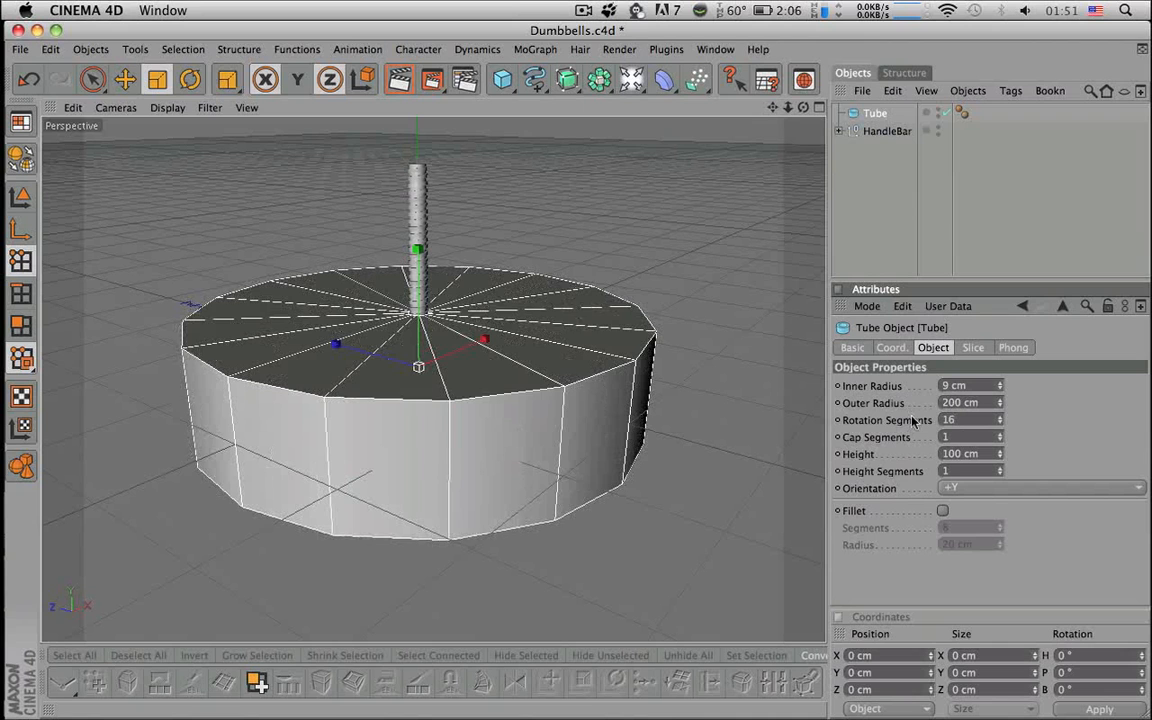
- Flatten the tube to a height of 20 cm
{"action": "left_click_drag", "start_coordinate": [689, 409], "coordinate": [663, 421], "text": "alt"}
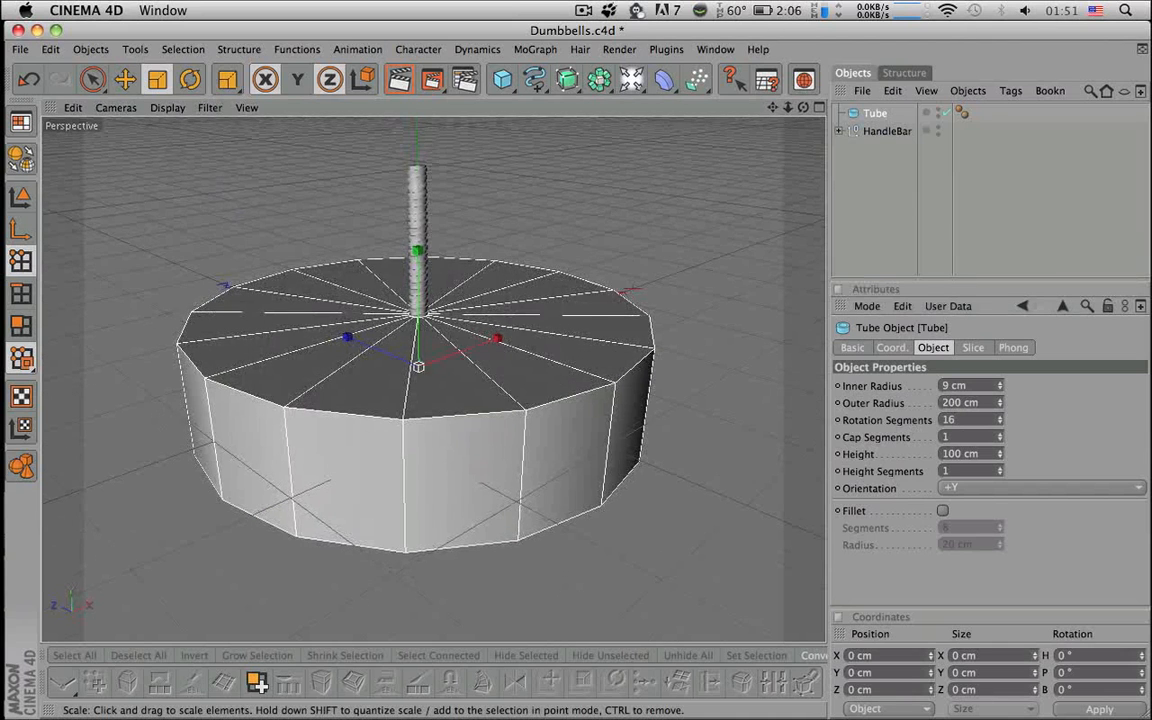
{"action": "left_click", "coordinate": [999, 450]}
{"action": "mouse_move", "coordinate": [999, 453]}
{"action": "left_mouse_down"}
{"action": "mouse_move", "coordinate": [999, 475]}
{"action": "mouse_move", "coordinate": [997, 455]}
{"action": "left_mouse_up"}
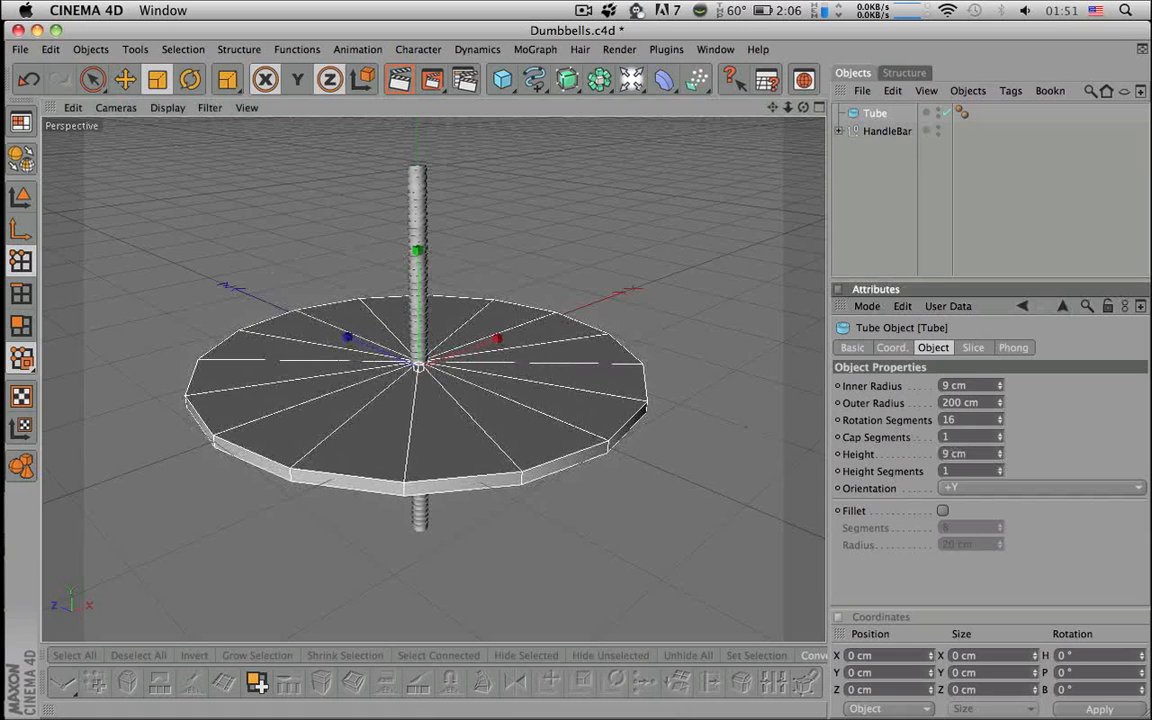
{"action": "left_click", "coordinate": [973, 456]}
{"action": "type", "text": "2"}
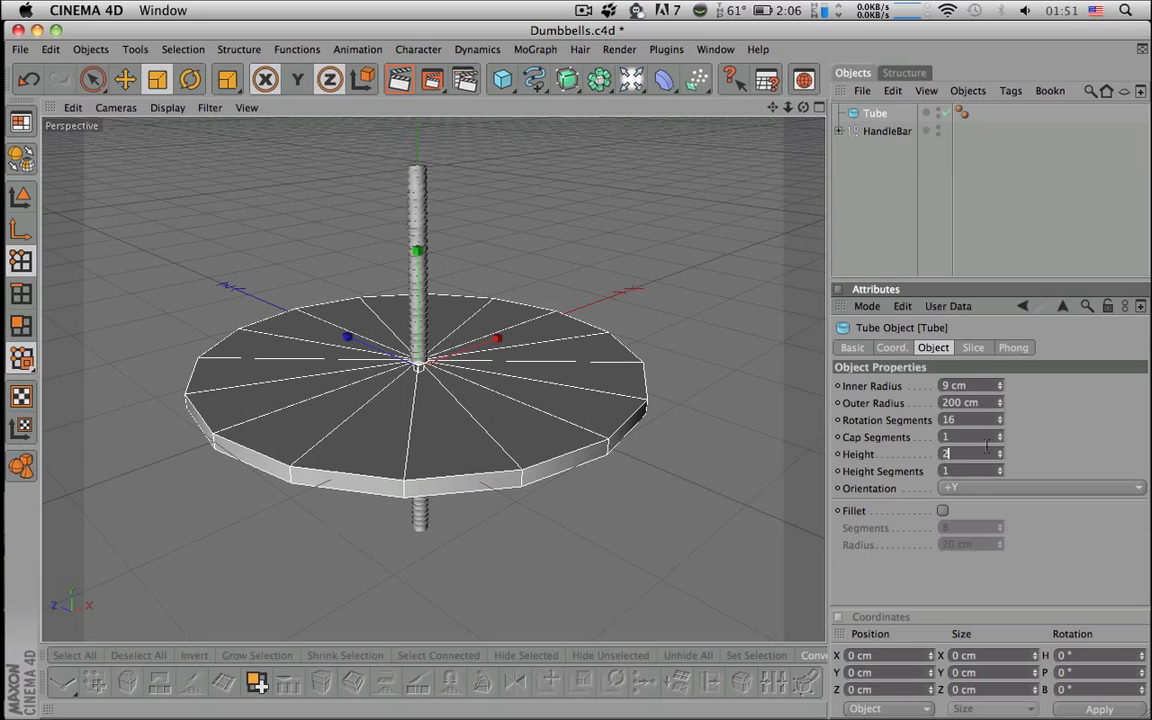
{"action": "type", "text": "0"}
{"action": "key", "text": "Return"}
- Reduce the tube's outer radius to 80 cm
{"action": "left_click_drag", "start_coordinate": [684, 298], "coordinate": [686, 388], "text": "alt"}
{"action": "right_click_drag", "start_coordinate": [686, 388], "coordinate": [805, 388], "text": "alt"}
{"action": "mouse_move", "coordinate": [545, 351]}
{"action": "middle_mouse_down", "text": "alt"}
{"action": "mouse_move", "coordinate": [610, 265]}
{"action": "mouse_move", "coordinate": [625, 303]}
{"action": "middle_mouse_up", "text": "alt"}
{"action": "left_click_drag", "start_coordinate": [625, 303], "coordinate": [700, 270], "text": "alt"}
{"action": "right_click_drag", "start_coordinate": [635, 301], "coordinate": [496, 301], "text": "alt"}
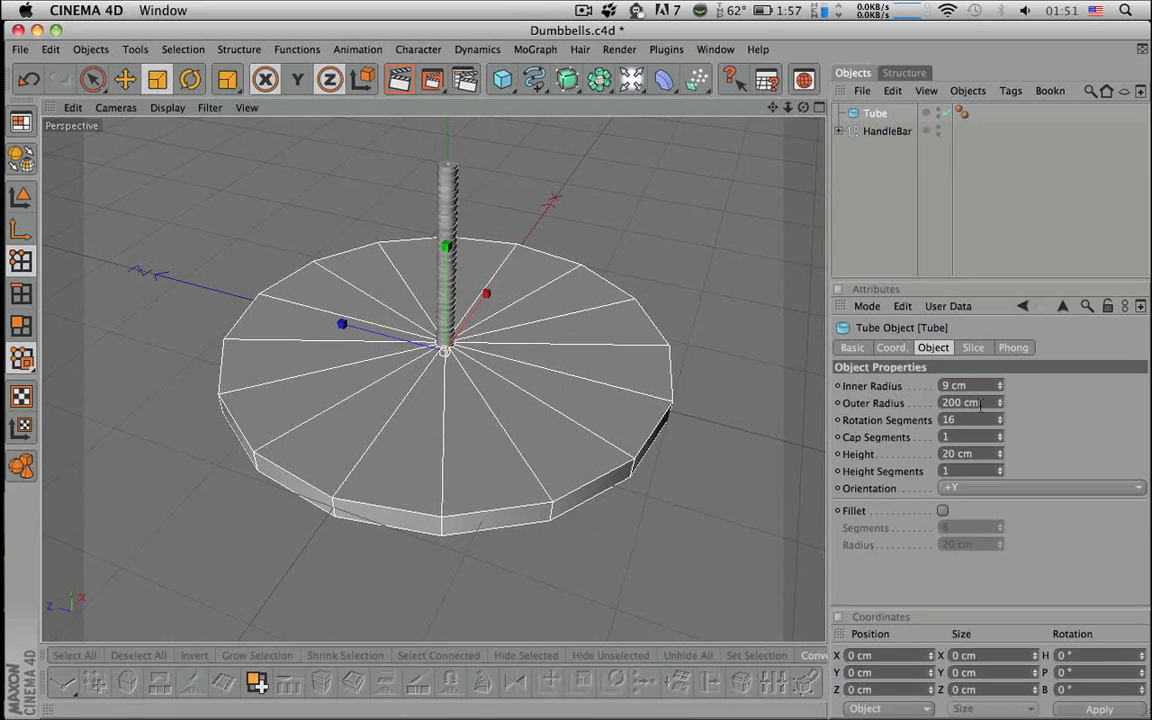
{"action": "left_click_drag", "start_coordinate": [998, 404], "coordinate": [870, 393]}
{"action": "type", "text": "80"}
{"action": "key", "text": "Return"}
{"action": "left_click", "coordinate": [645, 319]}
- Undo an accidental tube move and hide HandleBar in the viewport
{"action": "left_click_drag", "start_coordinate": [645, 319], "coordinate": [617, 327], "text": "alt"}
{"action": "right_click_drag", "start_coordinate": [617, 327], "coordinate": [566, 332], "text": "alt"}
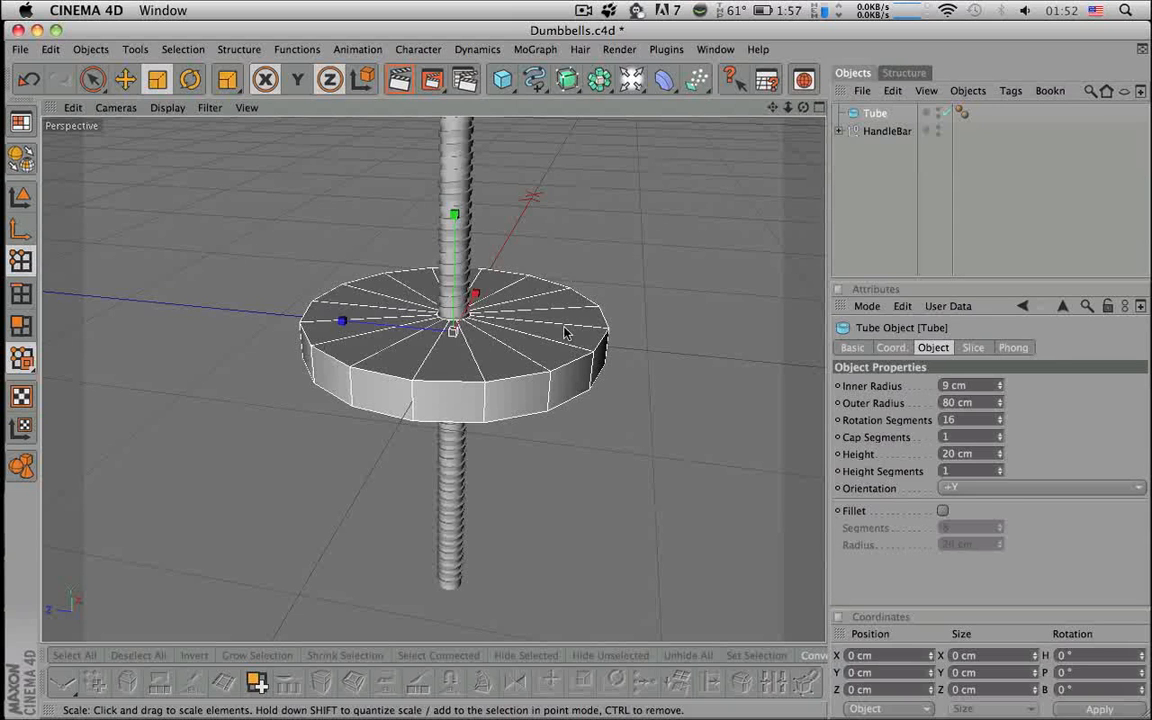
{"action": "key", "text": "space"}
{"action": "left_click_drag", "start_coordinate": [459, 257], "coordinate": [459, 383]}
{"action": "key", "text": "super+z"}
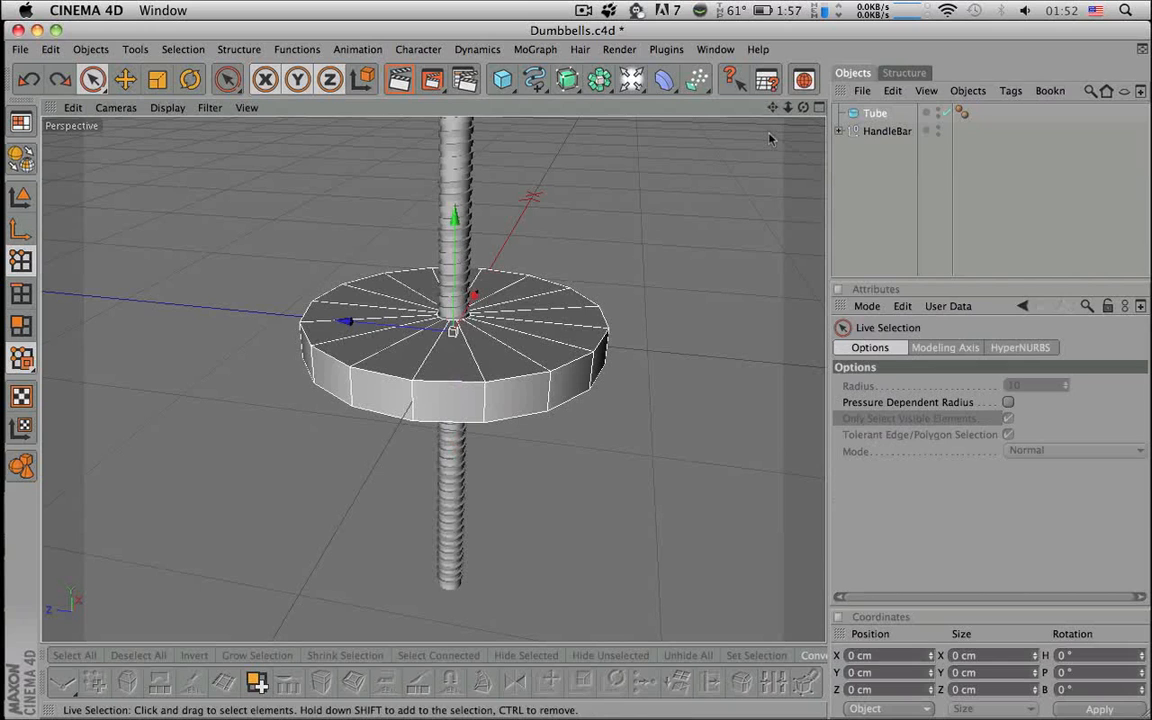
{"action": "left_click", "coordinate": [905, 132]}
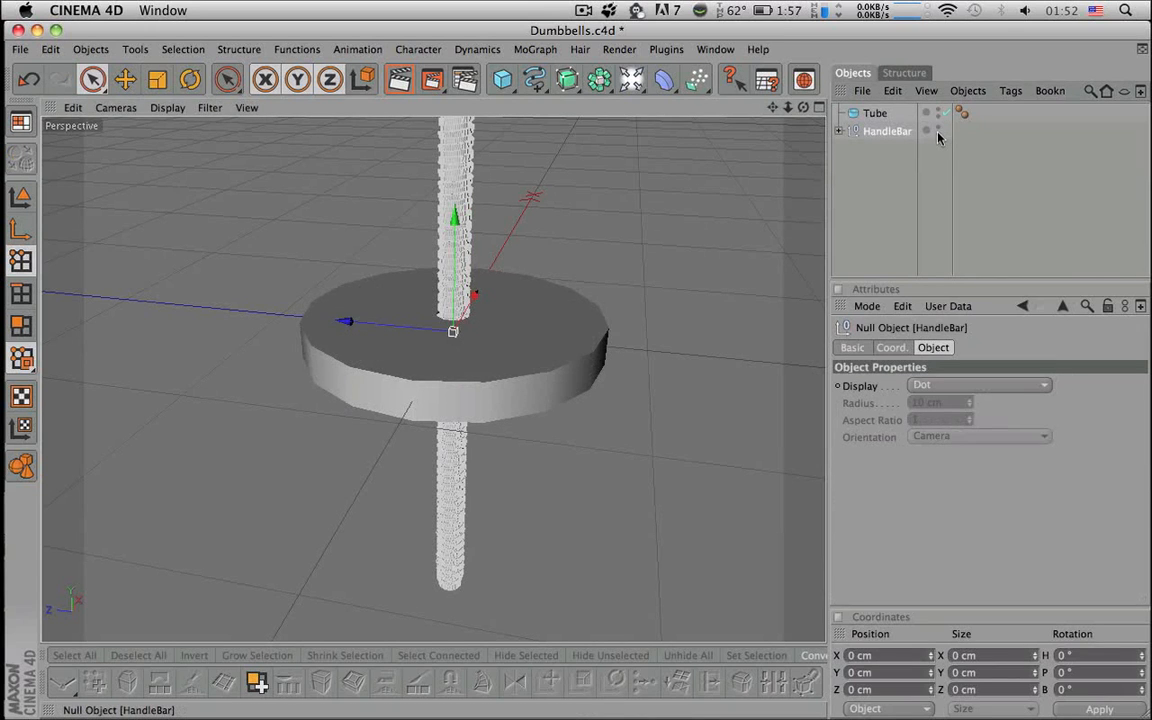
{"action": "left_click", "coordinate": [938, 130]}
{"action": "left_click", "coordinate": [878, 114]}
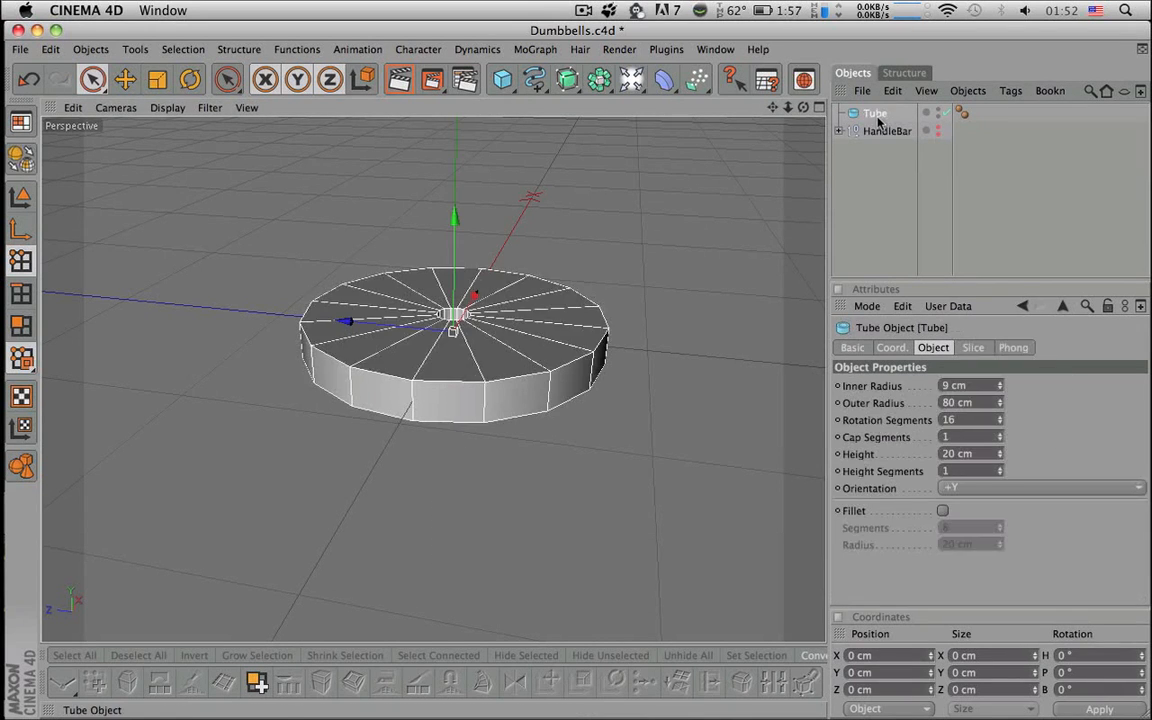
{"action": "left_click_drag", "start_coordinate": [586, 280], "coordinate": [630, 276], "text": "alt"}
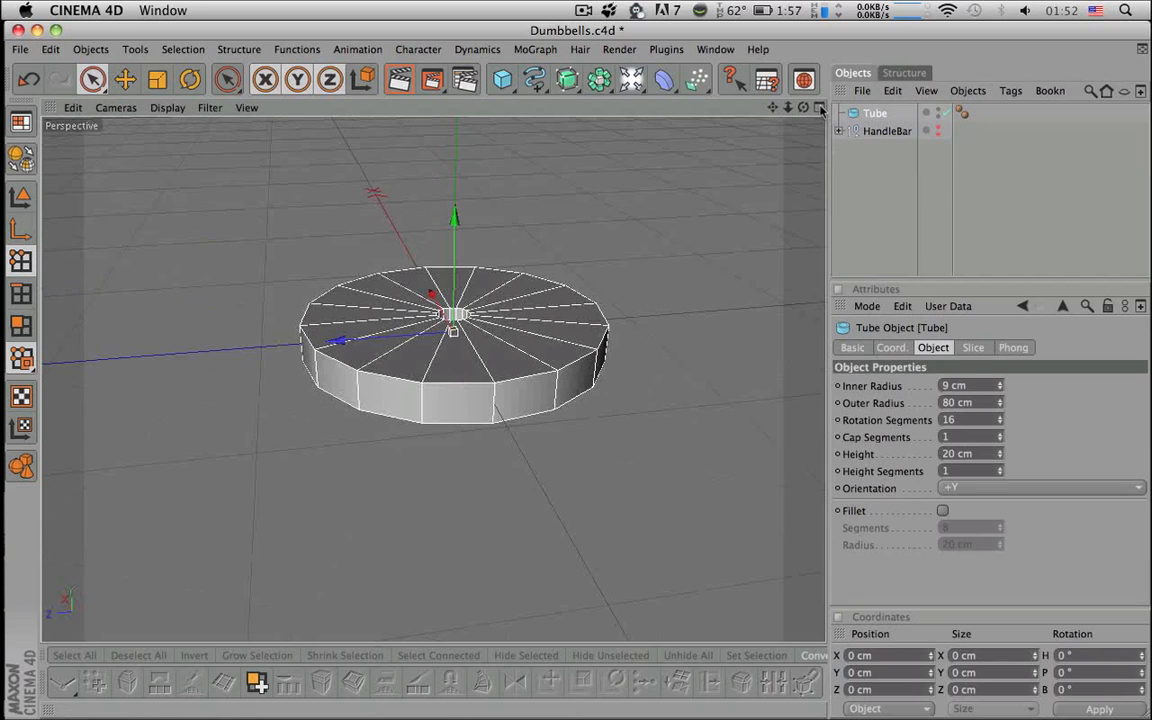
- Wrap the Tube in a HyperNURBS object to smooth the disc
{"action": "left_click", "coordinate": [567, 79], "text": "alt"}
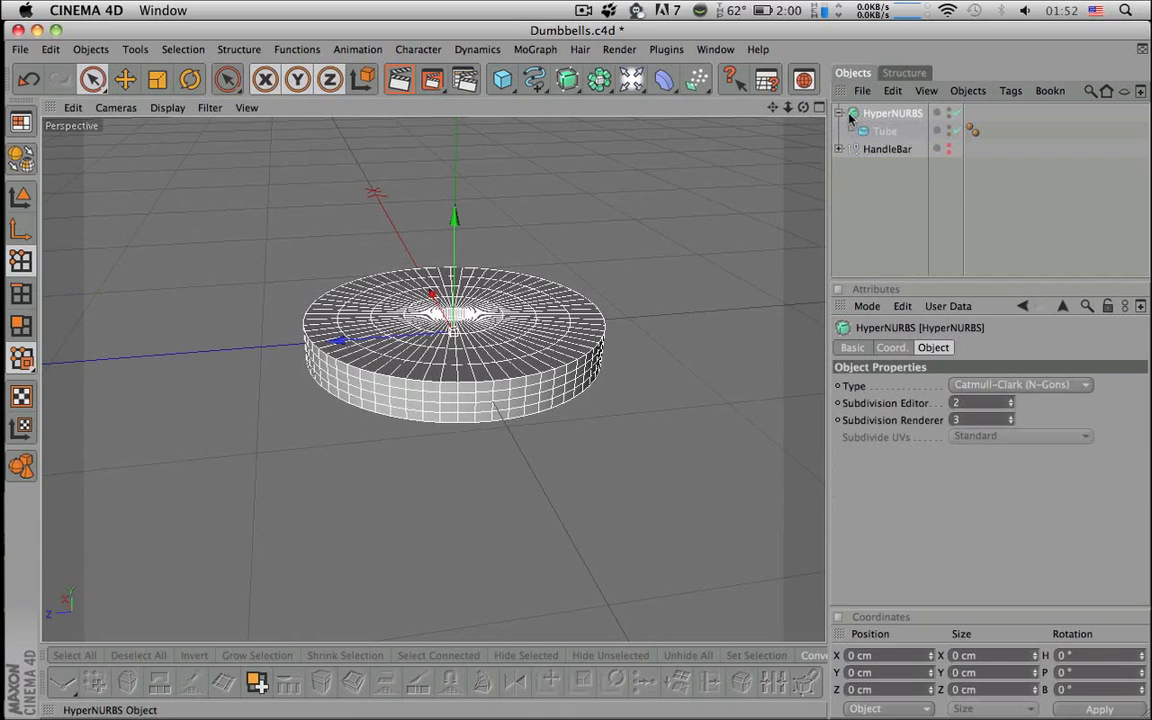
{"action": "left_click_drag", "start_coordinate": [733, 250], "coordinate": [735, 315], "text": "alt"}
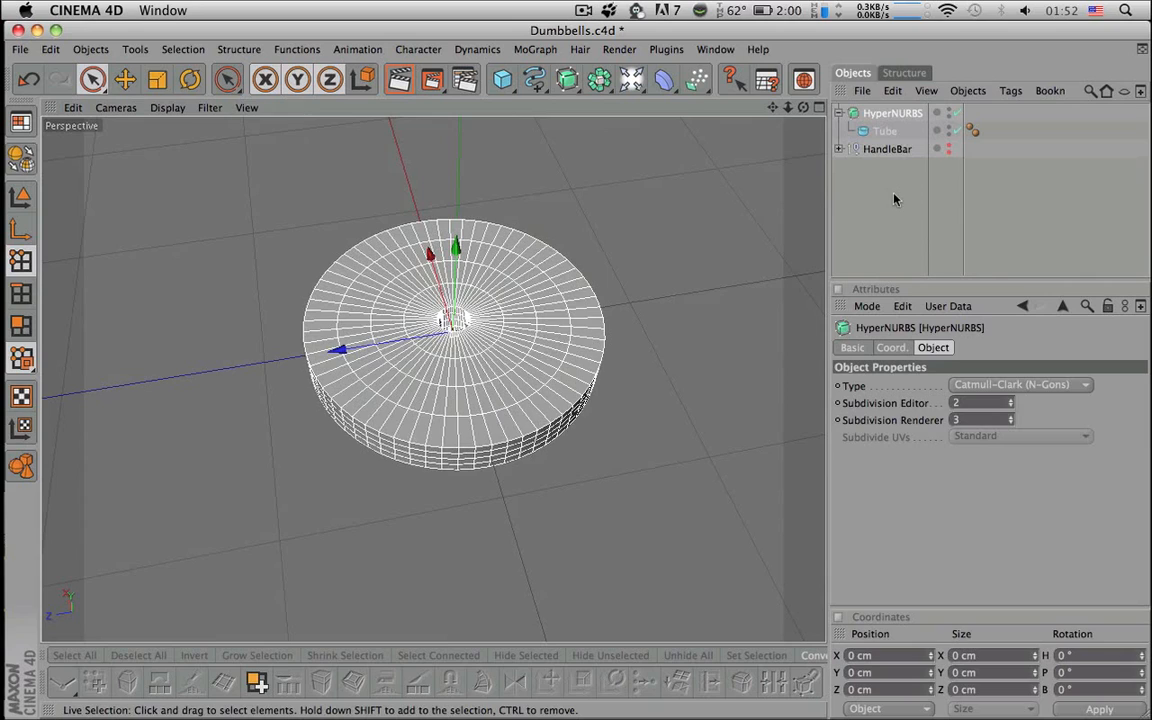
{"action": "scroll", "coordinate": [558, 345], "scroll_direction": "up", "scroll_amount": 8}
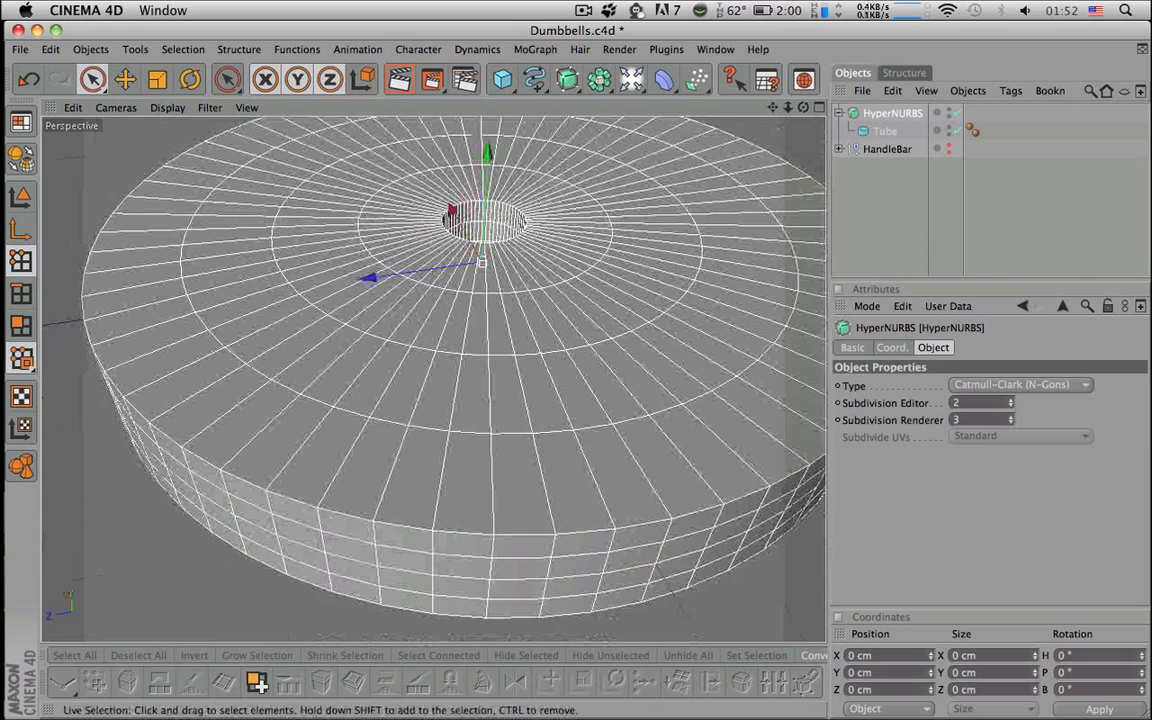
{"action": "left_click", "coordinate": [870, 201]}
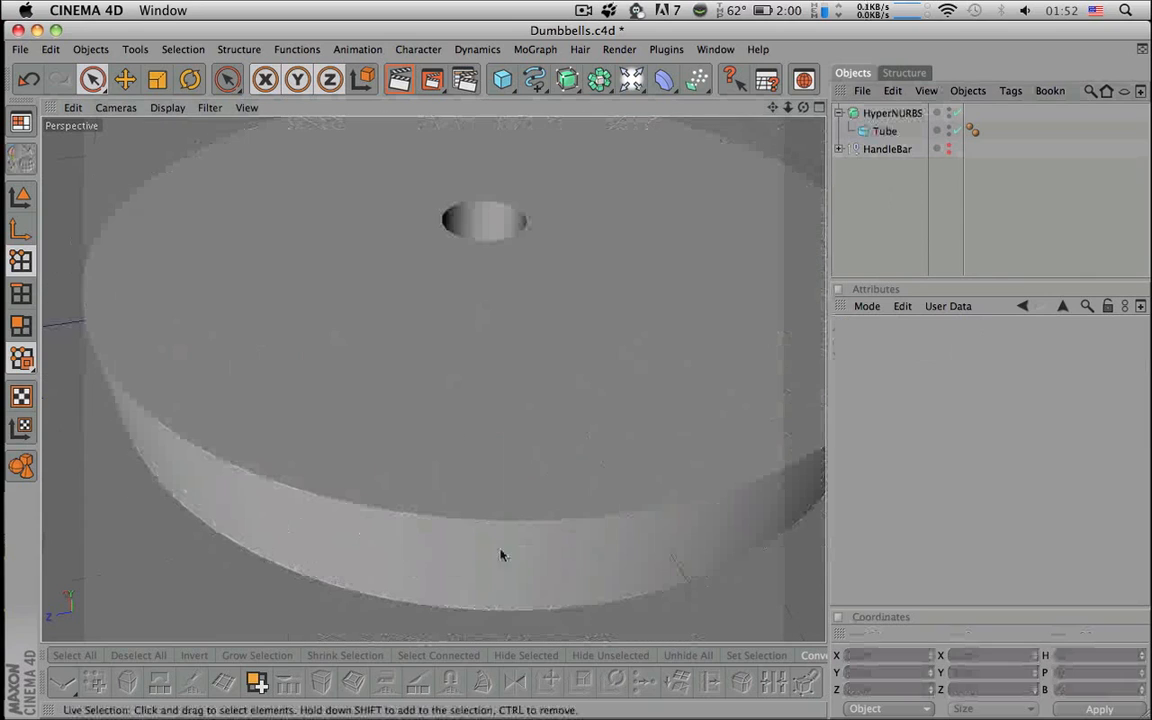
{"action": "left_click", "coordinate": [884, 131]}
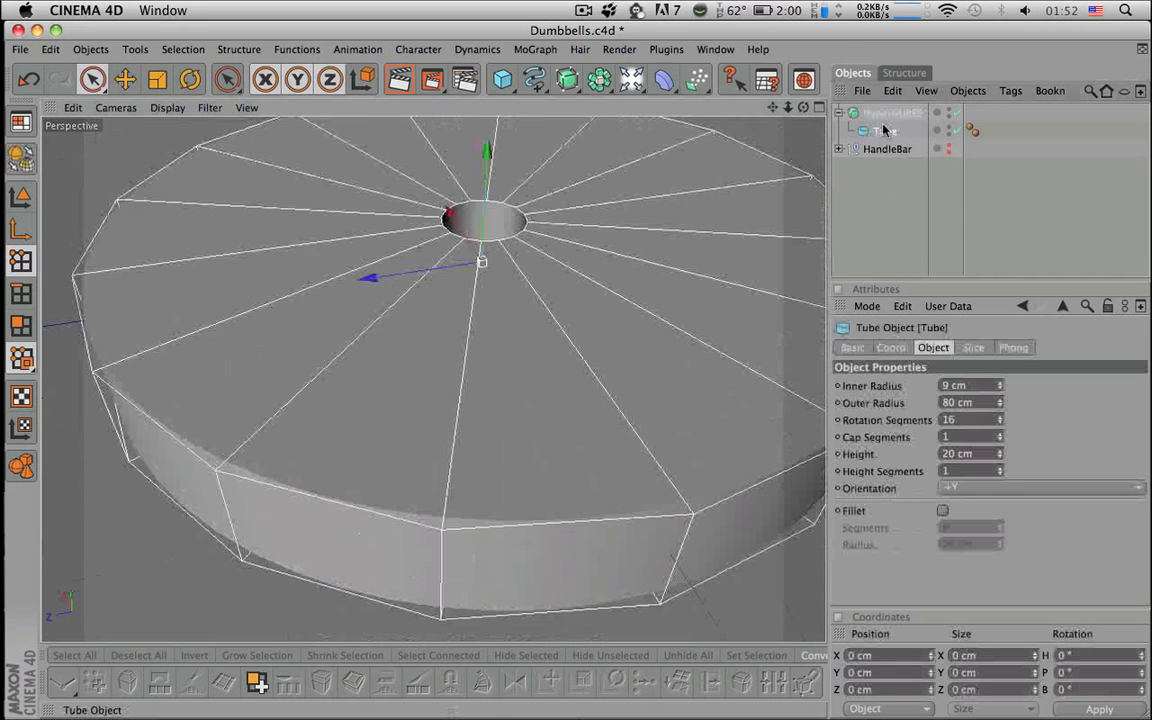
{"action": "scroll", "coordinate": [558, 345], "scroll_direction": "down", "scroll_amount": 5}
{"action": "left_click_drag", "start_coordinate": [558, 345], "coordinate": [566, 384], "text": "alt"}
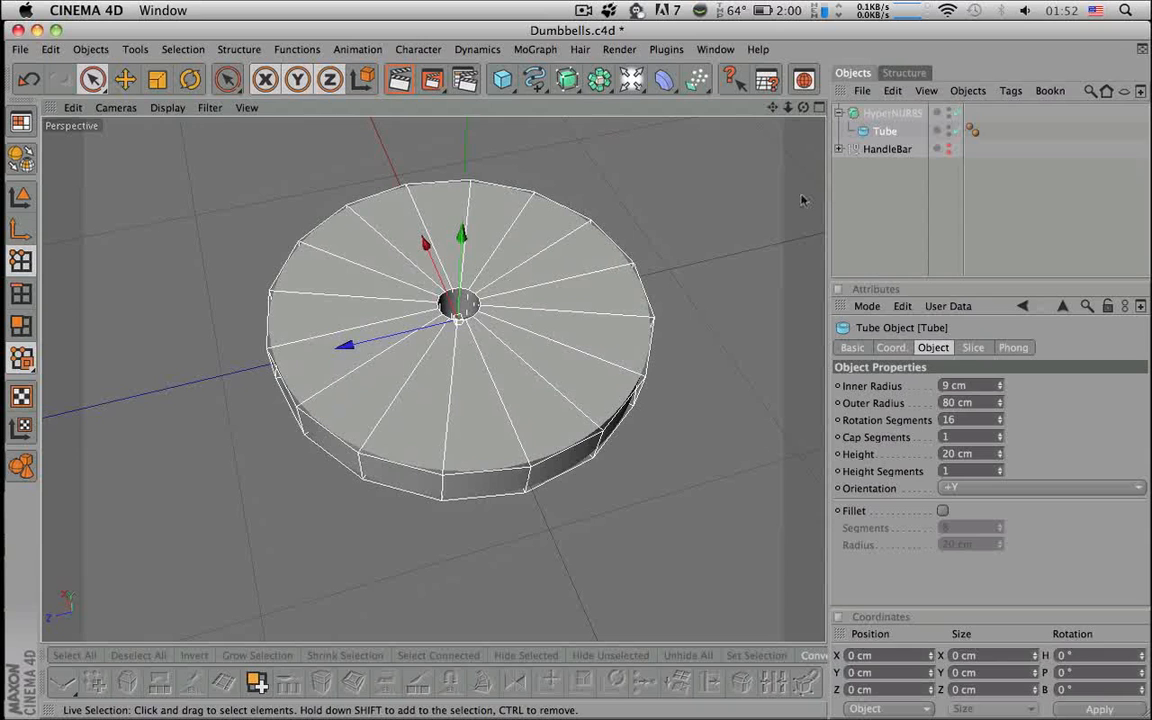
- Change the Tube's rotation segments to 14 and preview the smoothed result
{"action": "left_click", "coordinate": [950, 420]}
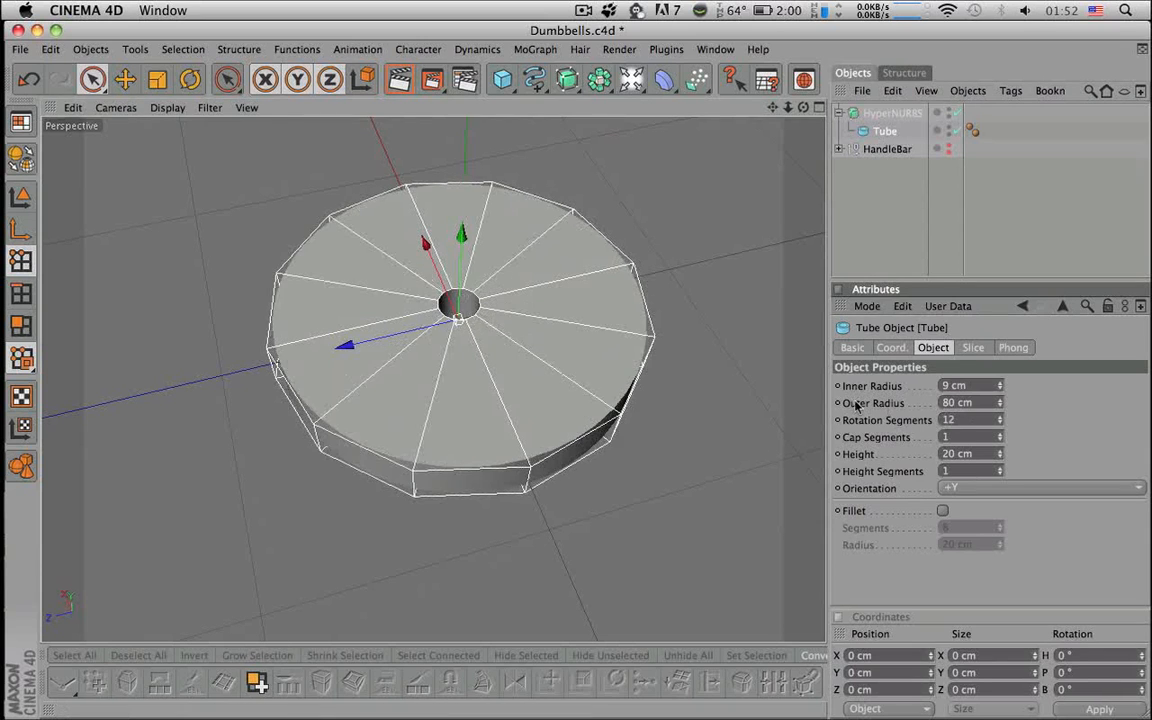
{"action": "left_click", "coordinate": [818, 221]}
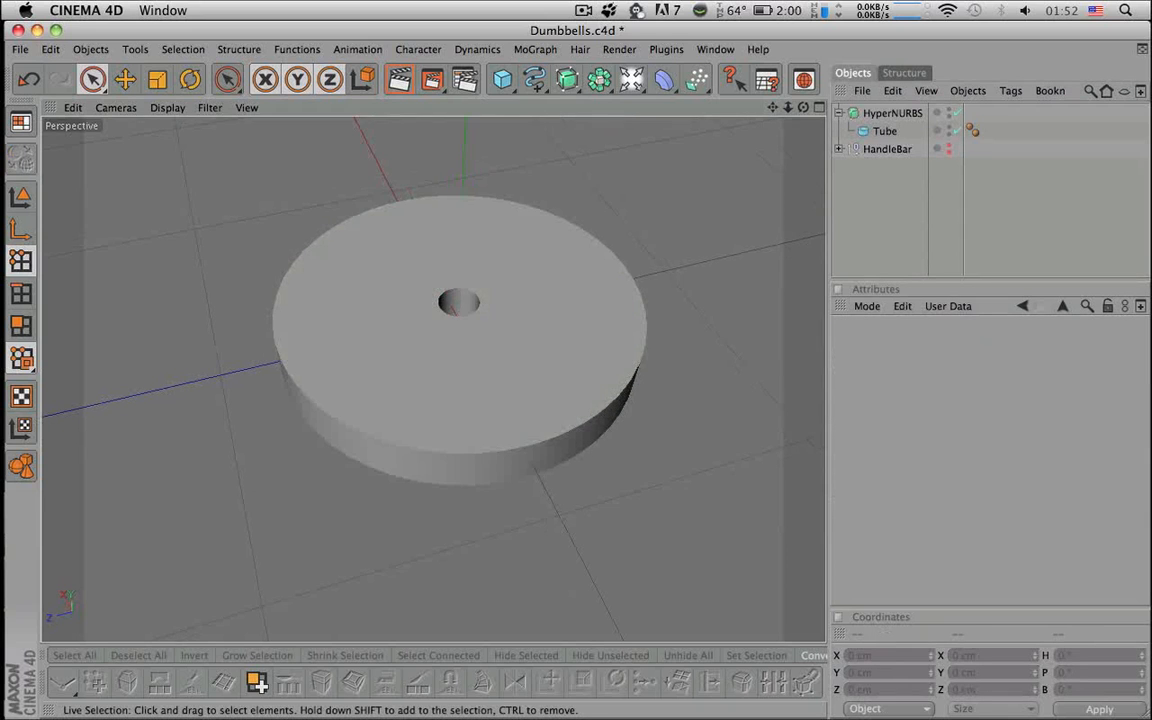
{"action": "left_click", "coordinate": [882, 131]}
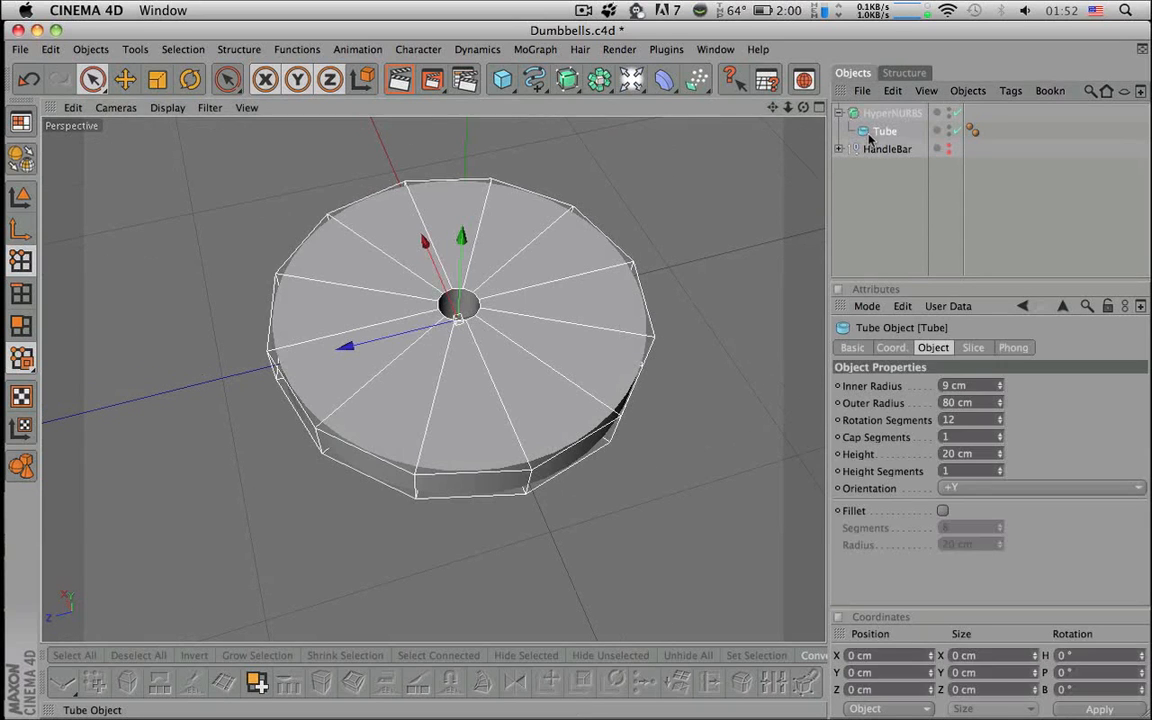
{"action": "left_click_drag", "start_coordinate": [974, 423], "coordinate": [900, 427]}
{"action": "type", "text": "14"}
{"action": "key", "text": "Return"}
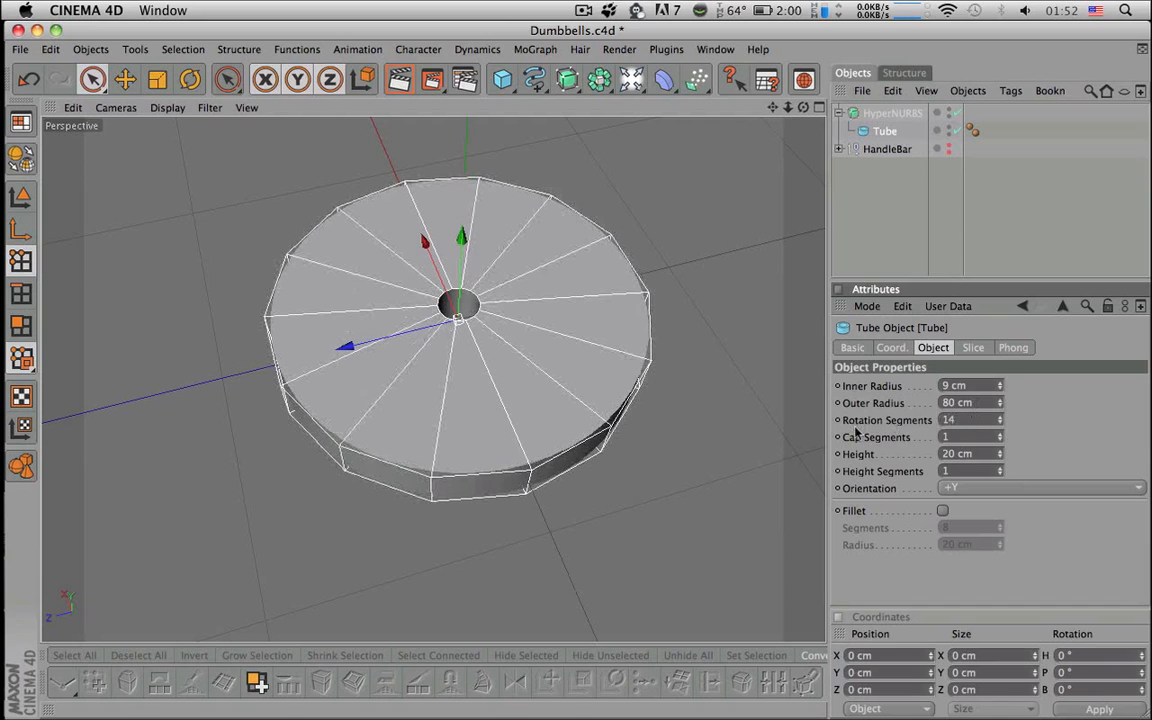
{"action": "left_click", "coordinate": [854, 251]}
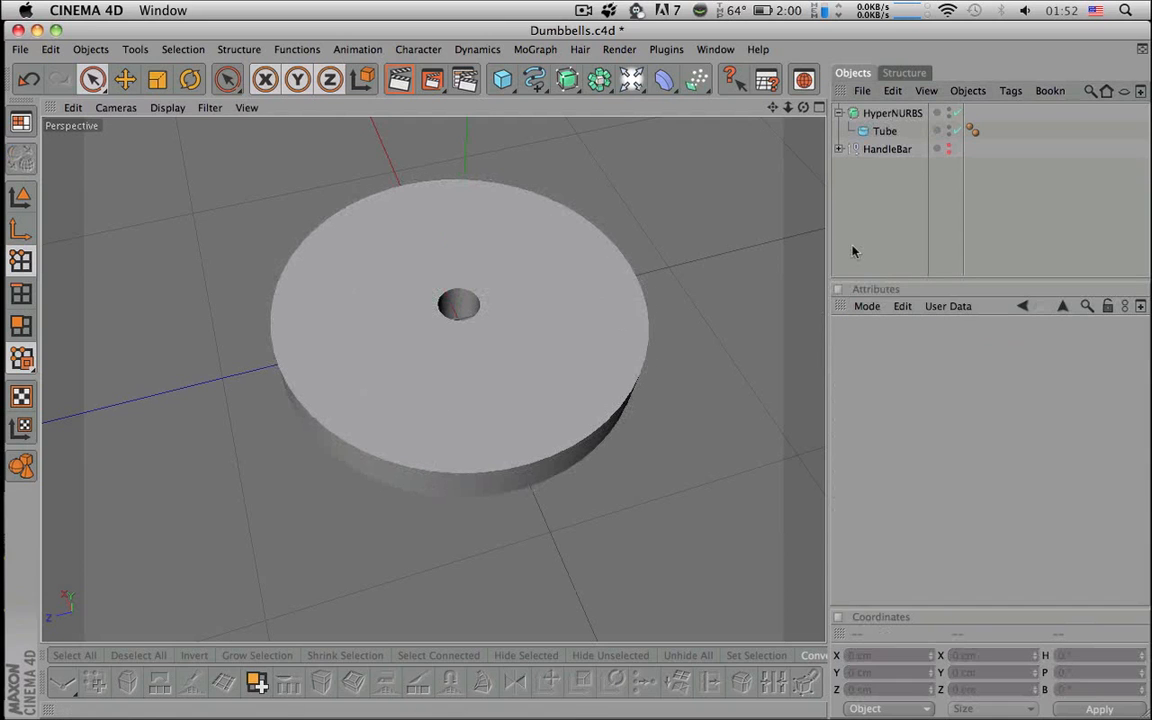
{"action": "left_click", "coordinate": [884, 131]}
{"action": "left_click_drag", "start_coordinate": [458, 320], "coordinate": [467, 196], "text": "alt"}
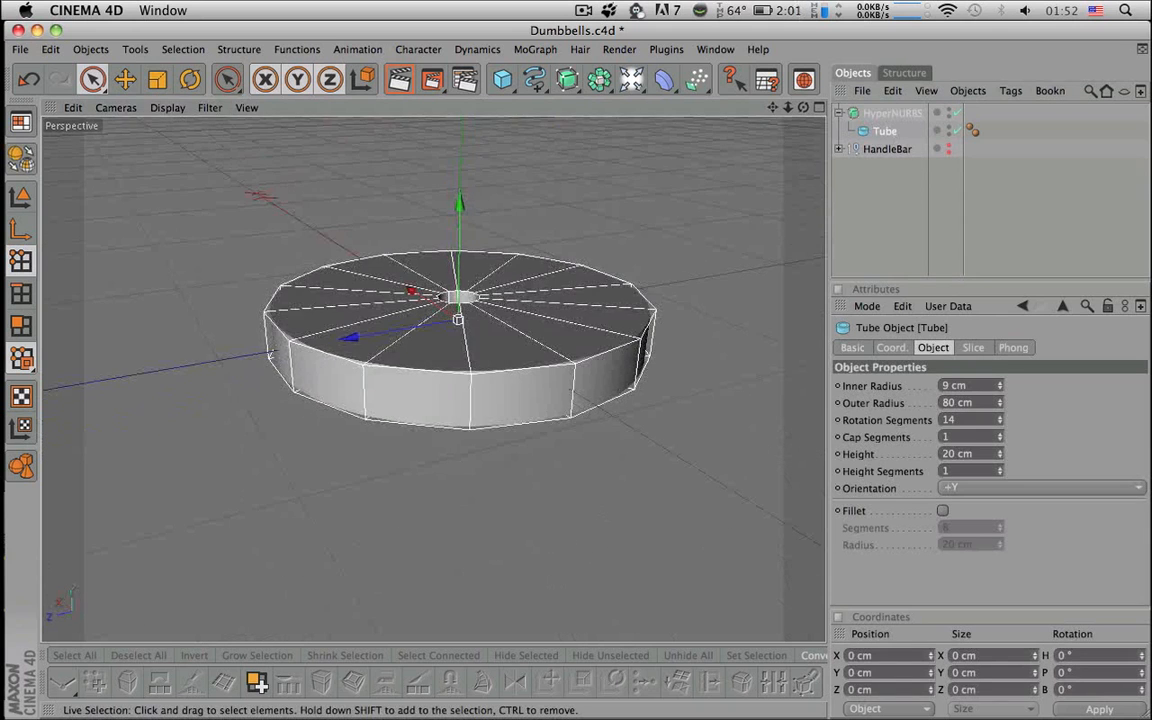
- Make the Tube an editable polygon object and select all its points
{"action": "left_click", "coordinate": [24, 162]}
{"action": "left_click", "coordinate": [891, 160]}
{"action": "left_click", "coordinate": [889, 117]}
{"action": "left_click", "coordinate": [884, 131]}
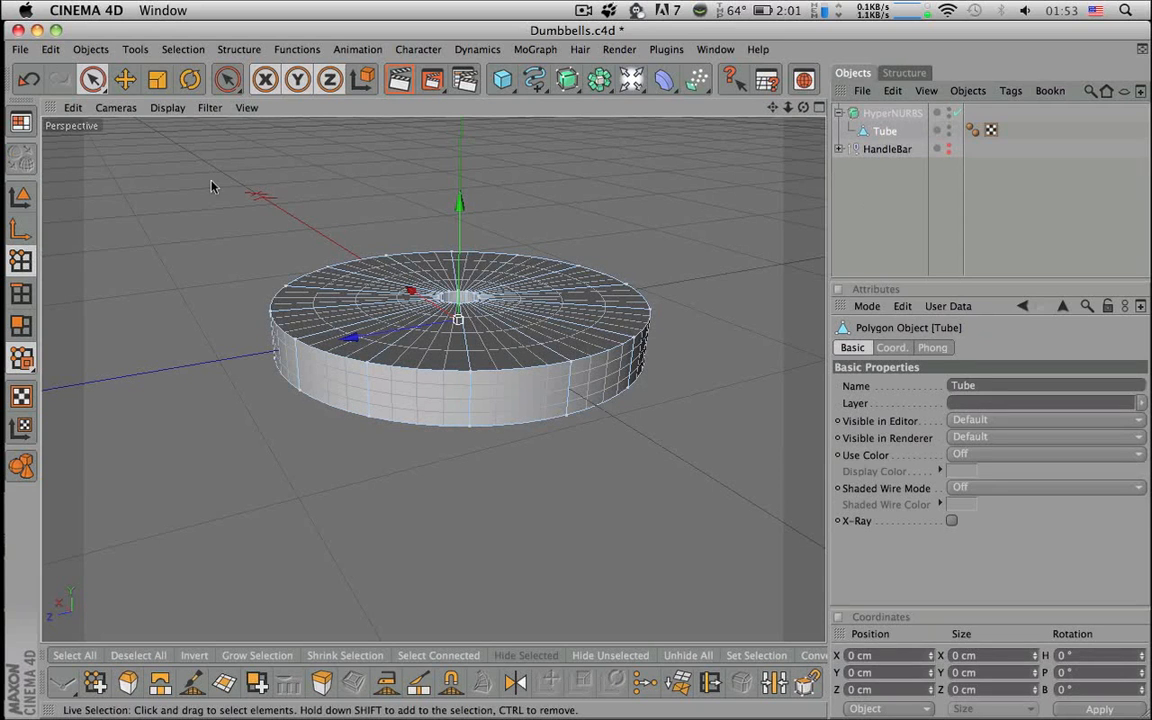
{"action": "key", "text": "super+a"}
{"action": "left_click_drag", "start_coordinate": [505, 362], "coordinate": [478, 319], "text": "alt"}
{"action": "mouse_move", "coordinate": [478, 384]}
{"action": "left_mouse_down", "text": "alt"}
{"action": "mouse_move", "coordinate": [478, 575]}
{"action": "mouse_move", "coordinate": [478, 405]}
{"action": "left_mouse_up", "text": "alt"}
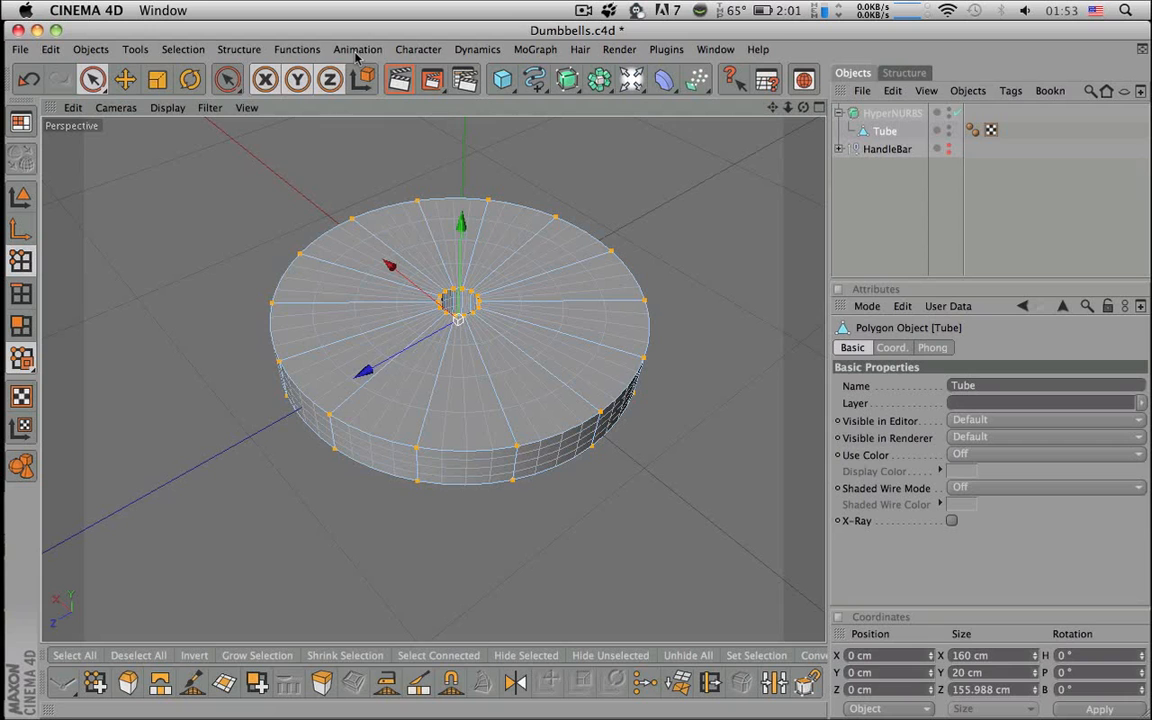
- Run Functions > Optimize on the Tube with a reduced tolerance value
{"action": "left_click", "coordinate": [244, 52]}
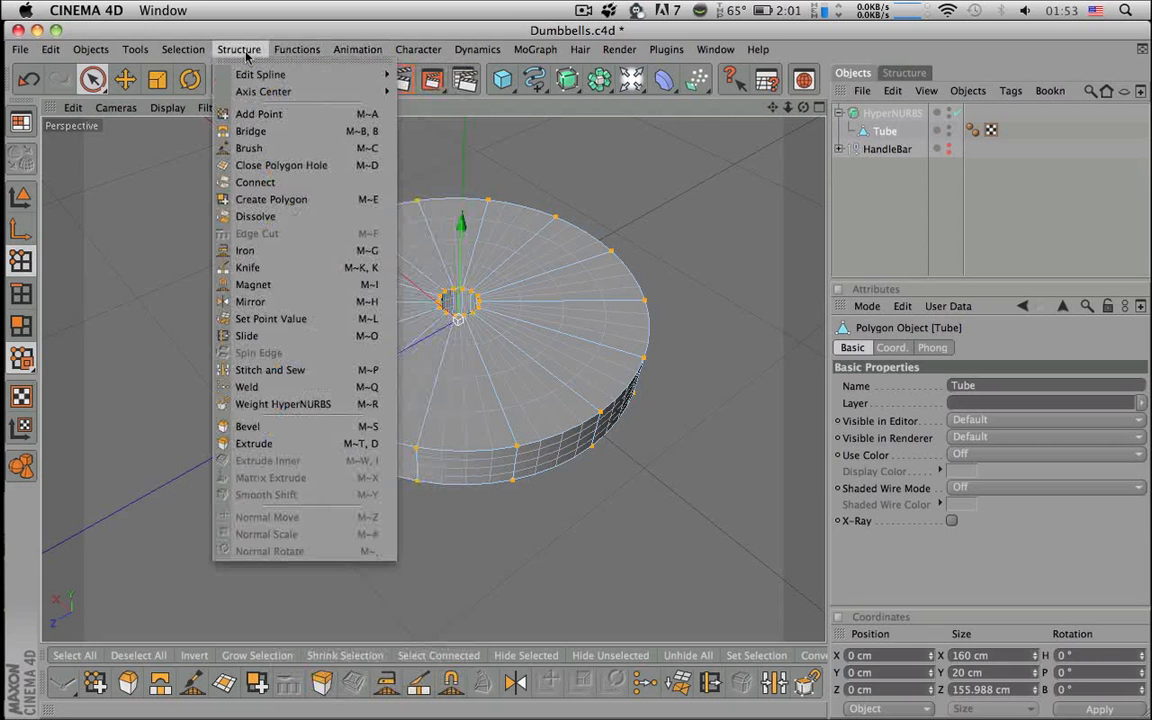
{"action": "mouse_move", "coordinate": [295, 50]}
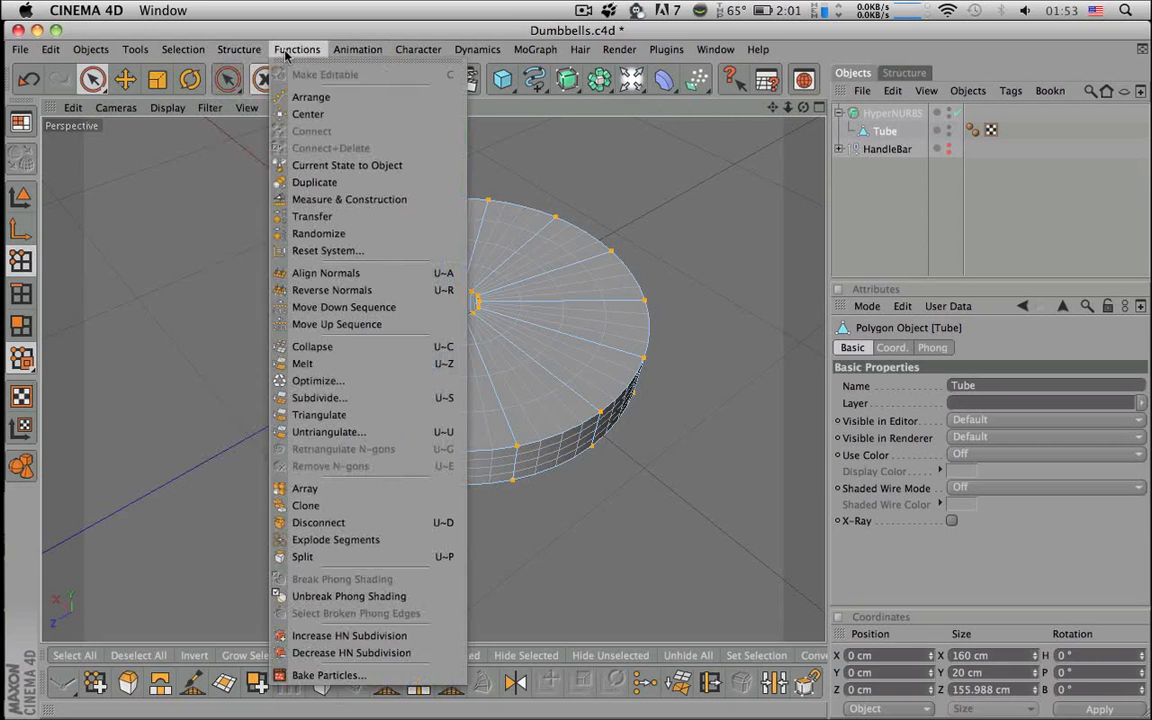
{"action": "left_click", "coordinate": [334, 381]}
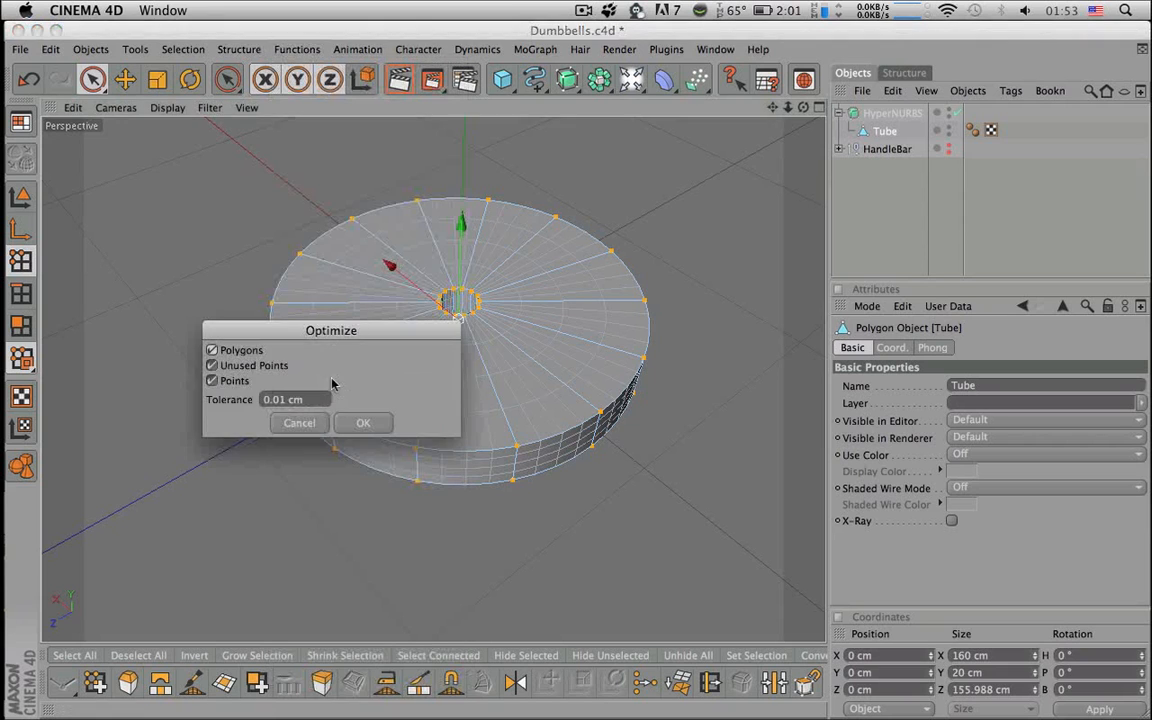
{"action": "left_click_drag", "start_coordinate": [378, 335], "coordinate": [917, 190]}
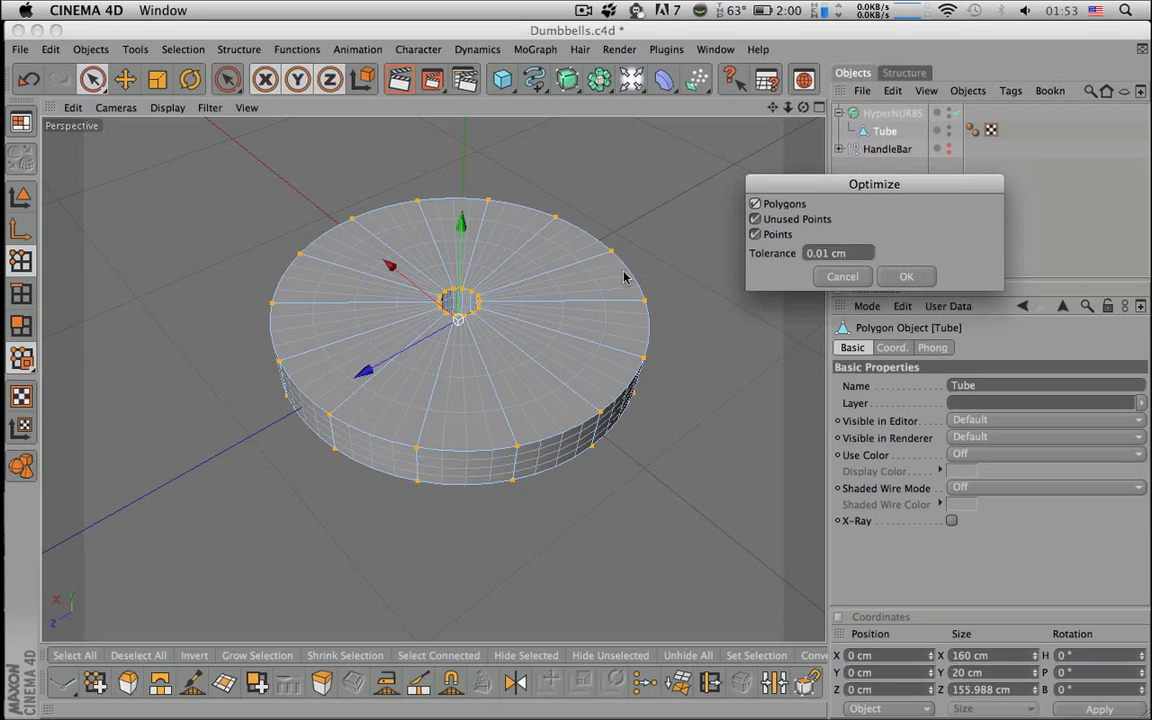
{"action": "left_click", "coordinate": [829, 253]}
{"action": "key", "text": "BackSpace"}
{"action": "key", "text": "BackSpace"}
{"action": "left_click", "coordinate": [906, 276]}
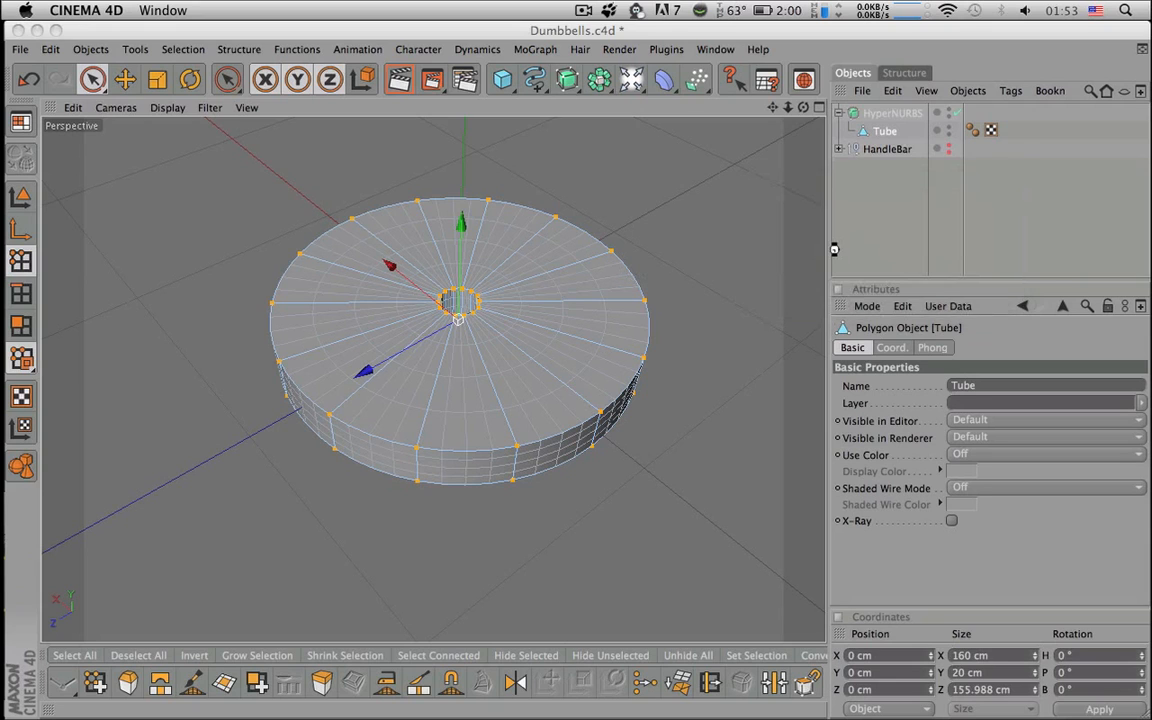
{"action": "left_click_drag", "start_coordinate": [705, 274], "coordinate": [760, 345], "text": "alt"}
- Disable the HyperNURBS enable check so the Tube shows as a faceted polygon disc
{"action": "key", "text": "t"}
{"action": "left_click", "coordinate": [851, 222]}
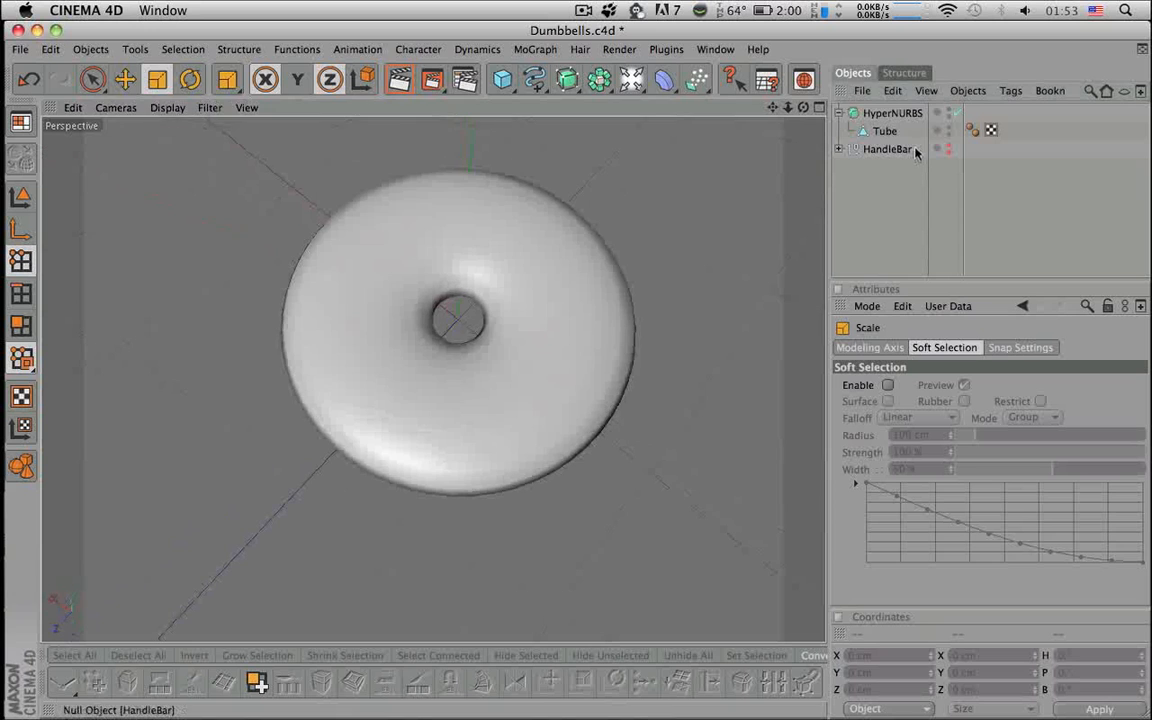
{"action": "left_click", "coordinate": [858, 131]}
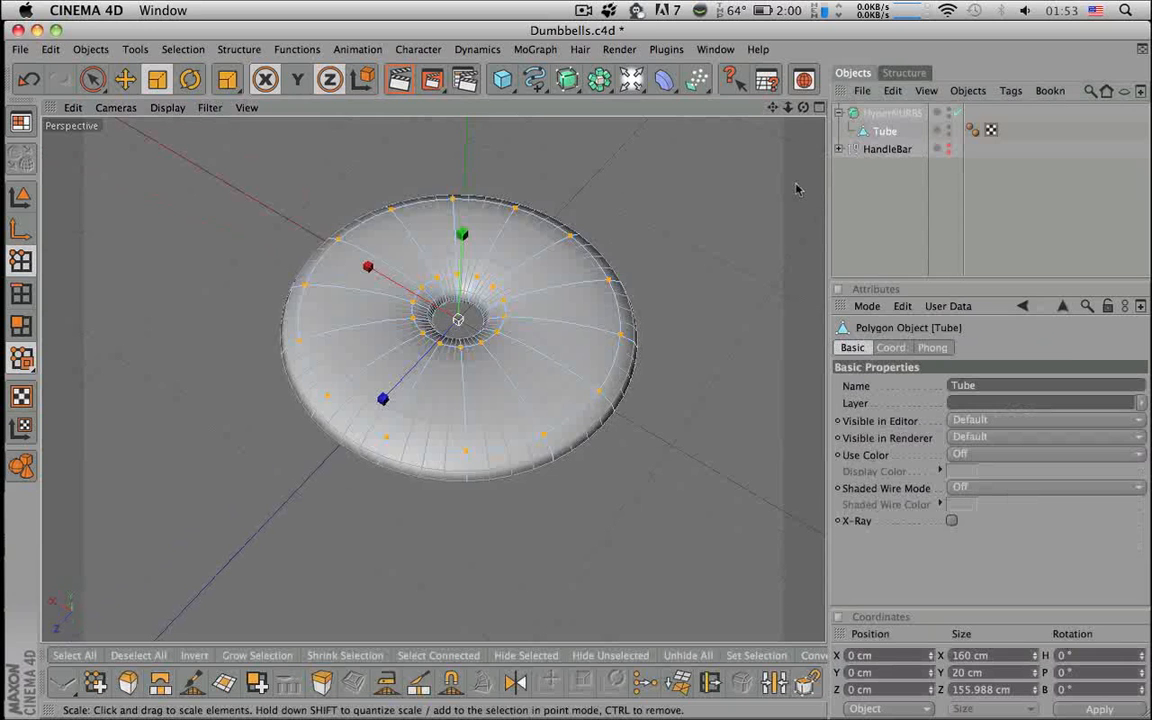
{"action": "left_click", "coordinate": [957, 113]}
{"action": "left_click", "coordinate": [957, 113]}
{"action": "left_click", "coordinate": [957, 115]}
{"action": "mouse_move", "coordinate": [757, 222]}
{"action": "left_mouse_down", "text": "alt"}
{"action": "mouse_move", "coordinate": [763, 152]}
{"action": "mouse_move", "coordinate": [726, 181]}
{"action": "mouse_move", "coordinate": [752, 231]}
{"action": "mouse_move", "coordinate": [764, 205]}
{"action": "left_mouse_up", "text": "alt"}
{"action": "scroll", "coordinate": [586, 301], "scroll_direction": "up", "scroll_amount": 8}
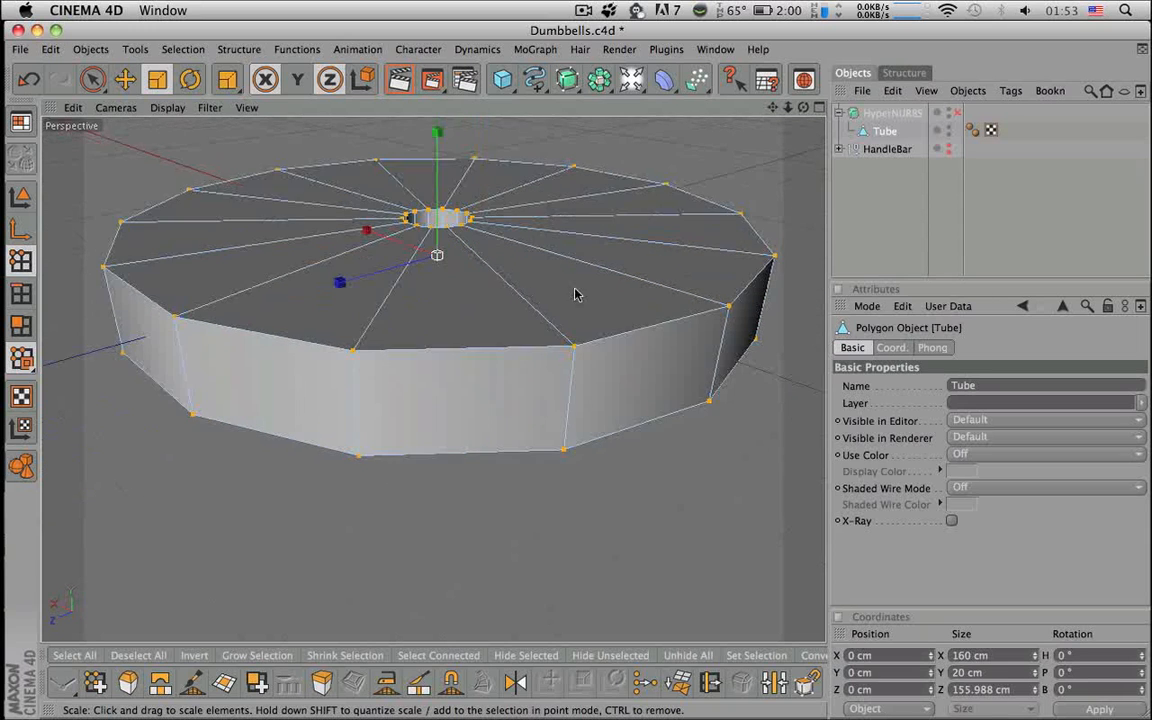
{"action": "left_click_drag", "start_coordinate": [575, 294], "coordinate": [557, 318], "text": "alt"}
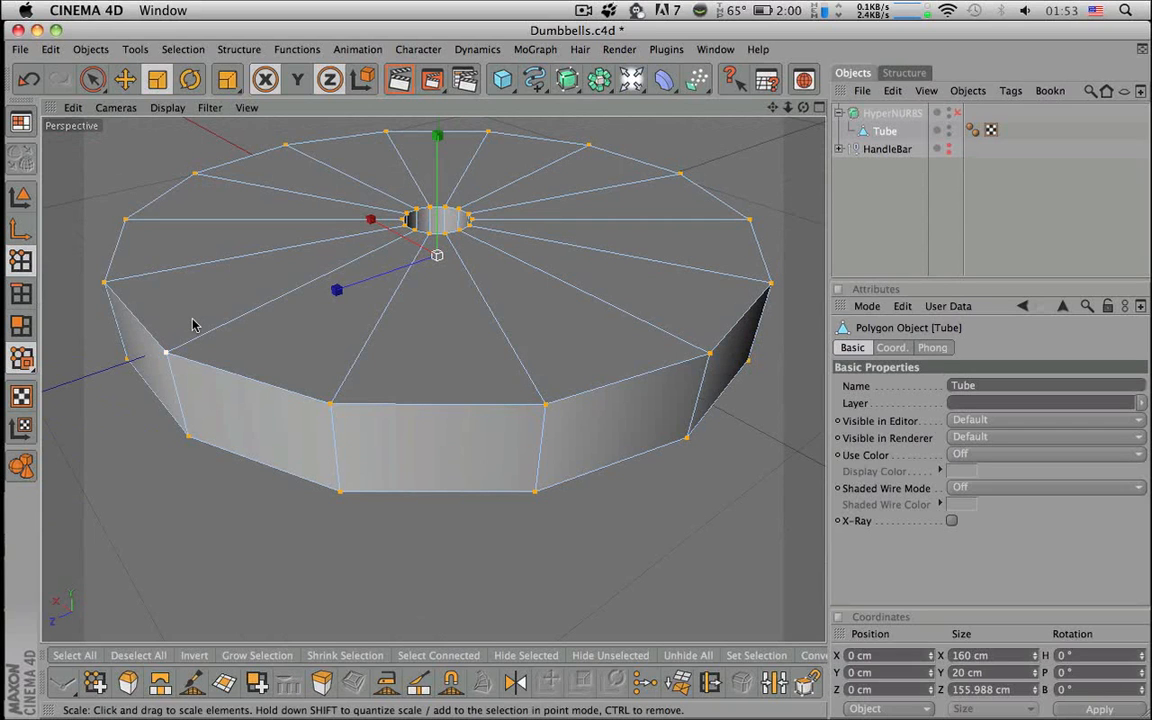
- Ring-select the spoke edges on the Tube's top face
{"action": "key", "text": "v"}
{"action": "mouse_move", "coordinate": [285, 320]}
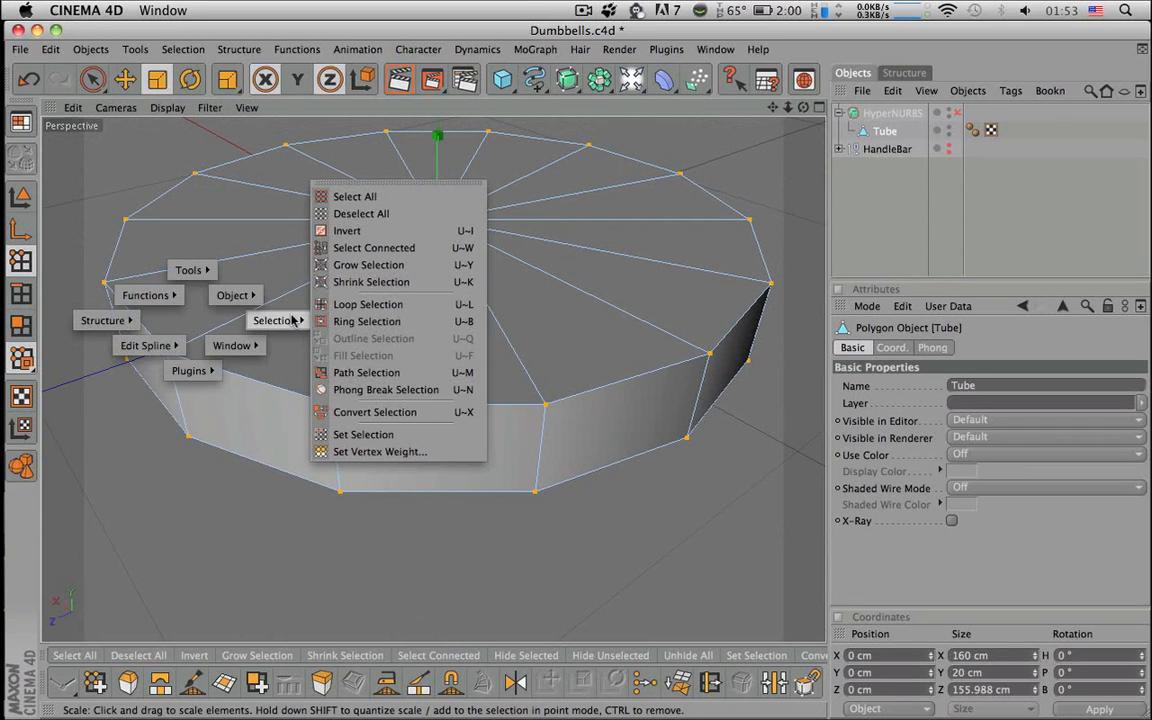
{"action": "left_click", "coordinate": [340, 321]}
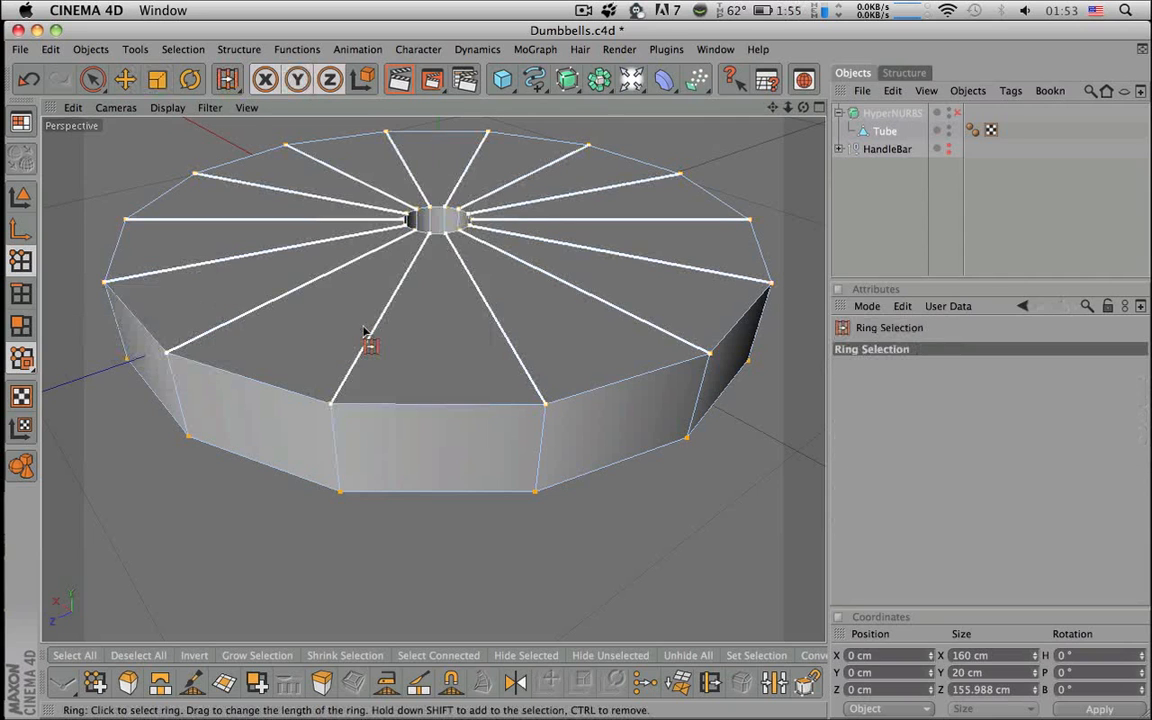
{"action": "key", "text": "Return"}
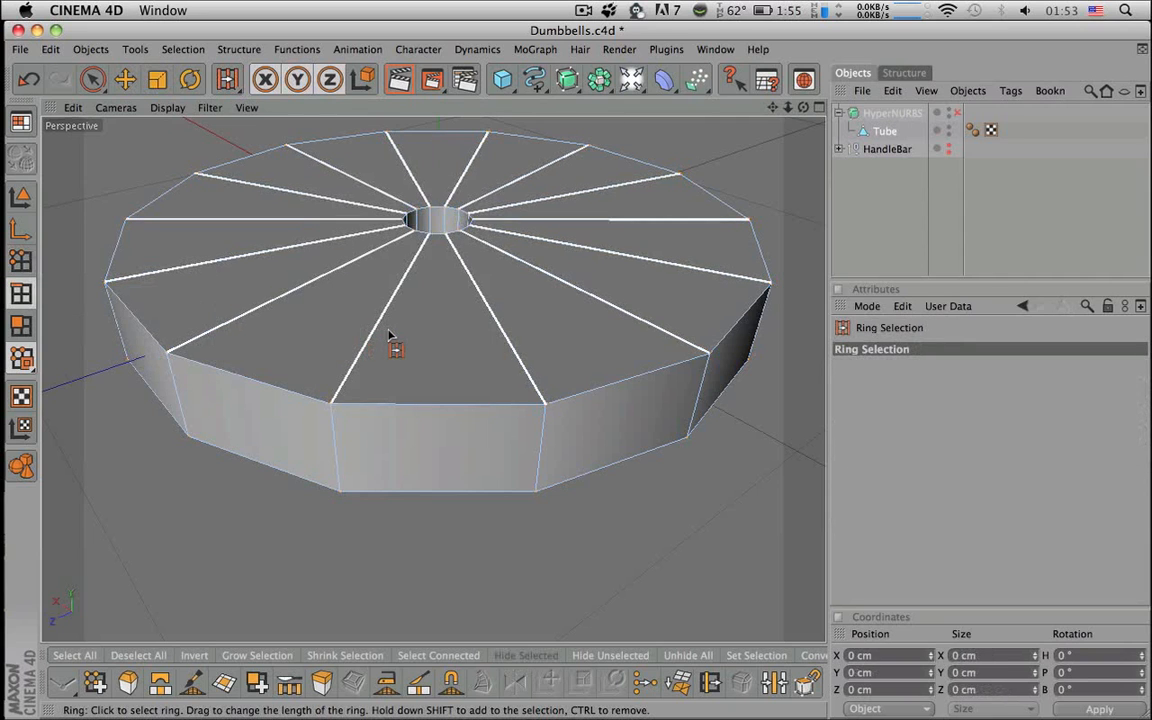
{"action": "left_click", "coordinate": [391, 340]}
{"action": "scroll", "coordinate": [428, 312], "scroll_direction": "up", "scroll_amount": 5}
{"action": "middle_click_drag", "start_coordinate": [428, 308], "coordinate": [409, 421], "text": "alt"}
{"action": "scroll", "coordinate": [428, 308], "scroll_direction": "down", "scroll_amount": 4}
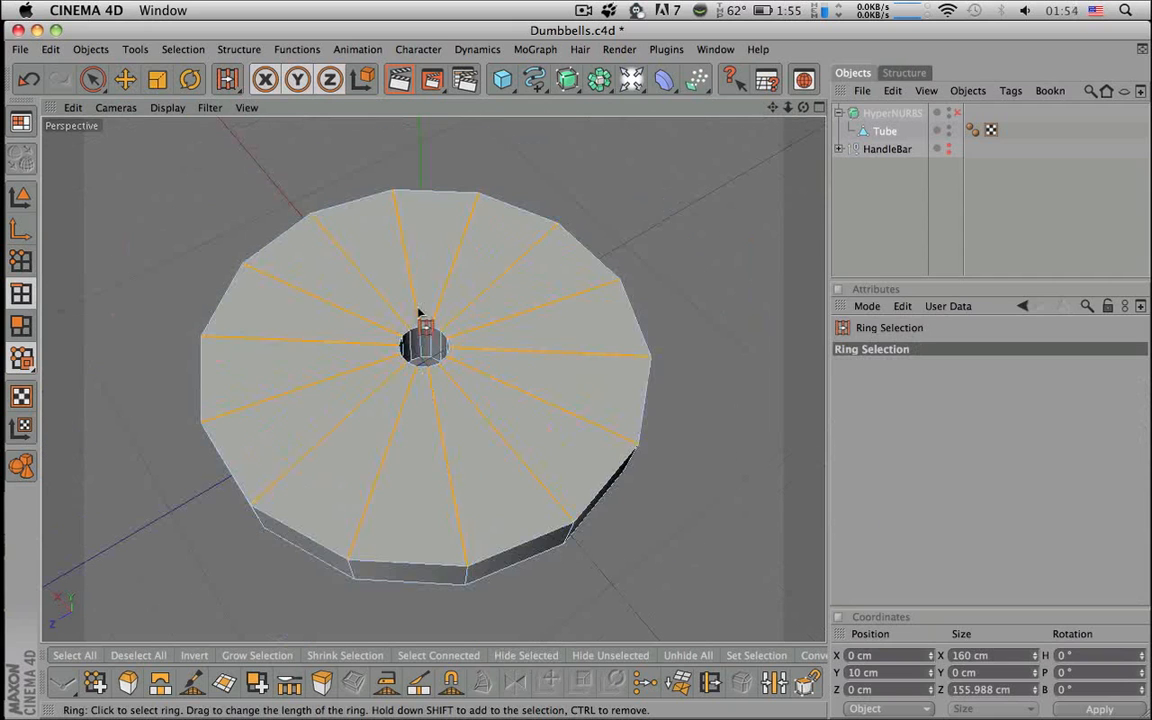
- Edge Cut the ring at 90 % offset, Subdivision 1, with Create N-gons off
{"action": "left_click", "coordinate": [297, 688]}
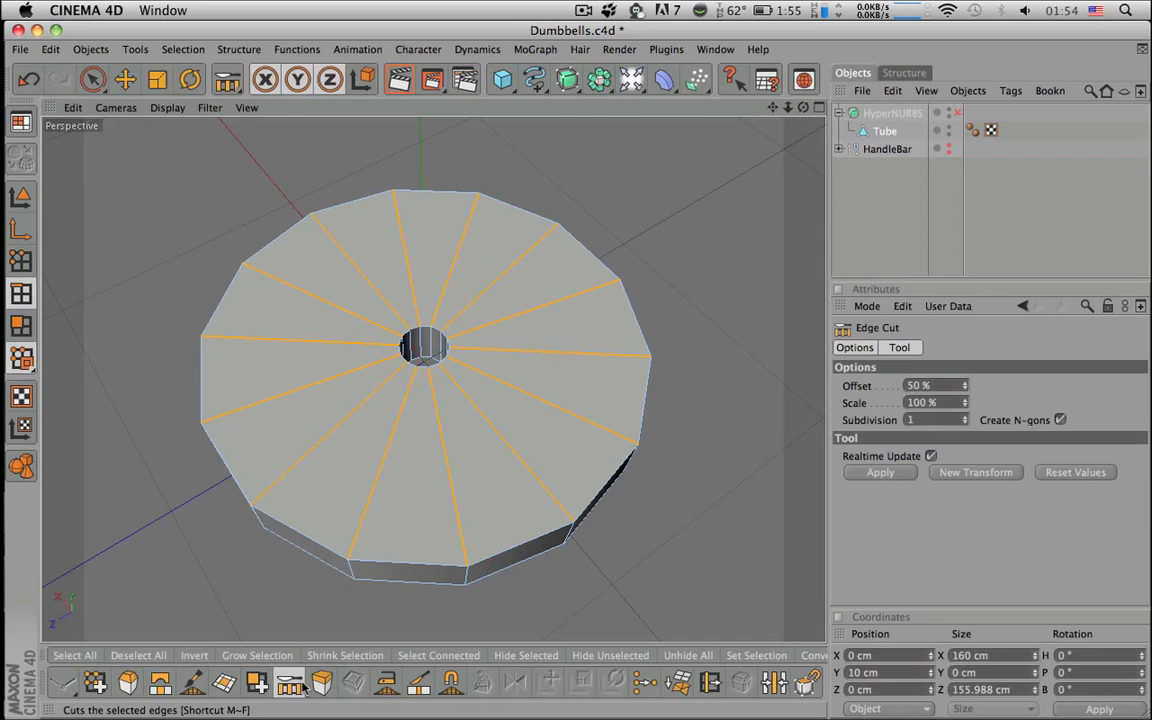
{"action": "left_click_drag", "start_coordinate": [932, 421], "coordinate": [870, 421]}
{"action": "left_click_drag", "start_coordinate": [937, 387], "coordinate": [826, 376]}
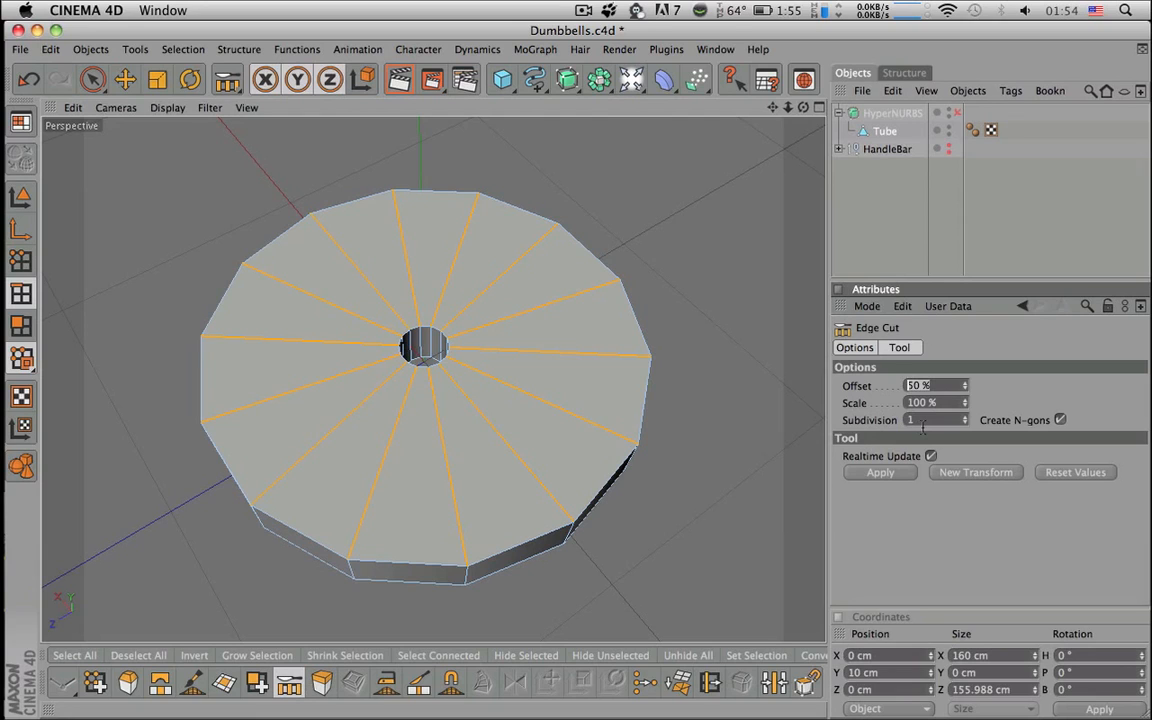
{"action": "type", "text": "90"}
{"action": "key", "text": "Return"}
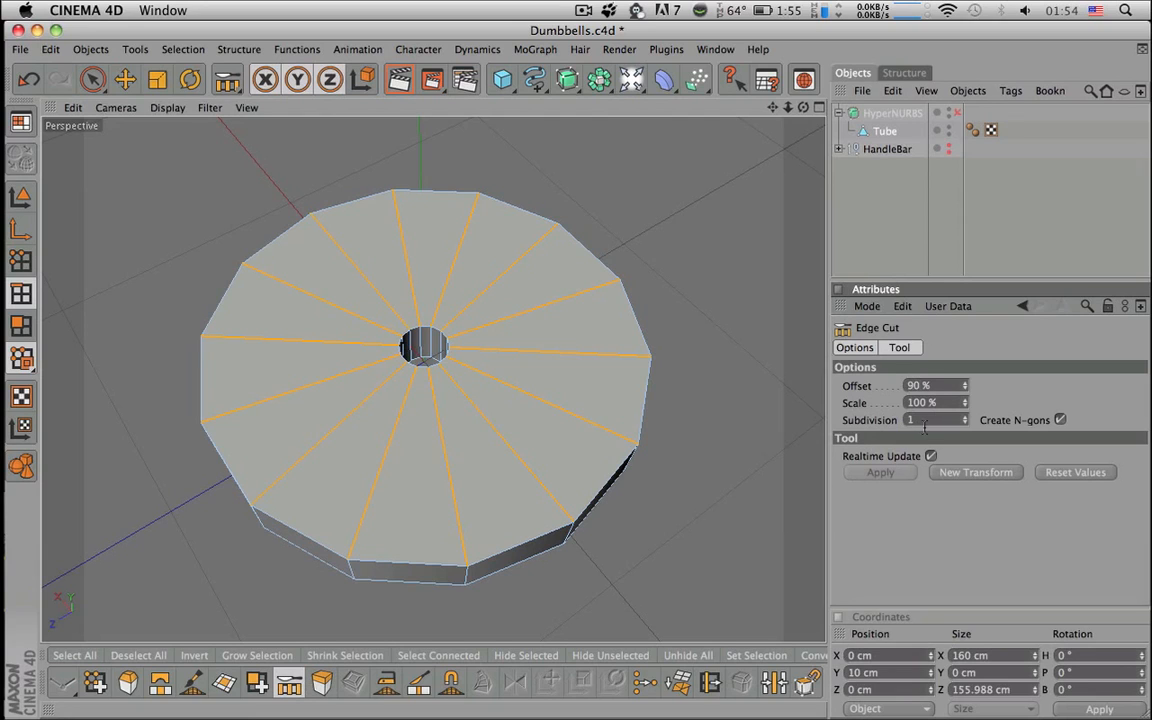
{"action": "left_click", "coordinate": [1061, 420]}
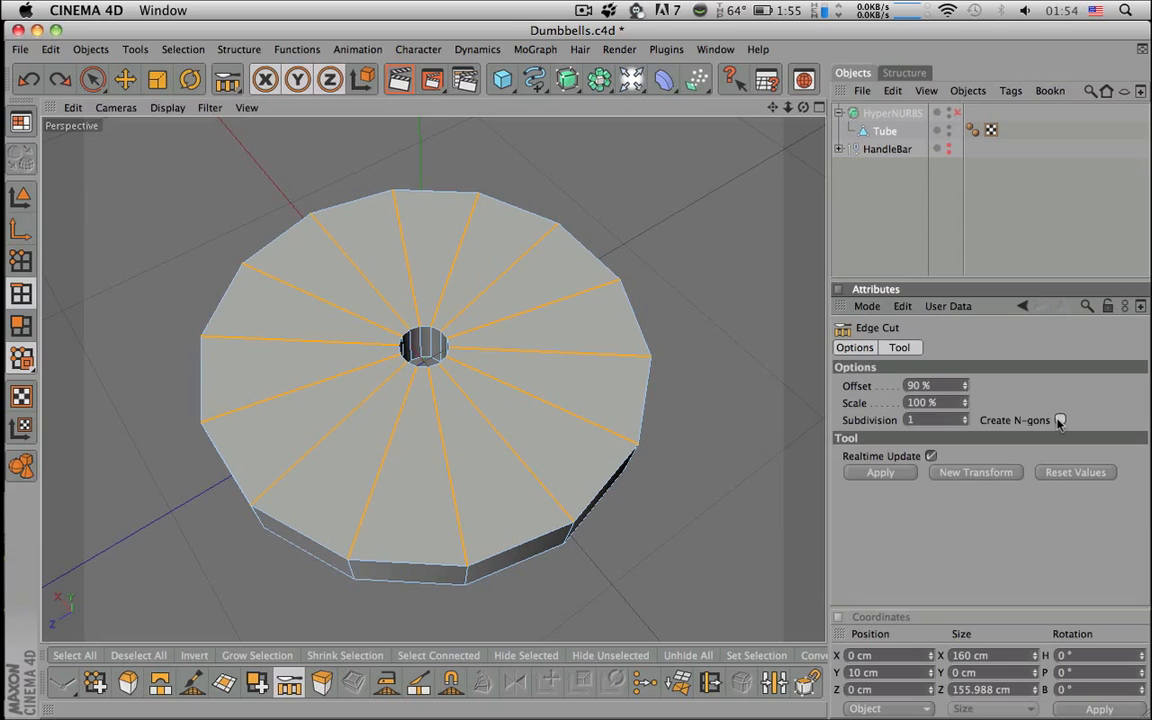
{"action": "double_click", "coordinate": [945, 420]}
{"action": "key", "text": "Return"}
- Undo the cut and redo it at a 95 % offset near the rim
{"action": "left_click_drag", "start_coordinate": [653, 464], "coordinate": [640, 404], "text": "alt"}
{"action": "key", "text": "super+z"}
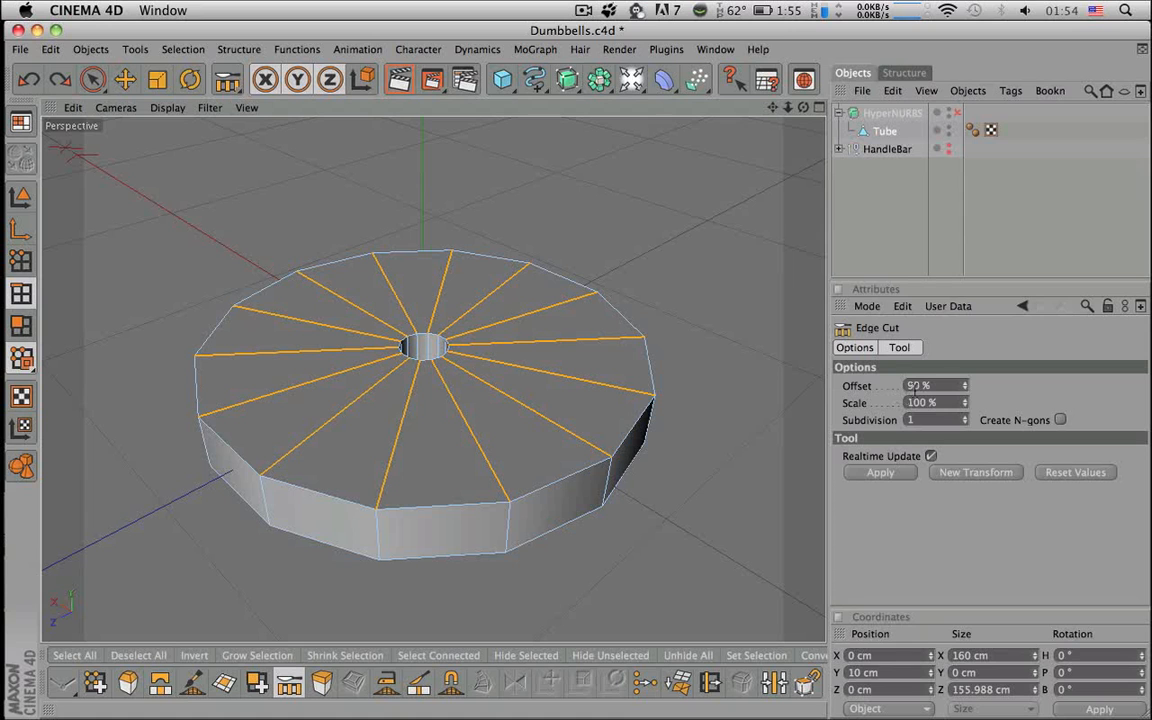
{"action": "double_click", "coordinate": [914, 386]}
{"action": "type", "text": "95"}
{"action": "key", "text": "Return"}
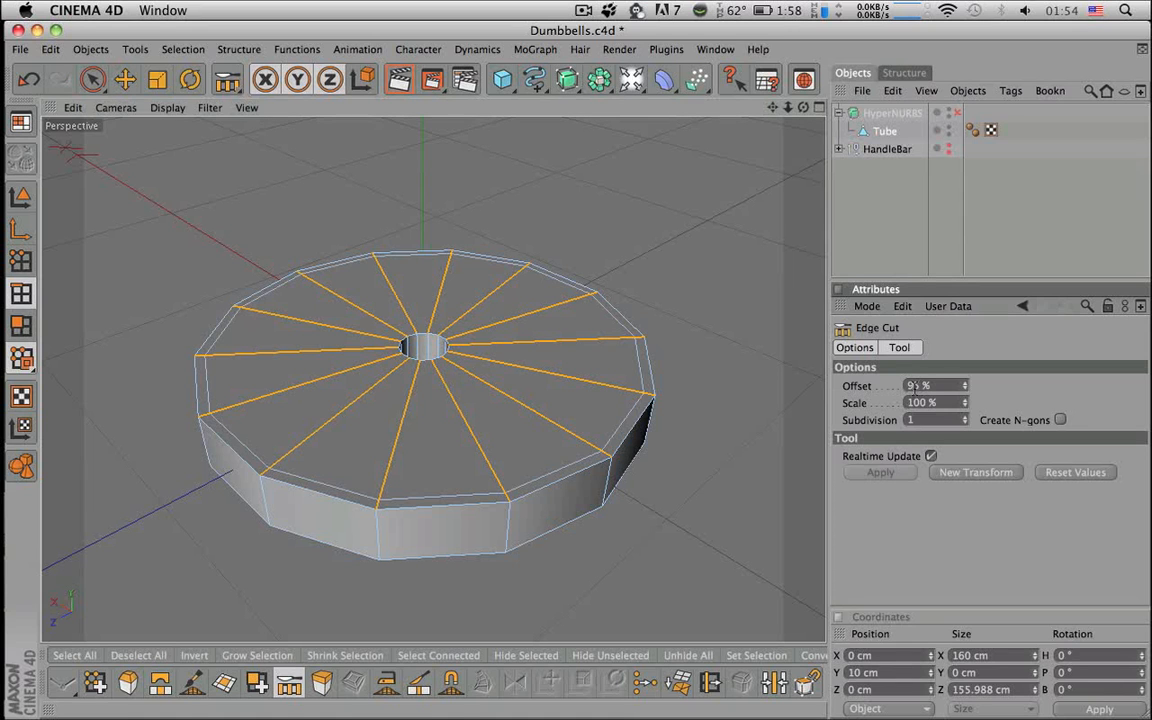
{"action": "mouse_move", "coordinate": [656, 396]}
{"action": "left_mouse_down", "text": "alt"}
{"action": "mouse_move", "coordinate": [640, 455]}
{"action": "mouse_move", "coordinate": [652, 388]}
{"action": "left_mouse_up", "text": "alt"}
- Ring-select the underside spoke edges, Edge Cut them at 5% offset, and preview smoothed
{"action": "key", "text": "v"}
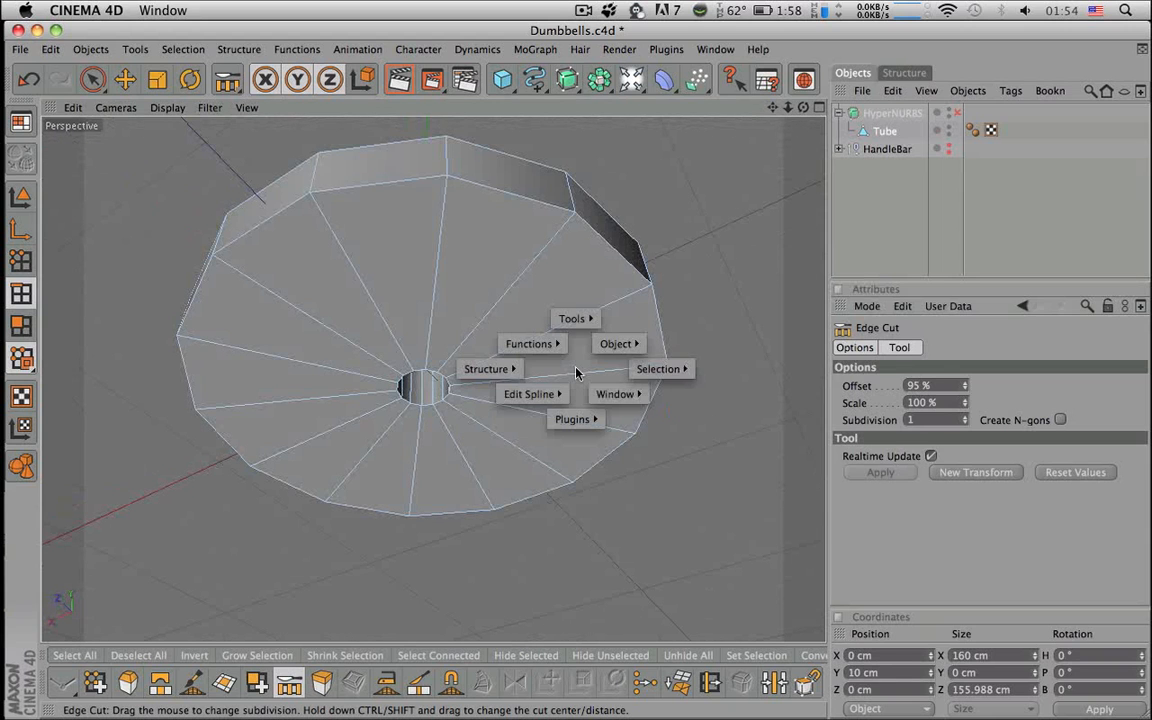
{"action": "mouse_move", "coordinate": [658, 369]}
{"action": "left_click", "coordinate": [745, 370]}
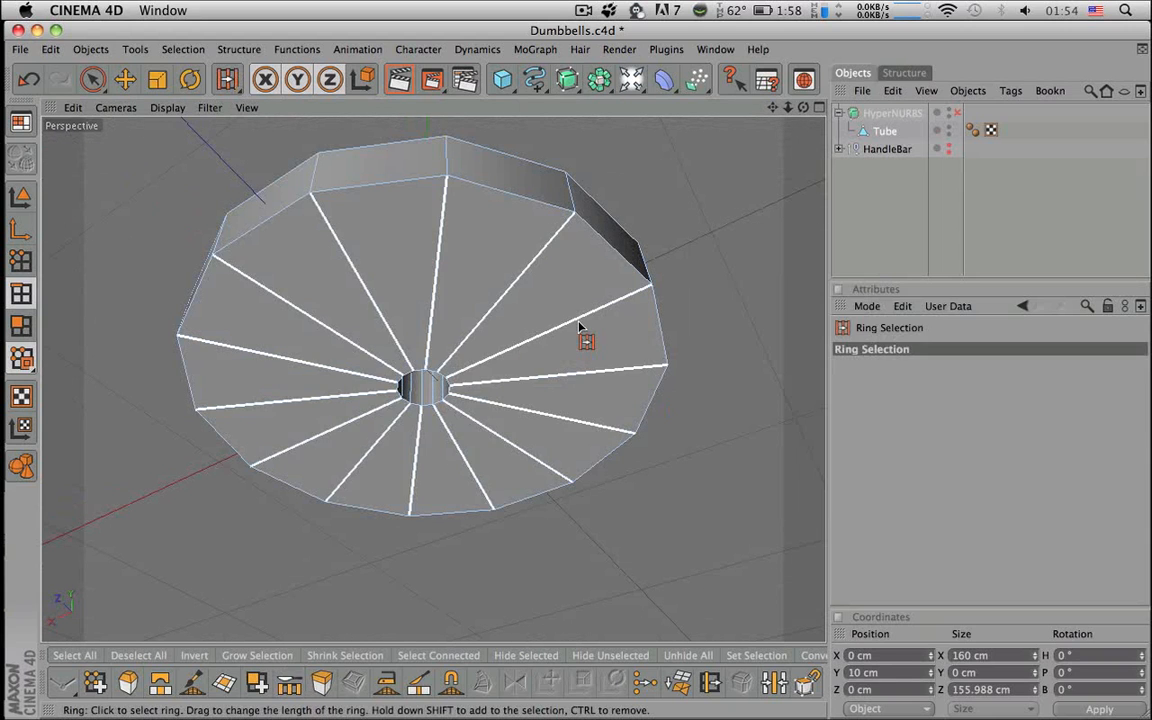
{"action": "left_click", "coordinate": [572, 322]}
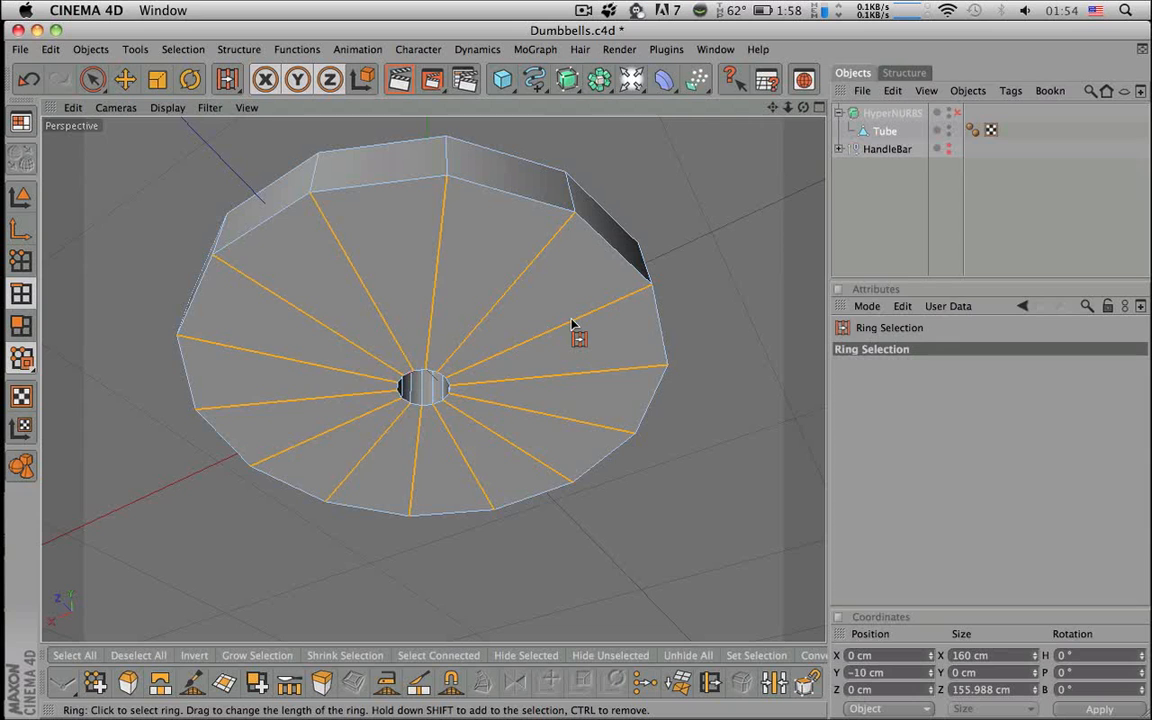
{"action": "left_click", "coordinate": [289, 682]}
{"action": "left_click_drag", "start_coordinate": [889, 385], "coordinate": [866, 387]}
{"action": "left_click_drag", "start_coordinate": [681, 411], "coordinate": [648, 460], "text": "alt"}
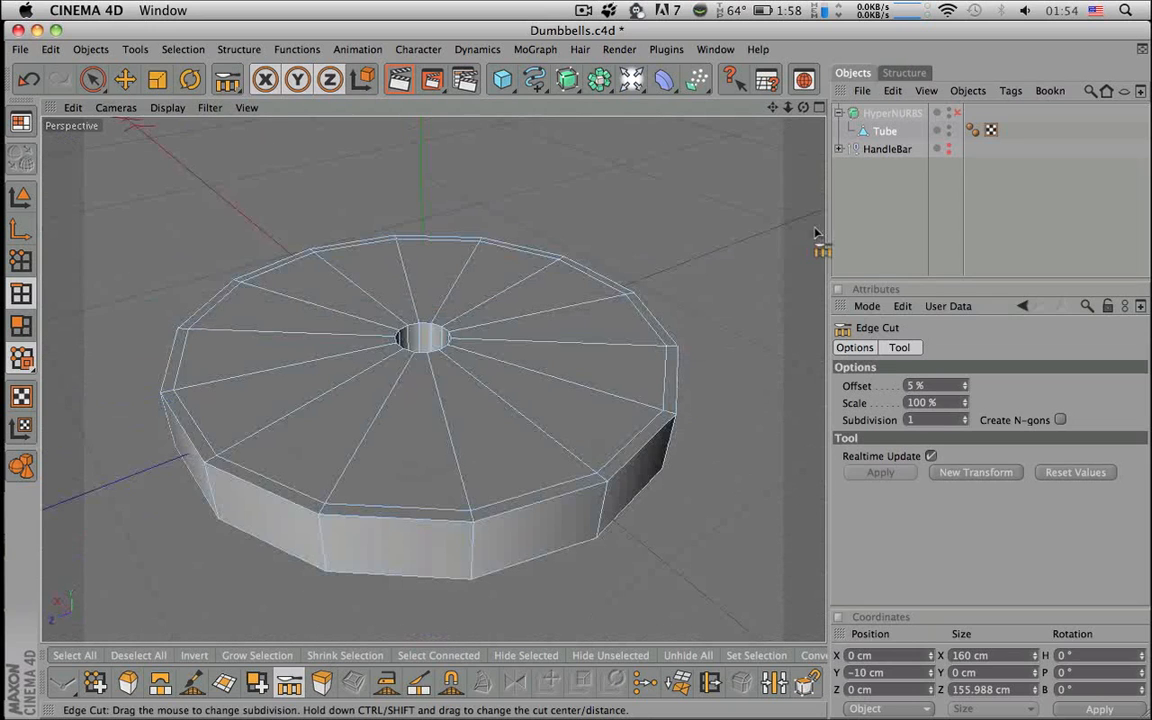
{"action": "left_click", "coordinate": [957, 112]}
{"action": "left_click_drag", "start_coordinate": [640, 340], "coordinate": [615, 430], "text": "alt"}
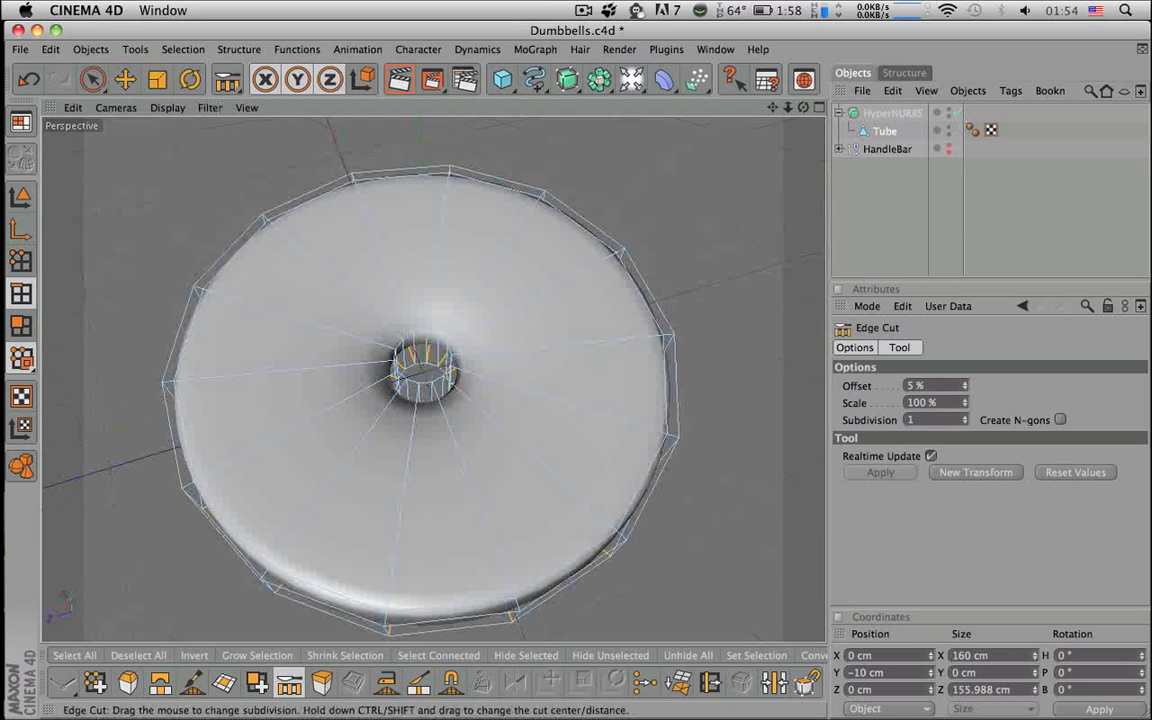
{"action": "left_click", "coordinate": [957, 112]}
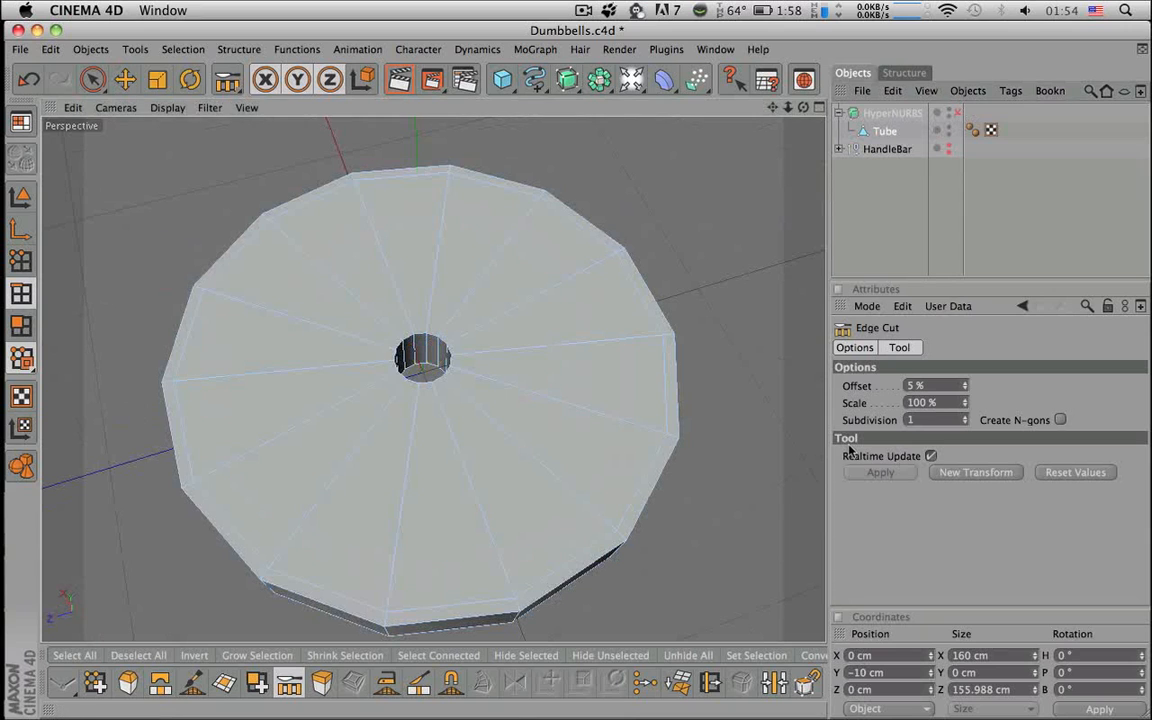
- Ring-select the top spoke edges and Edge Cut them, previewing the result with smoothing
{"action": "key", "text": "v"}
{"action": "mouse_move", "coordinate": [607, 398]}
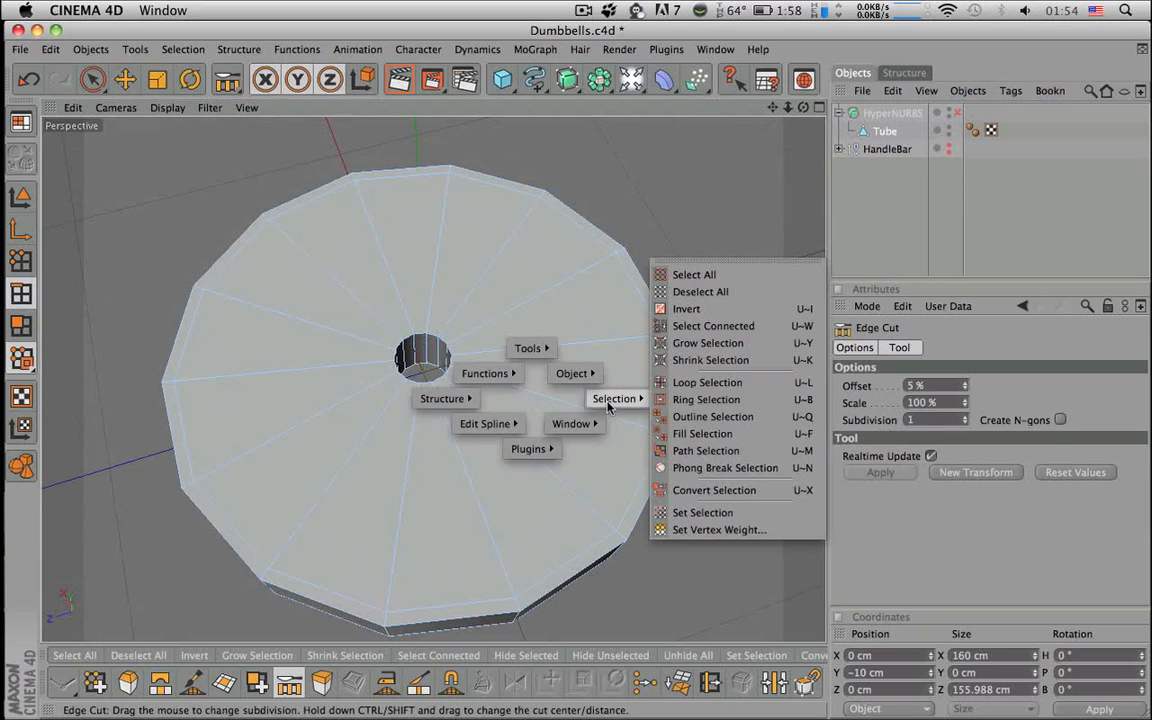
{"action": "left_click", "coordinate": [694, 398]}
{"action": "left_click", "coordinate": [586, 398]}
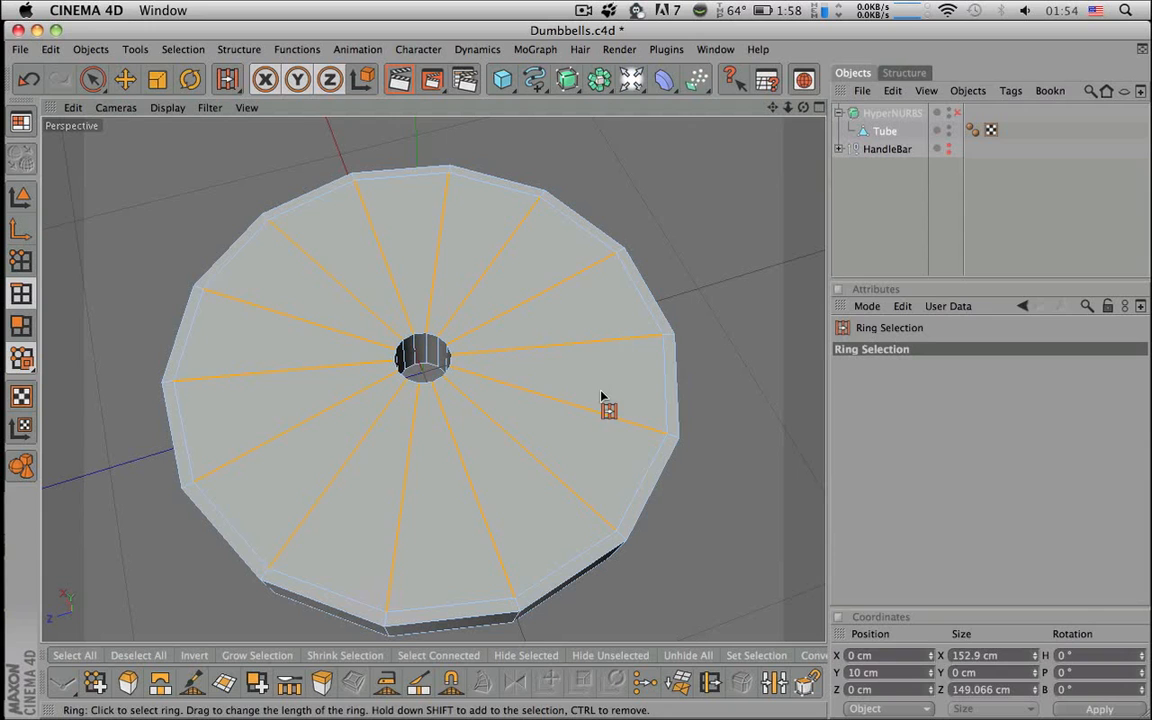
{"action": "left_click", "coordinate": [295, 692]}
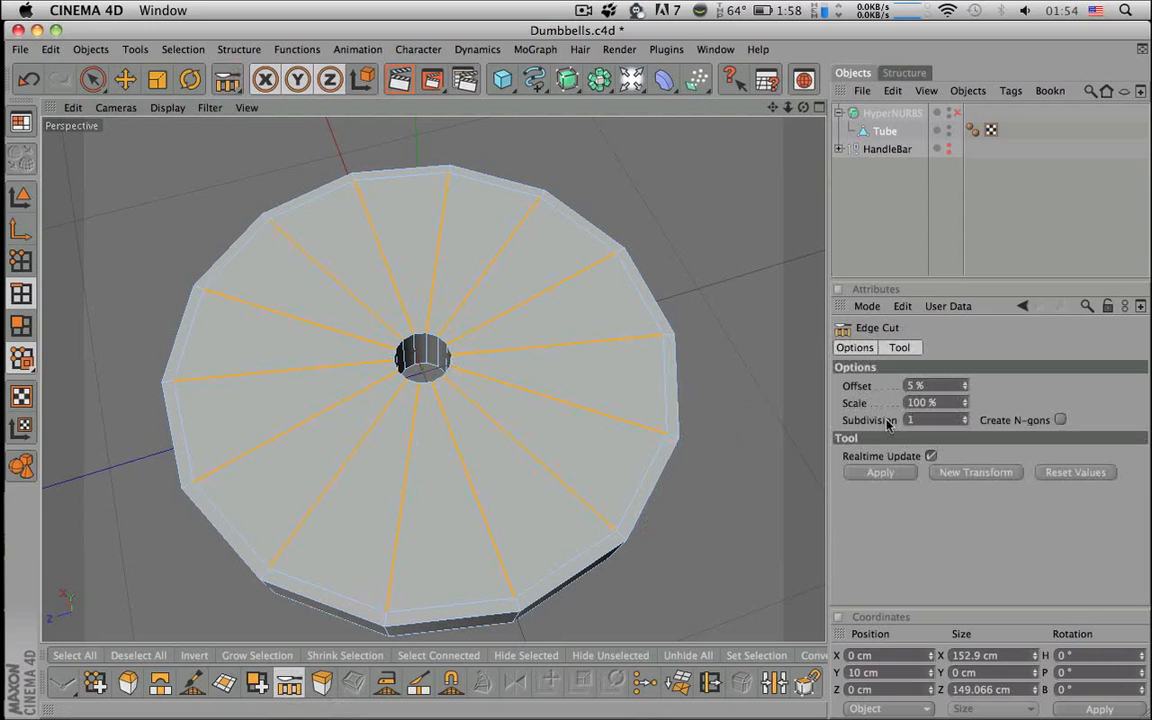
{"action": "mouse_move", "coordinate": [586, 455]}
{"action": "left_mouse_down", "text": "alt"}
{"action": "mouse_move", "coordinate": [576, 482]}
{"action": "mouse_move", "coordinate": [566, 345]}
{"action": "mouse_move", "coordinate": [590, 450]}
{"action": "left_mouse_up", "text": "alt"}
{"action": "key", "text": "q"}
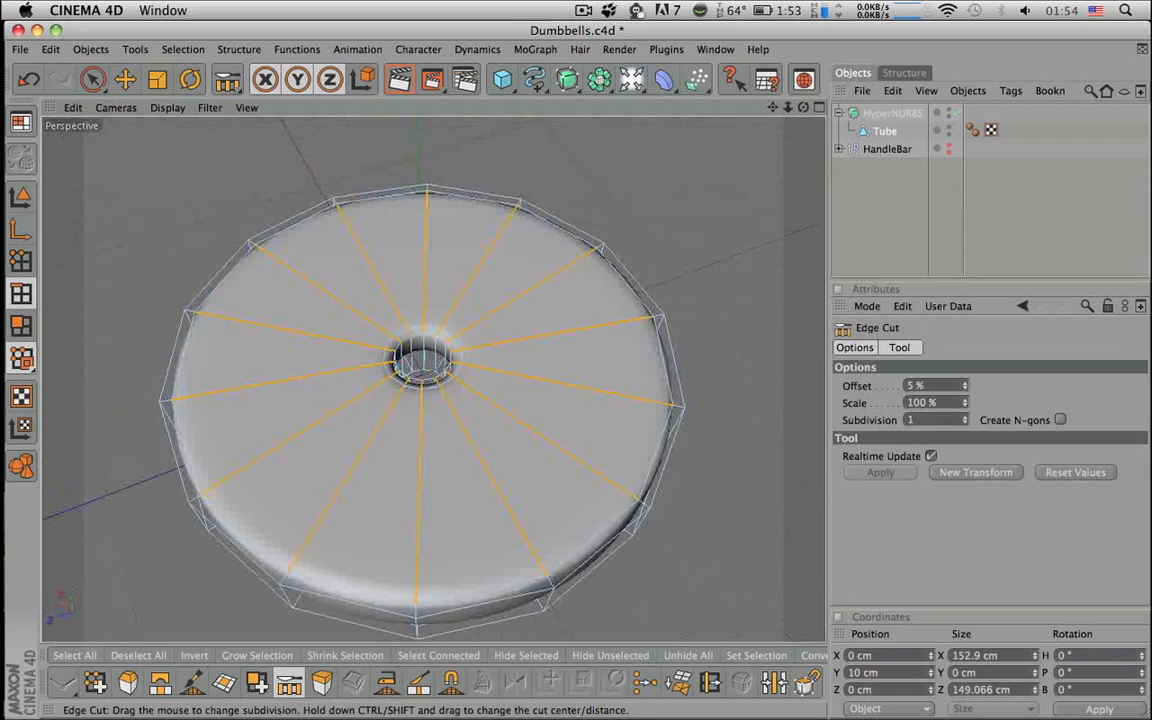
{"action": "key", "text": "q"}
{"action": "left_click_drag", "start_coordinate": [768, 383], "coordinate": [747, 158], "text": "alt"}
- Edge Cut the underside spoke ring at 95% offset and turn HyperNURBS smoothing on
{"action": "key", "text": "v"}
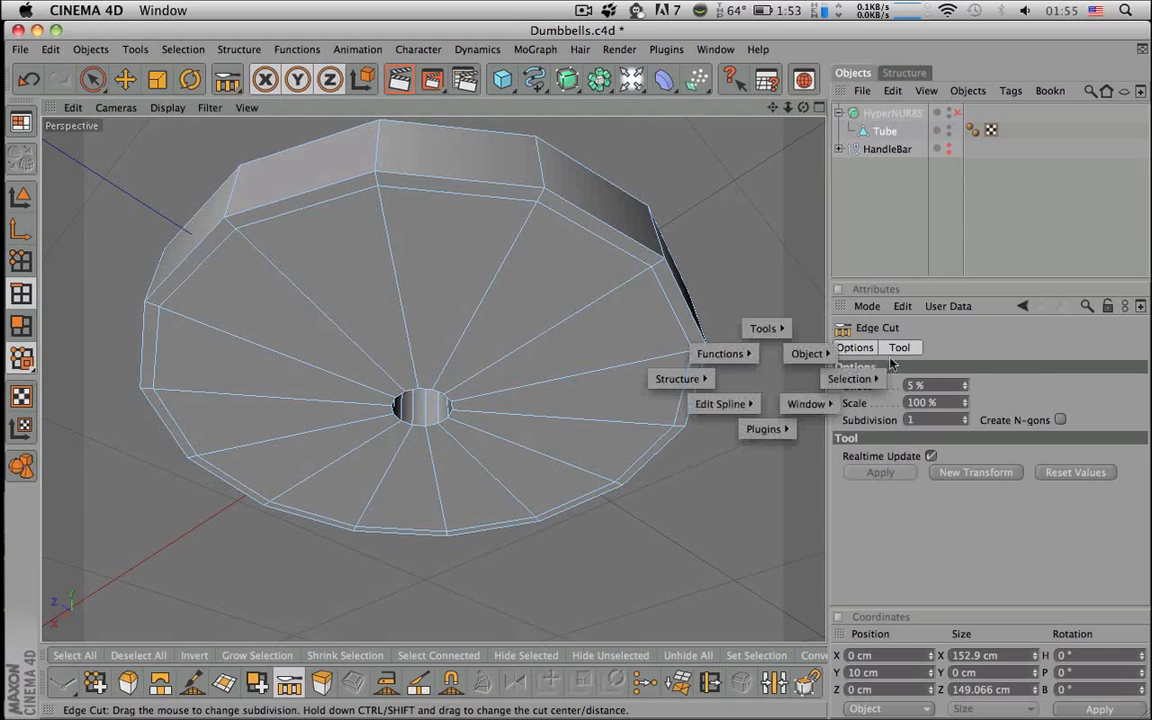
{"action": "mouse_move", "coordinate": [850, 378]}
{"action": "left_click", "coordinate": [884, 441]}
{"action": "left_click", "coordinate": [695, 355]}
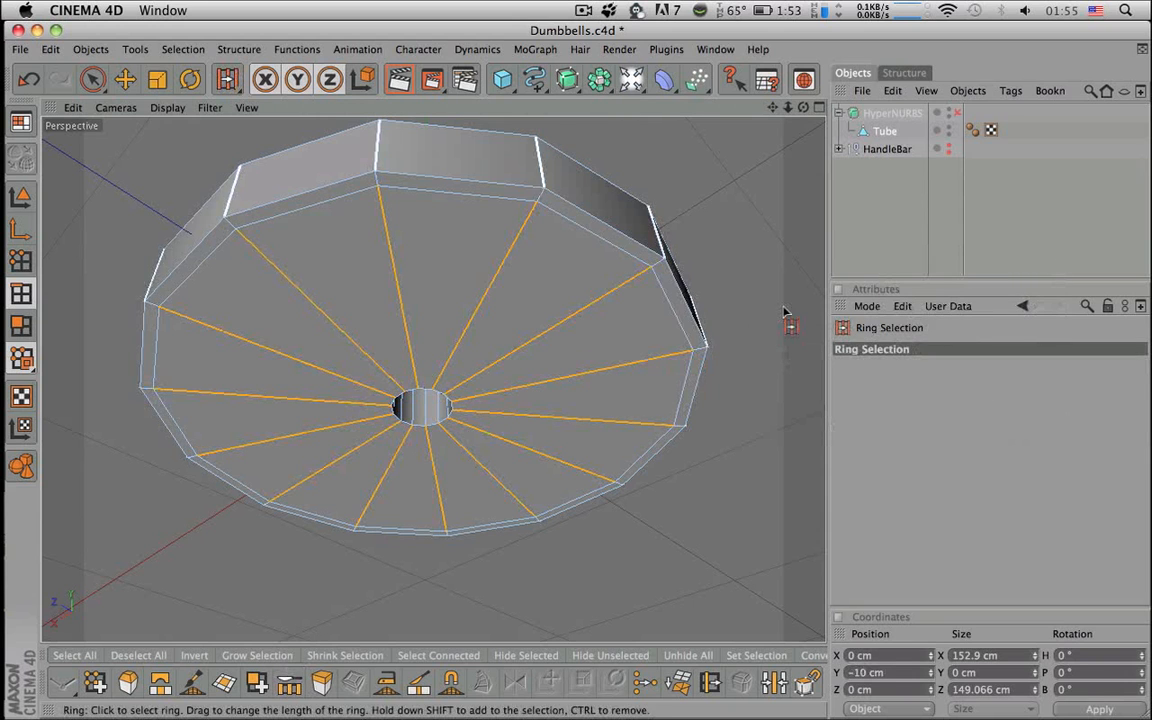
{"action": "left_click", "coordinate": [289, 682]}
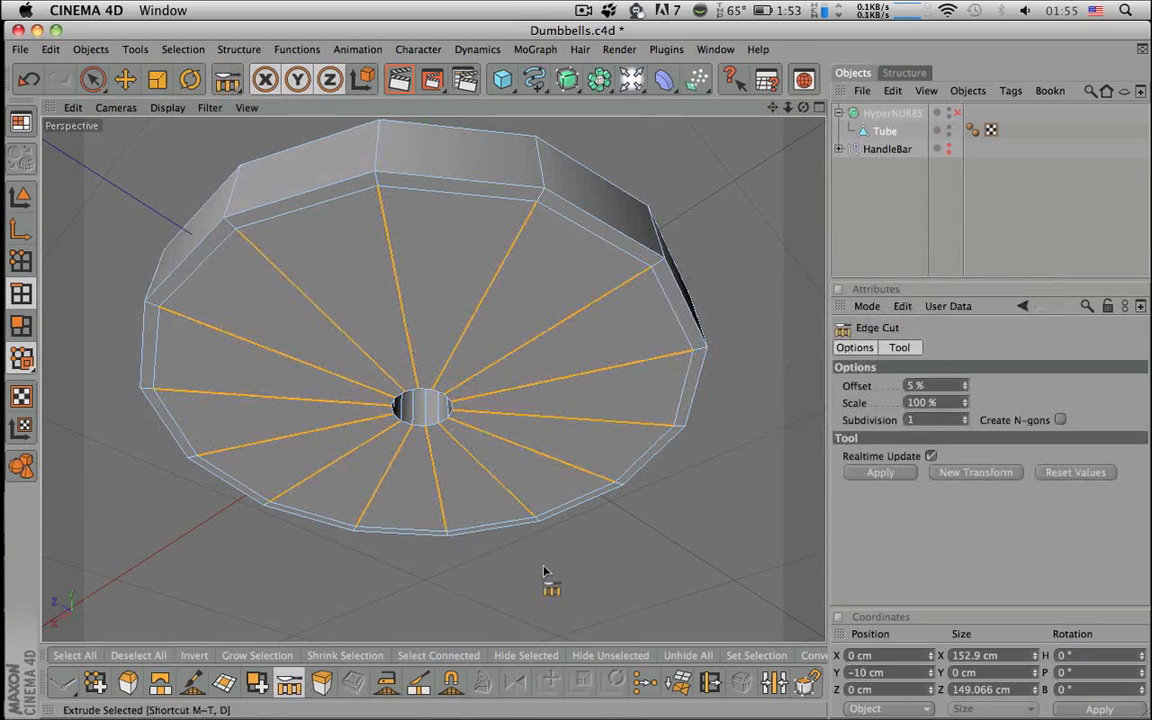
{"action": "left_click", "coordinate": [908, 386]}
{"action": "type", "text": "9"}
{"action": "key", "text": "Return"}
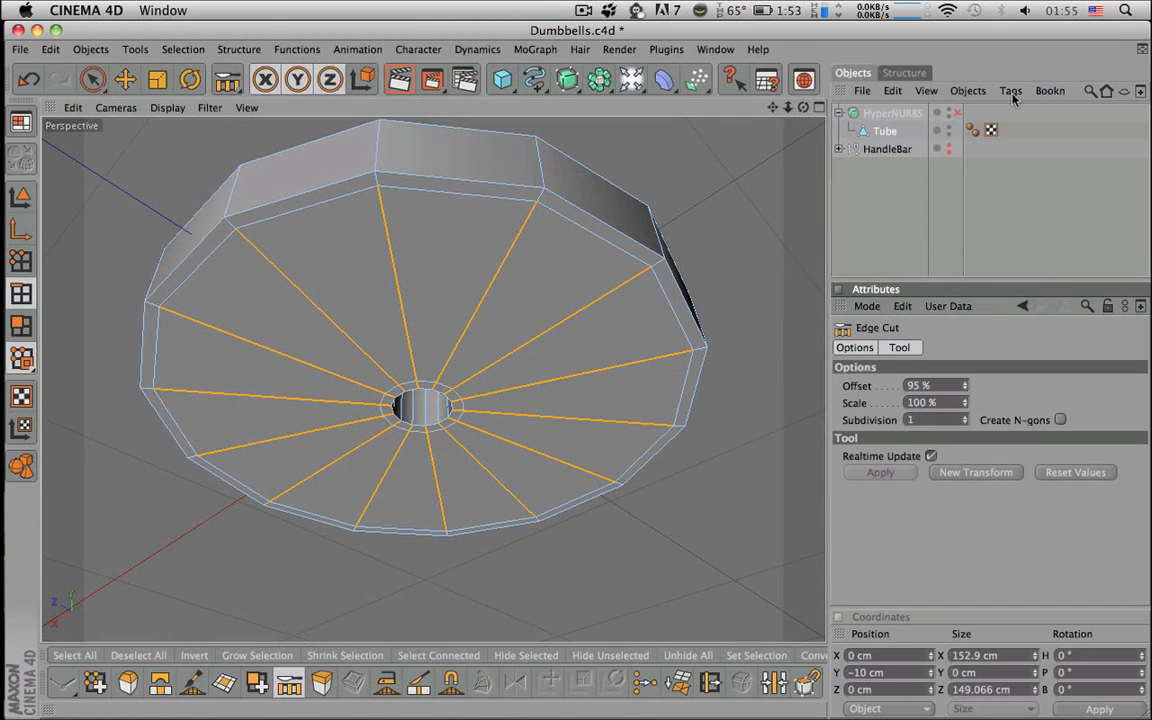
{"action": "key", "text": "q"}
{"action": "key", "text": "space"}
{"action": "left_click", "coordinate": [852, 215]}
{"action": "mouse_move", "coordinate": [669, 357]}
{"action": "left_mouse_down", "text": "alt"}
{"action": "mouse_move", "coordinate": [662, 445]}
{"action": "mouse_move", "coordinate": [620, 590]}
{"action": "mouse_move", "coordinate": [605, 530]}
{"action": "mouse_move", "coordinate": [643, 388]}
{"action": "mouse_move", "coordinate": [635, 490]}
{"action": "left_mouse_up", "text": "alt"}
{"action": "scroll", "coordinate": [643, 388], "scroll_direction": "down", "scroll_amount": 5}
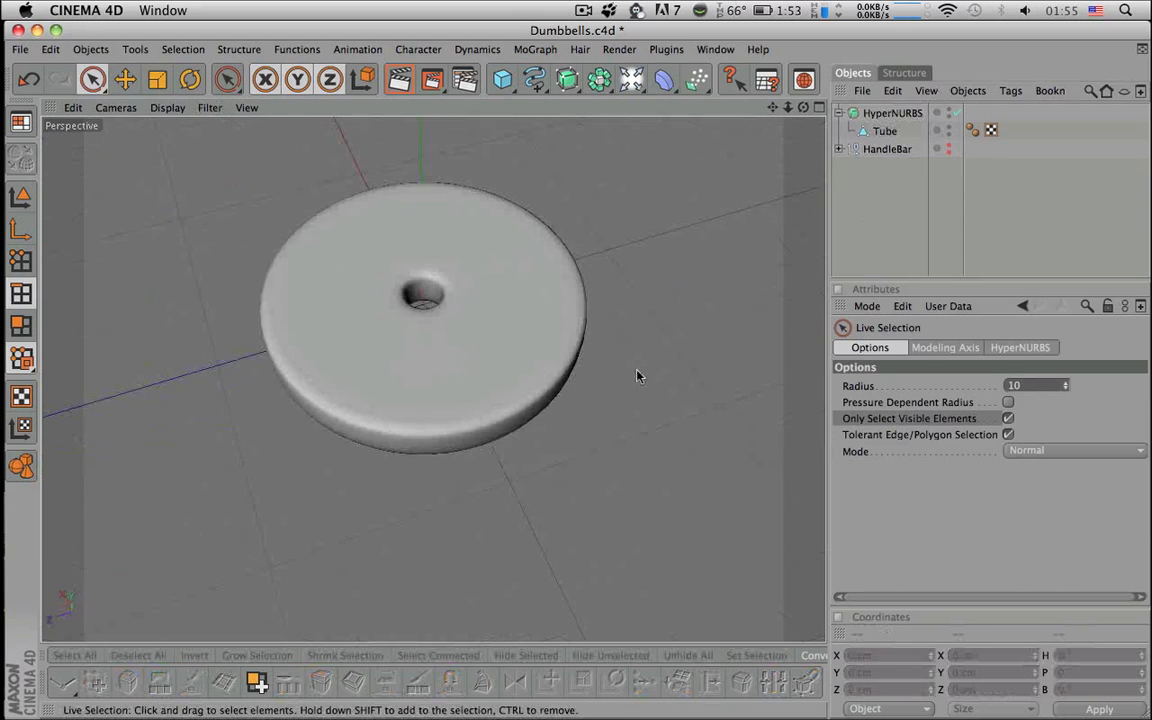
- Show the HandleBar through the plate's hole to check the fit, then hide it again
{"action": "left_click", "coordinate": [949, 146]}
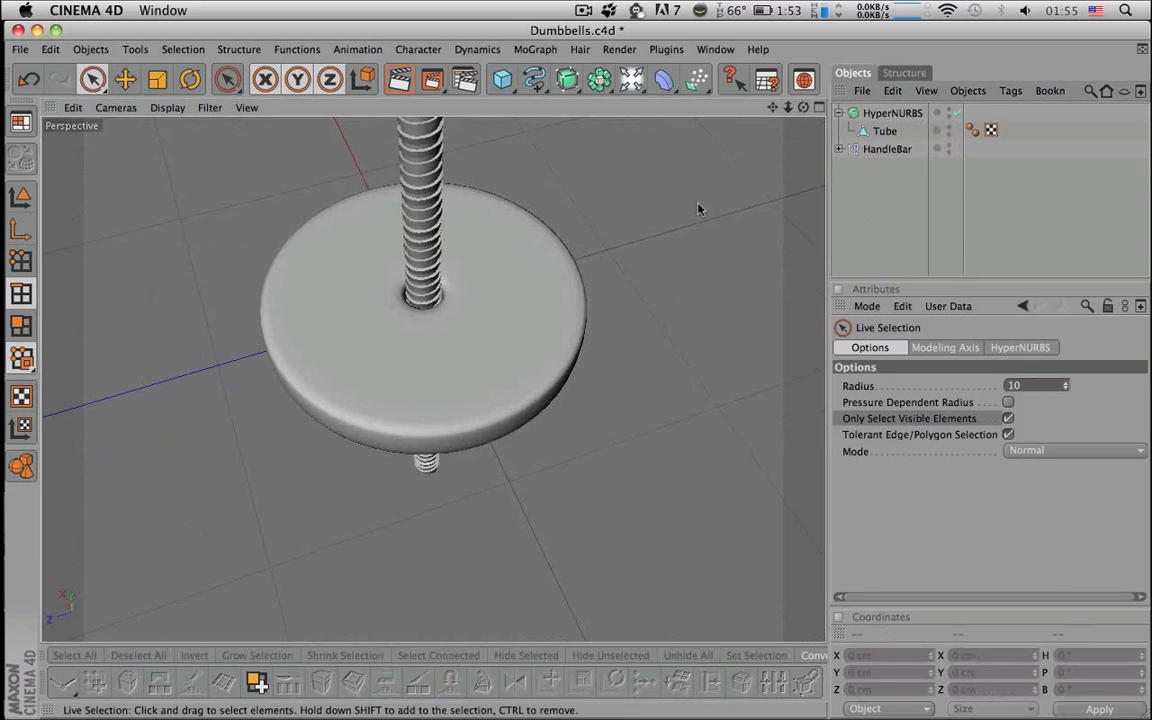
{"action": "scroll", "coordinate": [699, 208], "scroll_direction": "down", "scroll_amount": 6}
{"action": "mouse_move", "coordinate": [699, 208]}
{"action": "left_mouse_down", "text": "alt"}
{"action": "mouse_move", "coordinate": [680, 90]}
{"action": "mouse_move", "coordinate": [700, 215]}
{"action": "left_mouse_up", "text": "alt"}
{"action": "left_click", "coordinate": [949, 149]}
{"action": "left_click", "coordinate": [949, 149]}
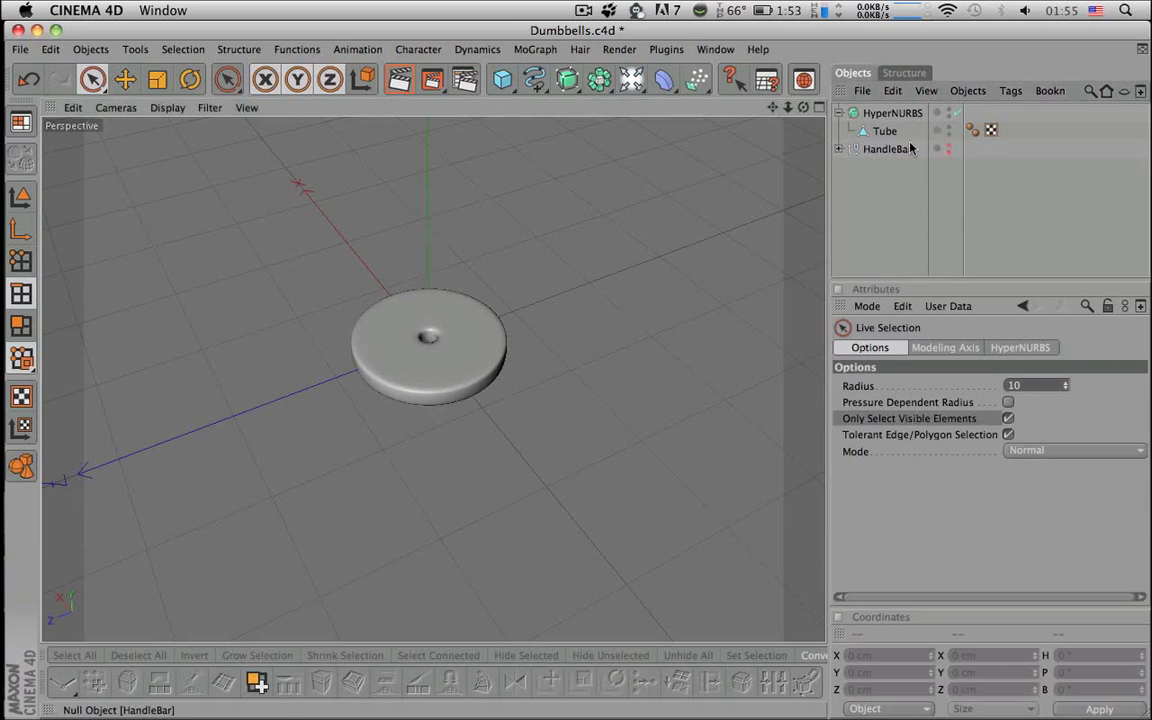
- Select HyperNURBS and switch smoothing off to reveal the faceted tube
{"action": "left_click", "coordinate": [890, 114]}
{"action": "scroll", "coordinate": [568, 362], "scroll_direction": "up", "scroll_amount": 3}
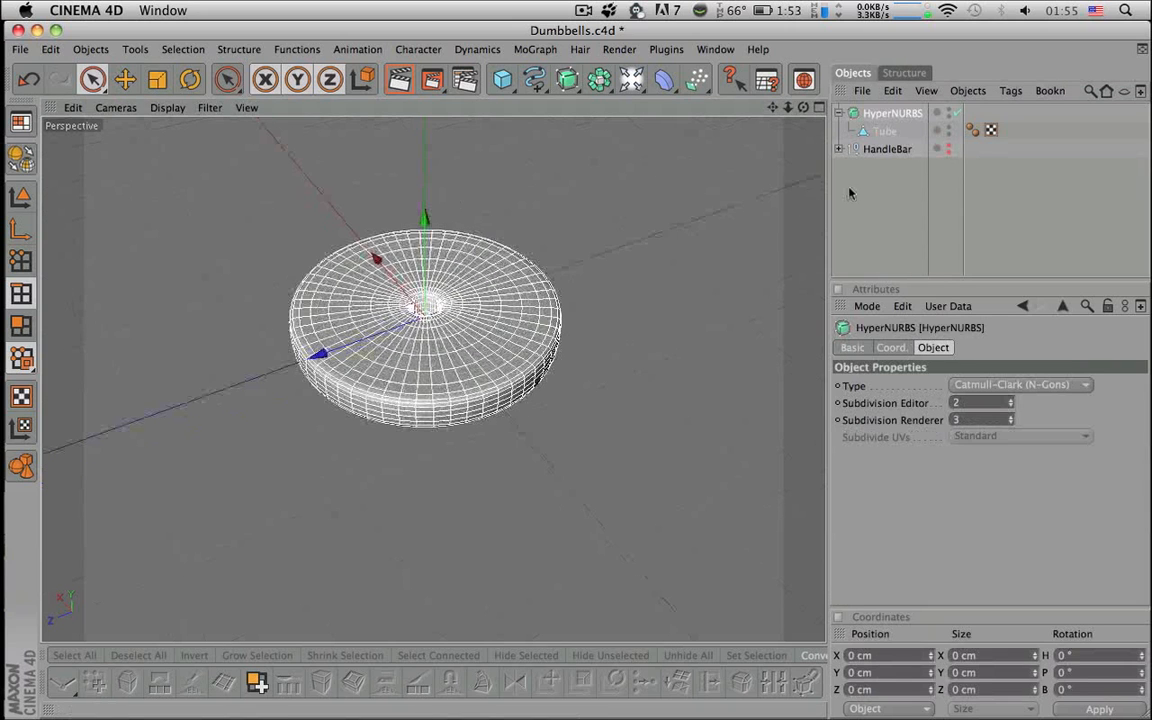
{"action": "key", "text": "q"}
{"action": "scroll", "coordinate": [645, 275], "scroll_direction": "up", "scroll_amount": 5}
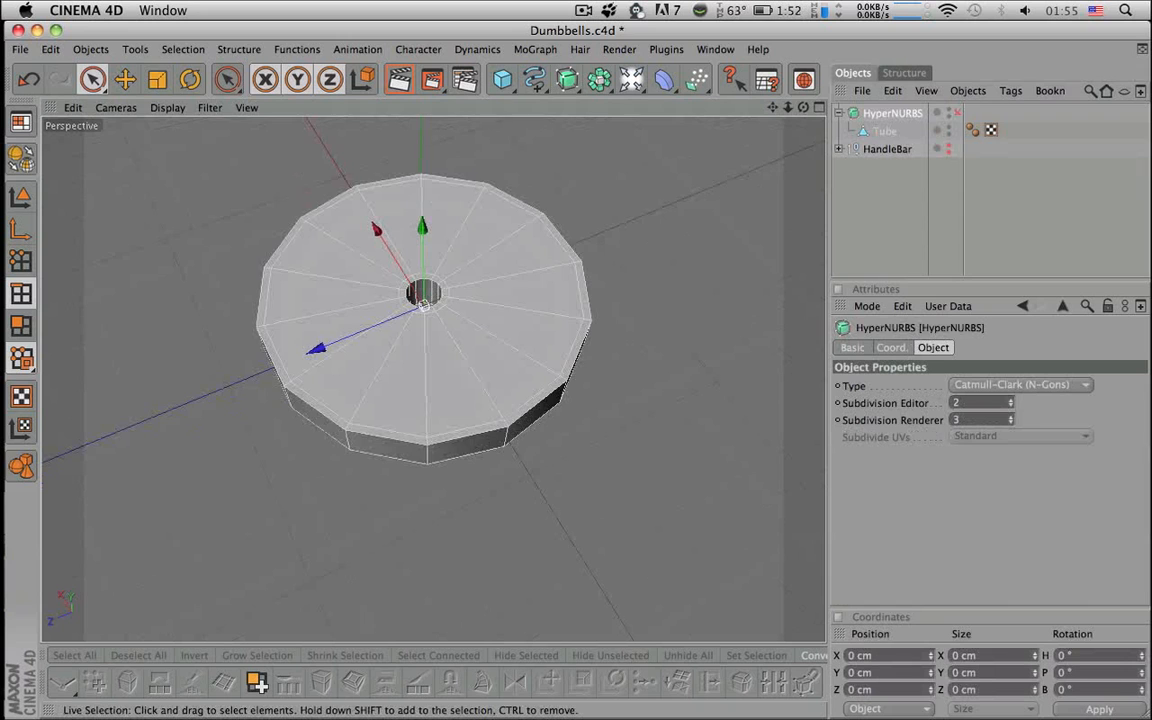
{"action": "left_click_drag", "start_coordinate": [645, 275], "coordinate": [648, 183], "text": "alt"}
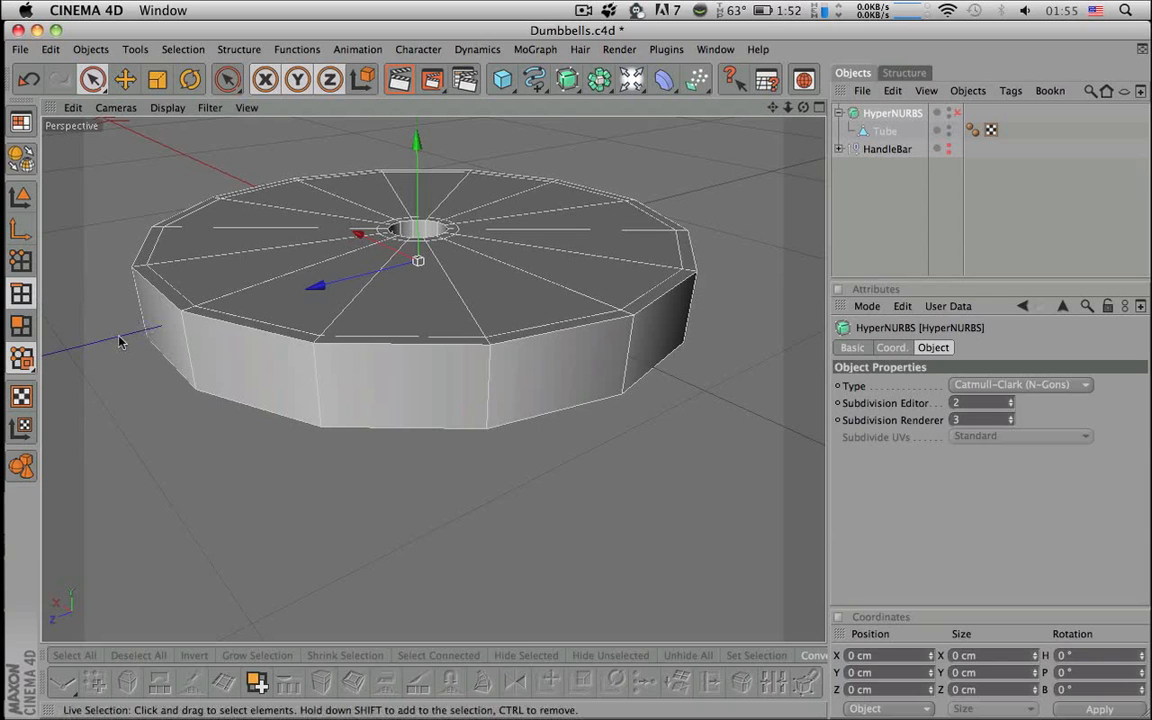
- Ring-select the Tube's vertical rim edges and Edge Cut them at 50% offset
{"action": "left_click", "coordinate": [884, 131]}
{"action": "key", "text": "v"}
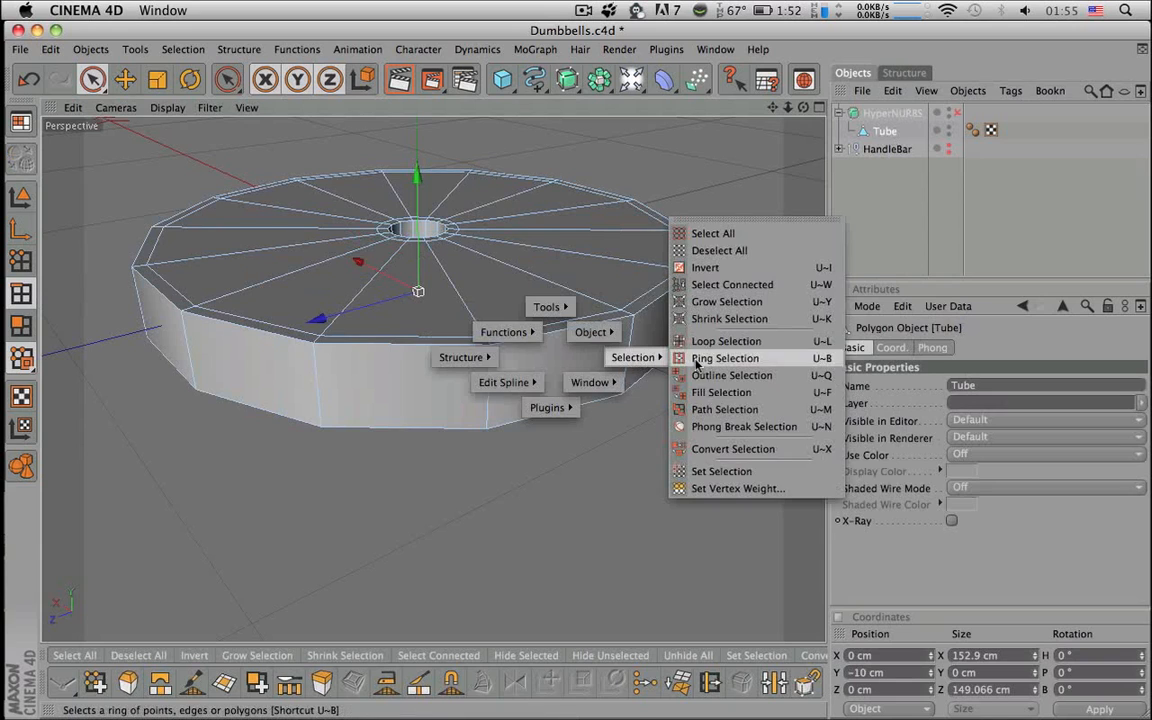
{"action": "left_click", "coordinate": [700, 358]}
{"action": "left_click", "coordinate": [634, 358]}
{"action": "left_click_drag", "start_coordinate": [634, 358], "coordinate": [432, 527], "text": "alt"}
{"action": "left_click", "coordinate": [288, 688]}
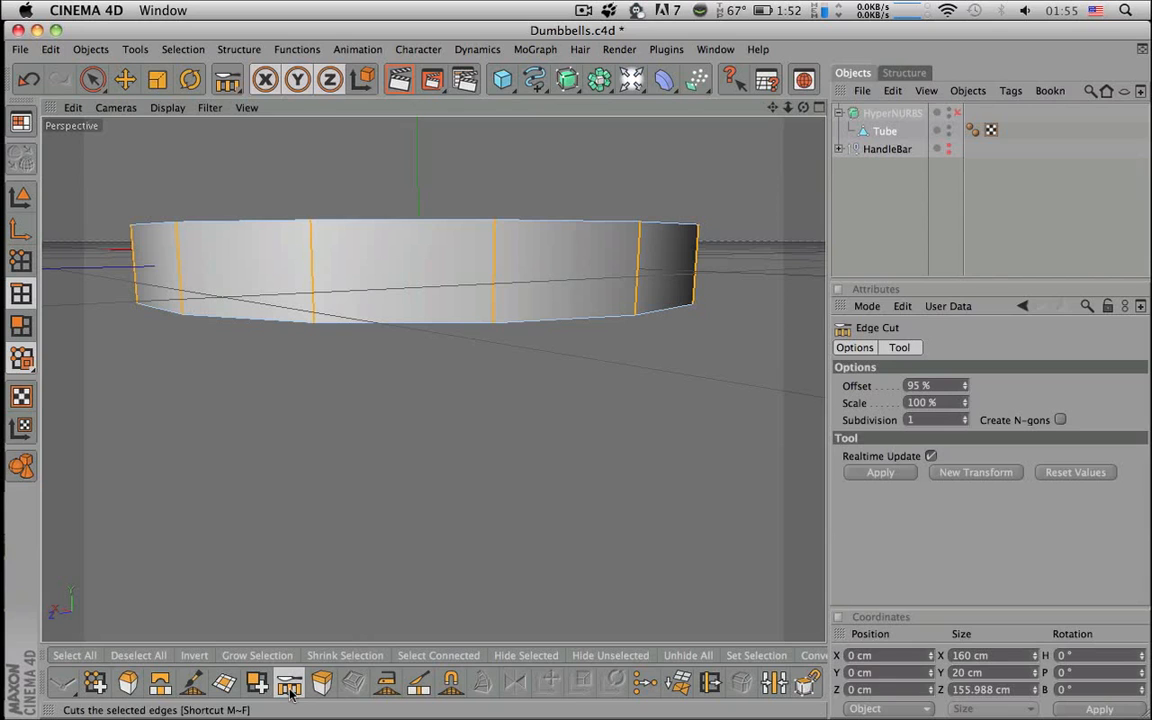
{"action": "type", "text": "50"}
{"action": "left_click", "coordinate": [880, 474]}
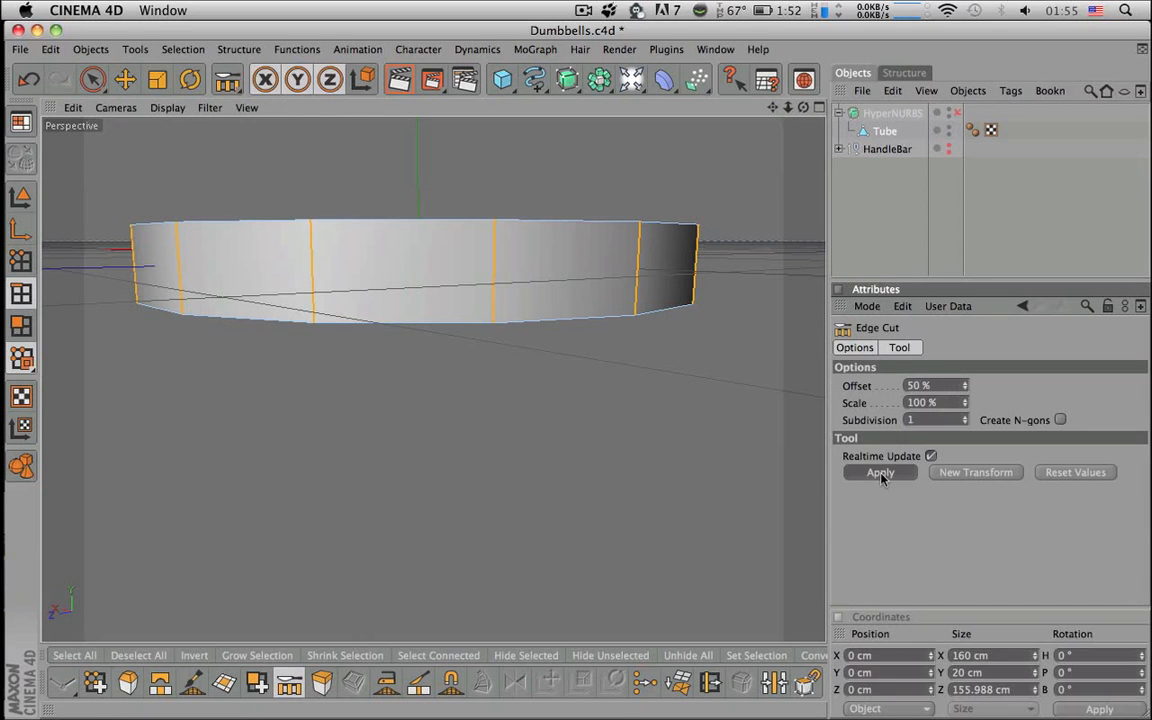
{"action": "left_click_drag", "start_coordinate": [571, 462], "coordinate": [620, 560], "text": "alt"}
{"action": "key", "text": "q"}
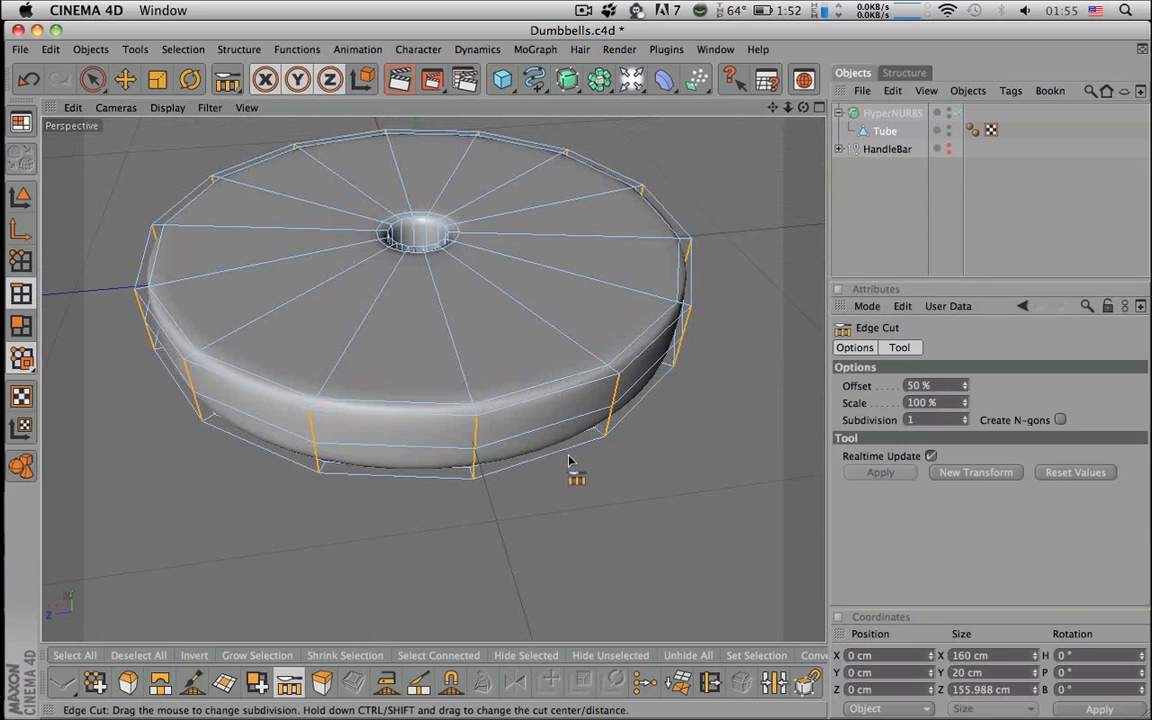
{"action": "key", "text": "q"}
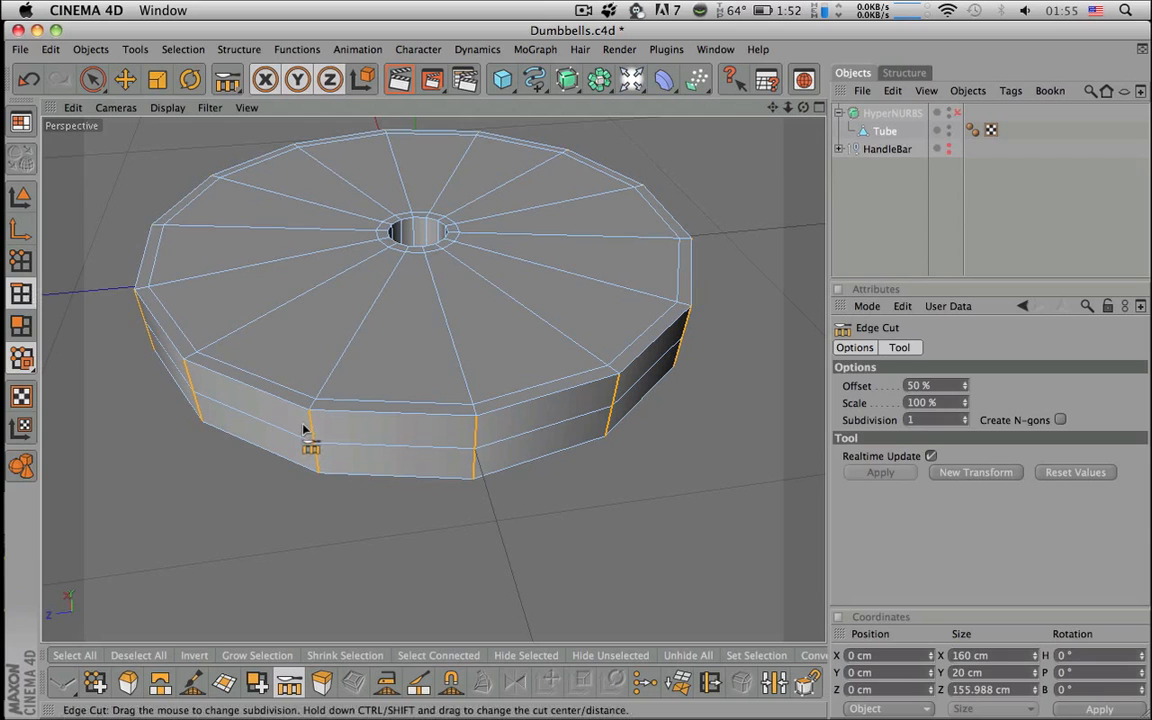
- Loop-select the middle rim edge loop and scale it slightly outward in the Top view
{"action": "key", "text": "v"}
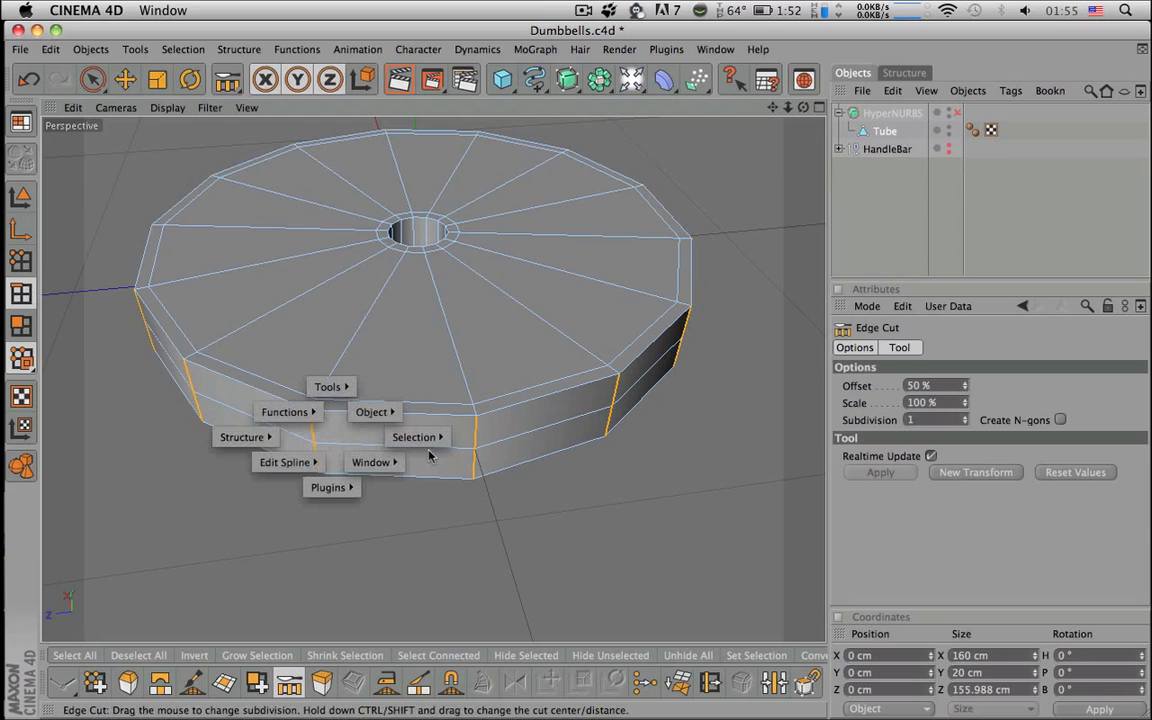
{"action": "mouse_move", "coordinate": [420, 437]}
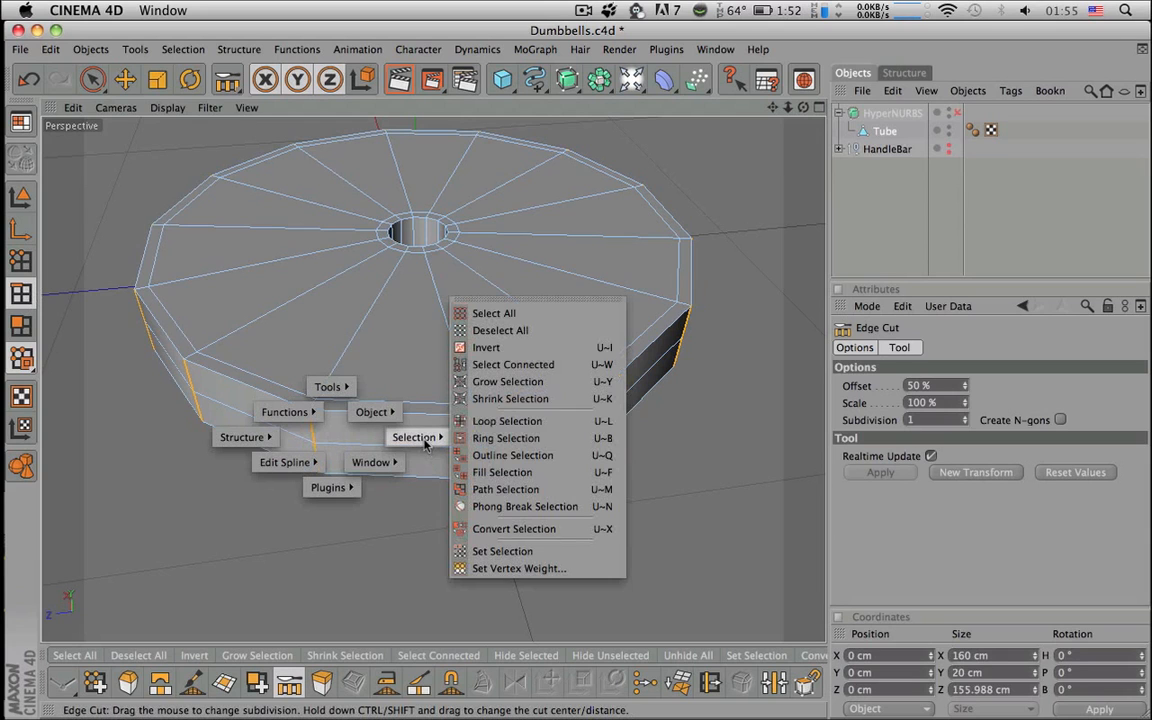
{"action": "left_click", "coordinate": [541, 425]}
{"action": "left_click", "coordinate": [534, 437]}
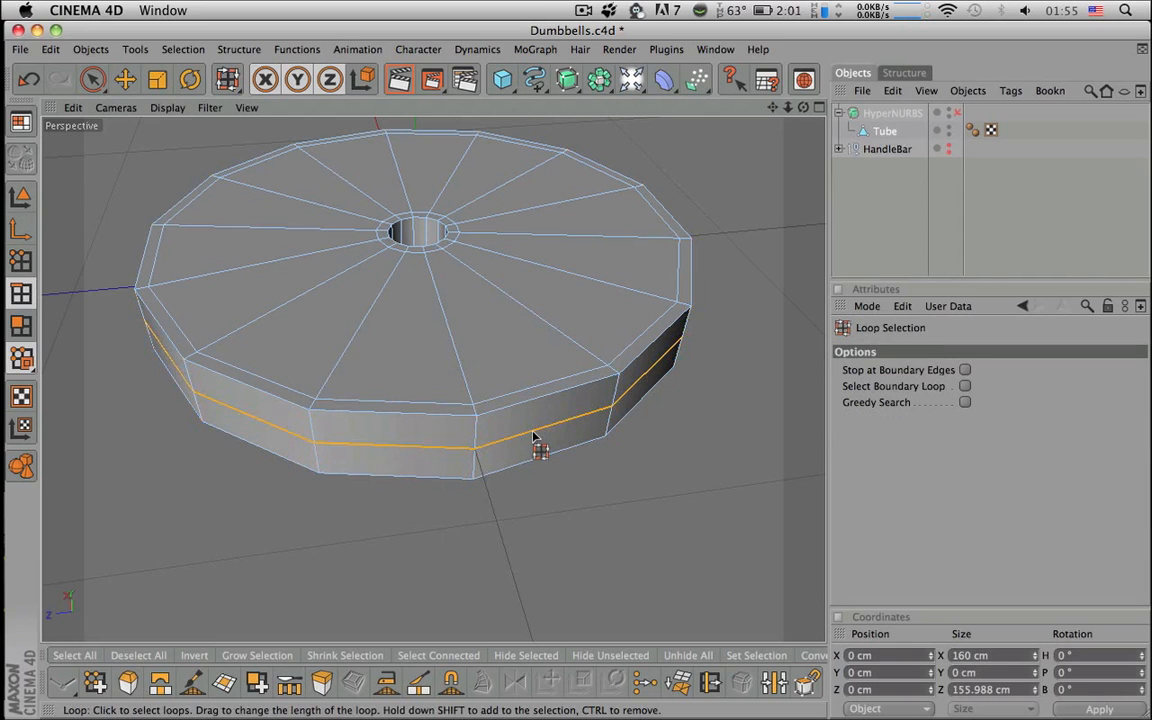
{"action": "left_click_drag", "start_coordinate": [534, 436], "coordinate": [487, 484], "text": "alt"}
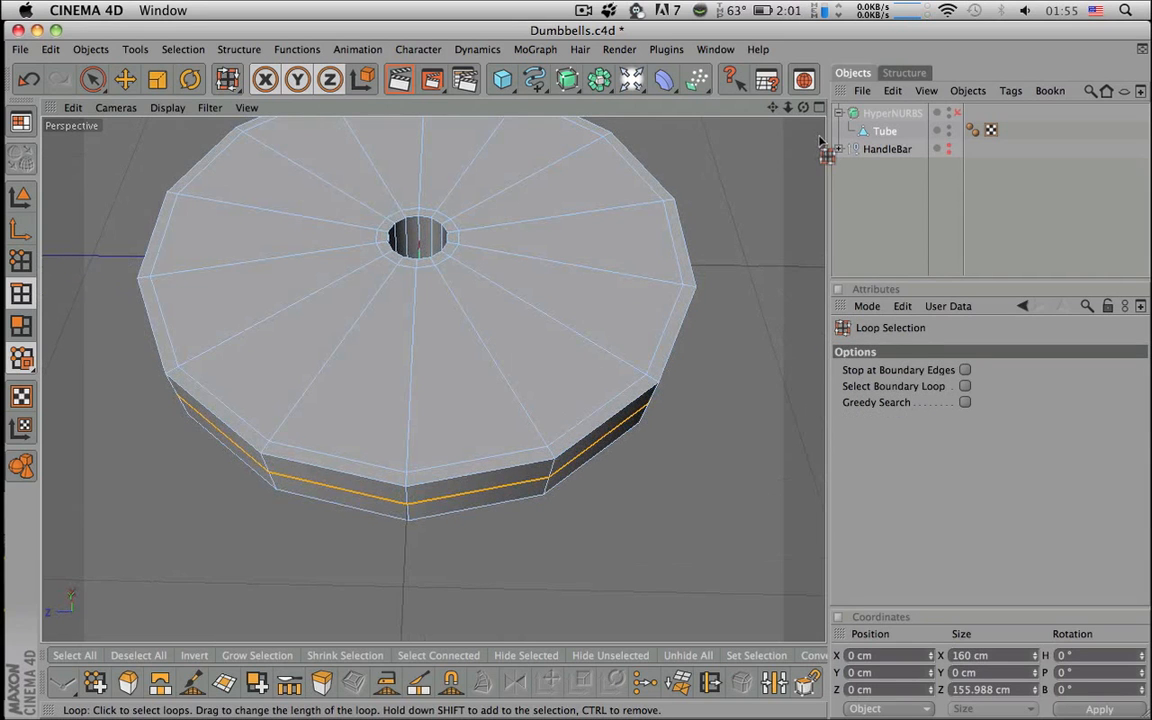
{"action": "middle_click", "coordinate": [745, 135]}
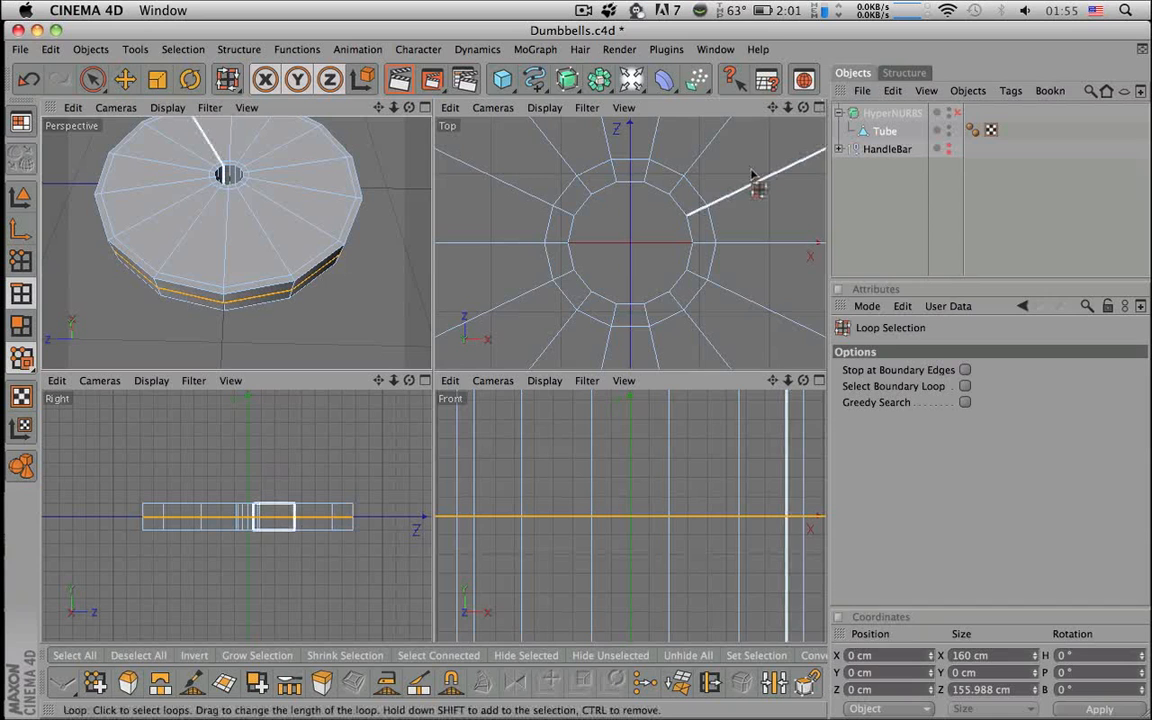
{"action": "scroll", "coordinate": [765, 180], "scroll_direction": "down", "scroll_amount": 5}
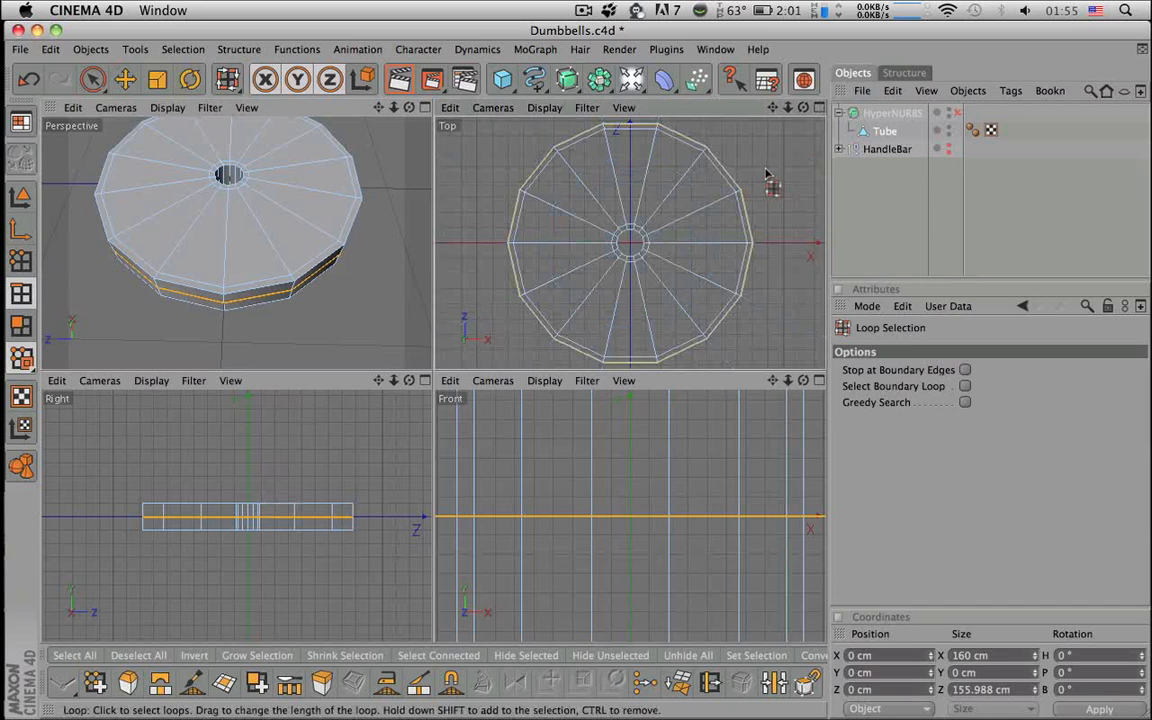
{"action": "left_click", "coordinate": [819, 108]}
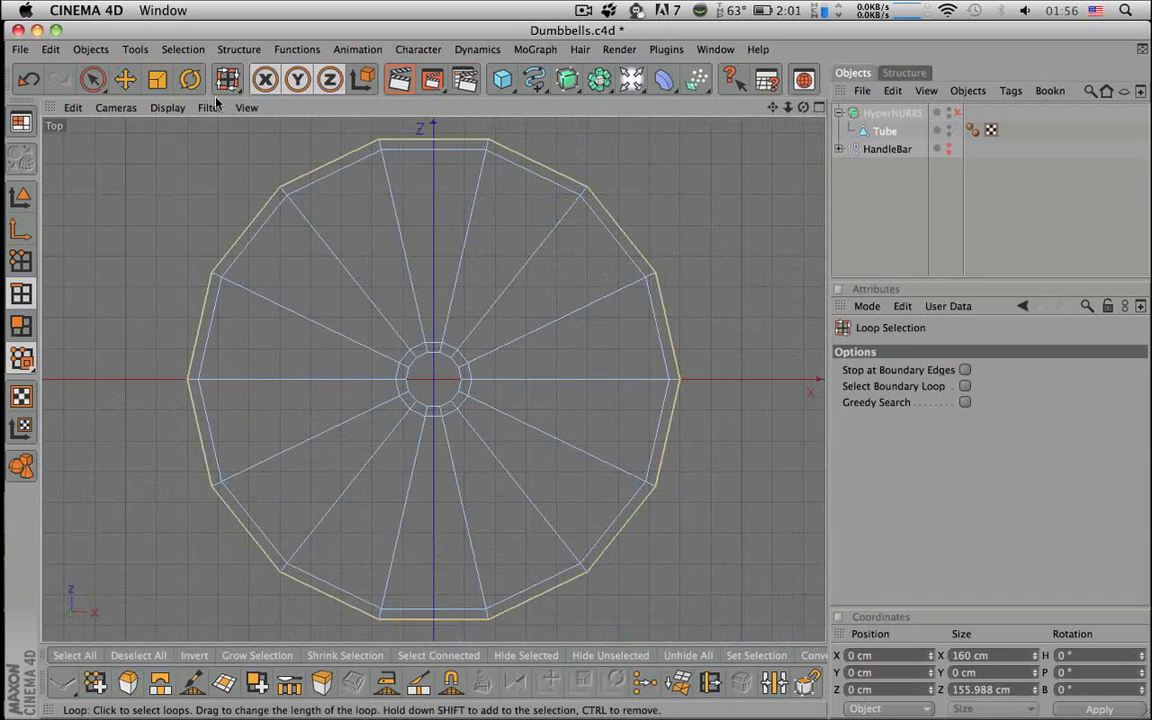
{"action": "left_click", "coordinate": [157, 81]}
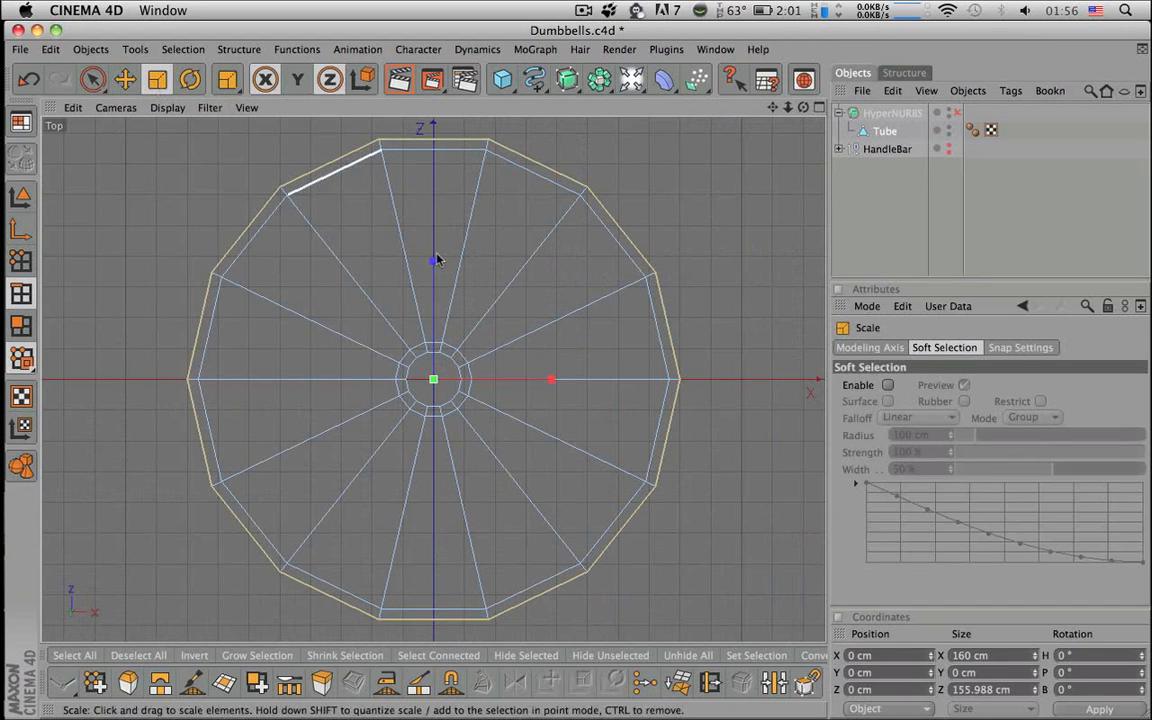
{"action": "left_click_drag", "start_coordinate": [433, 380], "coordinate": [435, 384]}
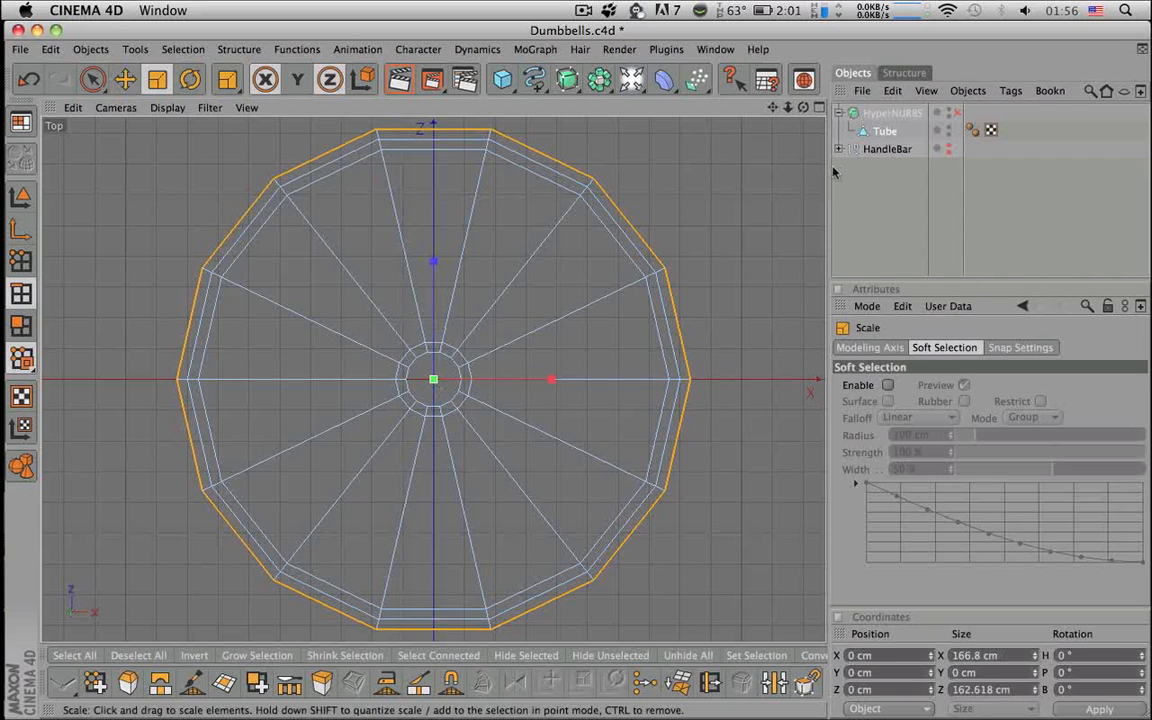
- Redo the outward scale of the rim loop in Perspective and turn HyperNURBS smoothing back on
{"action": "left_click", "coordinate": [819, 107]}
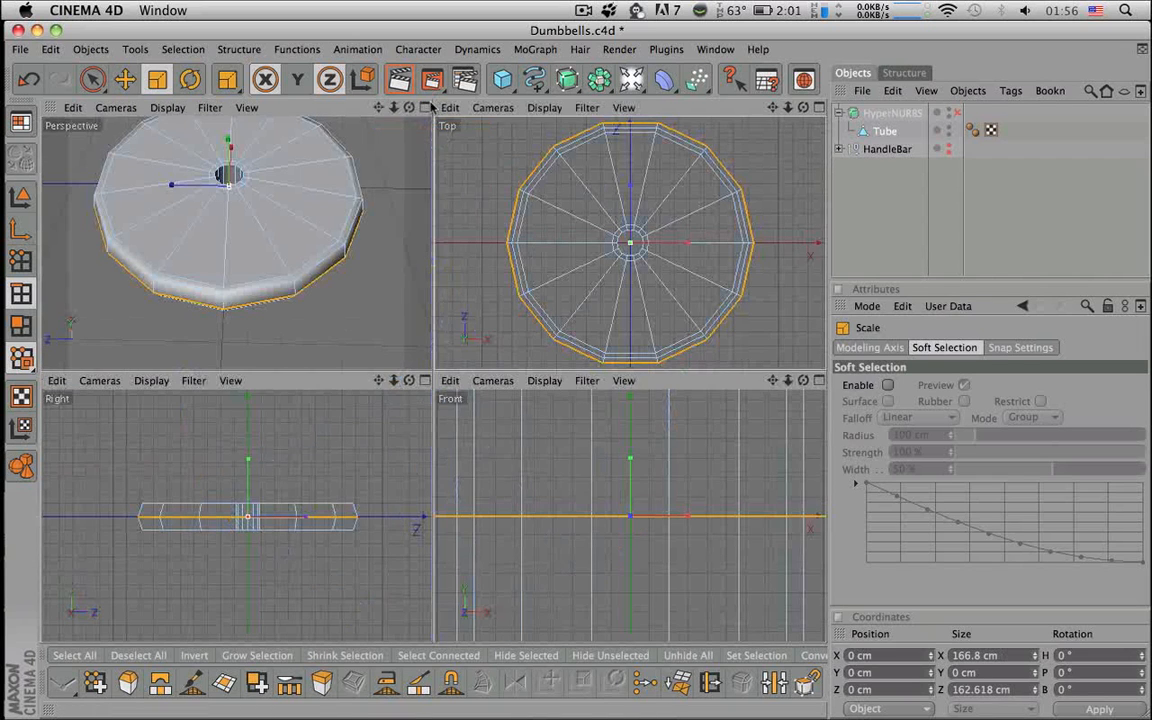
{"action": "left_click", "coordinate": [425, 107]}
{"action": "left_click_drag", "start_coordinate": [440, 177], "coordinate": [385, 132], "text": "alt"}
{"action": "key", "text": "super+z"}
{"action": "mouse_move", "coordinate": [423, 266]}
{"action": "left_mouse_down"}
{"action": "mouse_move", "coordinate": [423, 312]}
{"action": "mouse_move", "coordinate": [427, 291]}
{"action": "left_mouse_up"}
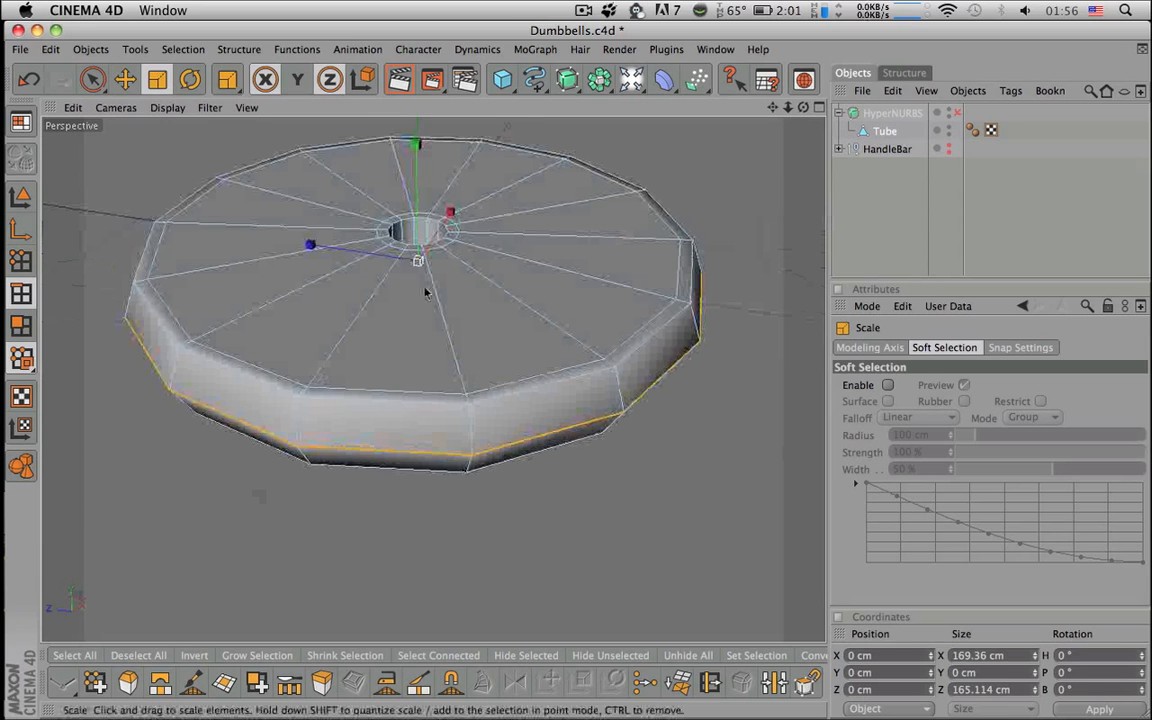
{"action": "left_click", "coordinate": [957, 113]}
{"action": "left_click", "coordinate": [957, 113]}
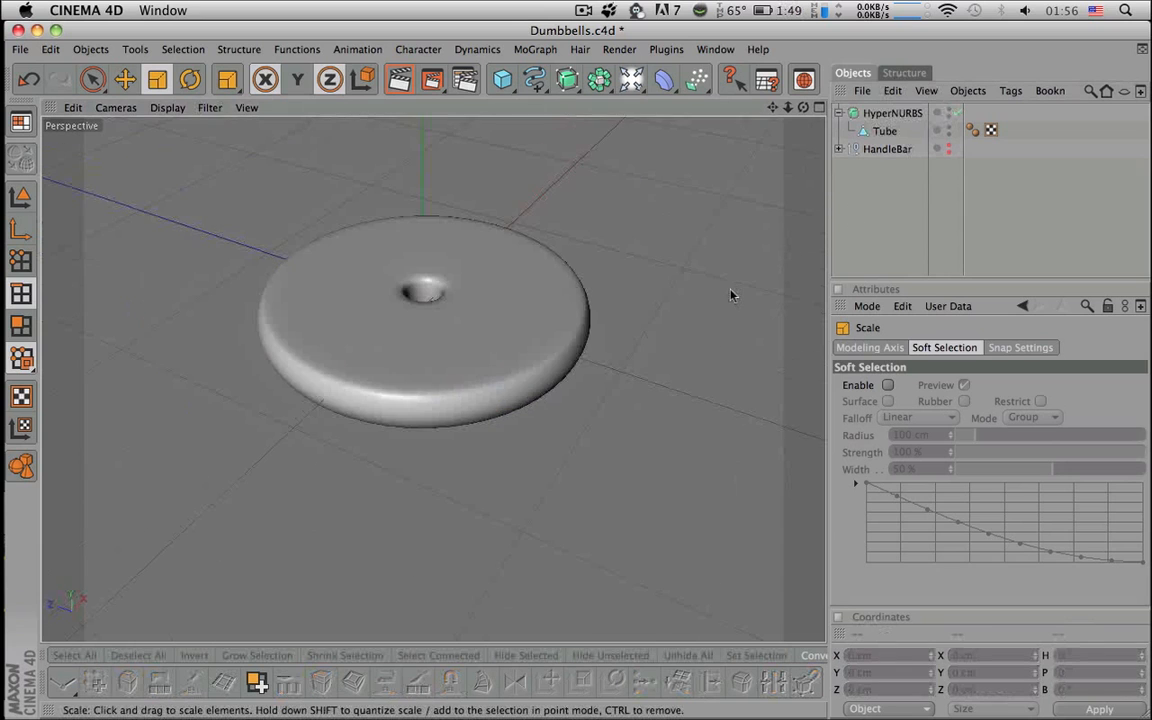
{"action": "left_click_drag", "start_coordinate": [730, 295], "coordinate": [850, 296], "text": "alt"}
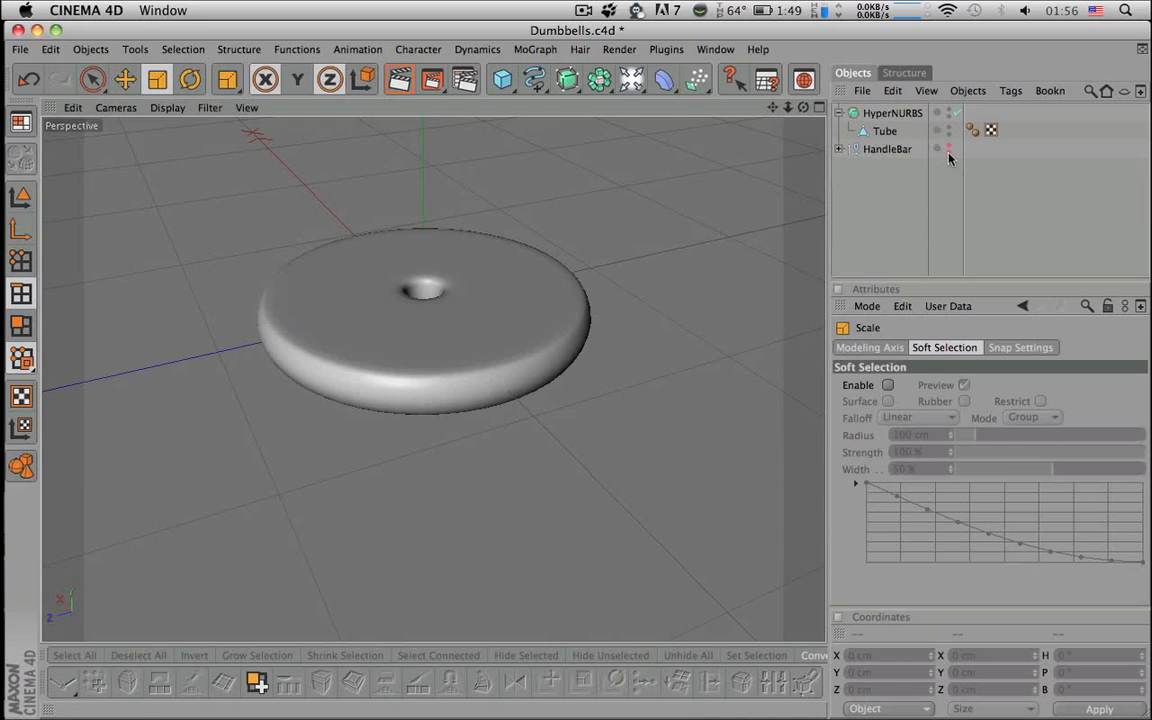
- Select the Tube and scale it up slightly
{"action": "left_click", "coordinate": [884, 131]}
{"action": "mouse_move", "coordinate": [435, 306]}
{"action": "left_mouse_down"}
{"action": "mouse_move", "coordinate": [480, 306]}
{"action": "mouse_move", "coordinate": [445, 300]}
{"action": "left_mouse_up"}
{"action": "left_click", "coordinate": [836, 243]}
{"action": "left_click_drag", "start_coordinate": [780, 250], "coordinate": [750, 290], "text": "alt"}
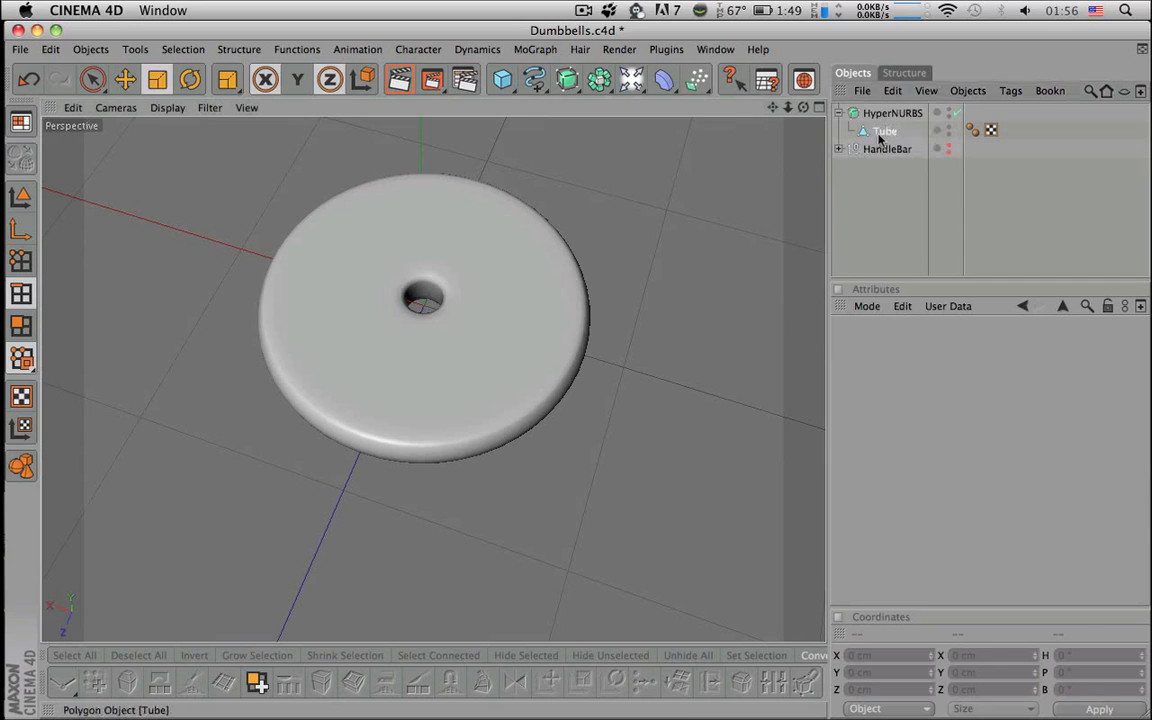
- Switch the Tube to Edges mode and turn off HyperNURBS smoothing to expose the faceted mesh
{"action": "left_click", "coordinate": [882, 131]}
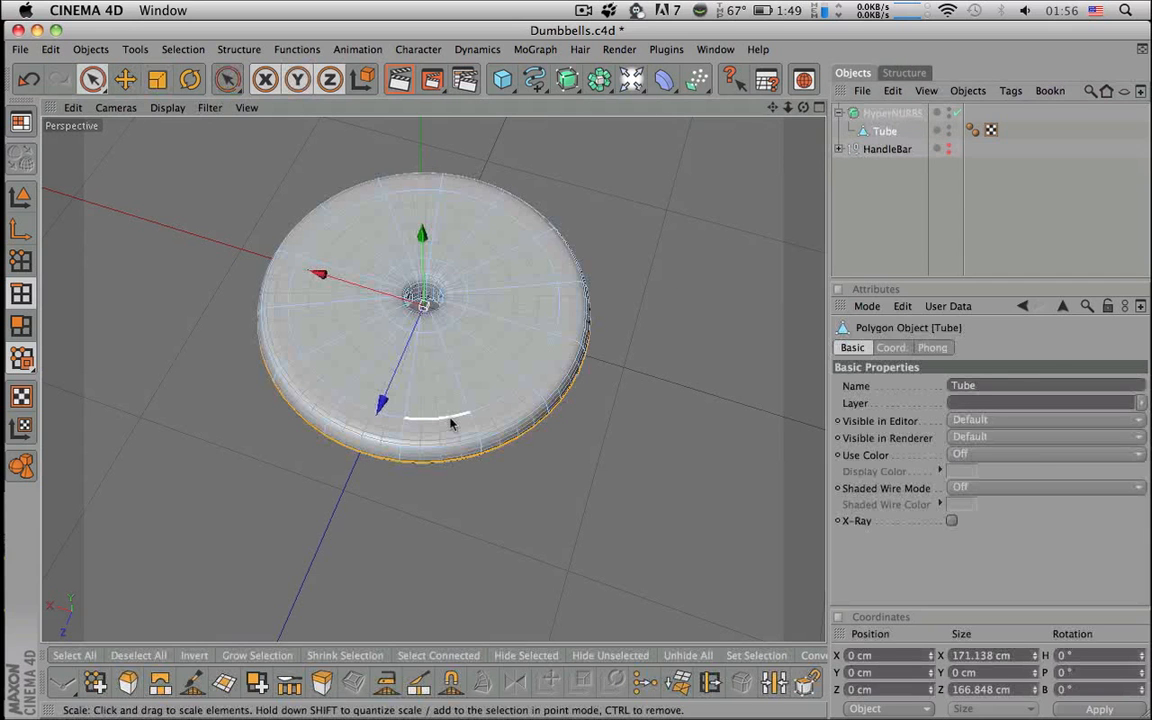
{"action": "key", "text": "9"}
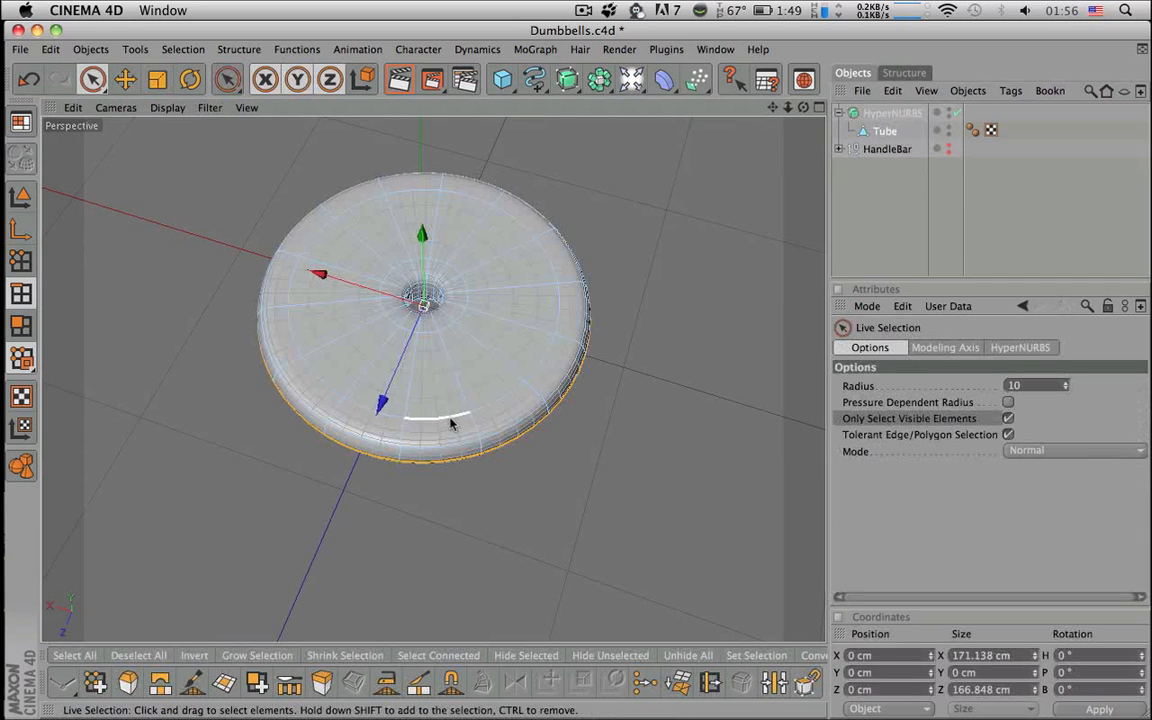
{"action": "left_click", "coordinate": [21, 325]}
{"action": "left_click", "coordinate": [957, 113]}
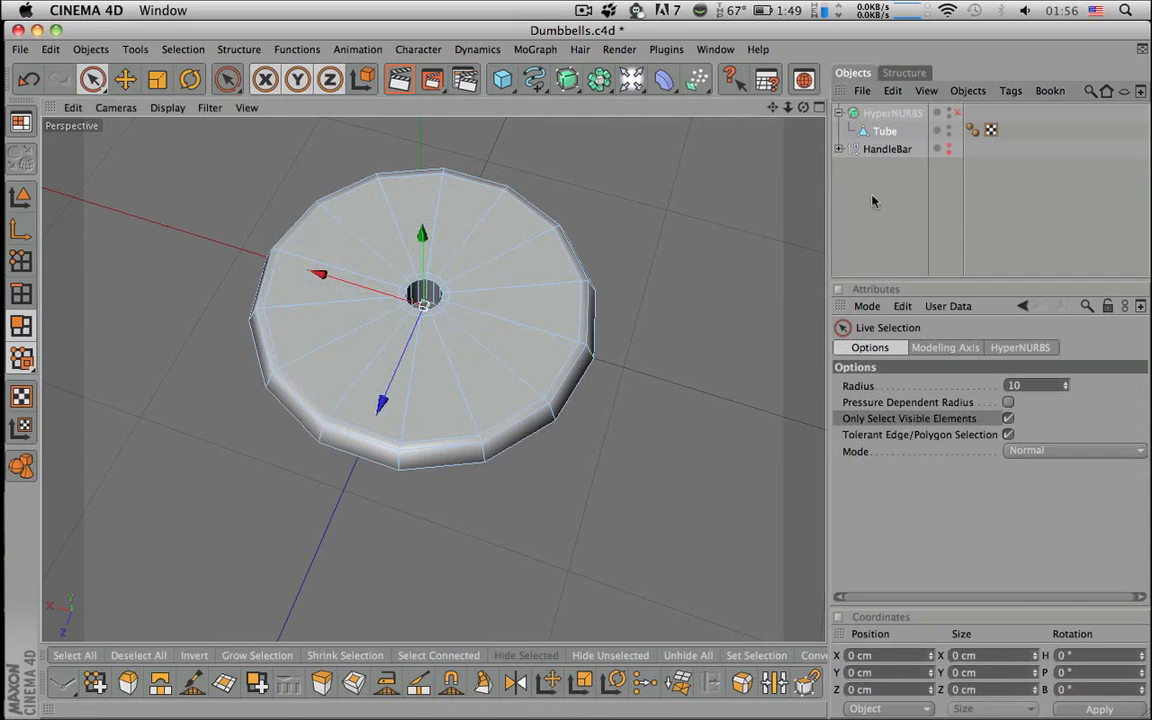
{"action": "left_click", "coordinate": [490, 378]}
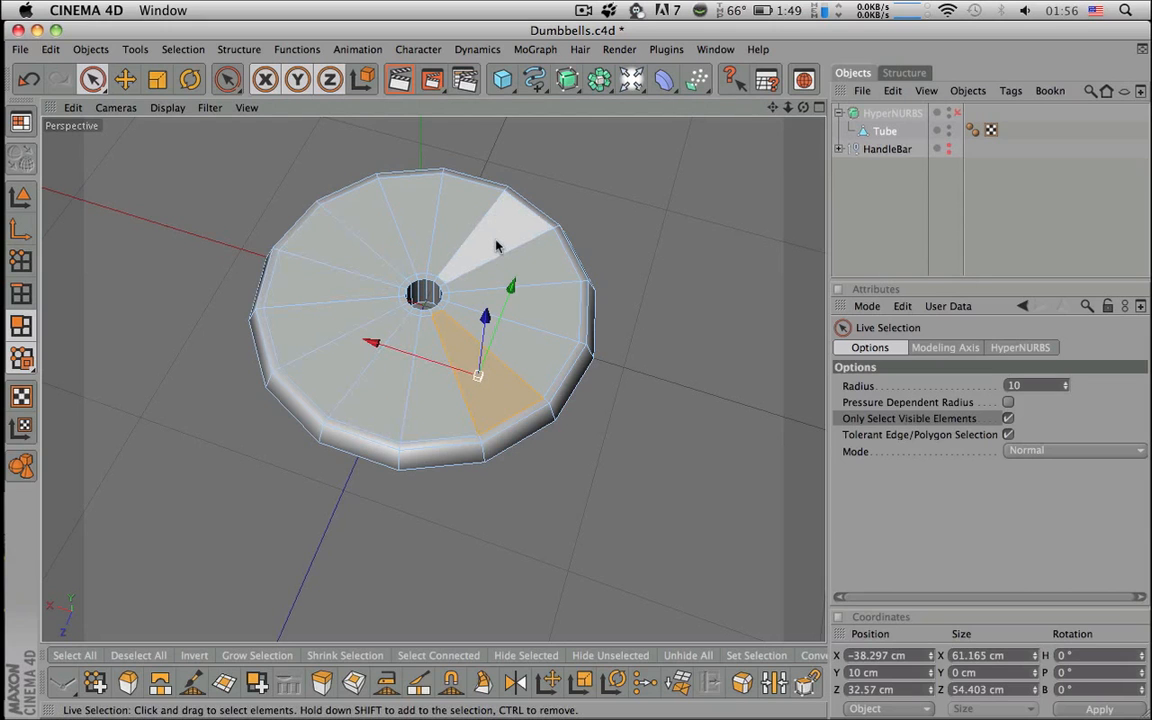
{"action": "left_click", "coordinate": [21, 293]}
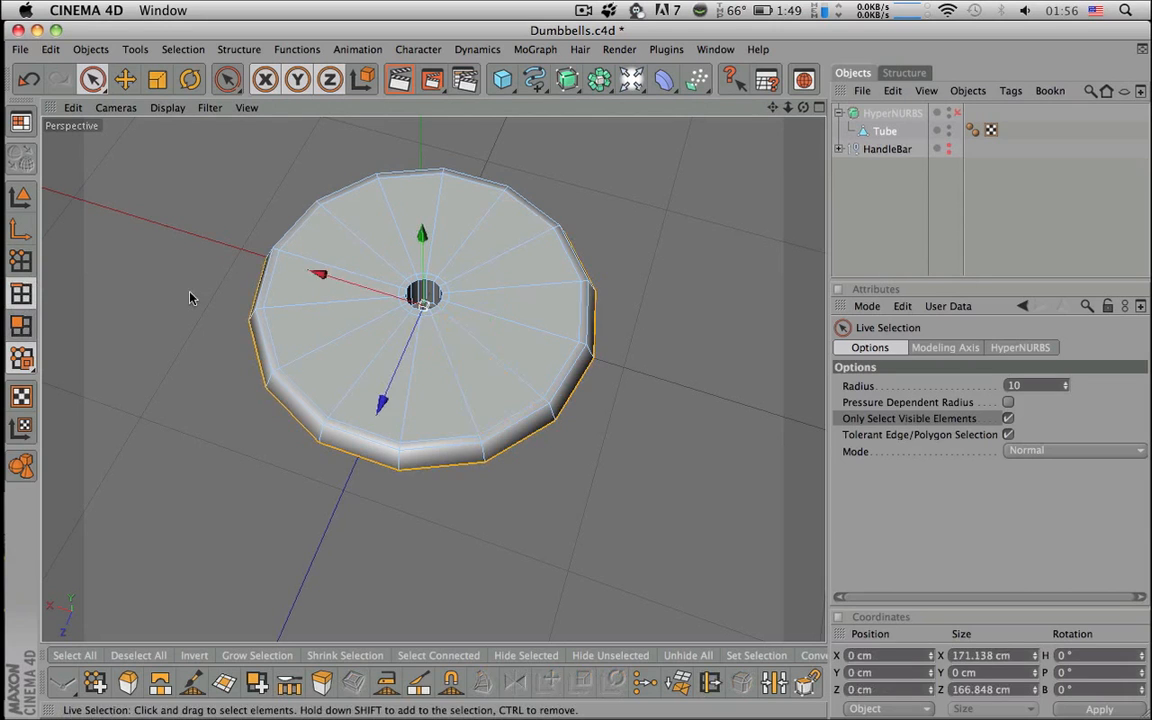
- Ring-select the top face's radial edges and Edge Cut them with 2 subdivisions
{"action": "key", "text": "v"}
{"action": "mouse_move", "coordinate": [580, 388]}
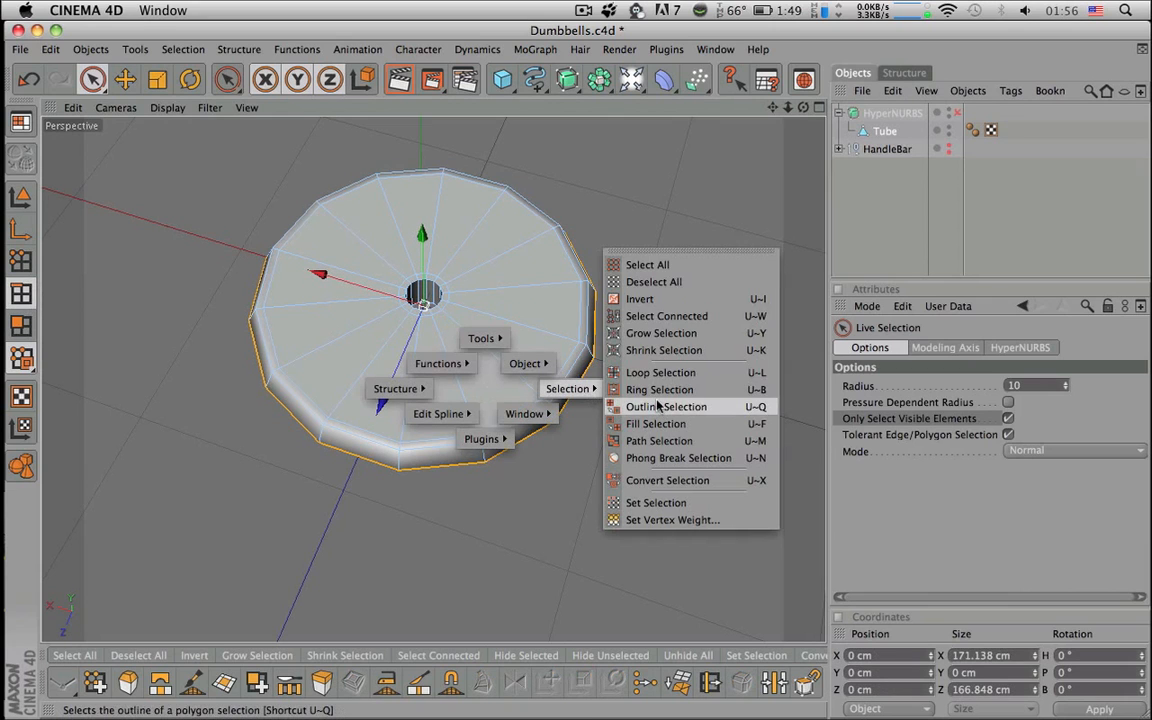
{"action": "left_click", "coordinate": [659, 397]}
{"action": "left_click", "coordinate": [512, 360]}
{"action": "left_click_drag", "start_coordinate": [512, 360], "coordinate": [589, 368], "text": "alt"}
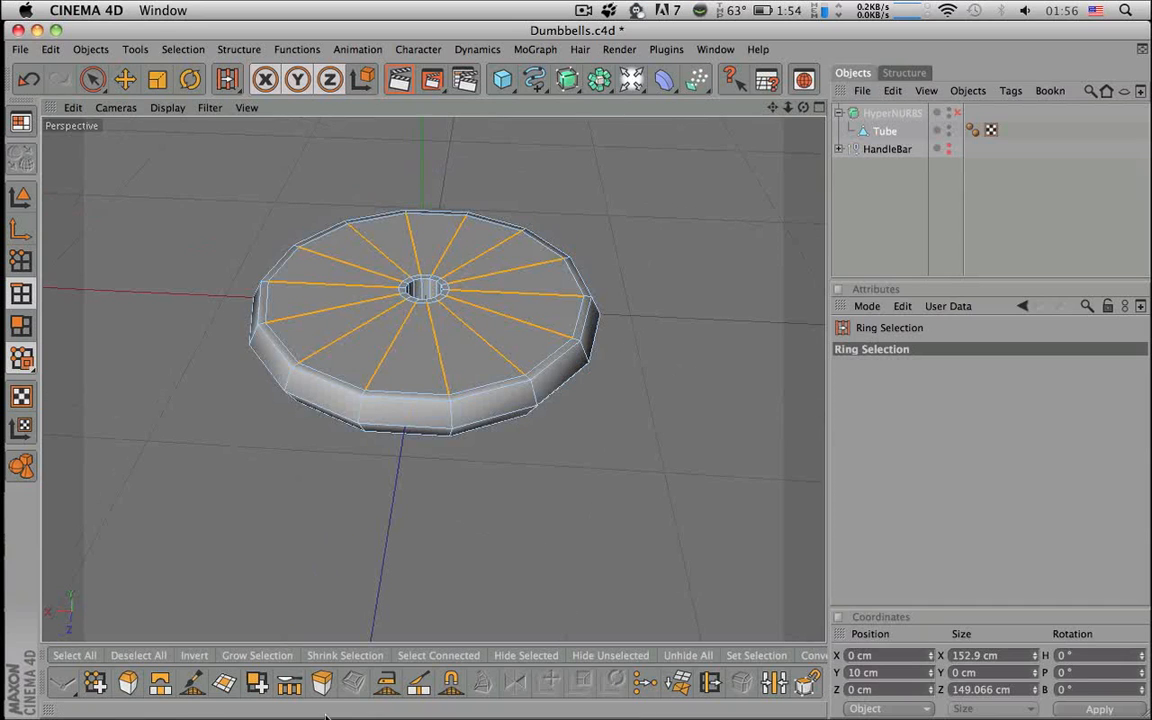
{"action": "left_click", "coordinate": [289, 694]}
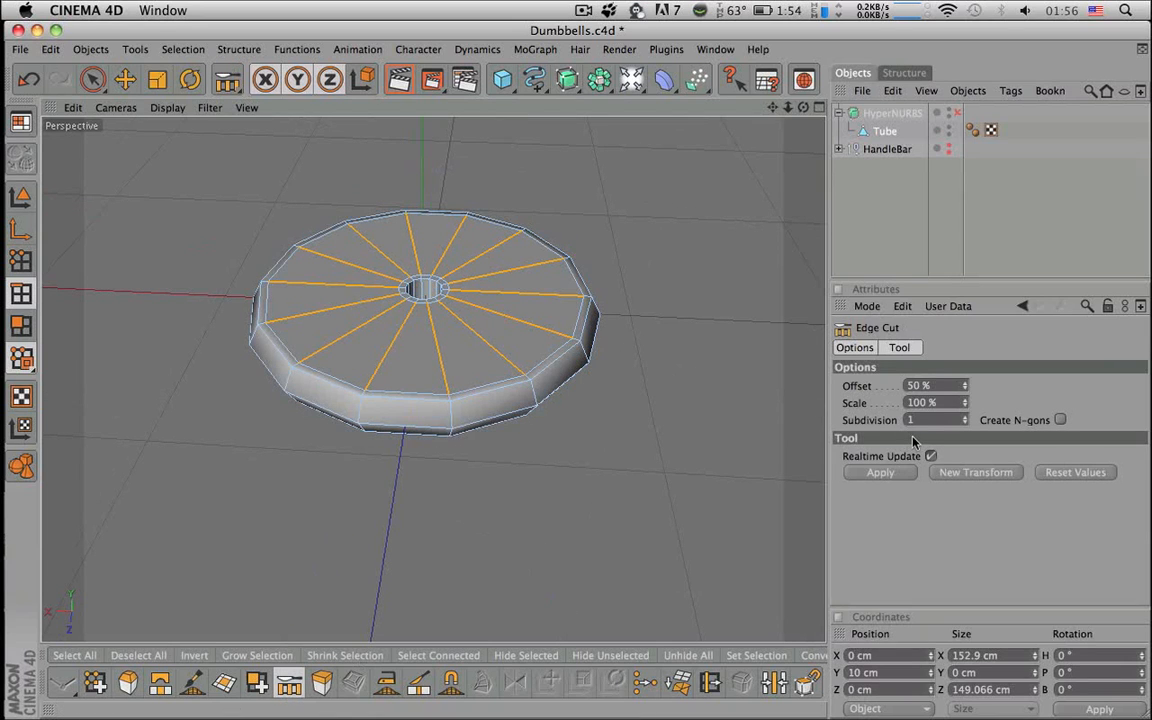
{"action": "type", "text": "2"}
{"action": "key", "text": "Return"}
{"action": "left_click_drag", "start_coordinate": [784, 458], "coordinate": [617, 471], "text": "alt"}
- Apply the same 2-subdivision Edge Cut to the underside's radial edge ring
{"action": "key", "text": "v"}
{"action": "mouse_move", "coordinate": [660, 458]}
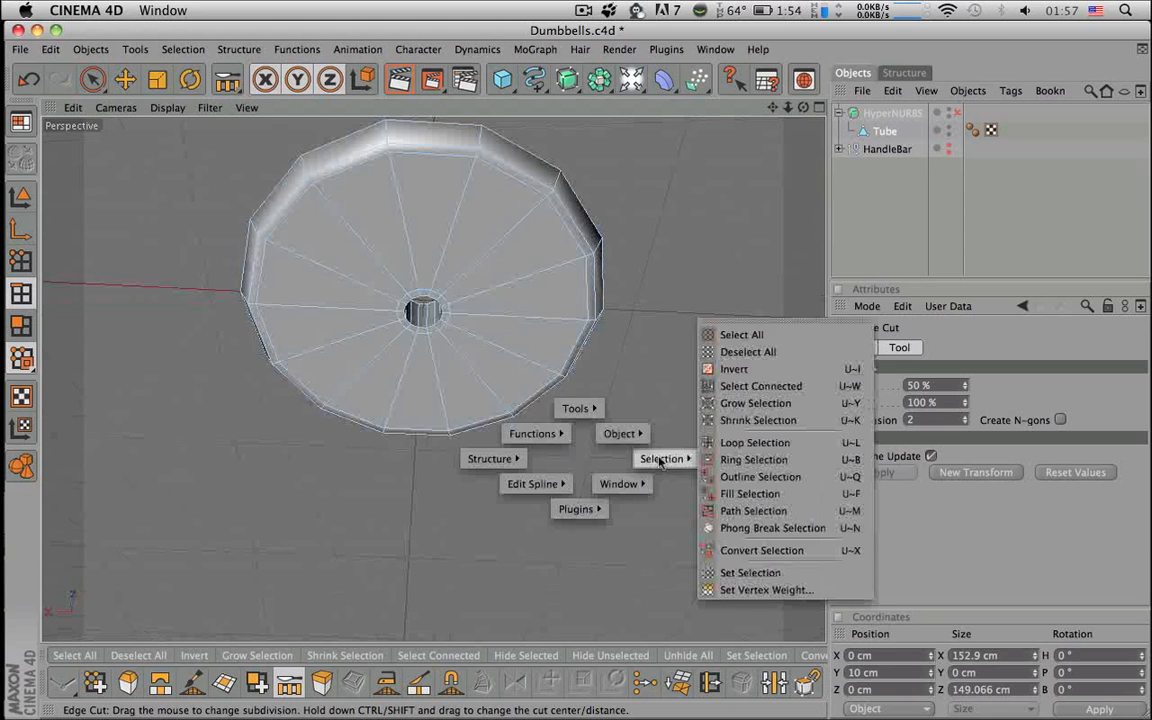
{"action": "left_click", "coordinate": [740, 459]}
{"action": "left_click", "coordinate": [512, 362]}
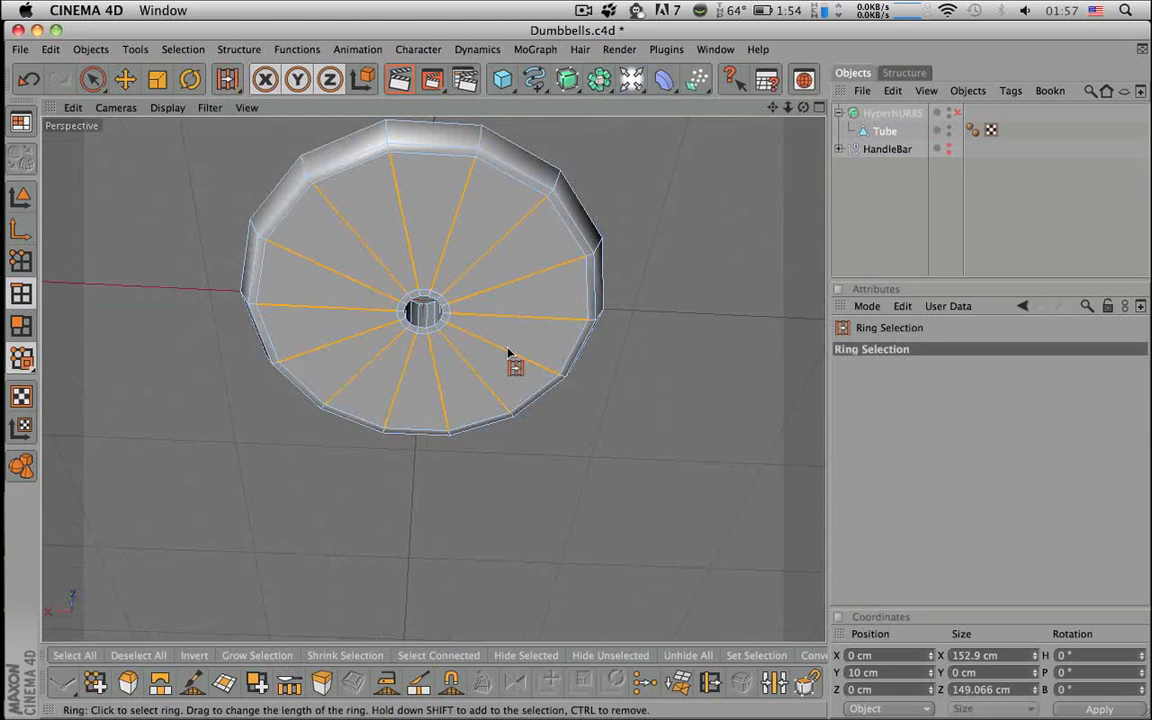
{"action": "left_click", "coordinate": [289, 683]}
{"action": "left_click", "coordinate": [886, 473]}
{"action": "left_click_drag", "start_coordinate": [779, 474], "coordinate": [676, 490], "text": "alt"}
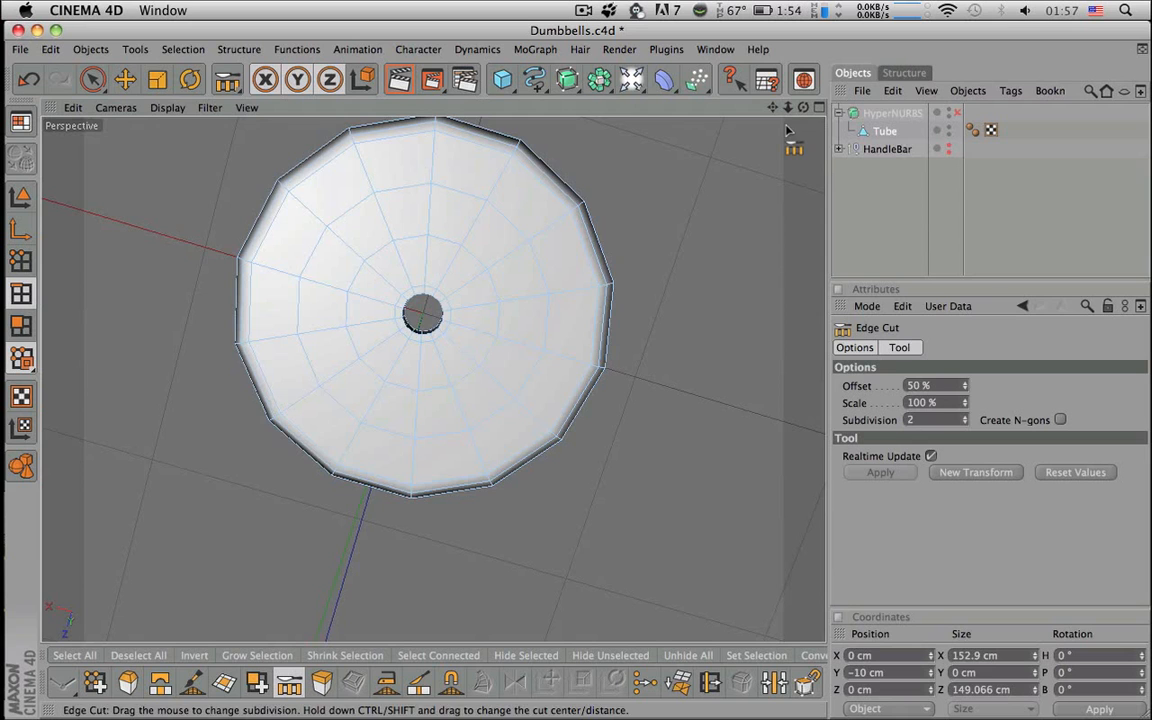
{"action": "left_click", "coordinate": [820, 108]}
- In Points mode, allow selecting hidden points and pick vertices on the middle ring in Top view
{"action": "left_click", "coordinate": [818, 107]}
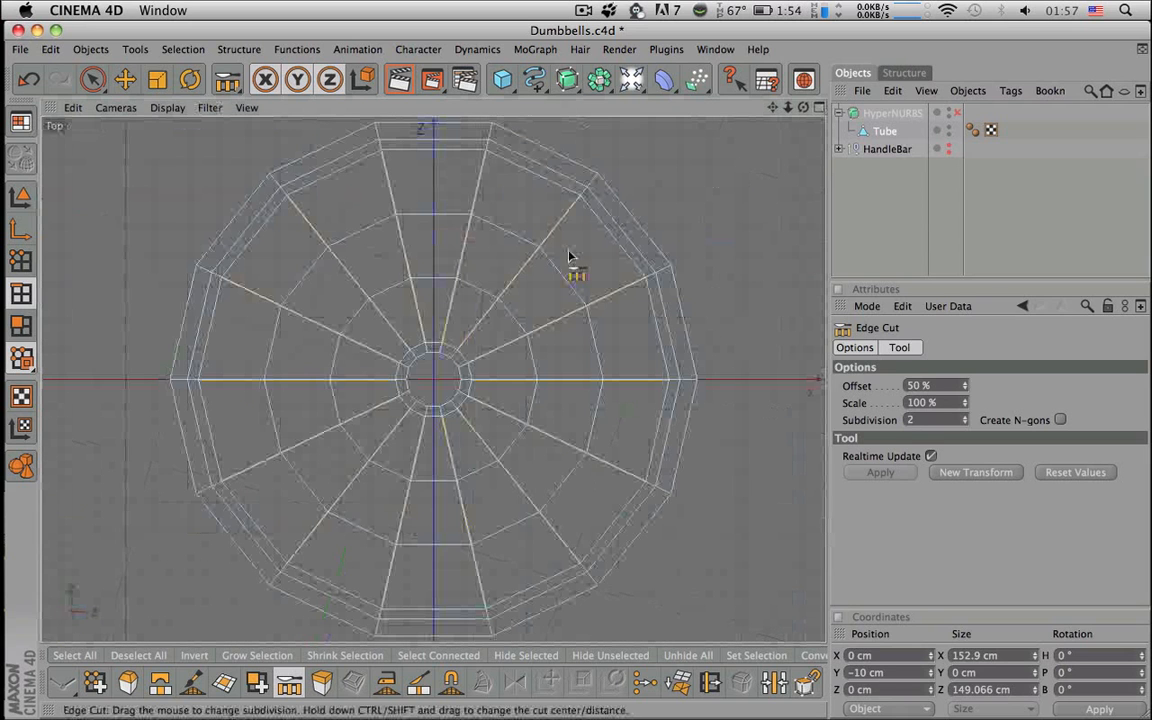
{"action": "left_click", "coordinate": [22, 260]}
{"action": "key", "text": "space"}
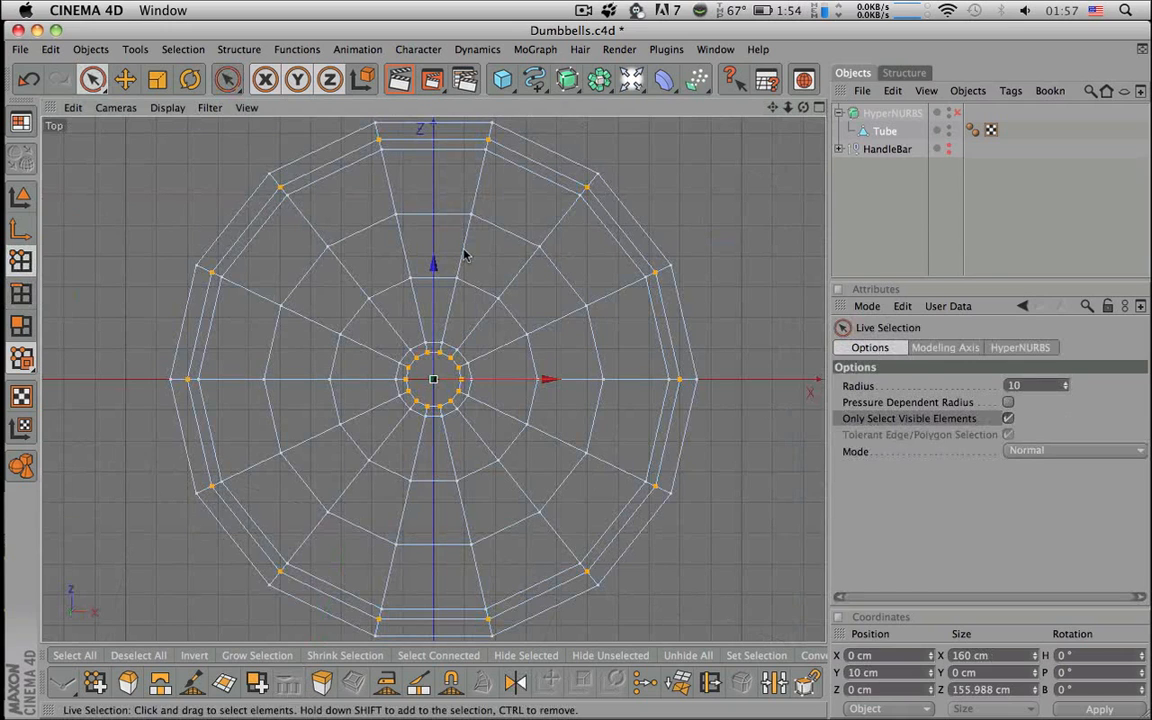
{"action": "left_click", "coordinate": [1008, 419]}
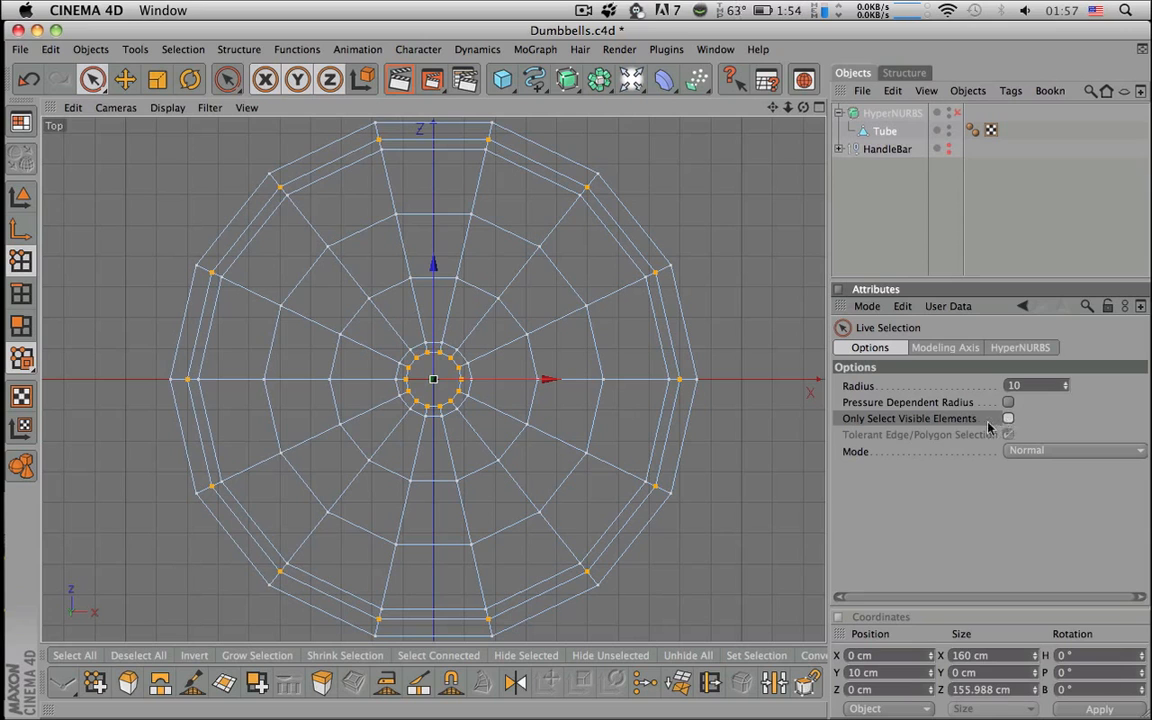
{"action": "left_click", "coordinate": [328, 247]}
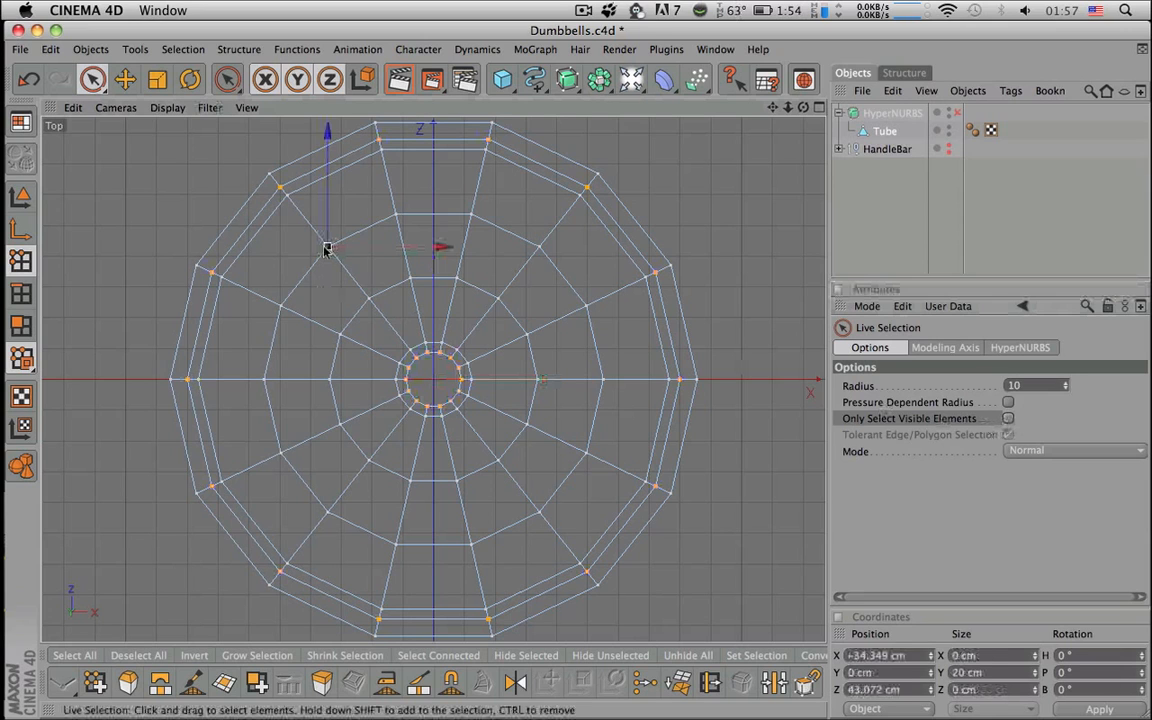
{"action": "mouse_move", "coordinate": [395, 208]}
{"action": "left_mouse_down", "text": "shift"}
{"action": "mouse_move", "coordinate": [471, 217]}
{"action": "mouse_move", "coordinate": [547, 265]}
{"action": "mouse_move", "coordinate": [584, 321]}
{"action": "mouse_move", "coordinate": [587, 312]}
{"action": "left_mouse_up", "text": "shift"}
- Loop-select the middle vertex loop on top and add the underside's matching loop
{"action": "key", "text": "v"}
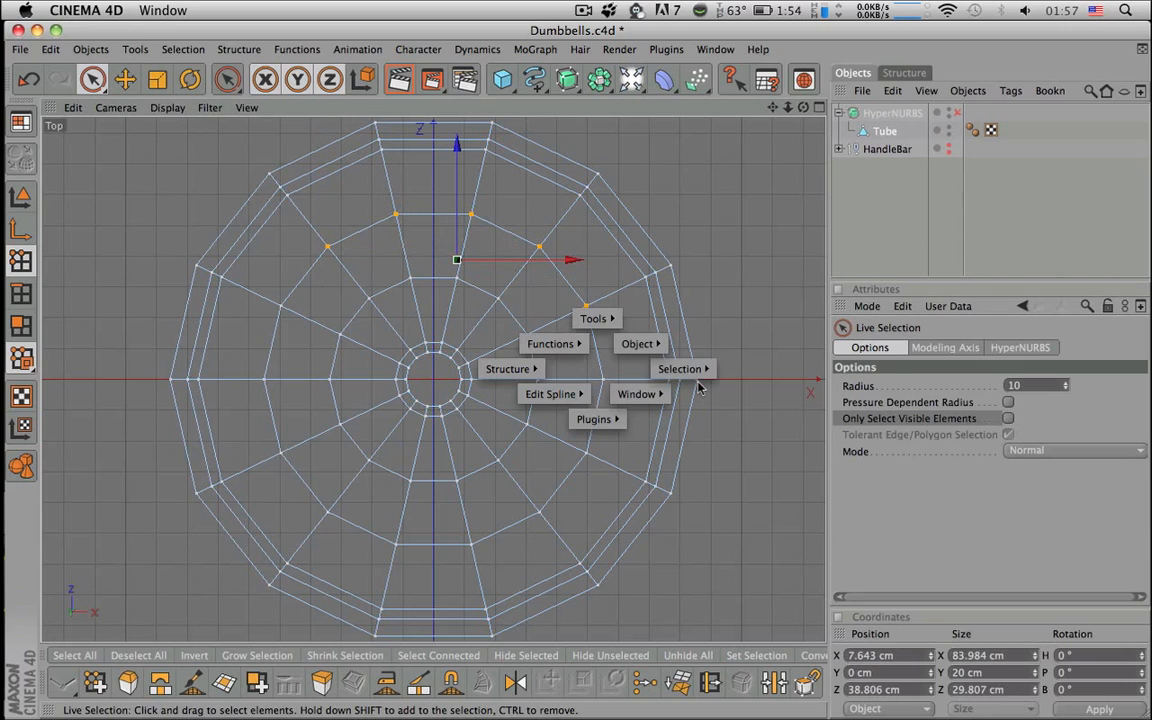
{"action": "mouse_move", "coordinate": [699, 370]}
{"action": "left_click", "coordinate": [775, 353]}
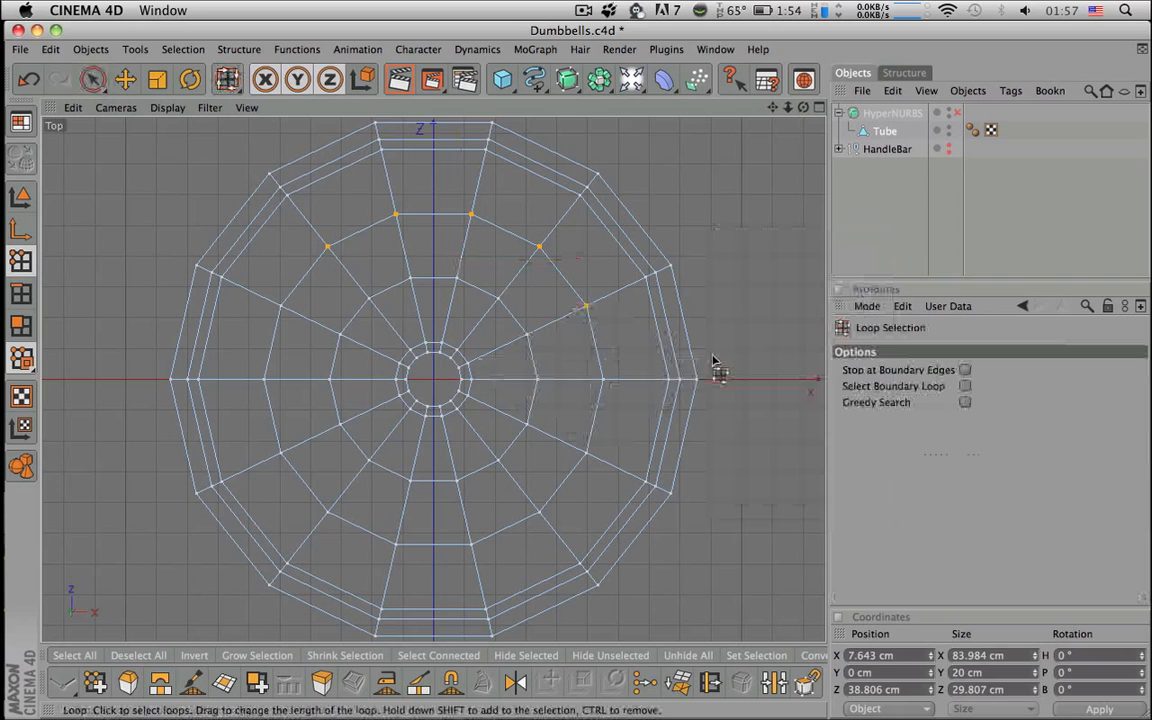
{"action": "left_click", "coordinate": [600, 372], "text": "shift"}
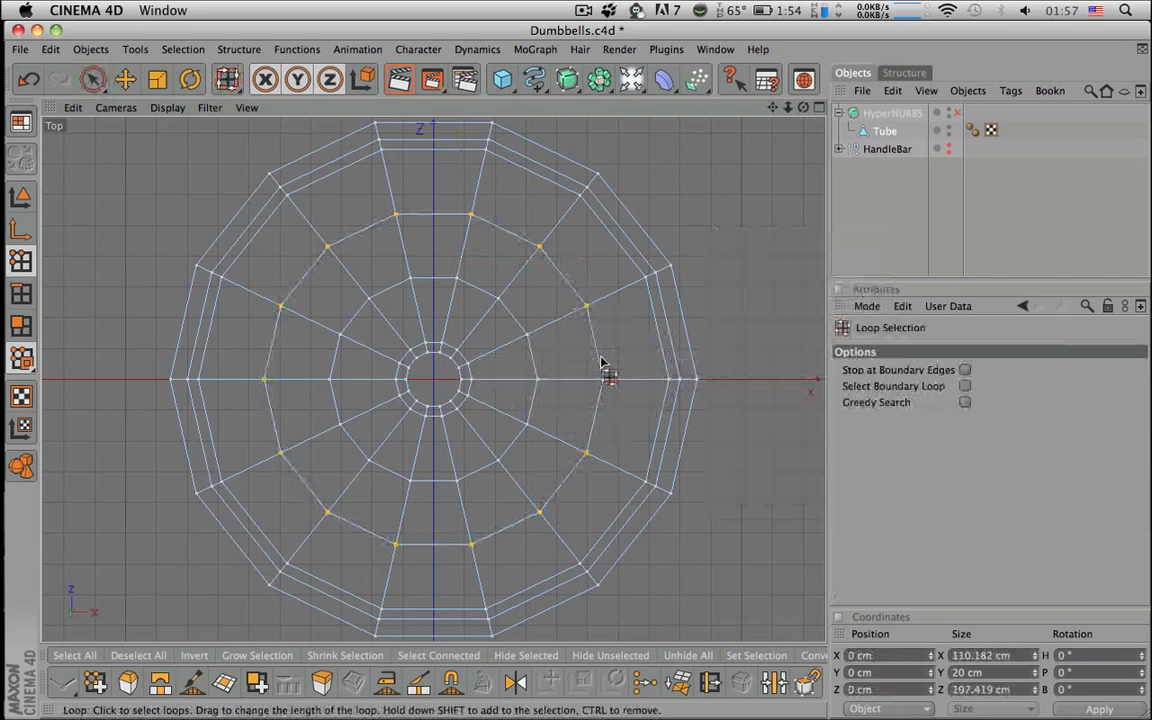
{"action": "left_click", "coordinate": [819, 108]}
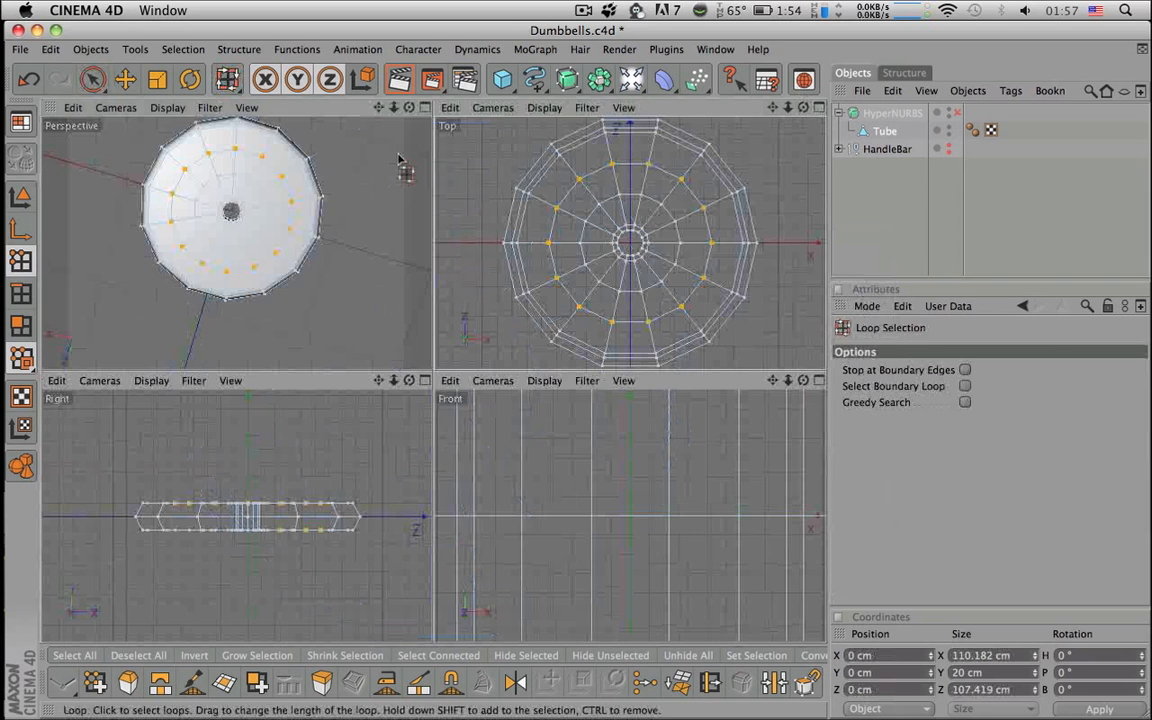
{"action": "left_click", "coordinate": [425, 108]}
{"action": "left_click_drag", "start_coordinate": [447, 202], "coordinate": [444, 44], "text": "alt"}
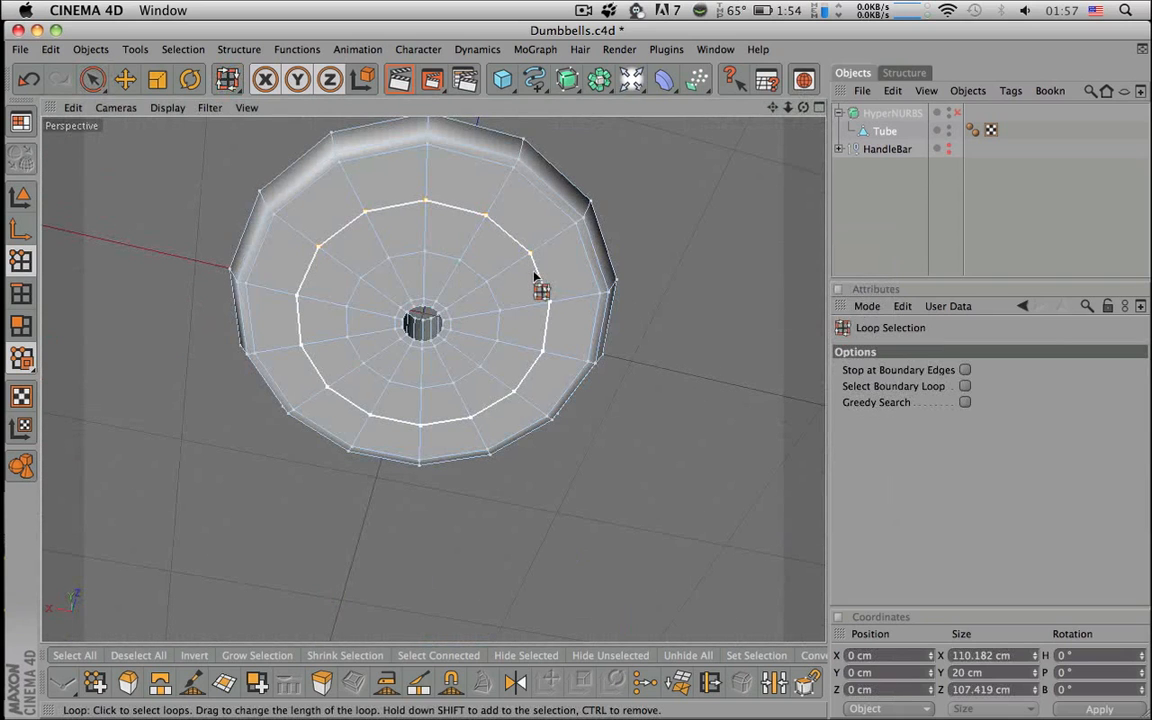
{"action": "left_click", "coordinate": [533, 372], "text": "shift"}
{"action": "left_click_drag", "start_coordinate": [705, 452], "coordinate": [705, 620], "text": "alt"}
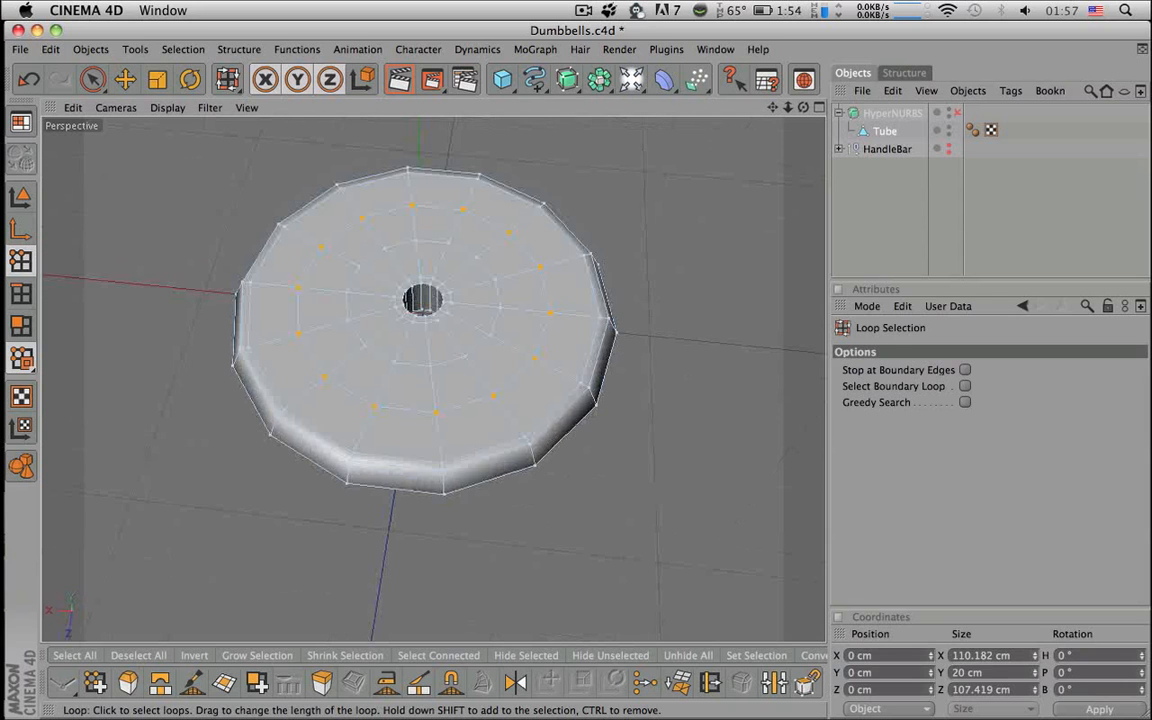
- Scale the selected vertex loops outward with the vertical axis locked
{"action": "key", "text": "t"}
{"action": "key", "text": "y"}
{"action": "left_click_drag", "start_coordinate": [425, 314], "coordinate": [609, 195]}
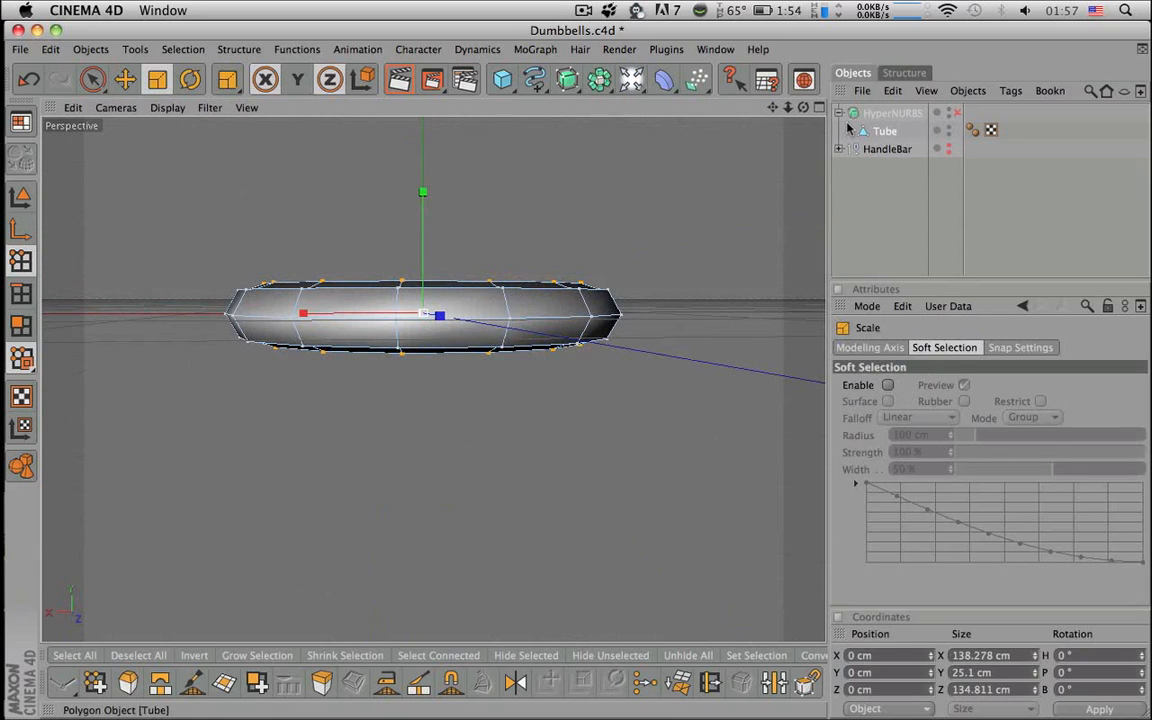
- Undo the scale, rescale the middle rings to about 131.7 × 128.4 cm, and flatten them to 20 cm
{"action": "key", "text": "F5"}
{"action": "key", "text": "super+z"}
{"action": "left_click_drag", "start_coordinate": [631, 243], "coordinate": [680, 243]}
{"action": "scroll", "coordinate": [265, 465], "scroll_direction": "up", "scroll_amount": 5}
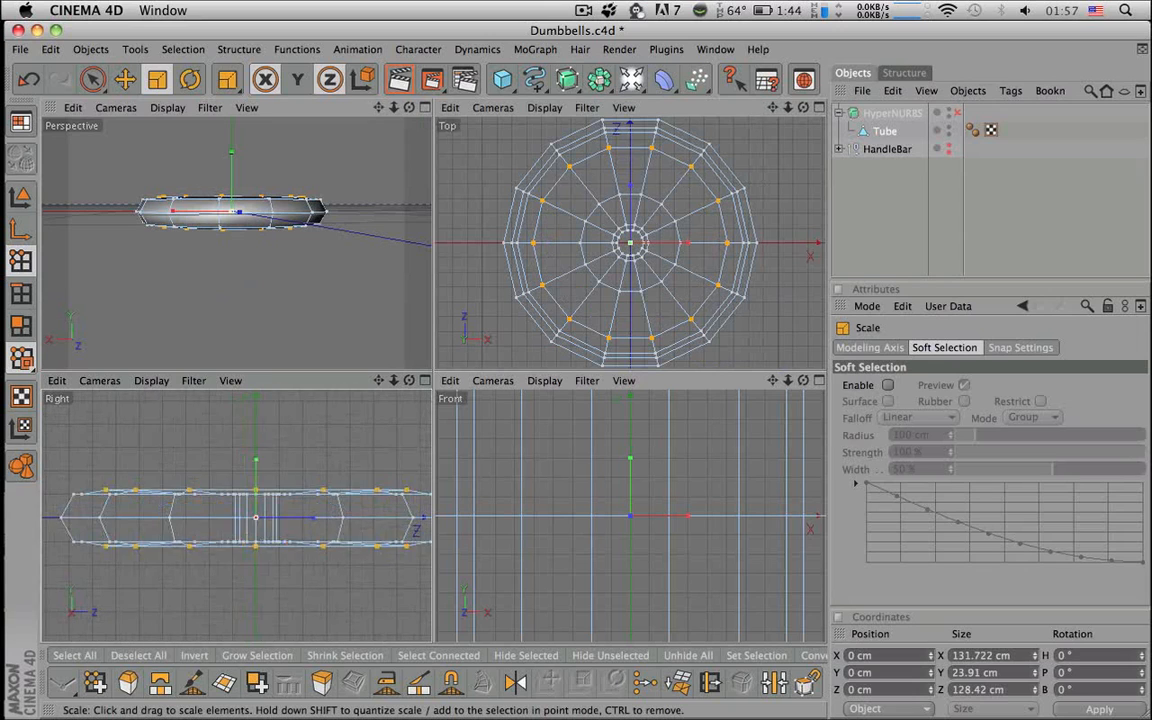
{"action": "left_click_drag", "start_coordinate": [266, 466], "coordinate": [266, 479]}
{"action": "left_click_drag", "start_coordinate": [269, 274], "coordinate": [231, 206], "text": "alt"}
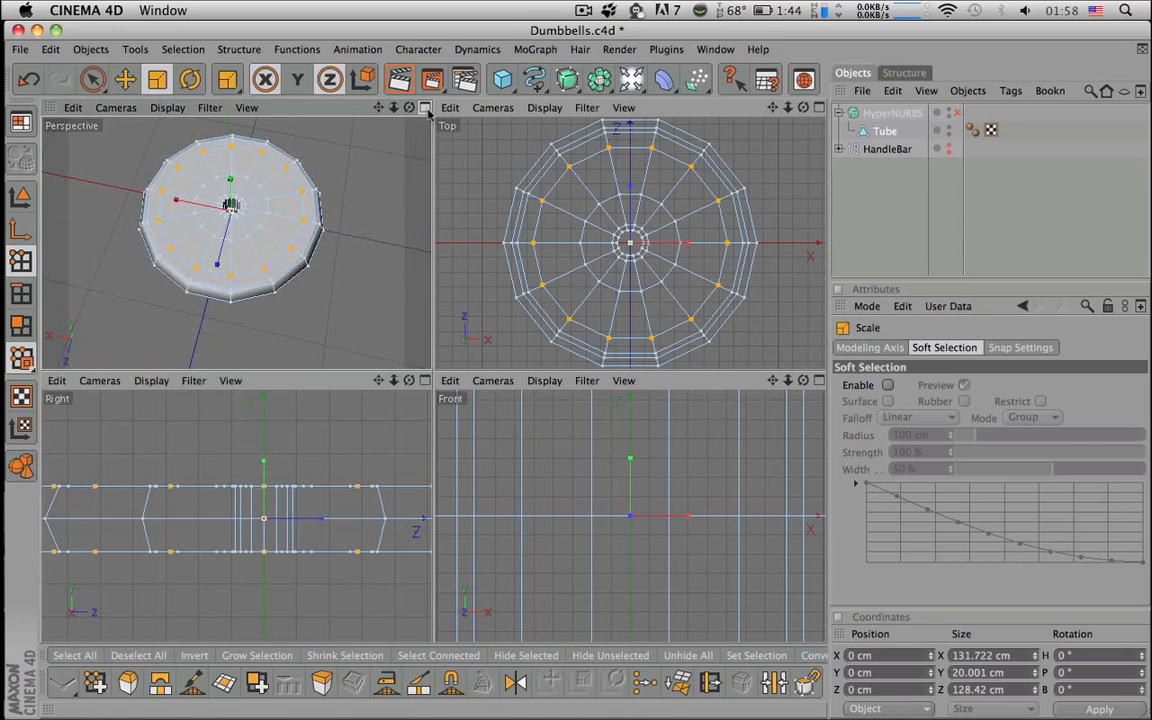
{"action": "middle_click", "coordinate": [335, 240]}
{"action": "left_click_drag", "start_coordinate": [465, 277], "coordinate": [445, 252], "text": "alt"}
- In polygon mode, ring-select the polygons between the new loops on the plate's top face
{"action": "key", "text": "9"}
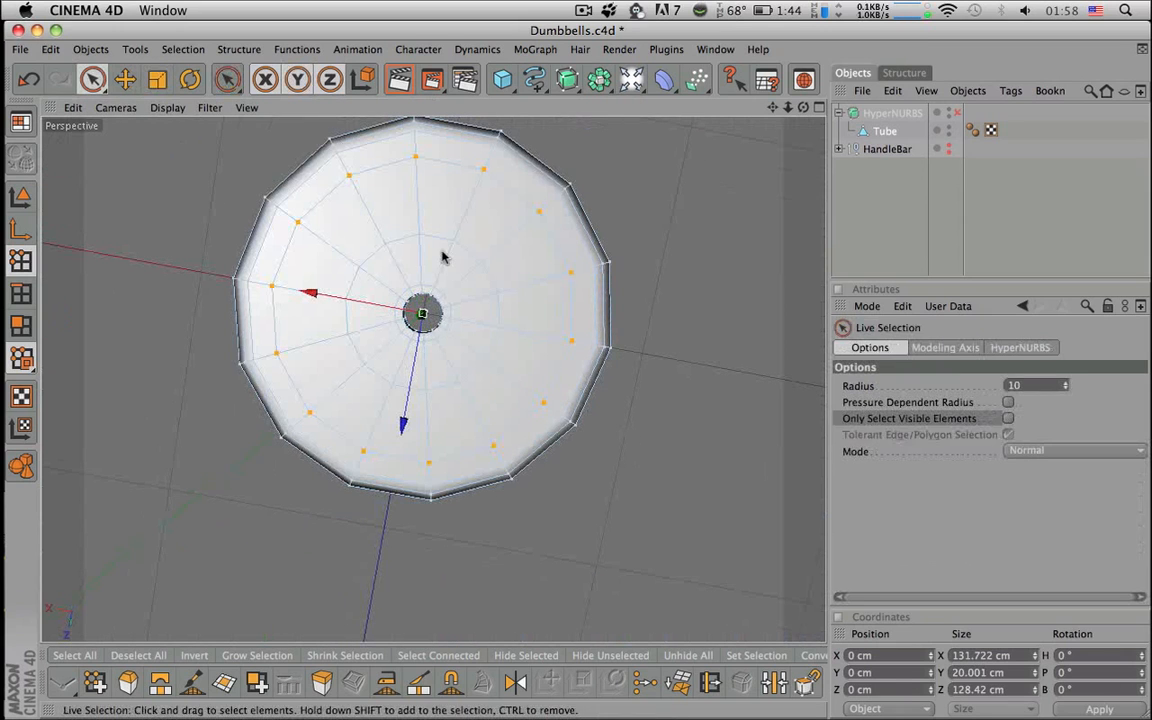
{"action": "left_click", "coordinate": [21, 325]}
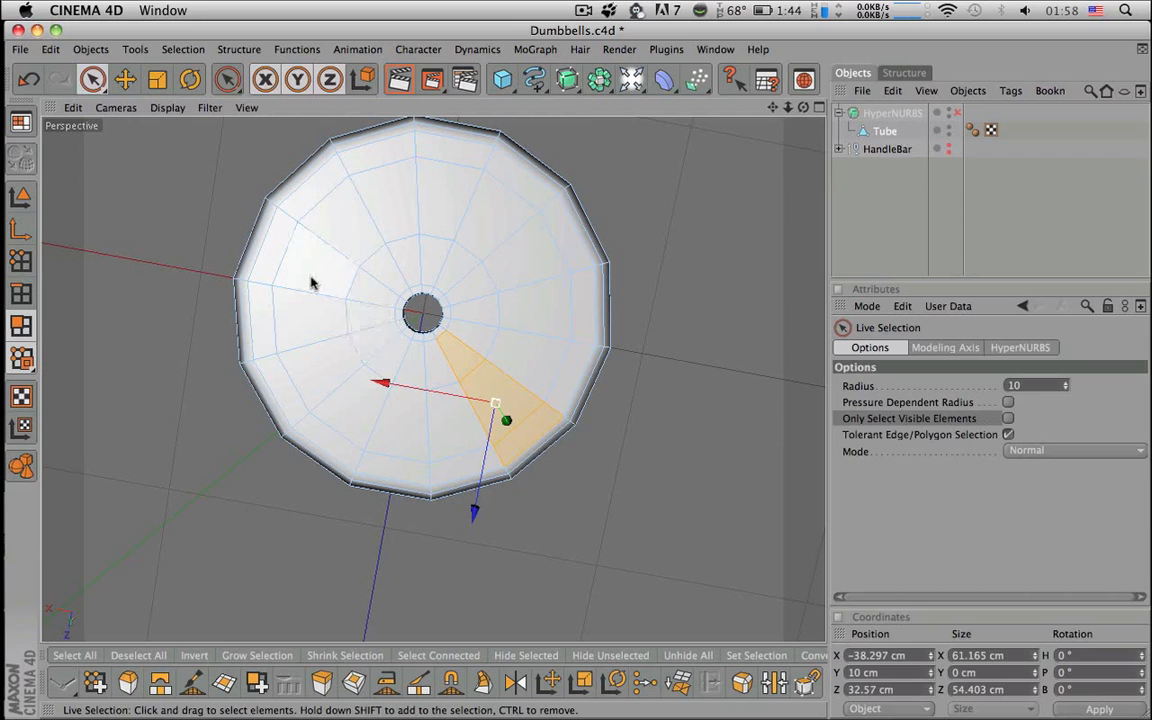
{"action": "key", "text": "v"}
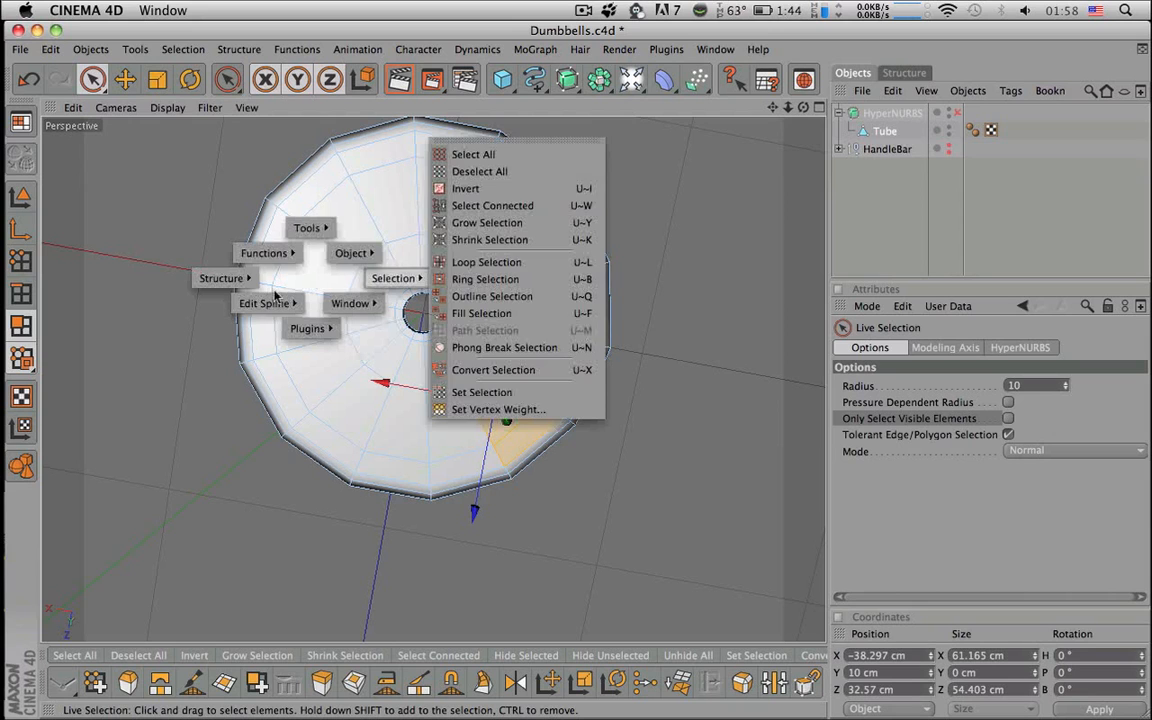
{"action": "left_click_drag", "start_coordinate": [612, 255], "coordinate": [655, 259], "text": "alt"}
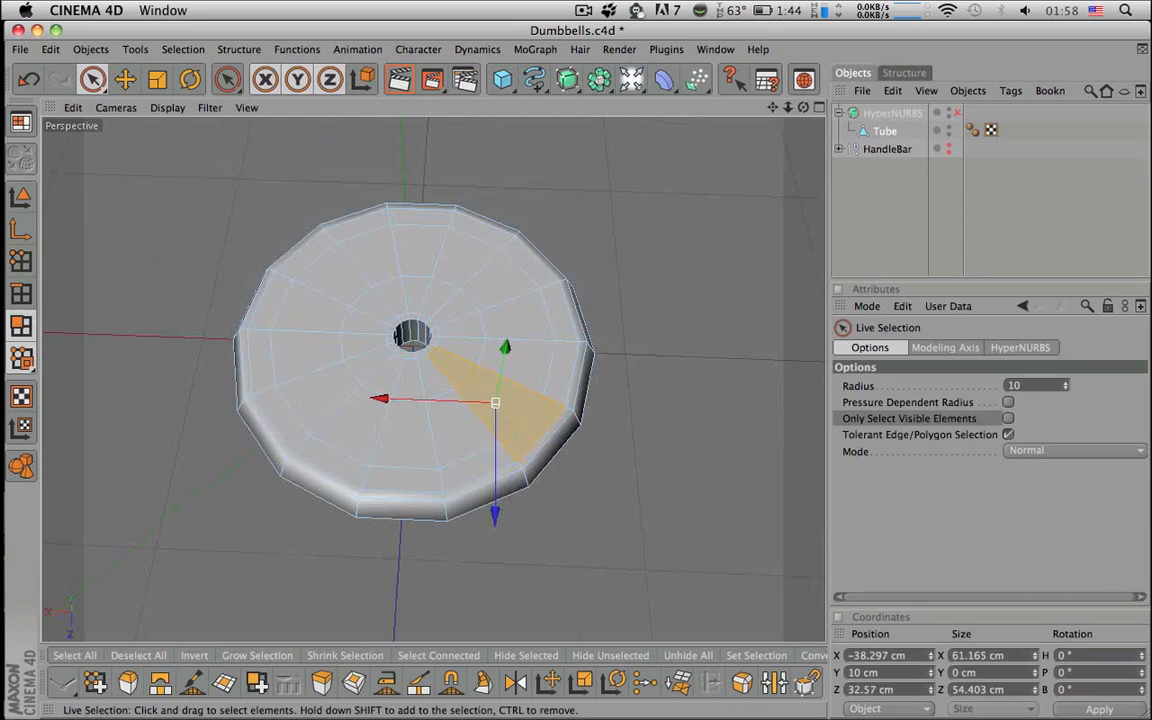
{"action": "key", "text": "v"}
{"action": "mouse_move", "coordinate": [737, 254]}
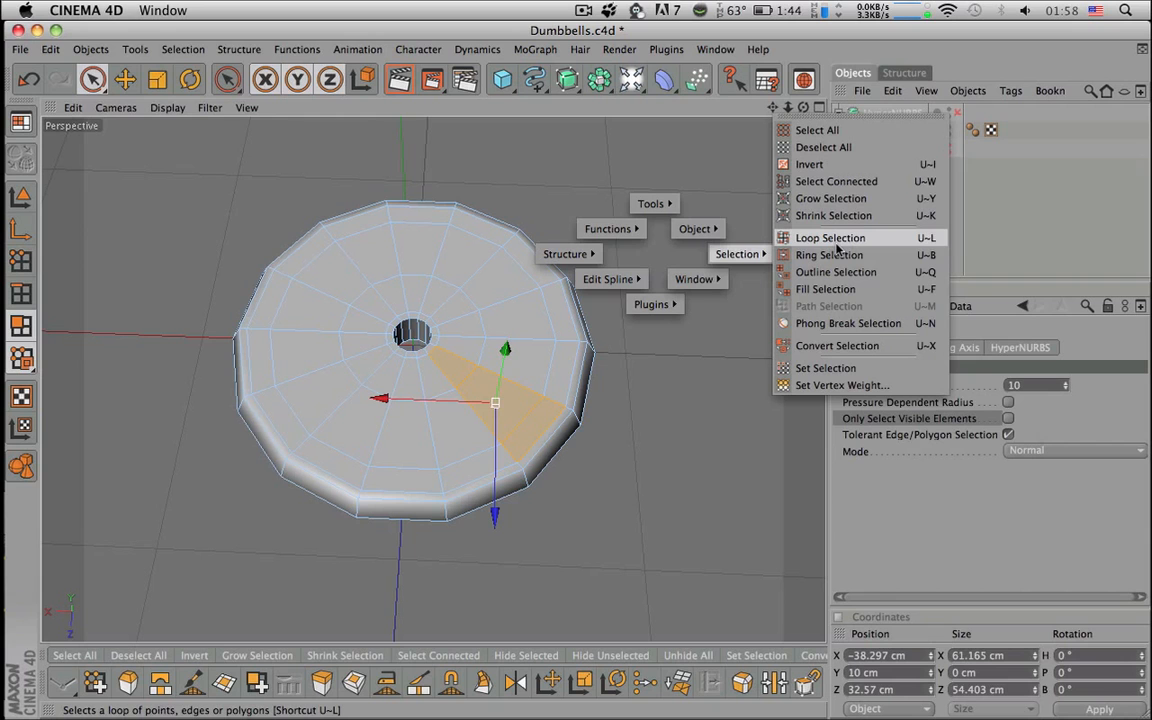
{"action": "left_click", "coordinate": [829, 255]}
{"action": "left_click", "coordinate": [518, 360]}
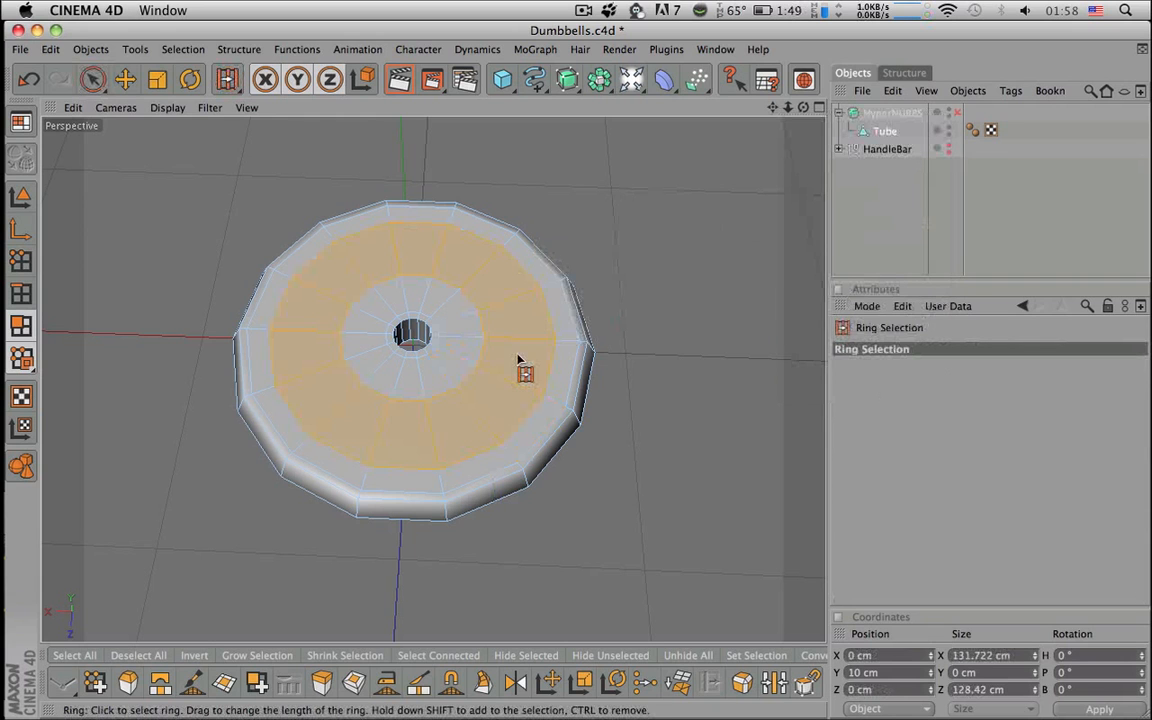
- Extrude the selected top-face ring inward with a -0.5 cm offset
{"action": "left_click_drag", "start_coordinate": [710, 282], "coordinate": [738, 188], "text": "alt"}
{"action": "key", "text": "q"}
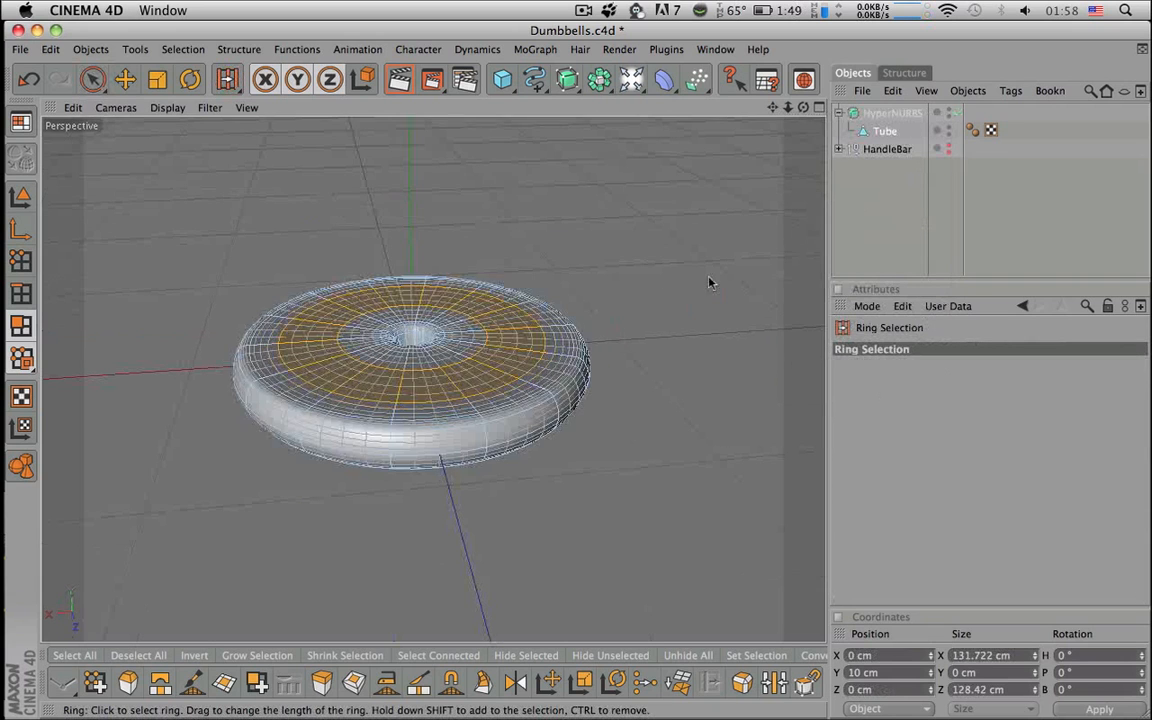
{"action": "key", "text": "q"}
{"action": "left_click_drag", "start_coordinate": [681, 300], "coordinate": [680, 330], "text": "alt"}
{"action": "scroll", "coordinate": [587, 316], "scroll_direction": "up", "scroll_amount": 10}
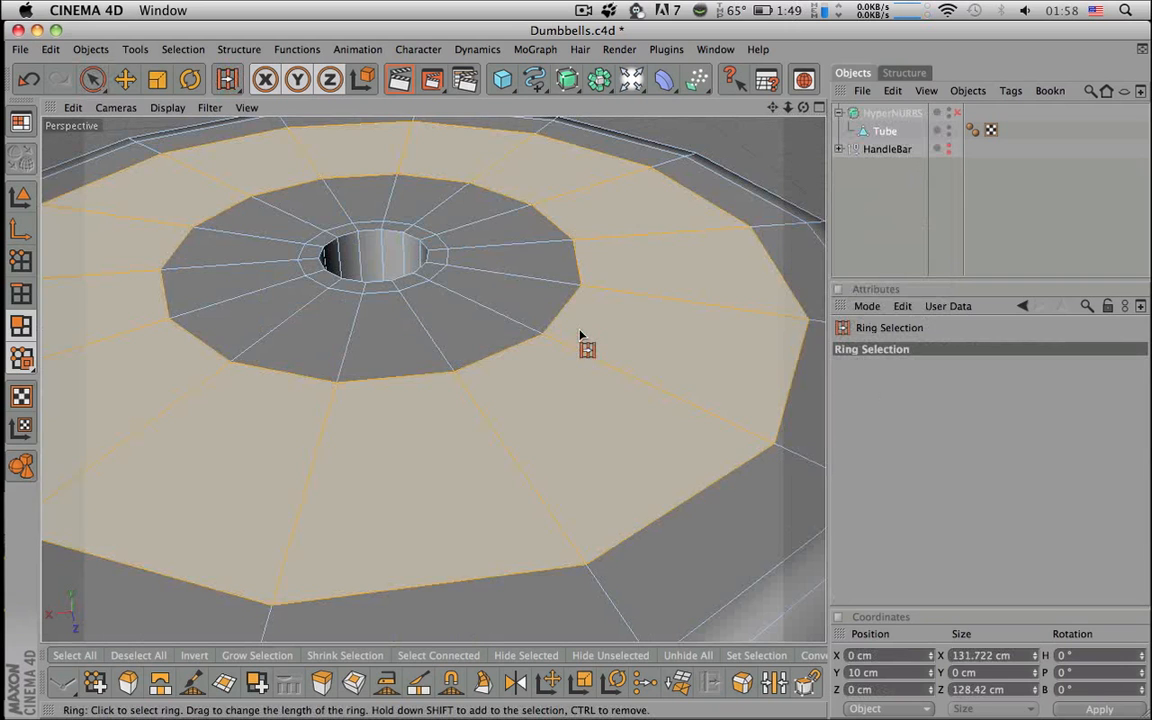
{"action": "key", "text": "d"}
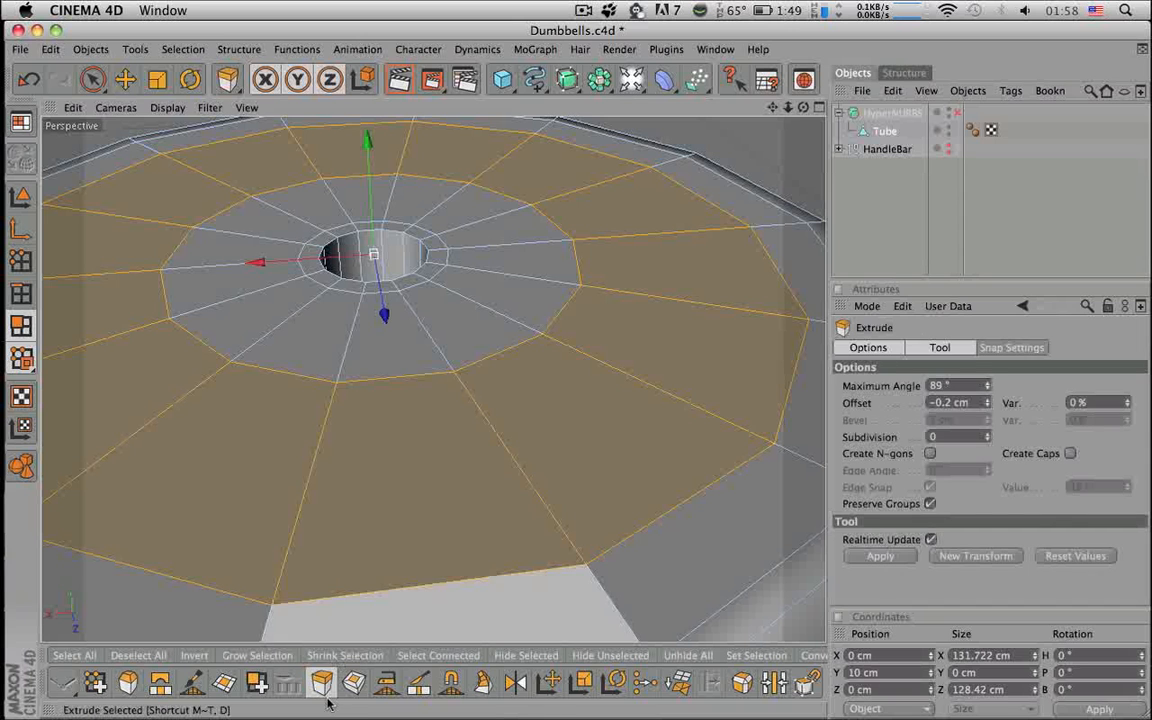
{"action": "left_click_drag", "start_coordinate": [733, 366], "coordinate": [696, 366]}
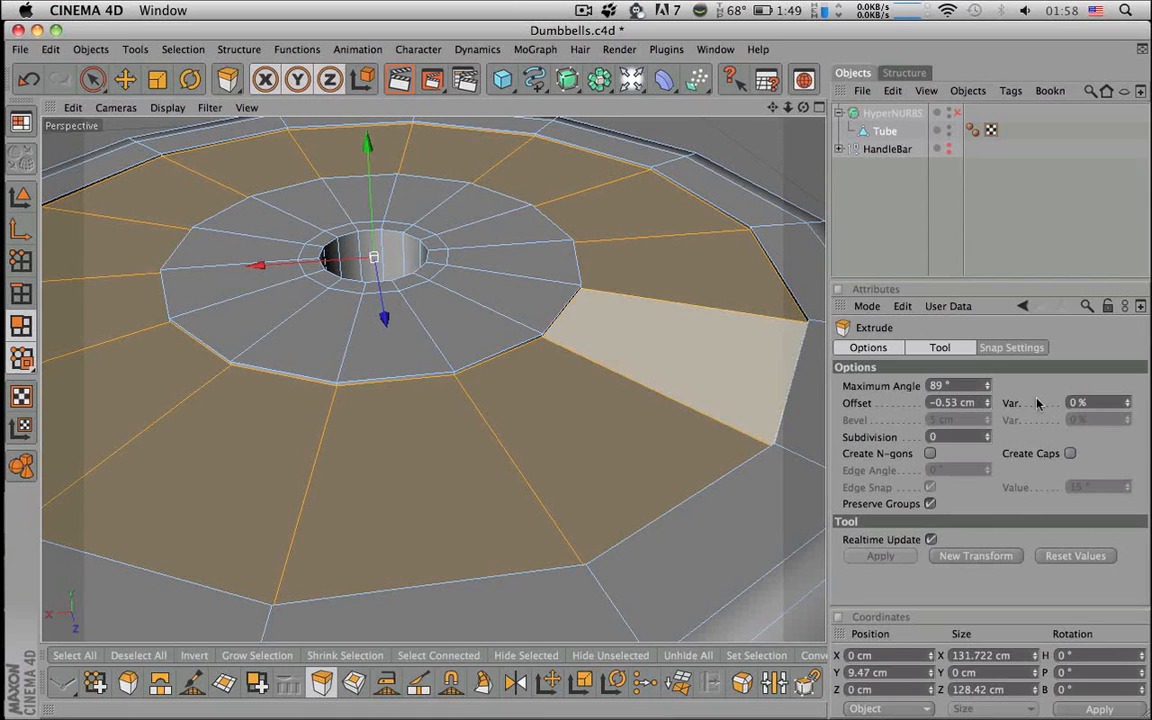
{"action": "left_click_drag", "start_coordinate": [946, 403], "coordinate": [1005, 403]}
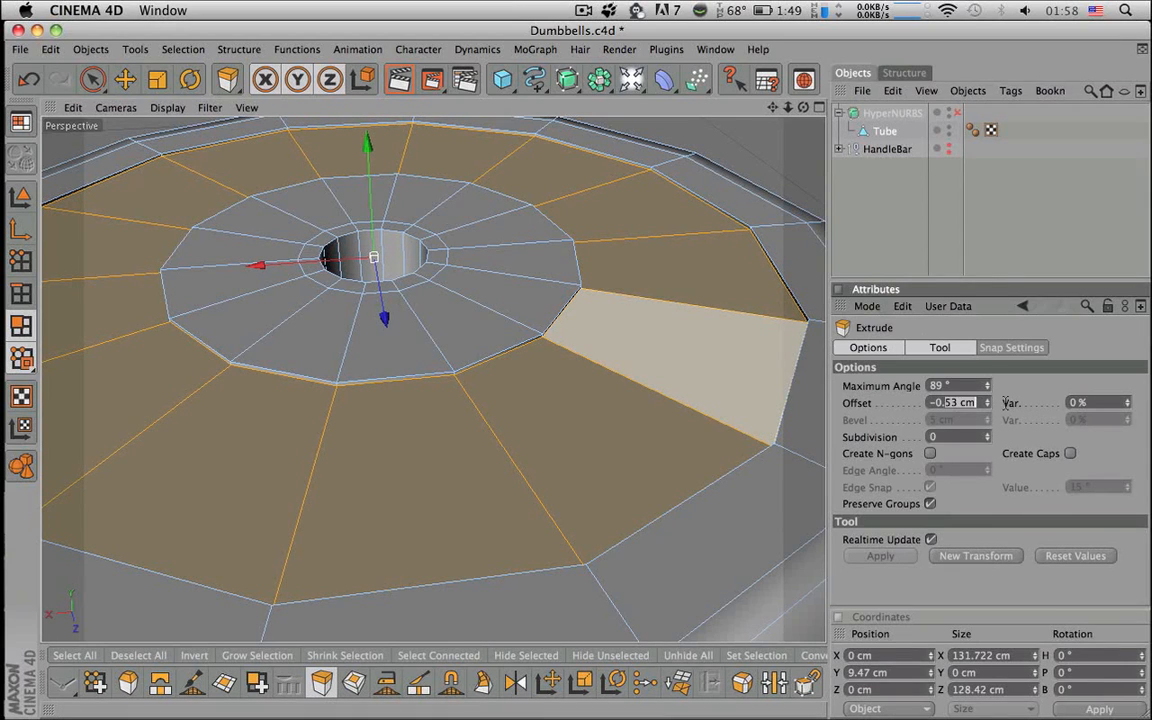
{"action": "type", "text": "5"}
{"action": "key", "text": "Return"}
- Deepen the ring's extrusion offset to -1 cm, then to -2 cm
{"action": "left_click_drag", "start_coordinate": [755, 378], "coordinate": [716, 378], "text": "alt"}
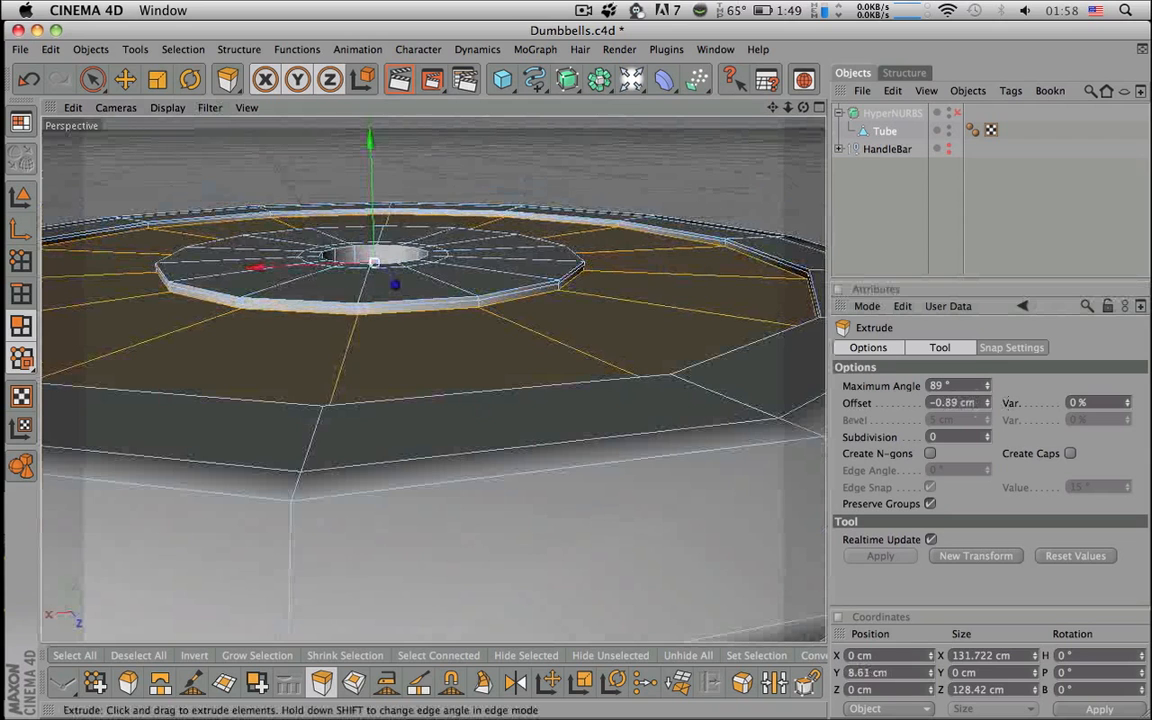
{"action": "left_click_drag", "start_coordinate": [934, 403], "coordinate": [1023, 404]}
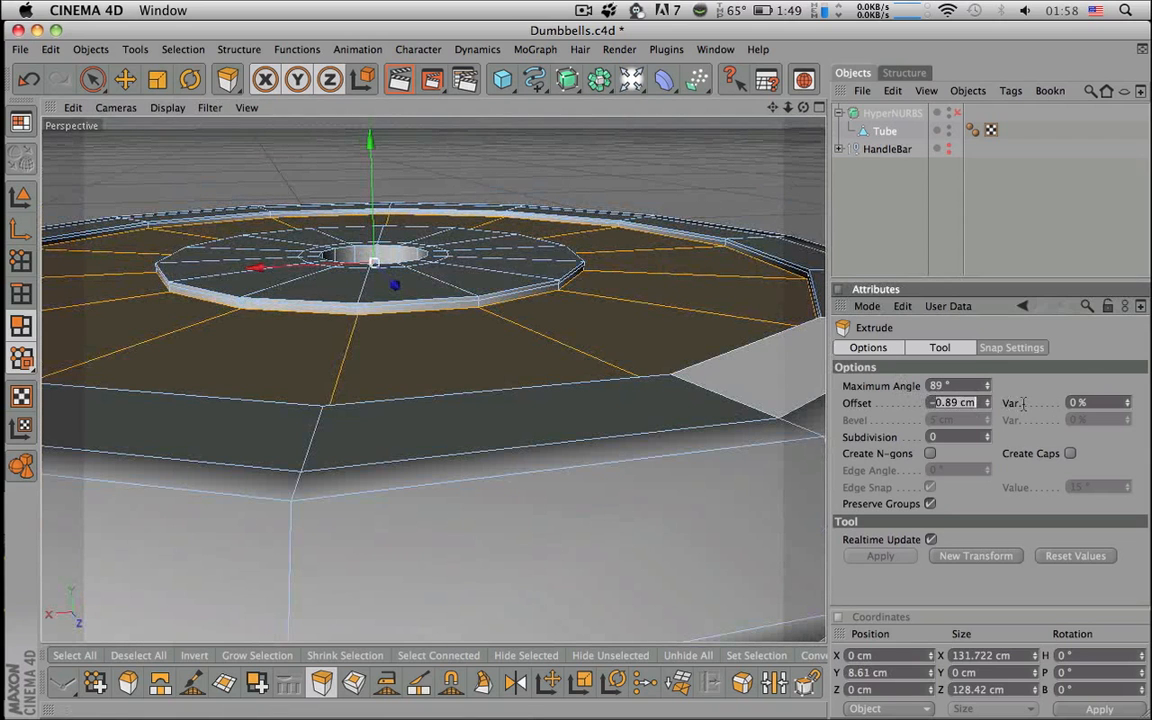
{"action": "type", "text": "1"}
{"action": "key", "text": "Return"}
{"action": "scroll", "coordinate": [714, 445], "scroll_direction": "down", "scroll_amount": 3}
{"action": "left_click_drag", "start_coordinate": [681, 437], "coordinate": [706, 520], "text": "alt"}
{"action": "key", "text": "q"}
{"action": "left_click_drag", "start_coordinate": [681, 437], "coordinate": [706, 448], "text": "alt"}
{"action": "left_click_drag", "start_coordinate": [934, 403], "coordinate": [942, 403]}
{"action": "type", "text": "2"}
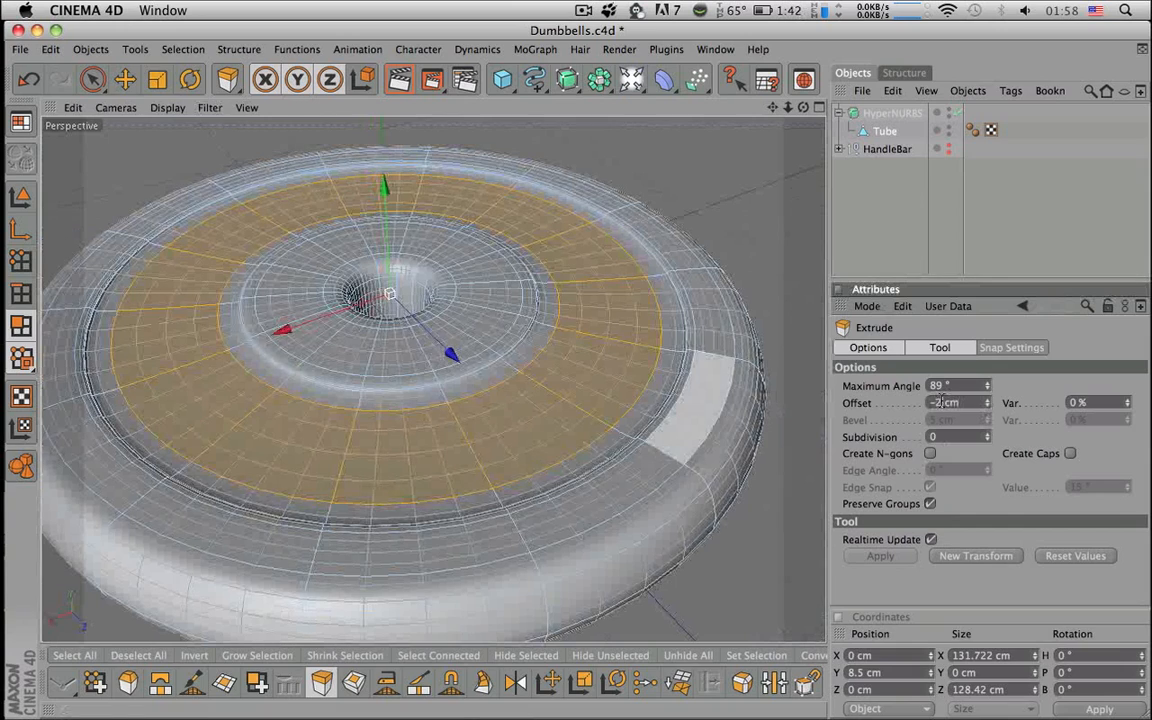
{"action": "key", "text": "Return"}
- Toggle HyperNURBS off and back on to check the recess, then deselect the Tube
{"action": "key", "text": "q"}
{"action": "left_click_drag", "start_coordinate": [753, 312], "coordinate": [742, 414], "text": "alt"}
{"action": "key", "text": "q"}
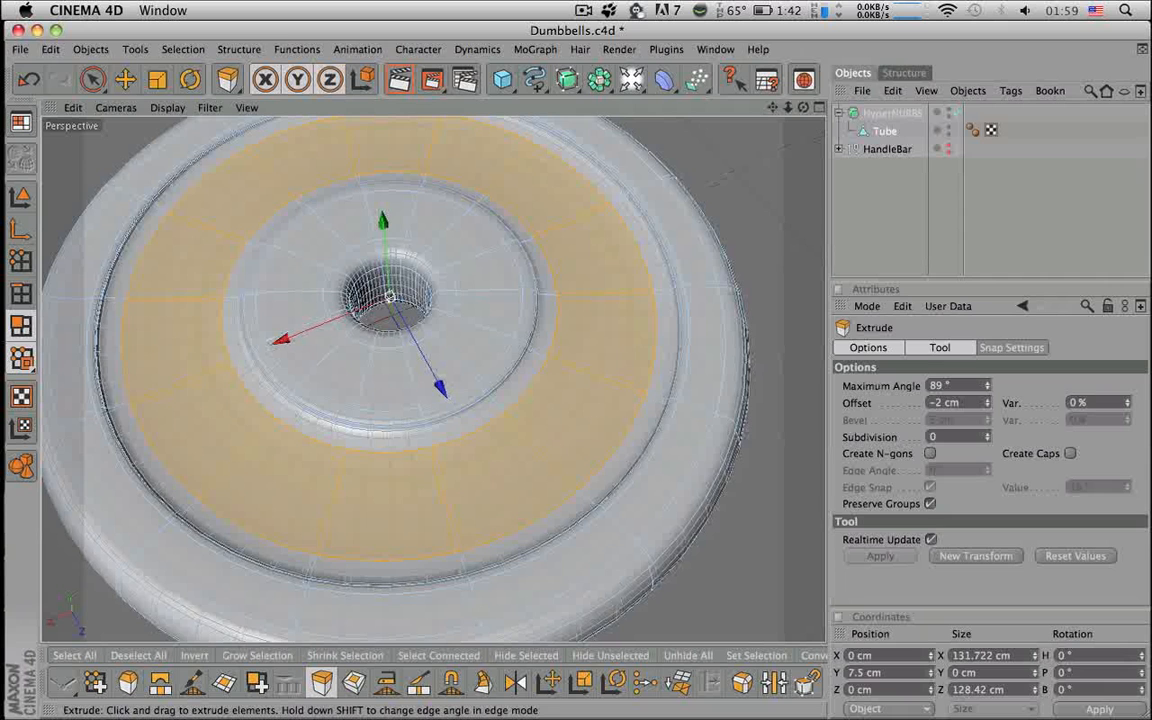
{"action": "scroll", "coordinate": [742, 414], "scroll_direction": "down", "scroll_amount": 5}
{"action": "left_click", "coordinate": [854, 237]}
{"action": "scroll", "coordinate": [740, 300], "scroll_direction": "down", "scroll_amount": 1}
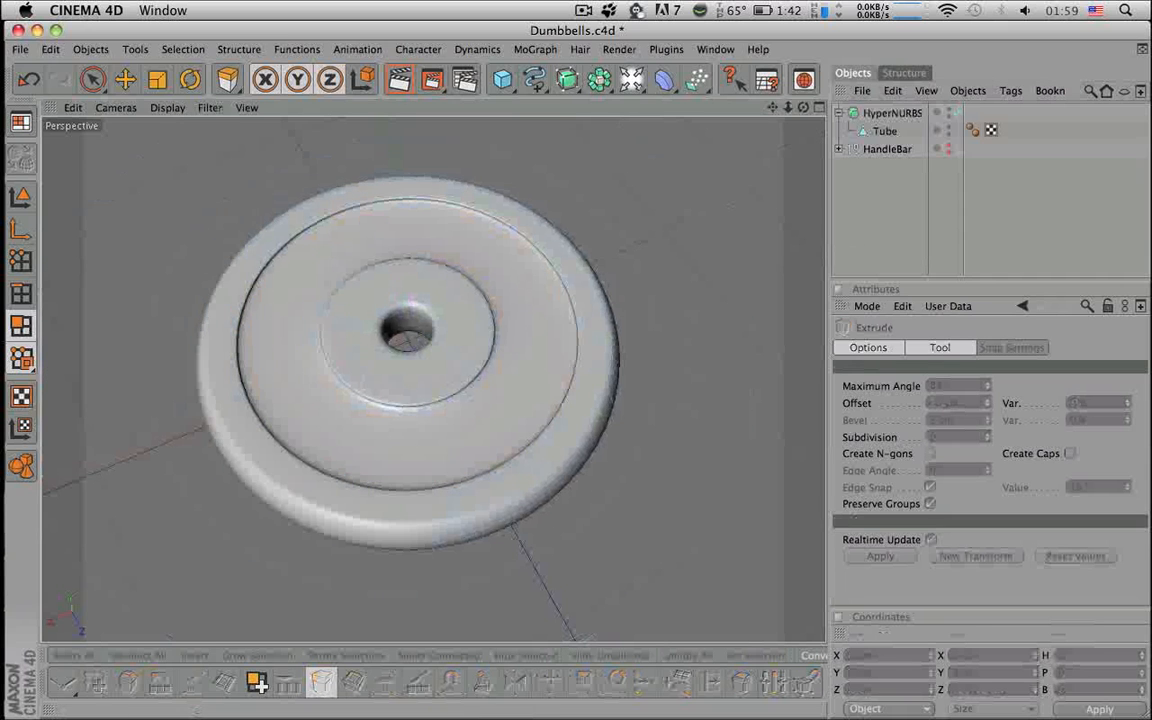
{"action": "scroll", "coordinate": [756, 272], "scroll_direction": "down", "scroll_amount": 3}
- Select the Tube, disable HyperNURBS, and move the ring polygons down along Y
{"action": "mouse_move", "coordinate": [756, 272]}
{"action": "left_mouse_down", "text": "alt"}
{"action": "mouse_move", "coordinate": [754, 165]}
{"action": "mouse_move", "coordinate": [766, 273]}
{"action": "mouse_move", "coordinate": [768, 160]}
{"action": "mouse_move", "coordinate": [767, 271]}
{"action": "left_mouse_up", "text": "alt"}
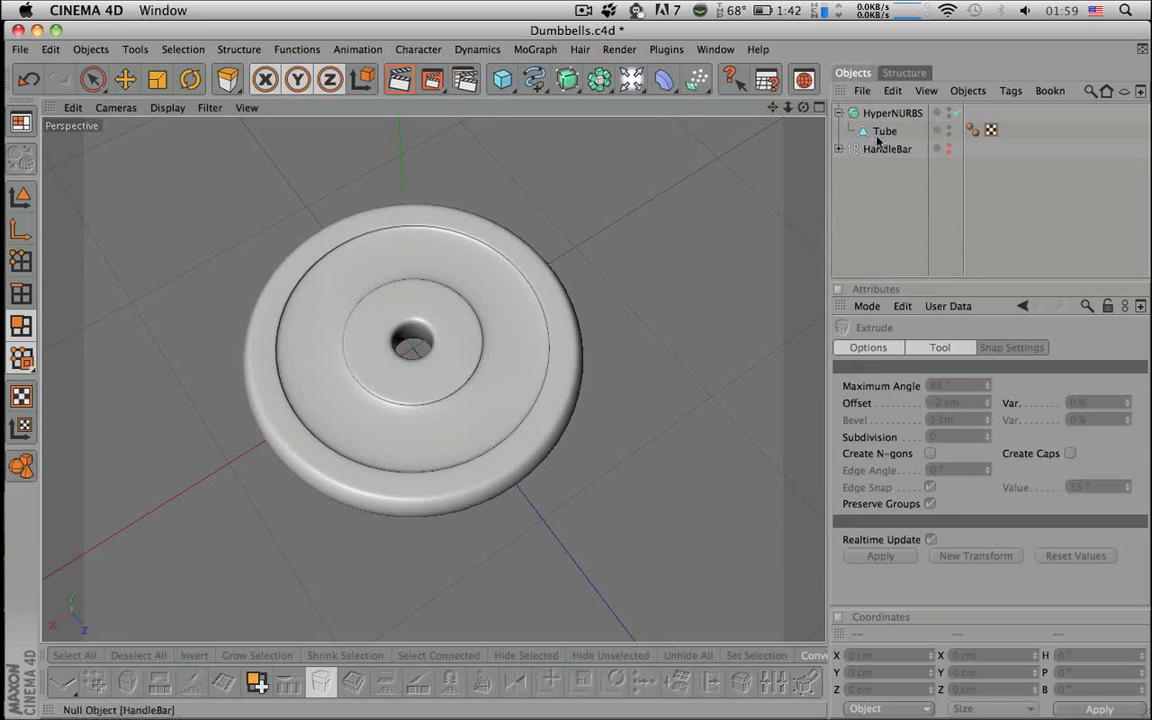
{"action": "left_click", "coordinate": [878, 133]}
{"action": "scroll", "coordinate": [769, 306], "scroll_direction": "up", "scroll_amount": 5}
{"action": "key", "text": "q"}
{"action": "left_click_drag", "start_coordinate": [712, 425], "coordinate": [717, 370], "text": "alt"}
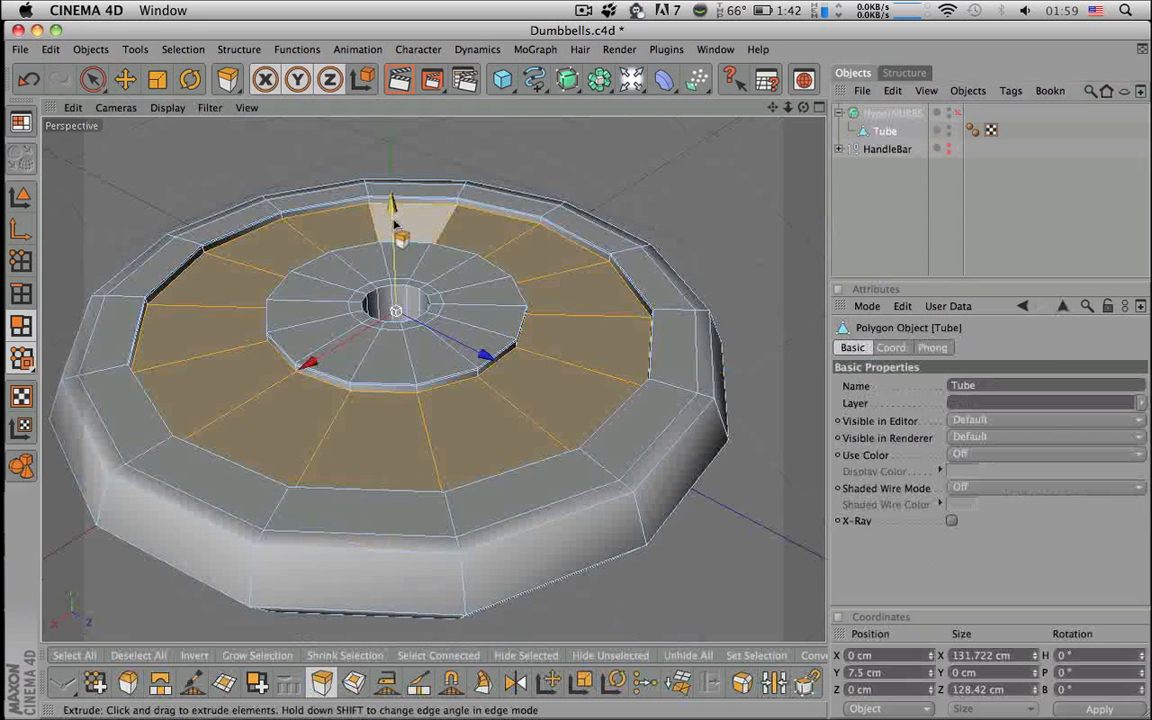
{"action": "key", "text": "space"}
{"action": "left_click_drag", "start_coordinate": [393, 210], "coordinate": [393, 208]}
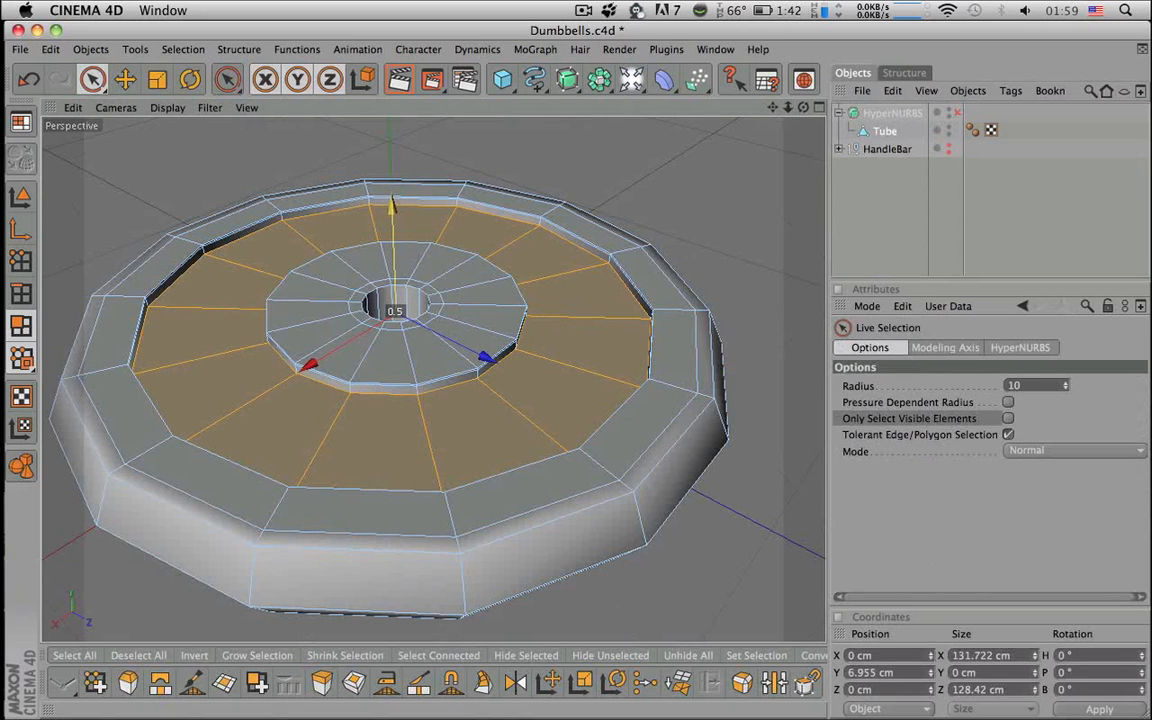
- Extrude the ring about another 0.5 cm inward and re-enable HyperNURBS
{"action": "left_click_drag", "start_coordinate": [579, 247], "coordinate": [582, 172], "text": "alt"}
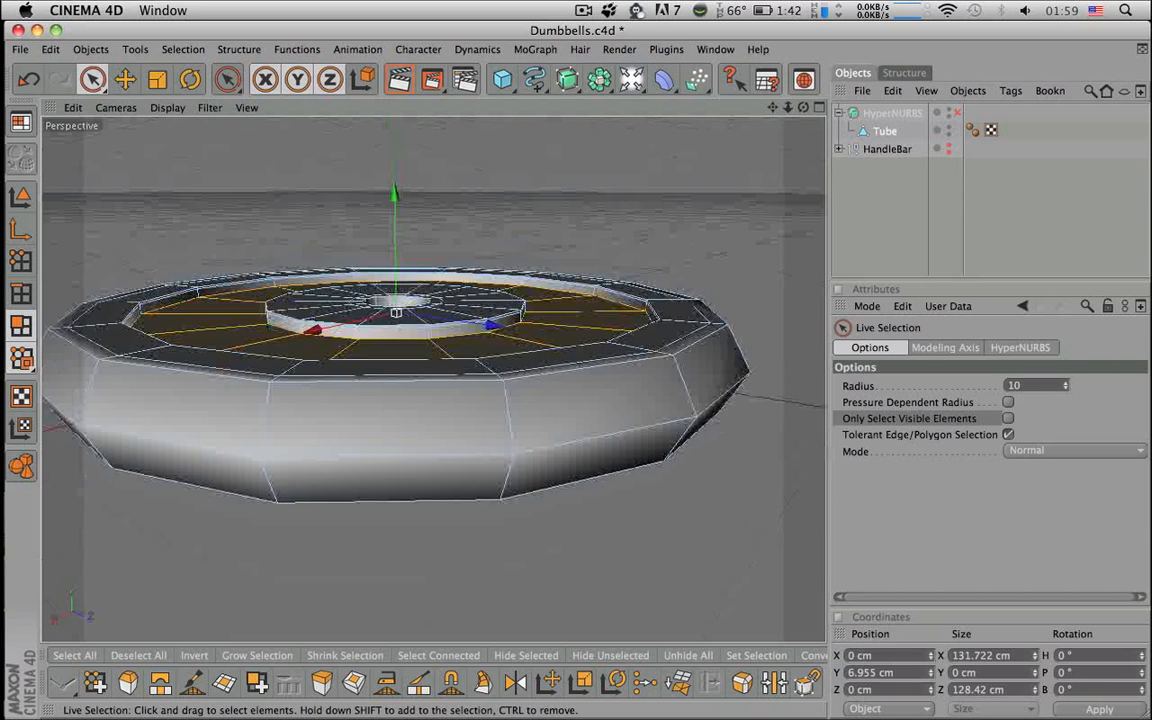
{"action": "right_click_drag", "start_coordinate": [582, 172], "coordinate": [622, 172], "text": "alt"}
{"action": "right_click_drag", "start_coordinate": [545, 225], "coordinate": [507, 234], "text": "alt"}
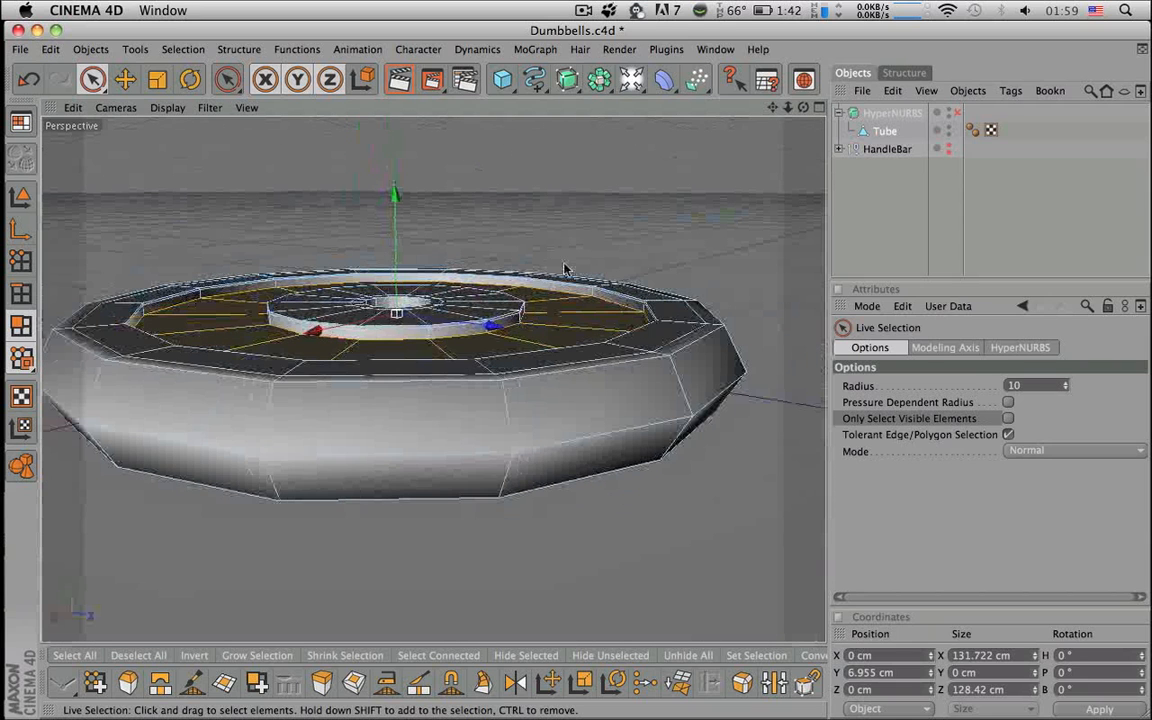
{"action": "key", "text": "d"}
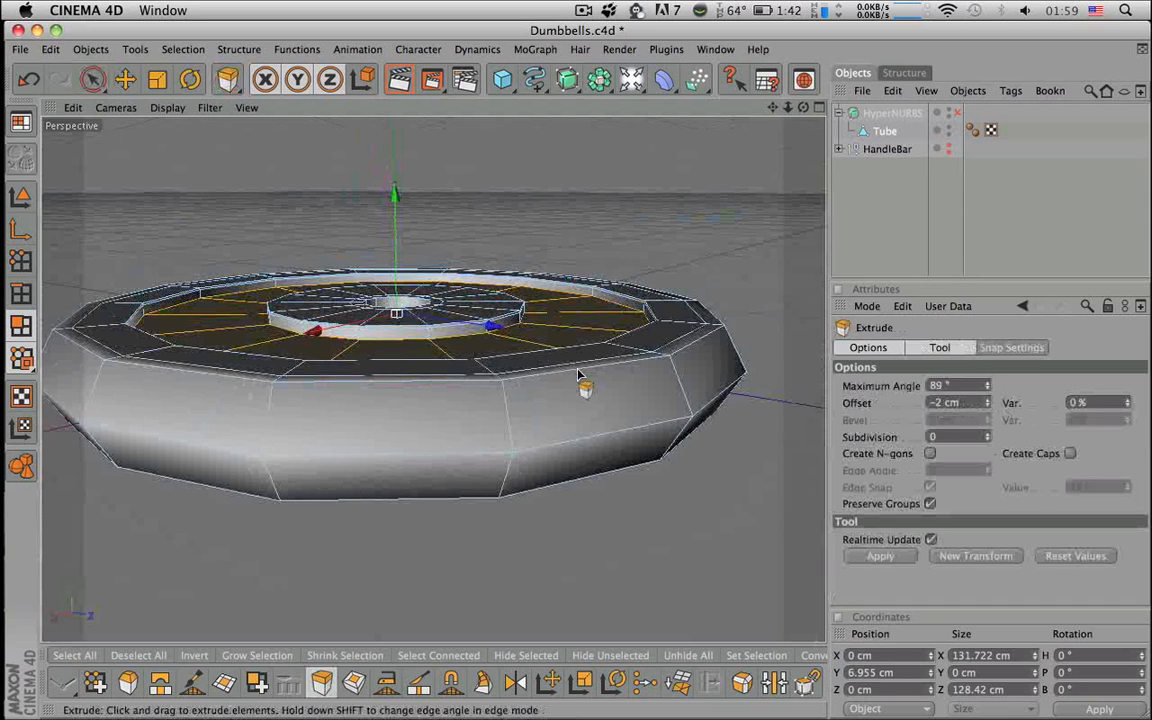
{"action": "left_click_drag", "start_coordinate": [507, 234], "coordinate": [512, 234]}
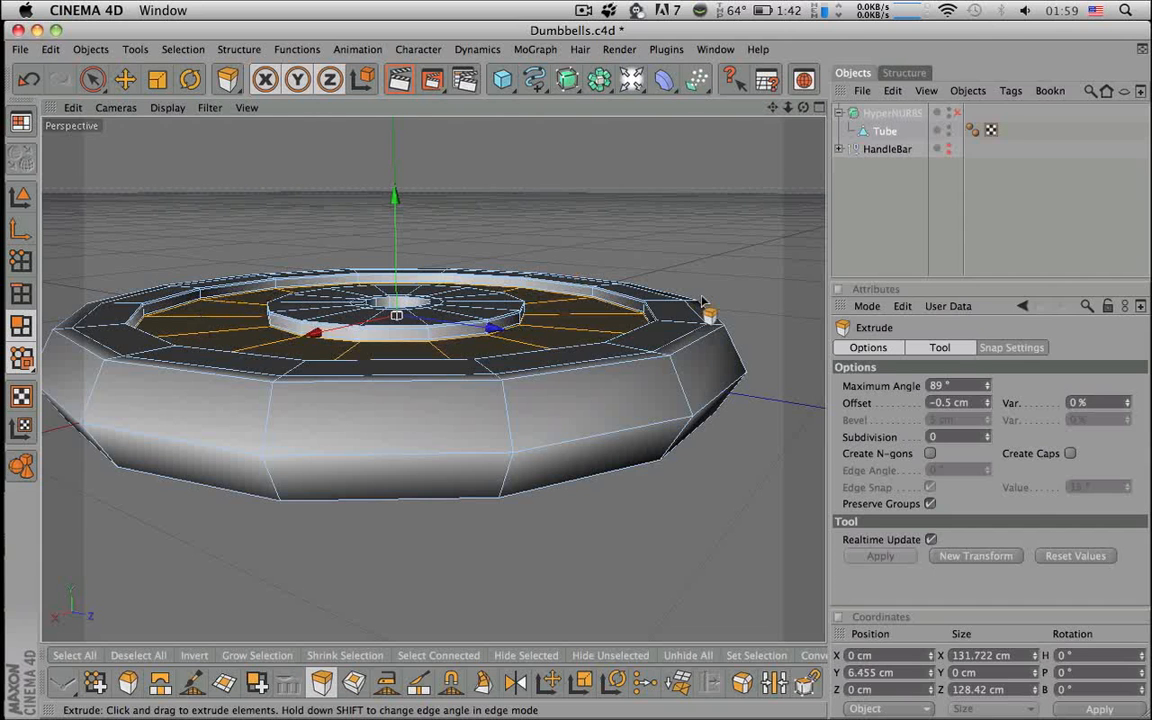
{"action": "left_click", "coordinate": [957, 113]}
- Deselect everything, view the plate's underside, and reselect the Tube
{"action": "left_click", "coordinate": [892, 185]}
{"action": "left_click_drag", "start_coordinate": [700, 396], "coordinate": [700, 510], "text": "alt"}
{"action": "scroll", "coordinate": [680, 412], "scroll_direction": "down", "scroll_amount": 5}
{"action": "left_click_drag", "start_coordinate": [680, 412], "coordinate": [672, 225], "text": "alt"}
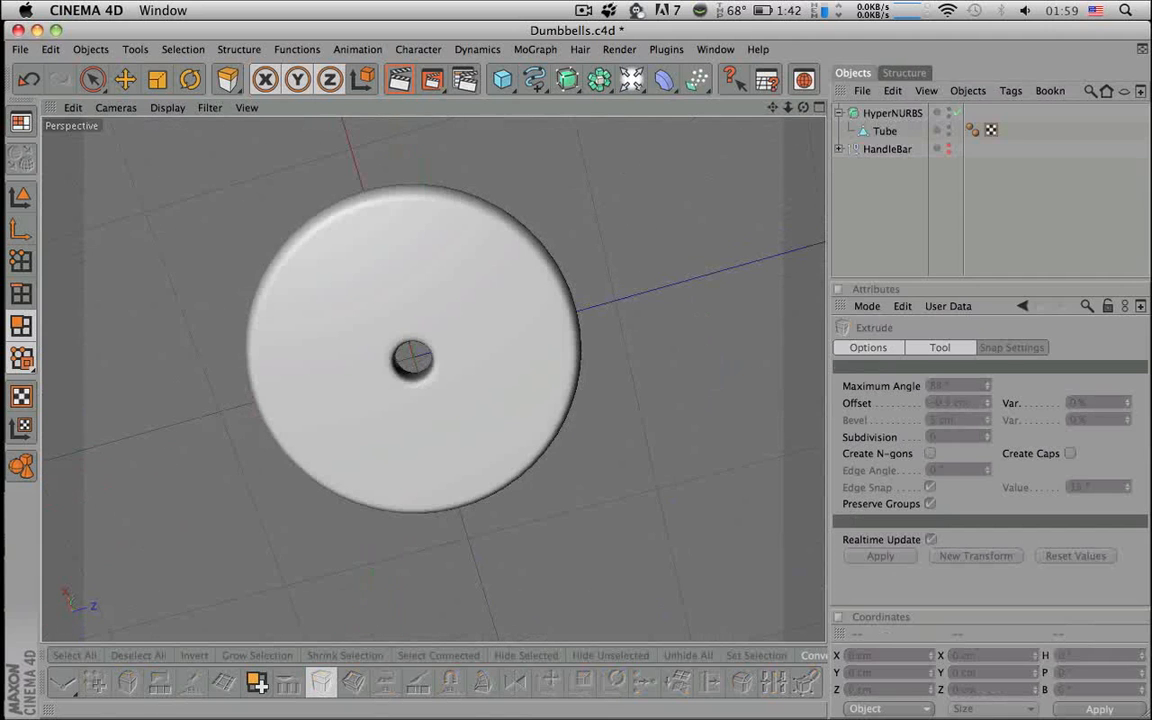
{"action": "left_click", "coordinate": [885, 132]}
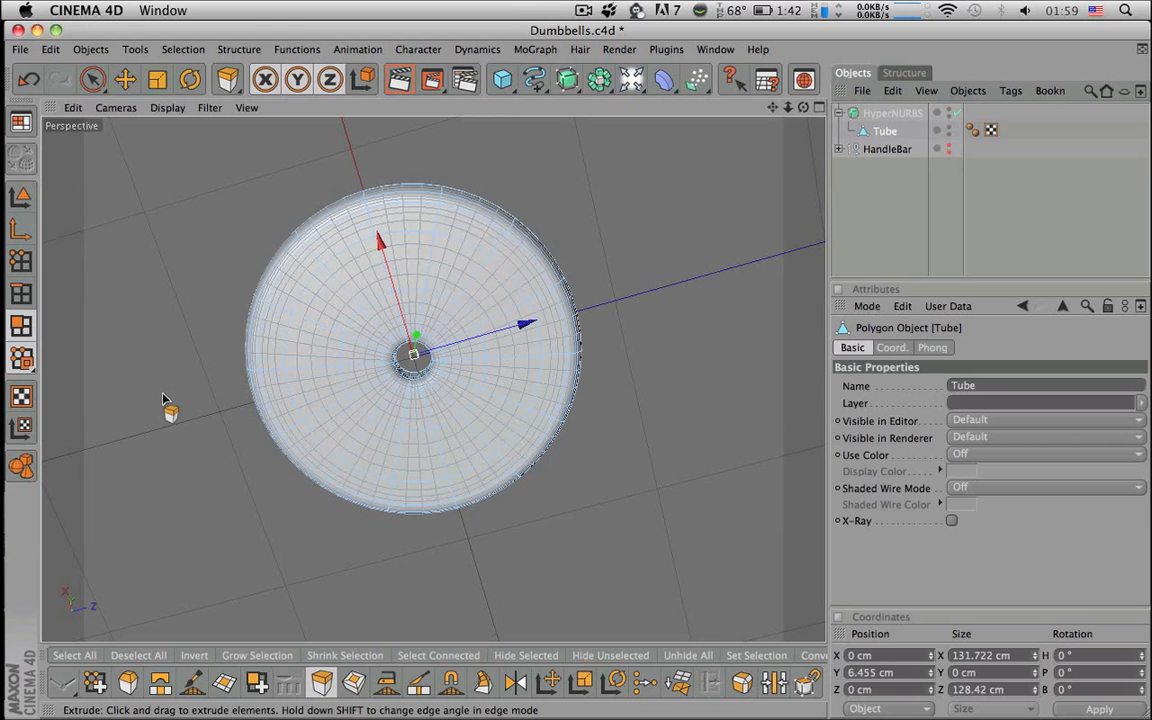
- With HyperNURBS off, ring-select a polygon ring on the plate's underside
{"action": "left_click", "coordinate": [956, 112]}
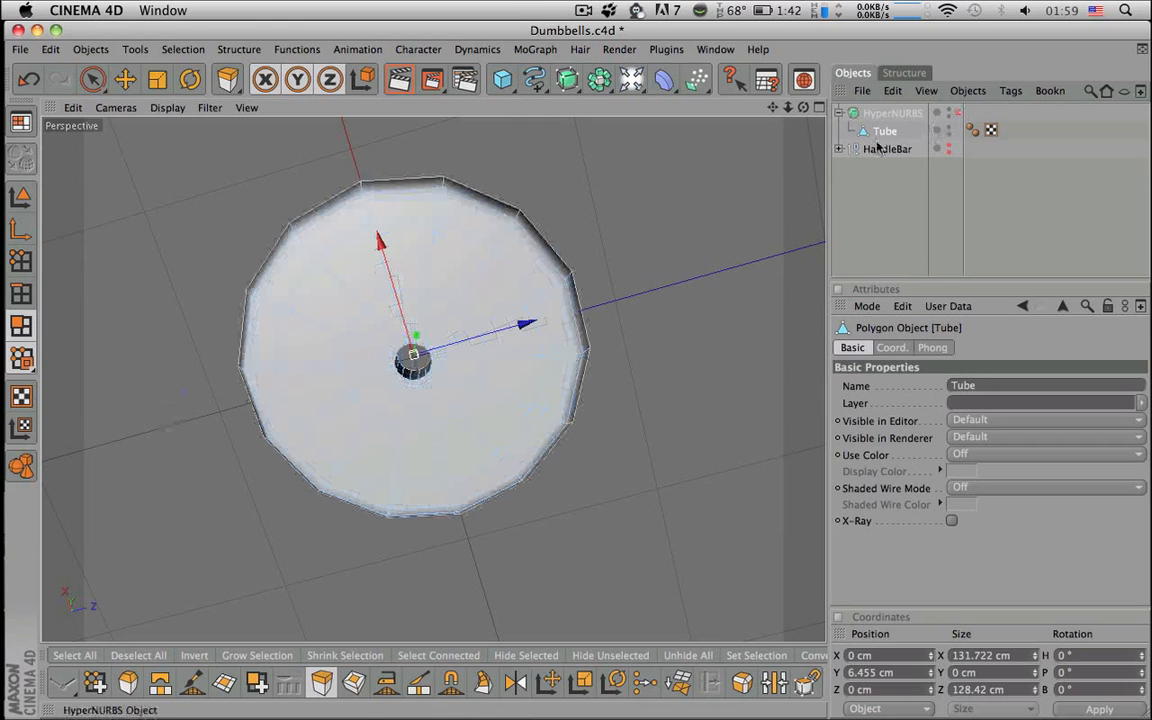
{"action": "key", "text": "v"}
{"action": "mouse_move", "coordinate": [764, 237]}
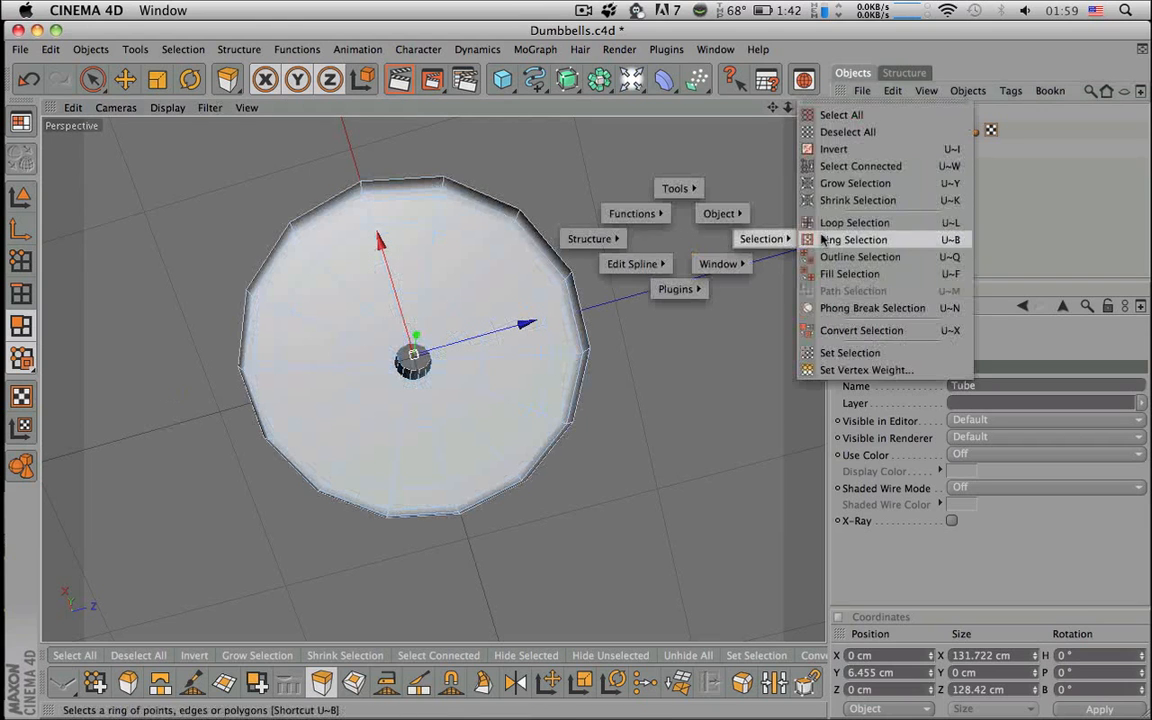
{"action": "left_click", "coordinate": [790, 311]}
{"action": "left_click", "coordinate": [515, 316]}
{"action": "left_click_drag", "start_coordinate": [517, 316], "coordinate": [550, 190], "text": "alt"}
{"action": "right_click_drag", "start_coordinate": [557, 318], "coordinate": [670, 318], "text": "alt"}
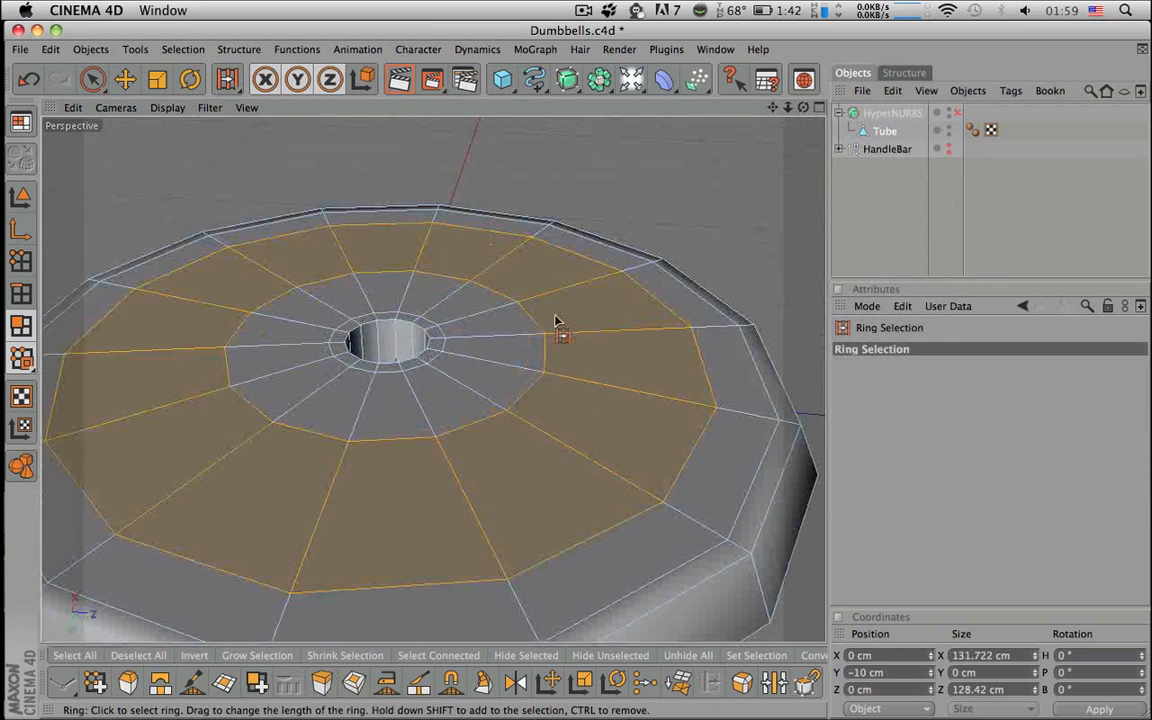
- Extrude the underside ring inward with a -0.5 cm offset
{"action": "key", "text": "d"}
{"action": "left_click_drag", "start_coordinate": [725, 296], "coordinate": [718, 297]}
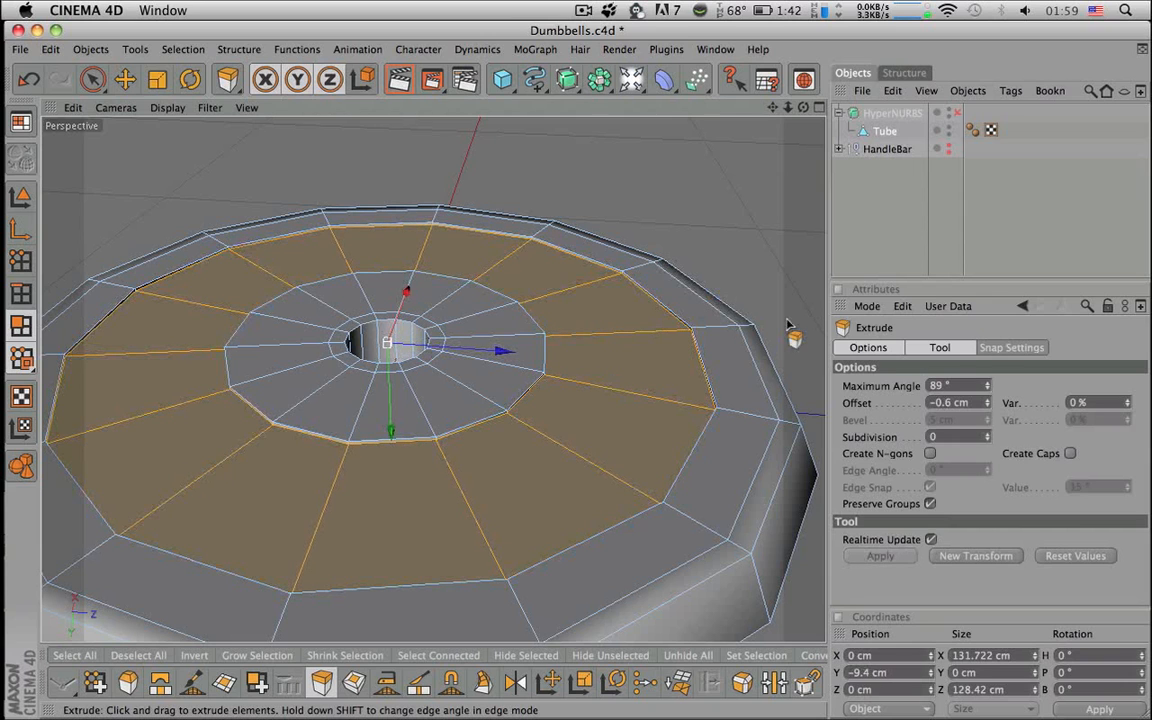
{"action": "left_click", "coordinate": [947, 404]}
{"action": "key", "text": "BackSpace"}
{"action": "type", "text": "5"}
{"action": "key", "text": "Return"}
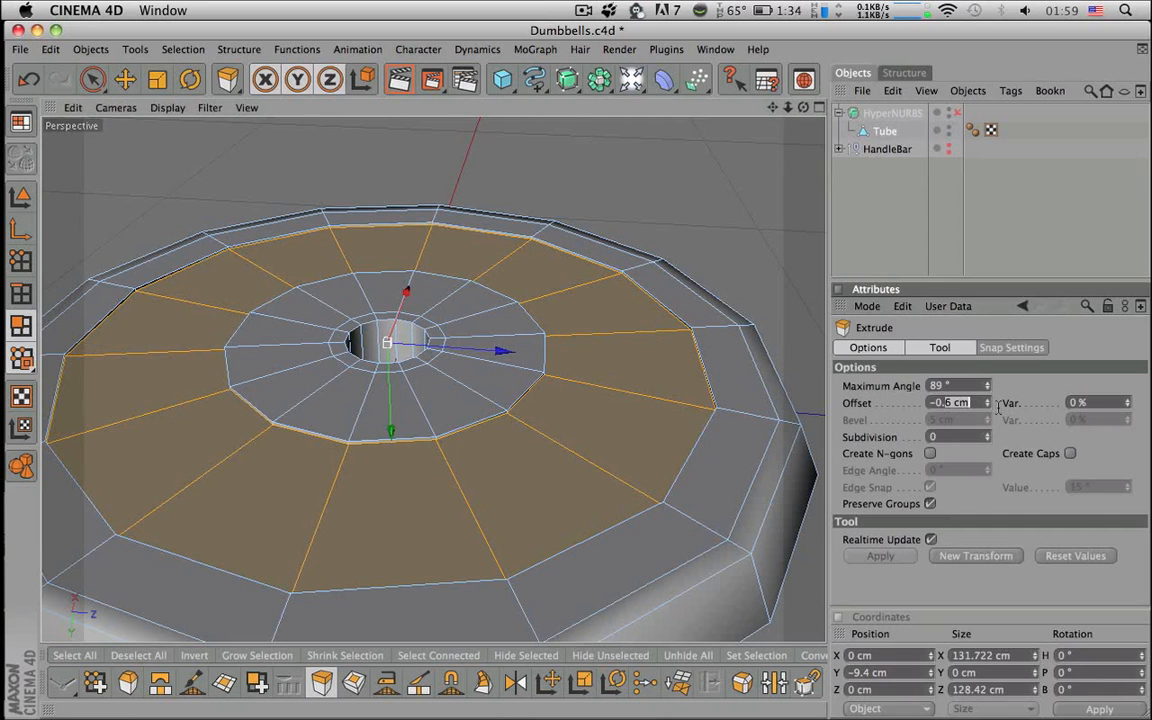
- Extrude the underside ring further, trying a -2.5 cm offset, then settling on -0.5 cm
{"action": "left_click_drag", "start_coordinate": [690, 358], "coordinate": [689, 368]}
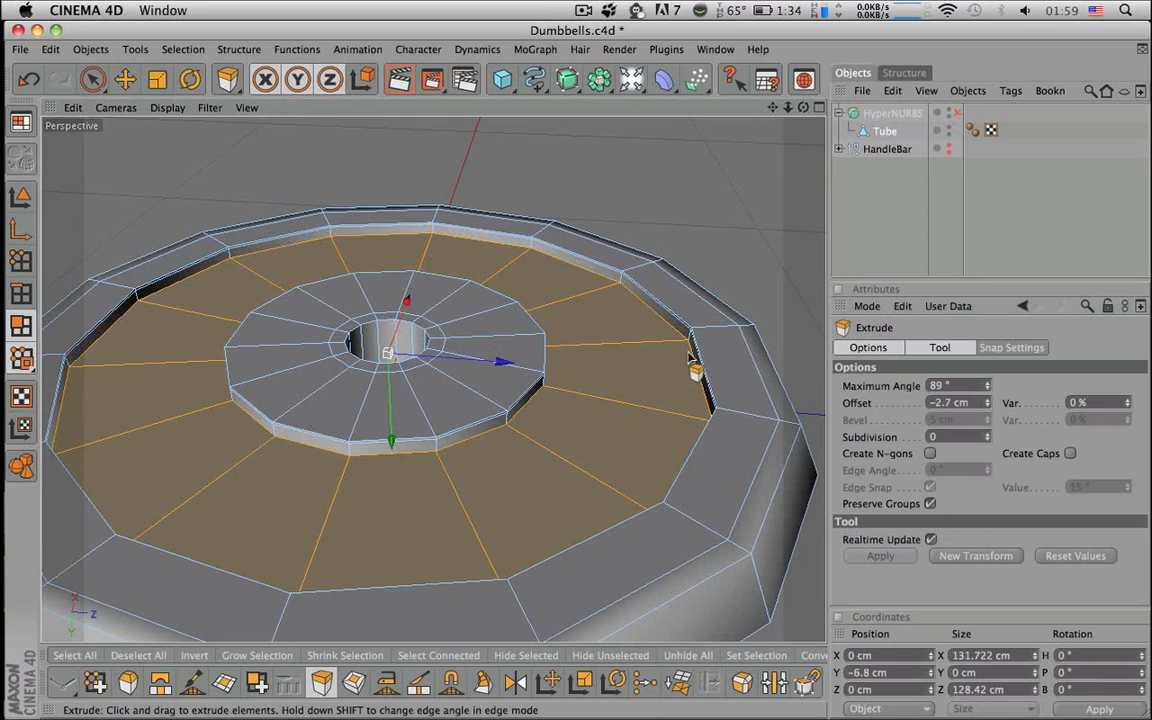
{"action": "left_click", "coordinate": [975, 404]}
{"action": "key", "text": "BackSpace"}
{"action": "type", "text": "5"}
{"action": "key", "text": "Return"}
{"action": "left_click_drag", "start_coordinate": [711, 413], "coordinate": [709, 414]}
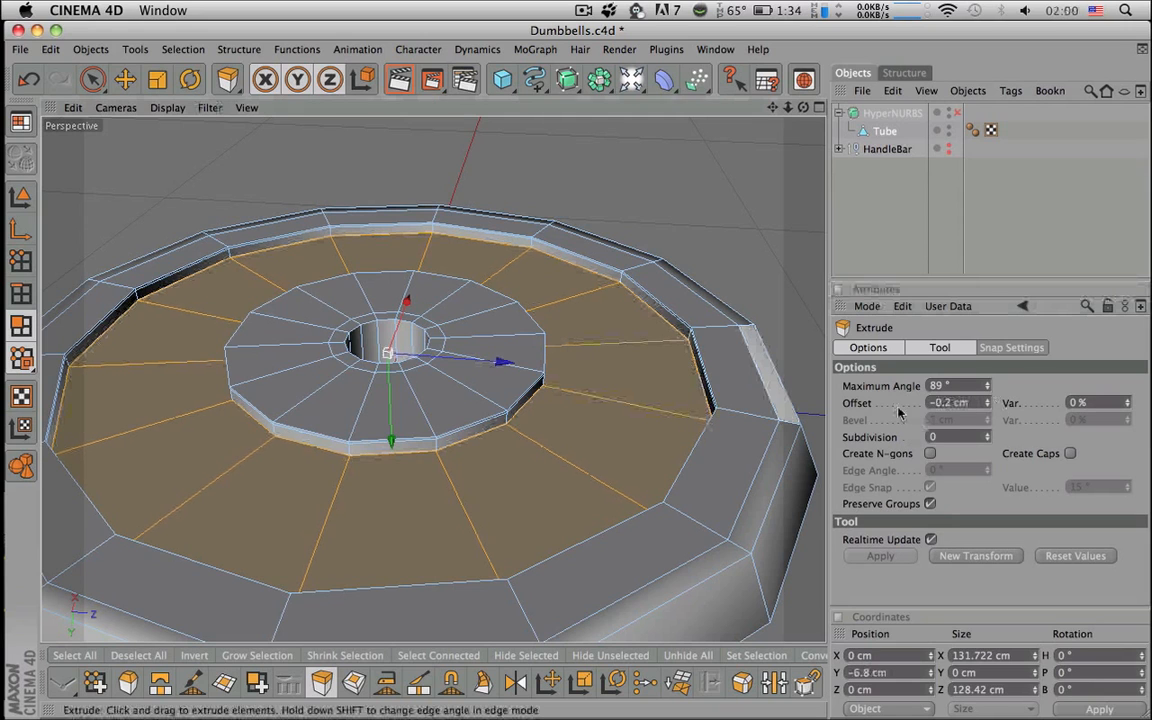
{"action": "left_click_drag", "start_coordinate": [946, 404], "coordinate": [1052, 407]}
{"action": "type", "text": "5"}
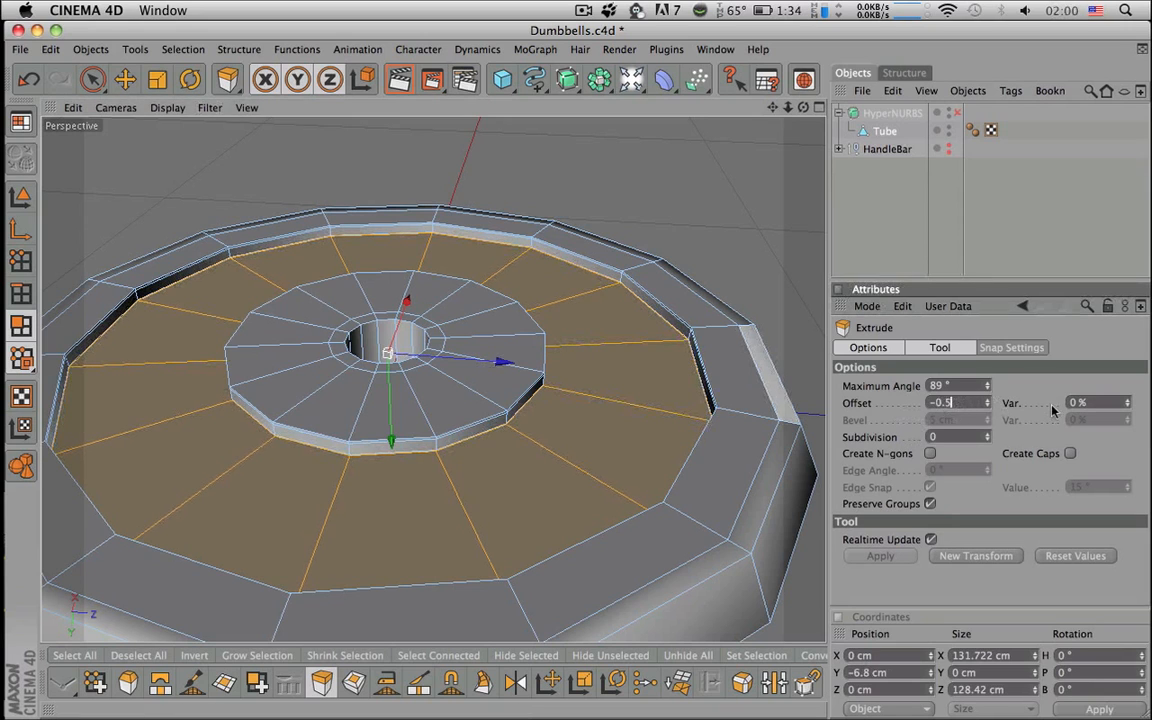
{"action": "key", "text": "Return"}
- Deselect the Tube and turn HyperNURBS smoothing back on for the plate
{"action": "key", "text": "space"}
{"action": "left_click", "coordinate": [892, 249]}
{"action": "left_click_drag", "start_coordinate": [674, 309], "coordinate": [674, 375], "text": "alt"}
{"action": "right_click_drag", "start_coordinate": [674, 311], "coordinate": [500, 311], "text": "alt"}
{"action": "left_click", "coordinate": [951, 113]}
{"action": "left_click", "coordinate": [892, 113]}
{"action": "left_click", "coordinate": [896, 188]}
- Unhide the HandleBar in the Object Manager
{"action": "left_click_drag", "start_coordinate": [680, 320], "coordinate": [629, 316], "text": "alt"}
{"action": "right_click_drag", "start_coordinate": [629, 316], "coordinate": [486, 316], "text": "alt"}
{"action": "left_click_drag", "start_coordinate": [630, 315], "coordinate": [780, 292], "text": "alt"}
{"action": "right_click_drag", "start_coordinate": [627, 314], "coordinate": [735, 314], "text": "alt"}
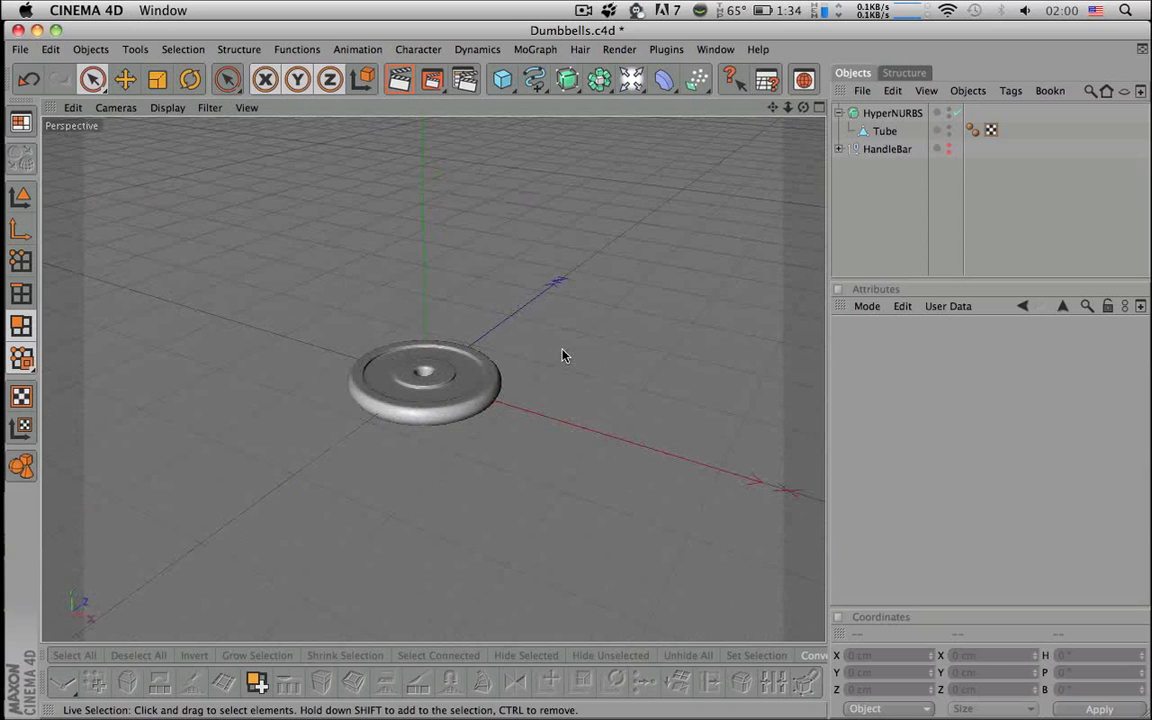
{"action": "left_click", "coordinate": [948, 147]}
- Orbit and zoom around the dumbbell to inspect the bar passing through the plate's hole
{"action": "left_click_drag", "start_coordinate": [620, 335], "coordinate": [620, 303], "text": "alt"}
{"action": "right_click_drag", "start_coordinate": [620, 303], "coordinate": [634, 303], "text": "alt"}
{"action": "right_click_drag", "start_coordinate": [483, 341], "coordinate": [520, 341], "text": "alt"}
{"action": "left_click_drag", "start_coordinate": [520, 341], "coordinate": [521, 388], "text": "alt"}
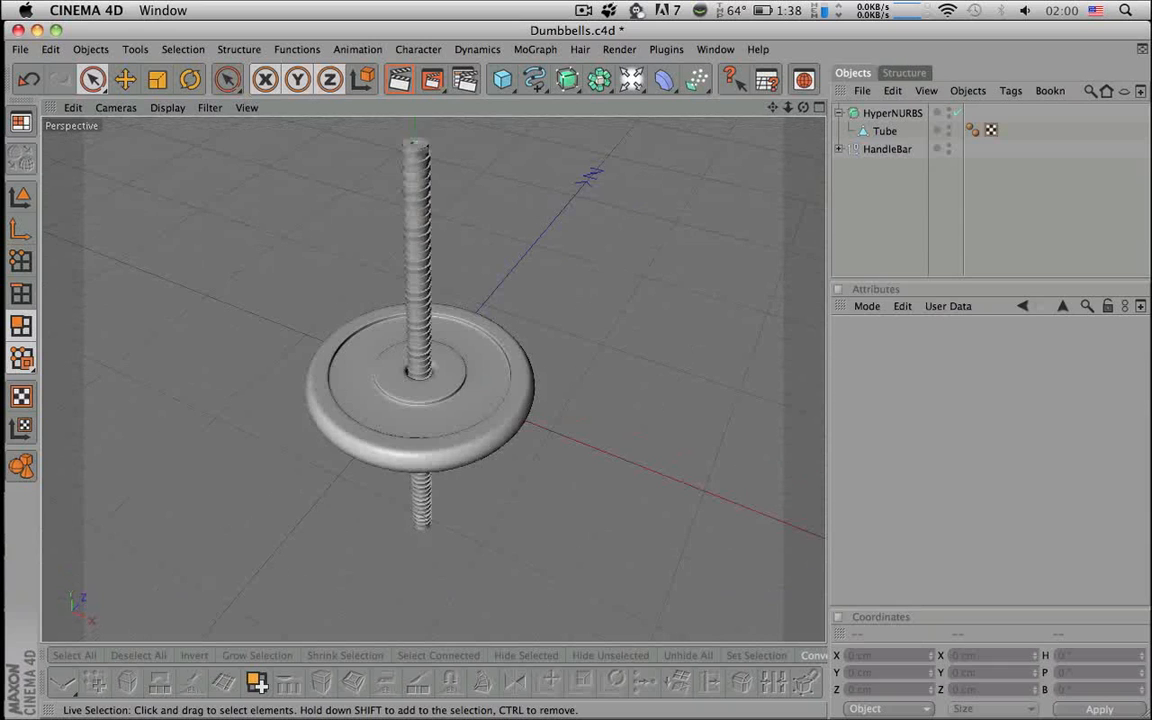
{"action": "left_click", "coordinate": [887, 134]}
{"action": "left_click", "coordinate": [877, 212]}
{"action": "left_click_drag", "start_coordinate": [640, 300], "coordinate": [641, 362], "text": "alt"}
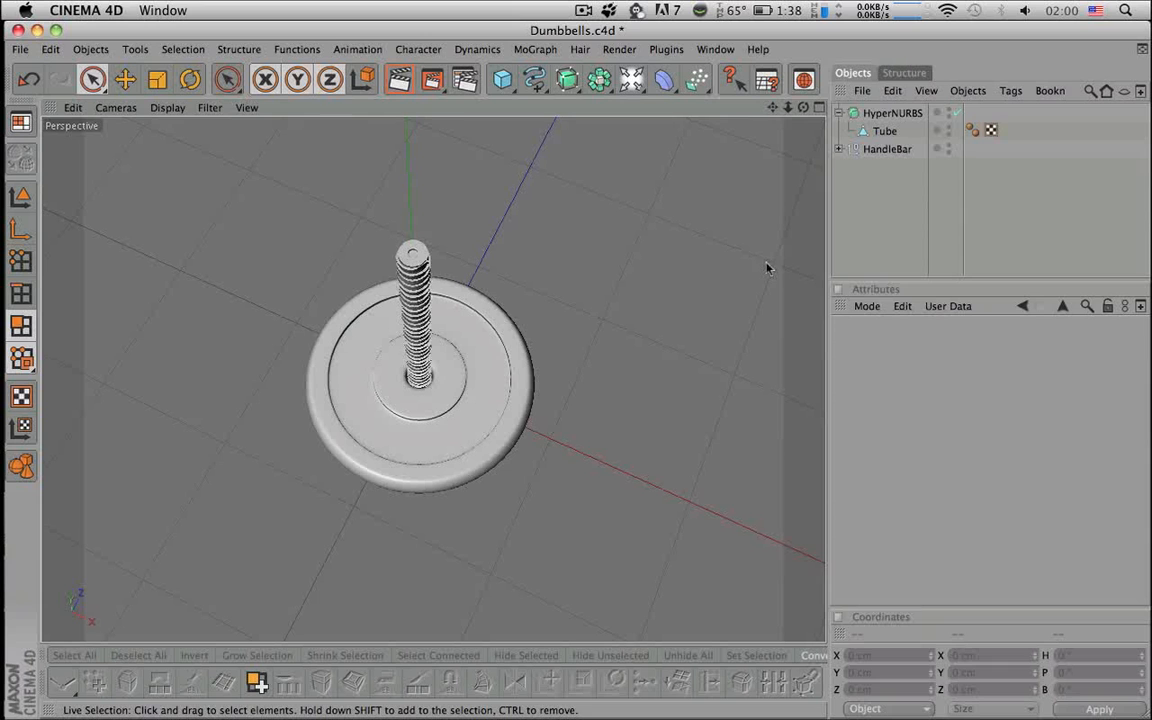
{"action": "left_click_drag", "start_coordinate": [700, 280], "coordinate": [700, 205], "text": "alt"}
{"action": "left_click_drag", "start_coordinate": [735, 265], "coordinate": [735, 245], "text": "alt"}
{"action": "middle_click_drag", "start_coordinate": [726, 274], "coordinate": [725, 312], "text": "alt"}
{"action": "right_click_drag", "start_coordinate": [723, 275], "coordinate": [655, 275], "text": "alt"}
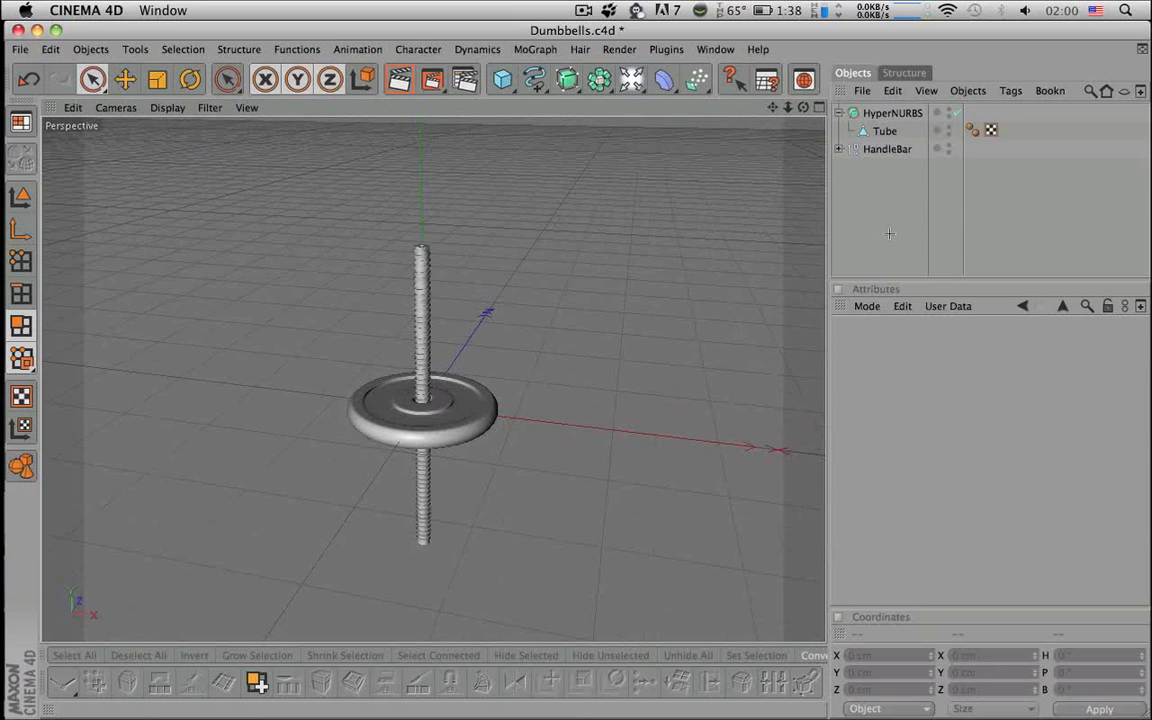
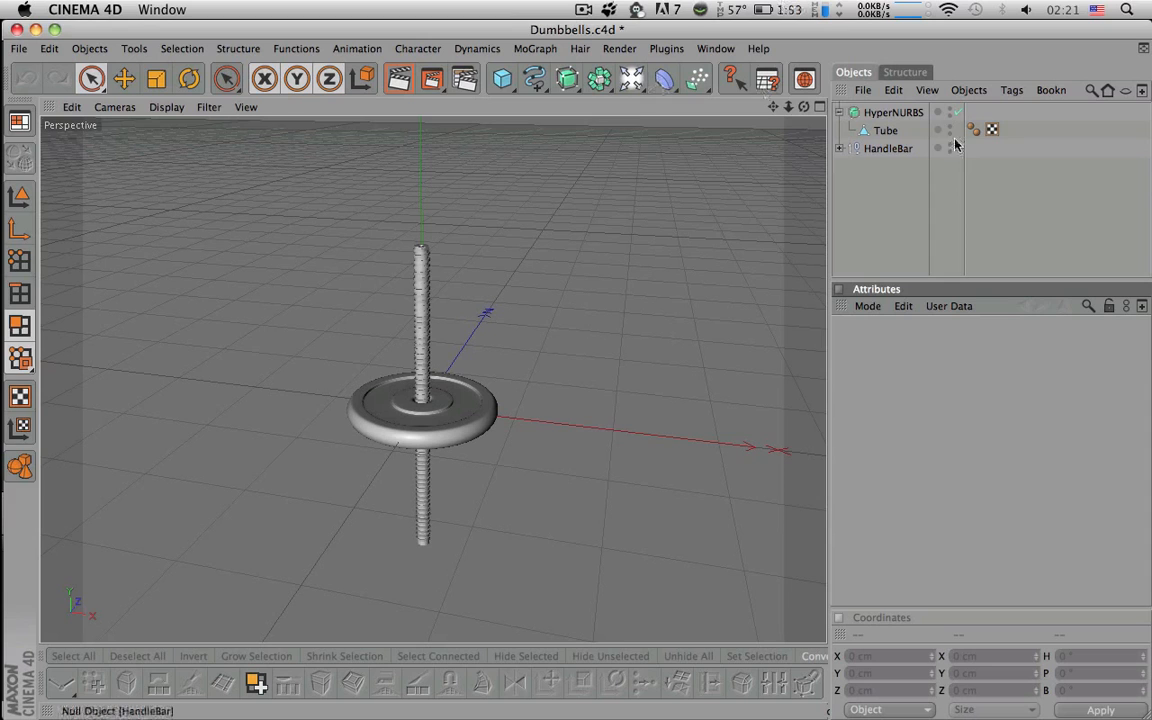
- Hide the HandleBar in the viewport
{"action": "left_click", "coordinate": [900, 151]}
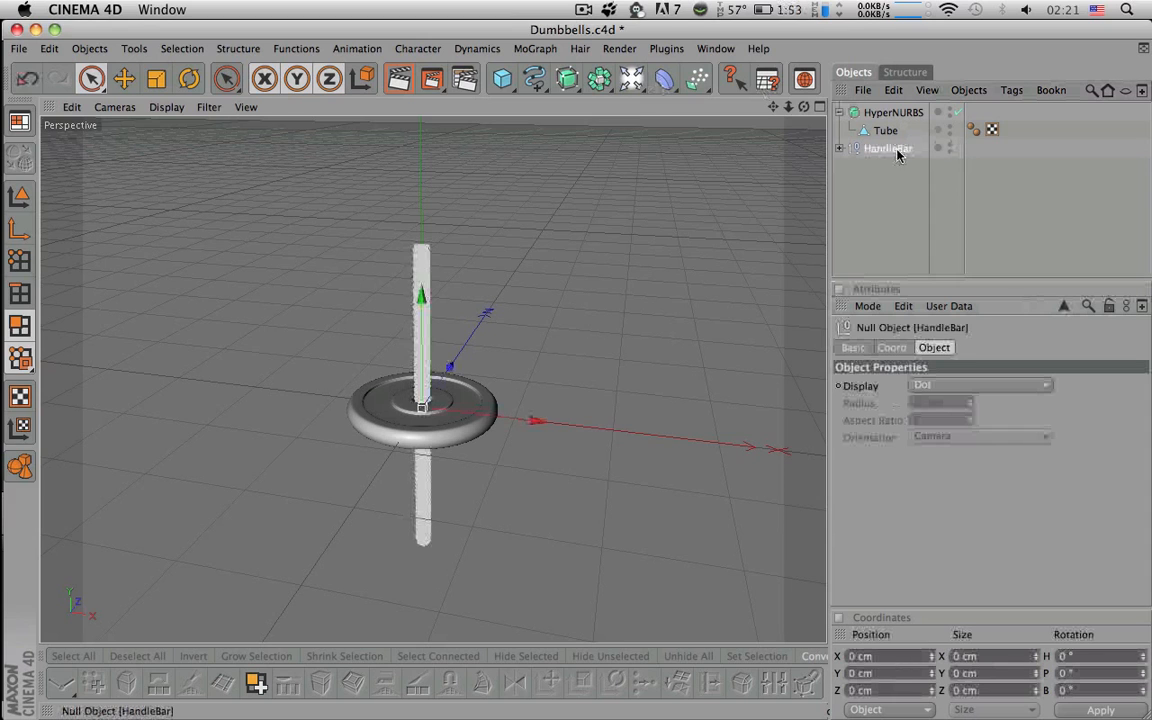
{"action": "left_click", "coordinate": [950, 148]}
{"action": "left_click", "coordinate": [797, 163]}
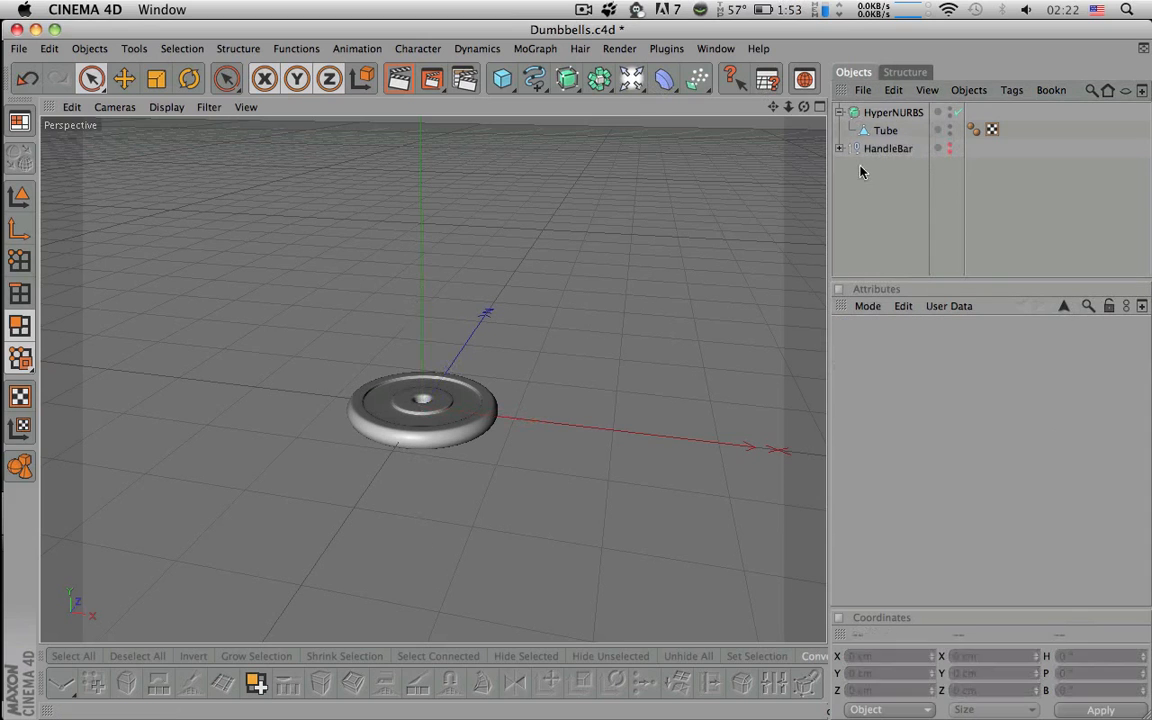
- Add a Text spline reading 'CG TUTS' with spaced-out letters
{"action": "mouse_move", "coordinate": [534, 78]}
{"action": "left_mouse_down"}
{"action": "mouse_move", "coordinate": [666, 133]}
{"action": "mouse_move", "coordinate": [812, 260]}
{"action": "mouse_move", "coordinate": [812, 198]}
{"action": "mouse_move", "coordinate": [799, 236]}
{"action": "left_mouse_up"}
{"action": "double_click", "coordinate": [880, 385]}
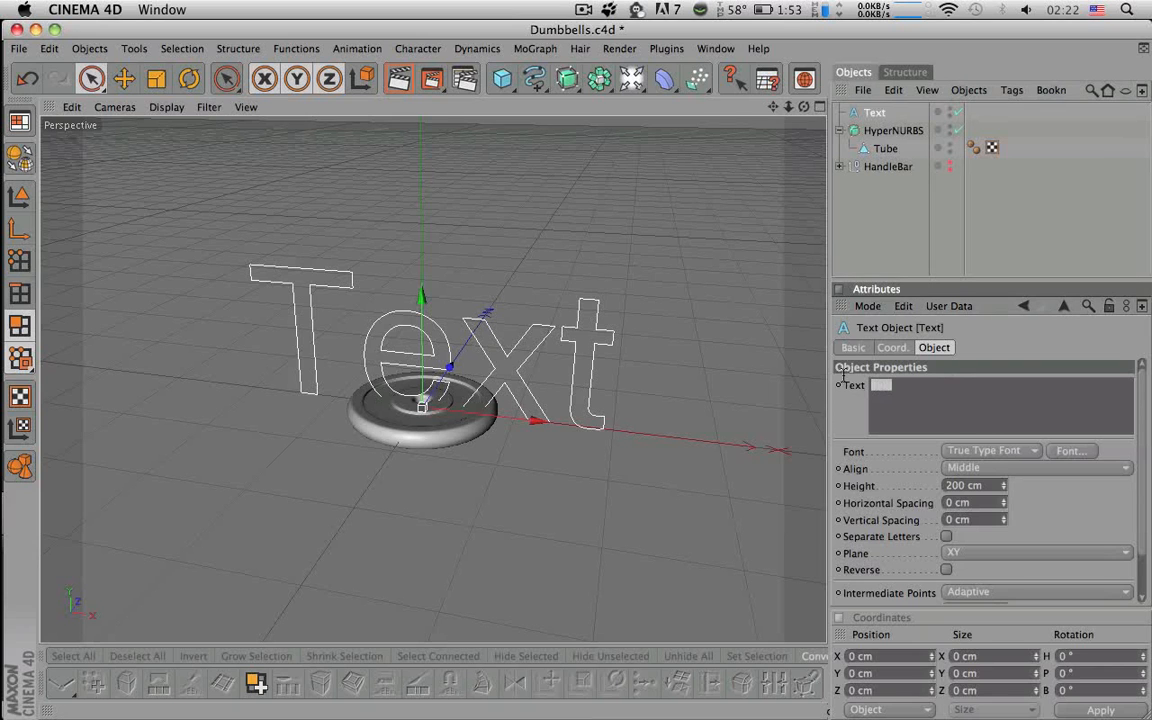
{"action": "type", "text": "CG TUTS"}
{"action": "key", "text": "Return"}
{"action": "key", "text": "Left"}
{"action": "key", "text": "Left"}
{"action": "key", "text": "Left"}
{"action": "key", "text": "Left"}
{"action": "key", "text": "Left"}
{"action": "key", "text": "Left"}
{"action": "key", "text": "Left"}
{"action": "left_click", "coordinate": [894, 228]}
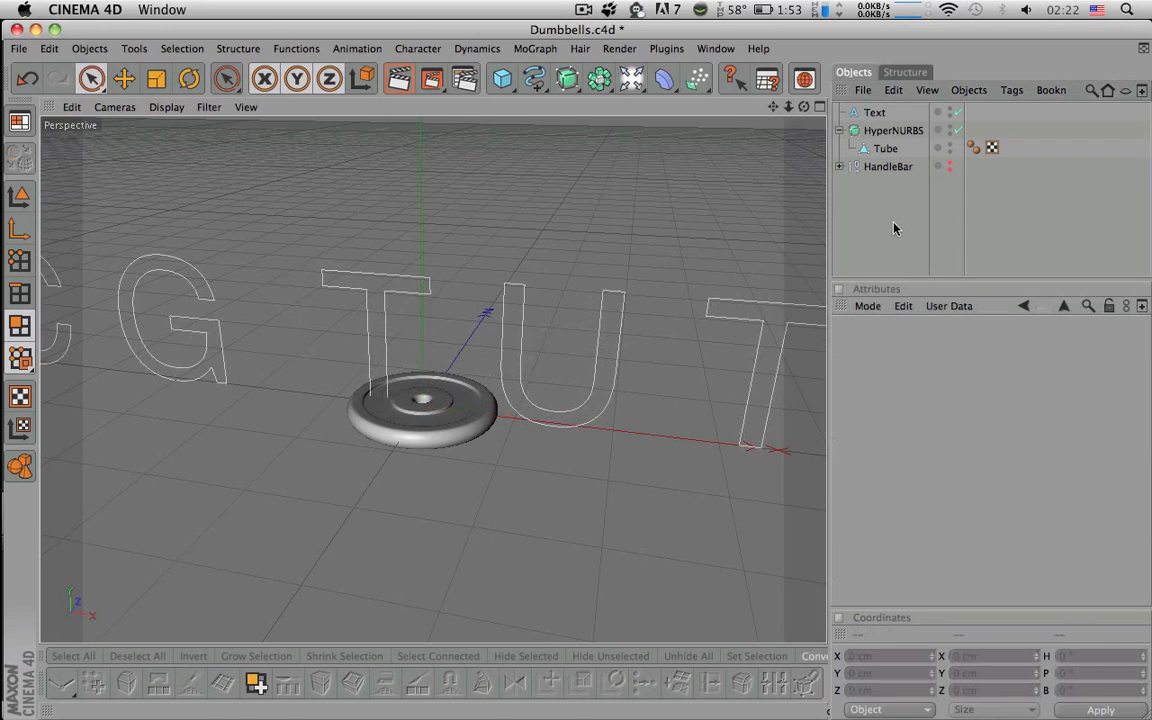
{"action": "left_click", "coordinate": [874, 113]}
{"action": "left_click", "coordinate": [566, 79]}
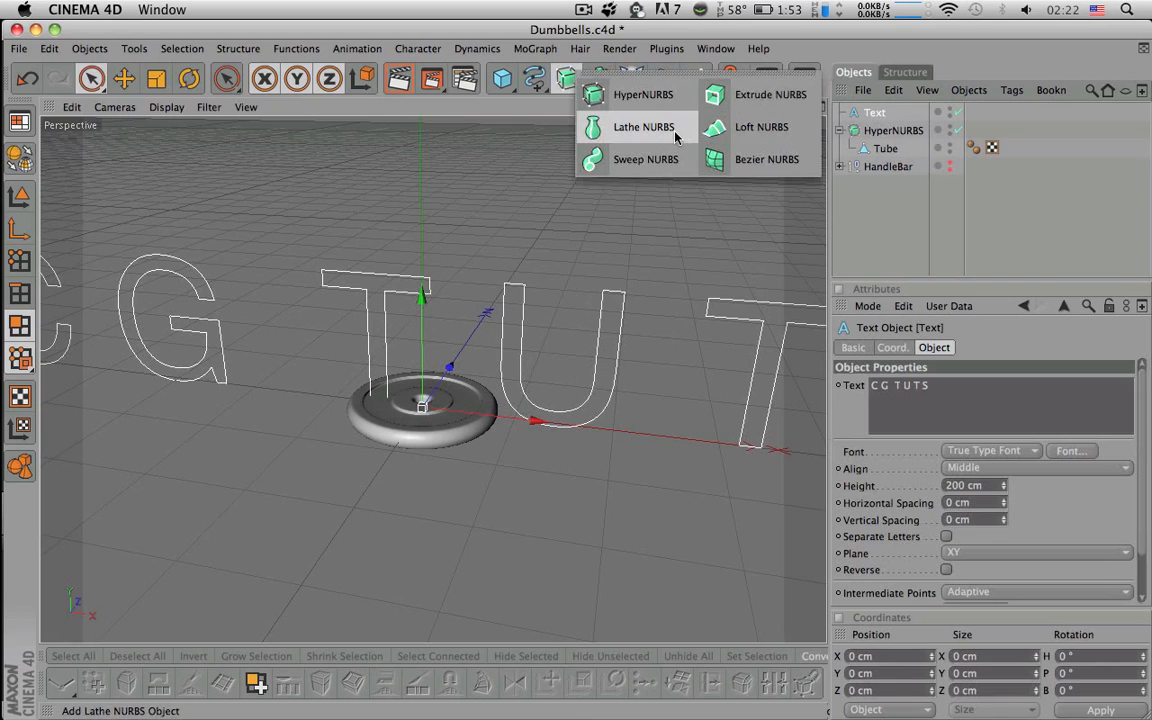
- Place the Text spline inside a new Extrude NURBS generator
{"action": "left_click", "coordinate": [720, 95]}
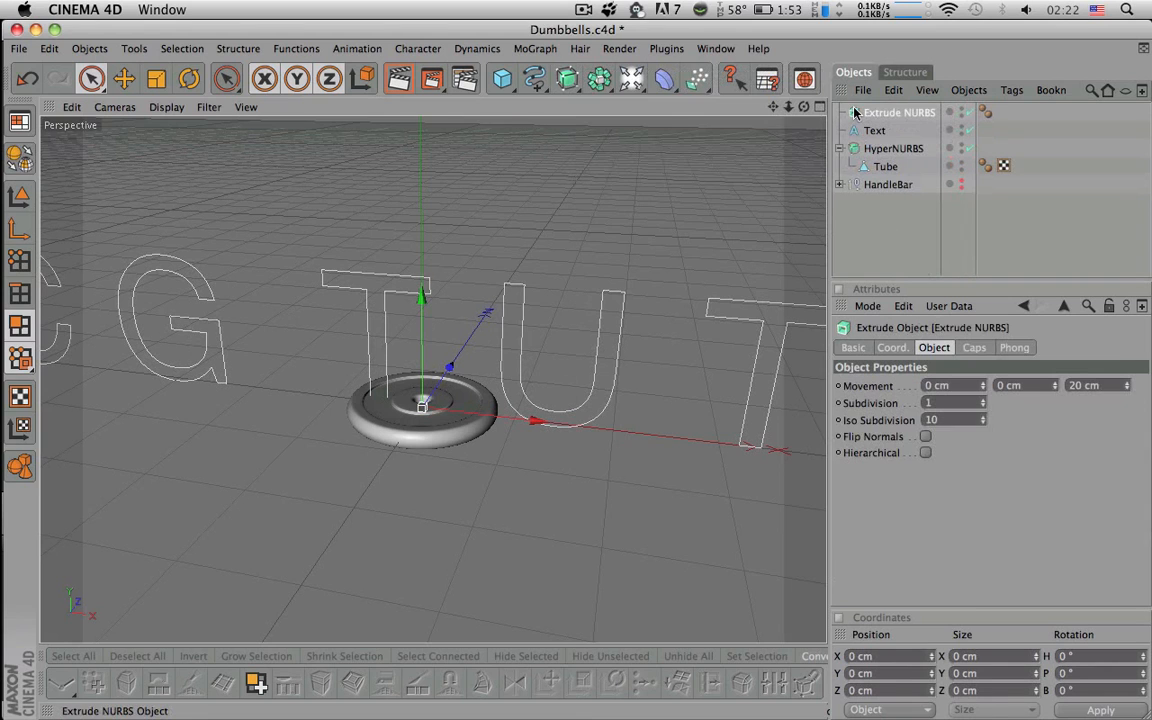
{"action": "mouse_move", "coordinate": [875, 131]}
{"action": "left_mouse_down"}
{"action": "mouse_move", "coordinate": [866, 113]}
{"action": "mouse_move", "coordinate": [885, 115]}
{"action": "left_mouse_up"}
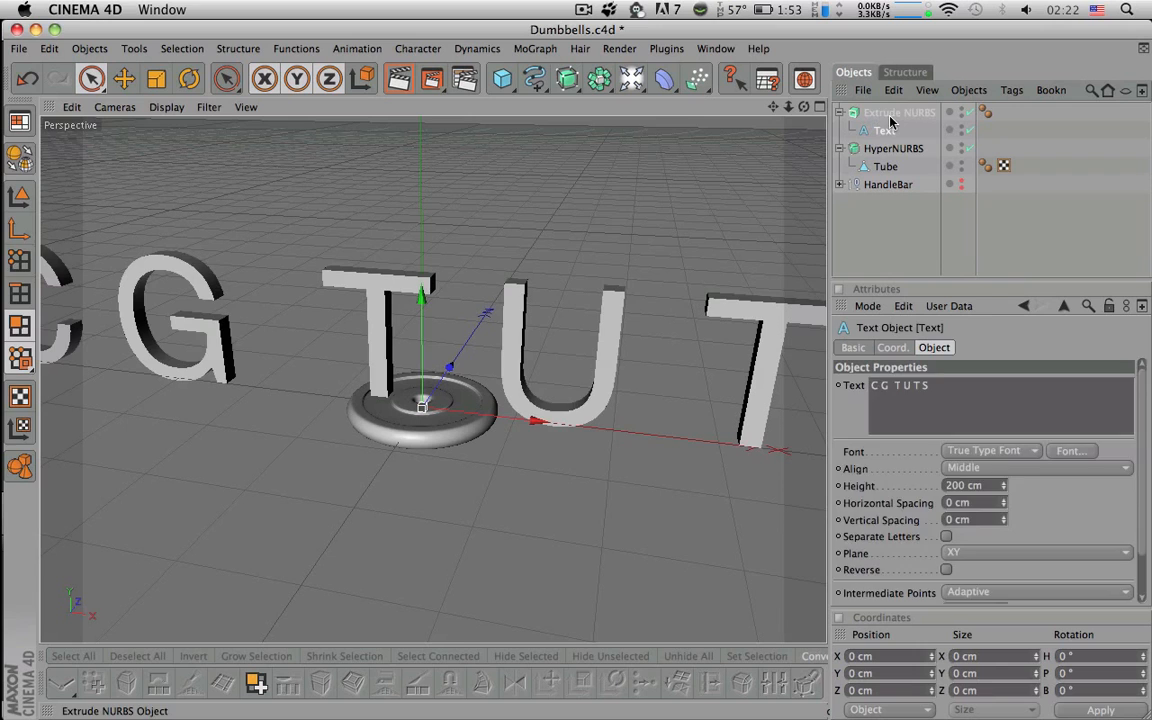
{"action": "left_click", "coordinate": [889, 113]}
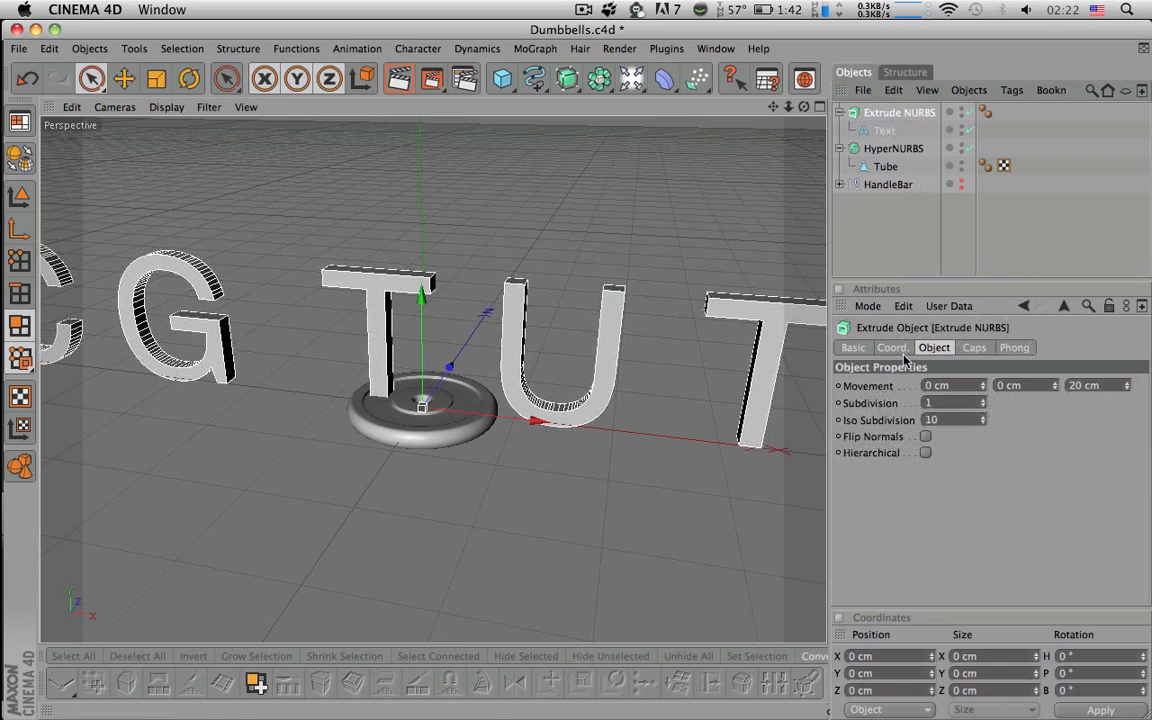
{"action": "right_click_drag", "start_coordinate": [771, 321], "coordinate": [732, 325], "text": "alt"}
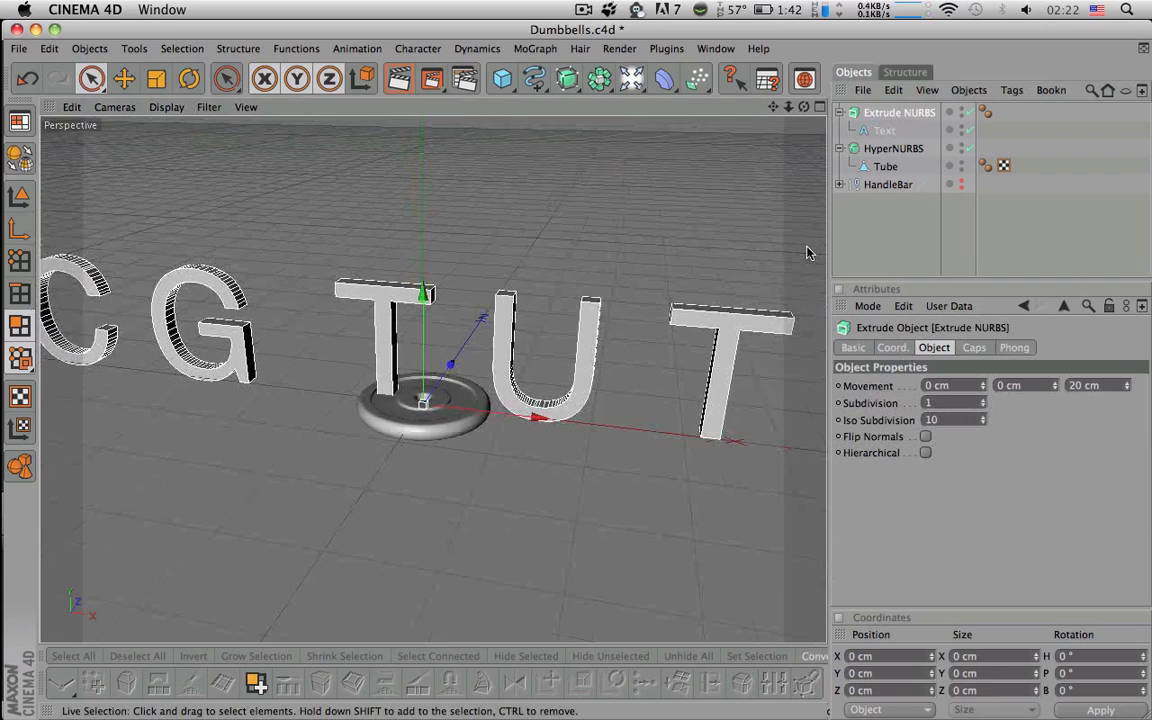
- Scale the extruded text down to fit the plate
{"action": "key", "text": "t"}
{"action": "left_click_drag", "start_coordinate": [470, 326], "coordinate": [490, 472]}
{"action": "right_click_drag", "start_coordinate": [474, 340], "coordinate": [700, 340], "text": "alt"}
{"action": "middle_click_drag", "start_coordinate": [474, 342], "coordinate": [467, 224], "text": "alt"}
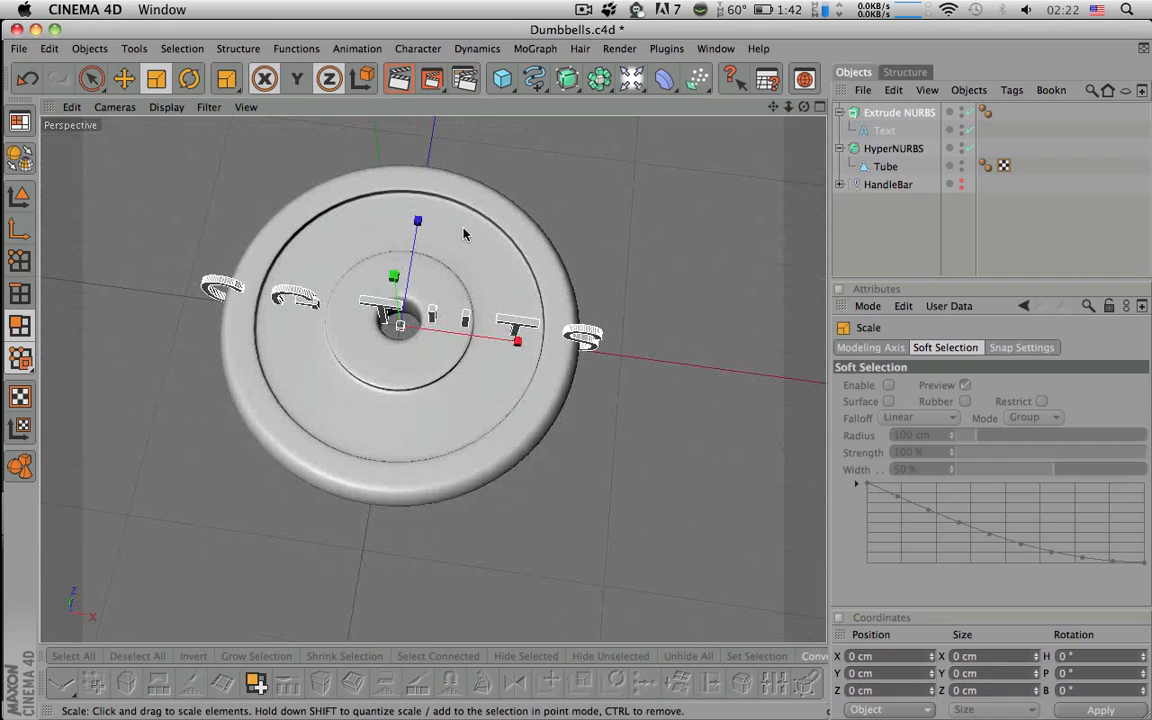
- Try several rotations of the text, including 90° heading, undoing each attempt
{"action": "key", "text": "r"}
{"action": "left_click_drag", "start_coordinate": [397, 311], "coordinate": [490, 160]}
{"action": "key", "text": "super+z"}
{"action": "left_click_drag", "start_coordinate": [353, 288], "coordinate": [477, 282]}
{"action": "key", "text": "super+z"}
{"action": "left_click_drag", "start_coordinate": [350, 294], "coordinate": [356, 287]}
{"action": "key", "text": "super+z"}
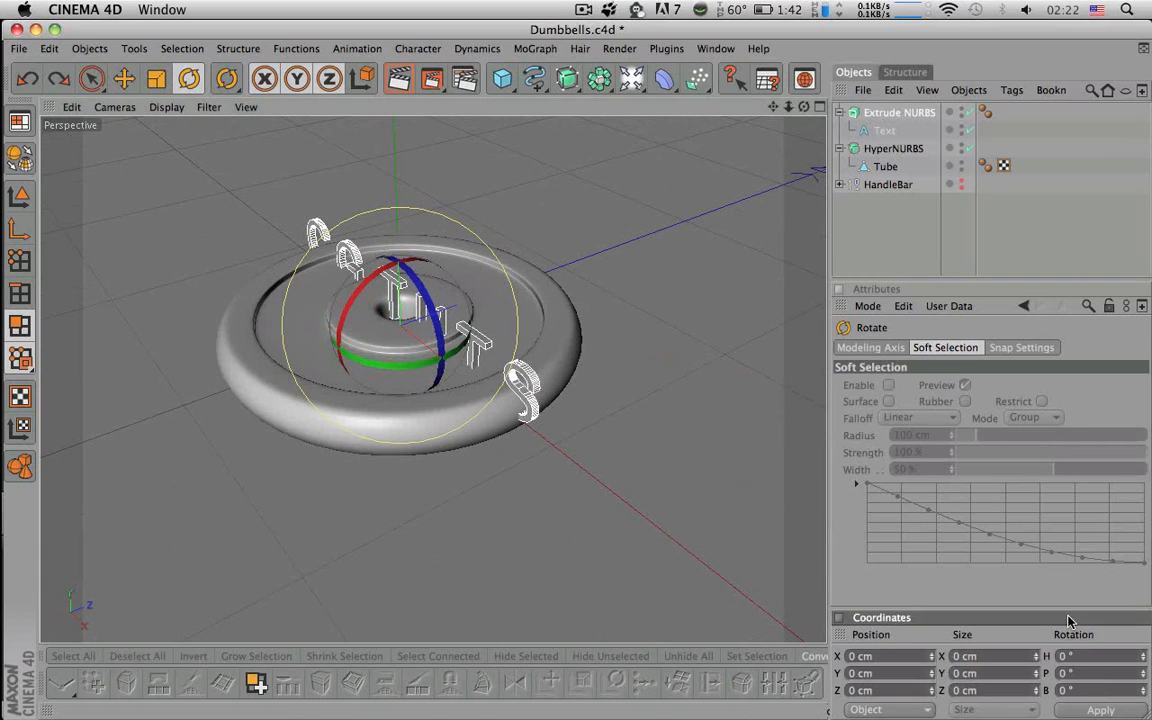
{"action": "left_click", "coordinate": [19, 197]}
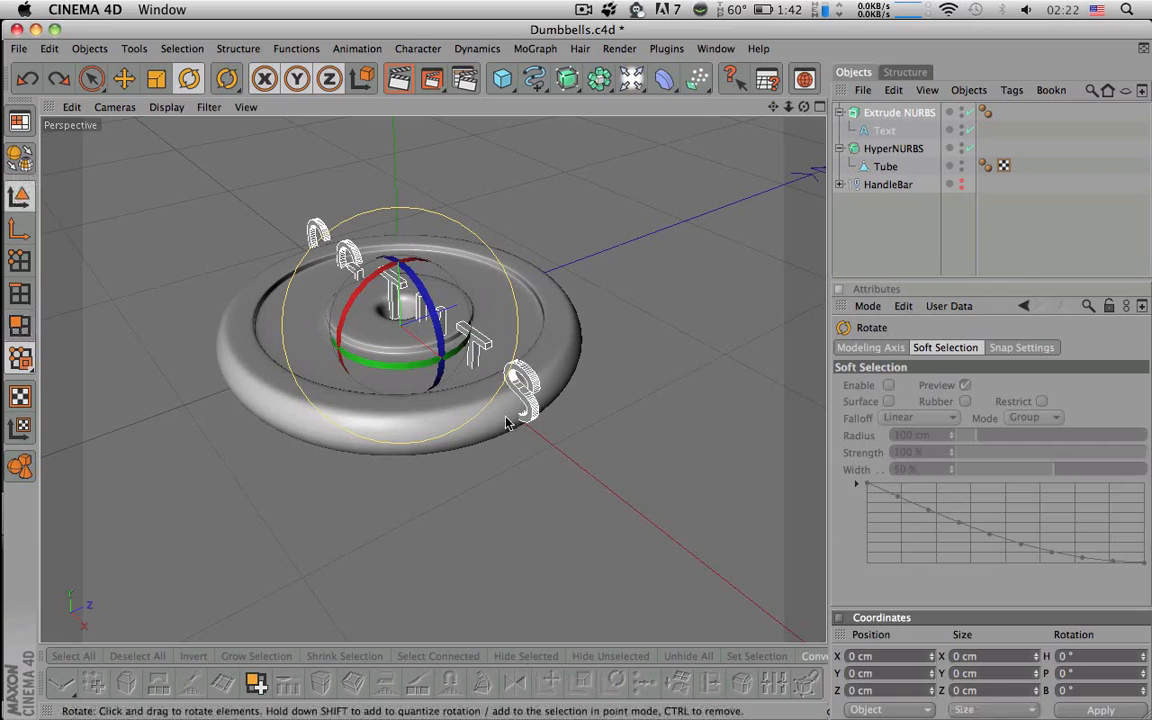
{"action": "type", "text": "90"}
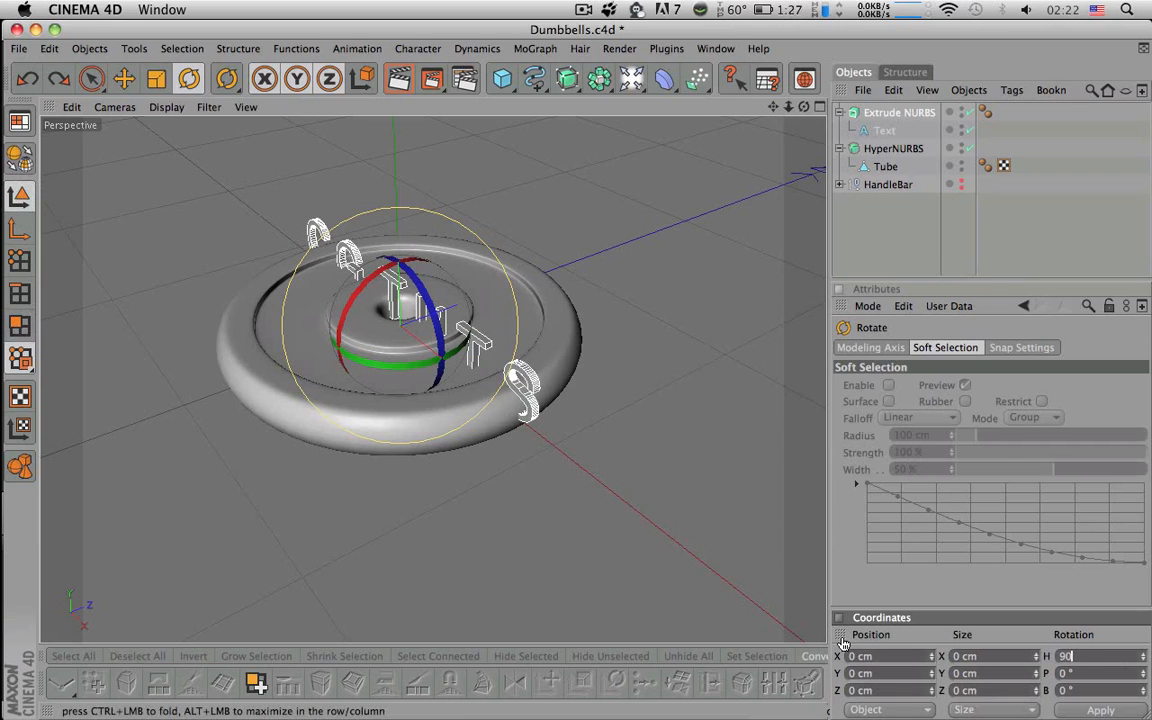
{"action": "key", "text": "Return"}
{"action": "key", "text": "super+z"}
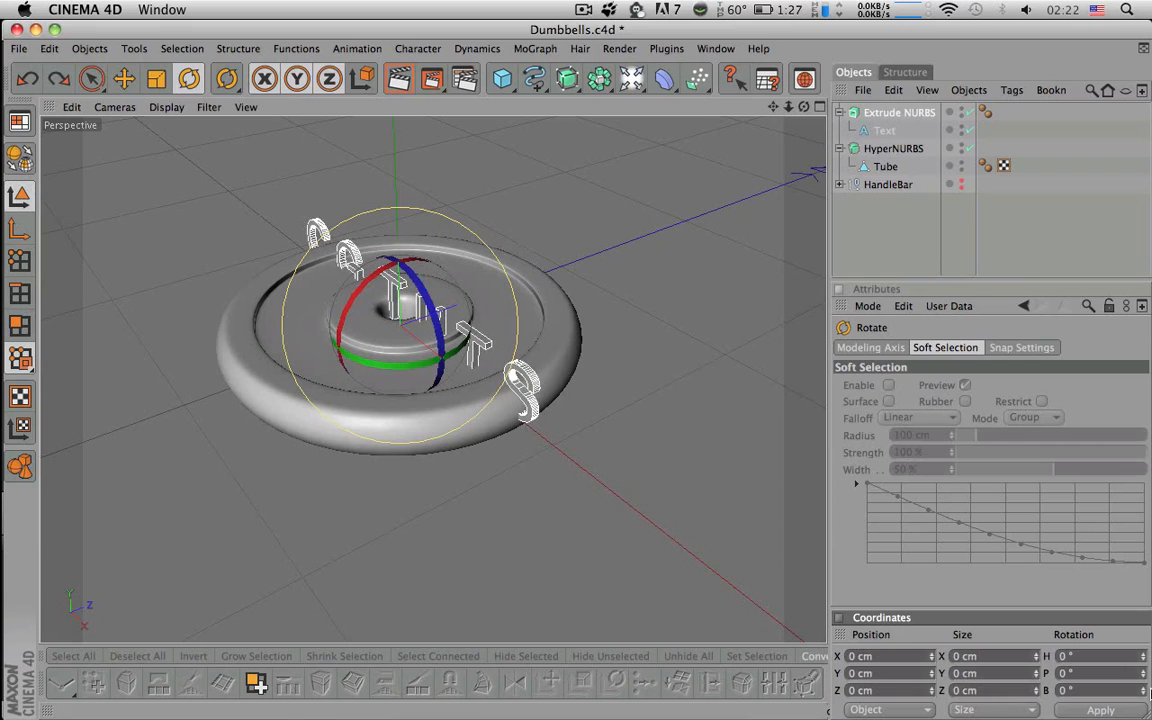
- Rotate the extruded text to 90° pitch so it lies flat
{"action": "left_click_drag", "start_coordinate": [368, 328], "coordinate": [358, 290]}
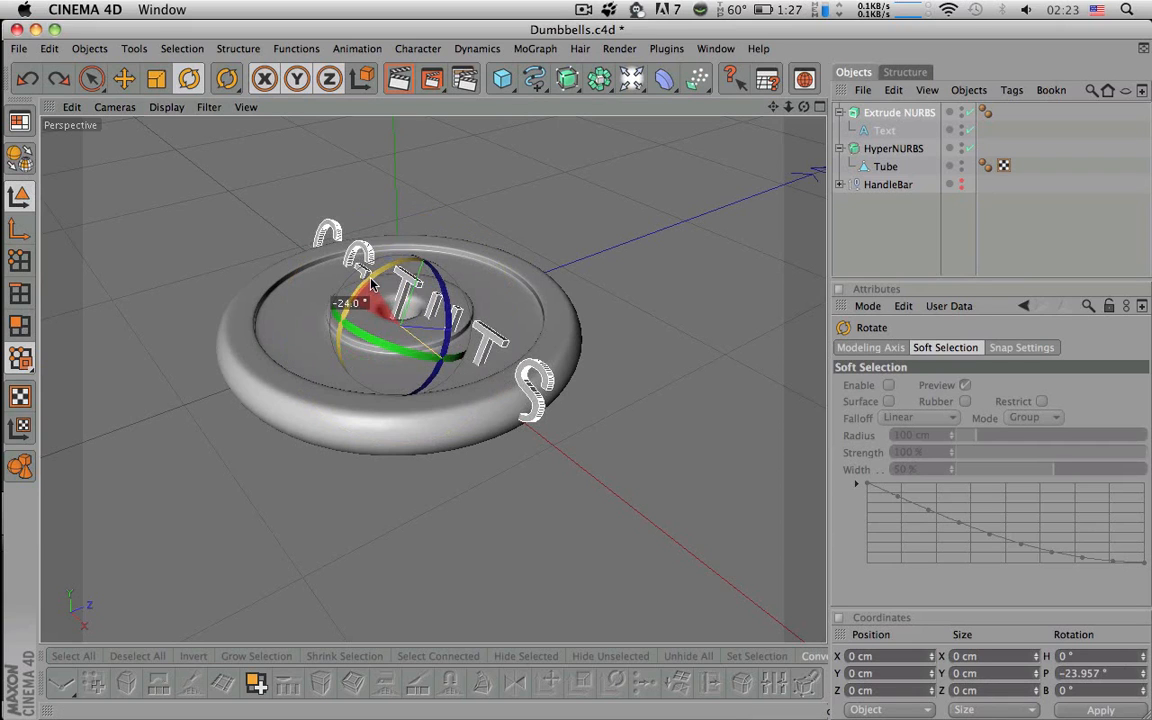
{"action": "double_click", "coordinate": [1100, 673]}
{"action": "type", "text": "90"}
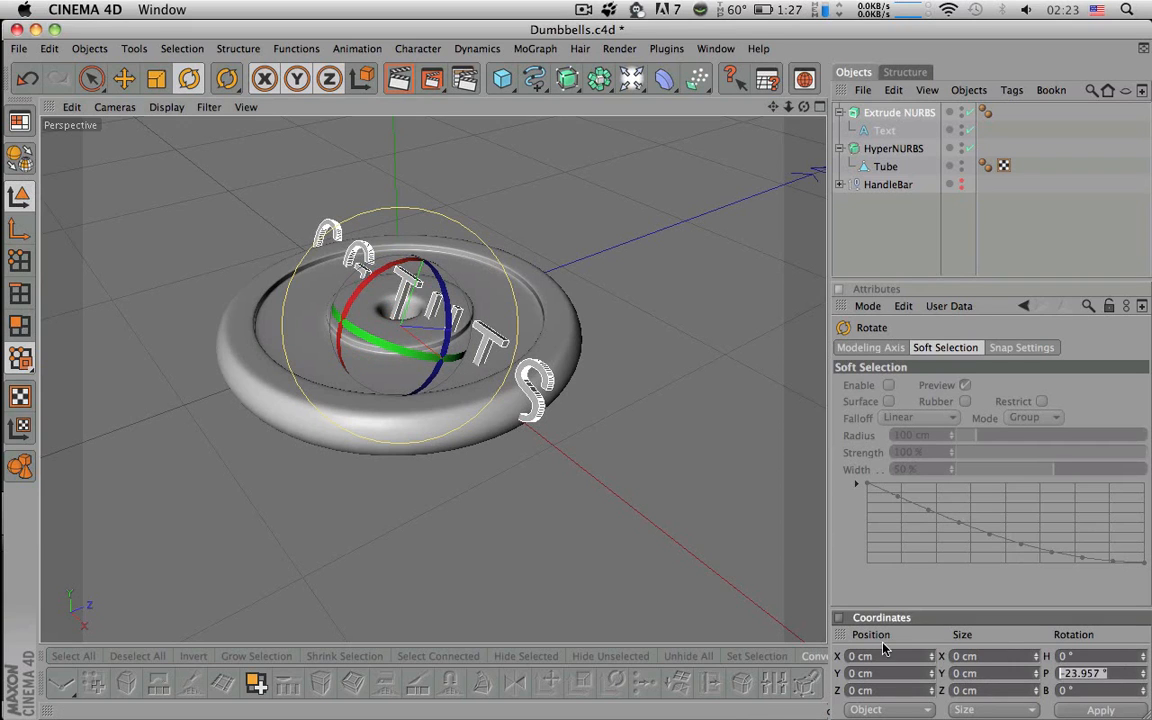
{"action": "key", "text": "Return"}
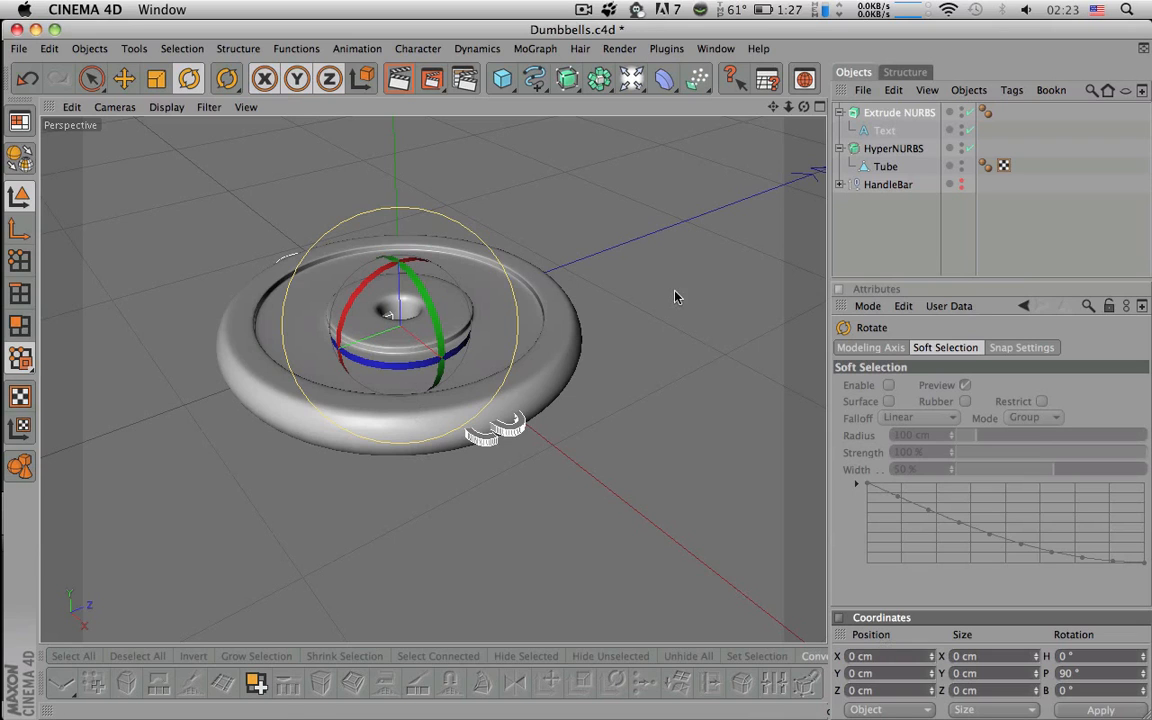
{"action": "left_click", "coordinate": [892, 245]}
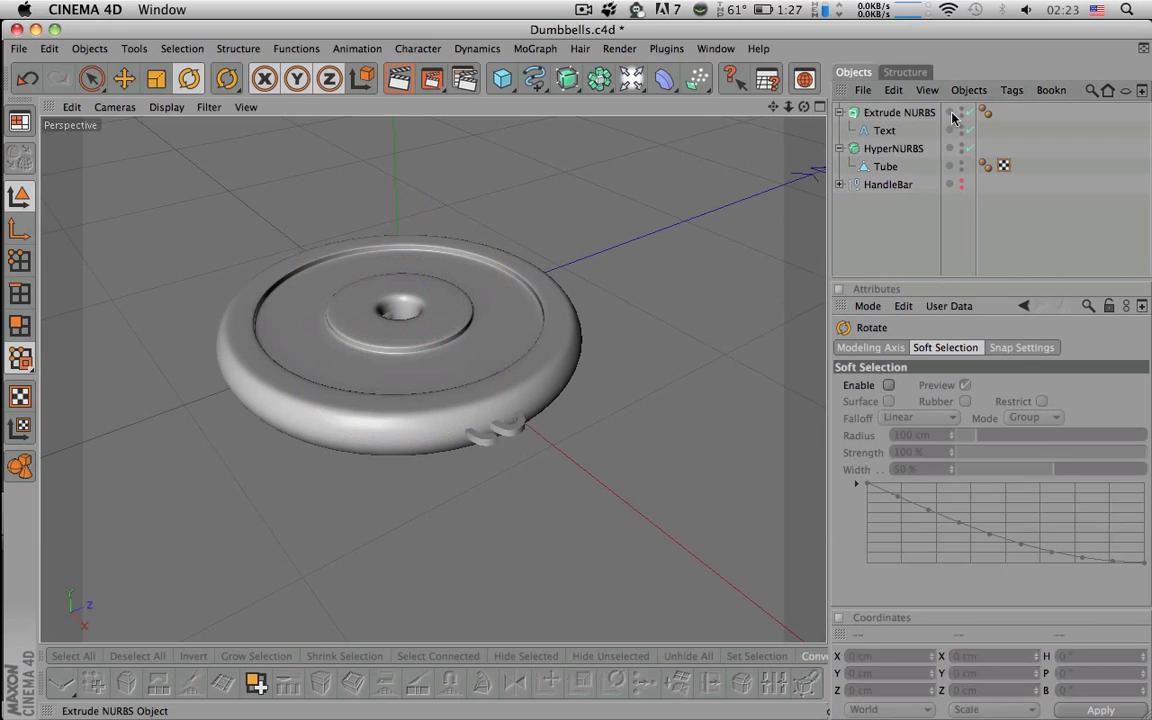
- Raise the Extrude NURBS lettering above the plate
{"action": "left_click", "coordinate": [898, 114]}
{"action": "key", "text": "space"}
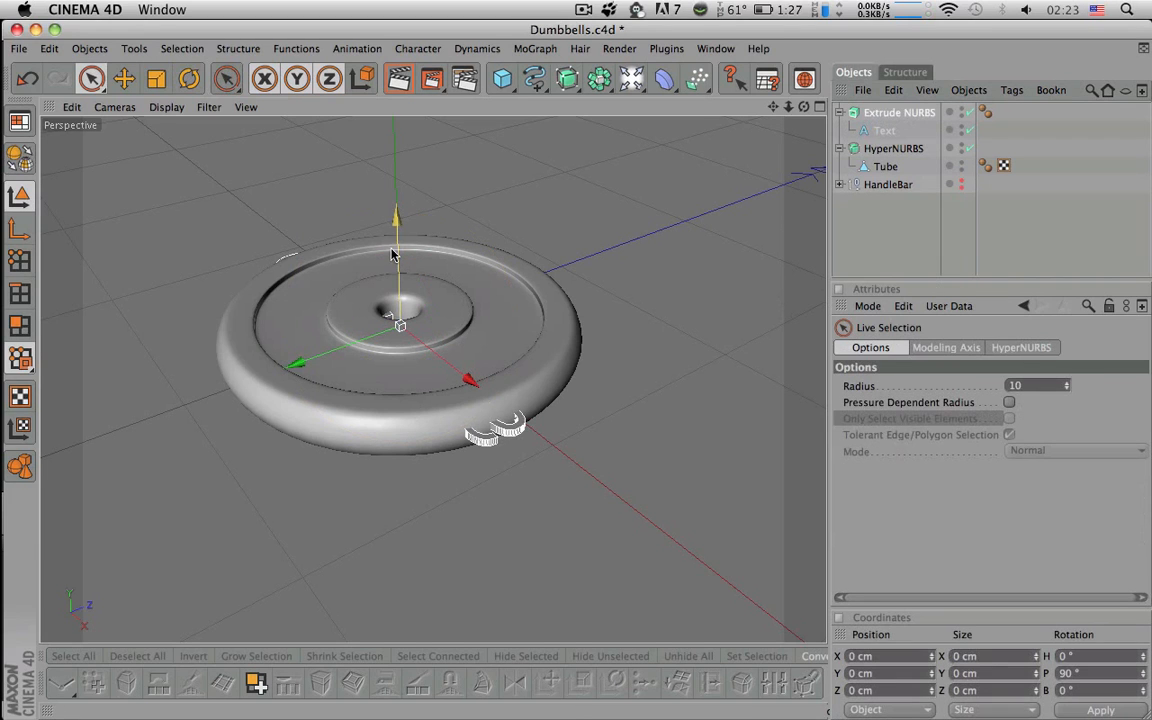
{"action": "left_click_drag", "start_coordinate": [393, 249], "coordinate": [395, 222]}
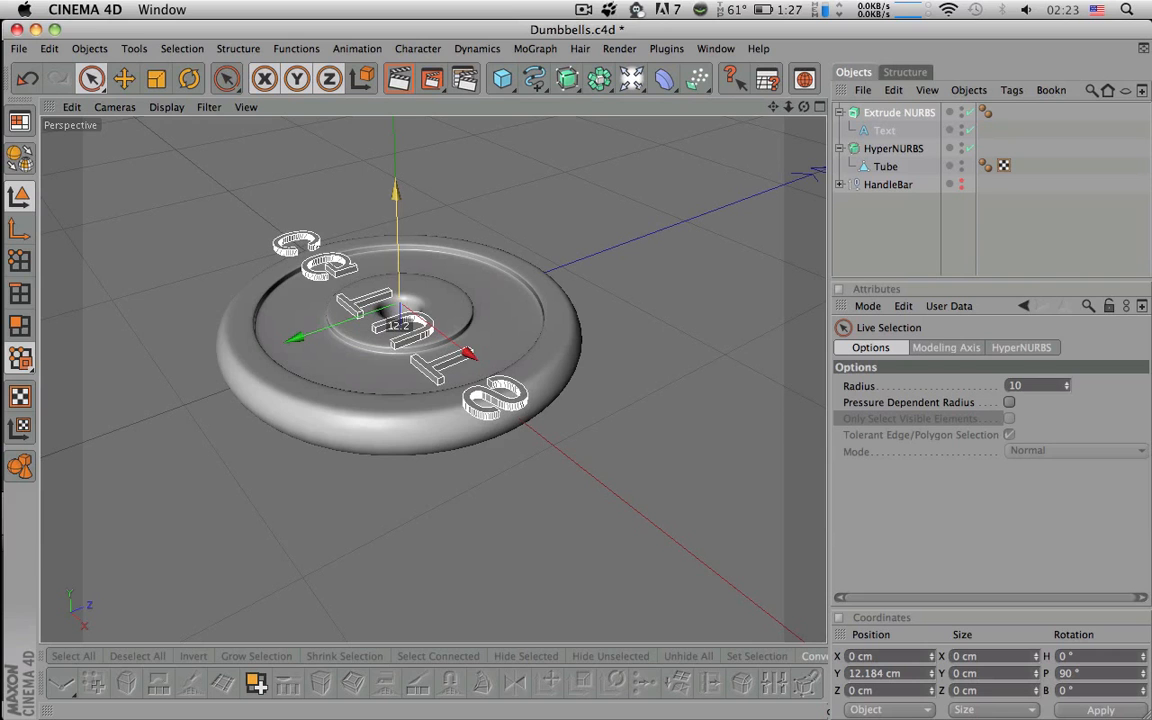
{"action": "mouse_move", "coordinate": [420, 300]}
{"action": "left_mouse_down", "text": "alt"}
{"action": "mouse_move", "coordinate": [425, 340]}
{"action": "mouse_move", "coordinate": [525, 140]}
{"action": "mouse_move", "coordinate": [430, 281]}
{"action": "left_mouse_up", "text": "alt"}
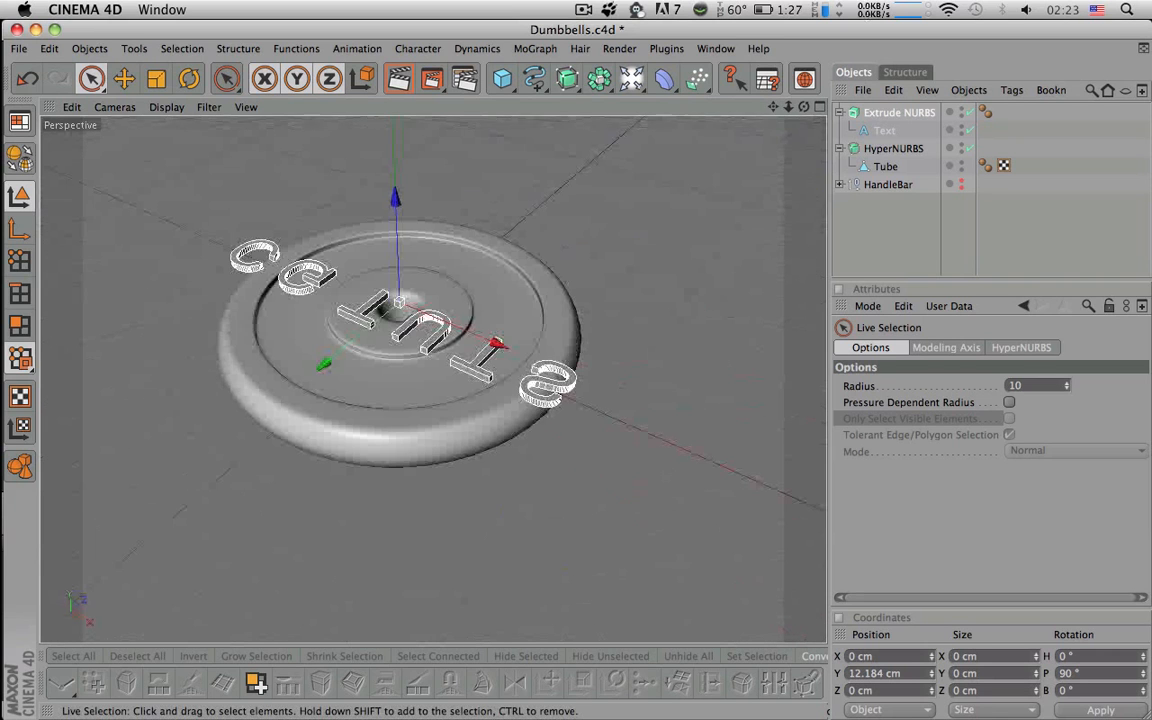
- Flip the lettering over to -90° pitch
{"action": "key", "text": "r"}
{"action": "left_click_drag", "start_coordinate": [457, 332], "coordinate": [590, 385]}
{"action": "key", "text": "space"}
{"action": "middle_click_drag", "start_coordinate": [540, 365], "coordinate": [630, 571], "text": "alt"}
{"action": "scroll", "coordinate": [537, 360], "scroll_direction": "down", "scroll_amount": 5}
{"action": "middle_click_drag", "start_coordinate": [535, 356], "coordinate": [520, 264], "text": "alt"}
- Position the lettering at Y 15.53 cm, just above the plate's face
{"action": "left_click_drag", "start_coordinate": [473, 324], "coordinate": [472, 192], "text": "alt"}
{"action": "left_click_drag", "start_coordinate": [440, 364], "coordinate": [440, 373]}
{"action": "scroll", "coordinate": [440, 373], "scroll_direction": "up", "scroll_amount": 6}
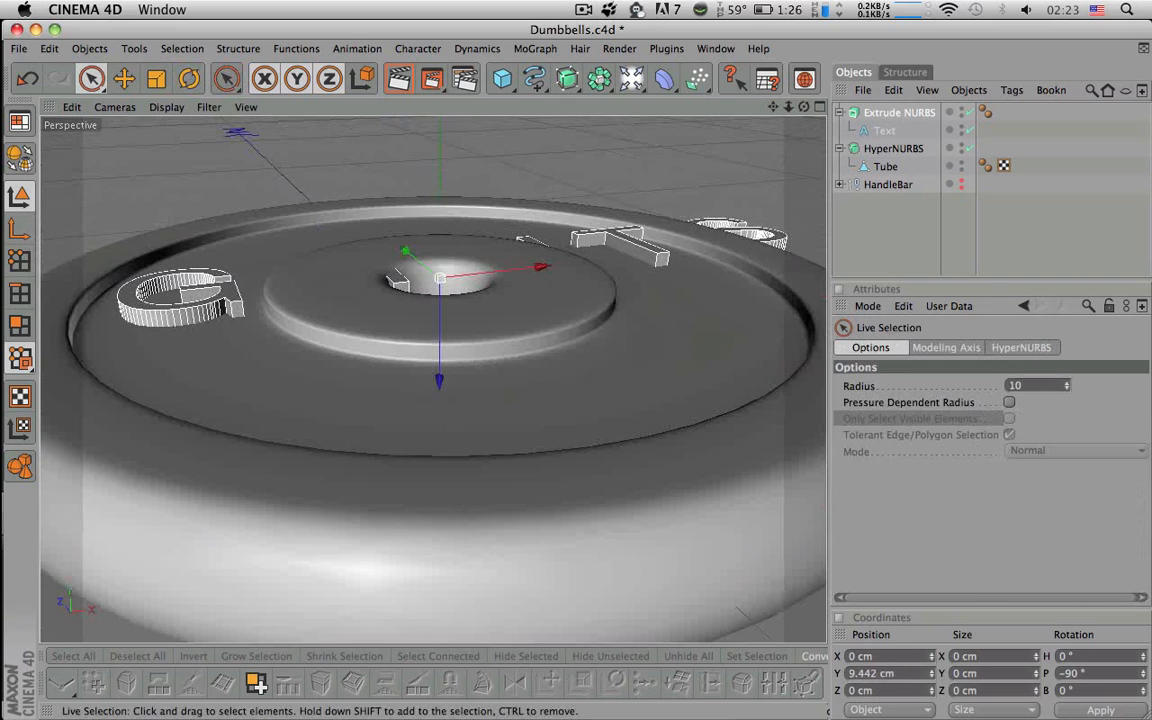
{"action": "left_click_drag", "start_coordinate": [415, 290], "coordinate": [415, 385], "text": "alt"}
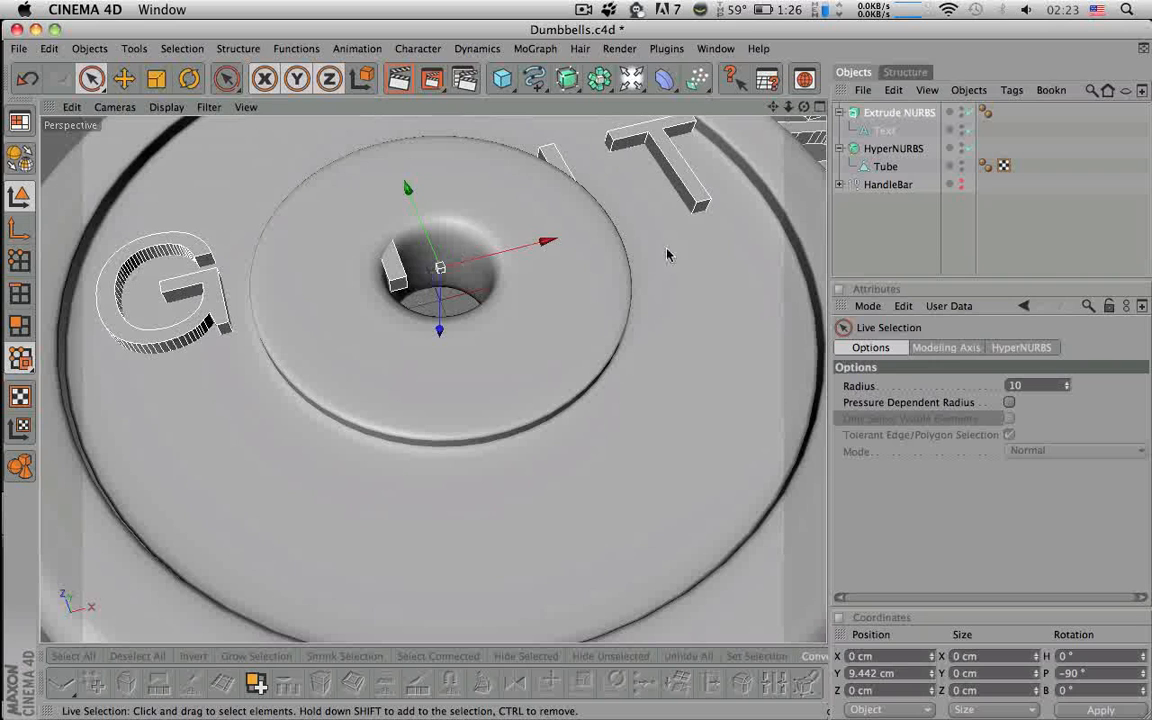
{"action": "left_click_drag", "start_coordinate": [440, 330], "coordinate": [440, 307]}
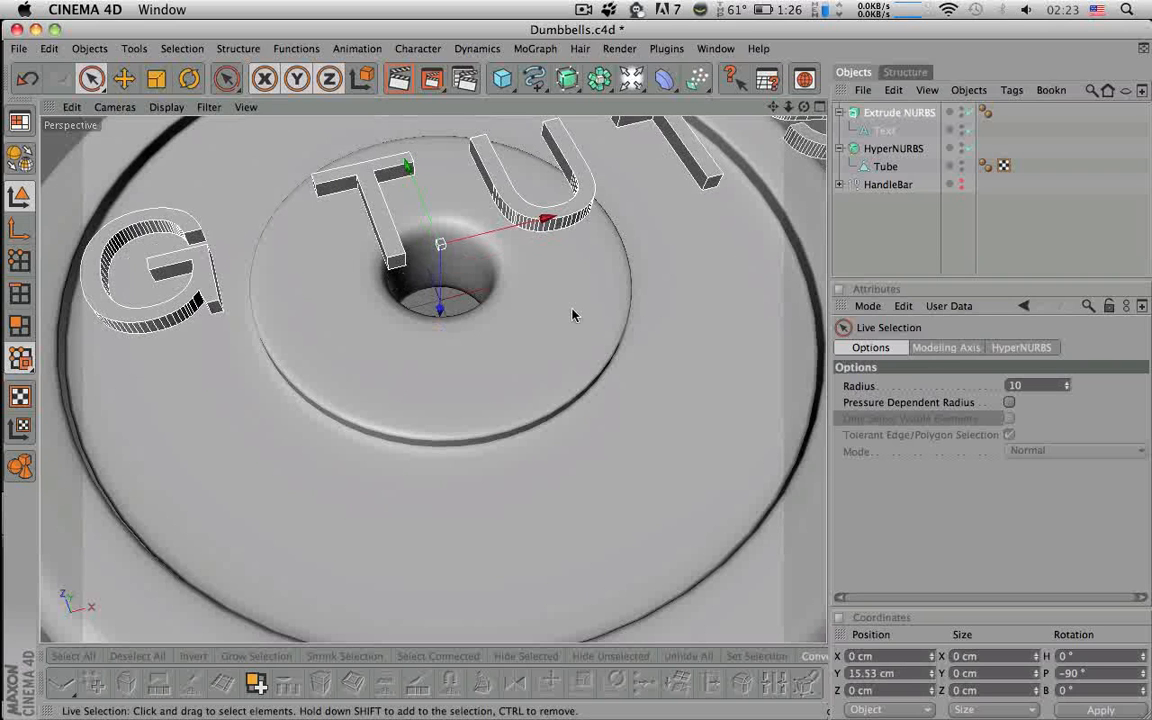
{"action": "middle_click_drag", "start_coordinate": [620, 318], "coordinate": [512, 458], "text": "alt"}
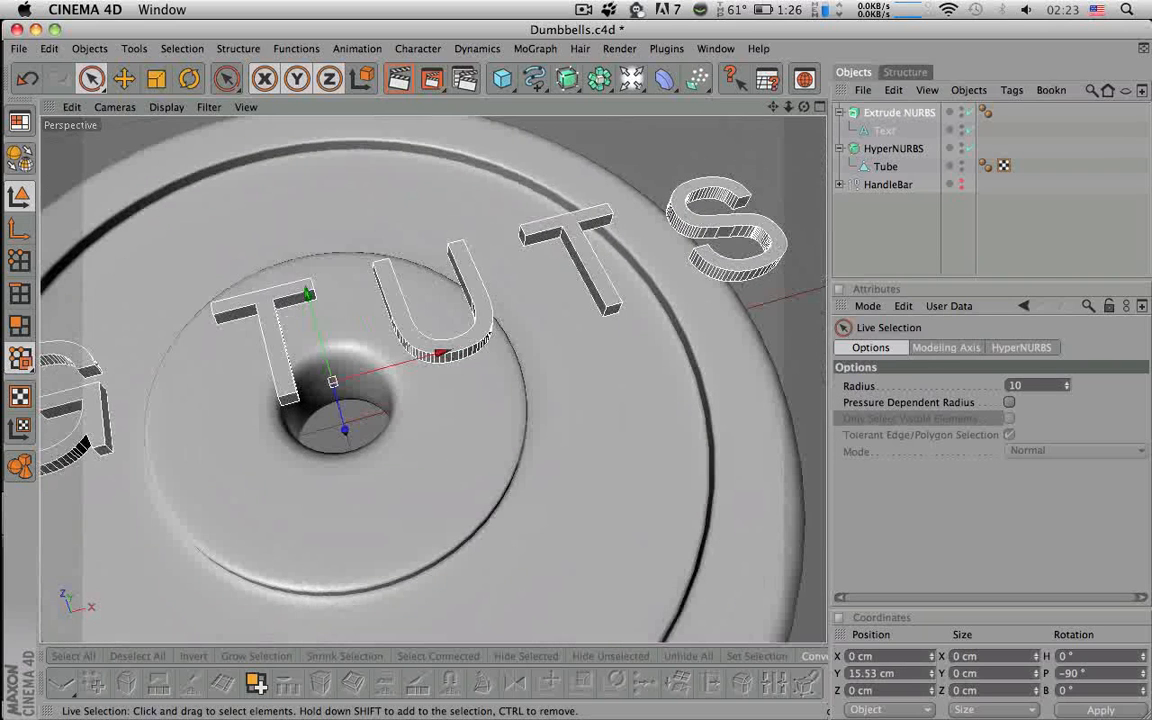
{"action": "left_click", "coordinate": [880, 113]}
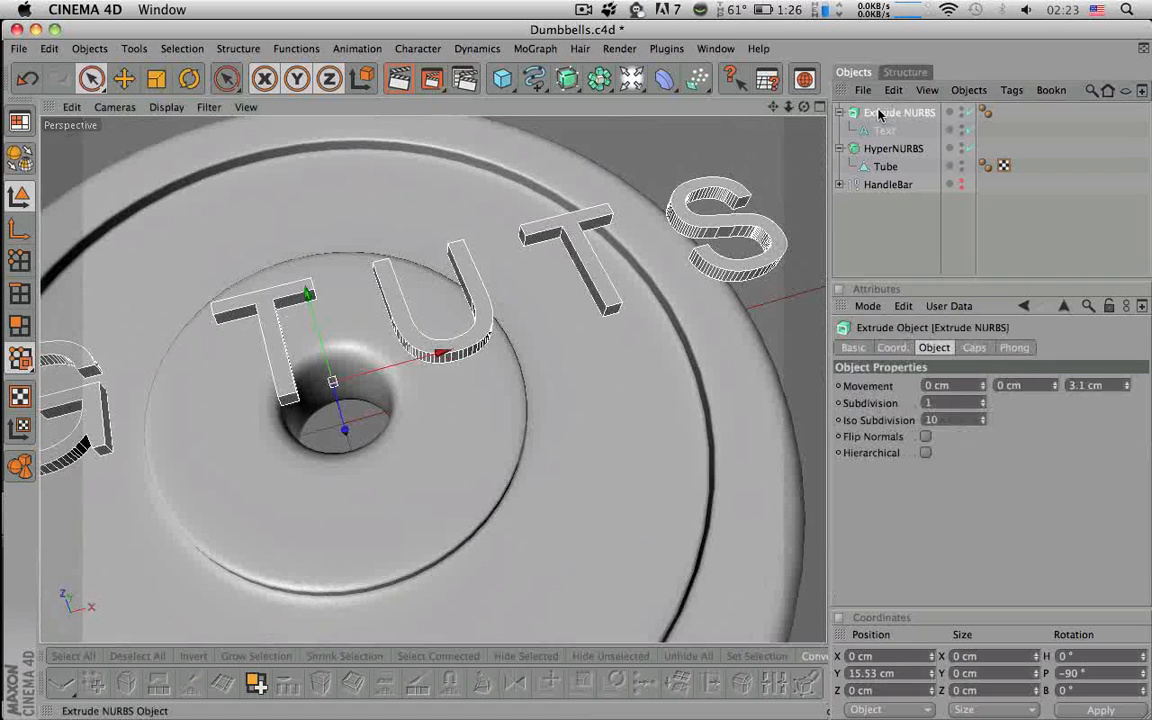
- Set the Extrude NURBS start cap to Fillet Cap
{"action": "left_click", "coordinate": [974, 349]}
{"action": "left_click", "coordinate": [983, 437]}
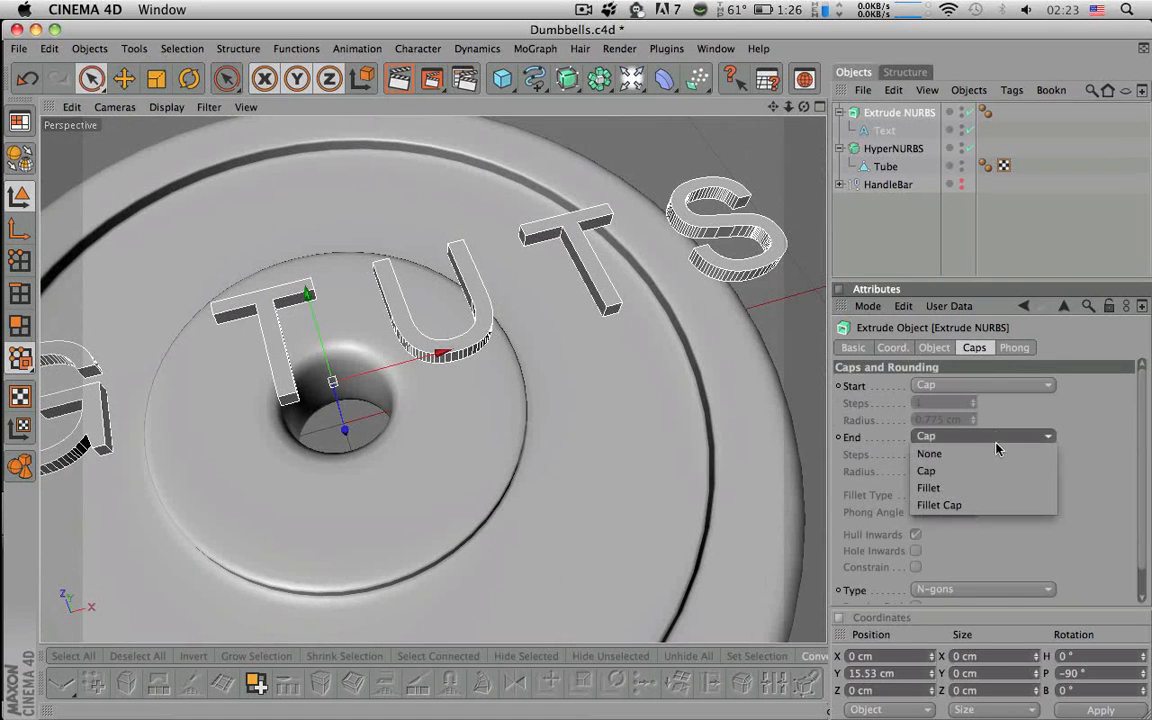
{"action": "left_click", "coordinate": [970, 388]}
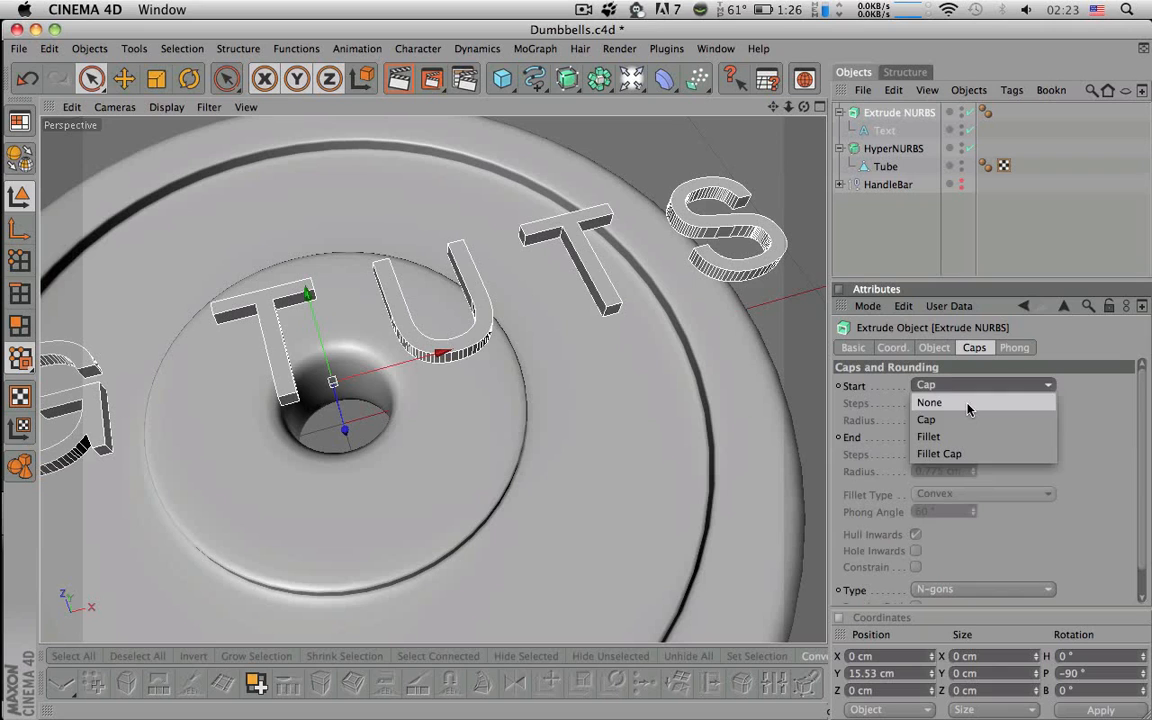
{"action": "left_click", "coordinate": [967, 453]}
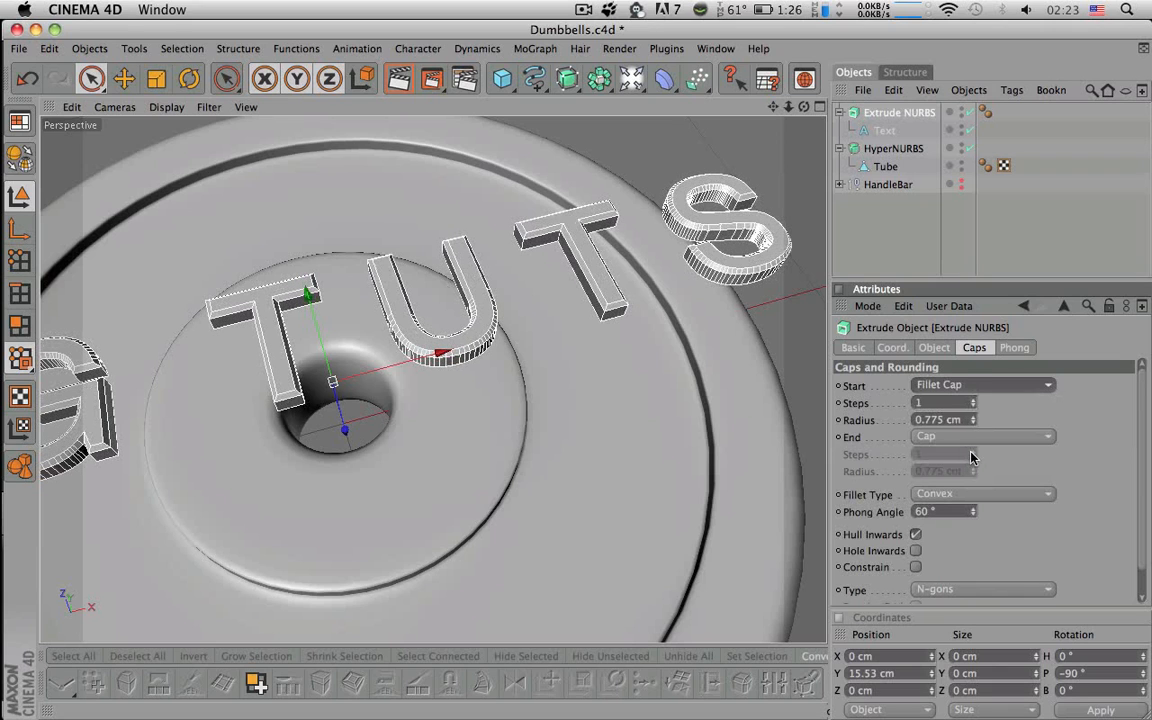
- Set the fillet cap steps to 3
{"action": "left_click_drag", "start_coordinate": [945, 403], "coordinate": [870, 392]}
{"action": "type", "text": "2"}
{"action": "key", "text": "Return"}
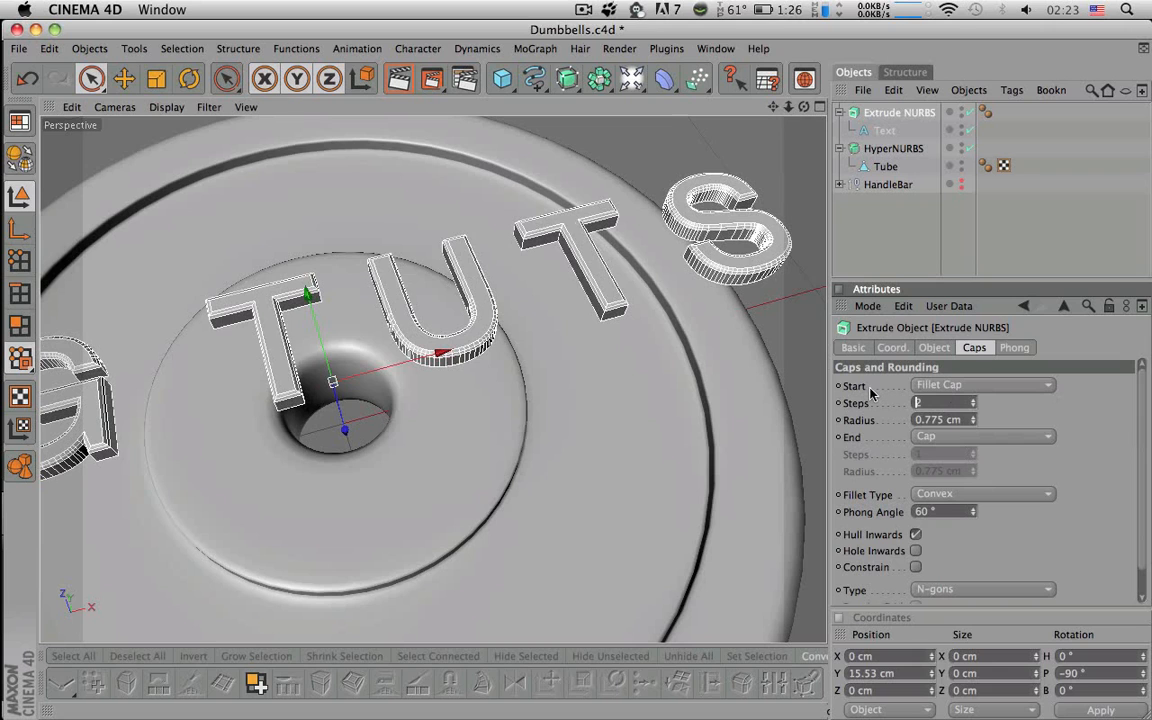
{"action": "type", "text": "3"}
{"action": "key", "text": "Return"}
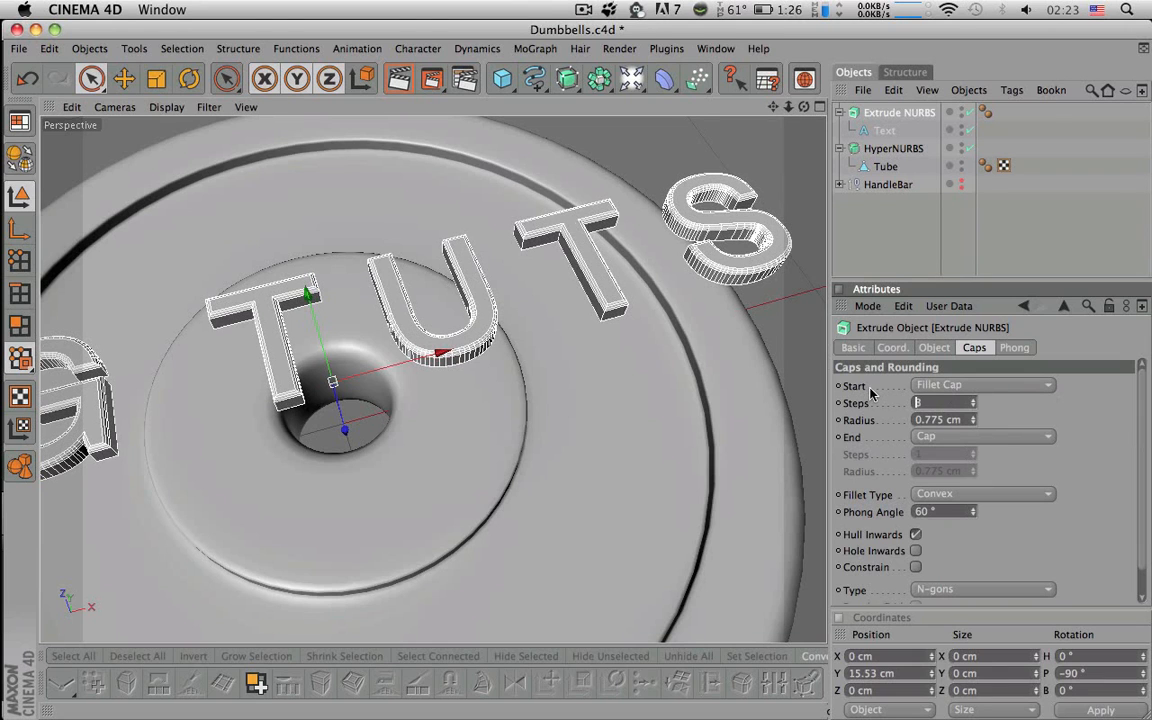
{"action": "type", "text": "2"}
{"action": "left_click_drag", "start_coordinate": [600, 380], "coordinate": [710, 380]}
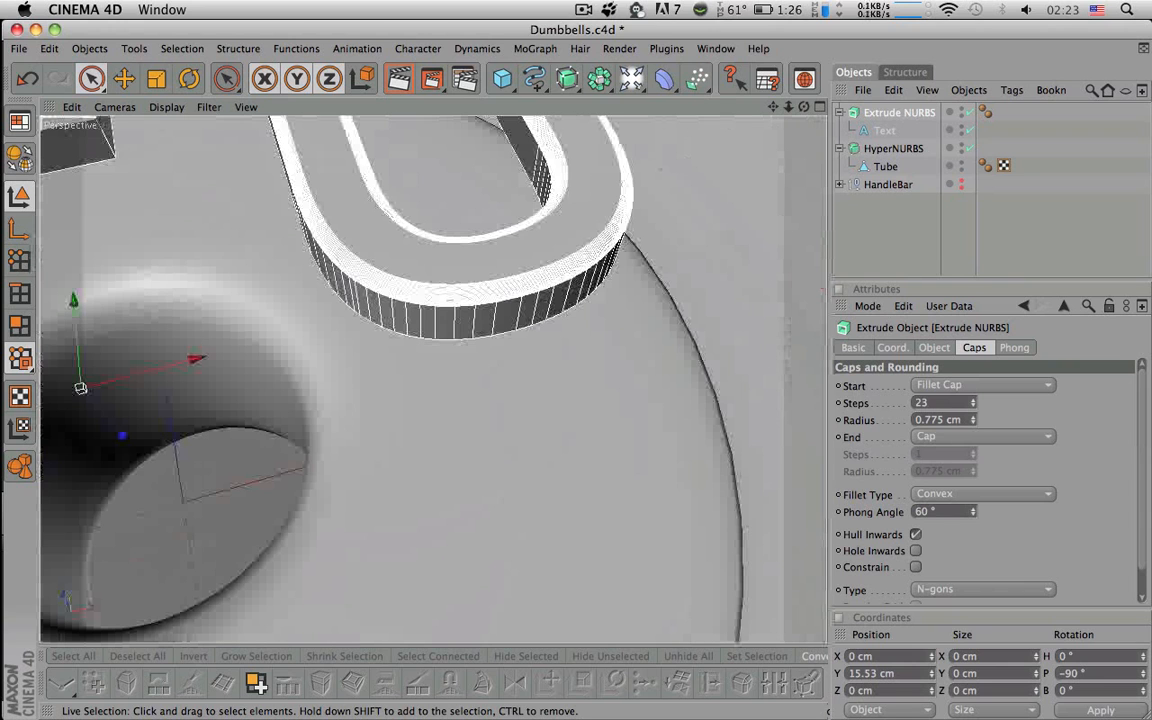
{"action": "left_click", "coordinate": [933, 402]}
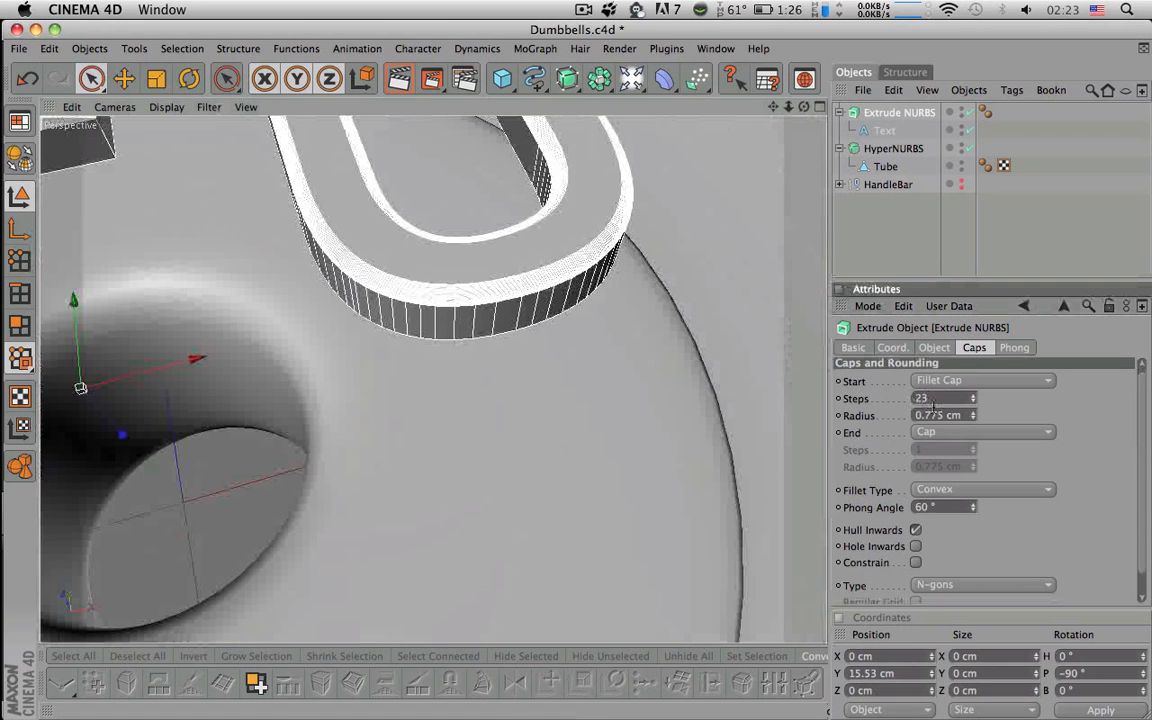
{"action": "key", "text": "BackSpace"}
{"action": "key", "text": "Return"}
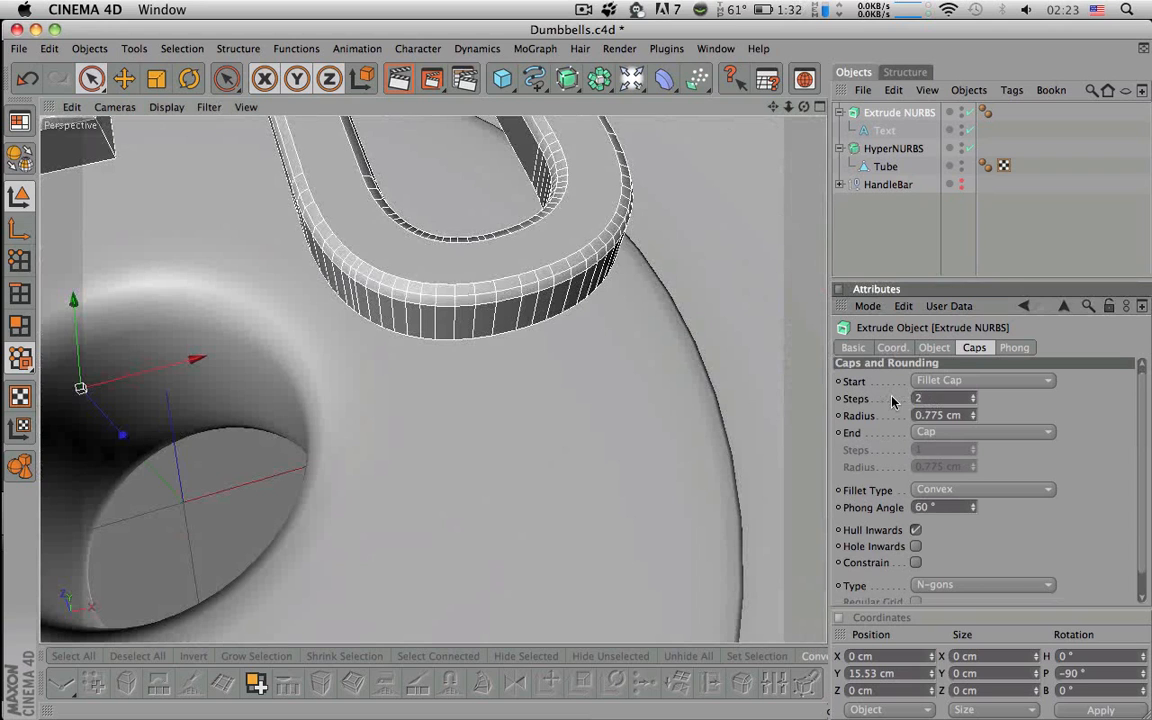
{"action": "left_click", "coordinate": [973, 396]}
{"action": "left_click", "coordinate": [973, 396]}
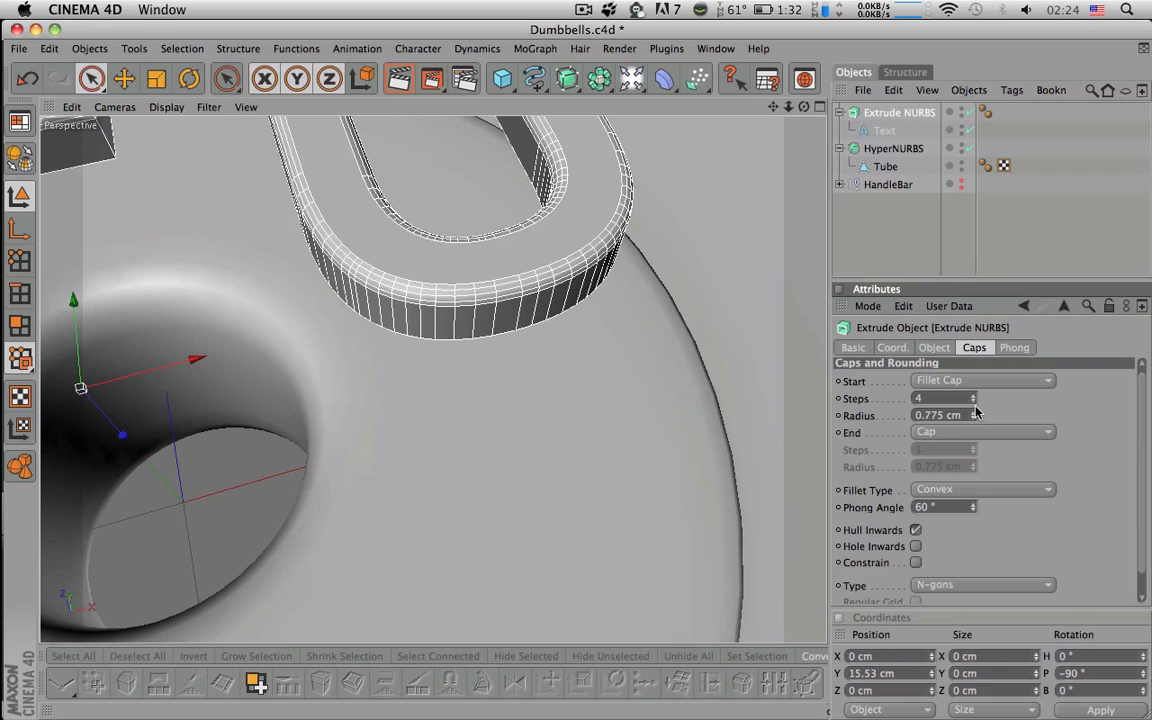
{"action": "left_click", "coordinate": [973, 401]}
- Set the fillet cap radius to 0.85 cm
{"action": "left_click_drag", "start_coordinate": [975, 414], "coordinate": [814, 406]}
{"action": "key", "text": "BackSpace"}
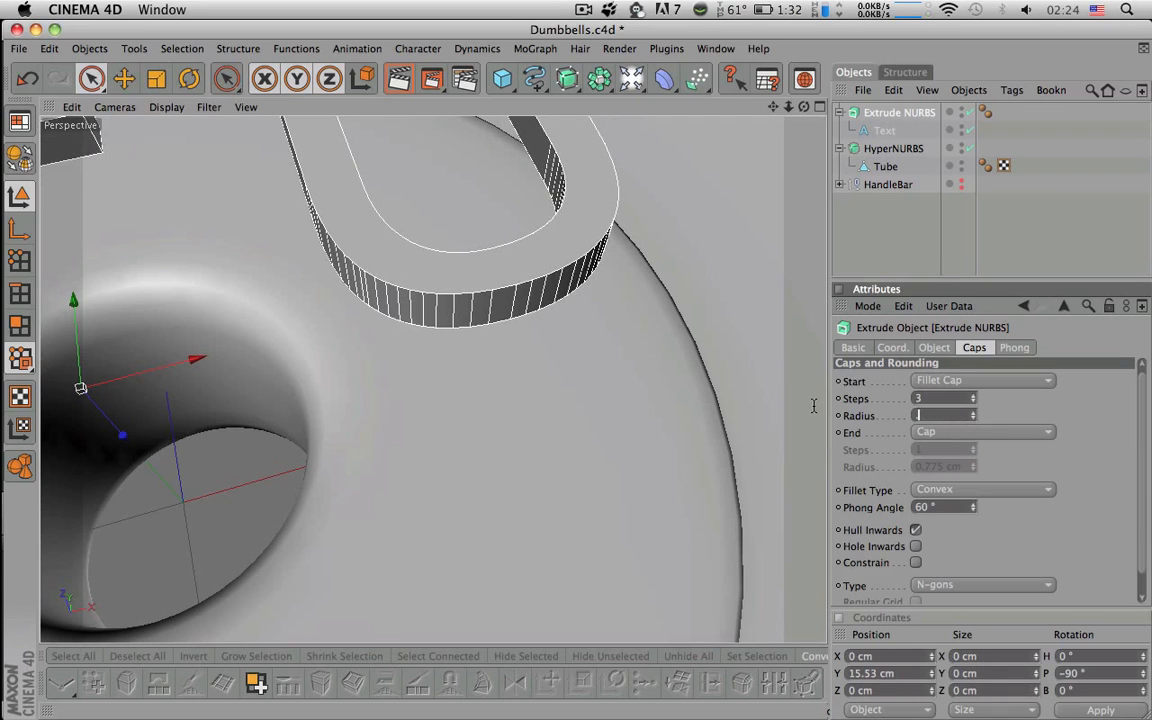
{"action": "type", "text": ".85"}
{"action": "key", "text": "Return"}
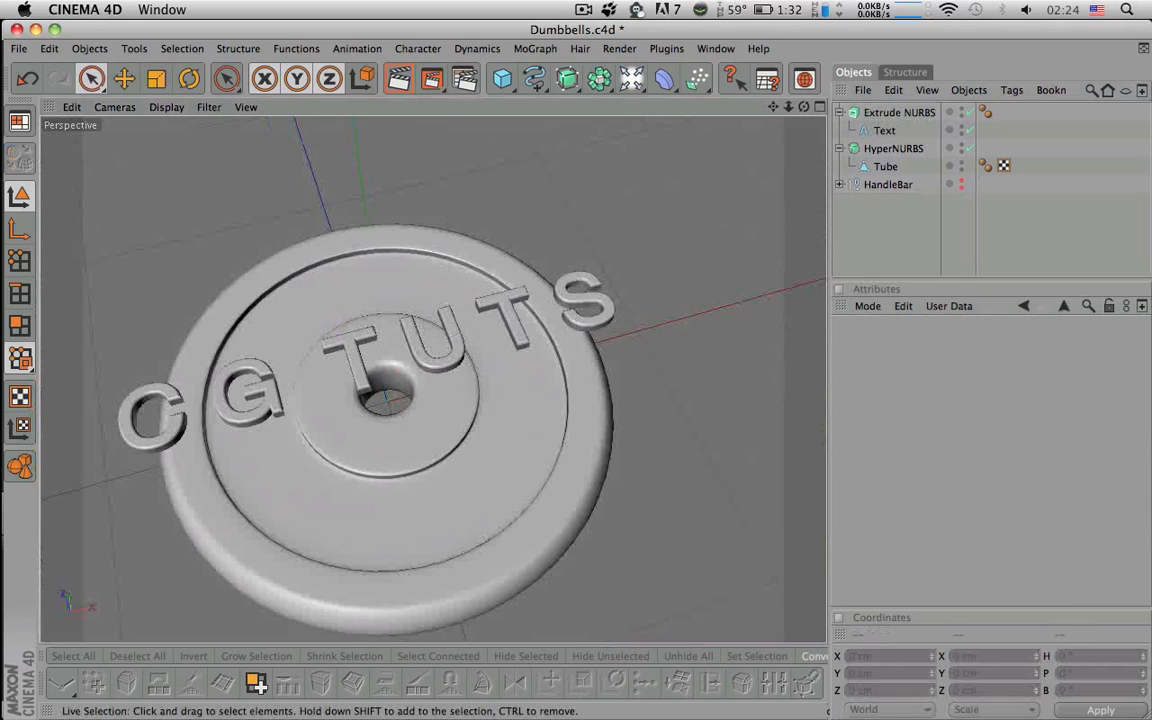
- Add a Wrap deformer to the scene
{"action": "mouse_move", "coordinate": [683, 229]}
{"action": "left_mouse_down", "text": "alt"}
{"action": "mouse_move", "coordinate": [690, 105]}
{"action": "mouse_move", "coordinate": [700, 185]}
{"action": "mouse_move", "coordinate": [683, 229]}
{"action": "left_mouse_up", "text": "alt"}
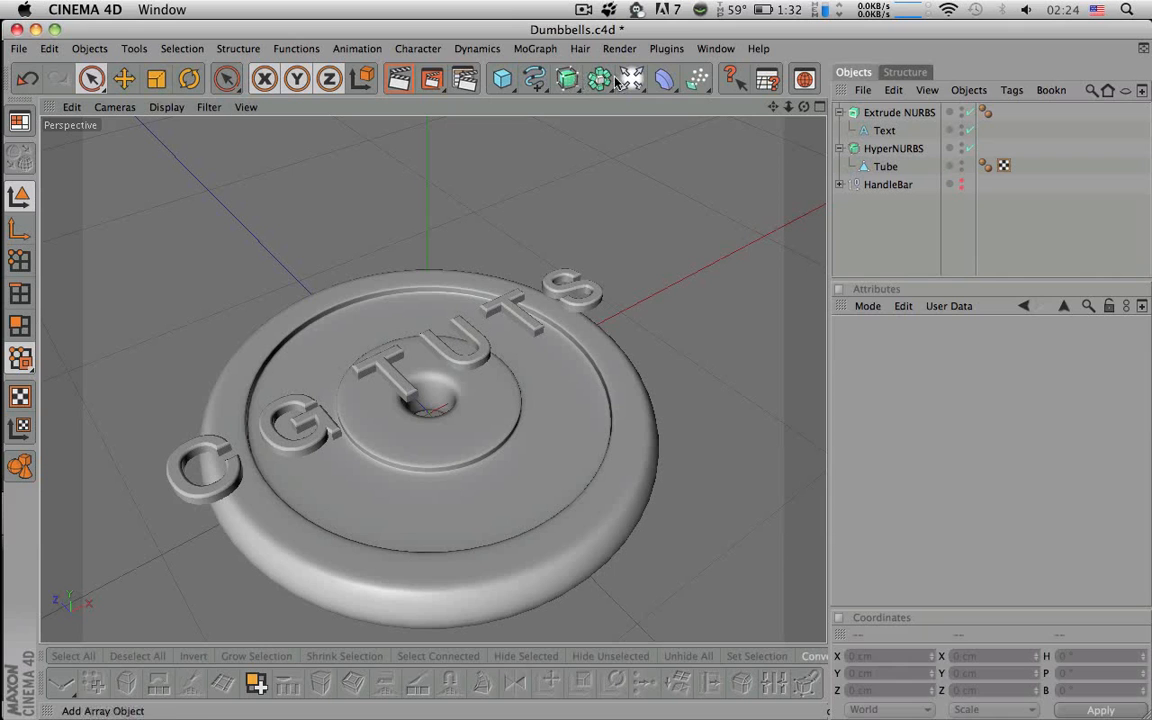
{"action": "left_click_drag", "start_coordinate": [664, 79], "coordinate": [860, 224]}
{"action": "right_click_drag", "start_coordinate": [722, 277], "coordinate": [430, 277], "text": "alt"}
- In a full top view, move the Wrap down along Z and adjust its radius
{"action": "left_click_drag", "start_coordinate": [718, 283], "coordinate": [732, 152], "text": "alt"}
{"action": "left_click", "coordinate": [818, 107]}
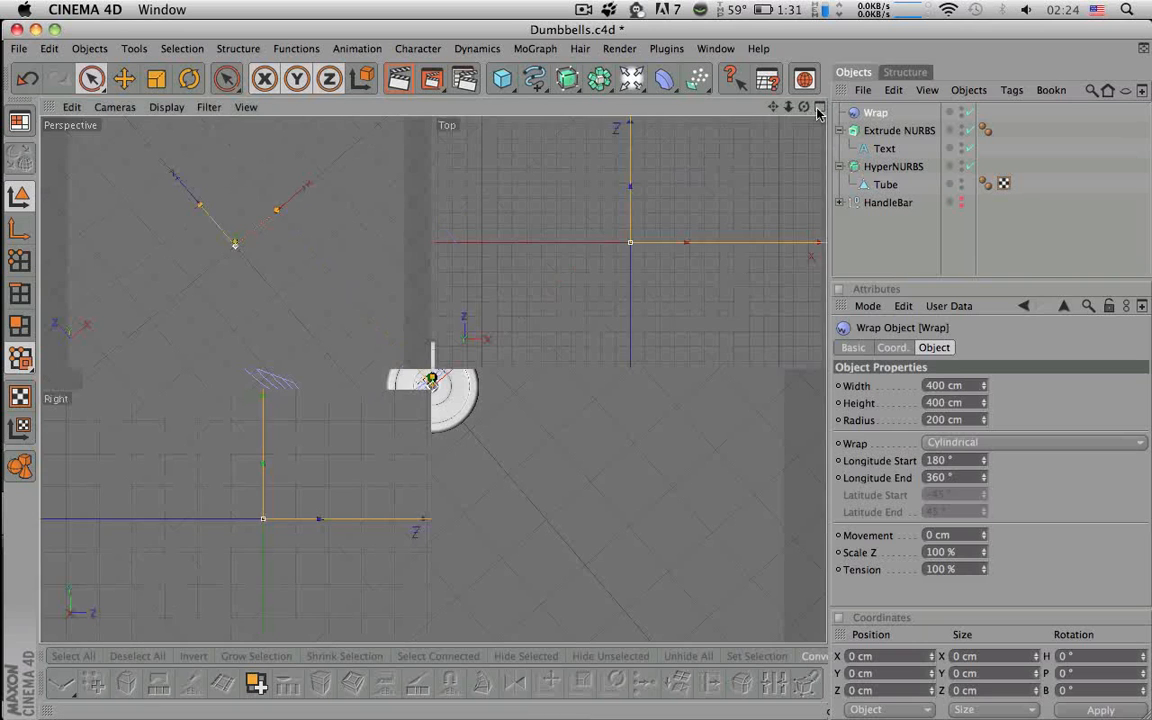
{"action": "left_click", "coordinate": [818, 107]}
{"action": "left_click_drag", "start_coordinate": [437, 288], "coordinate": [437, 541]}
{"action": "right_click_drag", "start_coordinate": [437, 541], "coordinate": [400, 541], "text": "alt"}
{"action": "right_click_drag", "start_coordinate": [550, 276], "coordinate": [506, 276], "text": "alt"}
{"action": "left_click_drag", "start_coordinate": [431, 222], "coordinate": [433, 380]}
{"action": "right_click_drag", "start_coordinate": [435, 217], "coordinate": [616, 217], "text": "alt"}
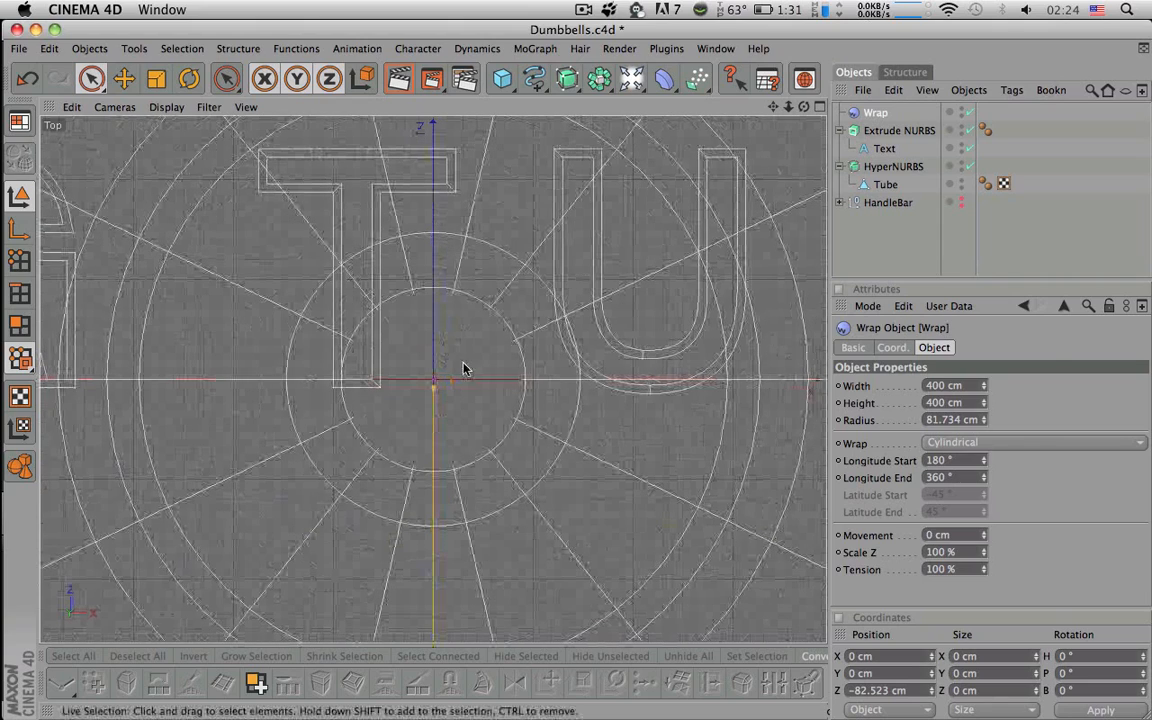
- Settle the Wrap's Z position at -66.85 cm below the plate centre
{"action": "key", "text": "r"}
{"action": "middle_click_drag", "start_coordinate": [494, 455], "coordinate": [509, 184], "text": "alt"}
{"action": "right_click_drag", "start_coordinate": [501, 463], "coordinate": [350, 463], "text": "alt"}
{"action": "key", "text": "space"}
{"action": "left_click_drag", "start_coordinate": [436, 378], "coordinate": [436, 375]}
{"action": "right_click_drag", "start_coordinate": [440, 419], "coordinate": [352, 419], "text": "alt"}
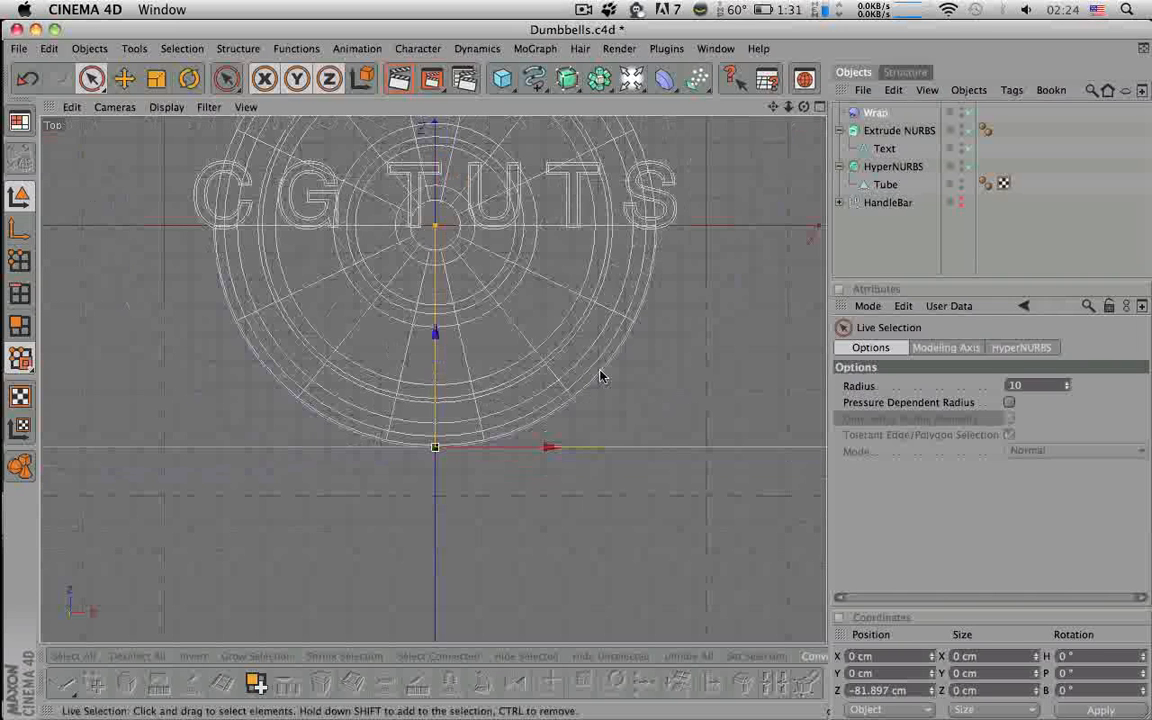
{"action": "key", "text": "t"}
{"action": "key", "text": "space"}
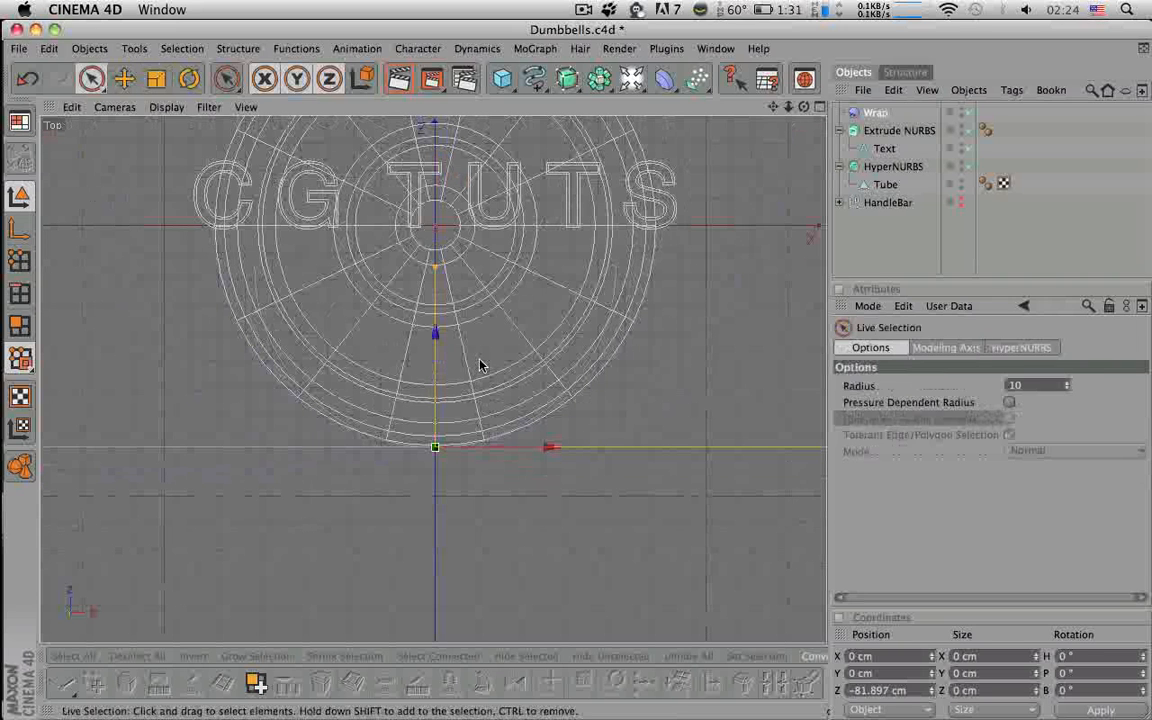
{"action": "left_click_drag", "start_coordinate": [435, 332], "coordinate": [435, 291]}
{"action": "right_click_drag", "start_coordinate": [435, 291], "coordinate": [565, 291], "text": "alt"}
{"action": "middle_click_drag", "start_coordinate": [440, 300], "coordinate": [438, 518], "text": "alt"}
{"action": "left_click_drag", "start_coordinate": [444, 573], "coordinate": [439, 569]}
{"action": "right_click_drag", "start_coordinate": [480, 491], "coordinate": [359, 491], "text": "alt"}
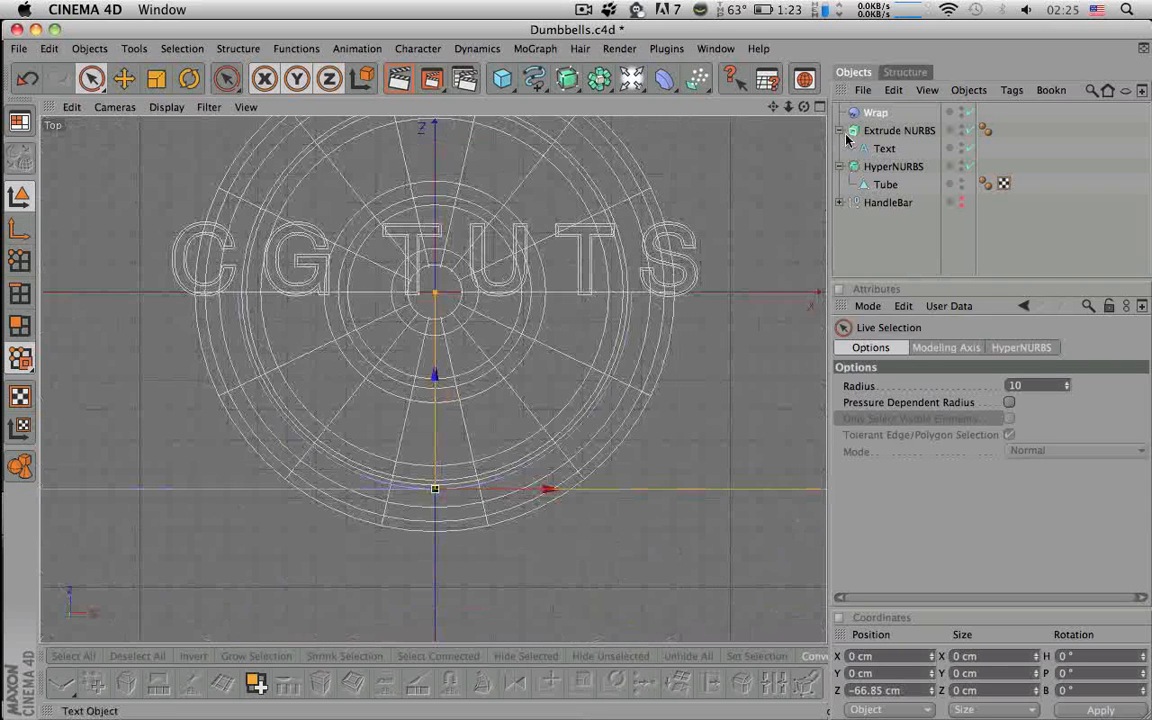
- Set the Wrap's Longitude Start to 0° so it spans 0–360°
{"action": "left_click", "coordinate": [820, 108]}
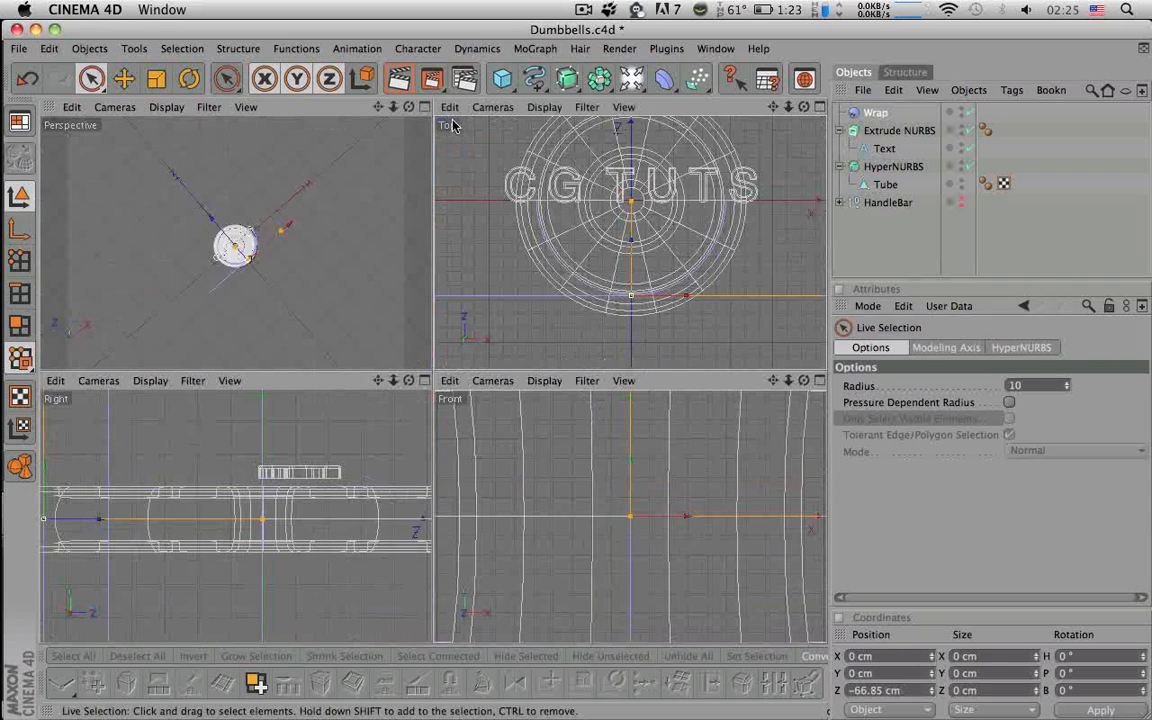
{"action": "left_click", "coordinate": [874, 113]}
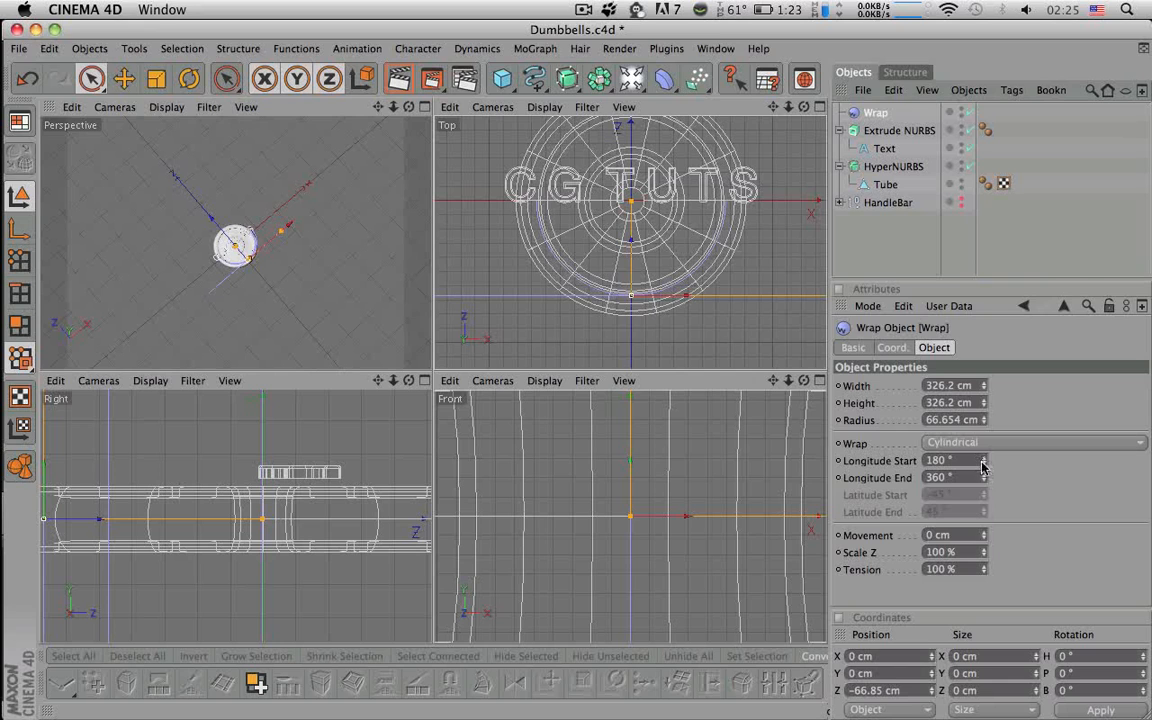
{"action": "left_click", "coordinate": [940, 460]}
{"action": "type", "text": "0"}
{"action": "key", "text": "Return"}
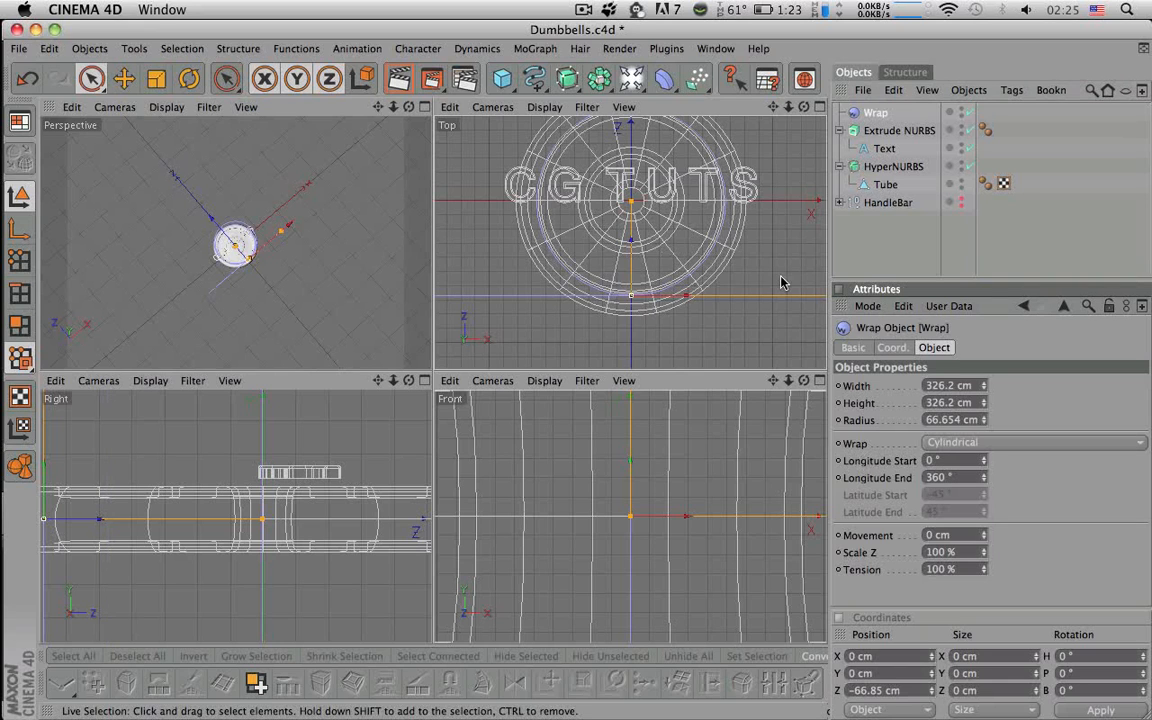
- Back in perspective, select both the Extrude NURBS and the Wrap
{"action": "left_click", "coordinate": [424, 107]}
{"action": "left_click_drag", "start_coordinate": [440, 310], "coordinate": [478, 249], "text": "alt"}
{"action": "left_click_drag", "start_coordinate": [557, 344], "coordinate": [568, 404], "text": "alt"}
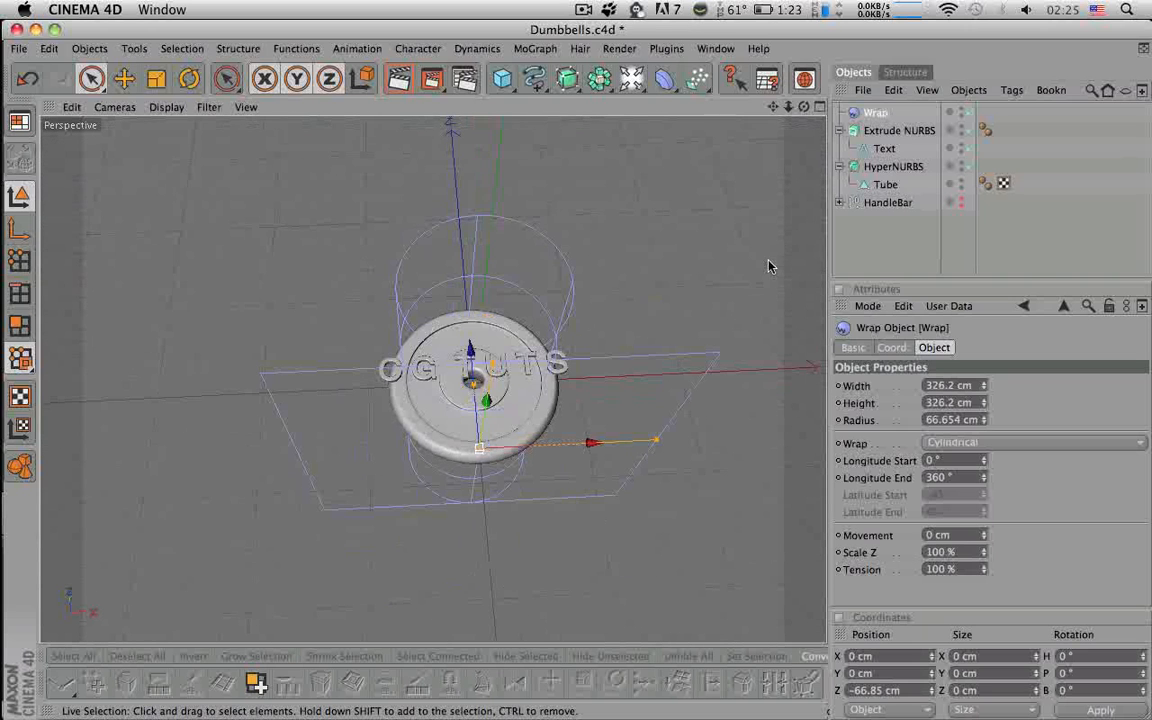
{"action": "left_click", "coordinate": [840, 131]}
{"action": "left_click", "coordinate": [880, 130]}
{"action": "left_click", "coordinate": [870, 114], "text": "shift"}
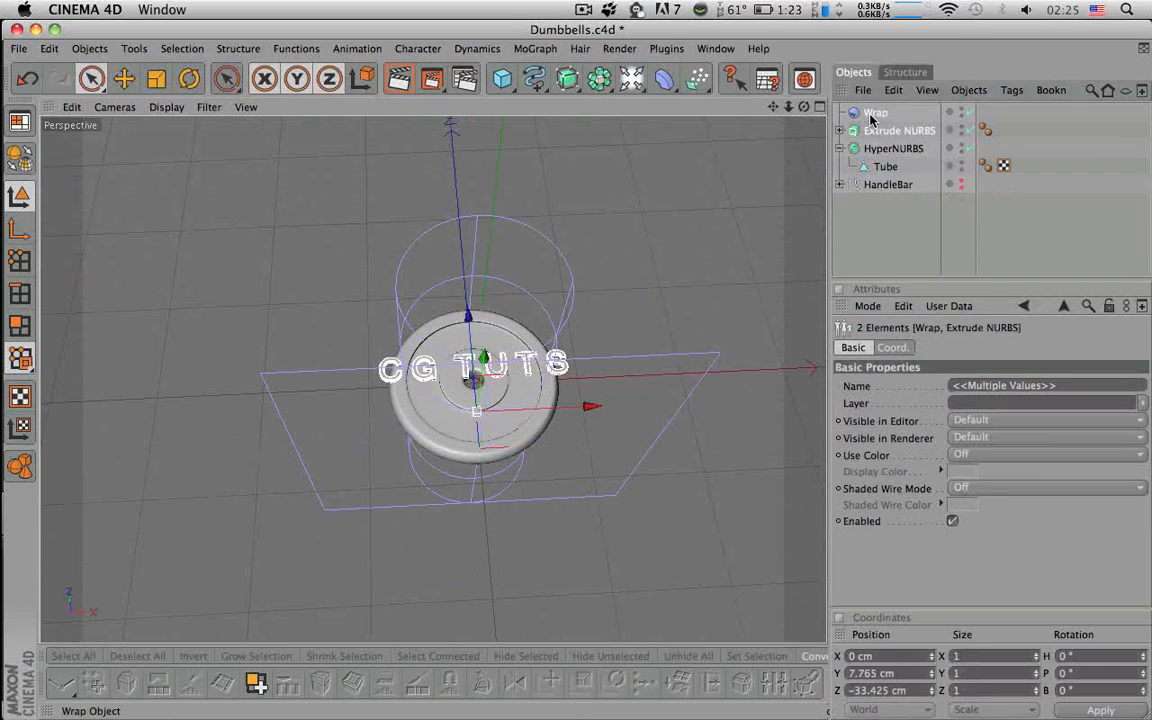
- Add a Null Object named 'CG TUTS'
{"action": "left_click", "coordinate": [631, 80]}
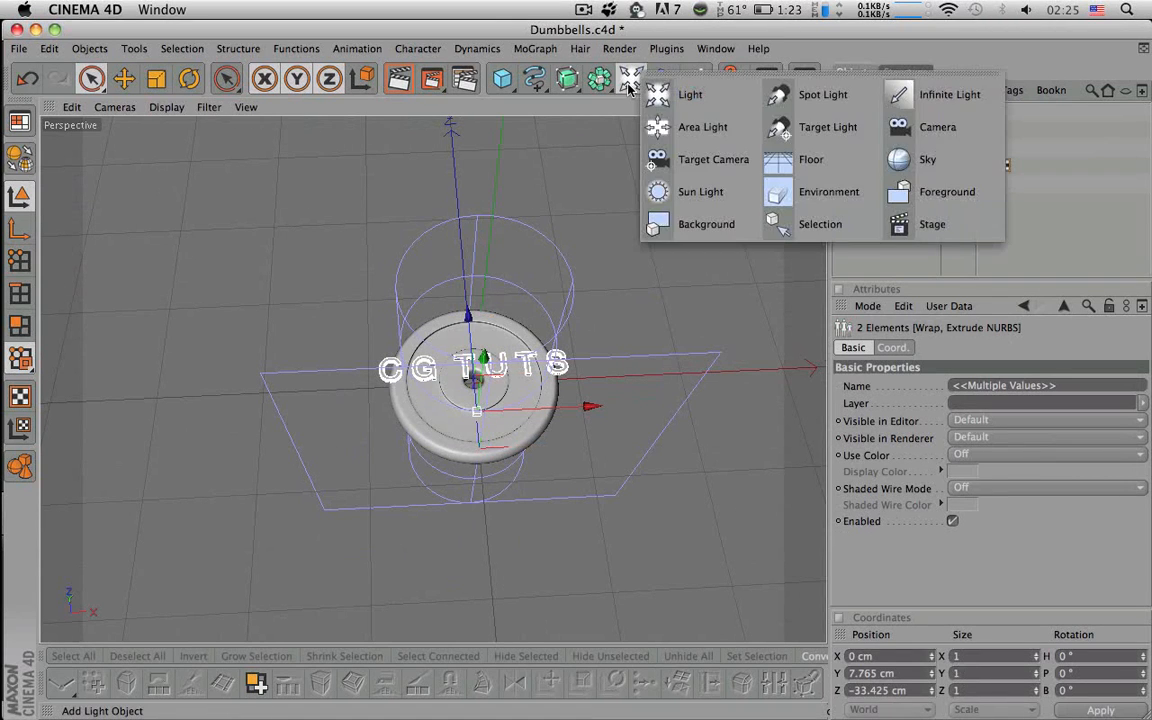
{"action": "left_click", "coordinate": [598, 80]}
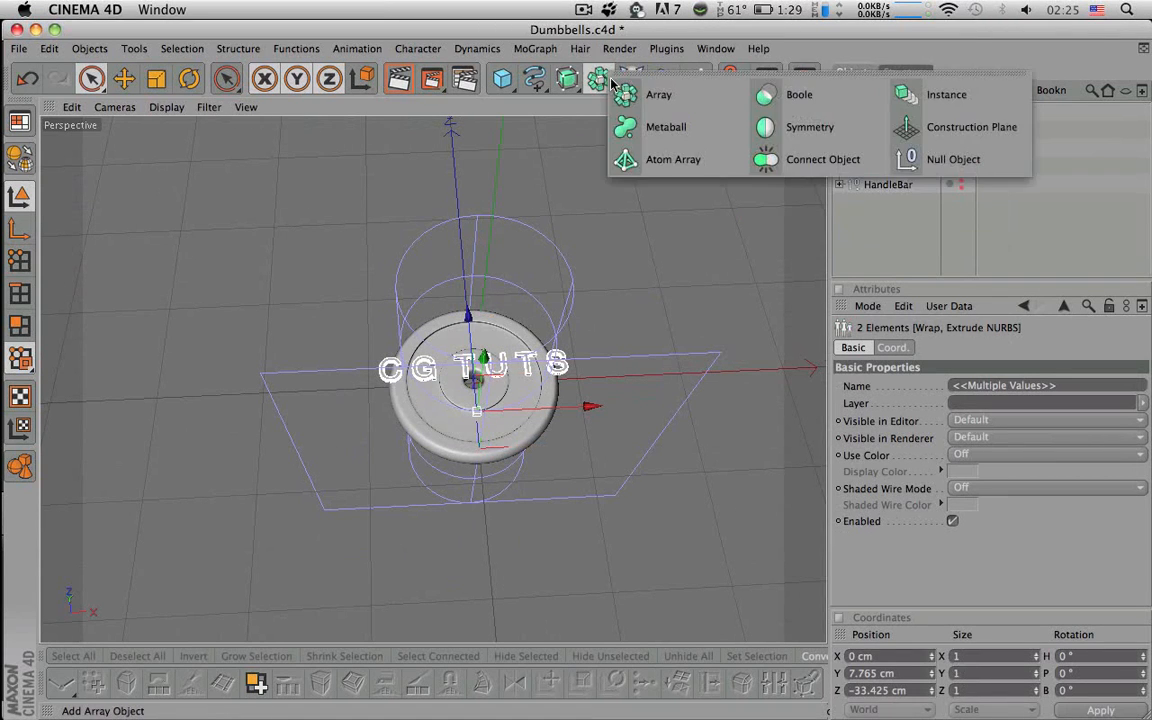
{"action": "left_click", "coordinate": [953, 159]}
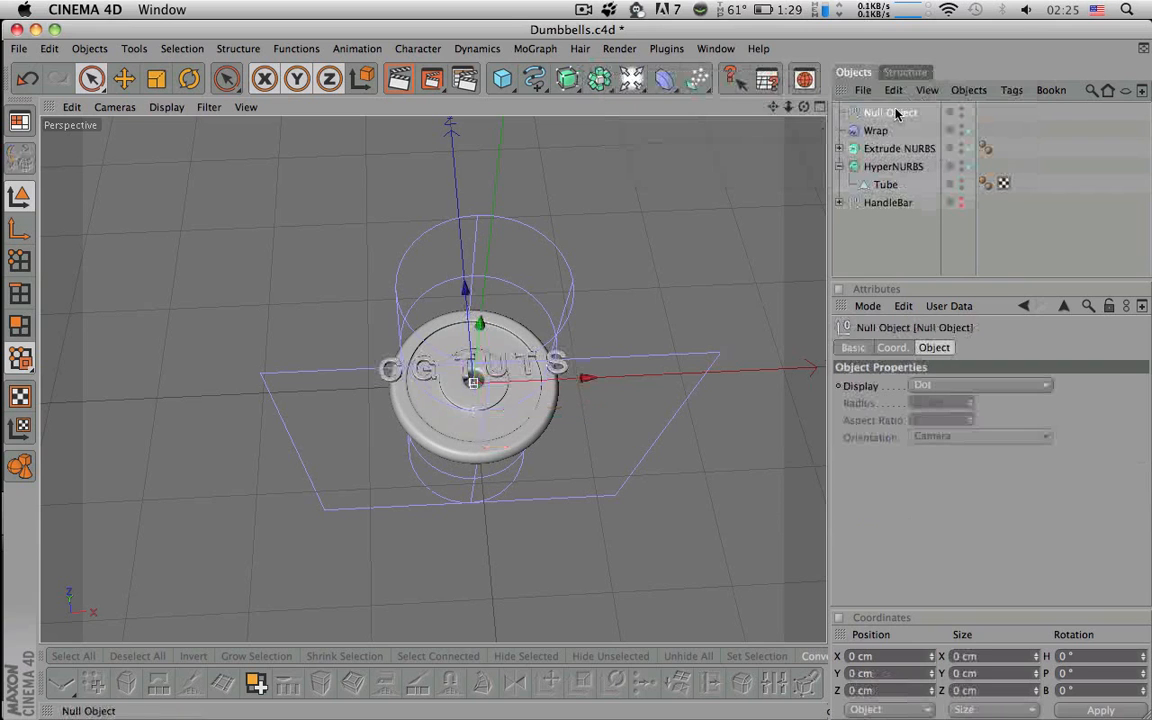
{"action": "double_click", "coordinate": [893, 112]}
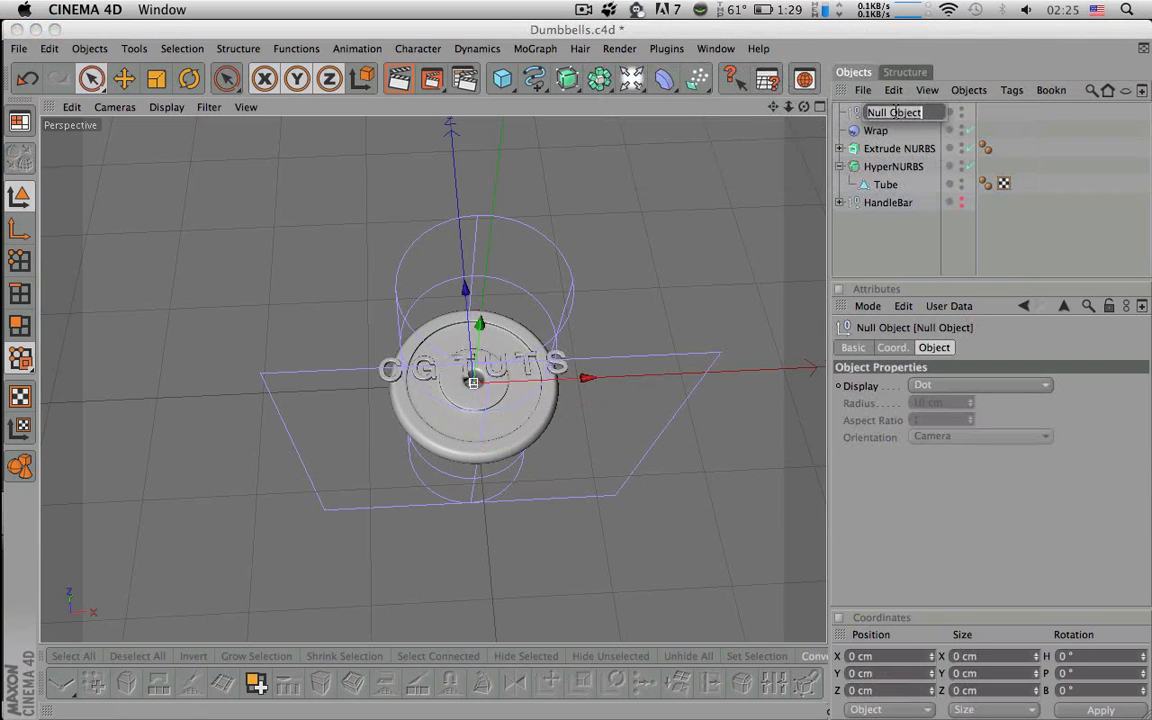
{"action": "type", "text": "CG TUTS"}
{"action": "key", "text": "Return"}
- Move the Wrap and Extrude NURBS inside the CG TUTS null
{"action": "left_click", "coordinate": [876, 131]}
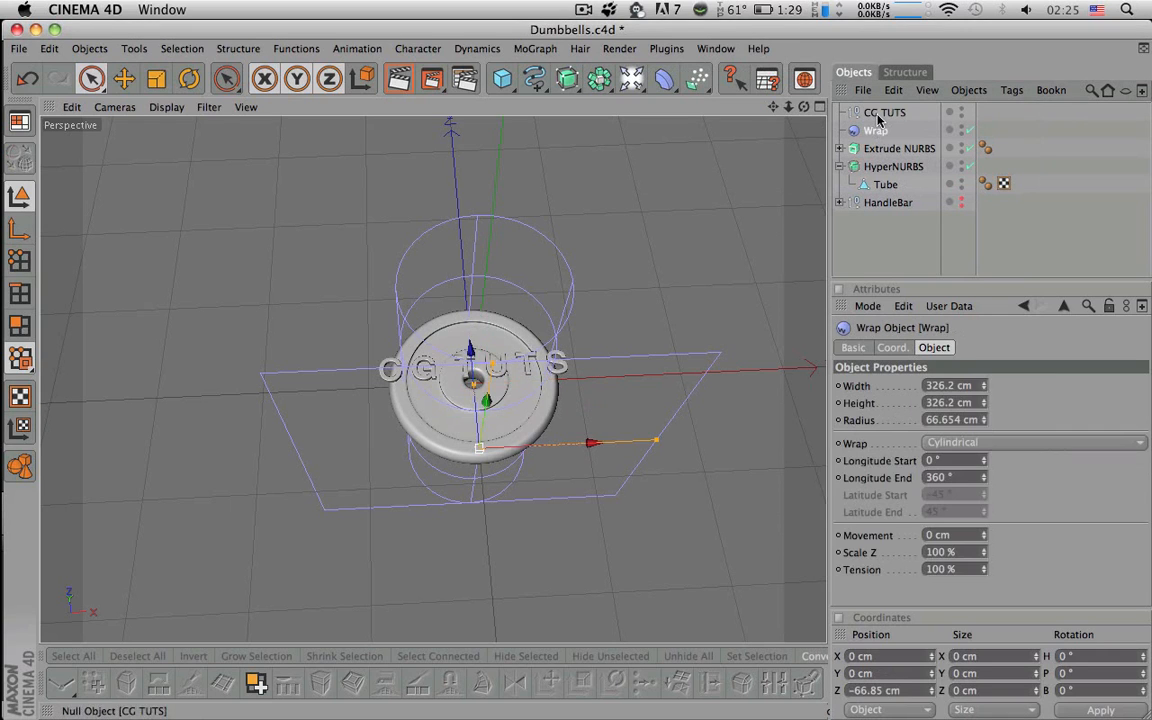
{"action": "left_click", "coordinate": [880, 148], "text": "shift"}
{"action": "left_click_drag", "start_coordinate": [876, 131], "coordinate": [878, 114]}
{"action": "left_click", "coordinate": [878, 113]}
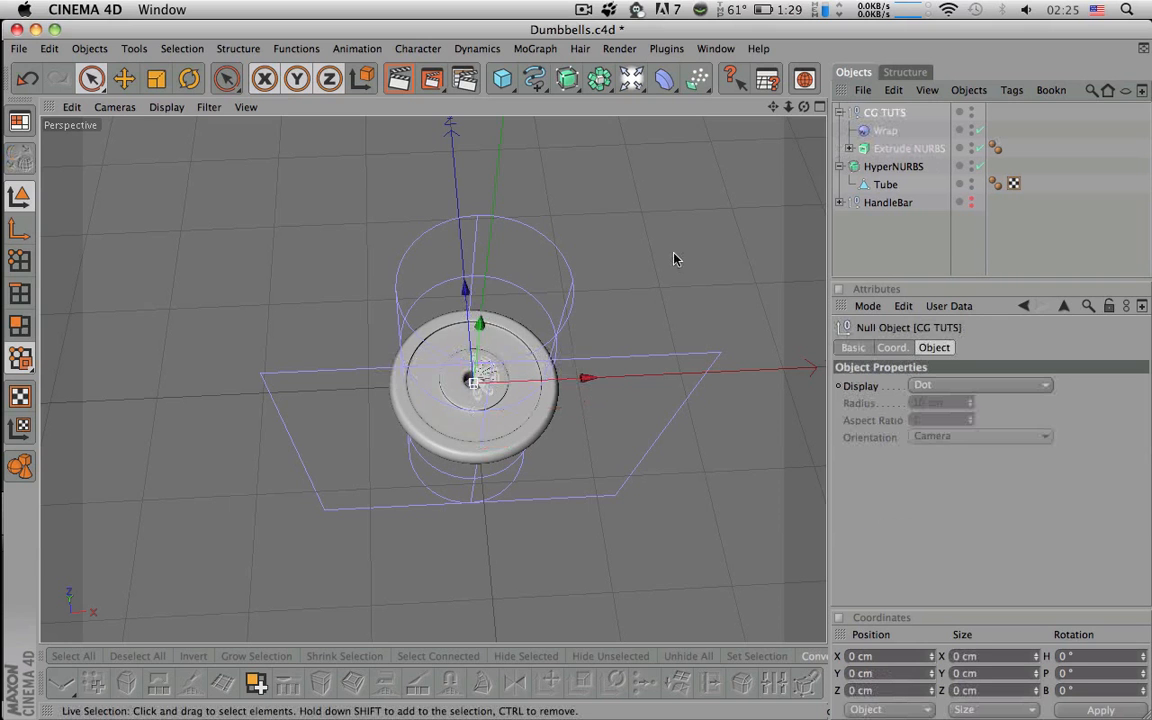
{"action": "scroll", "coordinate": [660, 255], "scroll_direction": "up", "scroll_amount": 5}
- Try shifting the lettering and widening the Wrap, undoing both changes
{"action": "scroll", "coordinate": [645, 272], "scroll_direction": "up", "scroll_amount": 8}
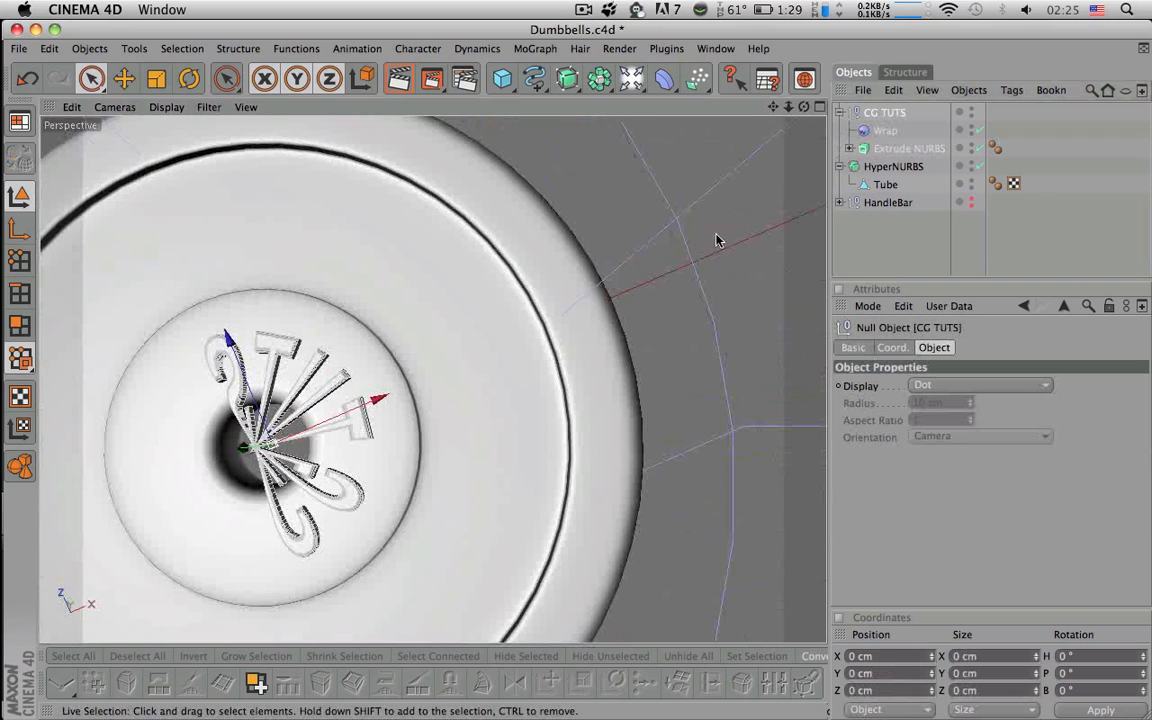
{"action": "left_click", "coordinate": [872, 148]}
{"action": "mouse_move", "coordinate": [361, 403]}
{"action": "left_mouse_down"}
{"action": "mouse_move", "coordinate": [418, 380]}
{"action": "mouse_move", "coordinate": [377, 396]}
{"action": "left_mouse_up"}
{"action": "key", "text": "super+z"}
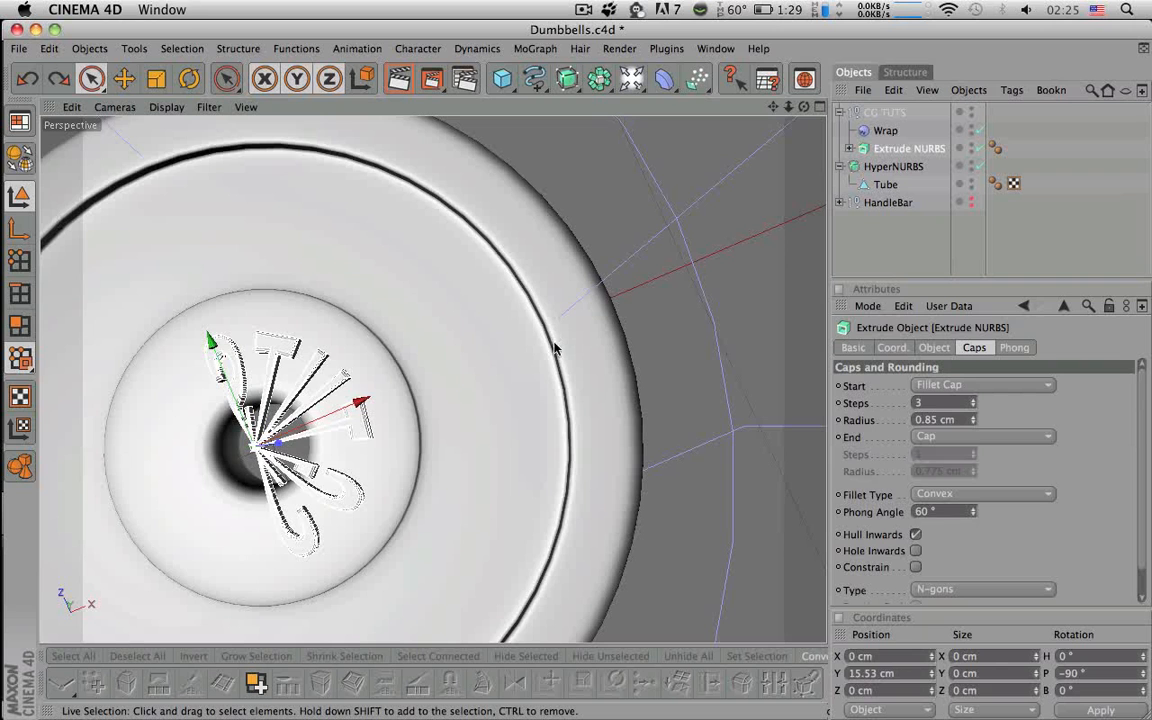
{"action": "scroll", "coordinate": [658, 328], "scroll_direction": "down", "scroll_amount": 5}
{"action": "middle_click_drag", "start_coordinate": [655, 330], "coordinate": [655, 264], "text": "alt"}
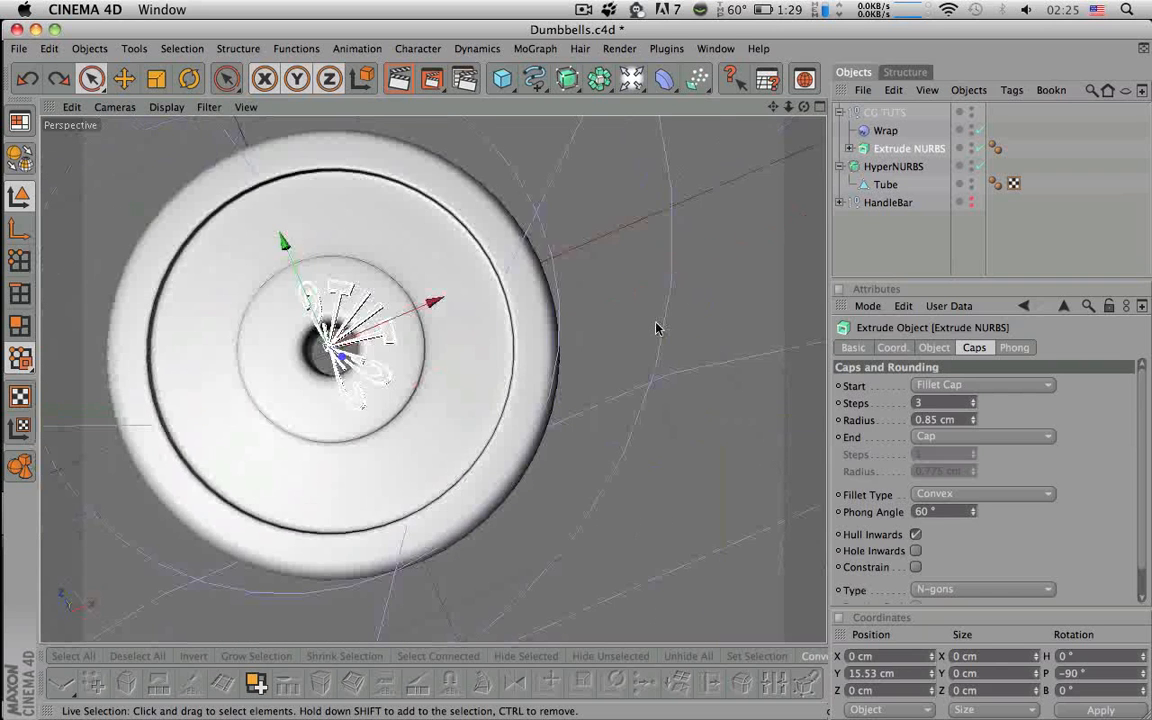
{"action": "scroll", "coordinate": [656, 327], "scroll_direction": "down", "scroll_amount": 3}
{"action": "left_click", "coordinate": [895, 132]}
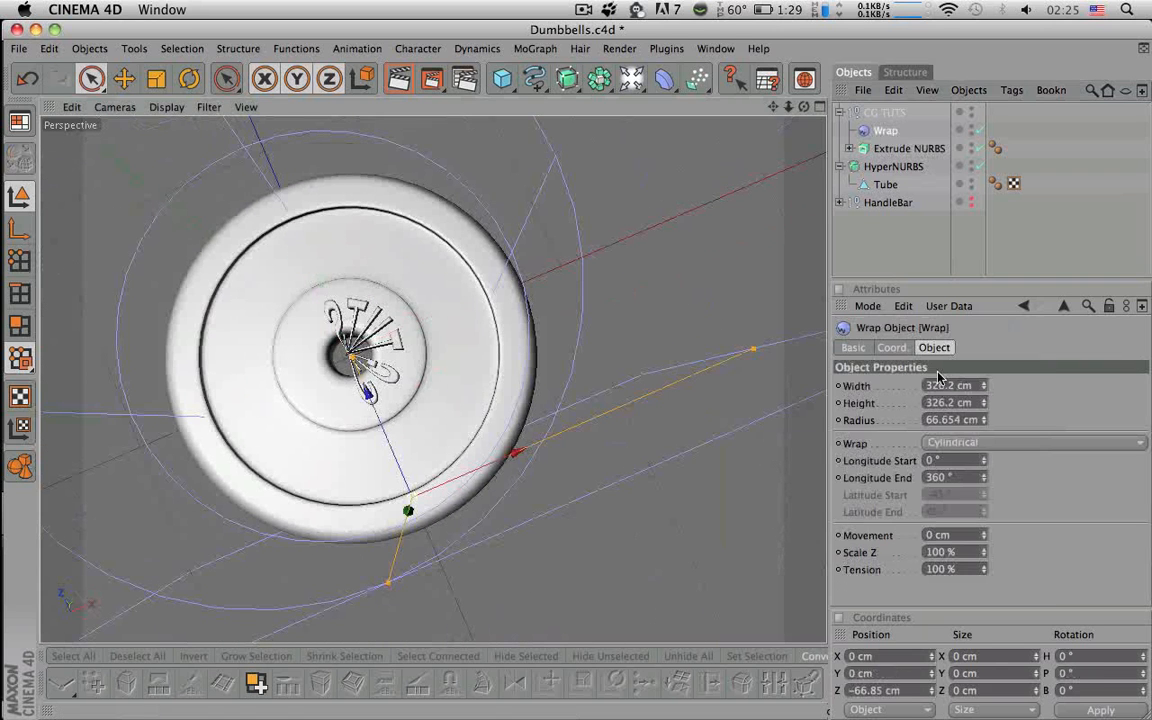
{"action": "left_click_drag", "start_coordinate": [752, 350], "coordinate": [1018, 233]}
{"action": "scroll", "coordinate": [702, 364], "scroll_direction": "down", "scroll_amount": 5}
{"action": "left_click_drag", "start_coordinate": [698, 364], "coordinate": [601, 347], "text": "alt"}
{"action": "key", "text": "super+z"}
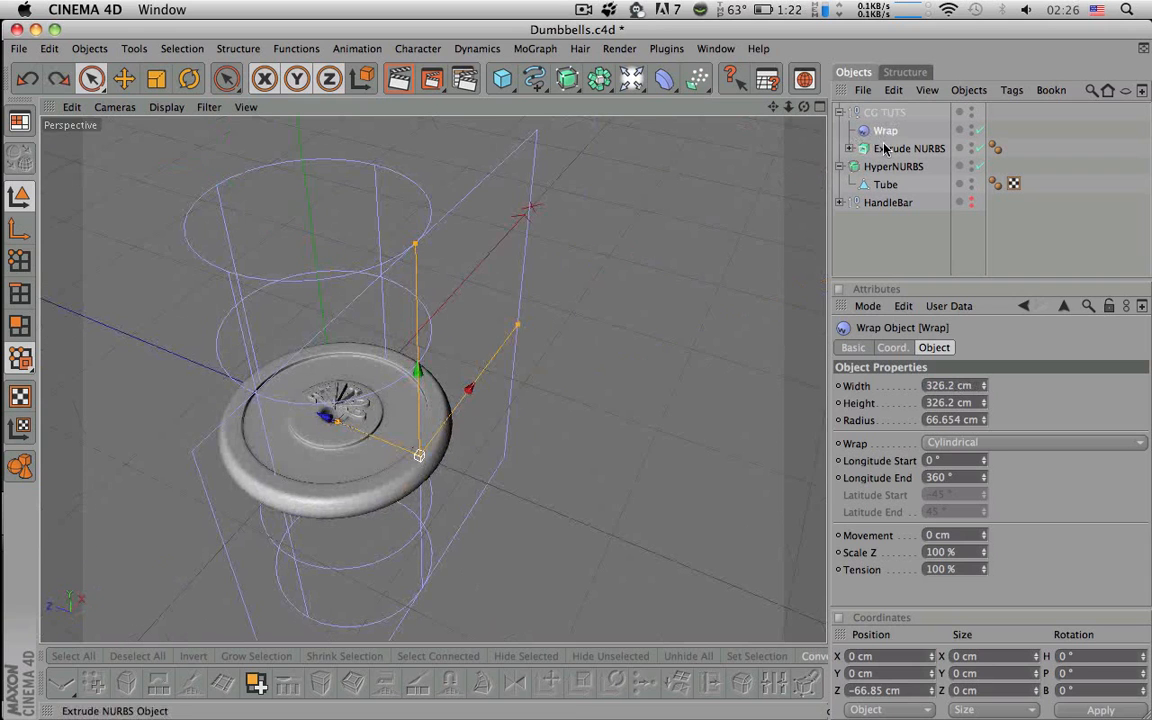
- Test a smaller Wrap radius, undo it, then widen the Wrap to about 417.5 cm
{"action": "left_click", "coordinate": [884, 148]}
{"action": "left_click", "coordinate": [880, 131]}
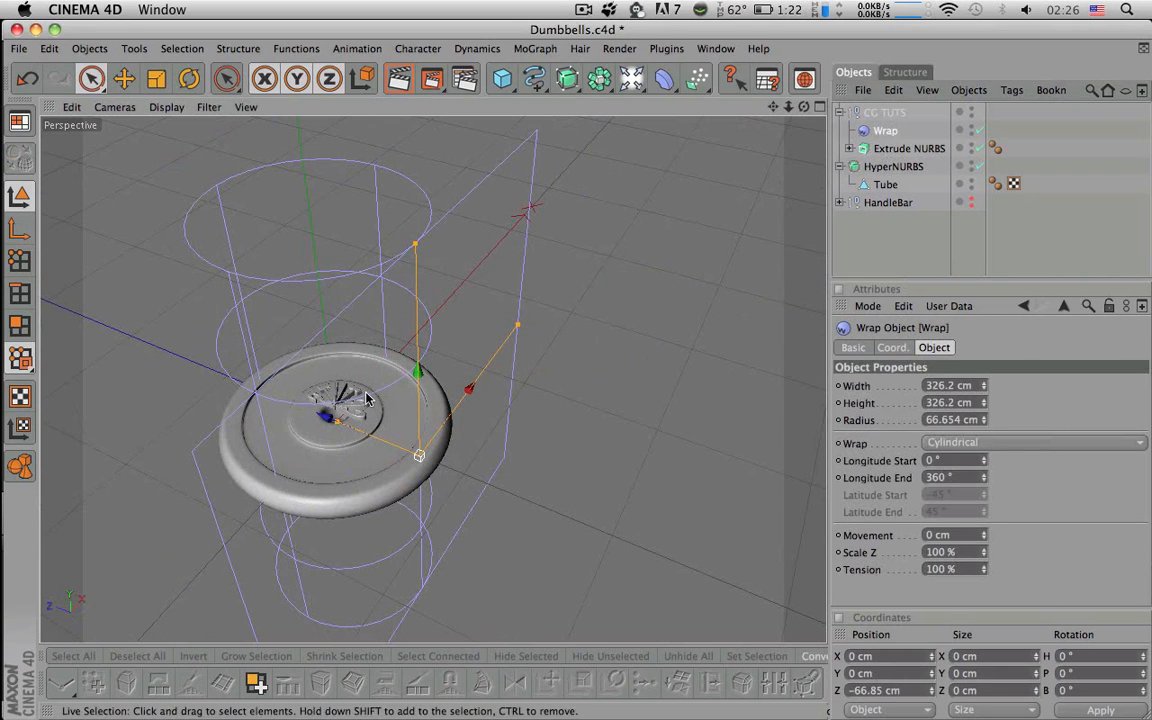
{"action": "left_click_drag", "start_coordinate": [335, 424], "coordinate": [359, 429]}
{"action": "left_click_drag", "start_coordinate": [388, 381], "coordinate": [416, 440], "text": "alt"}
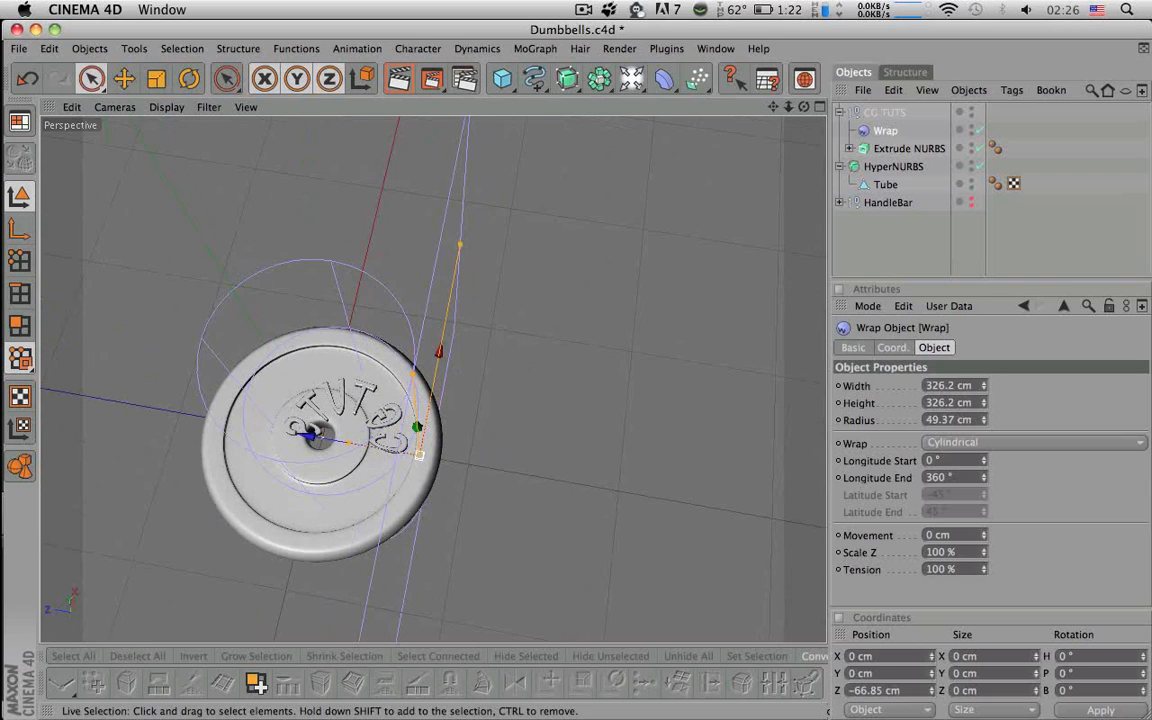
{"action": "scroll", "coordinate": [388, 381], "scroll_direction": "up", "scroll_amount": 3}
{"action": "key", "text": "super+z"}
{"action": "left_click_drag", "start_coordinate": [466, 219], "coordinate": [477, 156]}
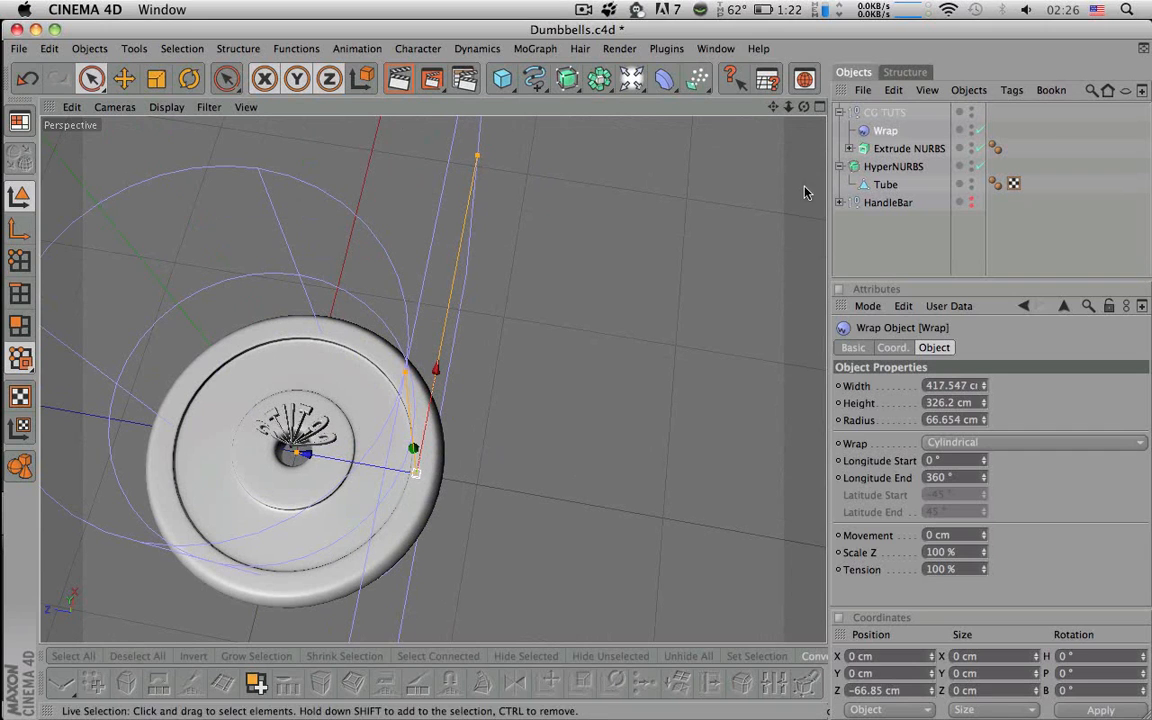
- Pull Extrude NURBS out of the CG TUTS group and push it outward along Z
{"action": "left_click", "coordinate": [880, 148]}
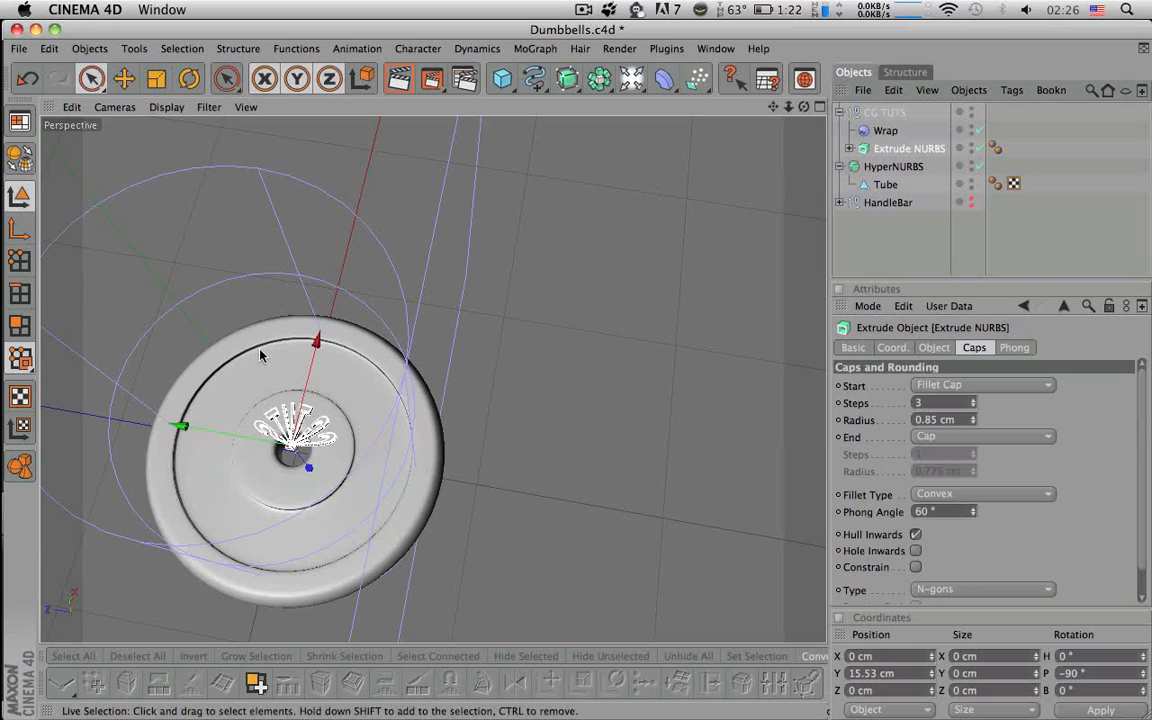
{"action": "mouse_move", "coordinate": [319, 348]}
{"action": "left_mouse_down"}
{"action": "mouse_move", "coordinate": [327, 311]}
{"action": "mouse_move", "coordinate": [315, 351]}
{"action": "left_mouse_up"}
{"action": "key", "text": "super+z"}
{"action": "left_click_drag", "start_coordinate": [879, 146], "coordinate": [886, 110]}
{"action": "left_click_drag", "start_coordinate": [184, 427], "coordinate": [99, 411]}
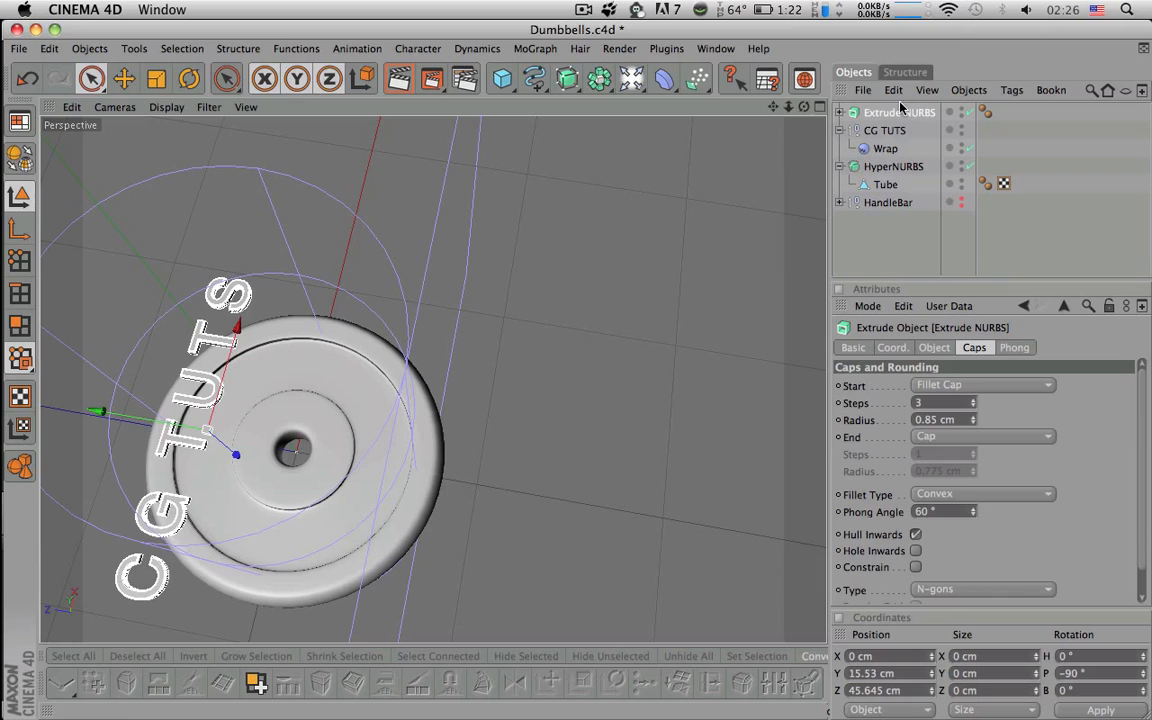
- Put Extrude NURBS back under the CG TUTS null so the text wraps again
{"action": "mouse_move", "coordinate": [900, 128]}
{"action": "left_mouse_down"}
{"action": "mouse_move", "coordinate": [855, 150]}
{"action": "mouse_move", "coordinate": [893, 163]}
{"action": "mouse_move", "coordinate": [890, 137]}
{"action": "left_mouse_up"}
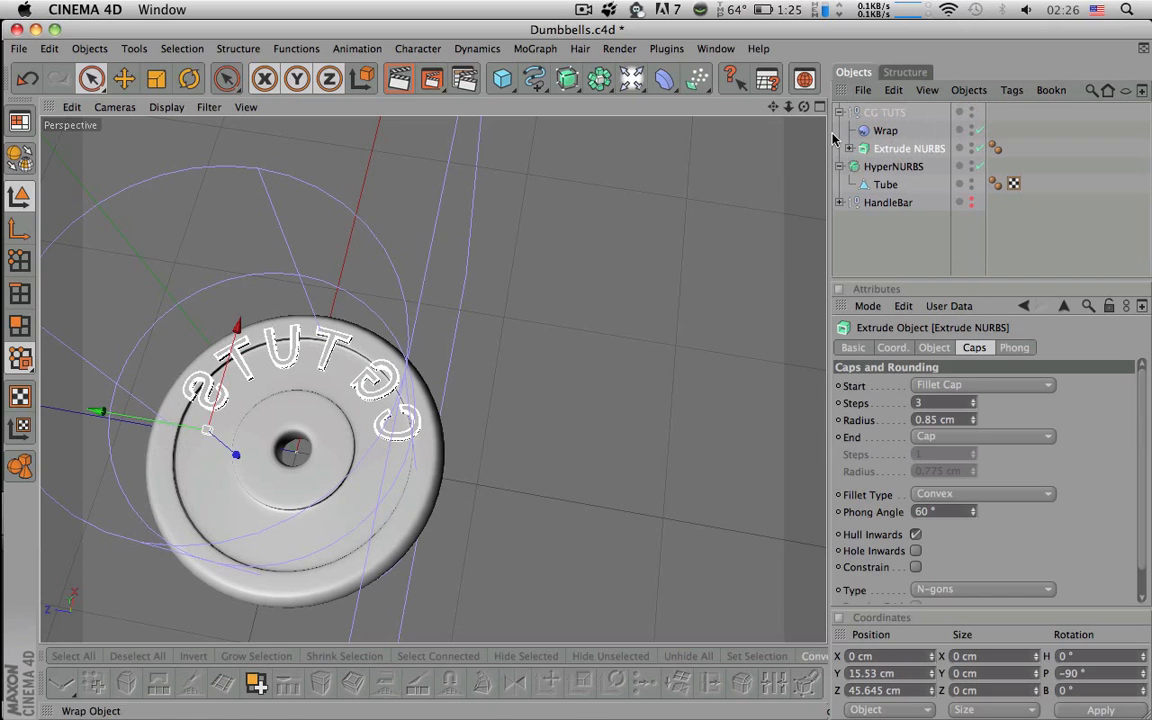
{"action": "left_click_drag", "start_coordinate": [804, 107], "coordinate": [824, 78]}
{"action": "left_click_drag", "start_coordinate": [604, 276], "coordinate": [606, 200], "text": "alt"}
{"action": "right_click_drag", "start_coordinate": [604, 276], "coordinate": [680, 276], "text": "alt"}
{"action": "left_click_drag", "start_coordinate": [604, 276], "coordinate": [600, 340], "text": "alt"}
{"action": "left_click_drag", "start_coordinate": [543, 292], "coordinate": [548, 340], "text": "alt"}
{"action": "right_click_drag", "start_coordinate": [543, 292], "coordinate": [480, 292], "text": "alt"}
{"action": "middle_click_drag", "start_coordinate": [543, 292], "coordinate": [678, 282], "text": "alt"}
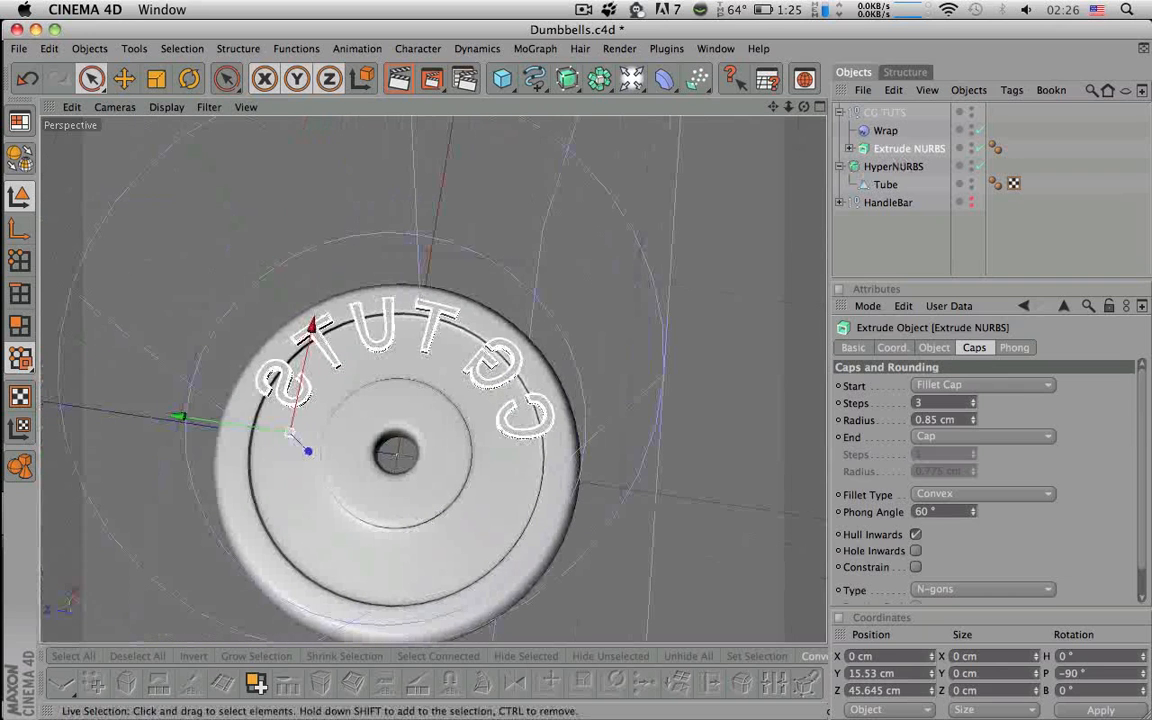
{"action": "left_click_drag", "start_coordinate": [671, 248], "coordinate": [650, 170], "text": "alt"}
- Slide the lettering inward and lower it onto the plate surface
{"action": "mouse_move", "coordinate": [272, 441]}
{"action": "left_mouse_down"}
{"action": "mouse_move", "coordinate": [303, 434]}
{"action": "mouse_move", "coordinate": [292, 437]}
{"action": "left_mouse_up"}
{"action": "left_click_drag", "start_coordinate": [325, 395], "coordinate": [346, 466], "text": "alt"}
{"action": "right_click_drag", "start_coordinate": [347, 467], "coordinate": [478, 467], "text": "alt"}
{"action": "mouse_move", "coordinate": [368, 463]}
{"action": "left_mouse_down", "text": "alt"}
{"action": "mouse_move", "coordinate": [364, 416]}
{"action": "mouse_move", "coordinate": [341, 382]}
{"action": "mouse_move", "coordinate": [386, 458]}
{"action": "left_mouse_up", "text": "alt"}
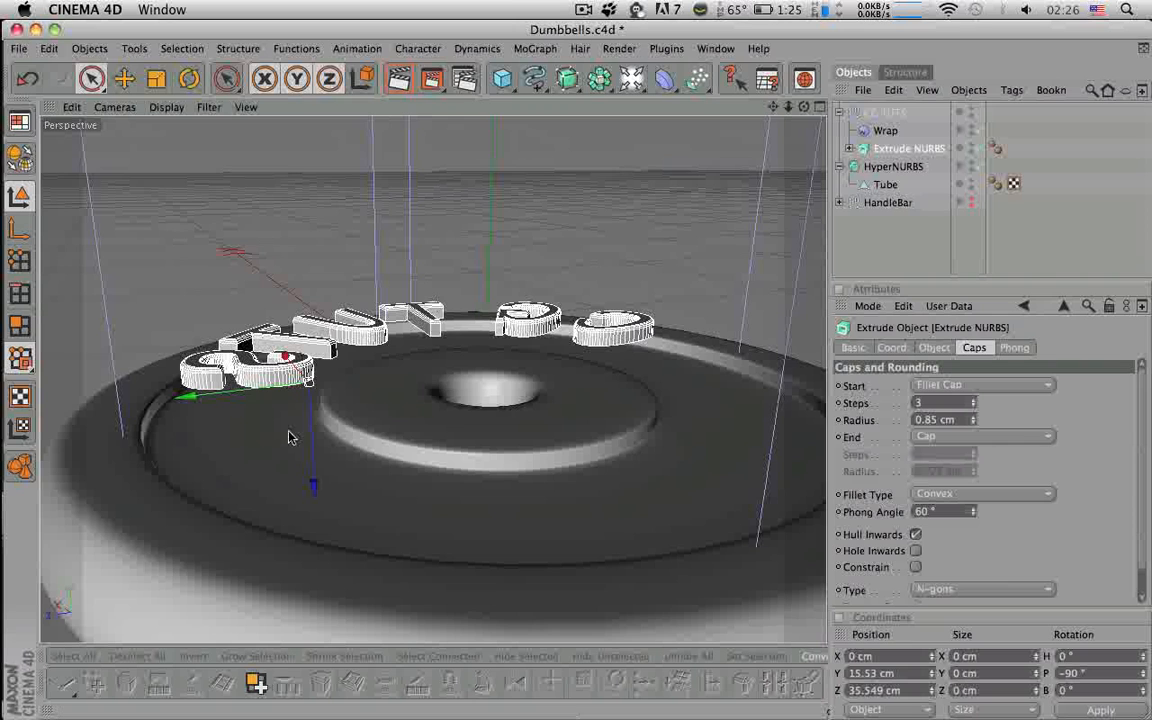
{"action": "left_click_drag", "start_coordinate": [265, 397], "coordinate": [285, 391]}
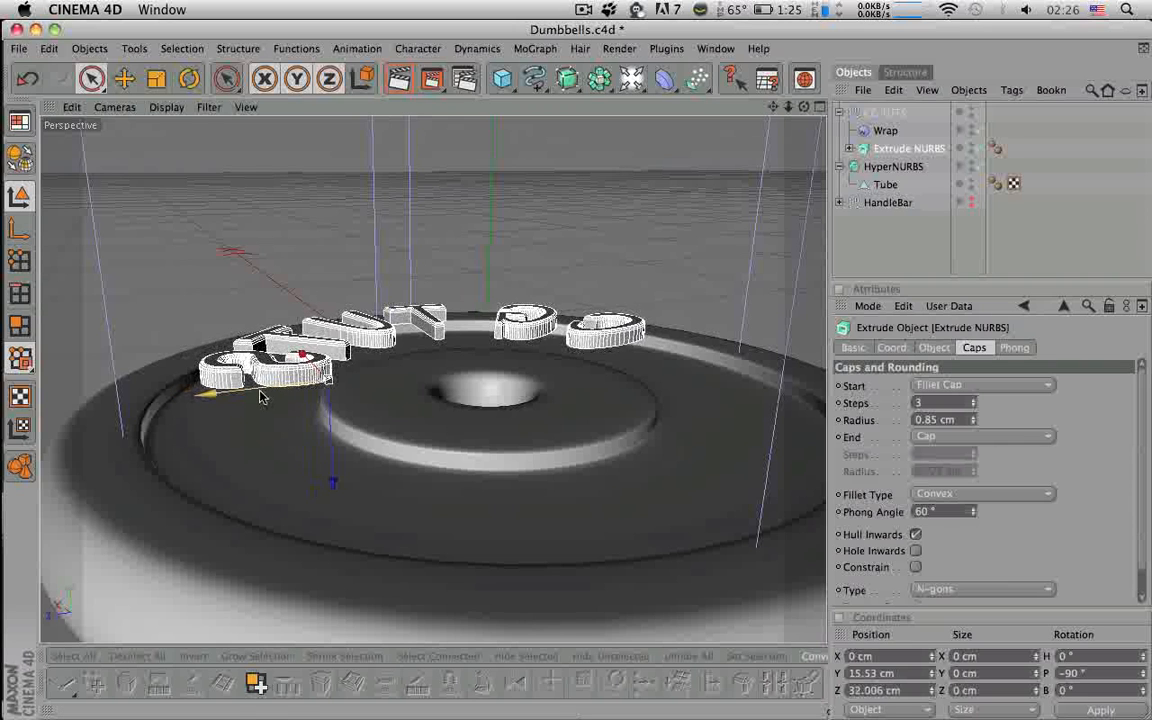
{"action": "left_click_drag", "start_coordinate": [331, 486], "coordinate": [339, 704]}
{"action": "left_click_drag", "start_coordinate": [345, 590], "coordinate": [429, 355], "text": "alt"}
- Seat the lettering on the outer ring at Y −5.618 cm and Z 36.99 cm
{"action": "left_click_drag", "start_coordinate": [554, 180], "coordinate": [543, 254]}
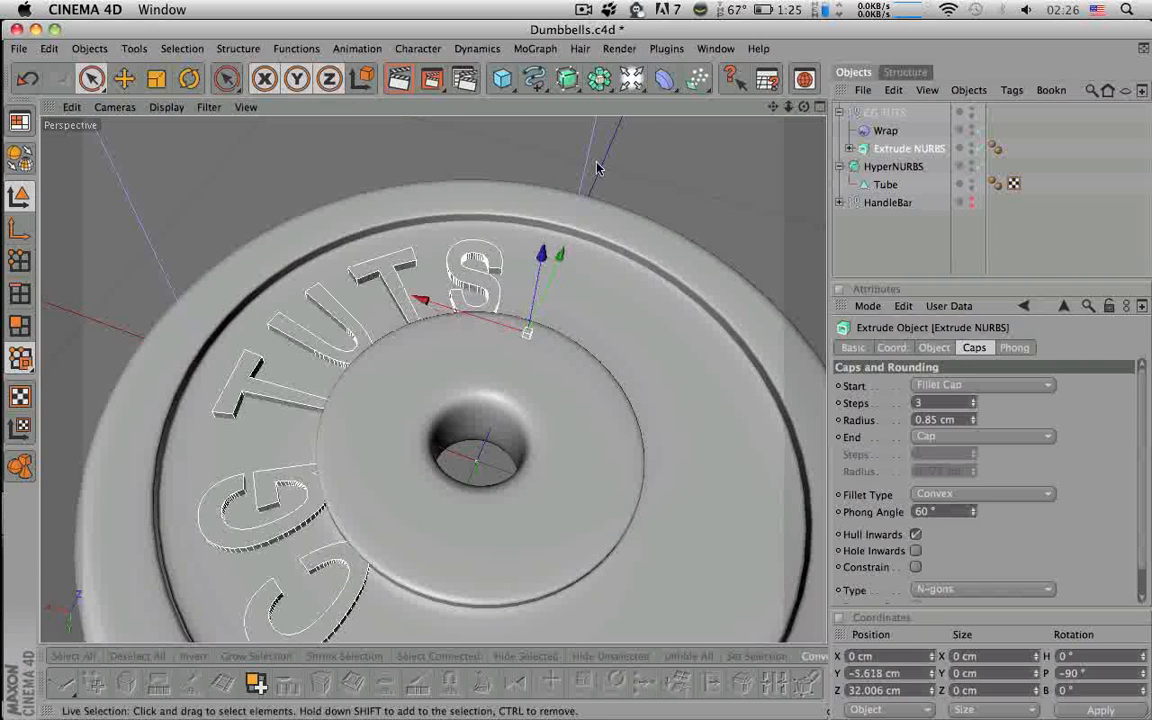
{"action": "left_click_drag", "start_coordinate": [597, 167], "coordinate": [581, 195], "text": "alt"}
{"action": "mouse_move", "coordinate": [428, 289]}
{"action": "left_mouse_down"}
{"action": "mouse_move", "coordinate": [411, 281]}
{"action": "mouse_move", "coordinate": [429, 291]}
{"action": "left_mouse_up"}
{"action": "key", "text": "super+z"}
{"action": "left_click_drag", "start_coordinate": [573, 256], "coordinate": [568, 263]}
{"action": "left_click_drag", "start_coordinate": [528, 333], "coordinate": [547, 325]}
{"action": "middle_click_drag", "start_coordinate": [546, 324], "coordinate": [526, 245], "text": "alt"}
{"action": "mouse_move", "coordinate": [655, 301]}
{"action": "left_mouse_down", "text": "alt"}
{"action": "mouse_move", "coordinate": [650, 240]}
{"action": "mouse_move", "coordinate": [655, 301]}
{"action": "left_mouse_up", "text": "alt"}
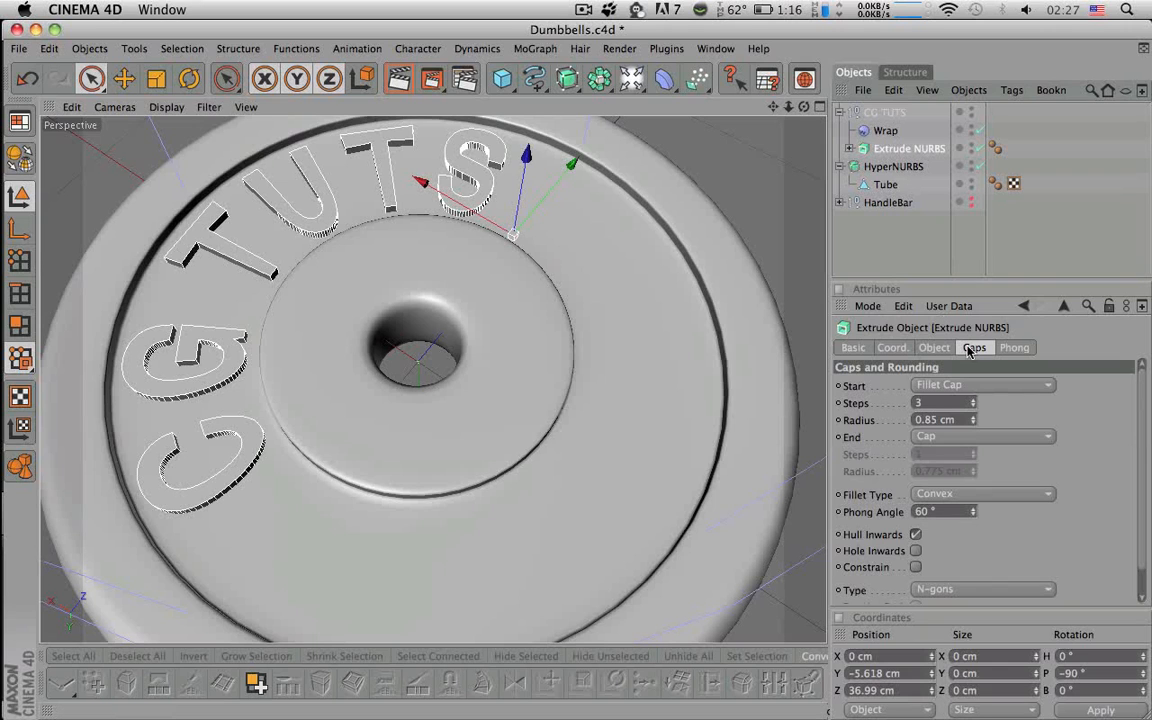
- Set the extrusion's End cap to Fillet Cap with 3 steps and 0.85 cm radius
{"action": "left_click", "coordinate": [963, 437]}
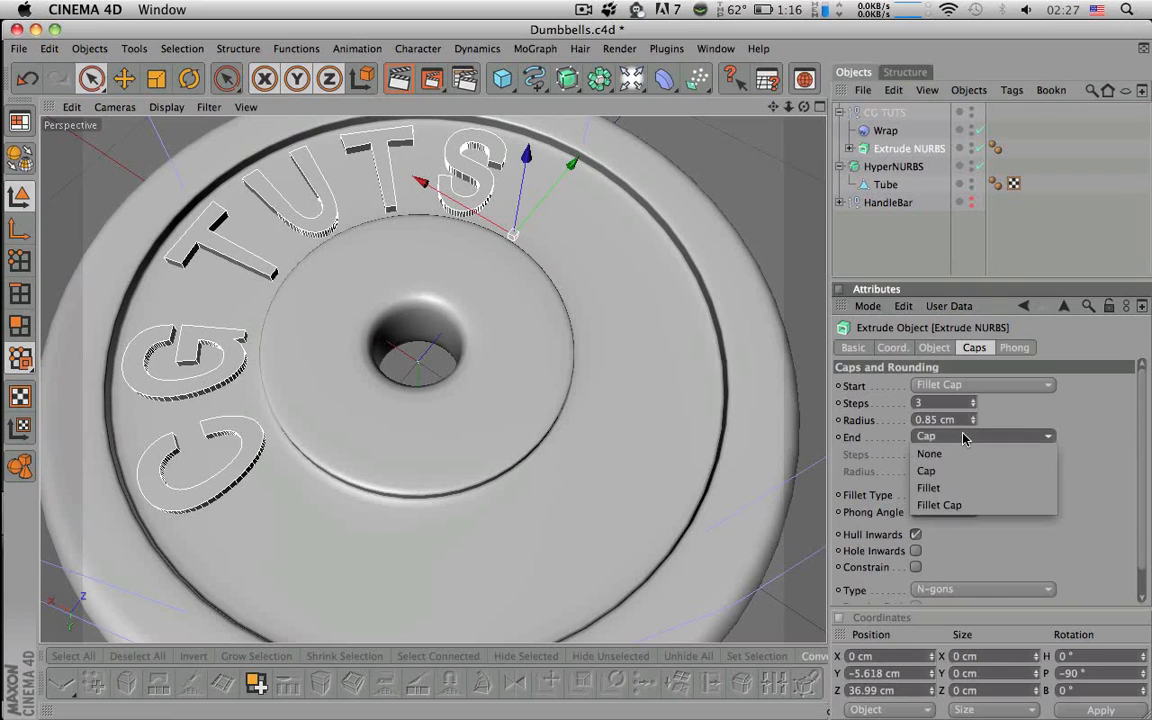
{"action": "left_click", "coordinate": [952, 504]}
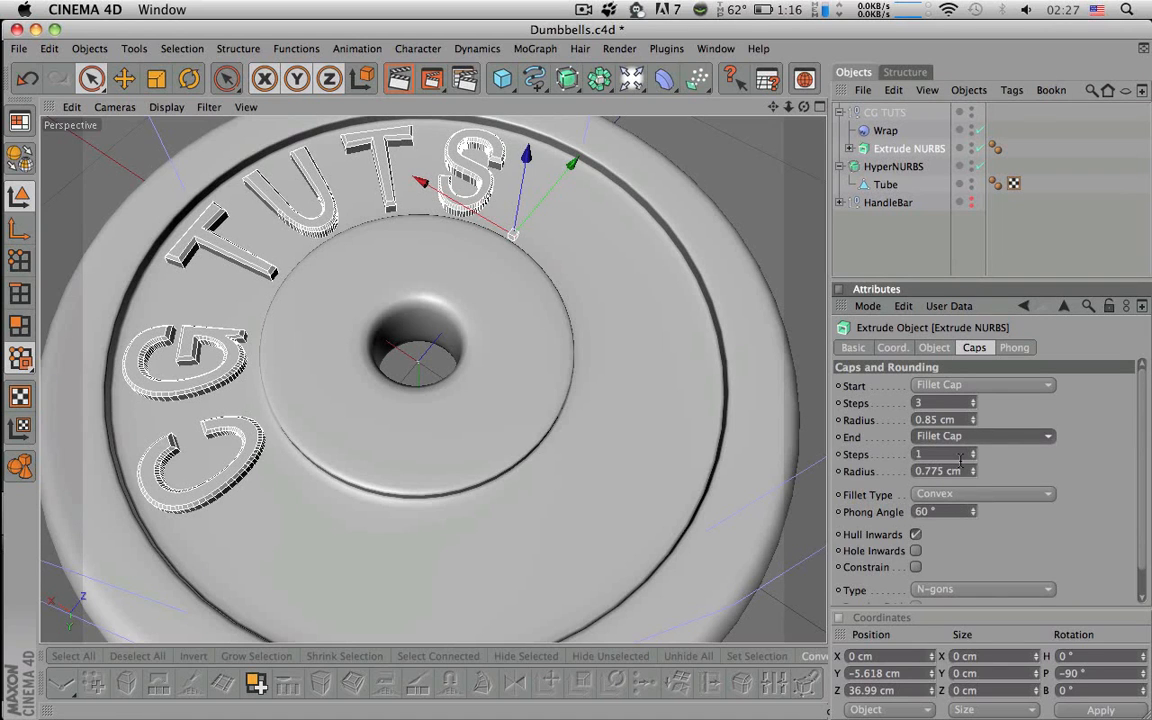
{"action": "left_click", "coordinate": [960, 458]}
{"action": "type", "text": "3"}
{"action": "key", "text": "Tab"}
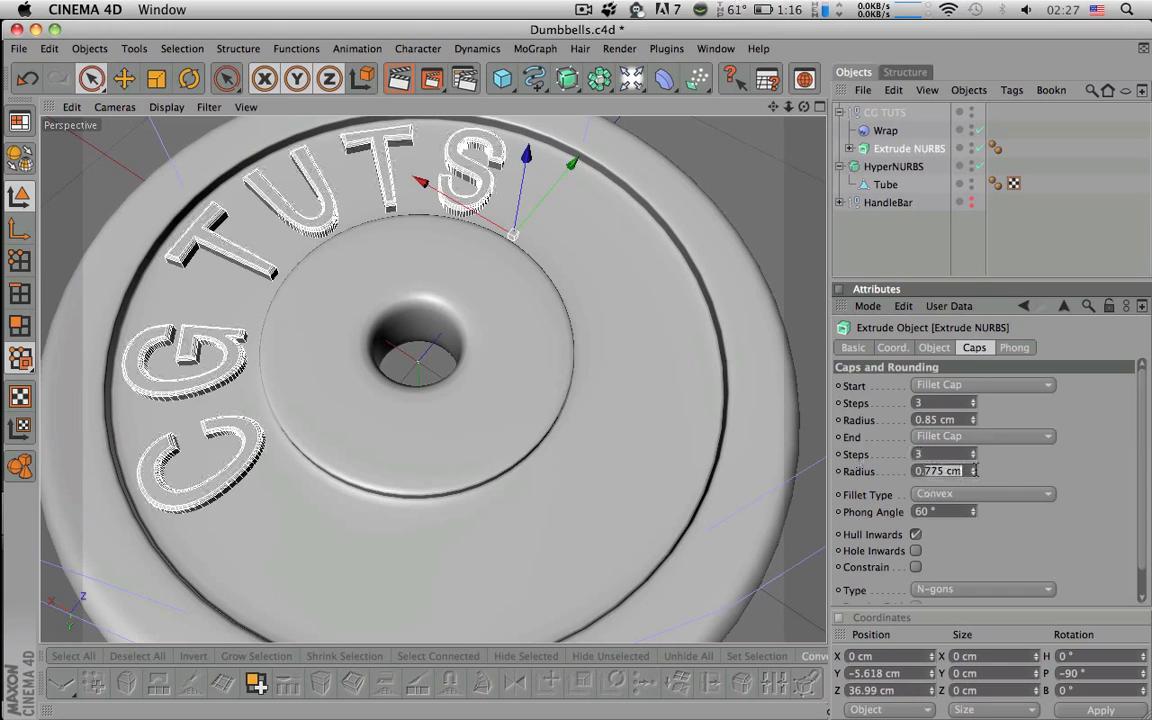
{"action": "type", "text": "0.85"}
{"action": "key", "text": "Return"}
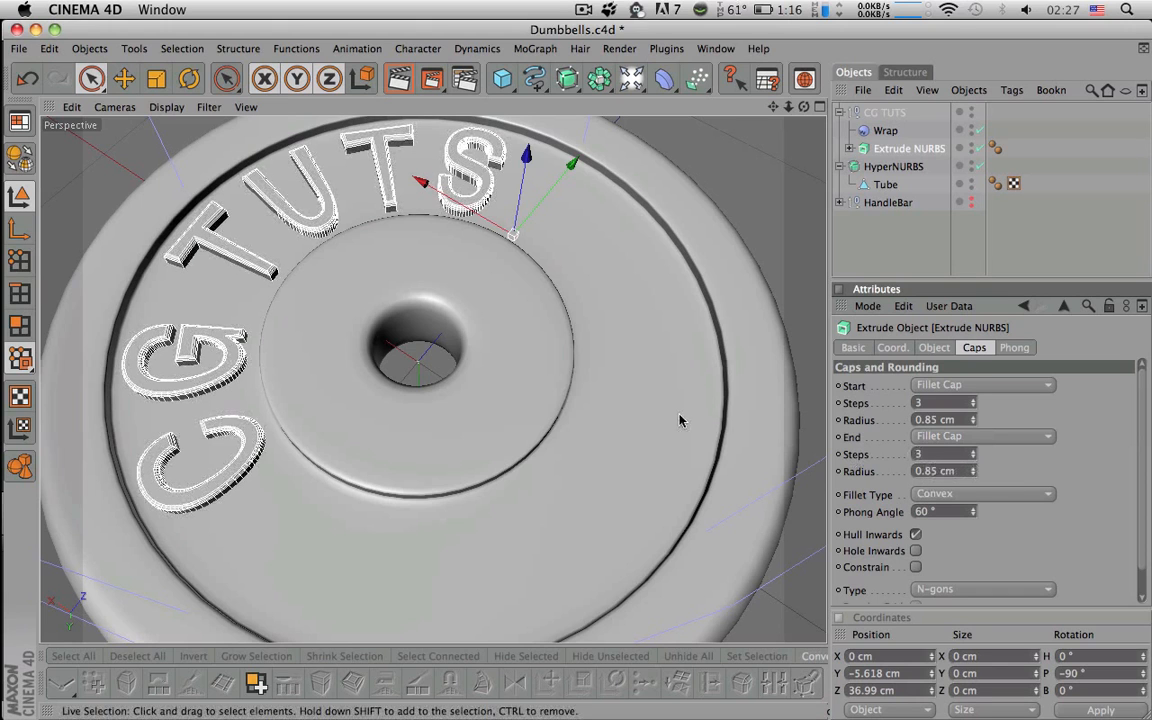
- Raise the lettering slightly and inspect the filleted text on the plate
{"action": "left_click_drag", "start_coordinate": [680, 420], "coordinate": [680, 230], "text": "alt"}
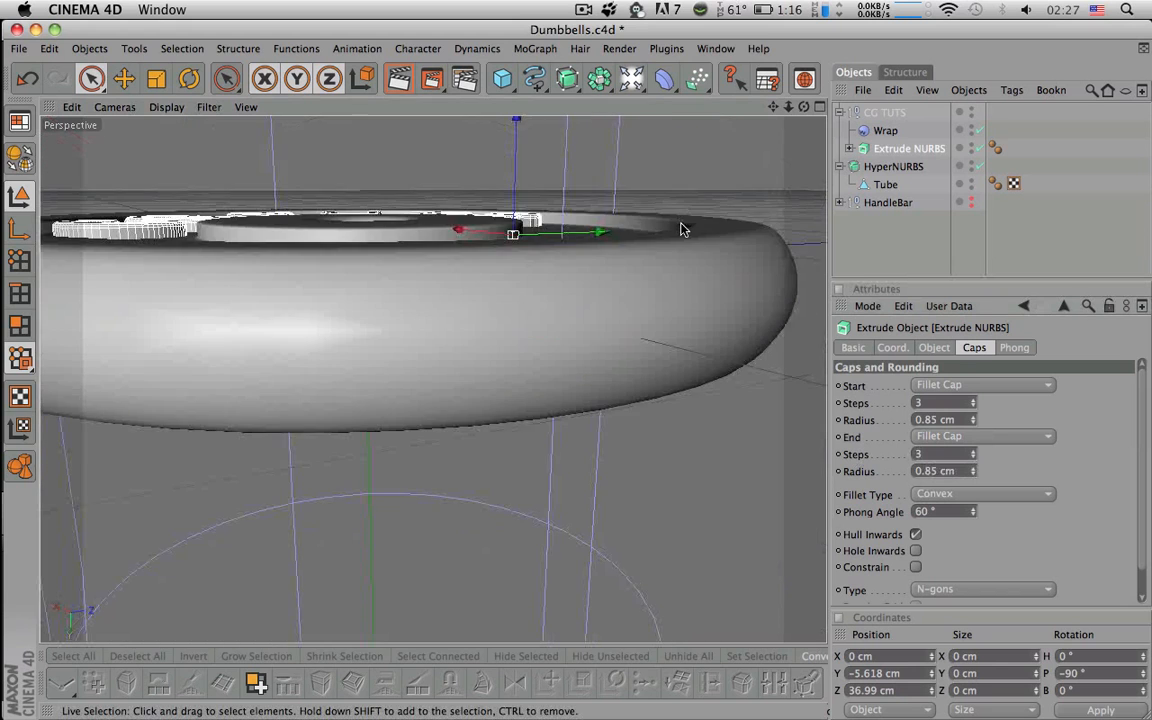
{"action": "middle_click_drag", "start_coordinate": [683, 229], "coordinate": [681, 244], "text": "alt"}
{"action": "right_click_drag", "start_coordinate": [681, 244], "coordinate": [655, 146], "text": "alt"}
{"action": "middle_click_drag", "start_coordinate": [655, 146], "coordinate": [672, 187], "text": "alt"}
{"action": "left_click_drag", "start_coordinate": [640, 192], "coordinate": [641, 190]}
{"action": "right_click_drag", "start_coordinate": [641, 190], "coordinate": [632, 316], "text": "alt"}
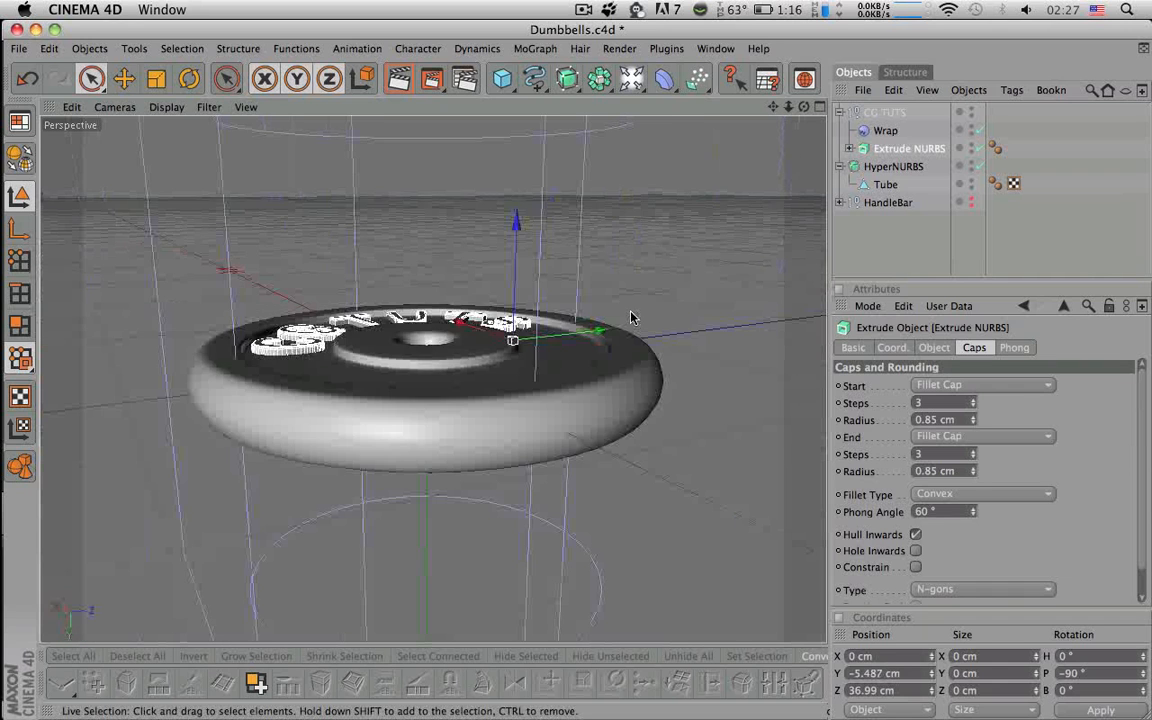
{"action": "left_click_drag", "start_coordinate": [632, 316], "coordinate": [636, 410], "text": "alt"}
{"action": "left_click", "coordinate": [956, 239]}
{"action": "right_click_drag", "start_coordinate": [738, 268], "coordinate": [610, 268], "text": "alt"}
{"action": "left_click_drag", "start_coordinate": [738, 268], "coordinate": [732, 350], "text": "alt"}
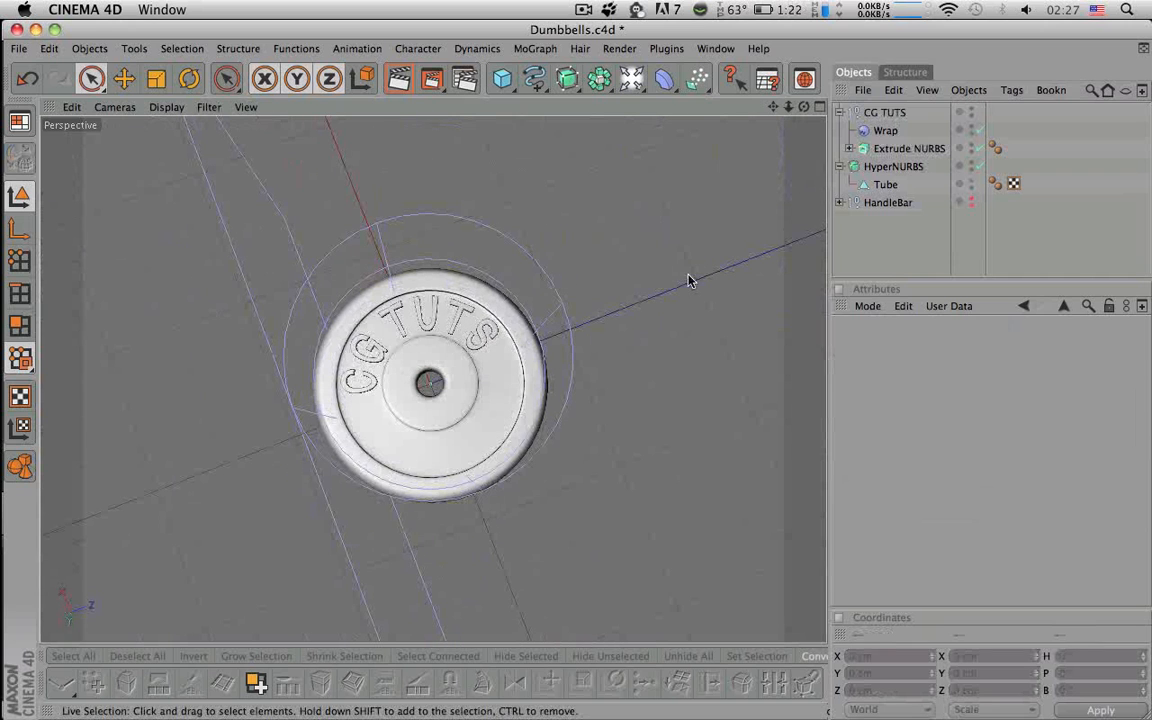
- Scale the CG TUTS lettering down slightly and collapse the group
{"action": "left_click", "coordinate": [866, 114]}
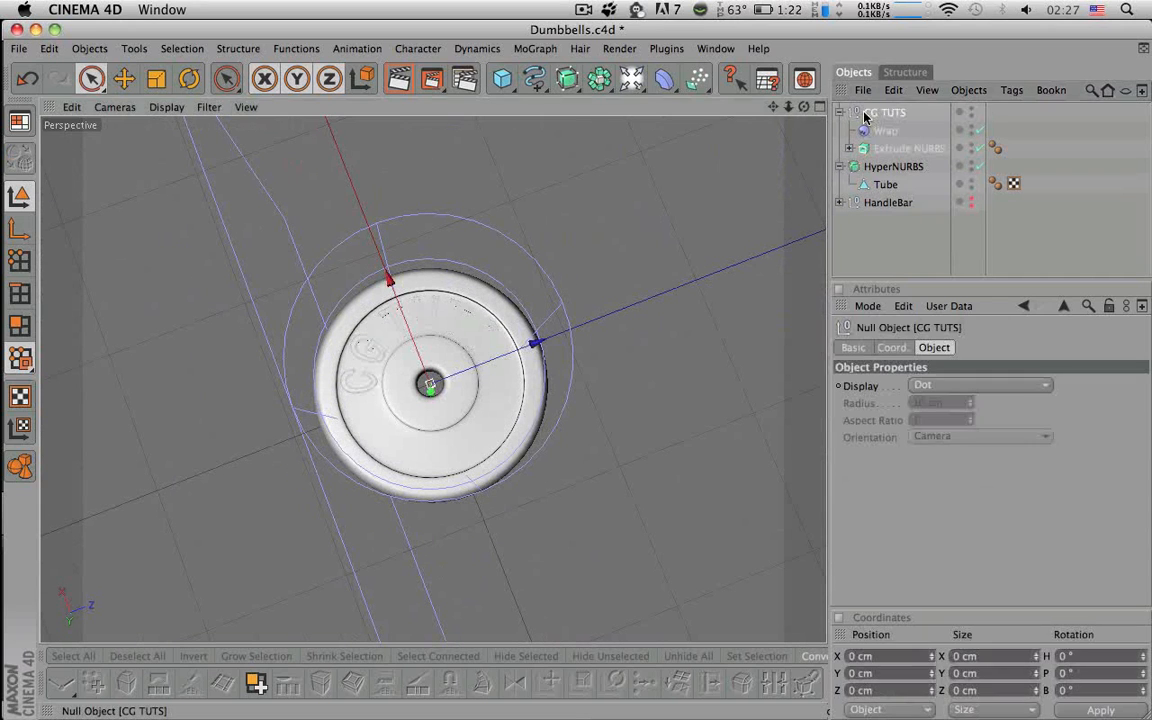
{"action": "left_click", "coordinate": [905, 148]}
{"action": "key", "text": "t"}
{"action": "left_click_drag", "start_coordinate": [470, 341], "coordinate": [465, 352]}
{"action": "middle_click_drag", "start_coordinate": [465, 352], "coordinate": [417, 381], "text": "alt"}
{"action": "right_click_drag", "start_coordinate": [417, 381], "coordinate": [462, 365], "text": "alt"}
{"action": "middle_click_drag", "start_coordinate": [462, 365], "coordinate": [475, 150], "text": "alt"}
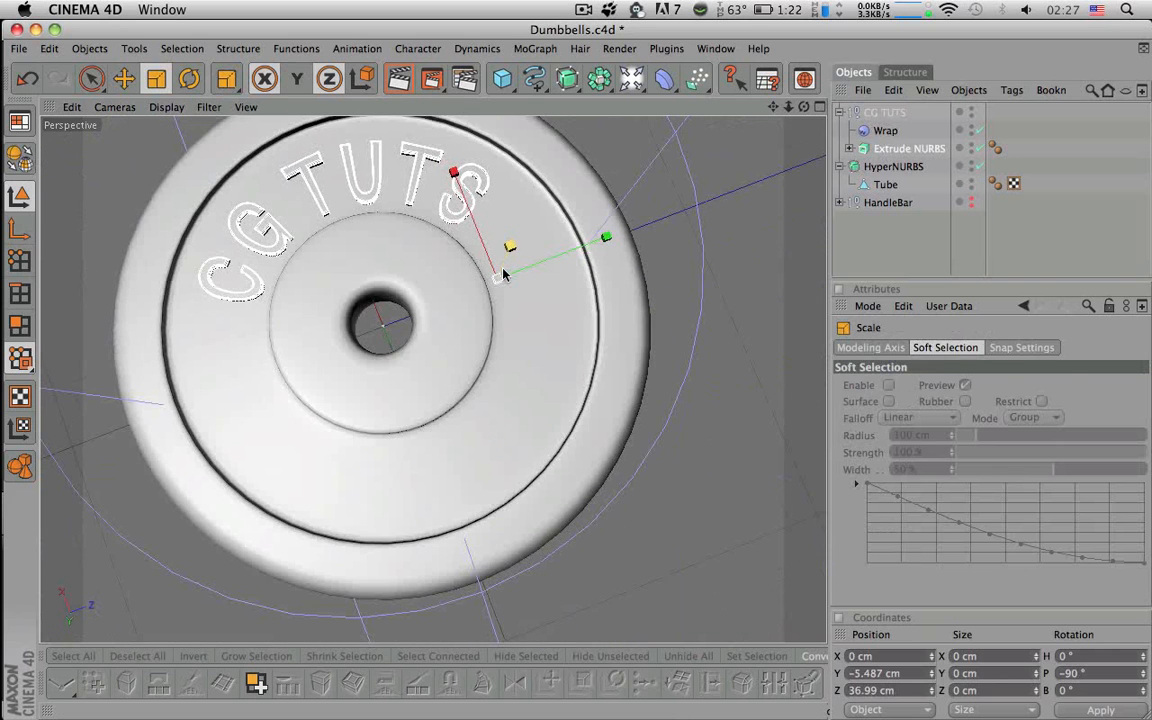
{"action": "key", "text": "space"}
{"action": "left_click_drag", "start_coordinate": [585, 247], "coordinate": [618, 258], "text": "alt"}
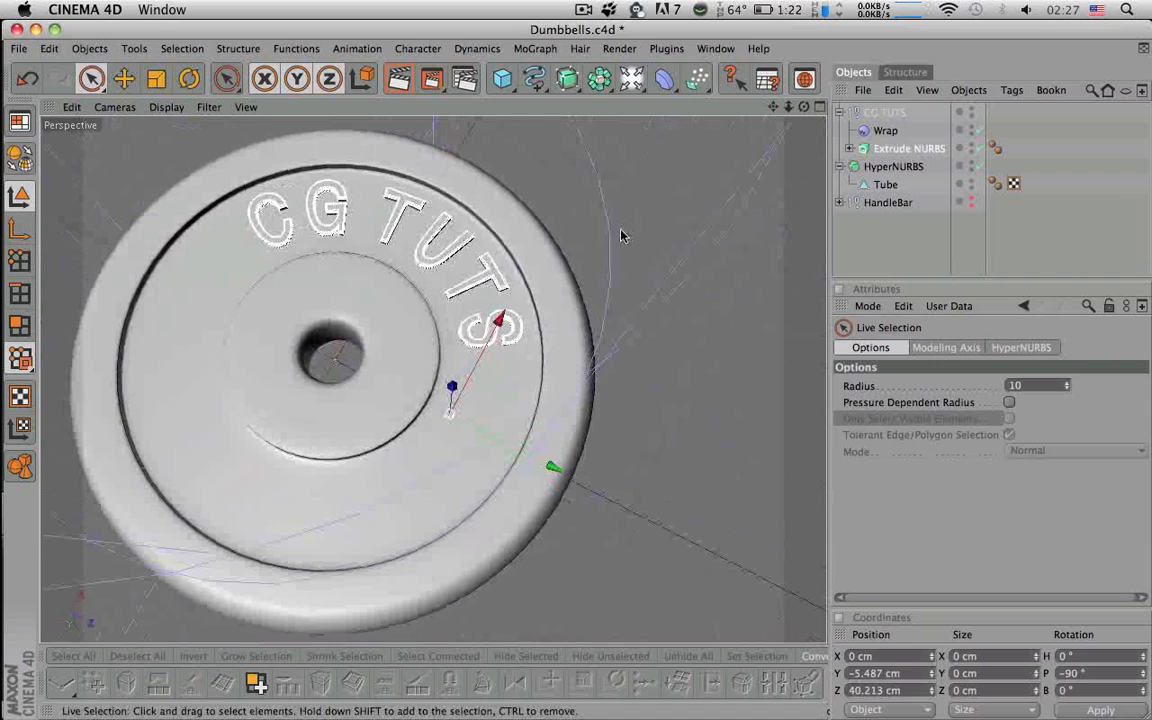
{"action": "left_click", "coordinate": [841, 112]}
- Hide the Wrap cage in the viewport and collapse the CG TUTS group
{"action": "left_click", "coordinate": [866, 113]}
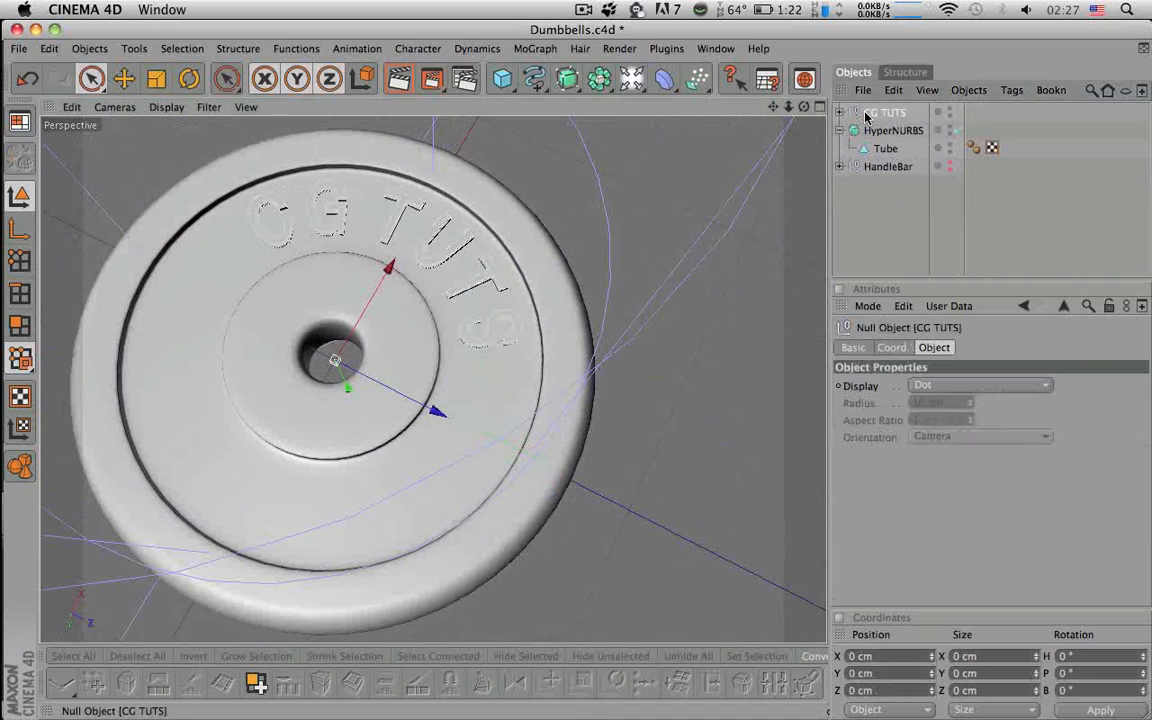
{"action": "left_click", "coordinate": [841, 112]}
{"action": "scroll", "coordinate": [705, 224], "scroll_direction": "down", "scroll_amount": 6}
{"action": "left_click_drag", "start_coordinate": [705, 224], "coordinate": [704, 174], "text": "alt"}
{"action": "scroll", "coordinate": [704, 174], "scroll_direction": "down", "scroll_amount": 1}
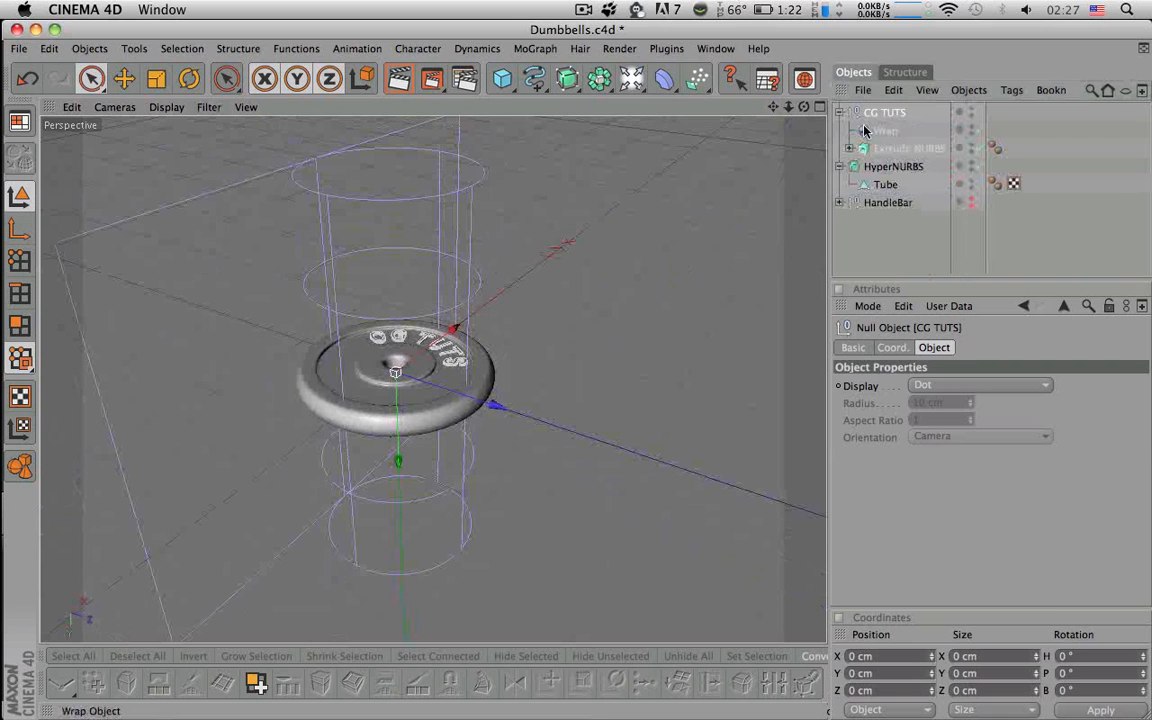
{"action": "left_click", "coordinate": [885, 131]}
{"action": "double_click", "coordinate": [971, 128]}
{"action": "left_click_drag", "start_coordinate": [697, 225], "coordinate": [765, 183], "text": "alt"}
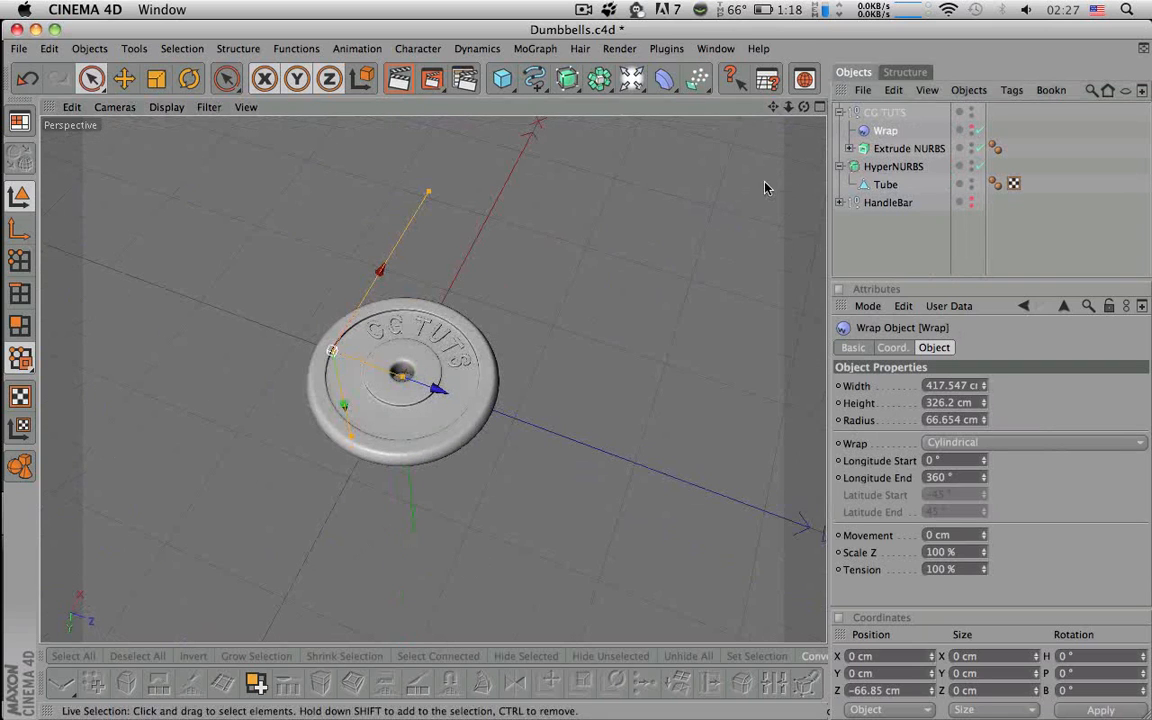
{"action": "left_click", "coordinate": [842, 124]}
{"action": "left_click", "coordinate": [840, 111]}
- Duplicate the CG TUTS group and rotate the copy to a 180° heading
{"action": "left_click_drag", "start_coordinate": [869, 114], "coordinate": [870, 108], "text": "ctrl"}
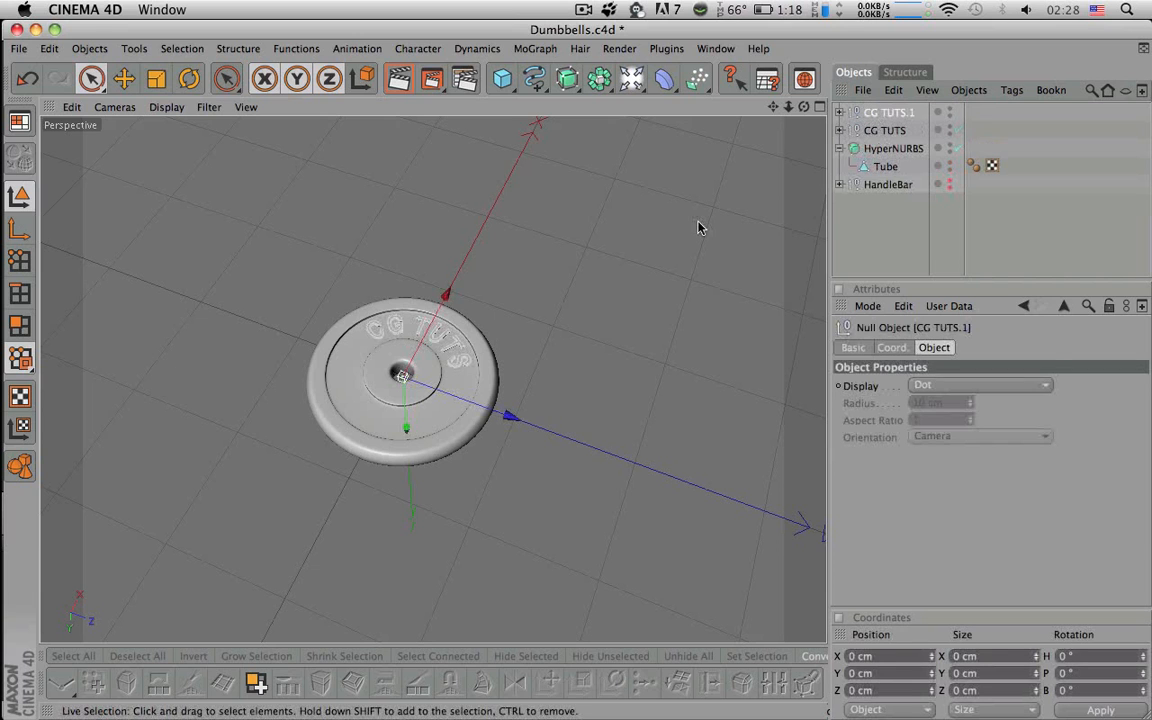
{"action": "key", "text": "r"}
{"action": "left_click_drag", "start_coordinate": [445, 428], "coordinate": [303, 432]}
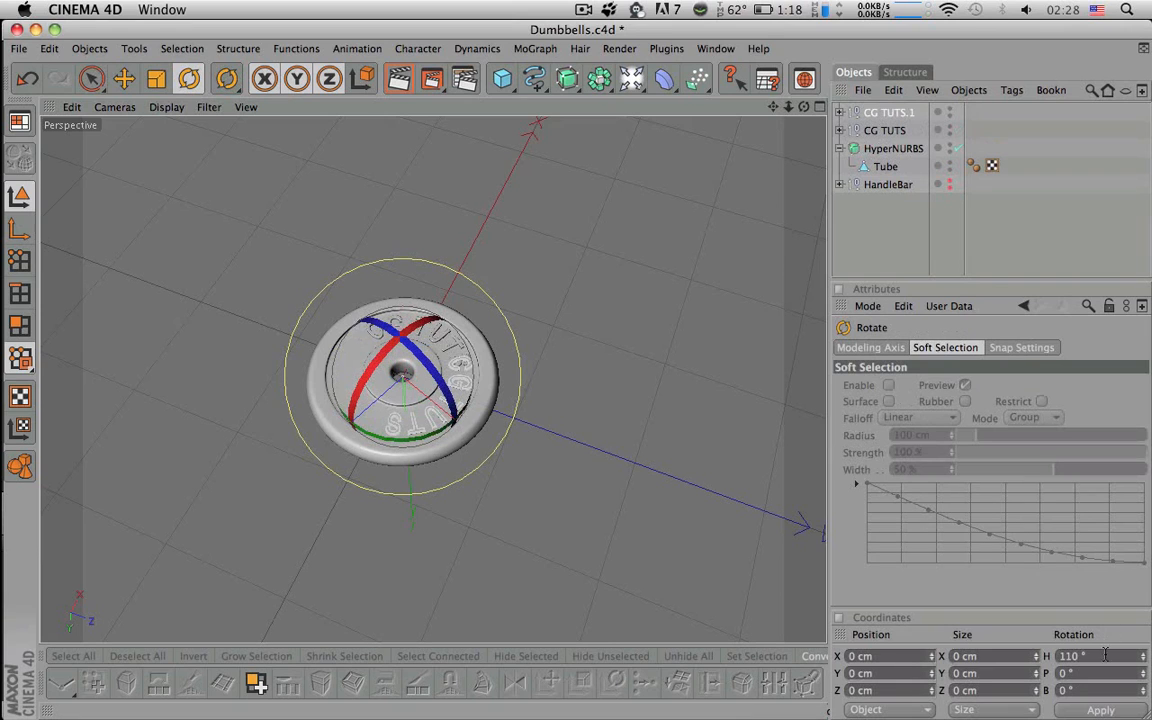
{"action": "left_click", "coordinate": [1069, 656]}
{"action": "type", "text": "180"}
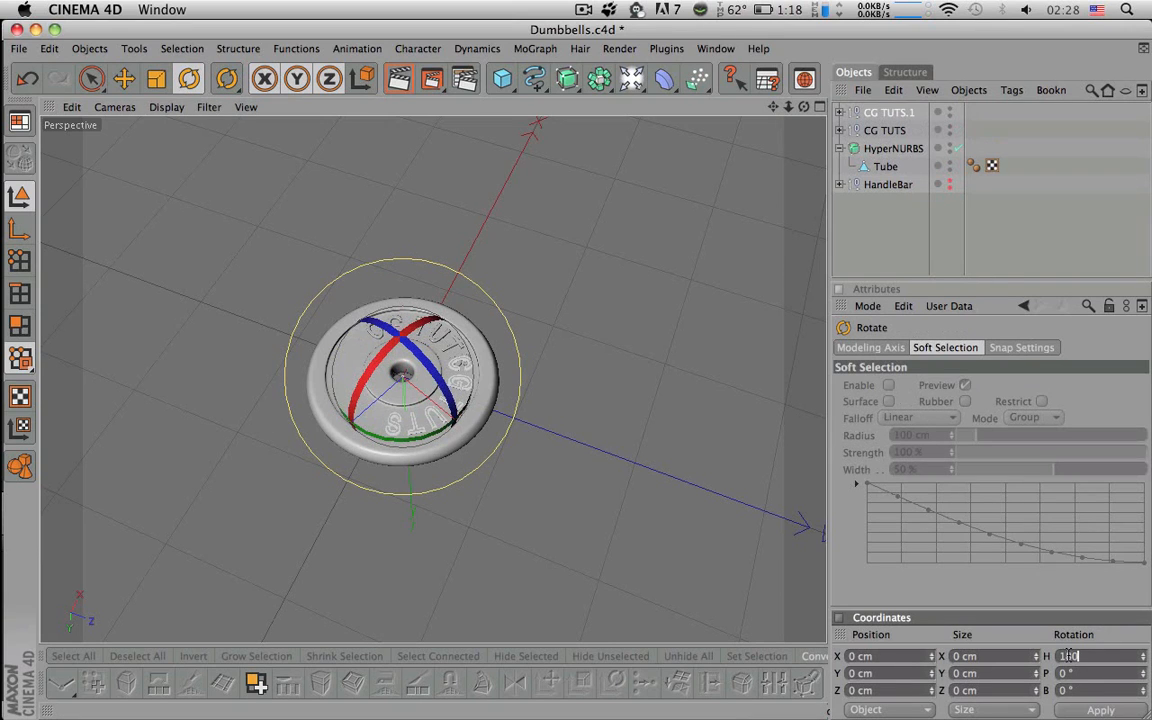
{"action": "key", "text": "Return"}
- Render a preview of the plate showing both lettering copies
{"action": "left_click", "coordinate": [876, 247]}
{"action": "left_click_drag", "start_coordinate": [612, 362], "coordinate": [465, 375], "text": "alt"}
{"action": "right_click_drag", "start_coordinate": [440, 375], "coordinate": [535, 375], "text": "alt"}
{"action": "left_click_drag", "start_coordinate": [535, 375], "coordinate": [502, 361], "text": "alt"}
{"action": "key", "text": "super+r"}
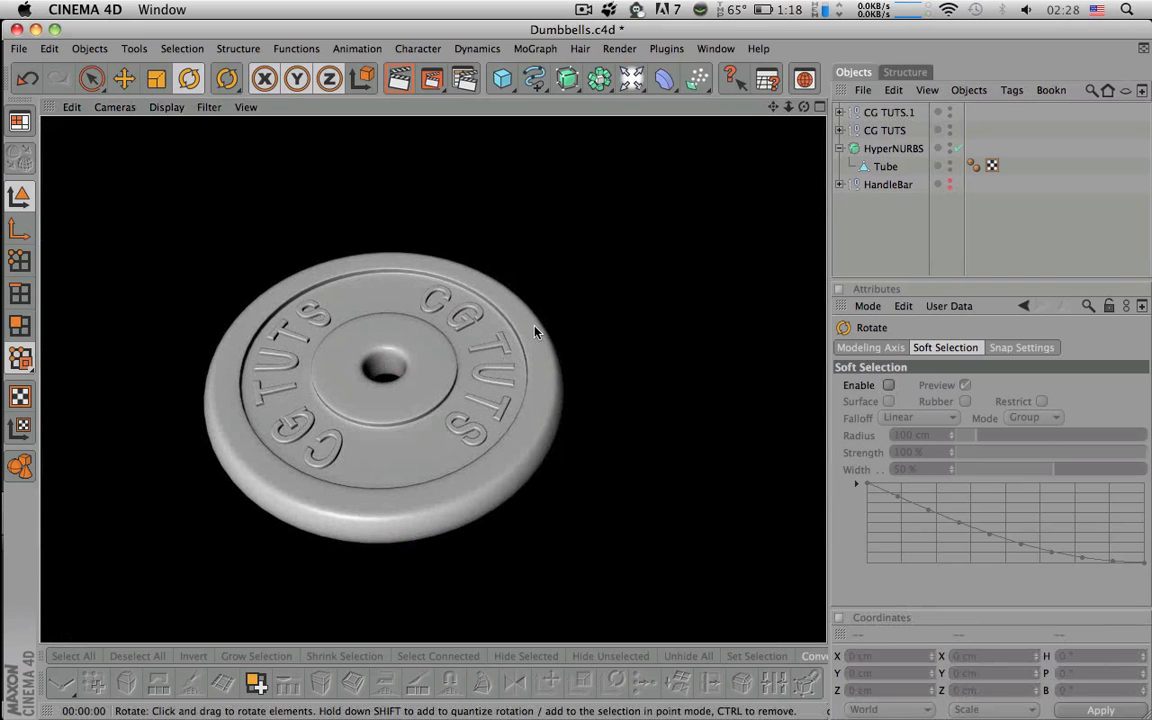
{"action": "right_click_drag", "start_coordinate": [573, 326], "coordinate": [540, 326], "text": "alt"}
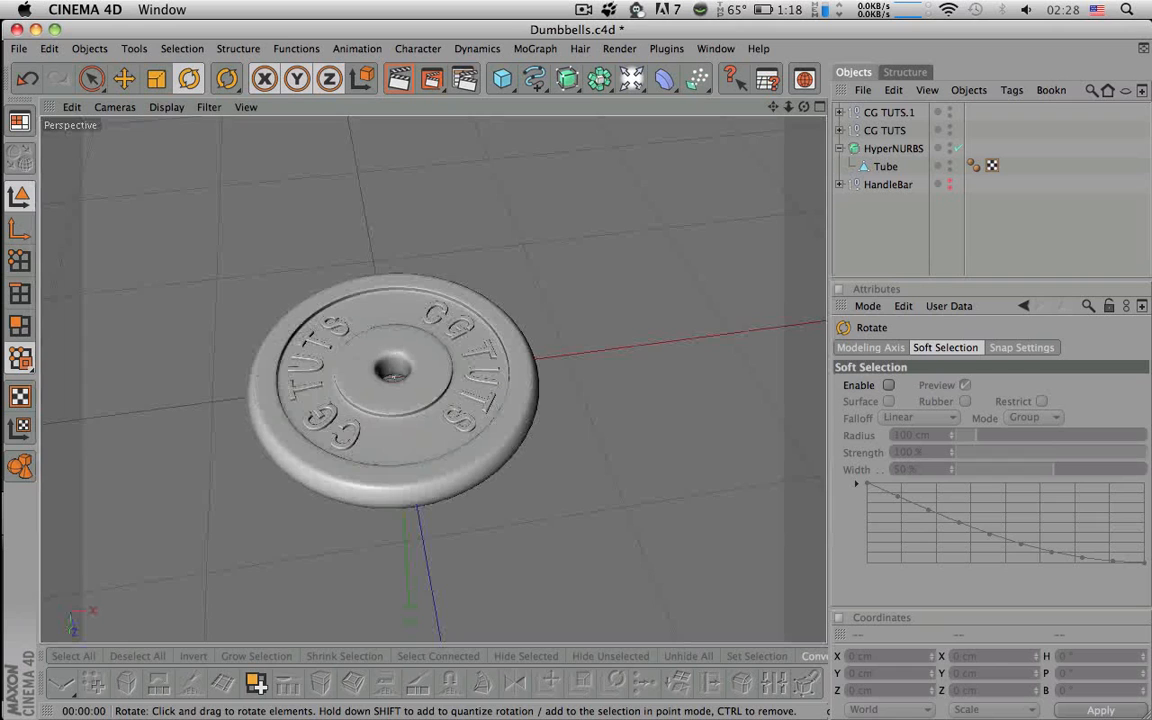
- Delete the CG TUTS.1 copy and expand the remaining CG TUTS group
{"action": "left_click", "coordinate": [880, 133]}
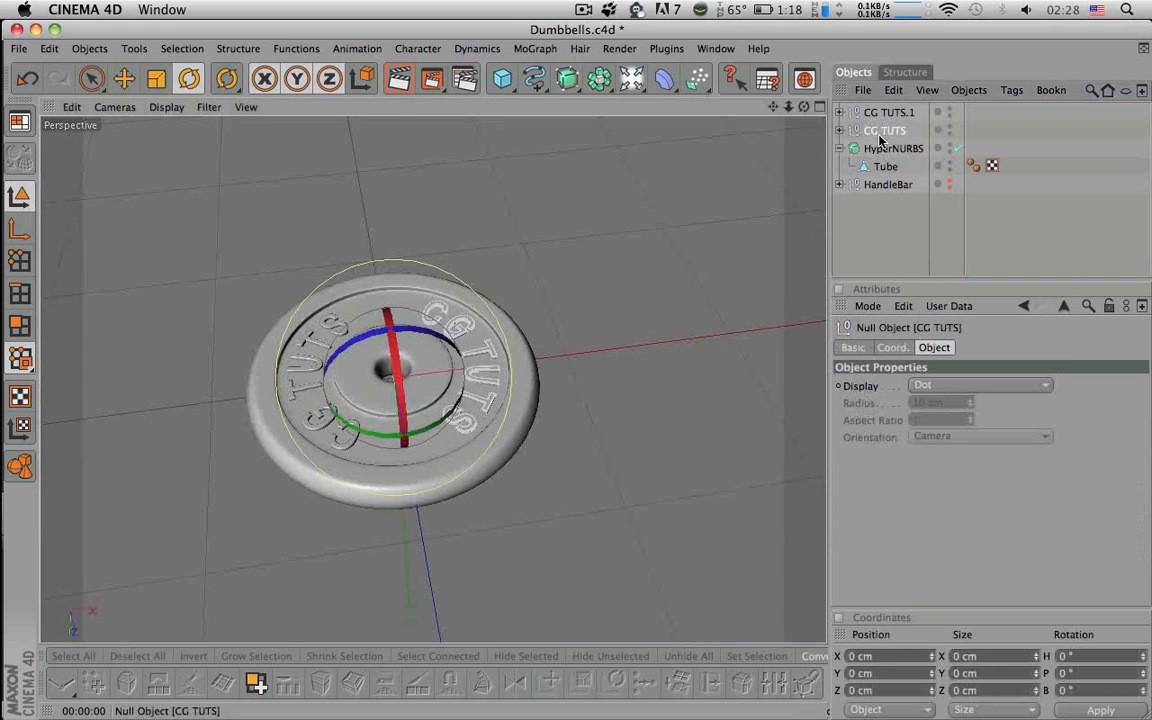
{"action": "left_click", "coordinate": [877, 113]}
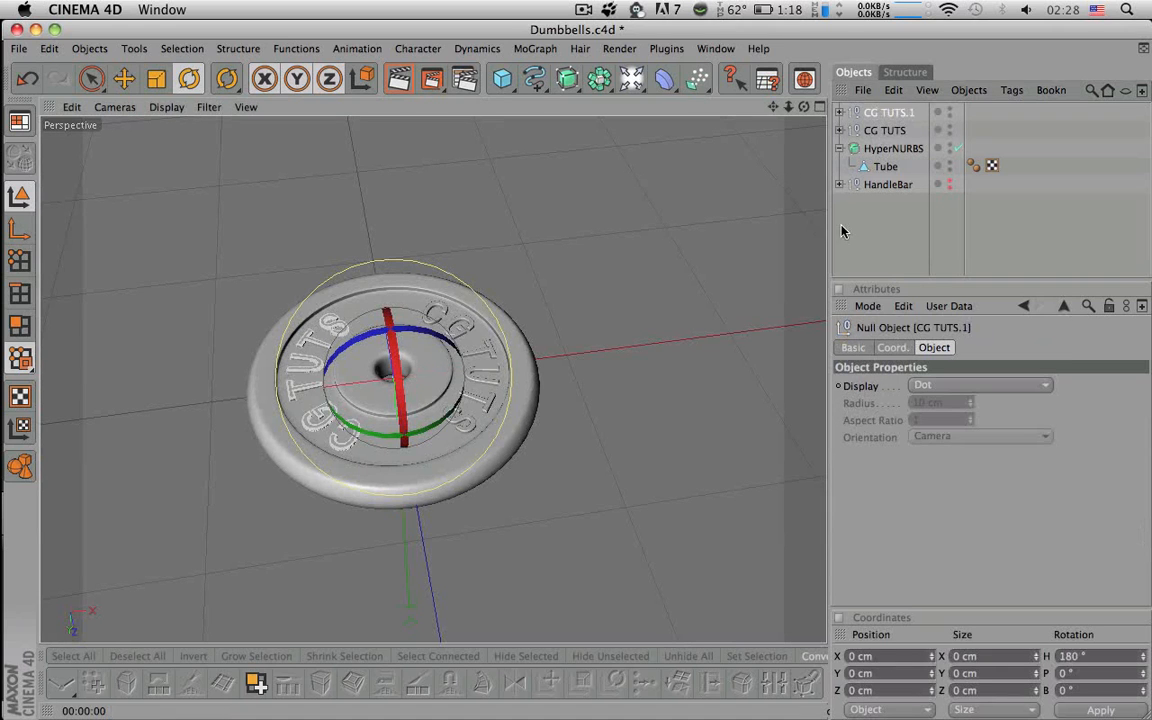
{"action": "key", "text": "Delete"}
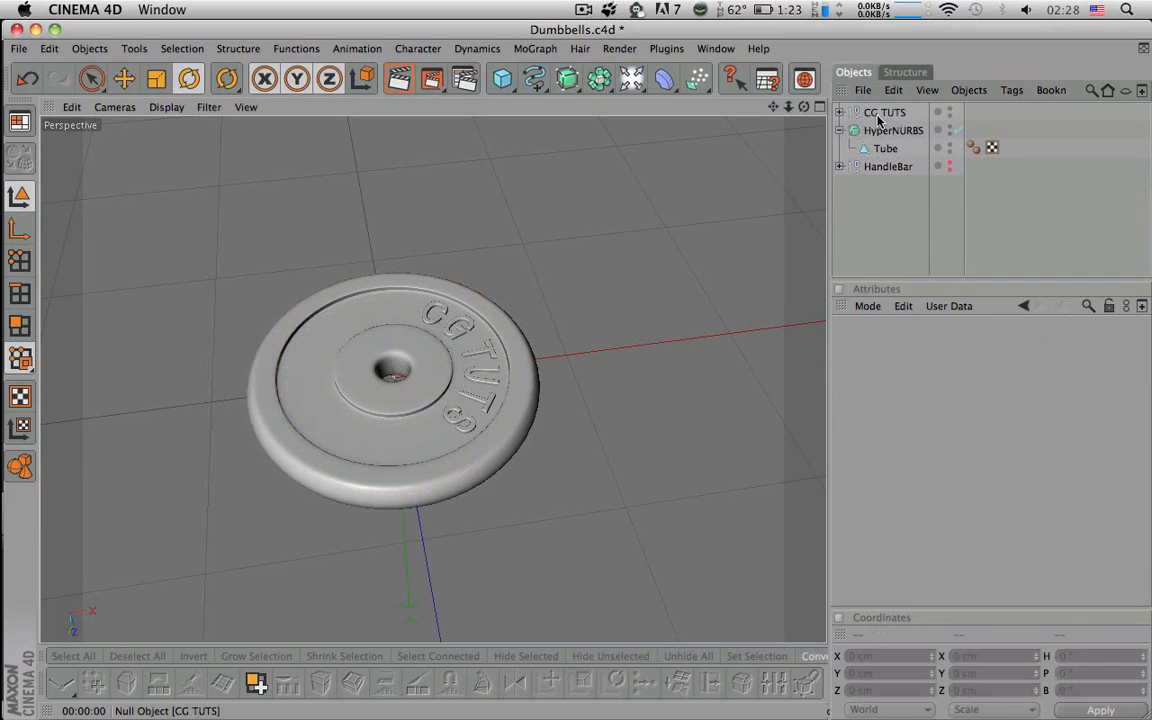
{"action": "left_click", "coordinate": [840, 112]}
- Scale the Extrude NURBS lettering down
{"action": "left_click", "coordinate": [897, 150]}
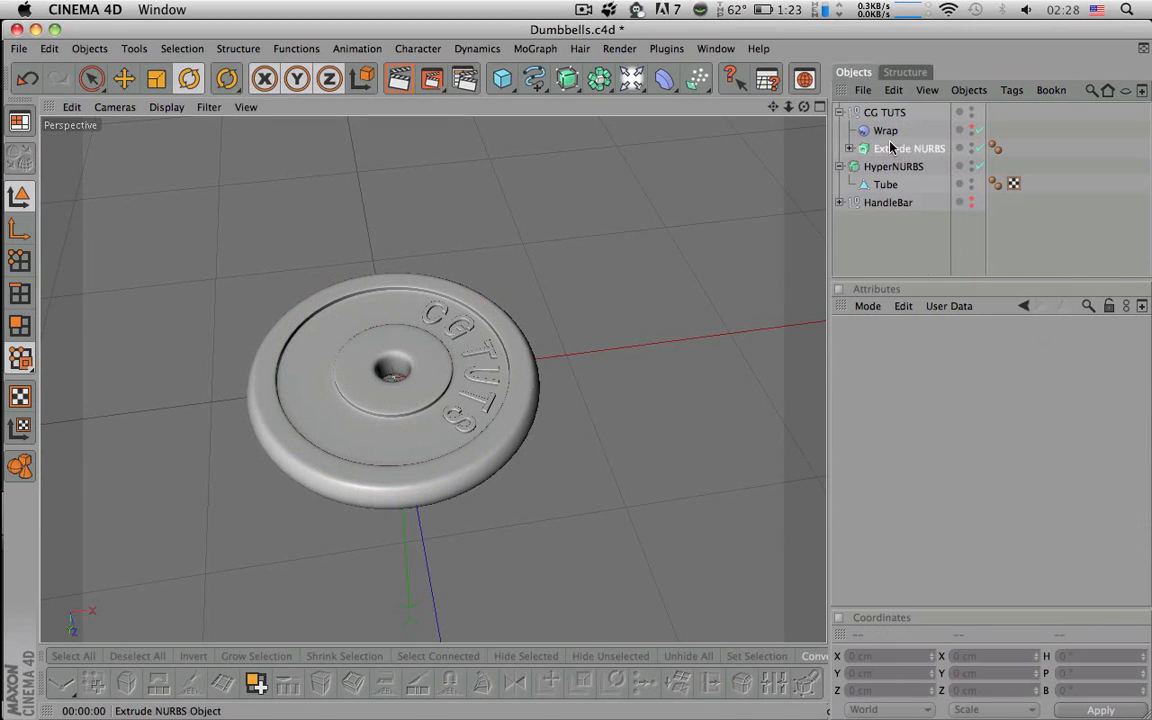
{"action": "key", "text": "t"}
{"action": "left_click_drag", "start_coordinate": [550, 325], "coordinate": [488, 290]}
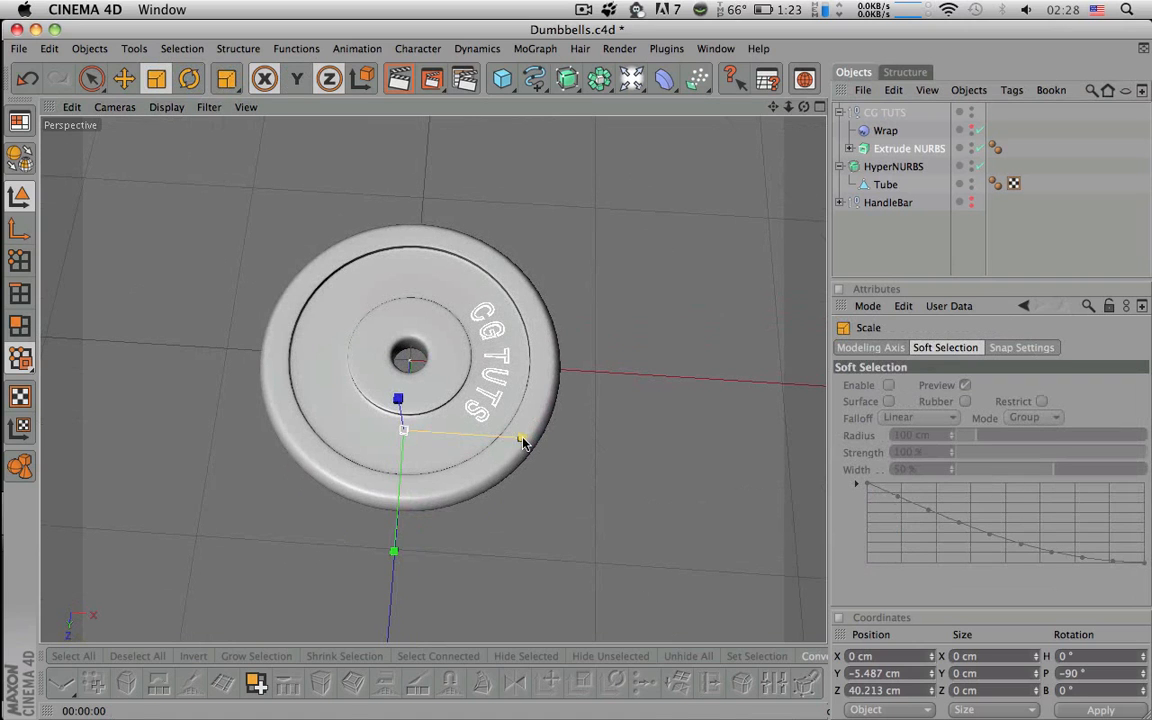
{"action": "left_click_drag", "start_coordinate": [403, 430], "coordinate": [340, 300]}
{"action": "right_click_drag", "start_coordinate": [340, 300], "coordinate": [597, 332], "text": "alt"}
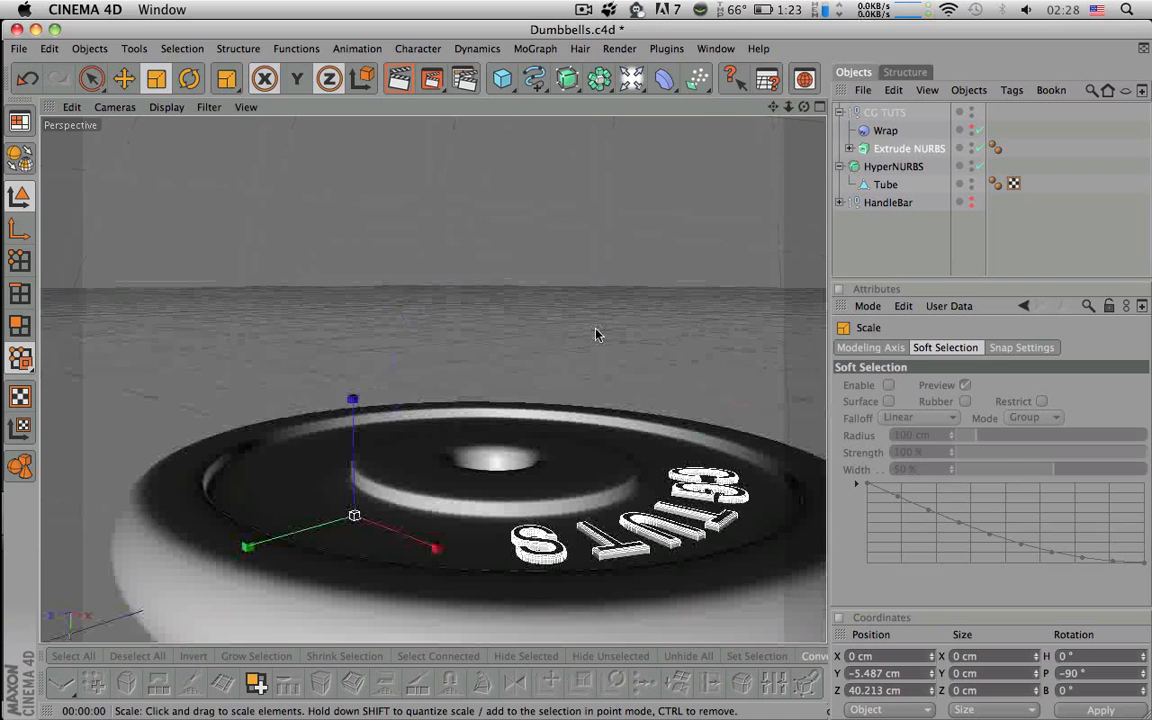
- Sink the lettering to Y −6.521 cm and collapse the CG TUTS group
{"action": "key", "text": "space"}
{"action": "left_click_drag", "start_coordinate": [352, 430], "coordinate": [364, 407]}
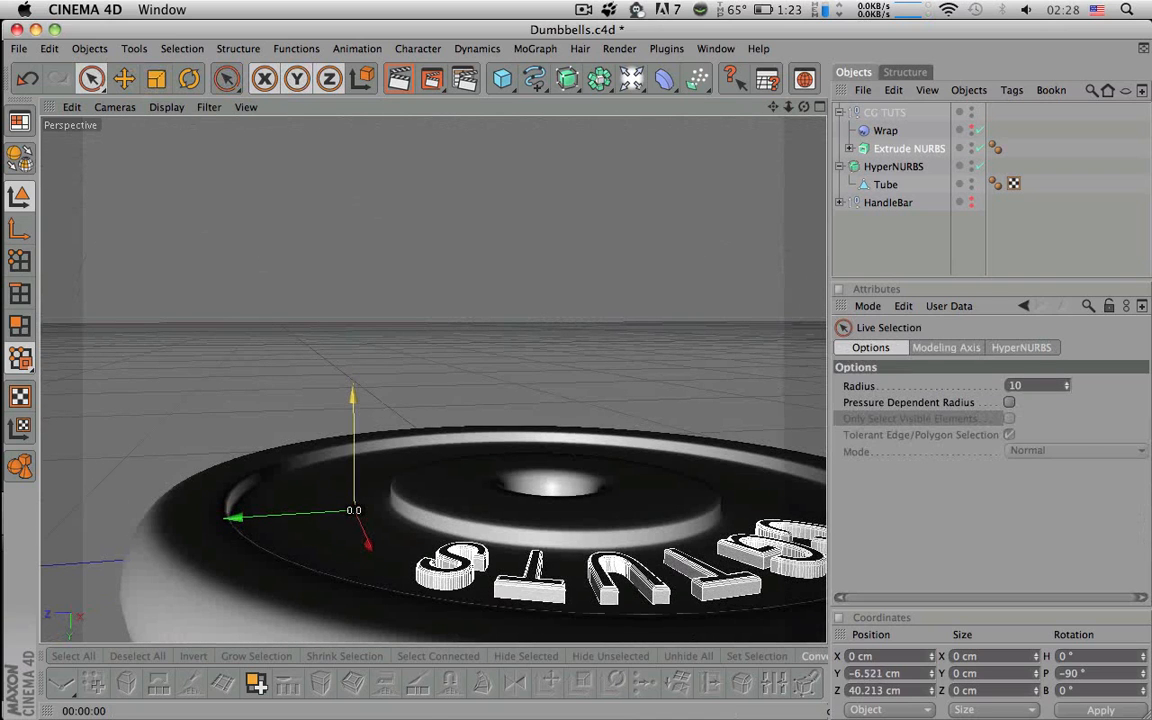
{"action": "left_click_drag", "start_coordinate": [591, 473], "coordinate": [549, 537], "text": "alt"}
{"action": "right_click_drag", "start_coordinate": [549, 537], "coordinate": [546, 484], "text": "alt"}
{"action": "left_click_drag", "start_coordinate": [545, 484], "coordinate": [706, 186], "text": "alt"}
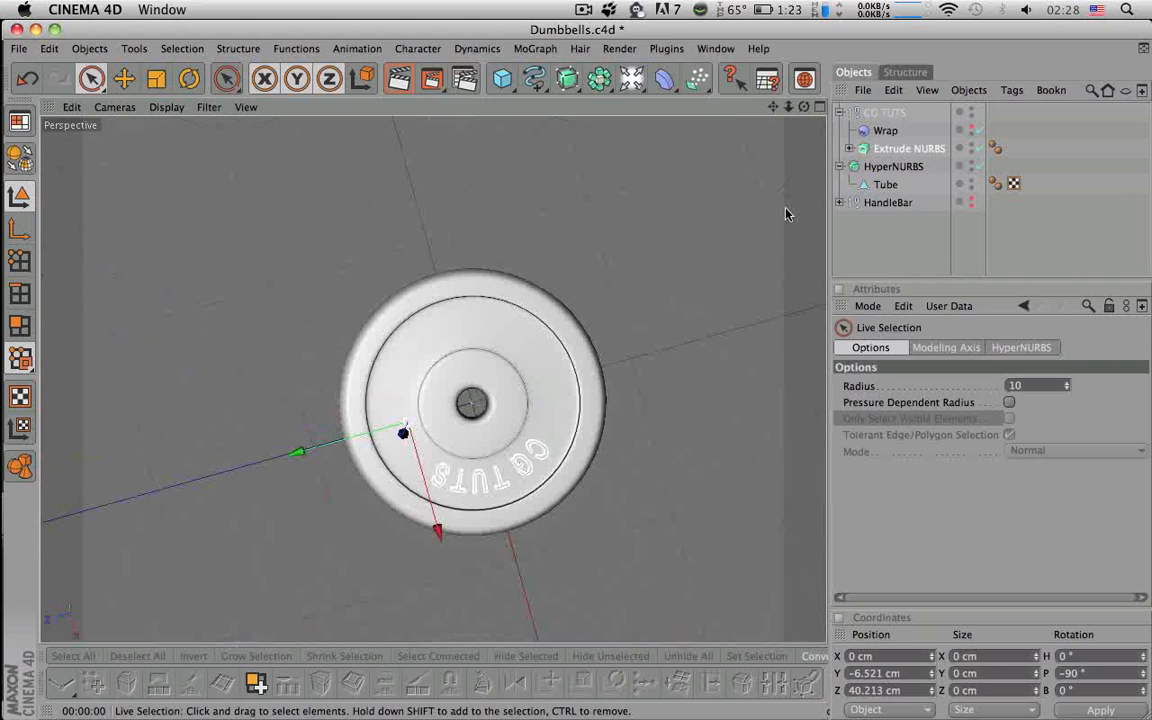
{"action": "left_click", "coordinate": [840, 113]}
{"action": "left_click", "coordinate": [869, 112]}
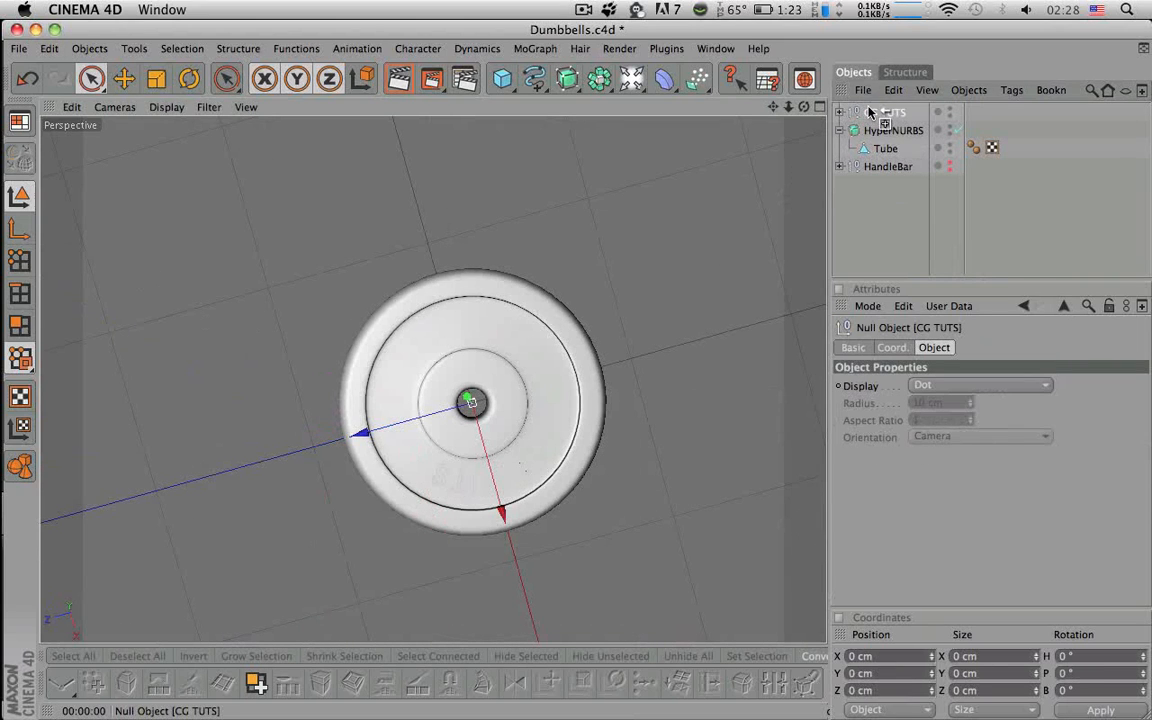
- Duplicate CG TUTS and turn the copy to a 180° heading
{"action": "left_click_drag", "start_coordinate": [869, 112], "coordinate": [870, 110], "text": "ctrl"}
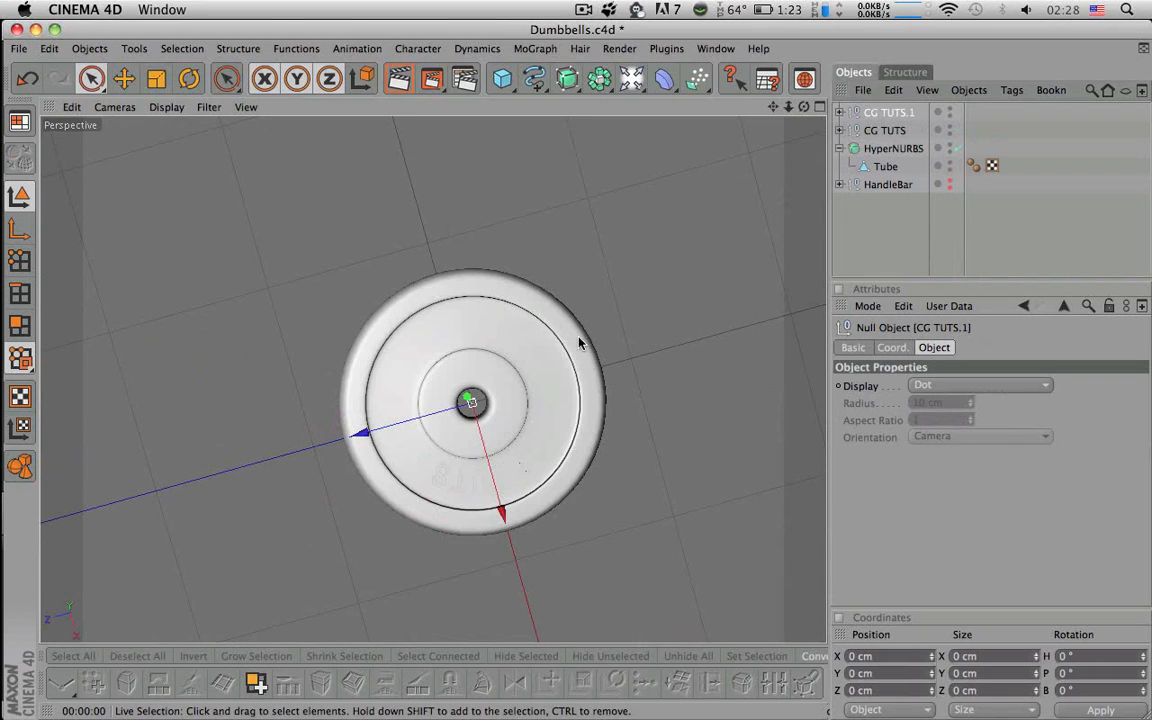
{"action": "left_click_drag", "start_coordinate": [581, 337], "coordinate": [565, 470], "text": "alt"}
{"action": "left_click", "coordinate": [189, 78]}
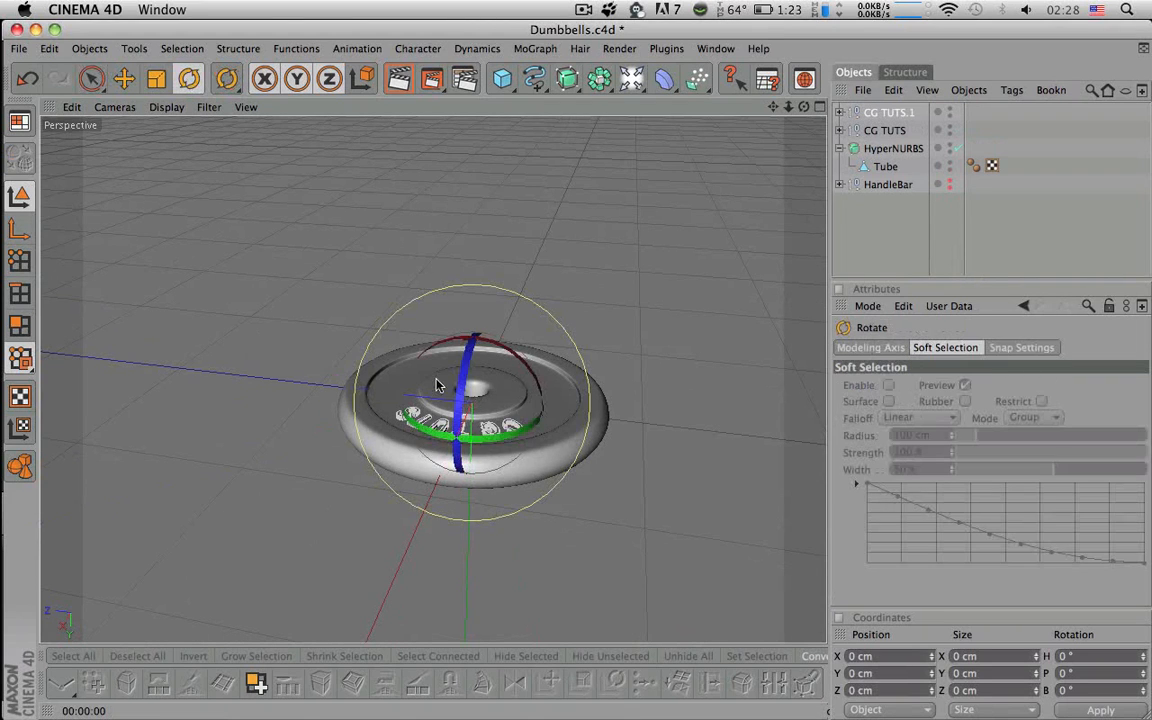
{"action": "left_click_drag", "start_coordinate": [477, 452], "coordinate": [283, 275]}
{"action": "left_click", "coordinate": [1135, 657]}
{"action": "type", "text": "180"}
{"action": "key", "text": "Return"}
- Expand CG TUTS.1 and select its Wrap and extruded lettering
{"action": "mouse_move", "coordinate": [687, 470]}
{"action": "left_mouse_down", "text": "alt"}
{"action": "mouse_move", "coordinate": [690, 580]}
{"action": "mouse_move", "coordinate": [699, 470]}
{"action": "left_mouse_up", "text": "alt"}
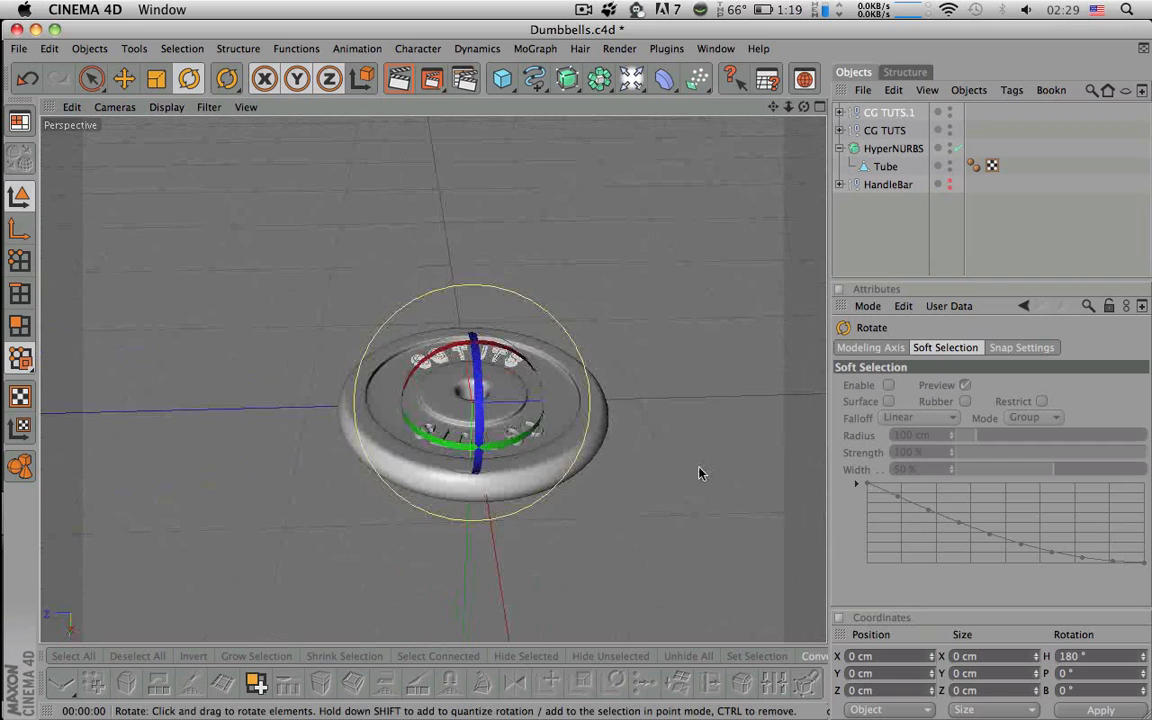
{"action": "left_click", "coordinate": [840, 112]}
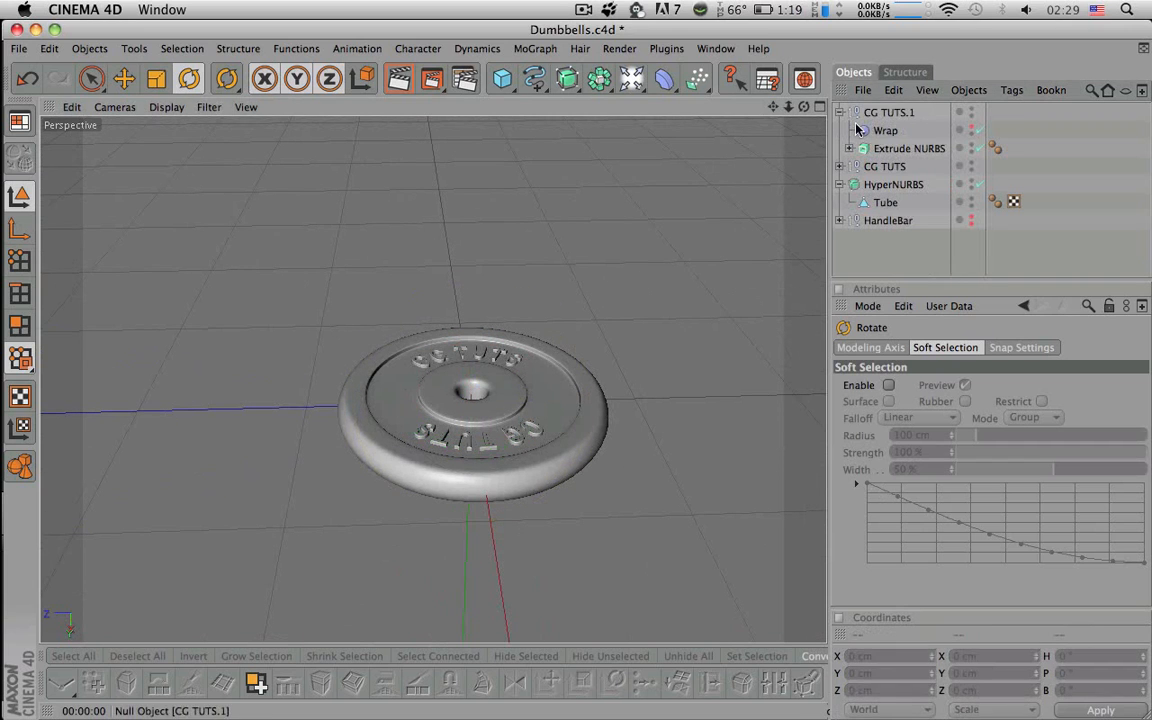
{"action": "left_click", "coordinate": [877, 132]}
{"action": "left_click", "coordinate": [896, 150]}
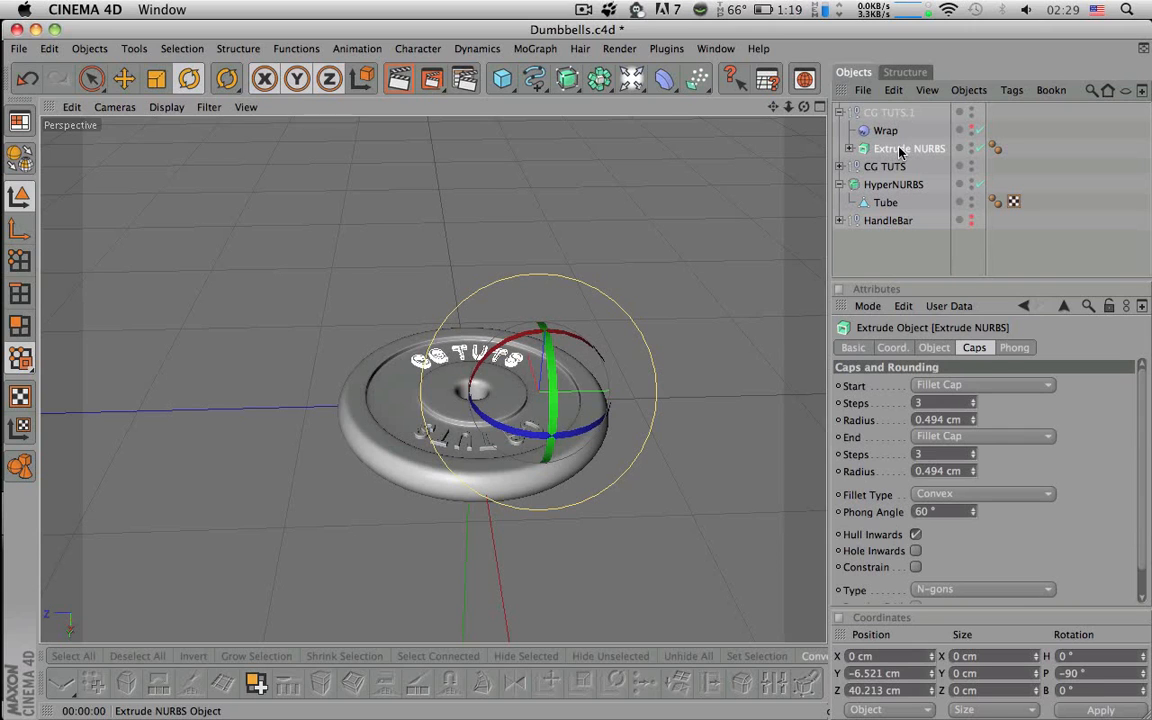
- Duplicate the CG TUTS.1 extrusion and change the copy's text to 5
{"action": "left_click_drag", "start_coordinate": [900, 150], "coordinate": [874, 116], "text": "ctrl"}
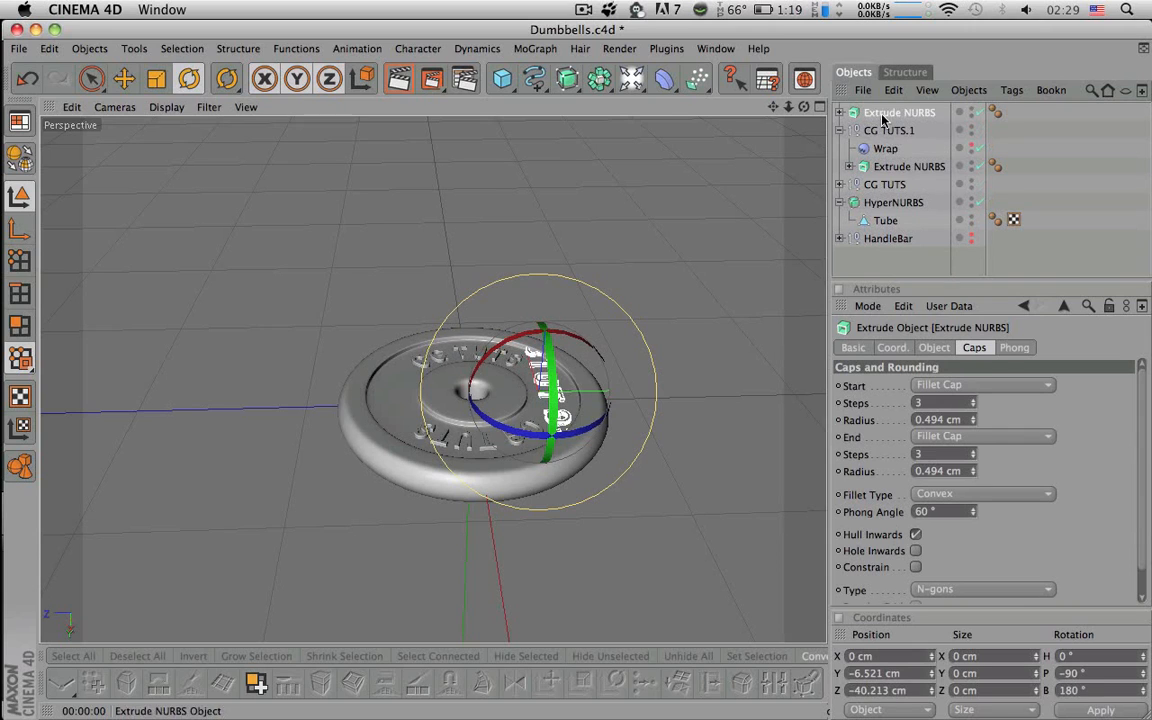
{"action": "left_click", "coordinate": [839, 113]}
{"action": "left_click", "coordinate": [879, 130]}
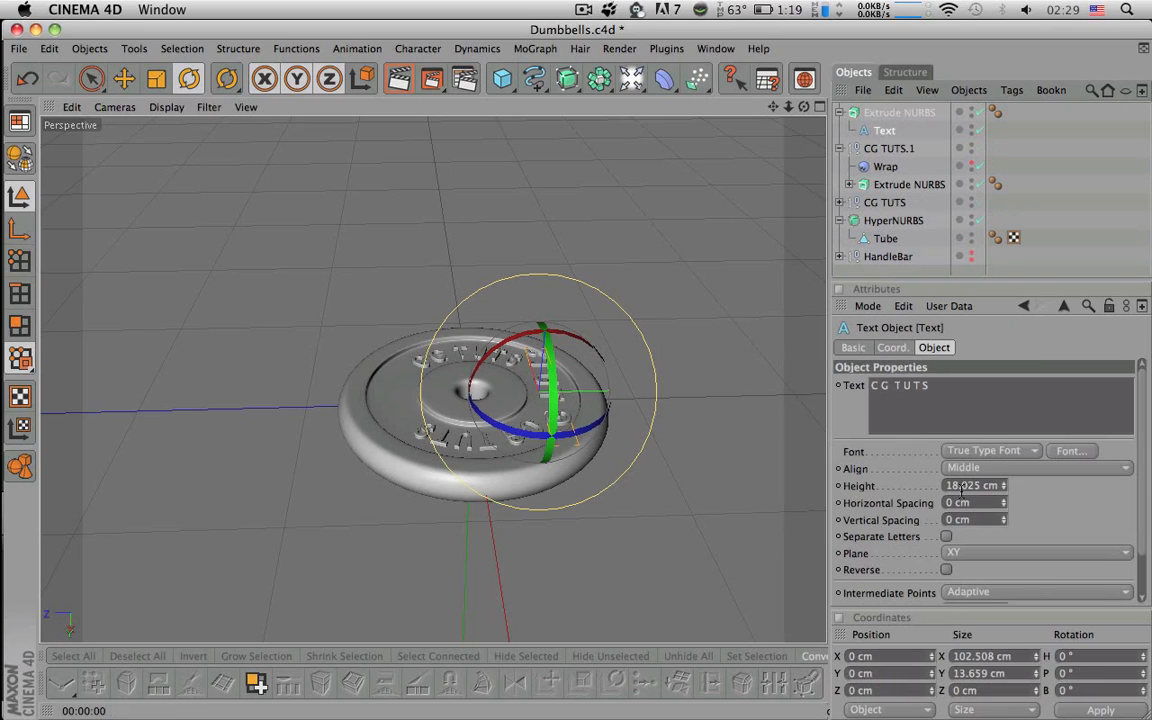
{"action": "left_click_drag", "start_coordinate": [944, 390], "coordinate": [698, 371]}
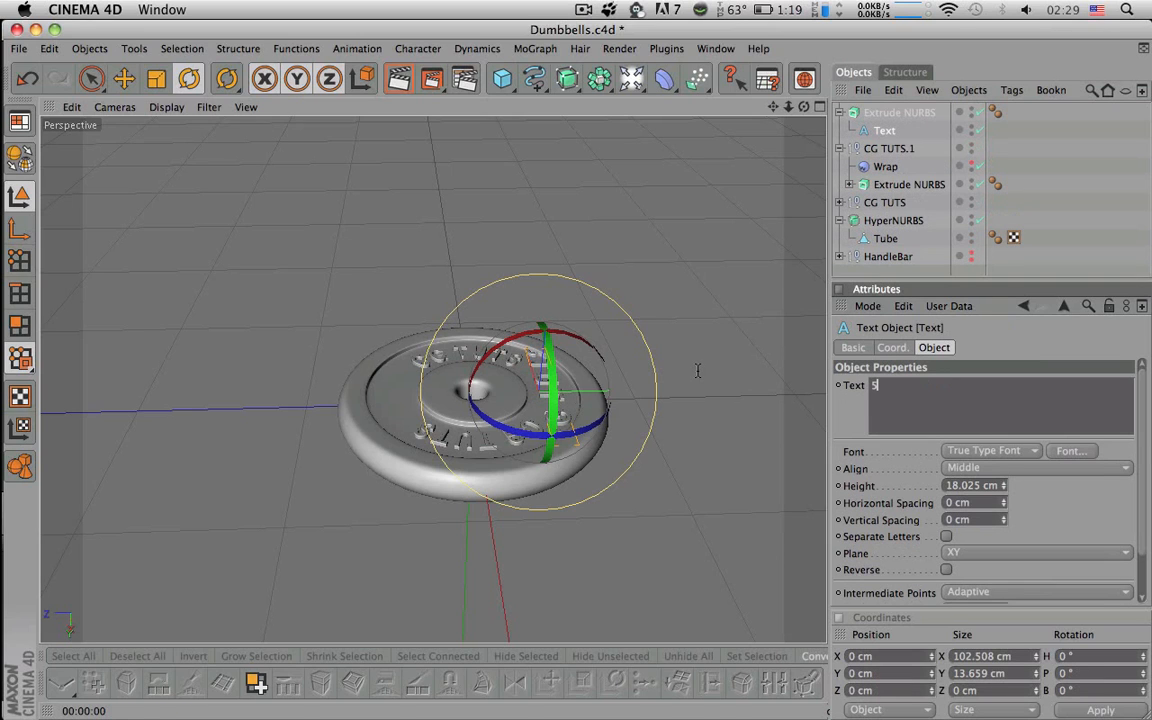
{"action": "left_click", "coordinate": [1033, 226]}
{"action": "left_click_drag", "start_coordinate": [690, 300], "coordinate": [690, 450], "text": "alt"}
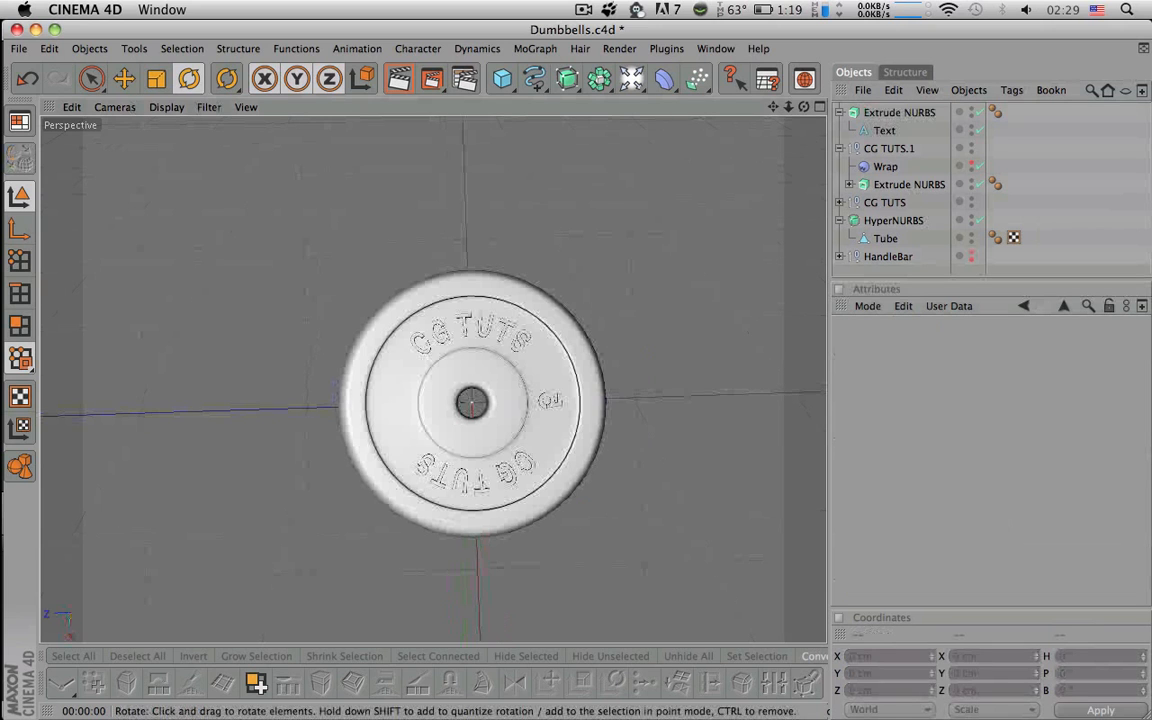
- Set the 5 numeral's P rotation to 180° and turn it to face the right way
{"action": "left_click", "coordinate": [885, 131]}
{"action": "left_click_drag", "start_coordinate": [548, 400], "coordinate": [440, 369]}
{"action": "left_click_drag", "start_coordinate": [1095, 674], "coordinate": [886, 661]}
{"action": "type", "text": "180"}
{"action": "key", "text": "Return"}
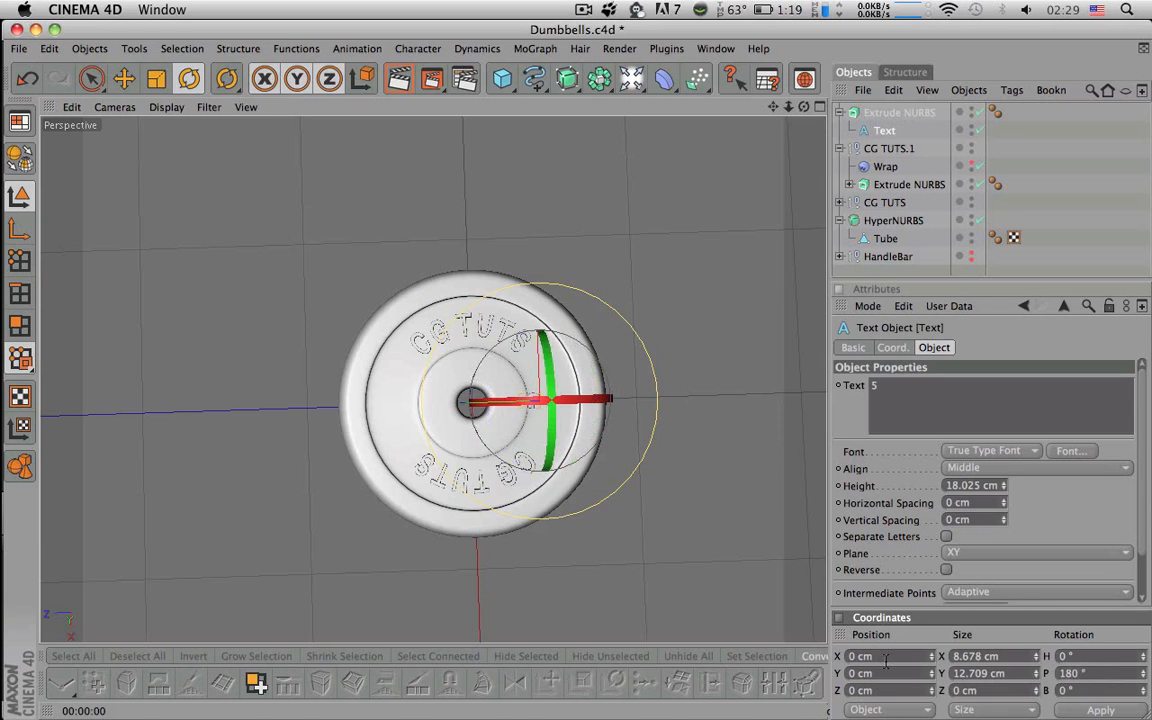
{"action": "scroll", "coordinate": [483, 525], "scroll_direction": "up", "scroll_amount": 5}
{"action": "middle_click_drag", "start_coordinate": [597, 368], "coordinate": [378, 192], "text": "alt"}
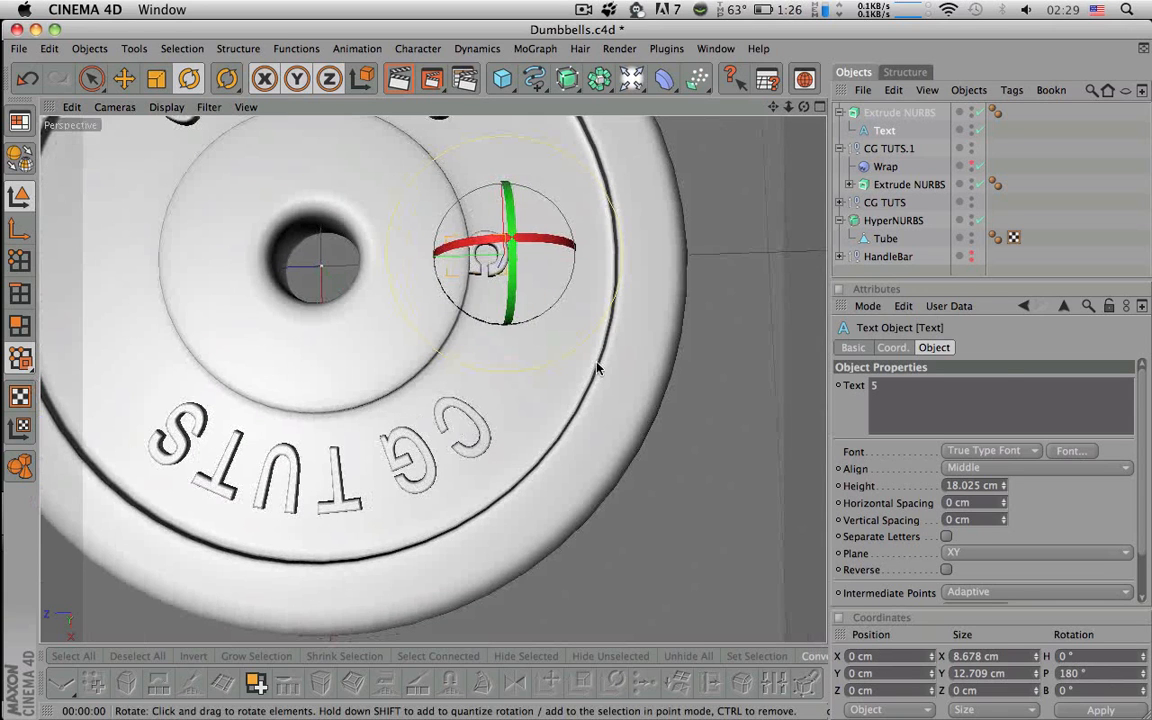
{"action": "key", "text": "space"}
{"action": "key", "text": "space"}
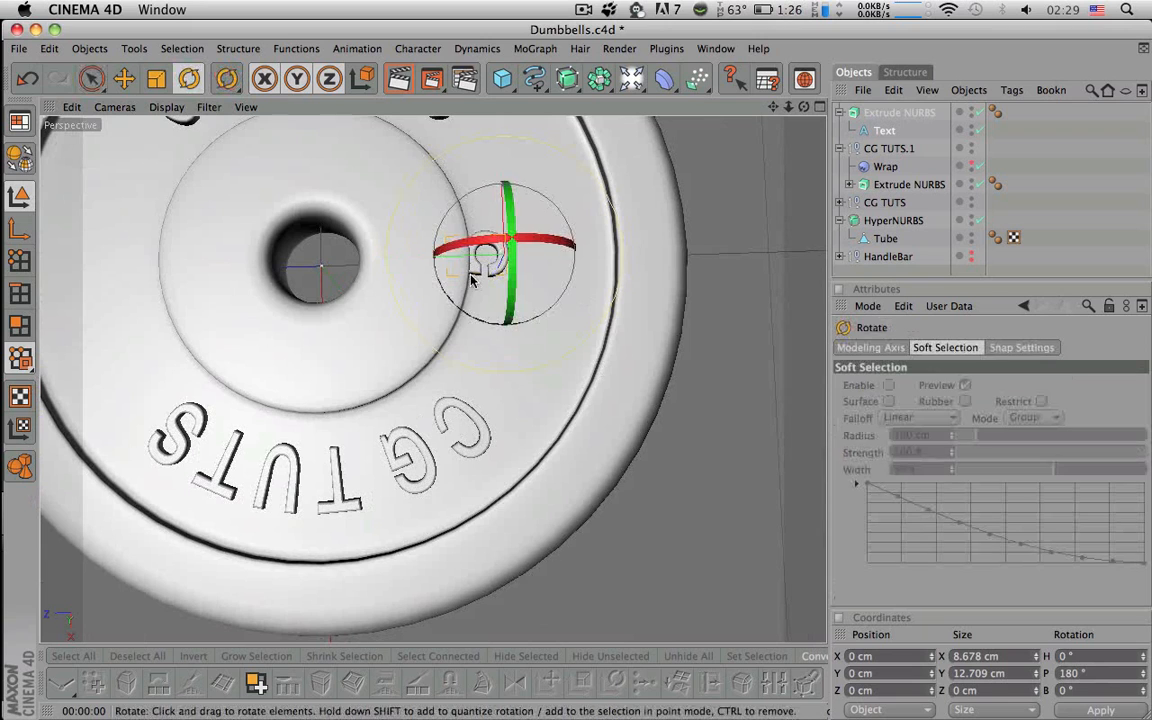
{"action": "left_click_drag", "start_coordinate": [463, 312], "coordinate": [561, 198]}
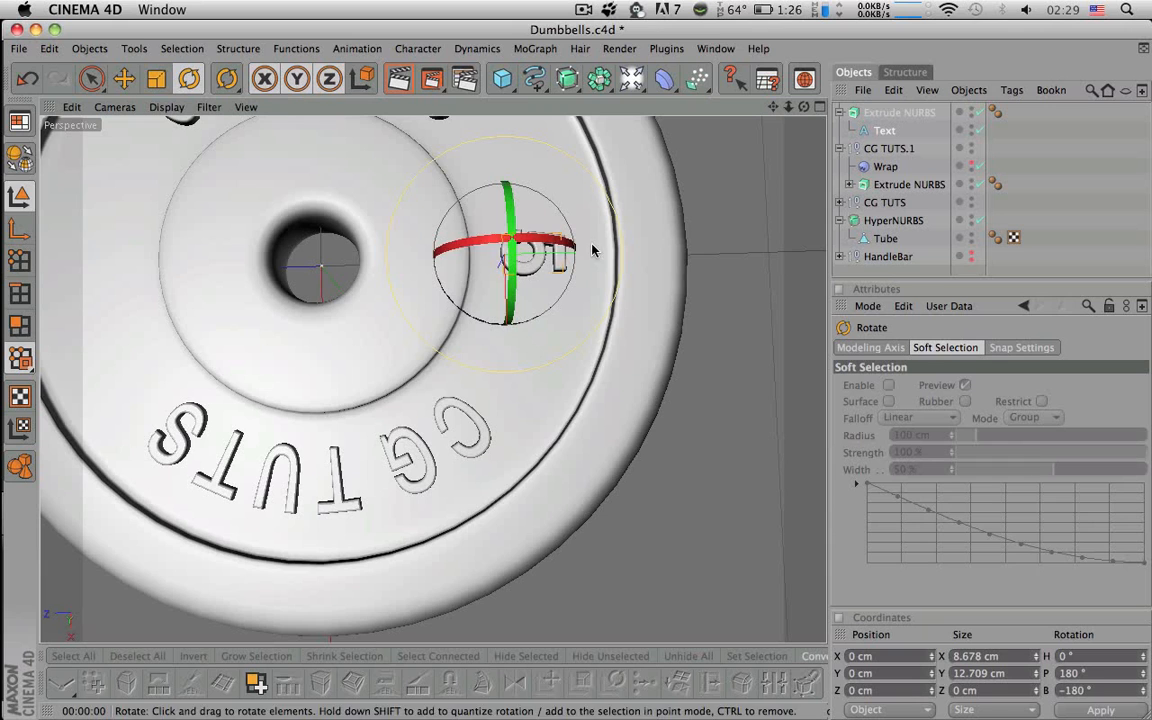
- Scale the 5 numeral's extrusion up to enlarge it on the plate
{"action": "left_click", "coordinate": [886, 113]}
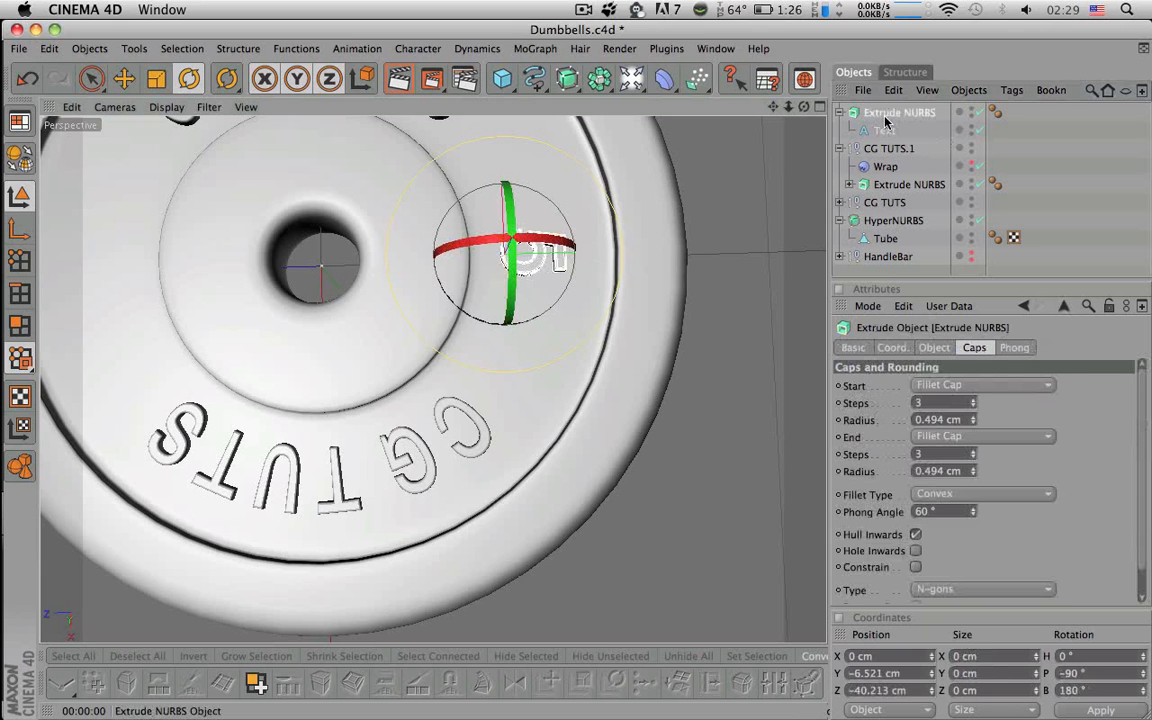
{"action": "left_click", "coordinate": [884, 130]}
{"action": "left_click_drag", "start_coordinate": [658, 265], "coordinate": [618, 165], "text": "alt"}
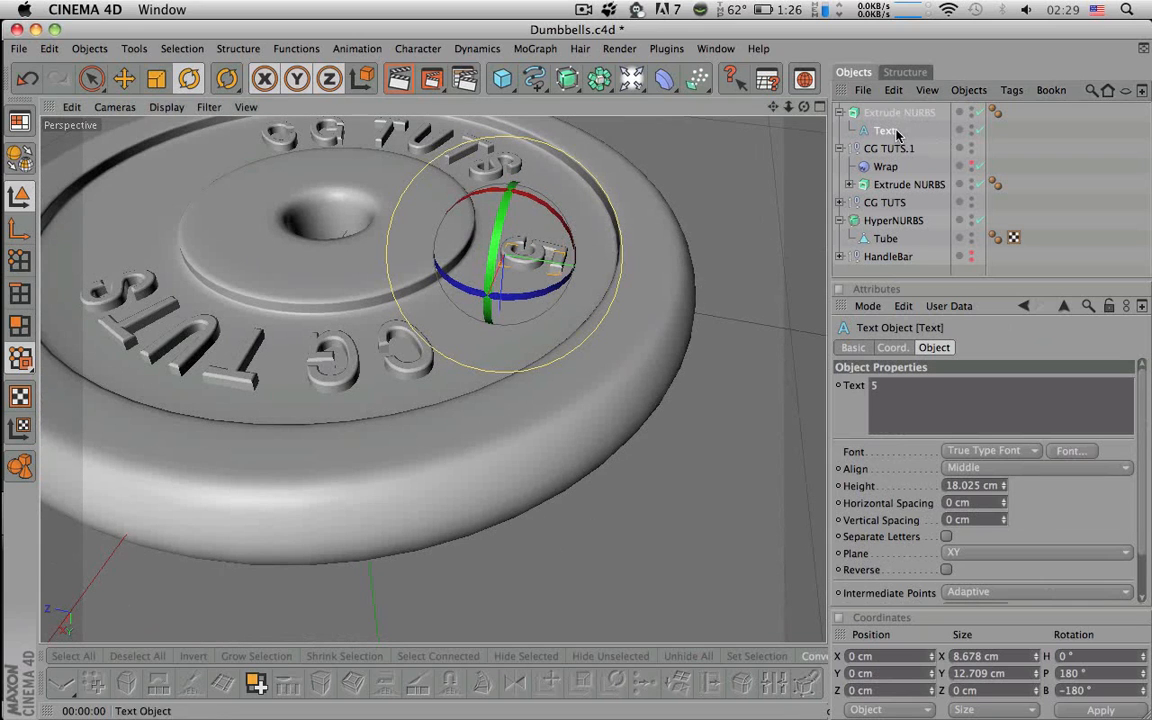
{"action": "left_click_drag", "start_coordinate": [1143, 448], "coordinate": [1143, 538]}
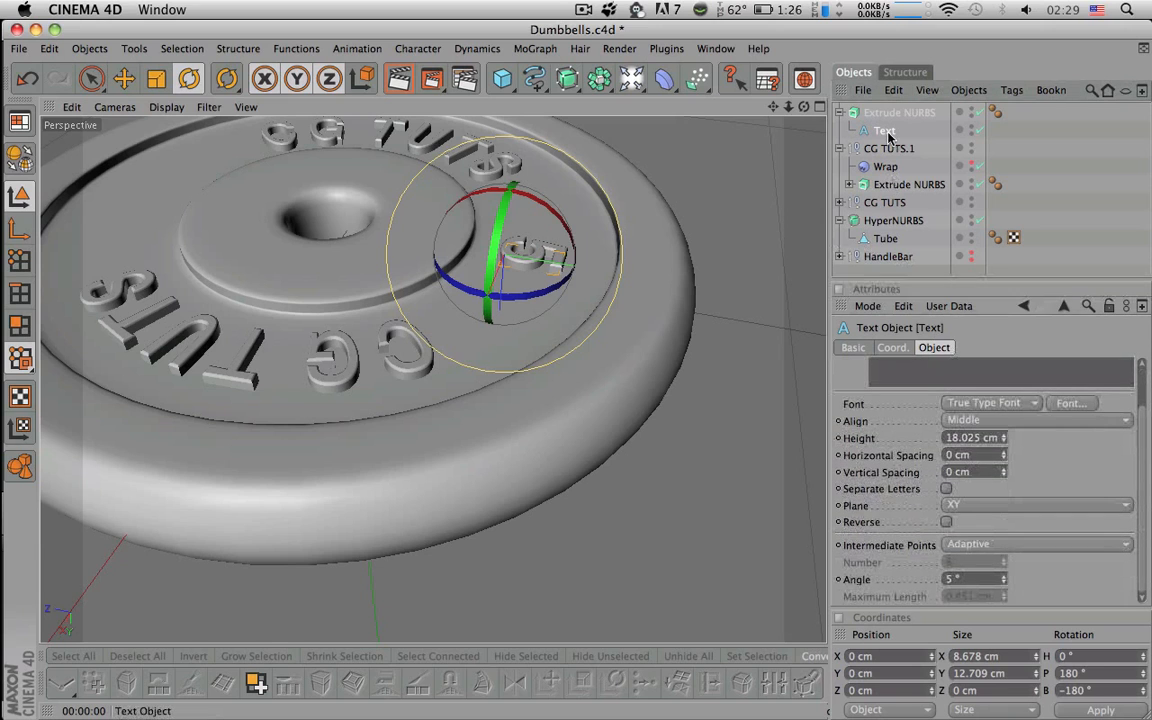
{"action": "left_click", "coordinate": [873, 114]}
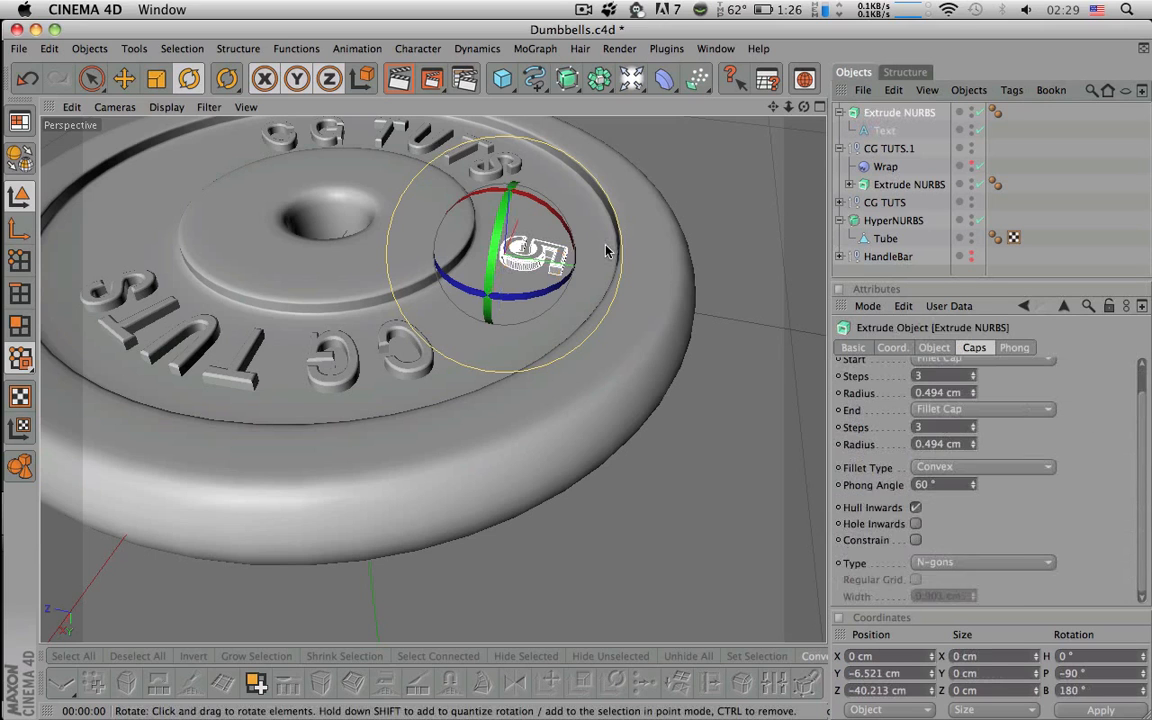
{"action": "key", "text": "t"}
{"action": "left_click_drag", "start_coordinate": [514, 257], "coordinate": [562, 185]}
{"action": "key", "text": "space"}
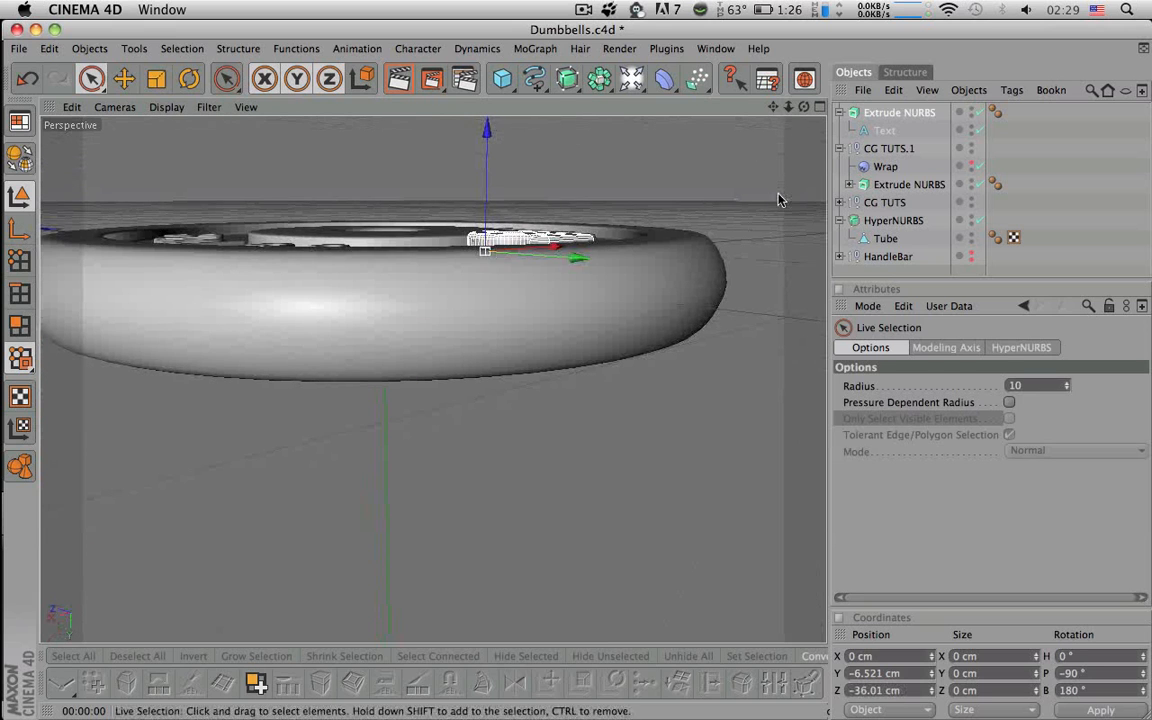
- Raise the 5 numeral on Y in the side view toward the plate face
{"action": "left_click", "coordinate": [820, 107]}
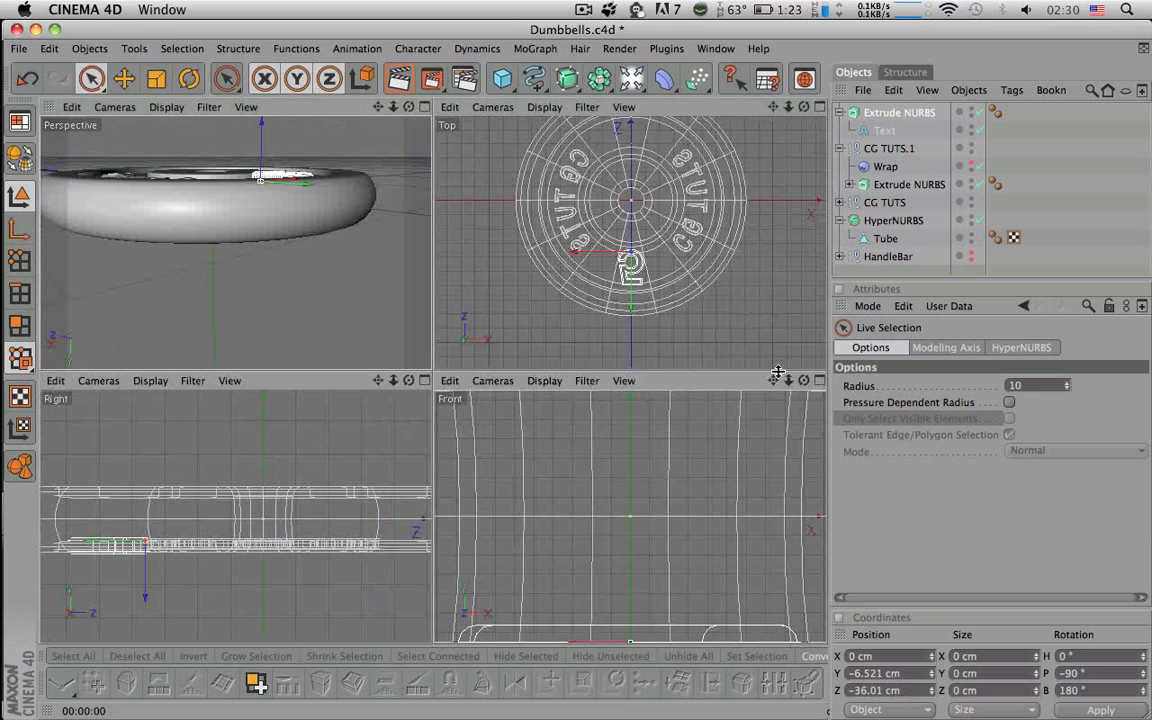
{"action": "left_click", "coordinate": [425, 380]}
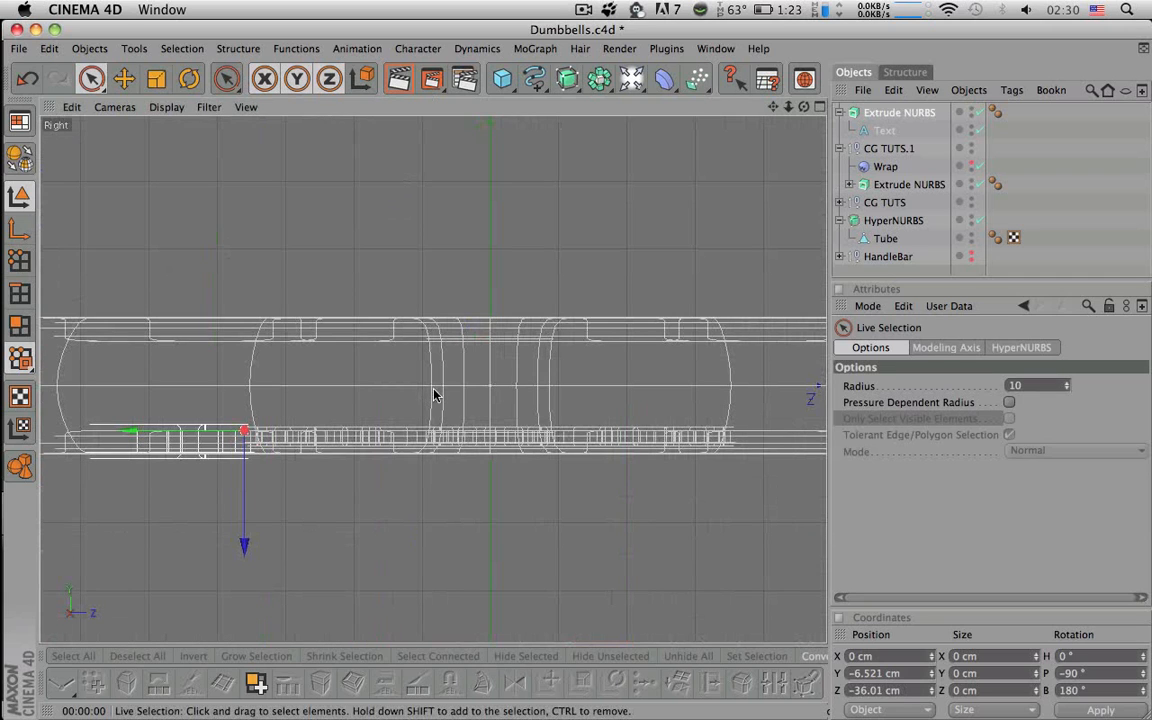
{"action": "left_click_drag", "start_coordinate": [322, 510], "coordinate": [318, 531]}
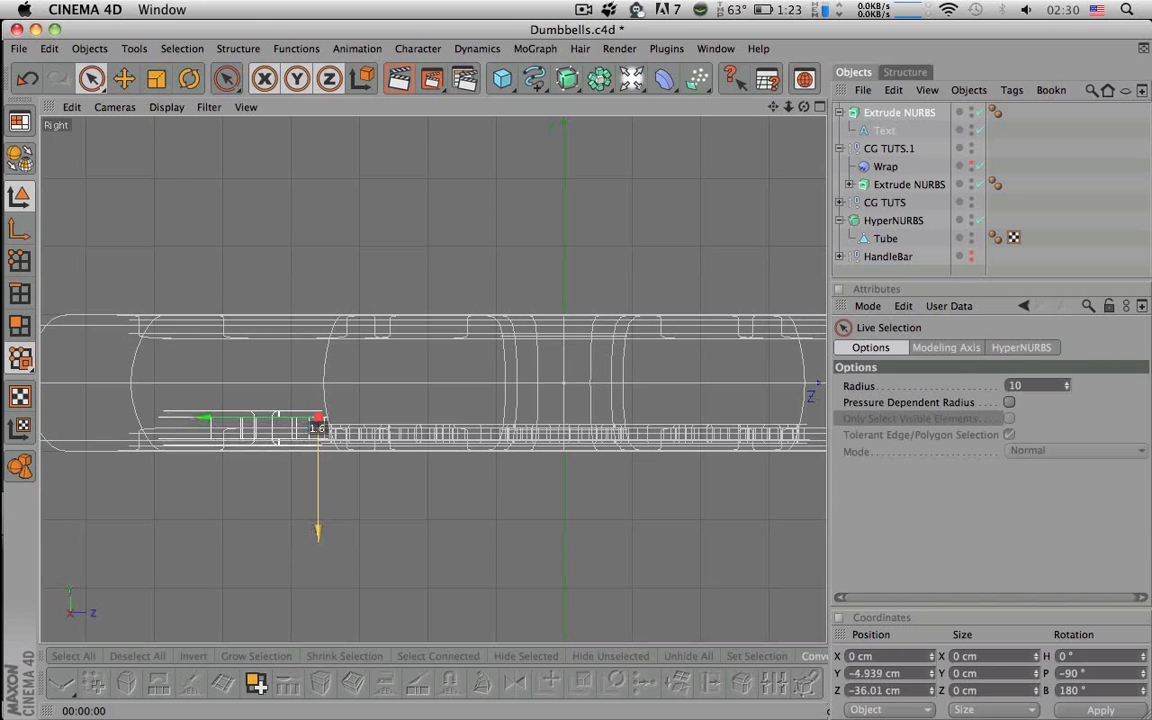
{"action": "left_click", "coordinate": [820, 107]}
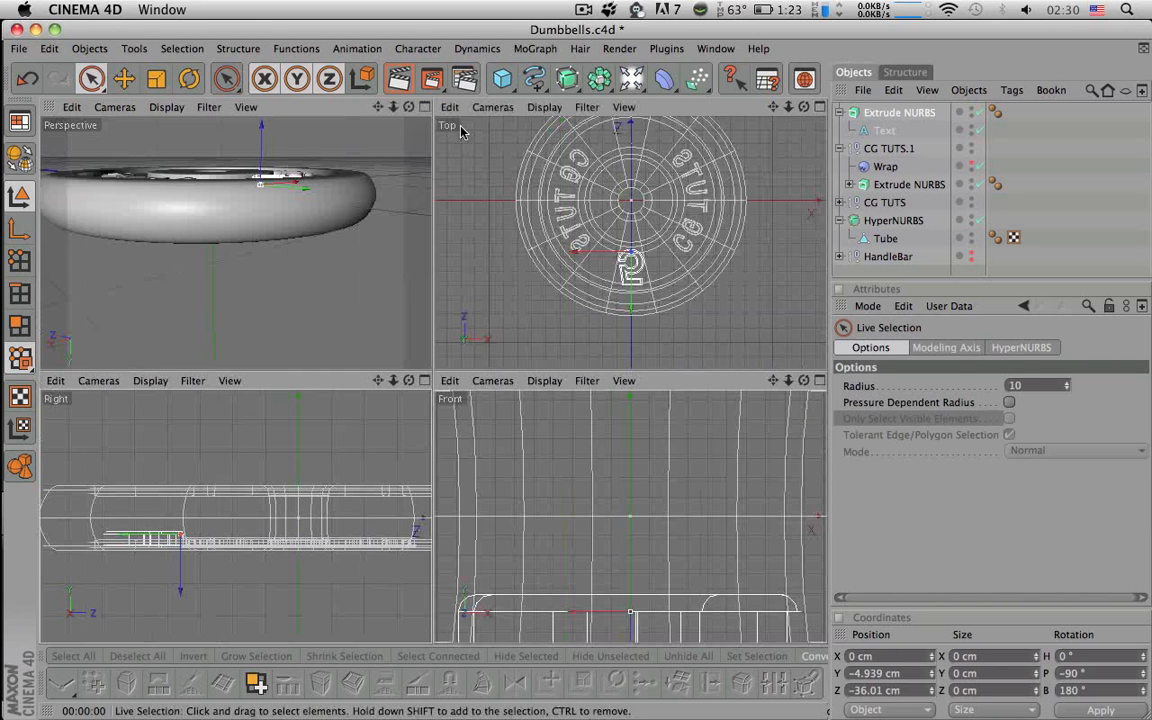
{"action": "left_click", "coordinate": [425, 107]}
{"action": "left_click_drag", "start_coordinate": [446, 124], "coordinate": [508, 146], "text": "alt"}
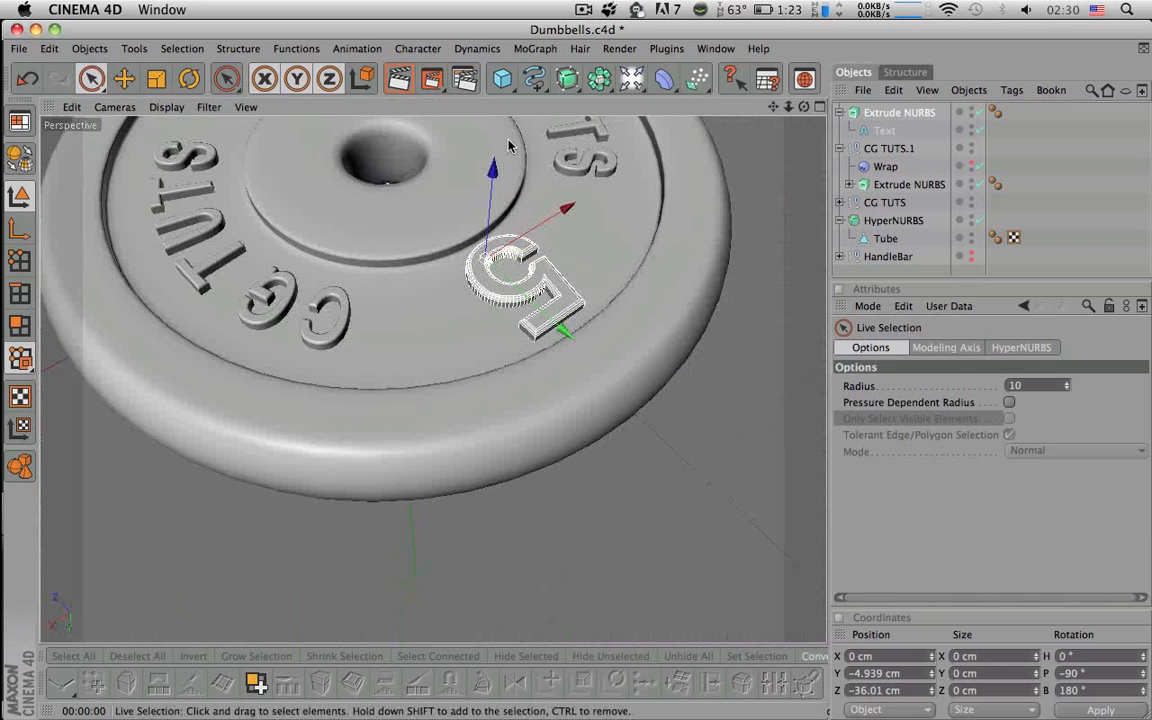
{"action": "left_click", "coordinate": [1107, 174]}
{"action": "mouse_move", "coordinate": [686, 265]}
{"action": "left_mouse_down", "text": "alt"}
{"action": "mouse_move", "coordinate": [674, 190]}
{"action": "mouse_move", "coordinate": [680, 248]}
{"action": "left_mouse_up", "text": "alt"}
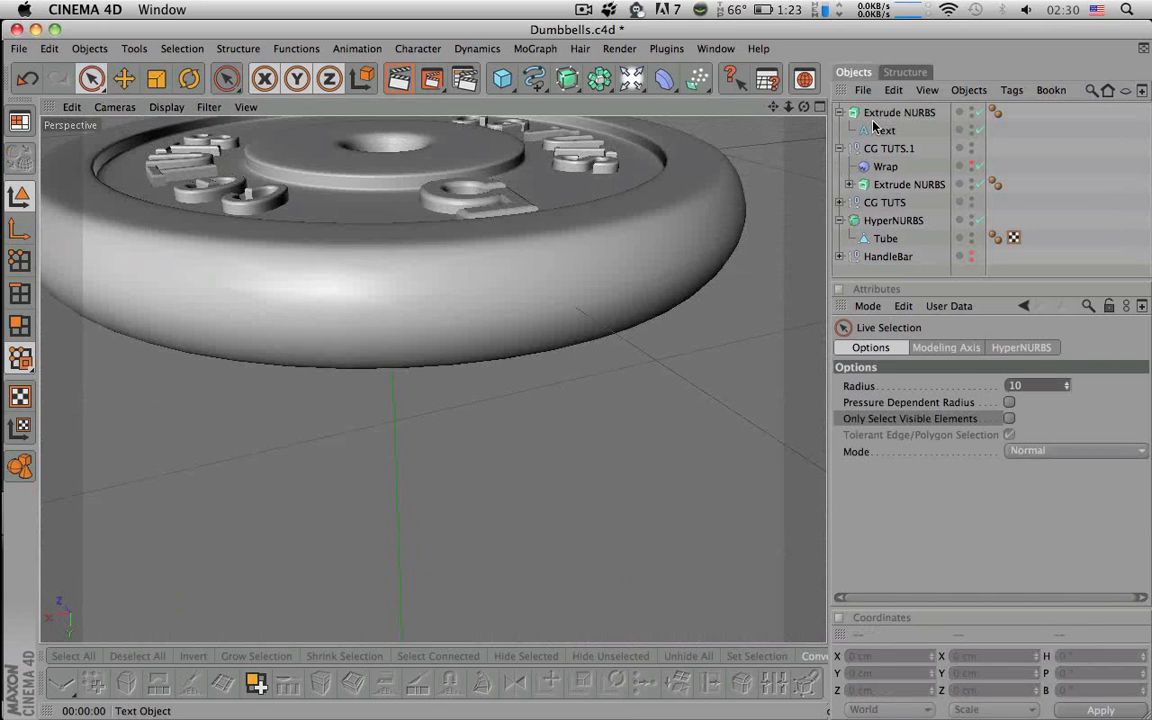
- Nudge the 5 numeral slightly higher onto the plate and collapse its hierarchy
{"action": "left_click", "coordinate": [890, 113]}
{"action": "left_click_drag", "start_coordinate": [450, 150], "coordinate": [450, 154]}
{"action": "left_click_drag", "start_coordinate": [589, 253], "coordinate": [592, 308], "text": "alt"}
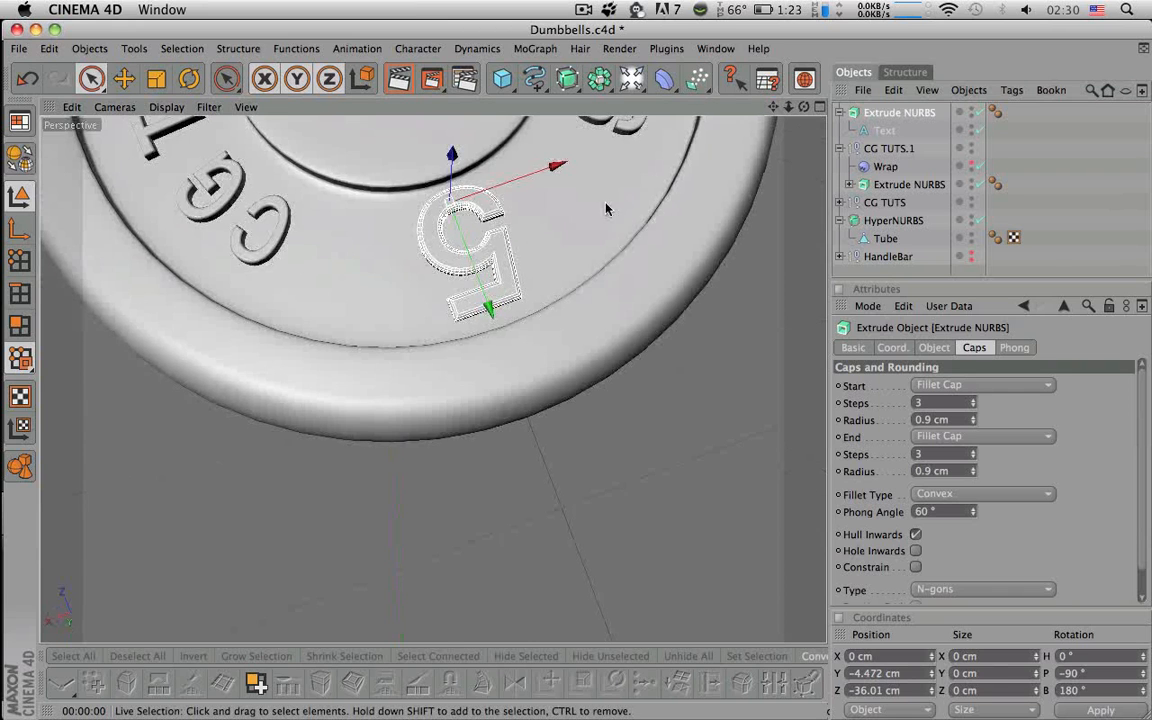
{"action": "scroll", "coordinate": [606, 208], "scroll_direction": "down", "scroll_amount": 5}
{"action": "left_click", "coordinate": [1052, 182]}
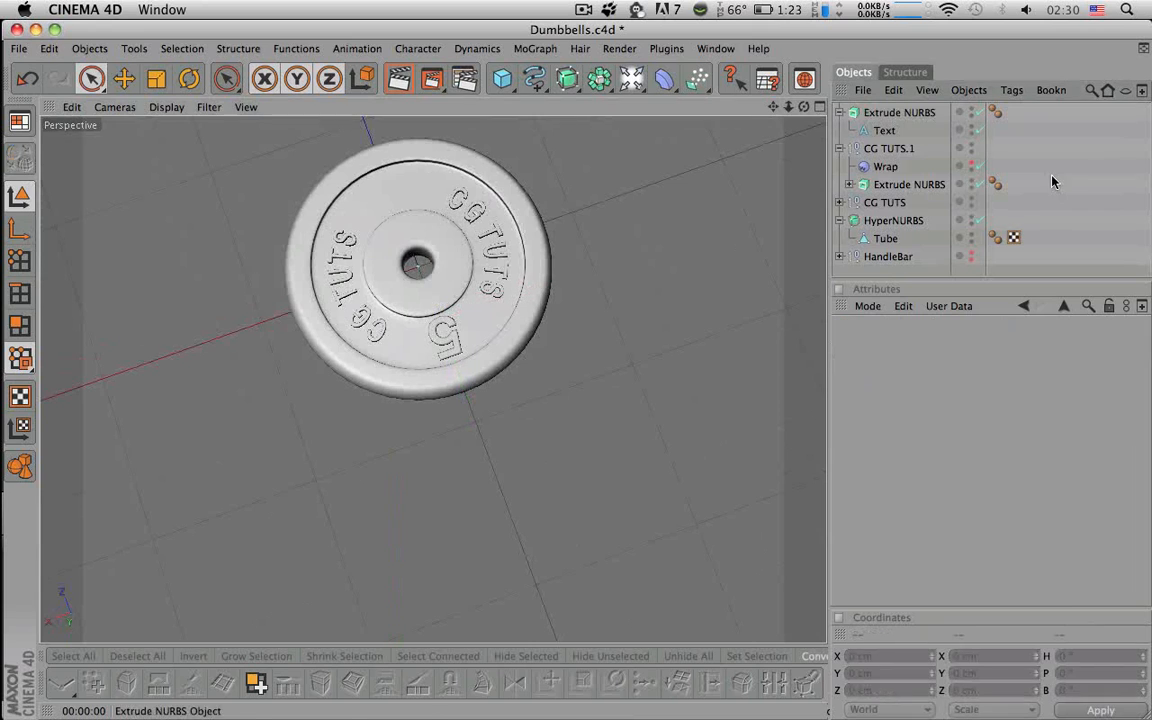
{"action": "left_click", "coordinate": [910, 114]}
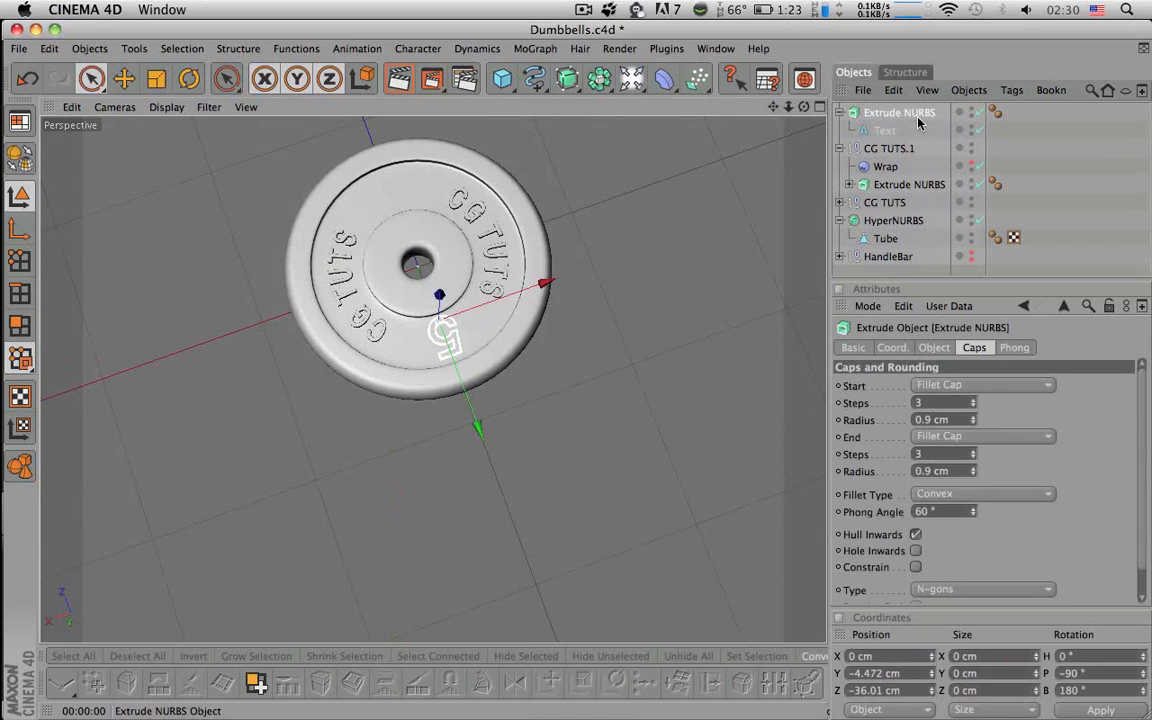
{"action": "left_click", "coordinate": [839, 112]}
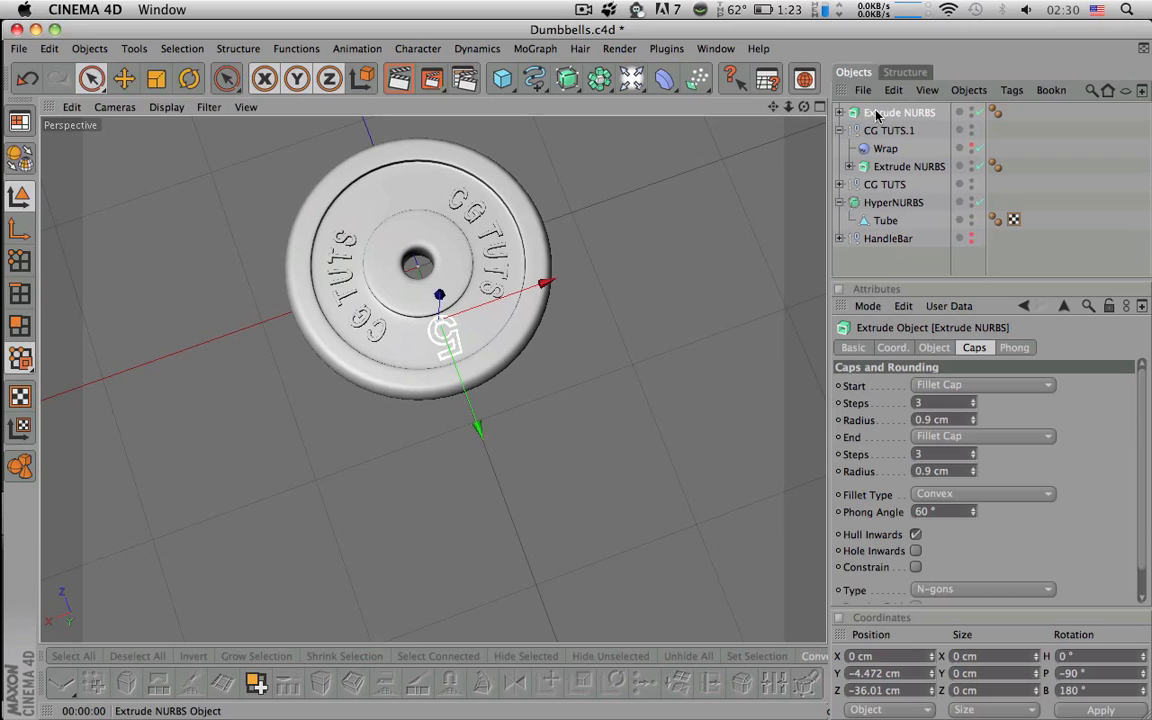
- Move the numeral's object axis to the plate centre, setting axis Z to 0 cm
{"action": "left_click", "coordinate": [820, 107]}
{"action": "left_click", "coordinate": [820, 107]}
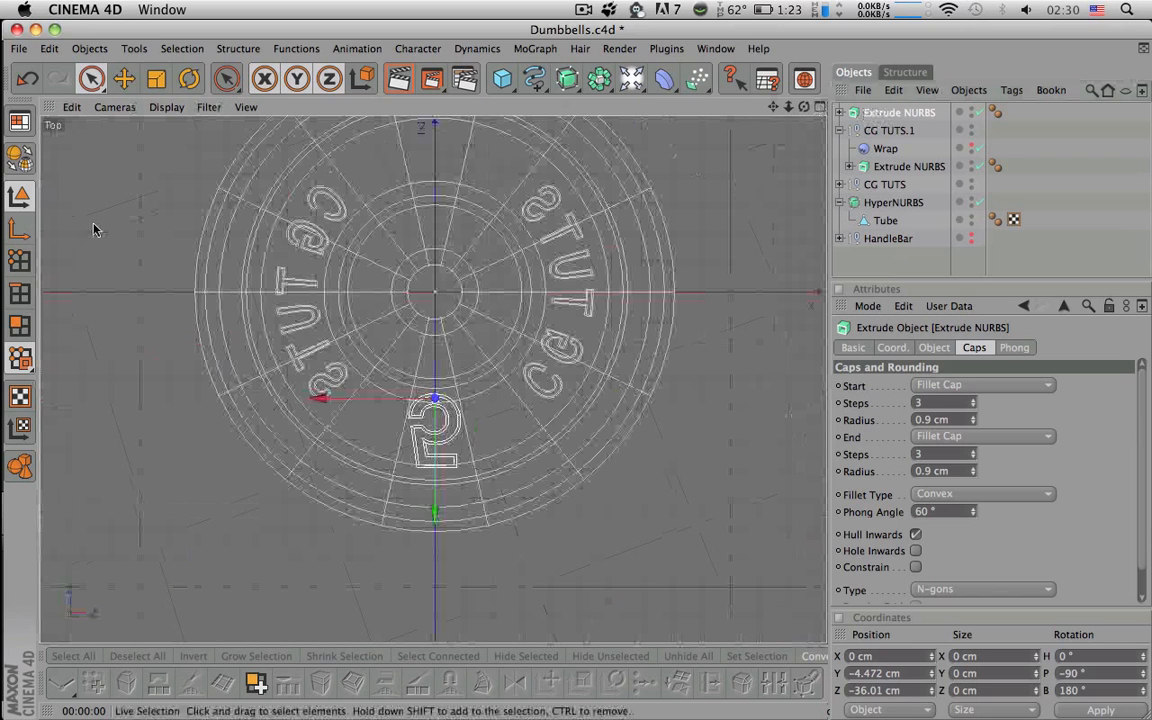
{"action": "left_click", "coordinate": [19, 229]}
{"action": "left_click_drag", "start_coordinate": [438, 432], "coordinate": [438, 342]}
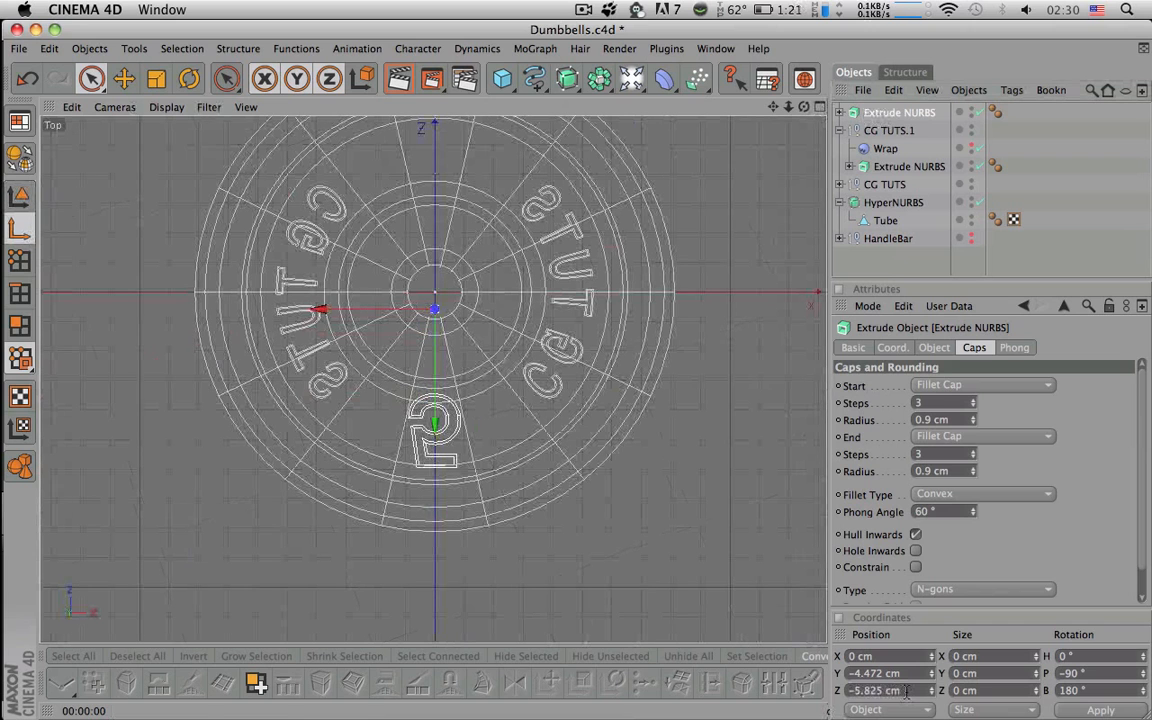
{"action": "left_click_drag", "start_coordinate": [906, 691], "coordinate": [653, 685]}
{"action": "type", "text": "0"}
{"action": "key", "text": "Return"}
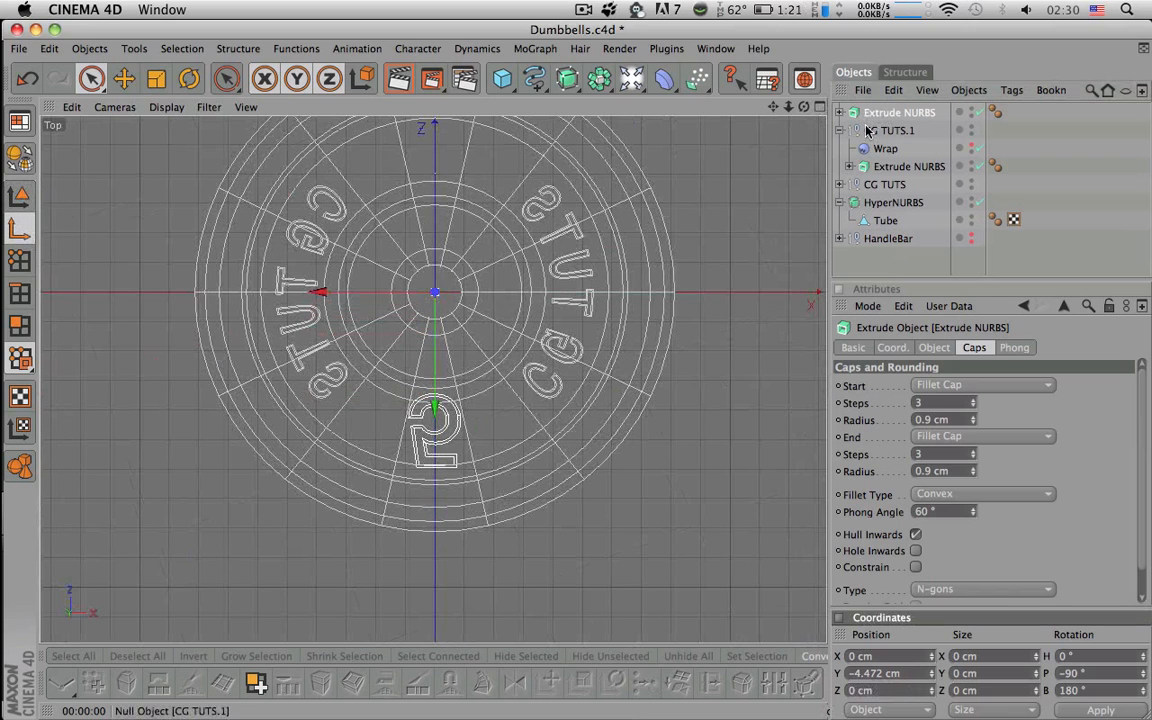
{"action": "left_click", "coordinate": [820, 108]}
- Duplicate the 5 numeral extrusion in the Object Manager
{"action": "left_click", "coordinate": [17, 233]}
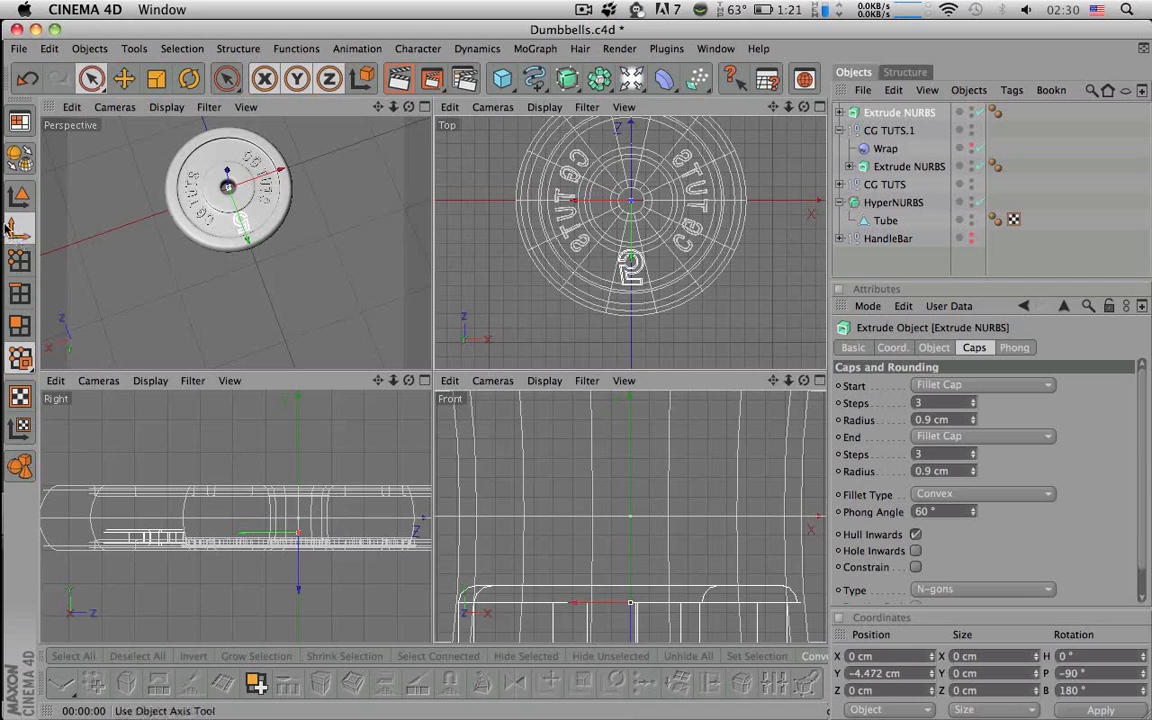
{"action": "middle_click", "coordinate": [368, 158]}
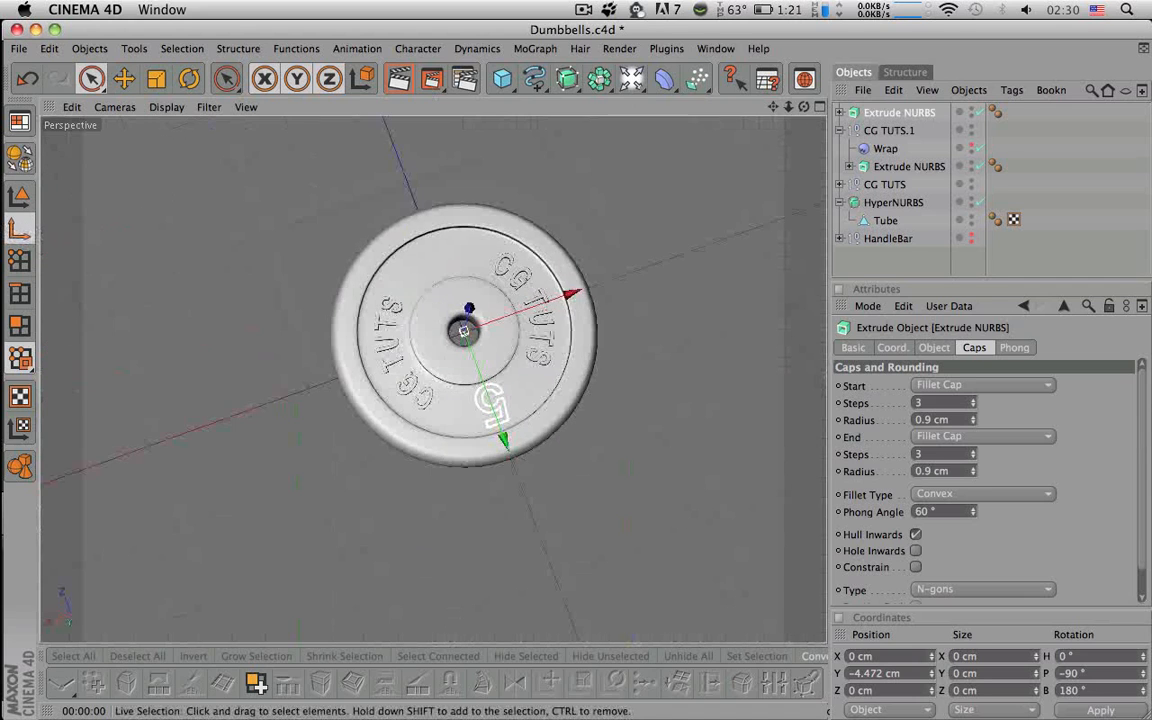
{"action": "scroll", "coordinate": [460, 330], "scroll_direction": "up", "scroll_amount": 6}
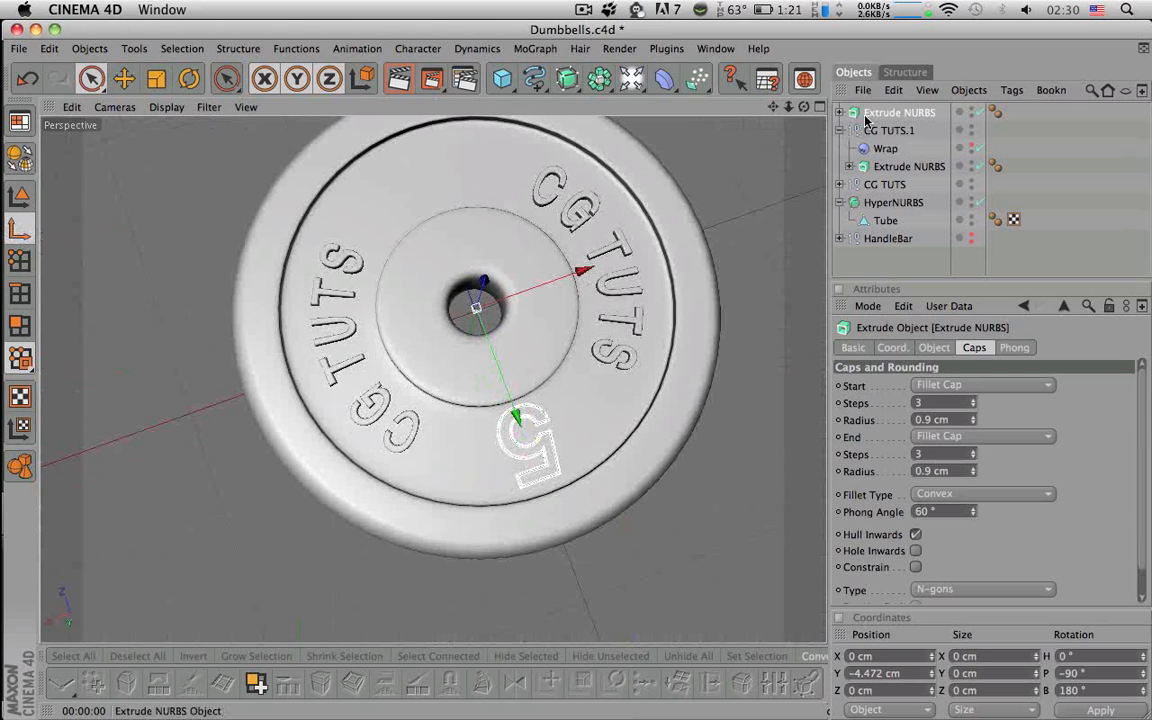
{"action": "left_click_drag", "start_coordinate": [866, 116], "coordinate": [870, 113]}
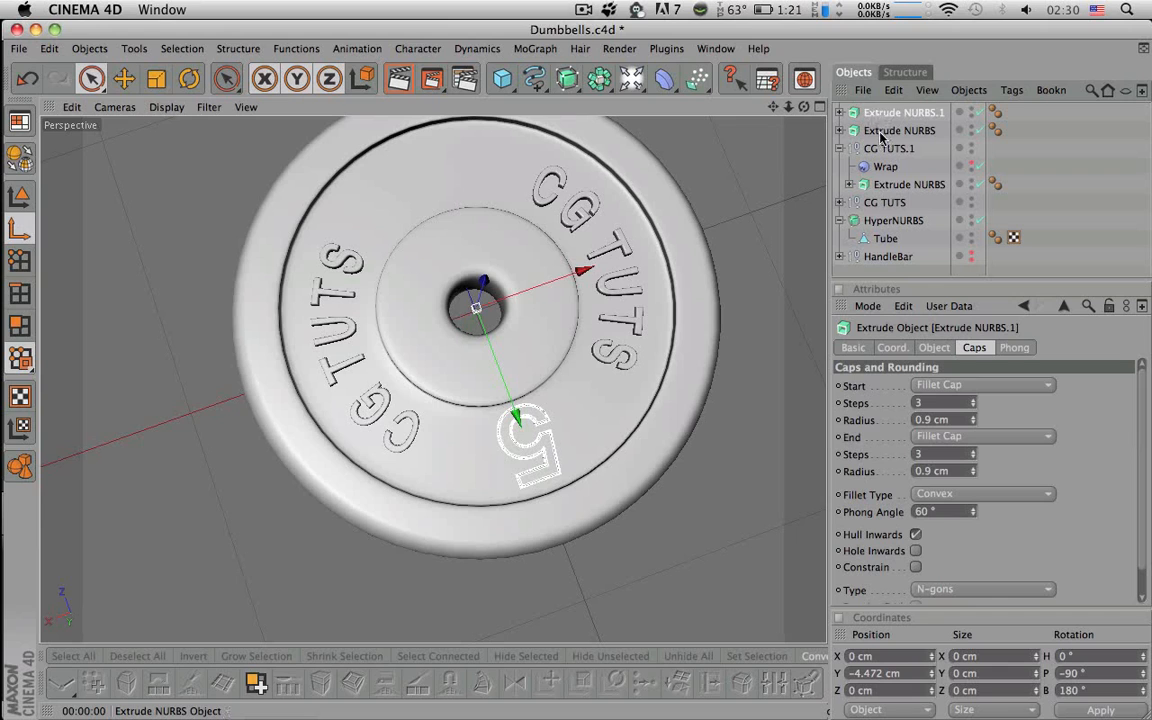
- Rename both numeral extrusions to 5 and collapse the CG TUTS.1 group
{"action": "double_click", "coordinate": [880, 132]}
{"action": "type", "text": "5"}
{"action": "key", "text": "Return"}
{"action": "double_click", "coordinate": [878, 113]}
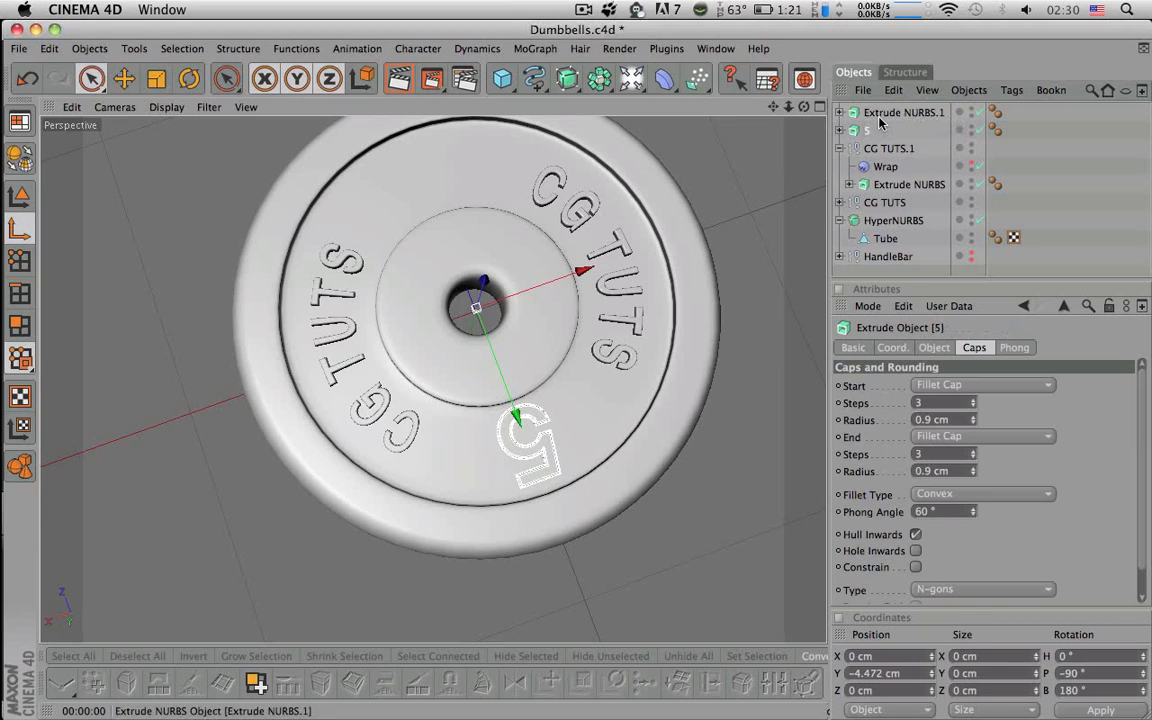
{"action": "type", "text": "5"}
{"action": "key", "text": "Return"}
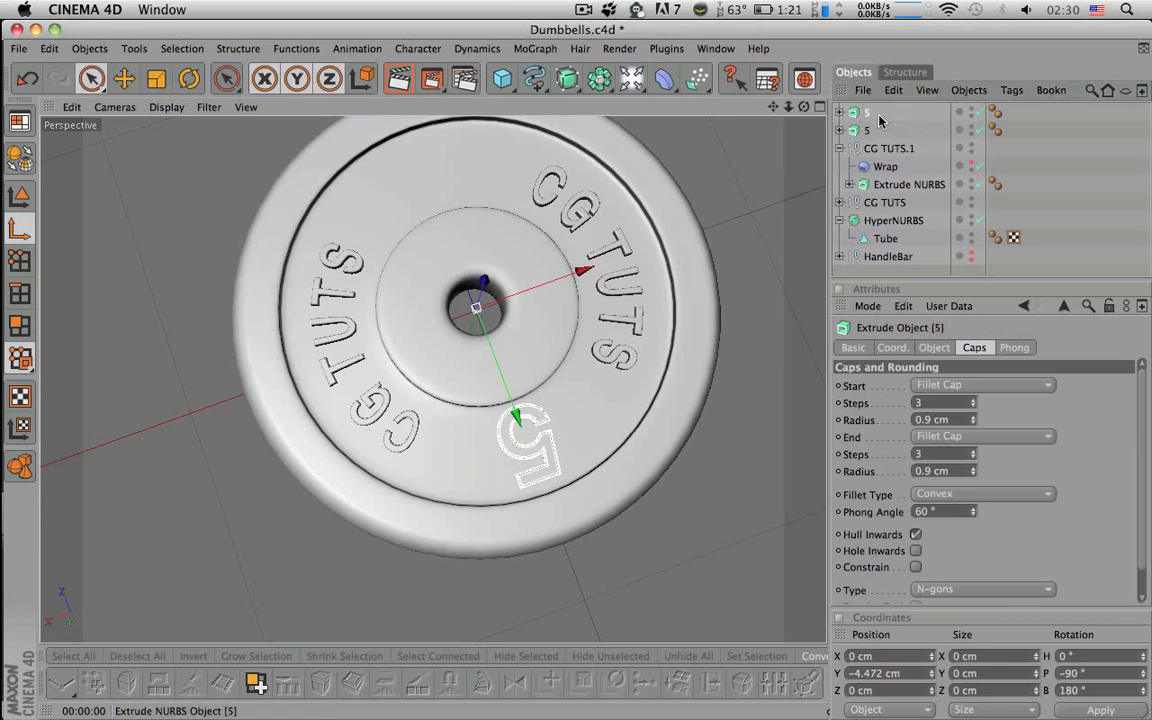
{"action": "left_click", "coordinate": [839, 149]}
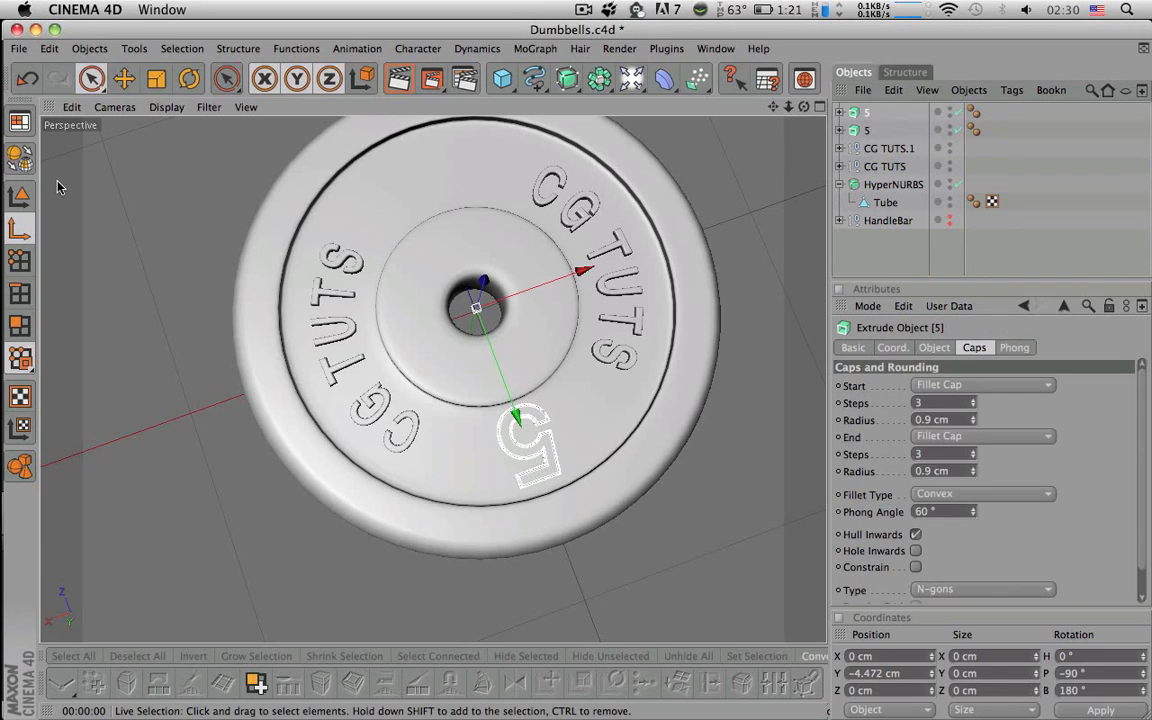
- Rotate the copied 5 by 180° so it sits opposite the first on the plate
{"action": "left_click", "coordinate": [21, 195]}
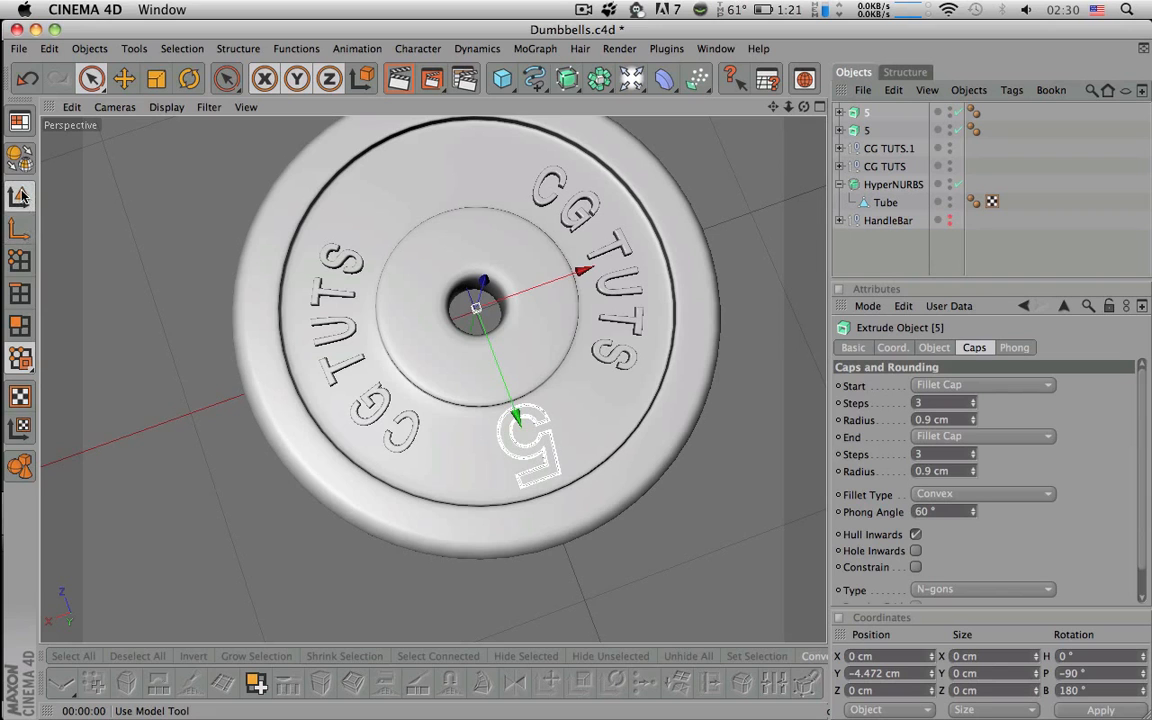
{"action": "left_click", "coordinate": [189, 78]}
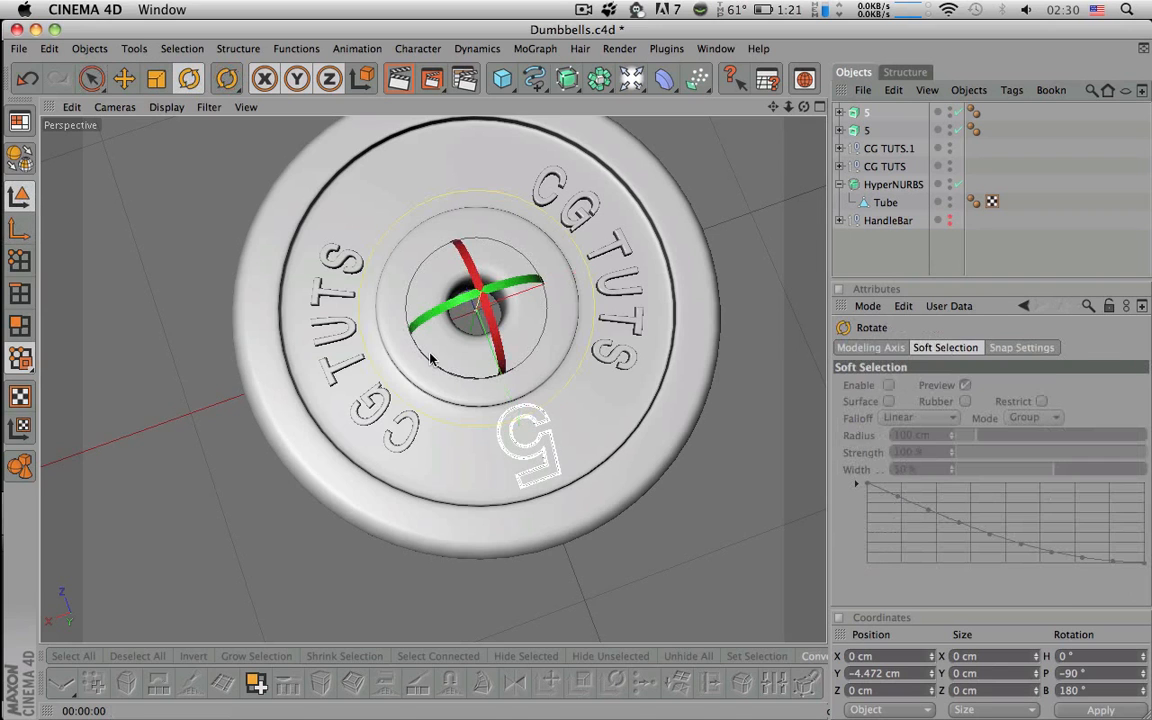
{"action": "left_click_drag", "start_coordinate": [552, 340], "coordinate": [483, 478], "text": "alt"}
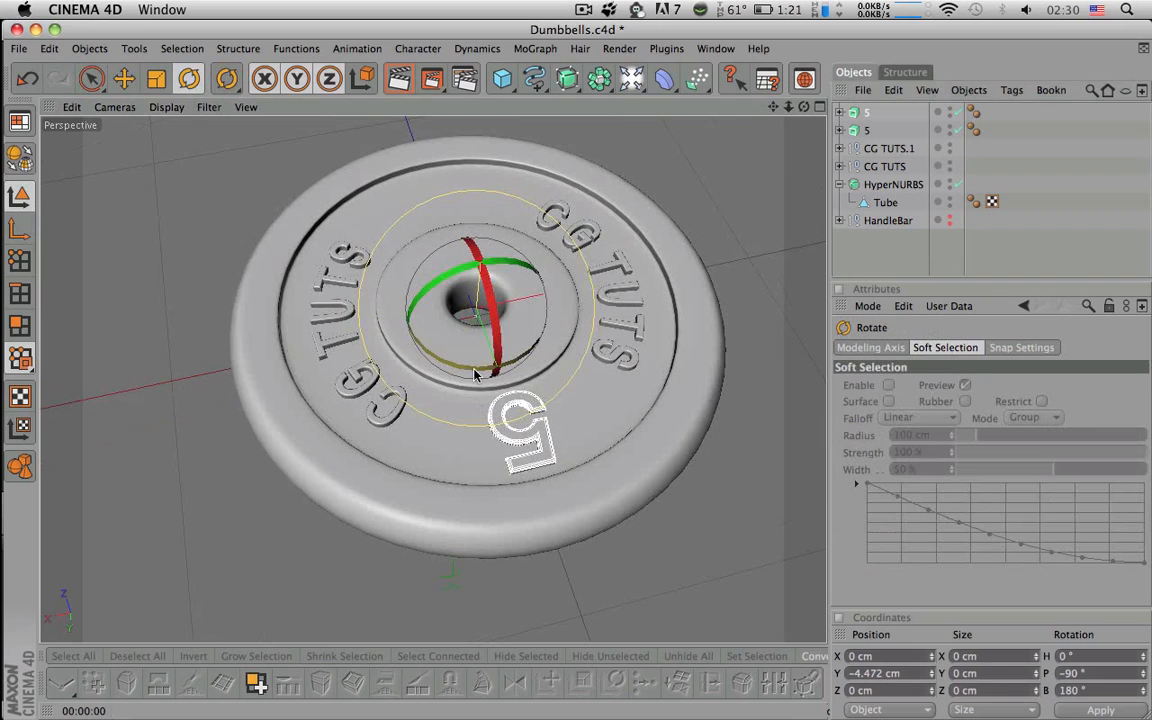
{"action": "left_click_drag", "start_coordinate": [460, 368], "coordinate": [438, 290]}
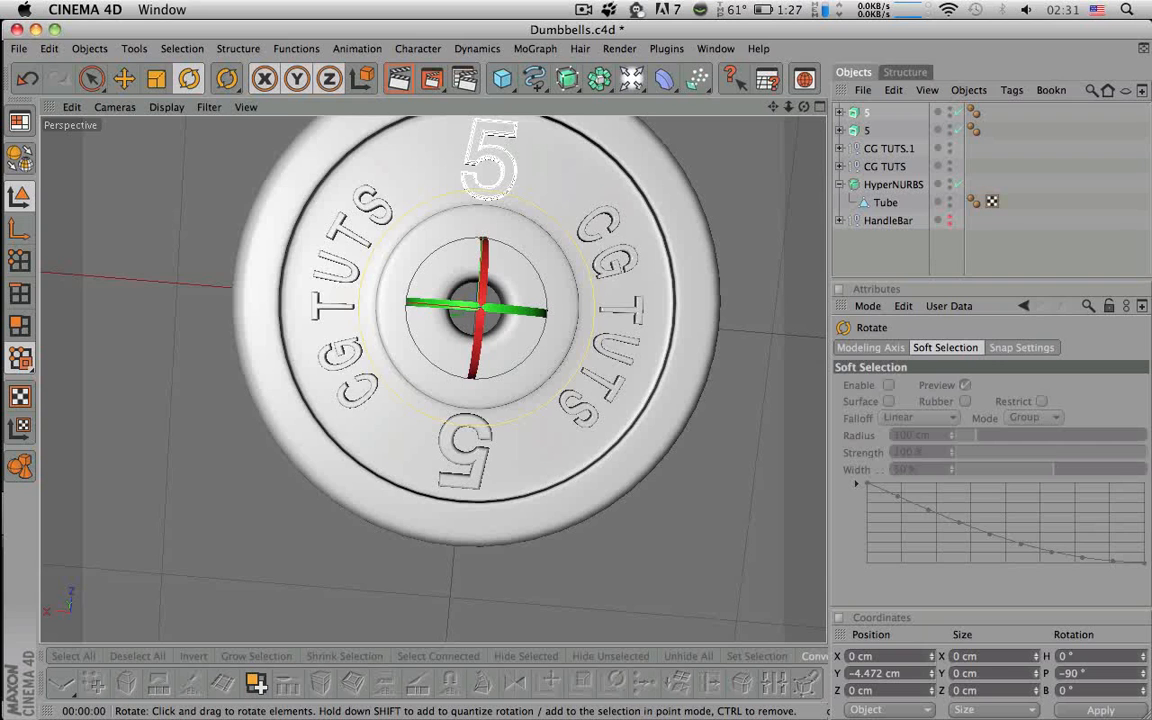
{"action": "left_click", "coordinate": [1003, 257]}
{"action": "scroll", "coordinate": [661, 303], "scroll_direction": "down", "scroll_amount": 5}
{"action": "left_click_drag", "start_coordinate": [661, 303], "coordinate": [620, 302], "text": "alt"}
{"action": "right_click_drag", "start_coordinate": [620, 302], "coordinate": [607, 301], "text": "alt"}
{"action": "left_click_drag", "start_coordinate": [607, 301], "coordinate": [664, 290], "text": "alt"}
{"action": "left_click", "coordinate": [860, 112]}
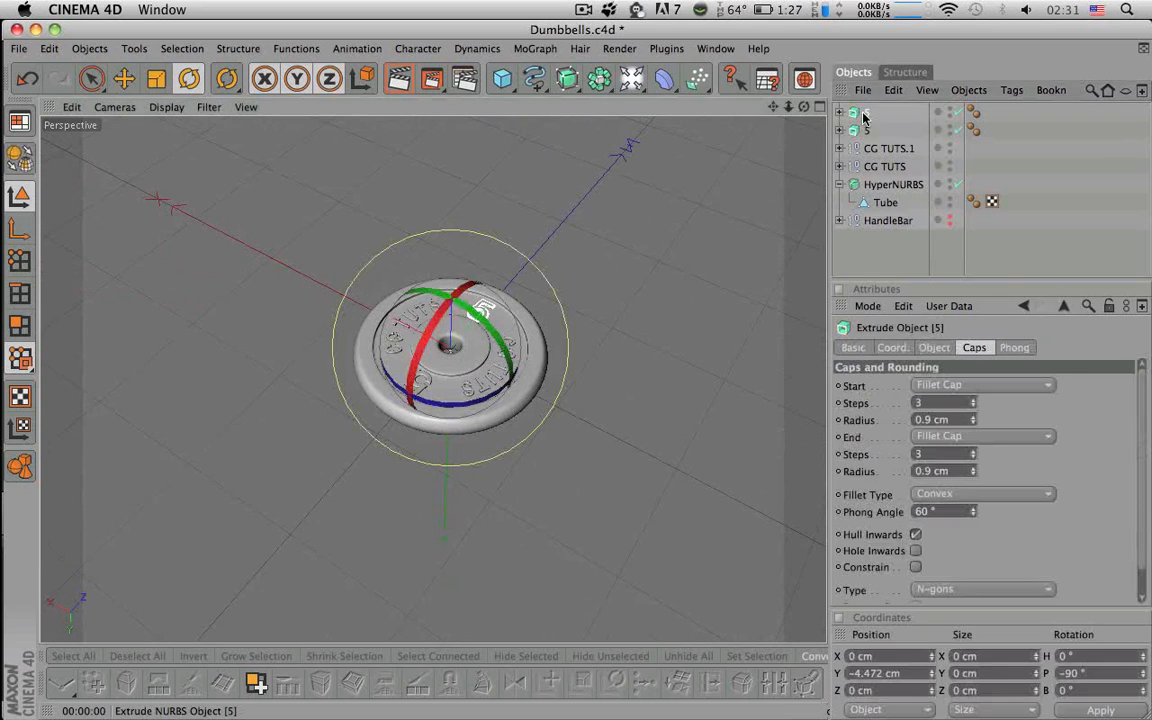
- Add a new null object named Text
{"action": "left_click", "coordinate": [873, 165], "text": "shift"}
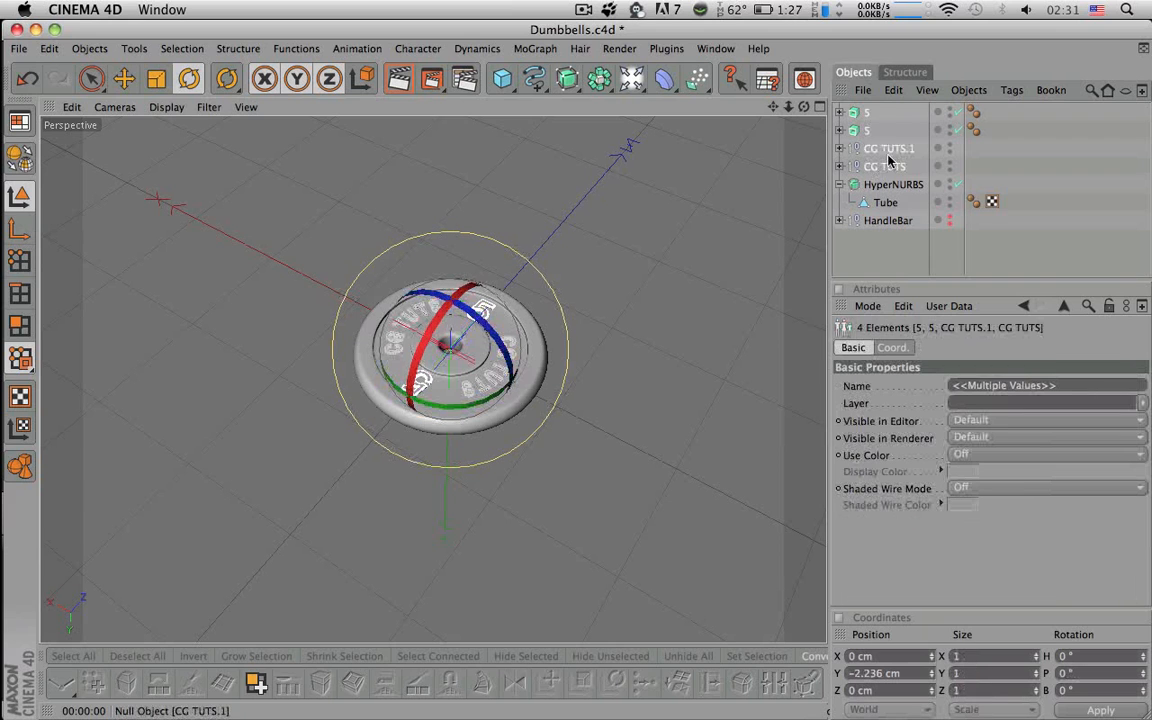
{"action": "left_click_drag", "start_coordinate": [599, 79], "coordinate": [933, 159]}
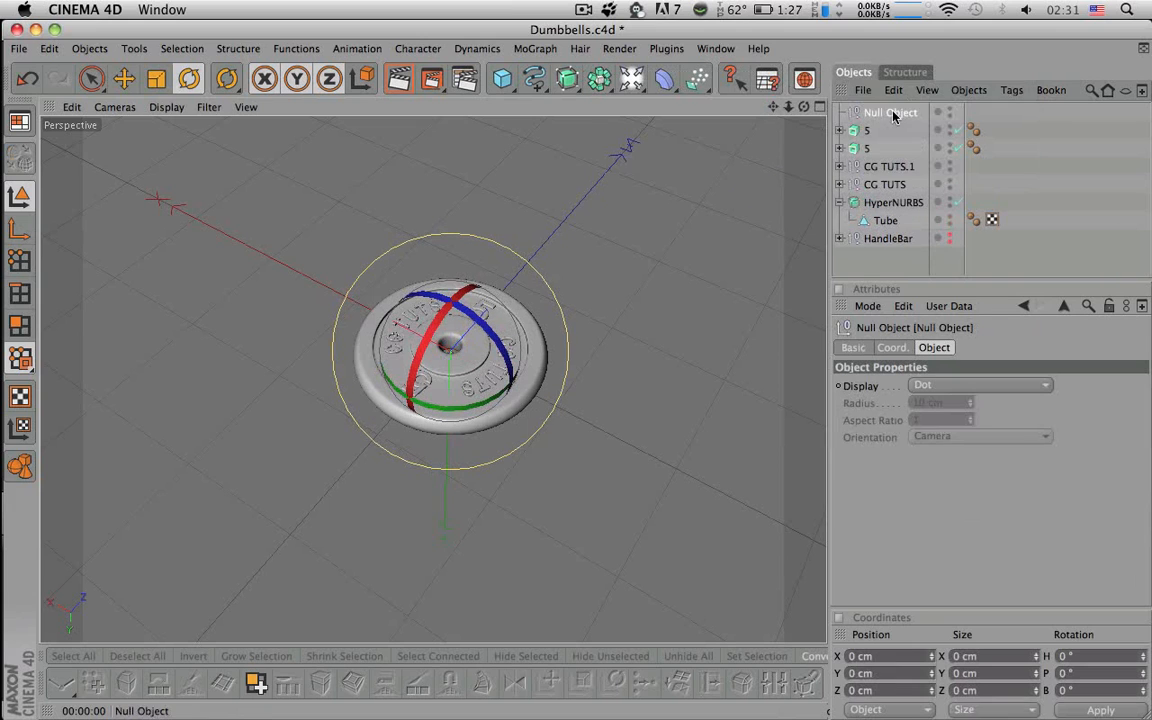
{"action": "double_click", "coordinate": [893, 113]}
{"action": "type", "text": "Text"}
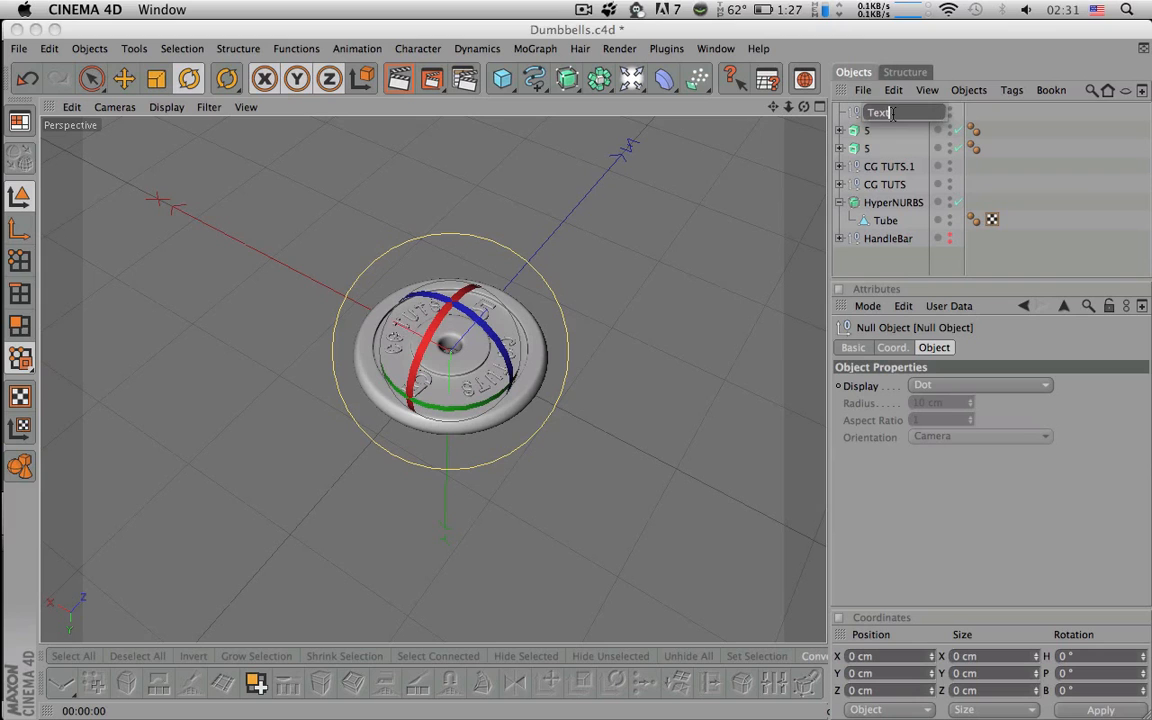
{"action": "key", "text": "Return"}
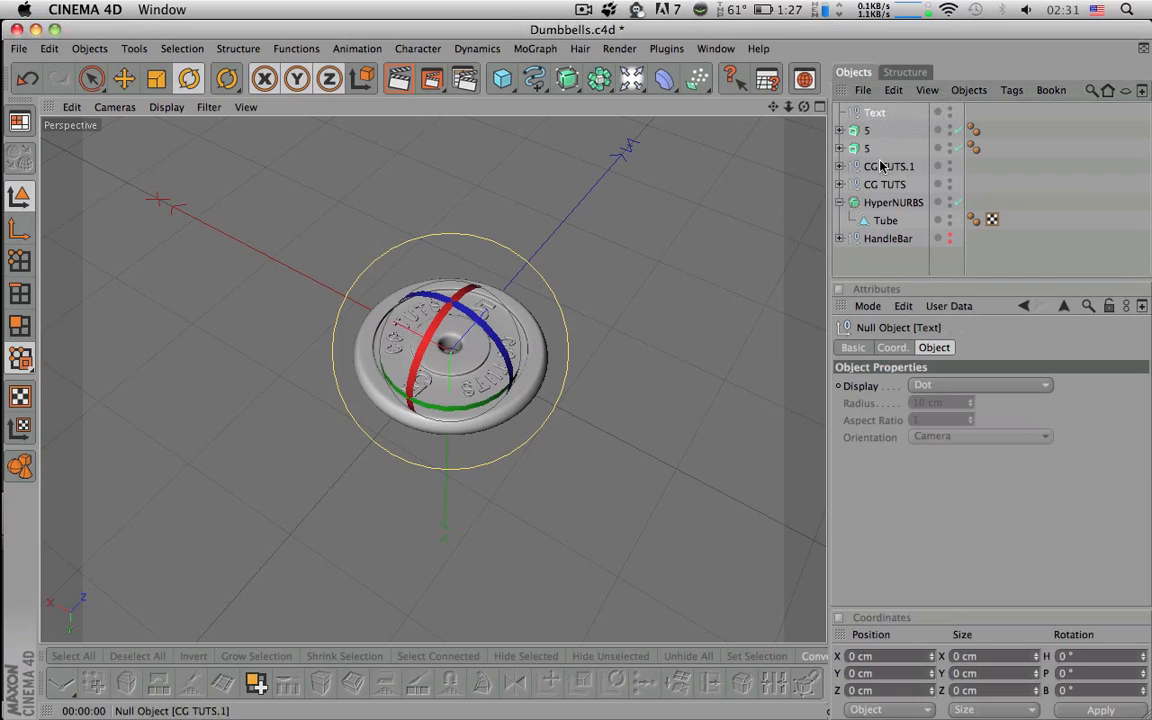
- Parent both 5 numerals and both CG TUTS groups under the Text null
{"action": "left_click", "coordinate": [862, 146]}
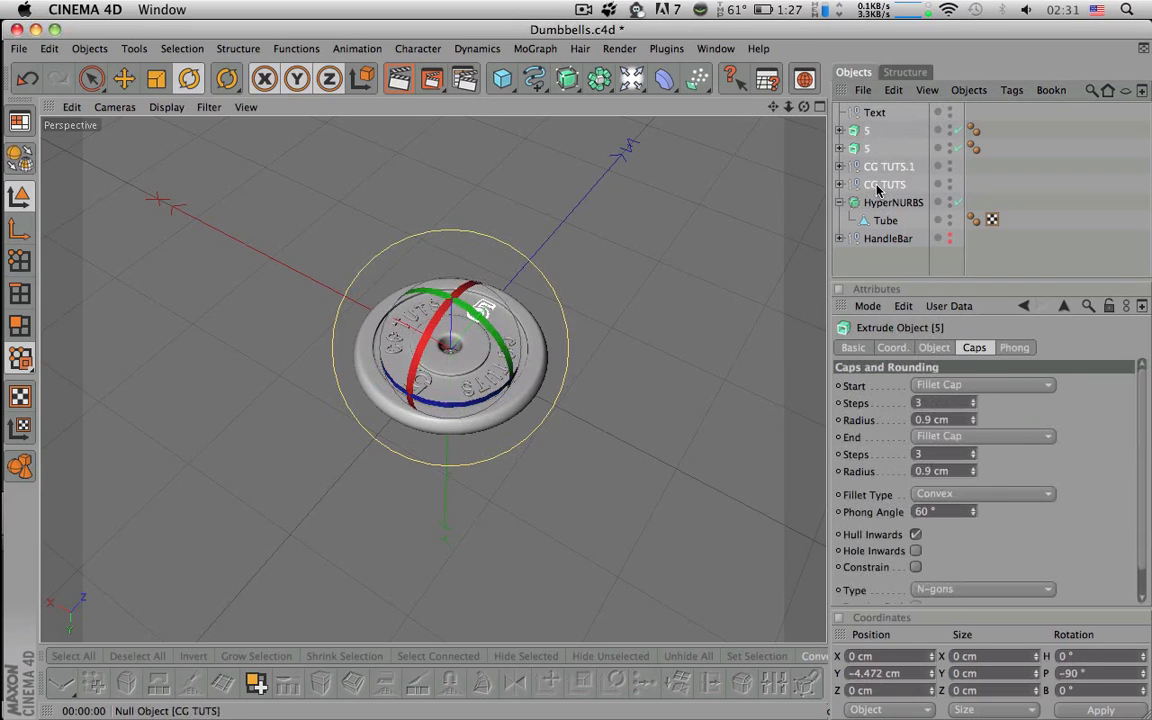
{"action": "left_click", "coordinate": [880, 188], "text": "shift"}
{"action": "left_click_drag", "start_coordinate": [869, 153], "coordinate": [857, 113]}
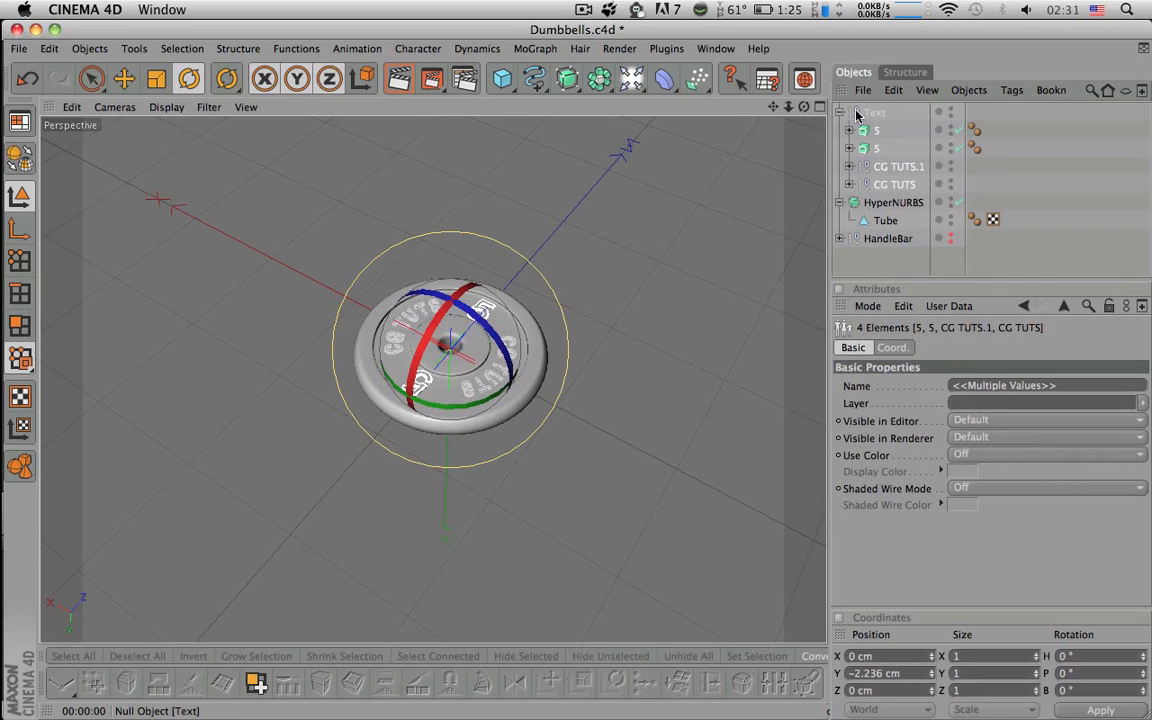
{"action": "left_click", "coordinate": [840, 113]}
{"action": "left_click", "coordinate": [873, 115]}
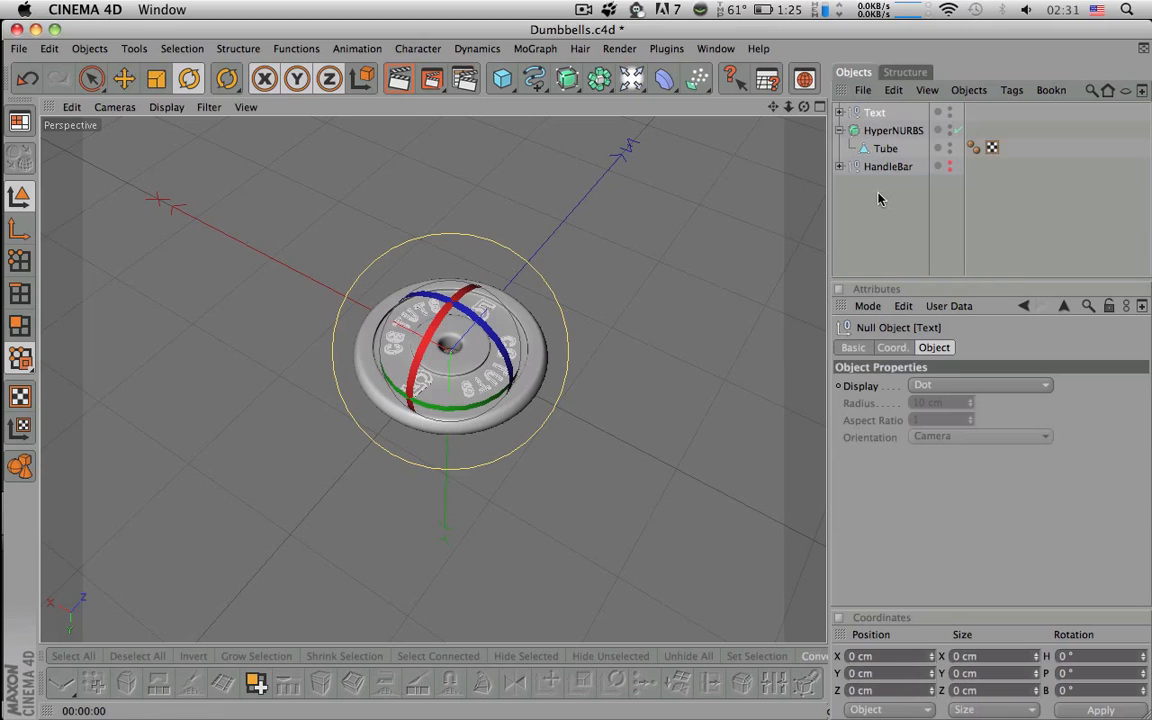
{"action": "double_click", "coordinate": [950, 108]}
{"action": "left_click", "coordinate": [950, 108]}
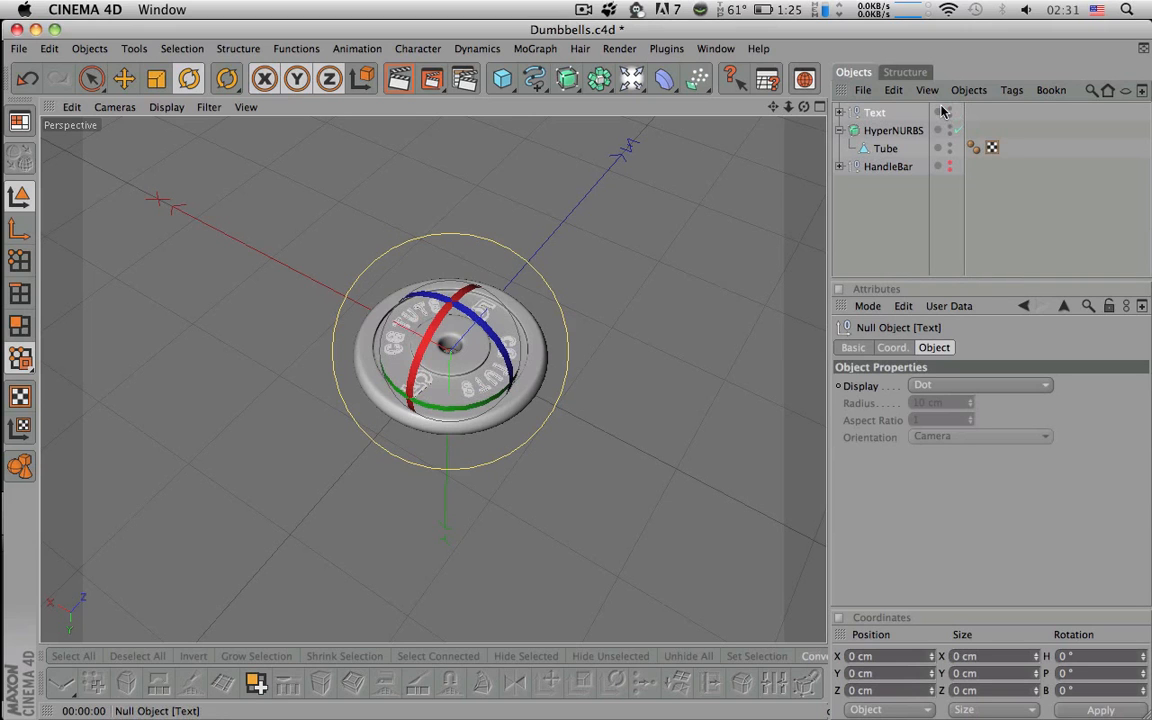
{"action": "left_click_drag", "start_coordinate": [808, 148], "coordinate": [733, 110], "text": "alt"}
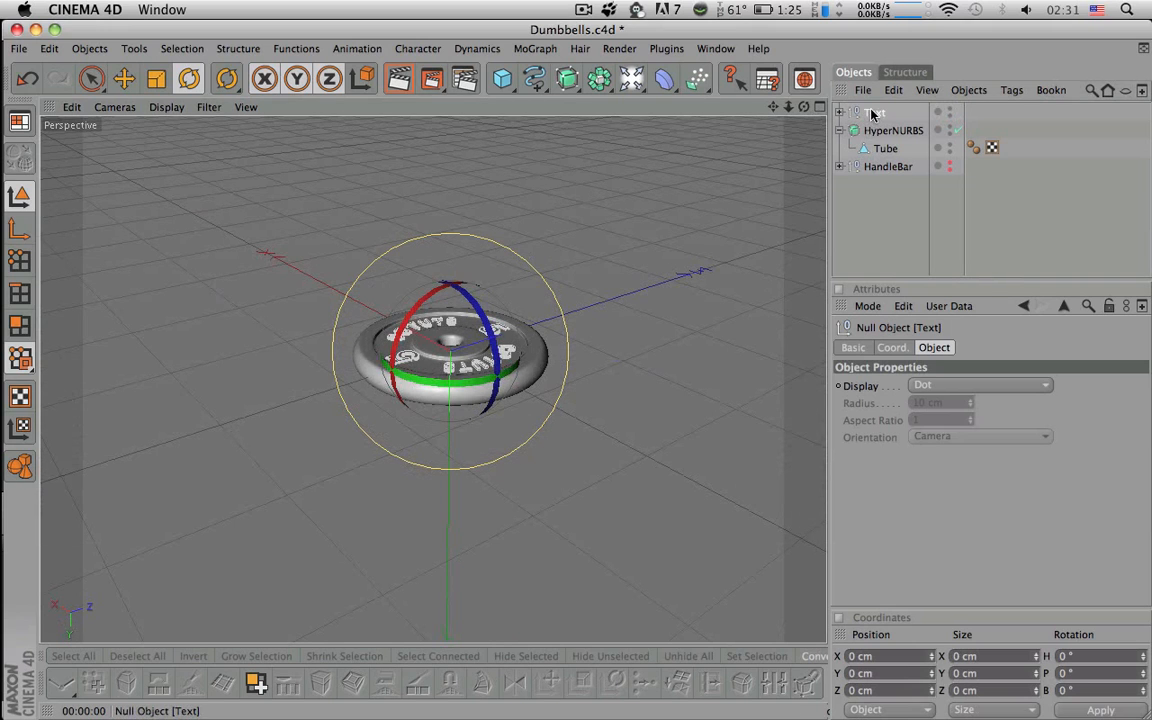
- Duplicate Text as Text.1 and bank it 180° so lettering shows on the reverse face
{"action": "left_click_drag", "start_coordinate": [872, 114], "coordinate": [872, 113], "text": "ctrl"}
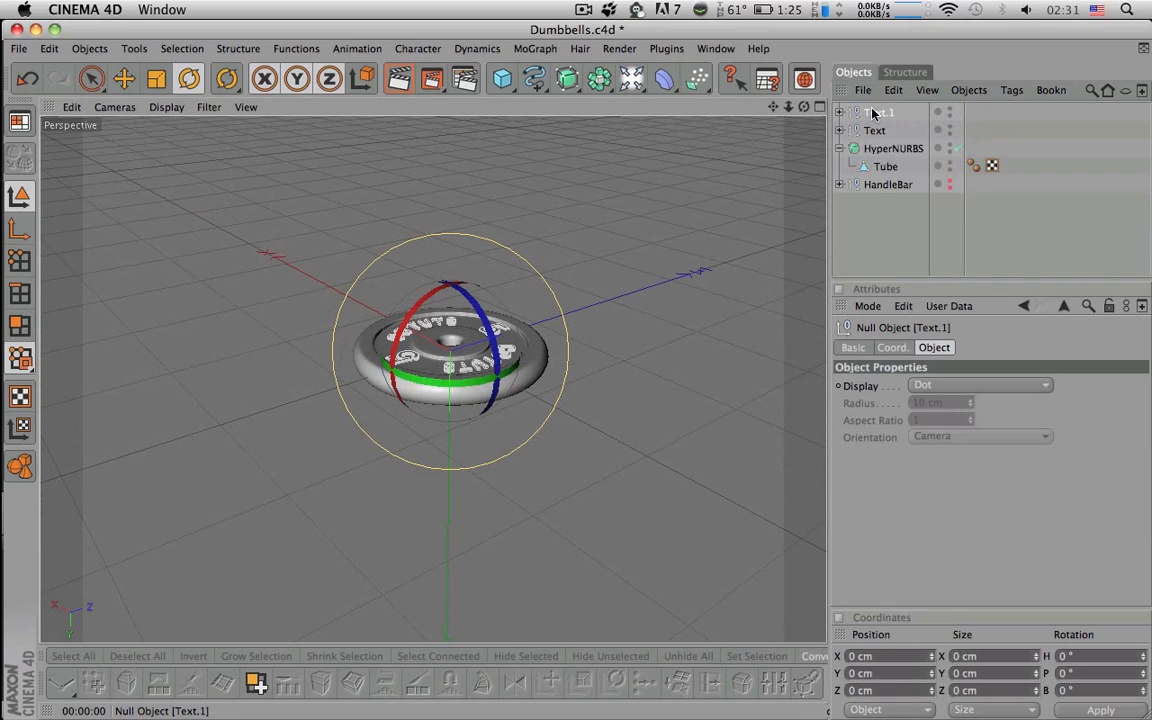
{"action": "key", "text": "r"}
{"action": "left_click_drag", "start_coordinate": [723, 195], "coordinate": [614, 250], "text": "alt"}
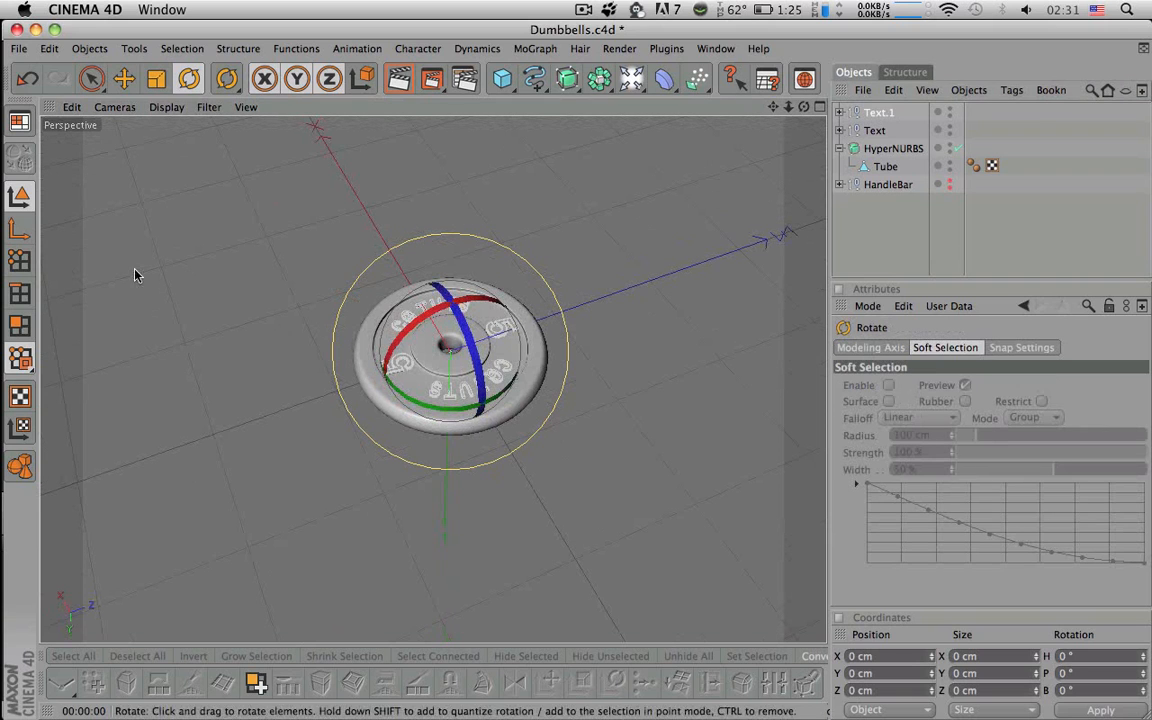
{"action": "left_click_drag", "start_coordinate": [468, 388], "coordinate": [430, 460]}
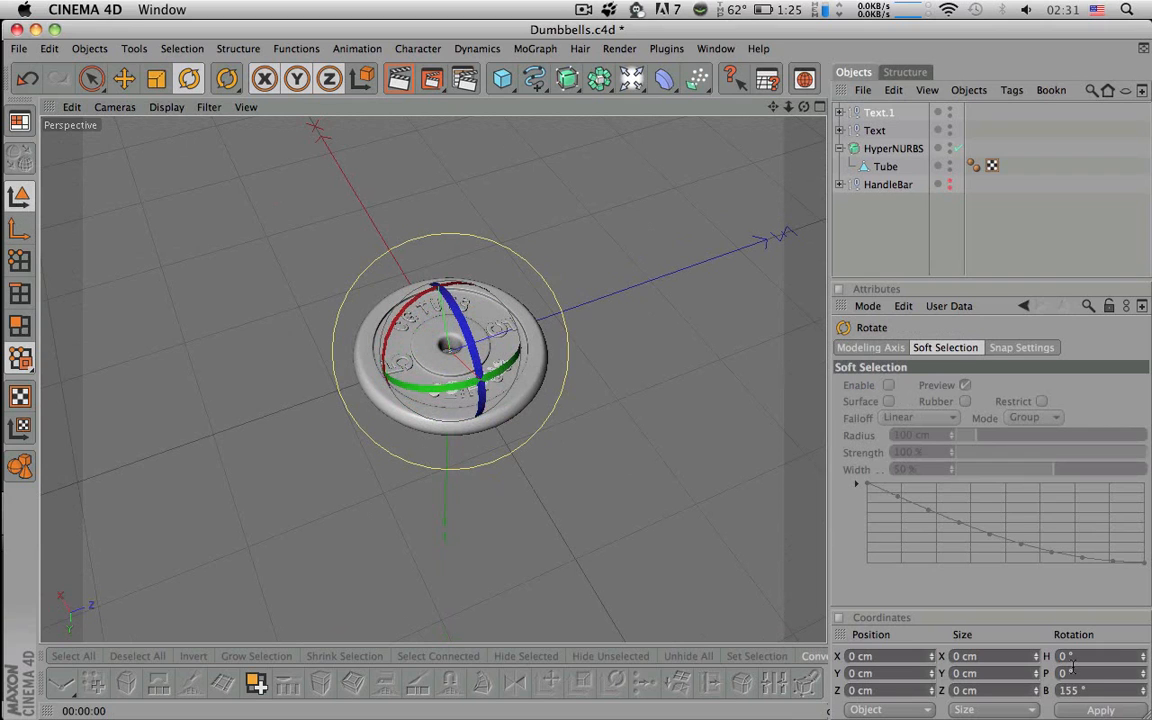
{"action": "left_click_drag", "start_coordinate": [1099, 691], "coordinate": [859, 675]}
{"action": "type", "text": "180"}
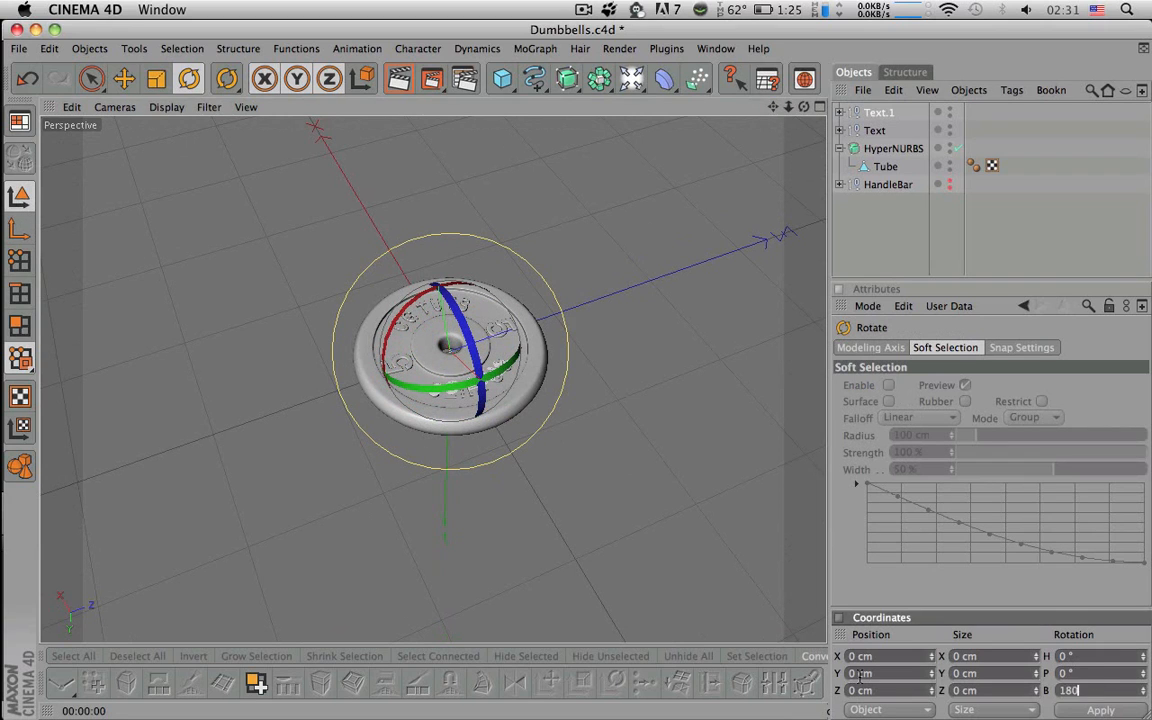
{"action": "key", "text": "Return"}
{"action": "left_click_drag", "start_coordinate": [616, 404], "coordinate": [728, 296], "text": "alt"}
{"action": "right_click_drag", "start_coordinate": [728, 296], "coordinate": [836, 290], "text": "alt"}
{"action": "left_click", "coordinate": [917, 232]}
{"action": "left_click_drag", "start_coordinate": [676, 328], "coordinate": [706, 474], "text": "alt"}
{"action": "right_click_drag", "start_coordinate": [706, 474], "coordinate": [540, 474], "text": "alt"}
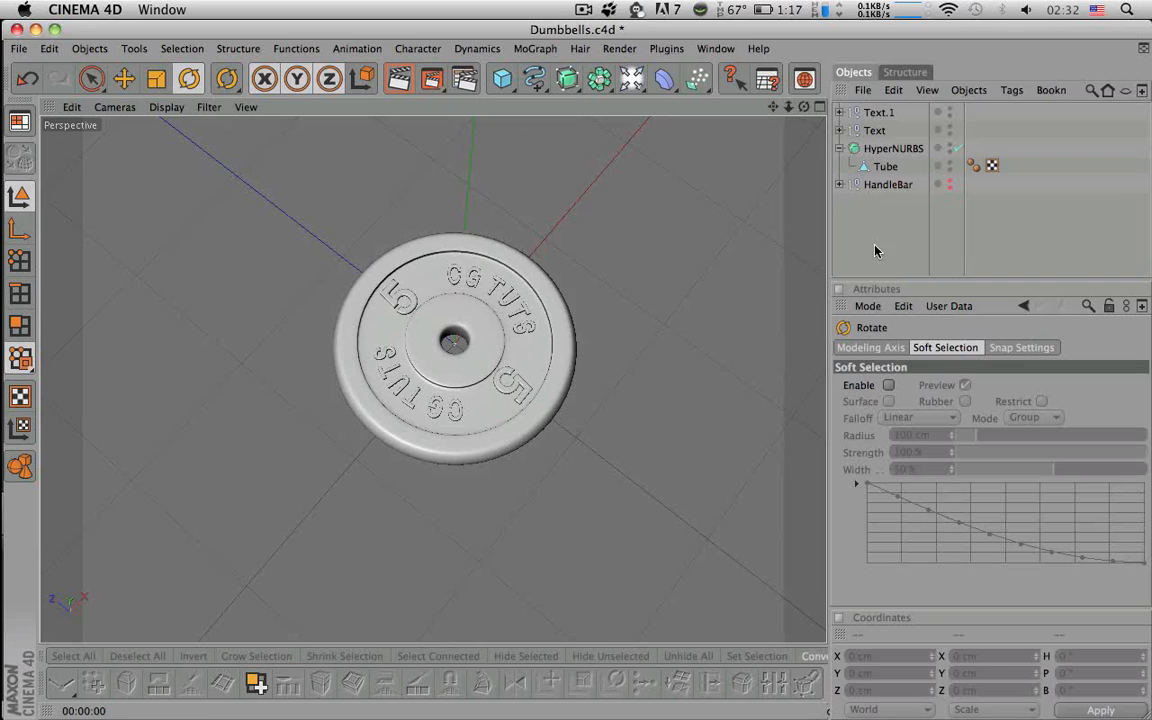
- Select Text.1, Text and the HyperNURBS plate together, collapsing the HyperNURBS hierarchy
{"action": "left_click", "coordinate": [878, 113]}
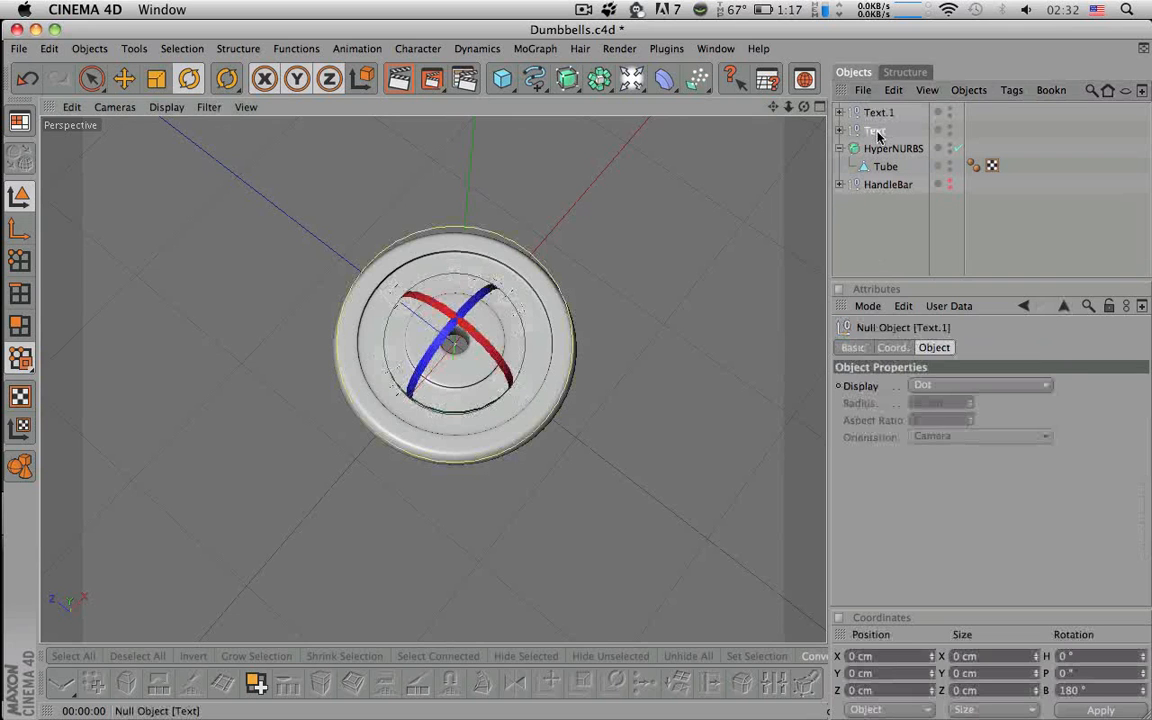
{"action": "left_click", "coordinate": [880, 131]}
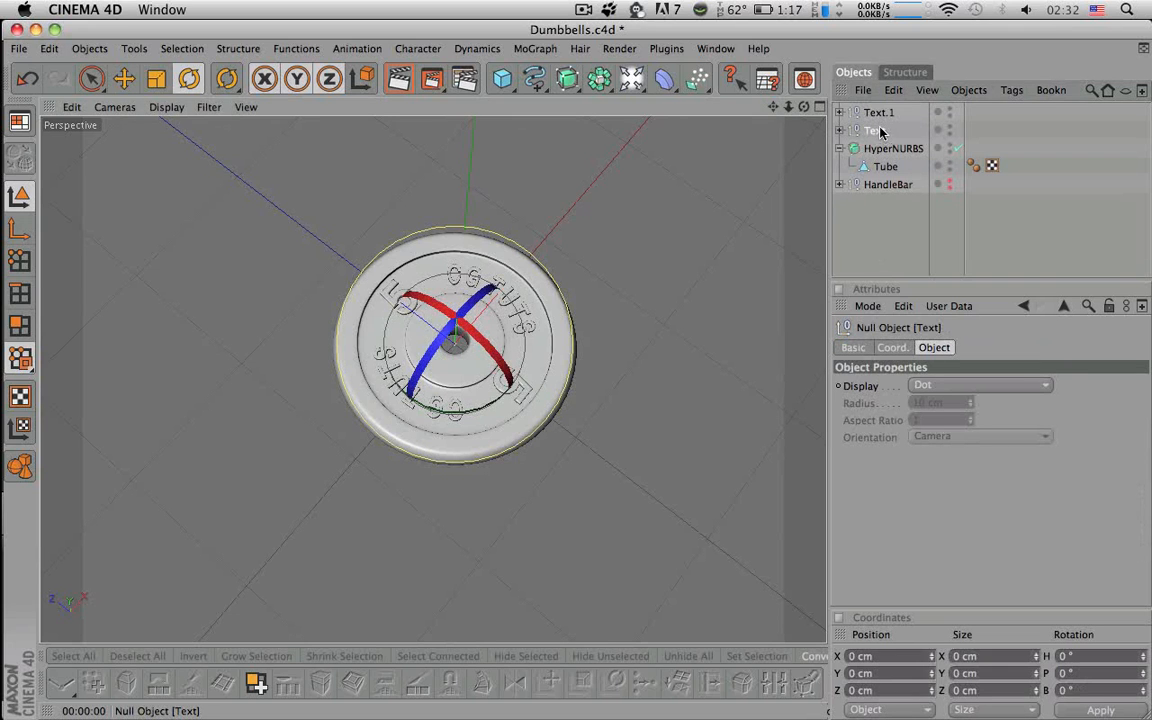
{"action": "left_click", "coordinate": [878, 112]}
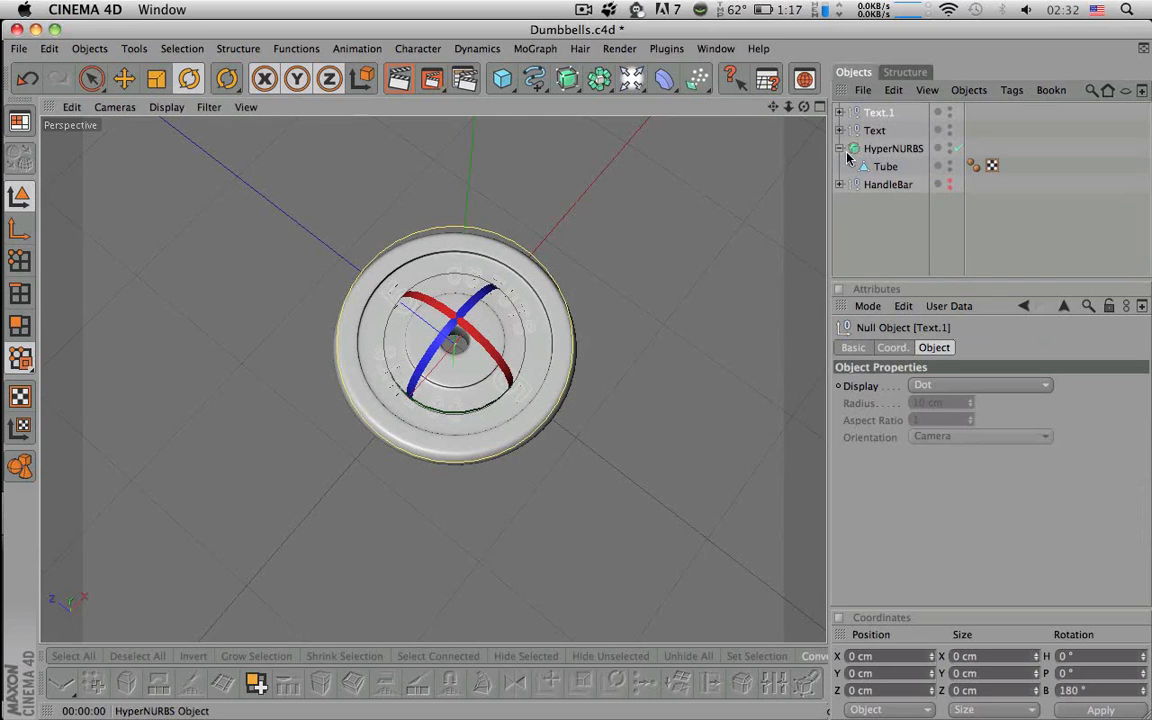
{"action": "left_click", "coordinate": [840, 148]}
{"action": "left_click", "coordinate": [880, 150]}
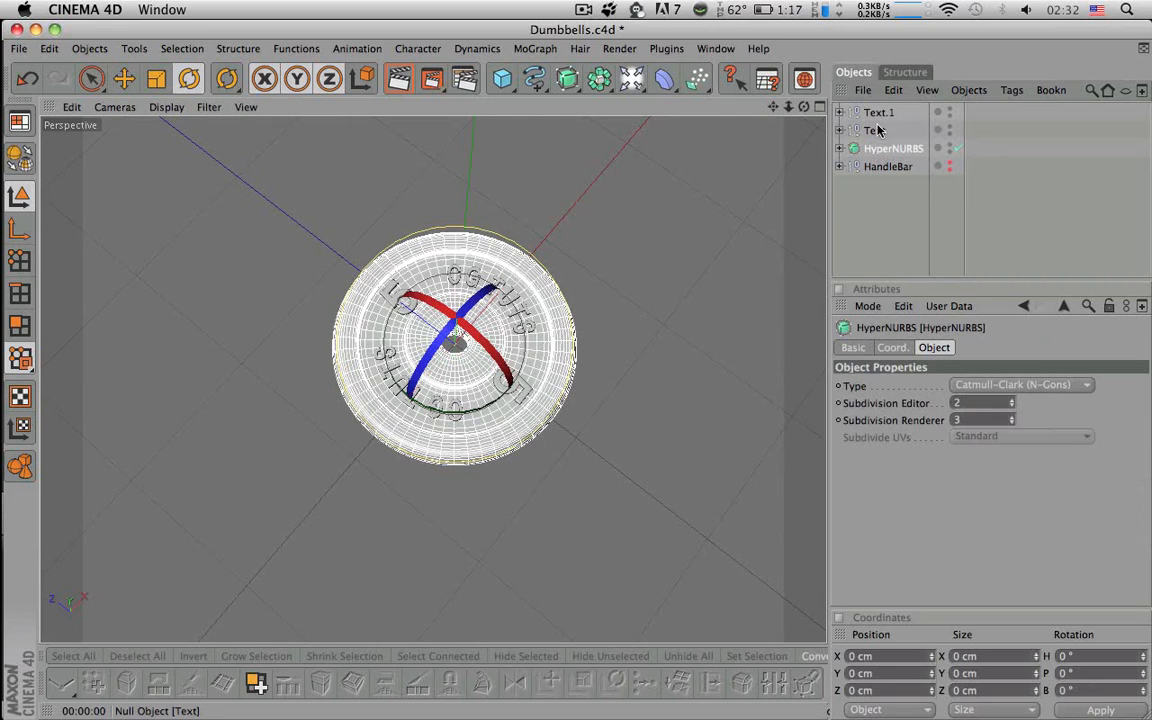
{"action": "left_click", "coordinate": [878, 112], "text": "shift"}
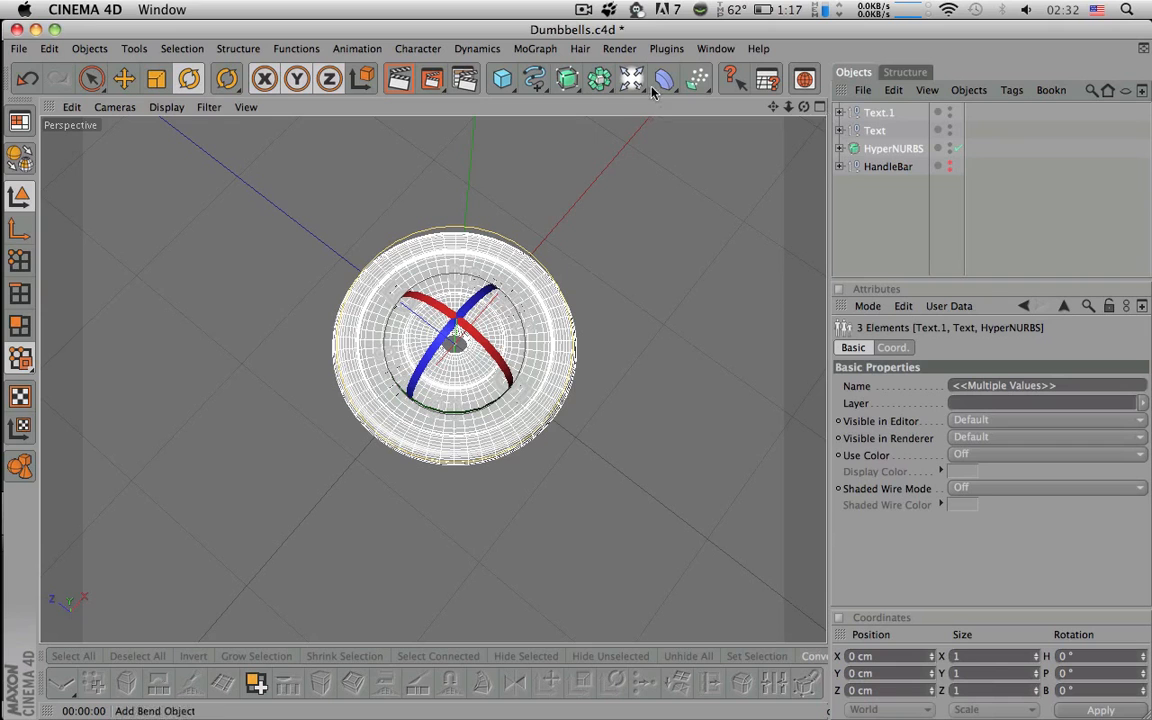
- Create a new null object and name it Weight ( 5 )
{"action": "left_click", "coordinate": [598, 79]}
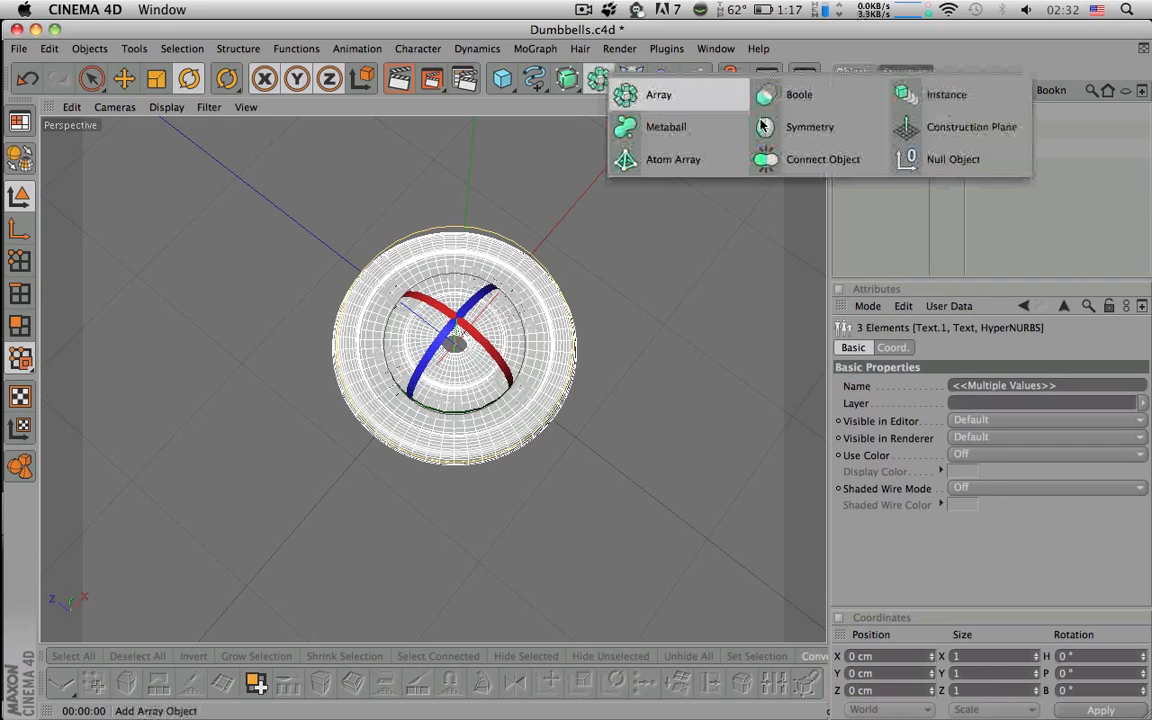
{"action": "left_click", "coordinate": [935, 160]}
{"action": "double_click", "coordinate": [885, 114]}
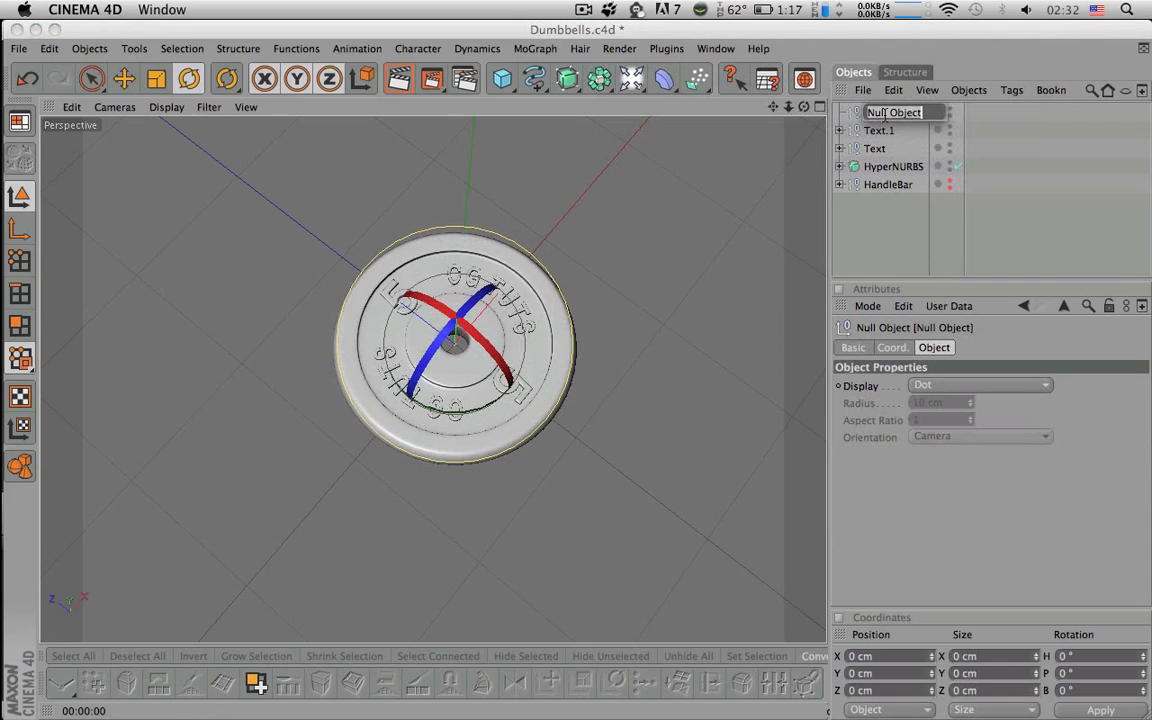
{"action": "type", "text": "WEIGHT"}
{"action": "key", "text": "super+a"}
{"action": "key", "text": "Return"}
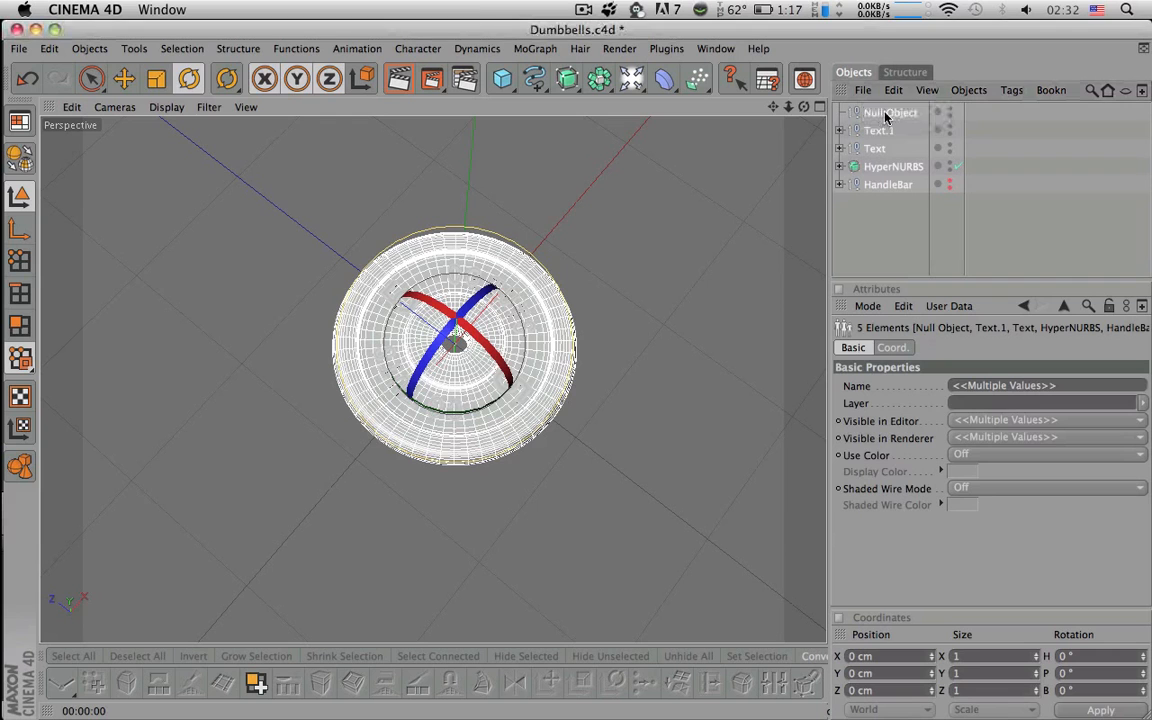
{"action": "key", "text": "e"}
{"action": "key", "text": "i"}
{"action": "key", "text": "h"}
{"action": "key", "text": "t"}
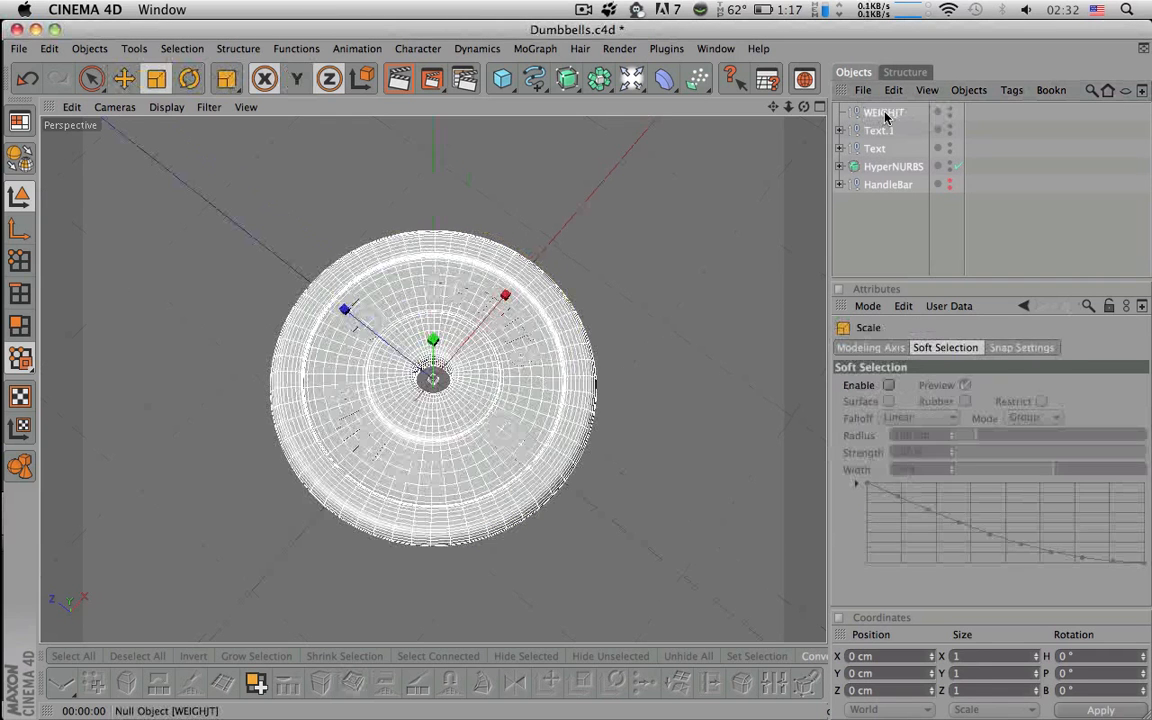
{"action": "double_click", "coordinate": [885, 116]}
{"action": "type", "text": "Wei"}
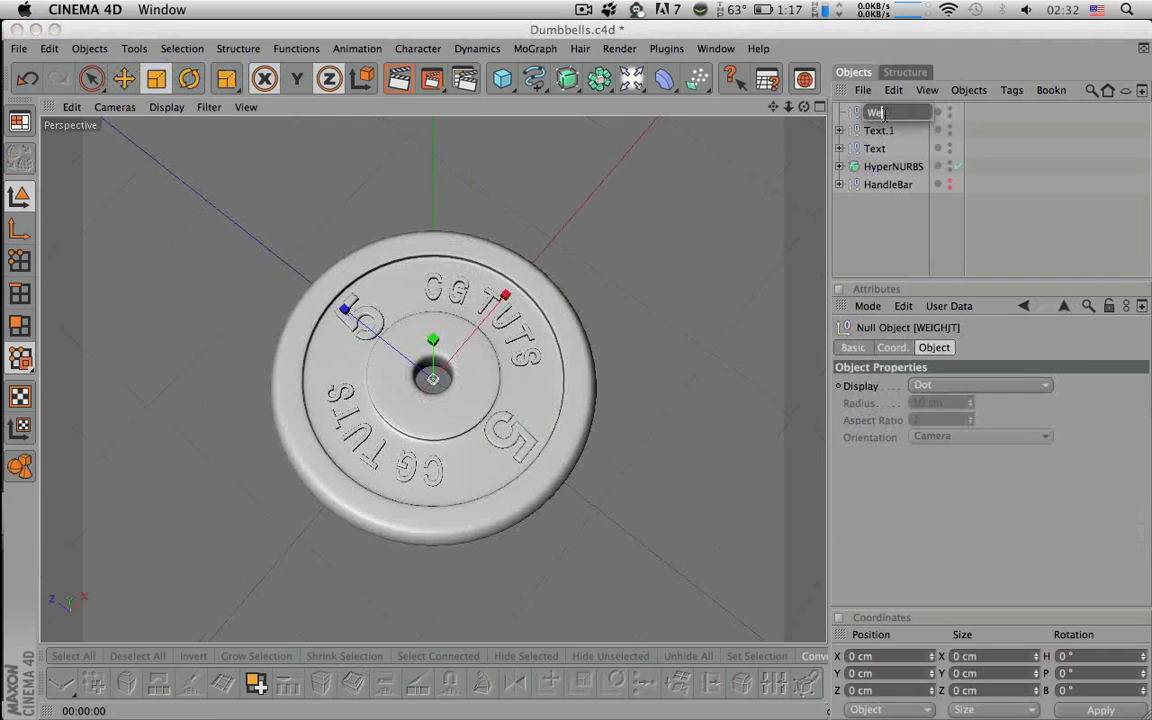
{"action": "type", "text": "ght ( 5 )"}
{"action": "key", "text": "Return"}
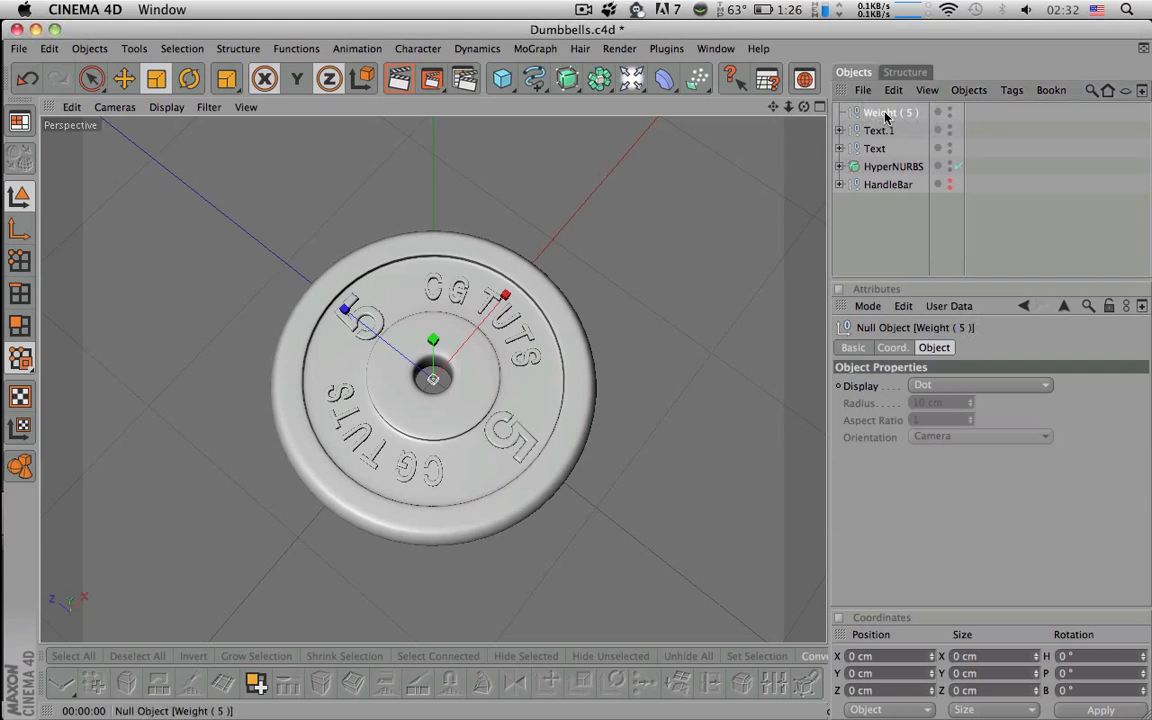
{"action": "left_click", "coordinate": [877, 206]}
{"action": "left_click_drag", "start_coordinate": [804, 107], "coordinate": [751, 179]}
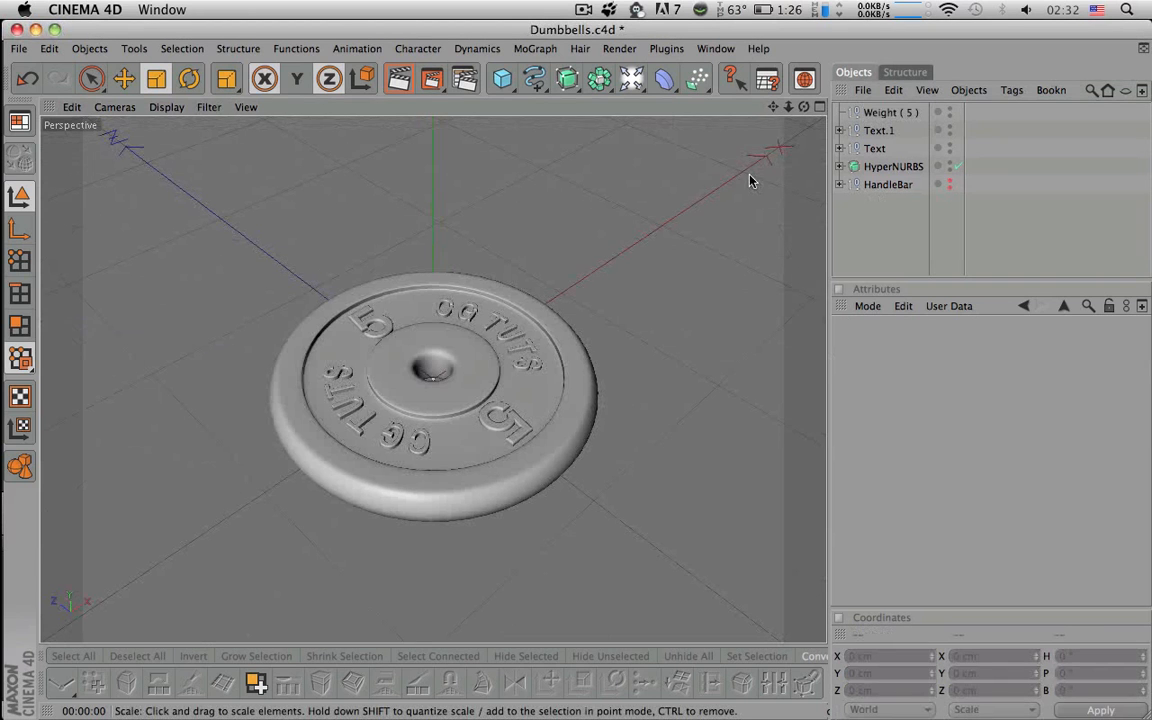
{"action": "left_click", "coordinate": [949, 183]}
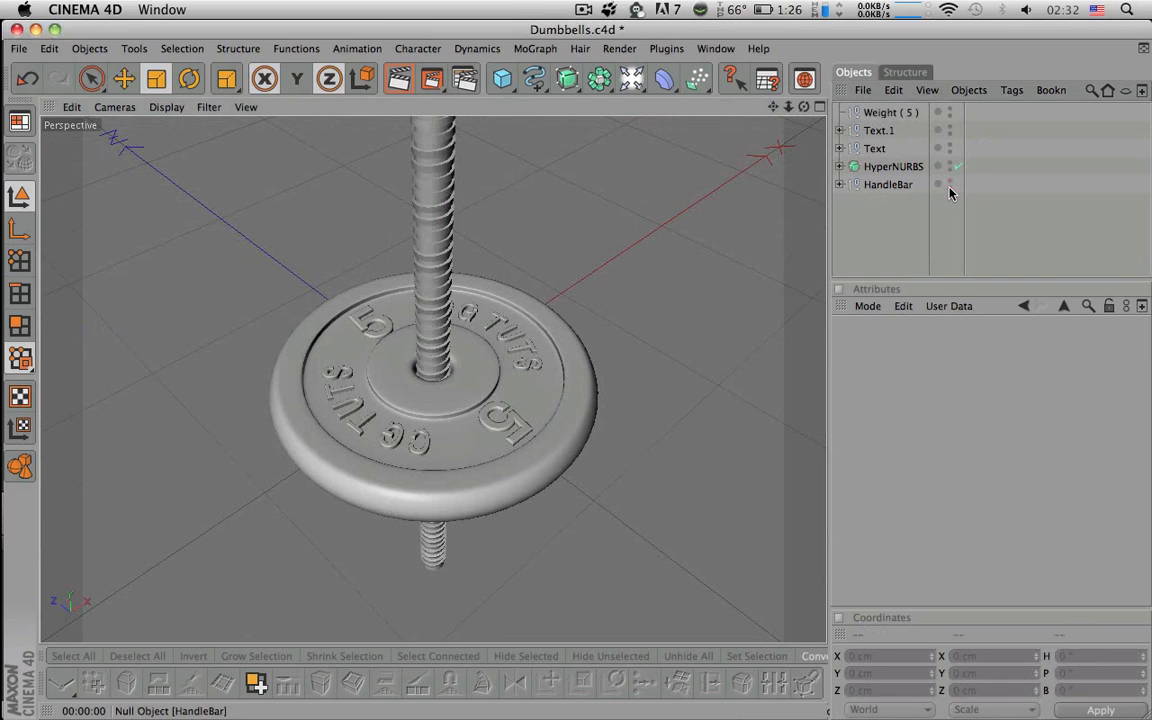
{"action": "left_click", "coordinate": [900, 167]}
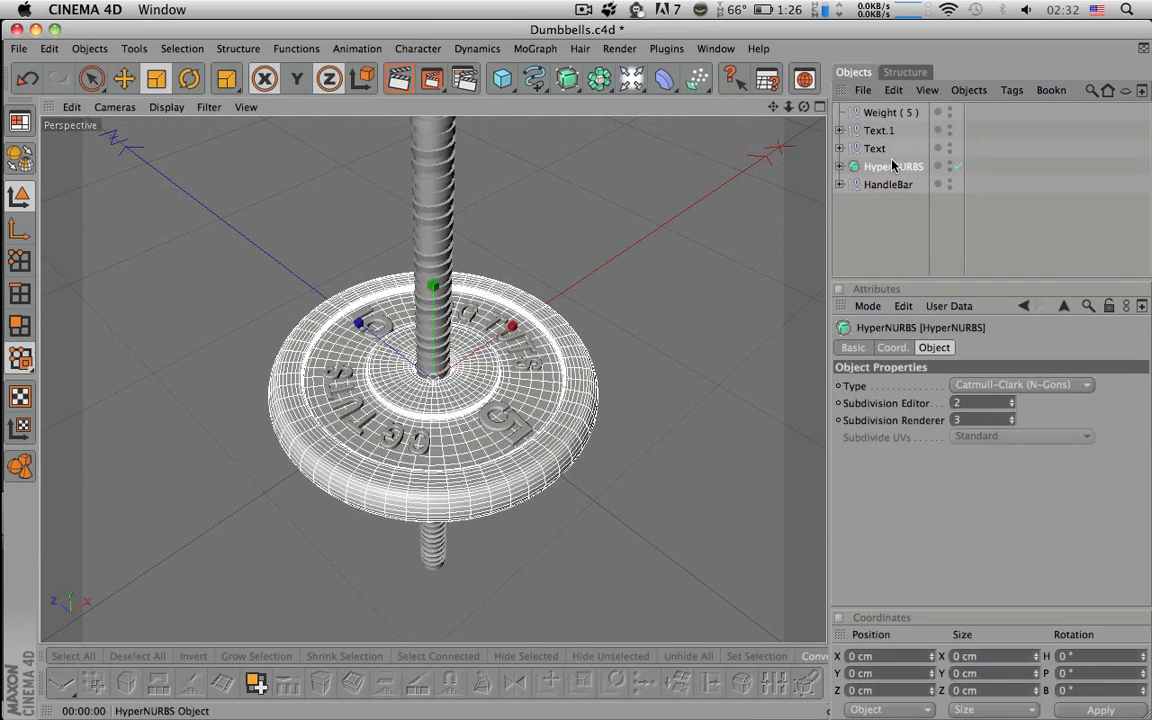
{"action": "left_click", "coordinate": [870, 135]}
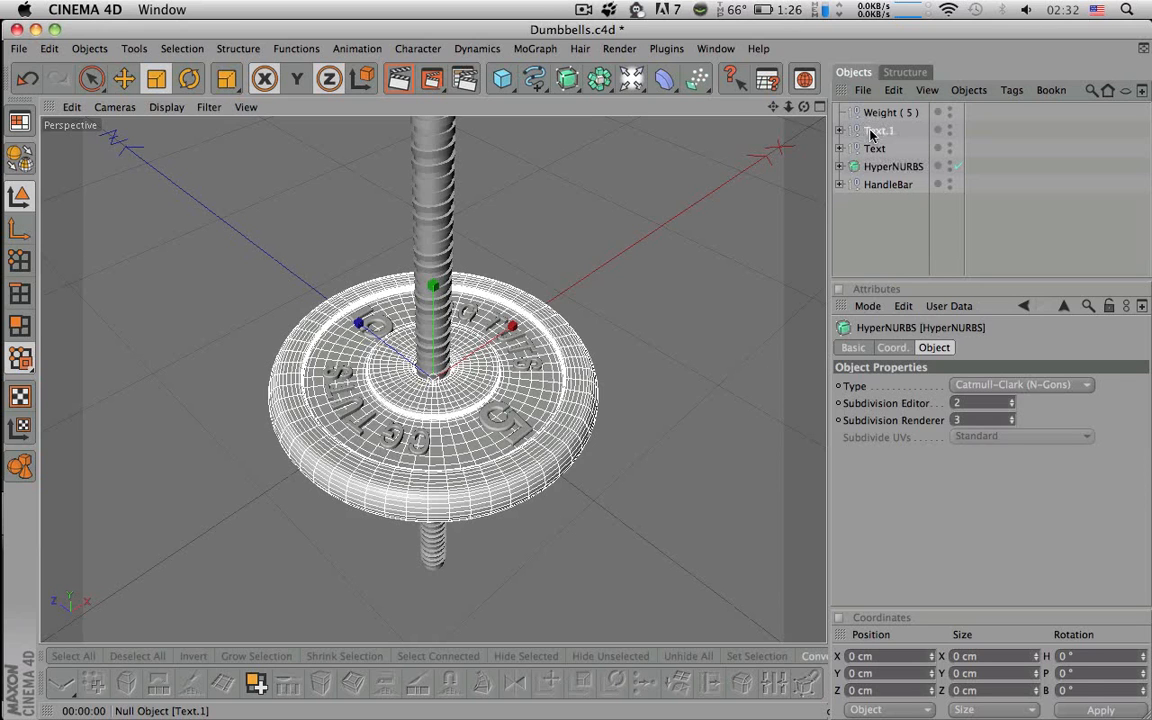
{"action": "left_click", "coordinate": [874, 168], "text": "shift"}
{"action": "left_click_drag", "start_coordinate": [870, 137], "coordinate": [868, 116]}
{"action": "left_click", "coordinate": [840, 112]}
{"action": "left_click", "coordinate": [727, 231]}
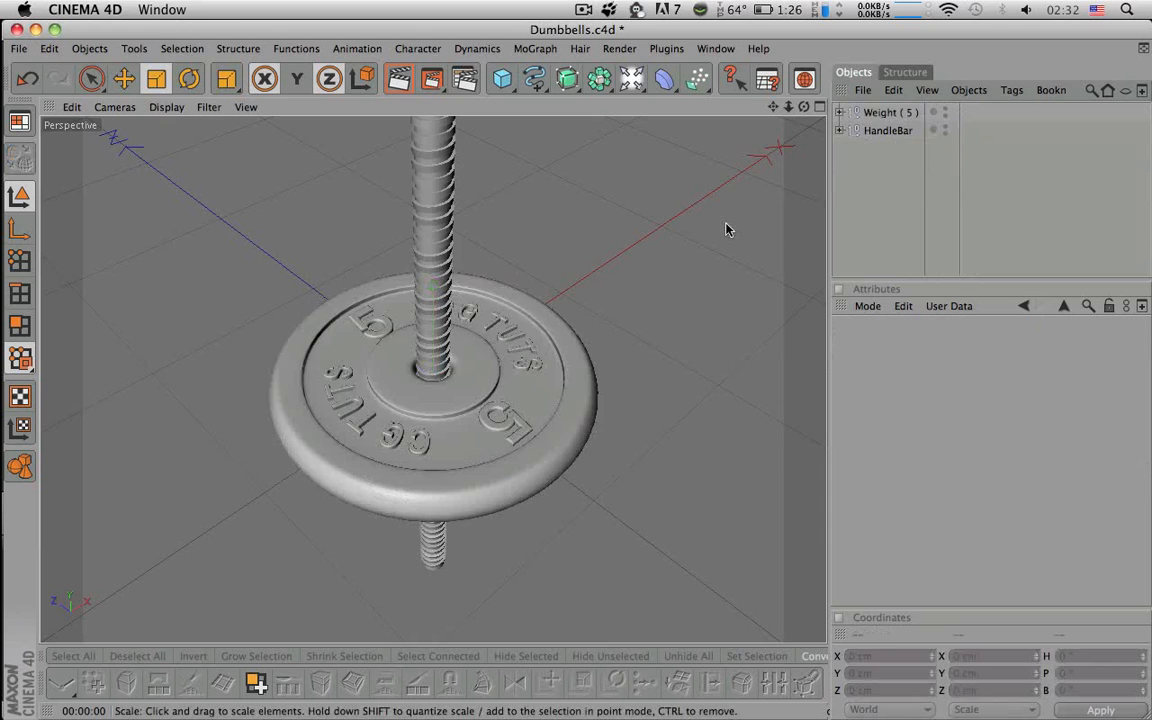
{"action": "scroll", "coordinate": [727, 231], "scroll_direction": "down", "scroll_amount": 3}
{"action": "left_click", "coordinate": [903, 114]}
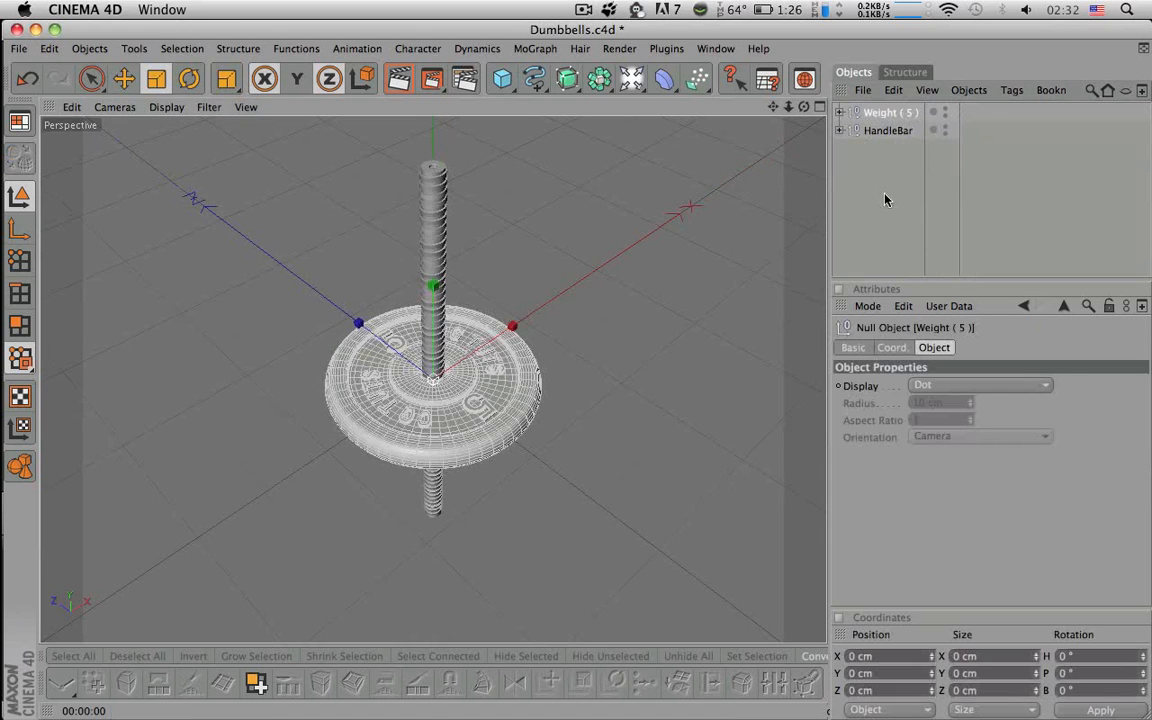
{"action": "key", "text": "space"}
{"action": "left_click_drag", "start_coordinate": [435, 295], "coordinate": [434, 228]}
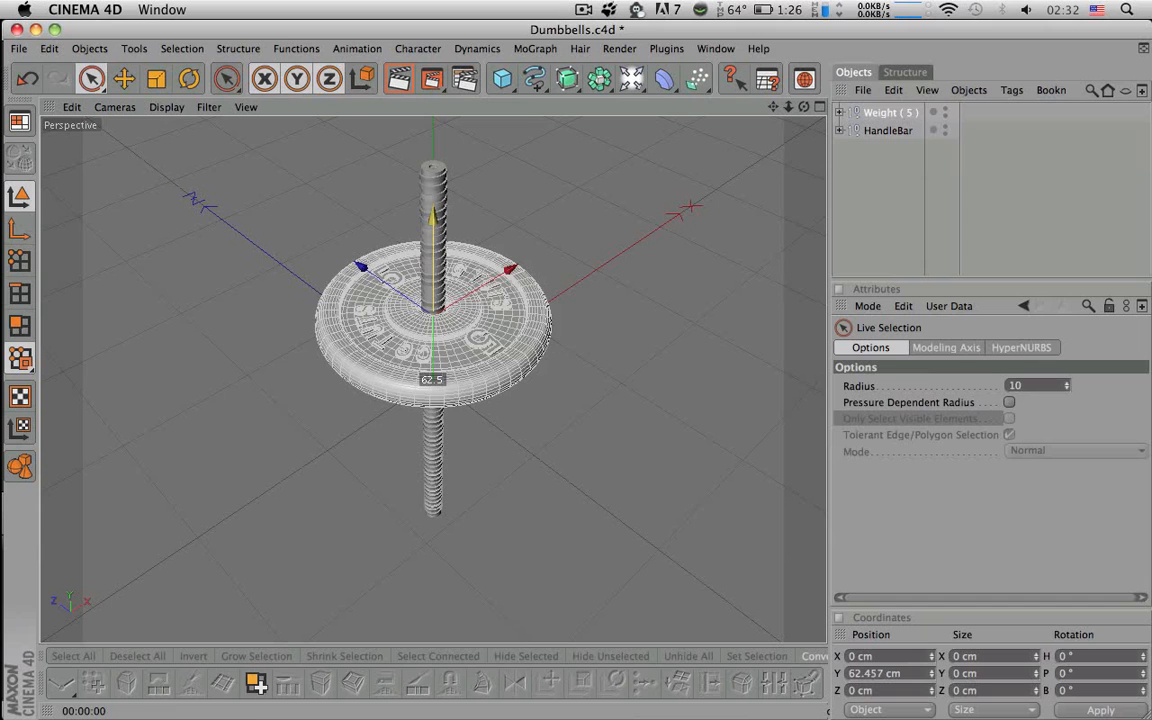
{"action": "key", "text": "super+z"}
{"action": "left_click", "coordinate": [715, 275]}
{"action": "scroll", "coordinate": [700, 278], "scroll_direction": "down", "scroll_amount": 5}
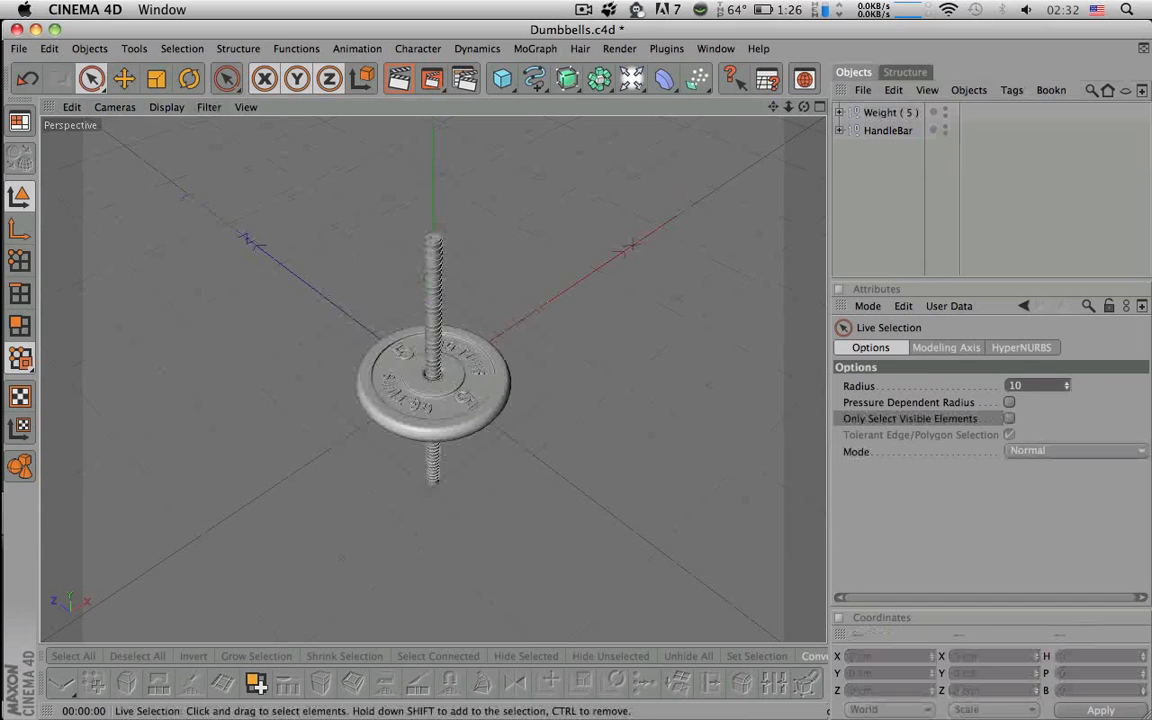
{"action": "left_click_drag", "start_coordinate": [431, 79], "coordinate": [480, 95]}
{"action": "left_click_drag", "start_coordinate": [339, 262], "coordinate": [573, 489]}
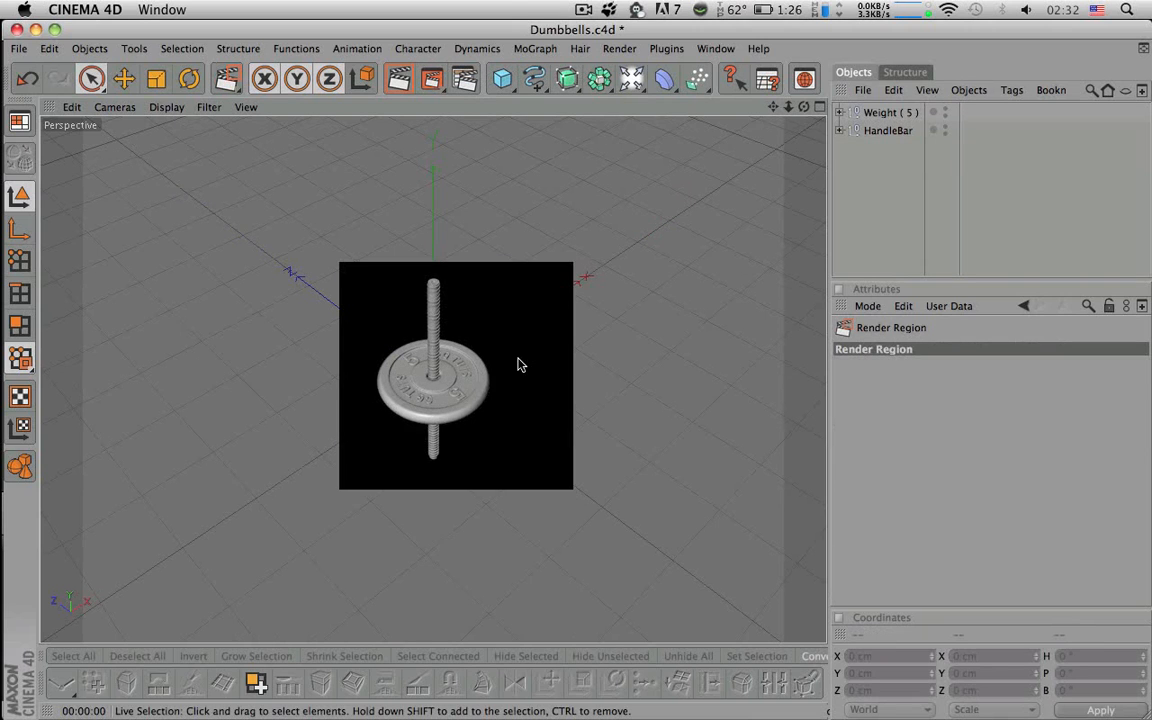
{"action": "scroll", "coordinate": [518, 360], "scroll_direction": "up", "scroll_amount": 2}
{"action": "scroll", "coordinate": [672, 333], "scroll_direction": "up", "scroll_amount": 3}
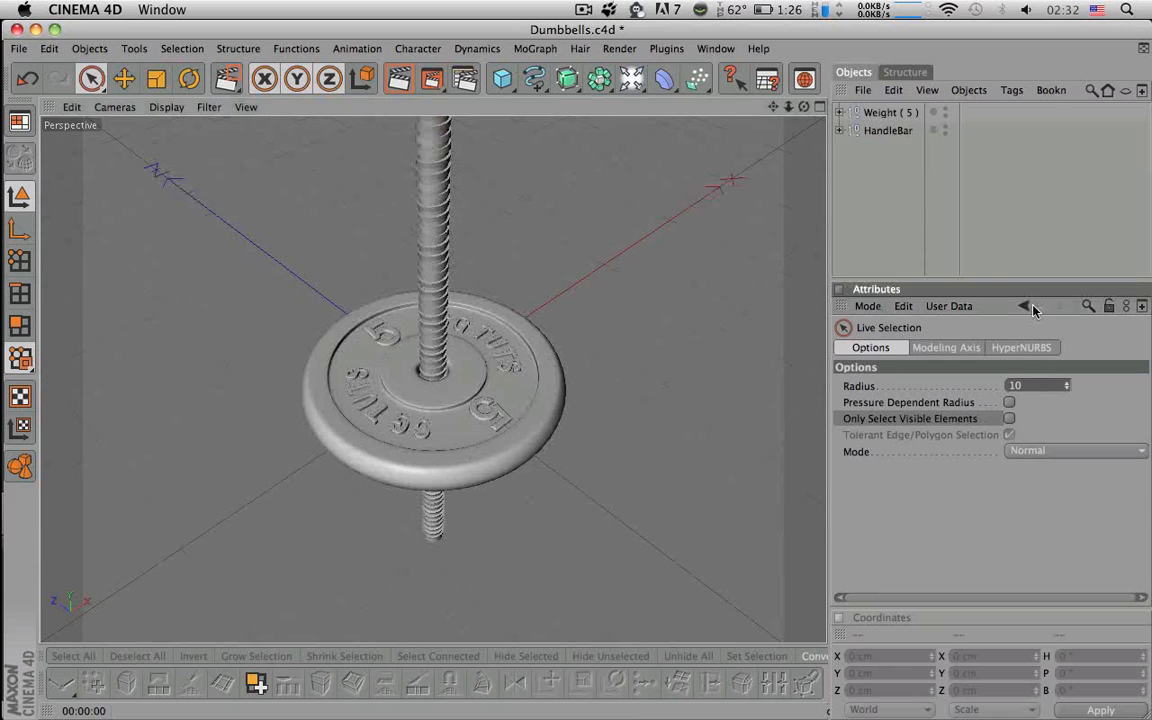
{"action": "middle_click_drag", "start_coordinate": [672, 333], "coordinate": [672, 410], "text": "alt"}
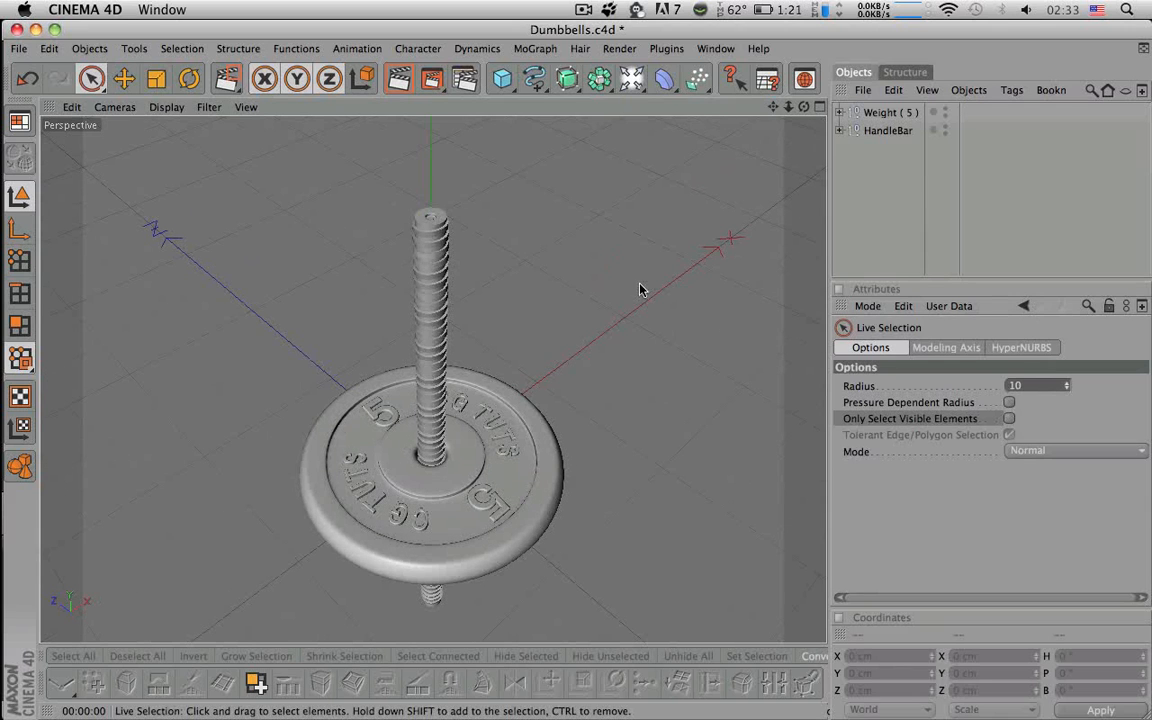
{"action": "left_click_drag", "start_coordinate": [434, 80], "coordinate": [474, 97]}
{"action": "left_click_drag", "start_coordinate": [193, 192], "coordinate": [640, 643]}
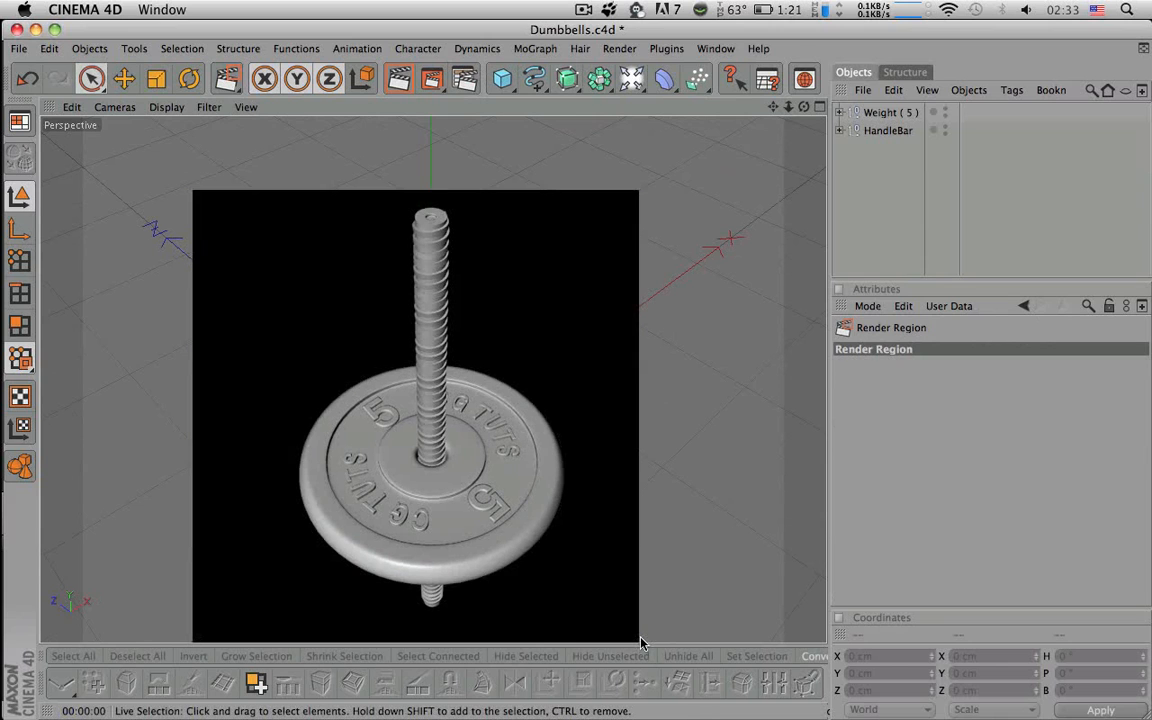
{"action": "left_click", "coordinate": [867, 220]}
{"action": "left_click_drag", "start_coordinate": [612, 411], "coordinate": [652, 215], "text": "alt"}
{"action": "middle_click_drag", "start_coordinate": [612, 411], "coordinate": [589, 398], "text": "alt"}
{"action": "key", "text": "super+r"}
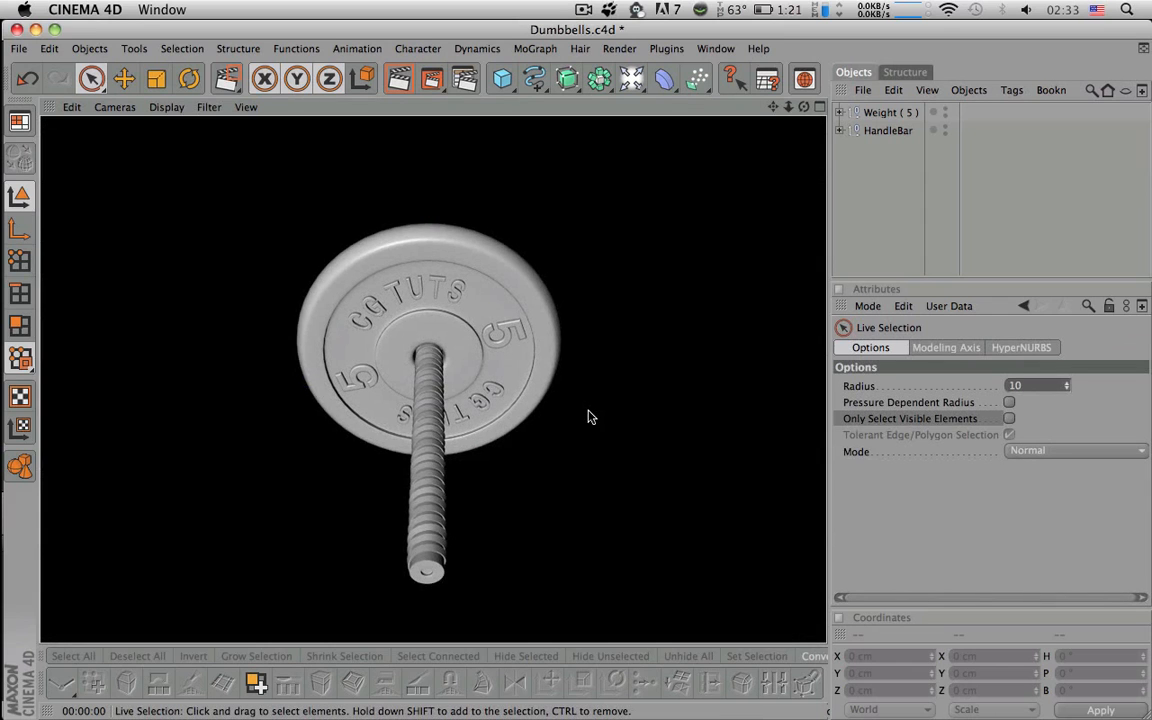
{"action": "left_click_drag", "start_coordinate": [589, 417], "coordinate": [596, 323], "text": "alt"}
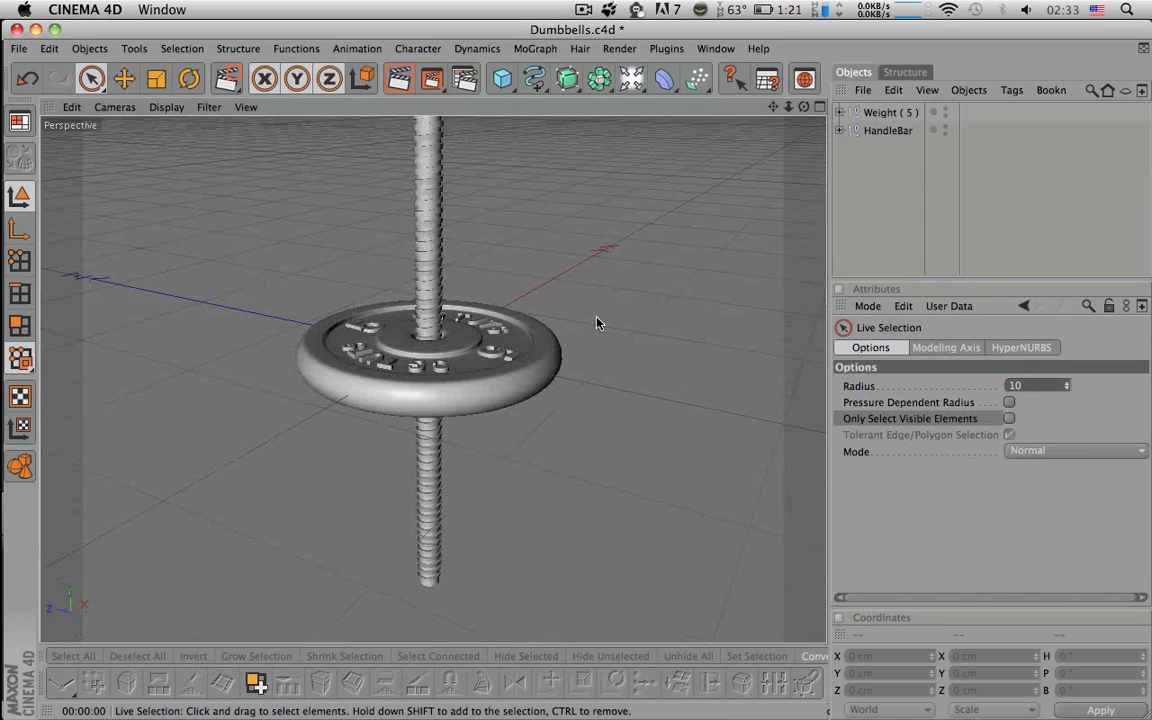
{"action": "scroll", "coordinate": [607, 330], "scroll_direction": "down", "scroll_amount": 2}
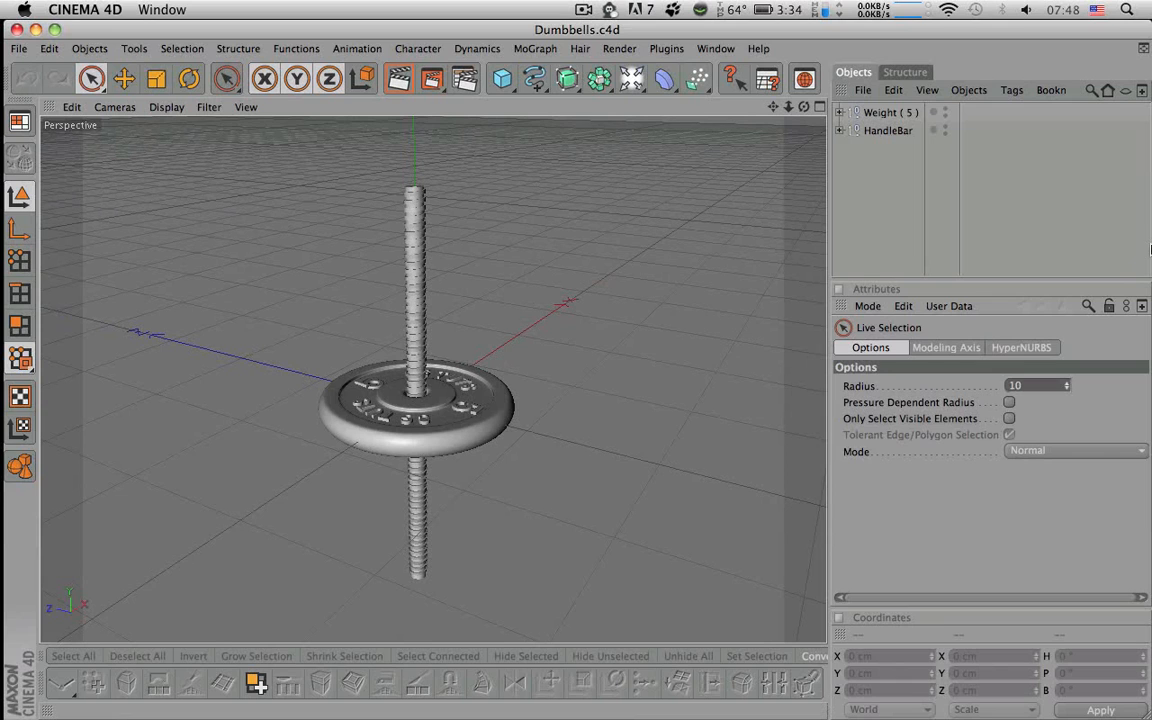
- Duplicate the Weight ( 5 ) group and rename the copy Weight ( 2.5 )
{"action": "left_click", "coordinate": [876, 114]}
{"action": "key", "text": "super+v"}
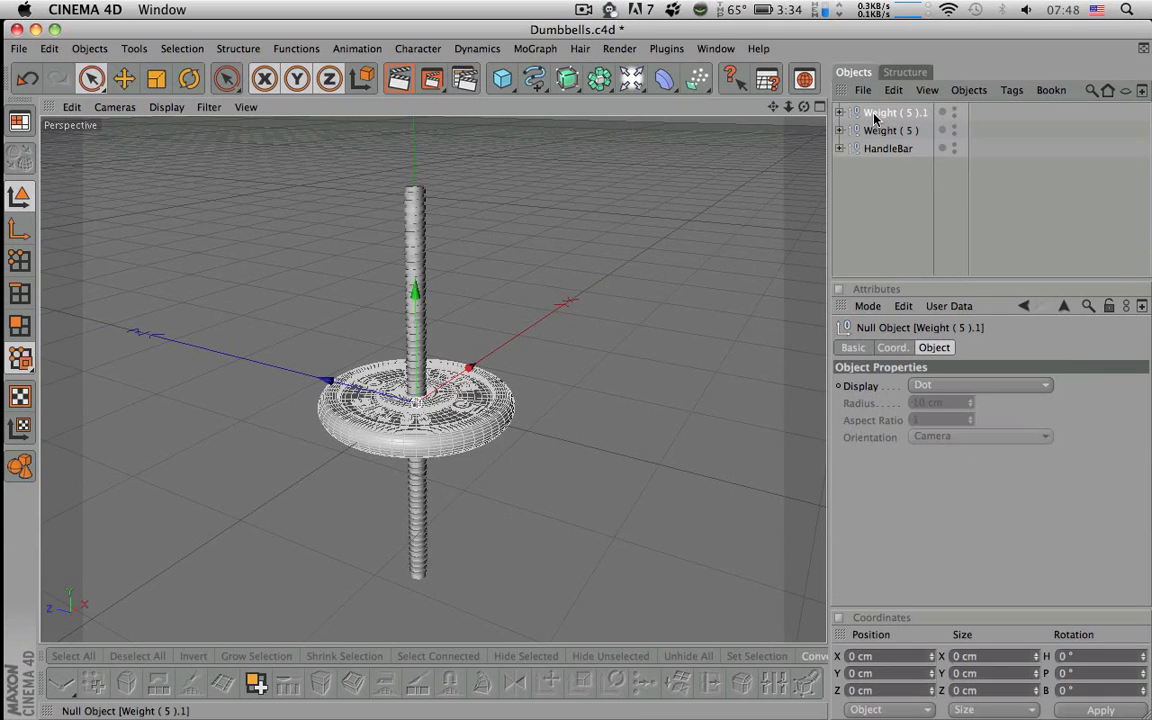
{"action": "double_click", "coordinate": [904, 117]}
{"action": "key", "text": "BackSpace"}
{"action": "key", "text": "BackSpace"}
{"action": "key", "text": "Left"}
{"action": "key", "text": "Left"}
{"action": "key", "text": "Left"}
{"action": "type", "text": "2."}
{"action": "key", "text": "Return"}
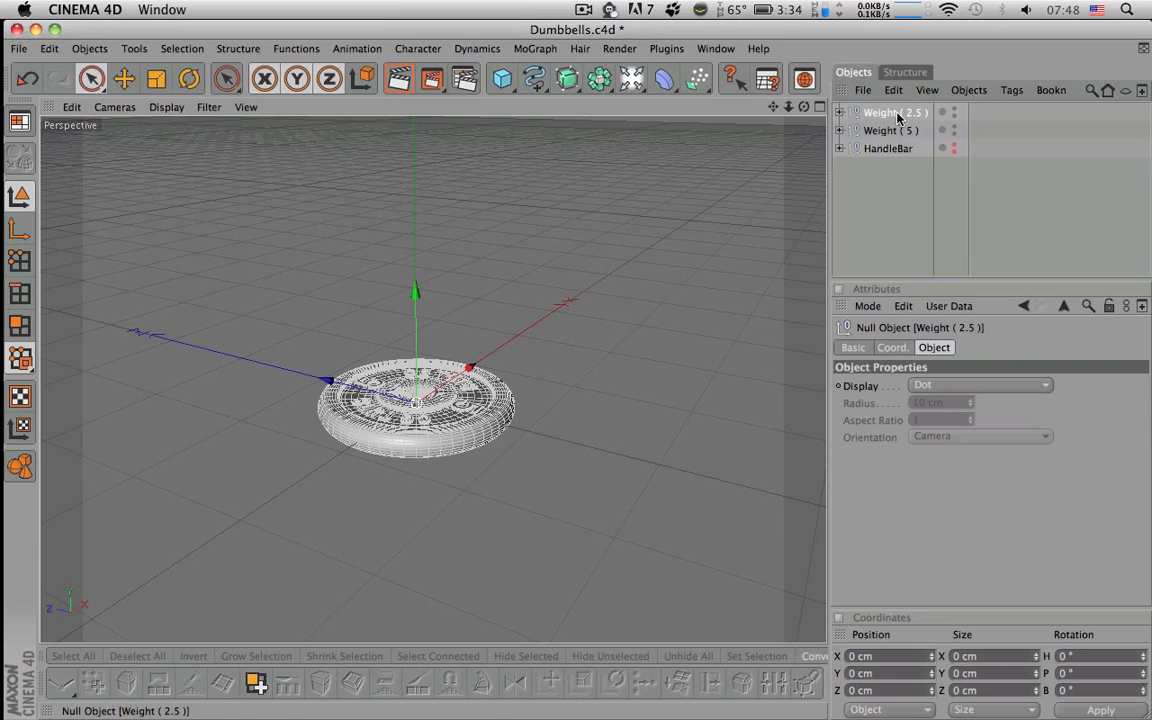
- Raise the Weight ( 2.5 ) copy up the Y axis above the original plate
{"action": "left_click_drag", "start_coordinate": [560, 330], "coordinate": [562, 435], "text": "alt"}
{"action": "right_click_drag", "start_coordinate": [480, 425], "coordinate": [600, 425], "text": "alt"}
{"action": "middle_click_drag", "start_coordinate": [410, 425], "coordinate": [410, 313], "text": "alt"}
{"action": "right_click_drag", "start_coordinate": [402, 313], "coordinate": [560, 300], "text": "alt"}
{"action": "left_click_drag", "start_coordinate": [750, 150], "coordinate": [758, 221], "text": "alt"}
{"action": "left_click_drag", "start_coordinate": [385, 302], "coordinate": [383, 259]}
{"action": "left_click_drag", "start_coordinate": [667, 250], "coordinate": [668, 198], "text": "alt"}
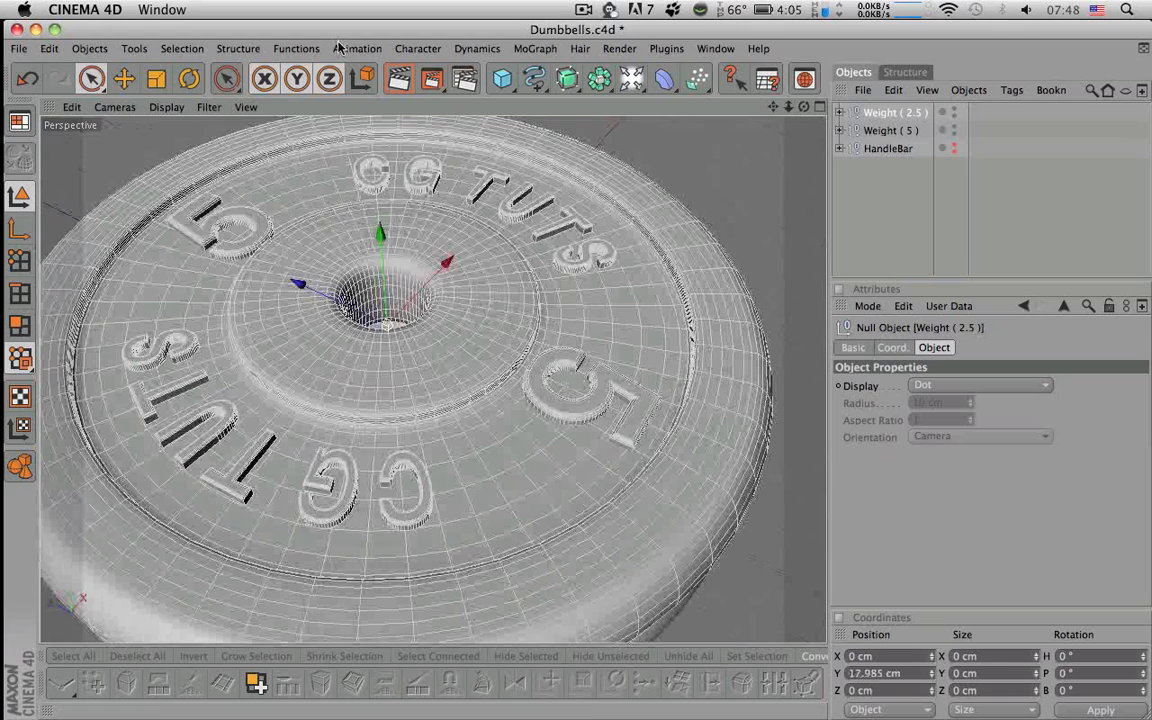
- Shrink the upper plate uniformly with the Scale tool in Model mode
{"action": "left_click", "coordinate": [157, 82]}
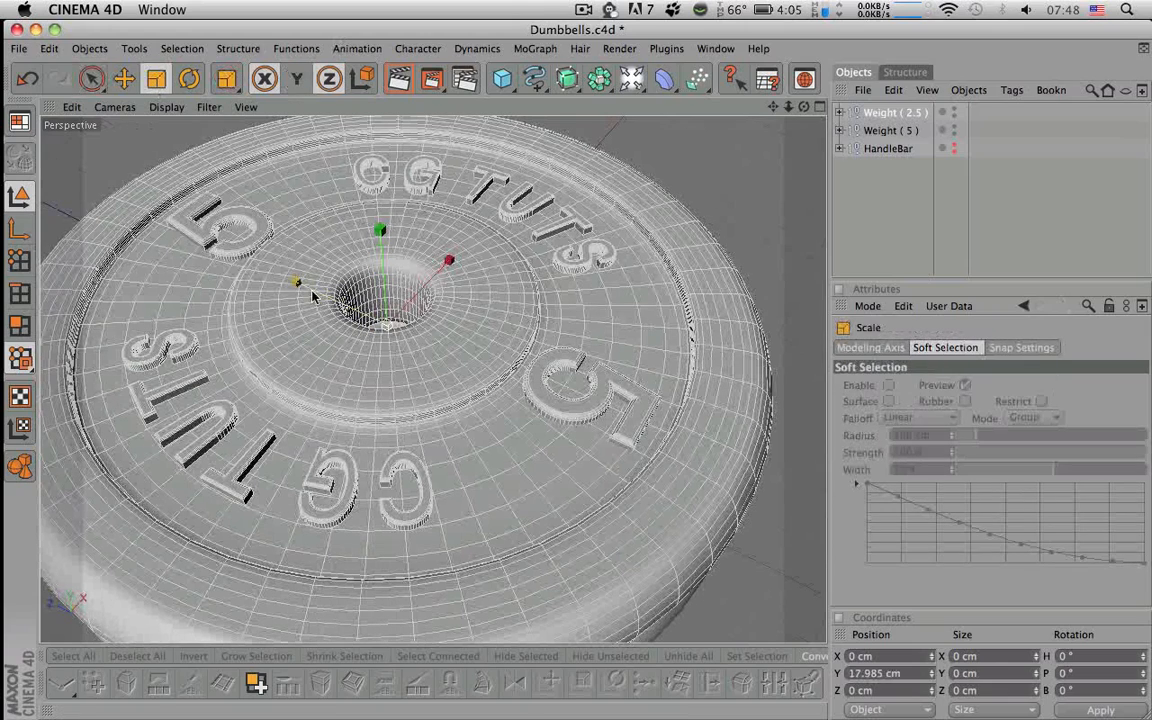
{"action": "left_click", "coordinate": [20, 196]}
{"action": "left_click_drag", "start_coordinate": [349, 298], "coordinate": [248, 300], "text": "alt"}
{"action": "left_click_drag", "start_coordinate": [424, 321], "coordinate": [385, 232], "text": "alt"}
{"action": "key", "text": "space"}
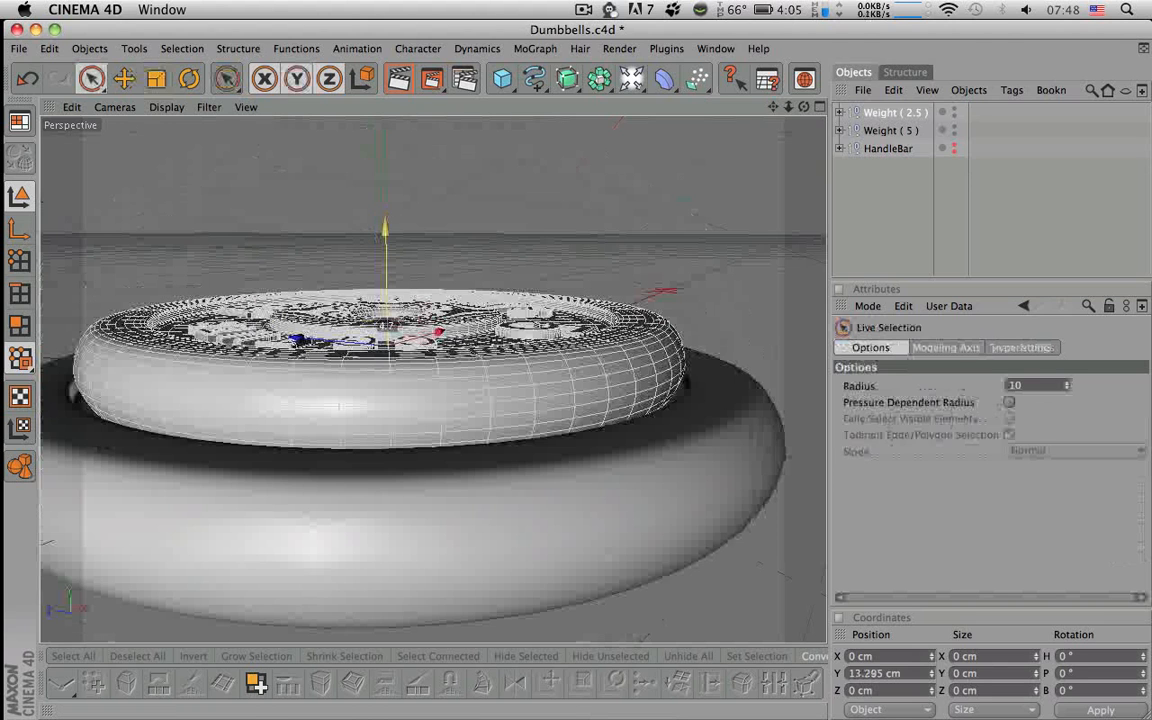
{"action": "key", "text": "space"}
{"action": "mouse_move", "coordinate": [403, 344]}
{"action": "left_mouse_down"}
{"action": "mouse_move", "coordinate": [432, 344]}
{"action": "mouse_move", "coordinate": [410, 340]}
{"action": "left_mouse_up"}
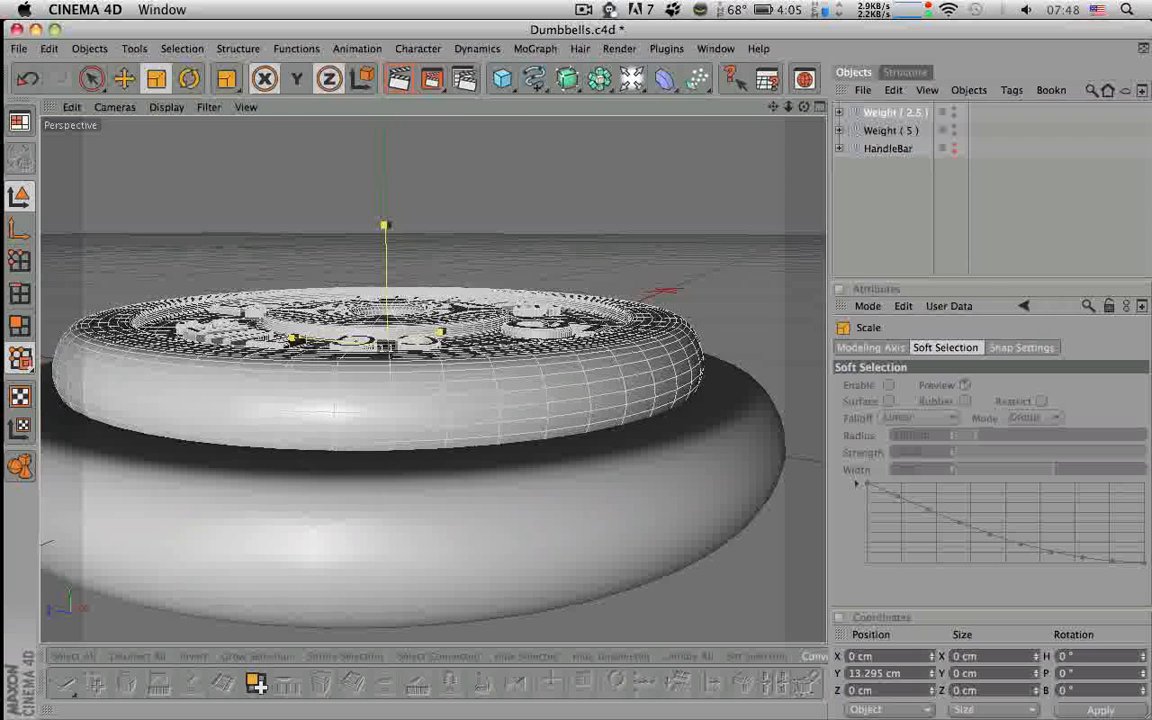
{"action": "left_click_drag", "start_coordinate": [393, 290], "coordinate": [391, 338], "text": "alt"}
- Try making the plate thinner along its height, then undo the thickness change
{"action": "mouse_move", "coordinate": [385, 229]}
{"action": "left_mouse_down"}
{"action": "mouse_move", "coordinate": [395, 184]}
{"action": "mouse_move", "coordinate": [387, 242]}
{"action": "left_mouse_up"}
{"action": "key", "text": "super+z"}
{"action": "key", "text": "space"}
{"action": "mouse_move", "coordinate": [387, 333]}
{"action": "left_mouse_down", "text": "alt"}
{"action": "mouse_move", "coordinate": [388, 343]}
{"action": "mouse_move", "coordinate": [390, 328]}
{"action": "left_mouse_up", "text": "alt"}
{"action": "key", "text": "space"}
{"action": "left_click_drag", "start_coordinate": [385, 229], "coordinate": [420, 209]}
{"action": "key", "text": "super+z"}
{"action": "key", "text": "space"}
- Reorient the view to check the stacked plates and deselect Weight ( 2.5 )
{"action": "middle_click_drag", "start_coordinate": [422, 206], "coordinate": [422, 280], "text": "alt"}
{"action": "scroll", "coordinate": [422, 280], "scroll_direction": "down", "scroll_amount": 5}
{"action": "scroll", "coordinate": [422, 280], "scroll_direction": "up", "scroll_amount": 5}
{"action": "left_click_drag", "start_coordinate": [424, 211], "coordinate": [446, 200], "text": "alt"}
{"action": "left_click_drag", "start_coordinate": [706, 262], "coordinate": [693, 226], "text": "alt"}
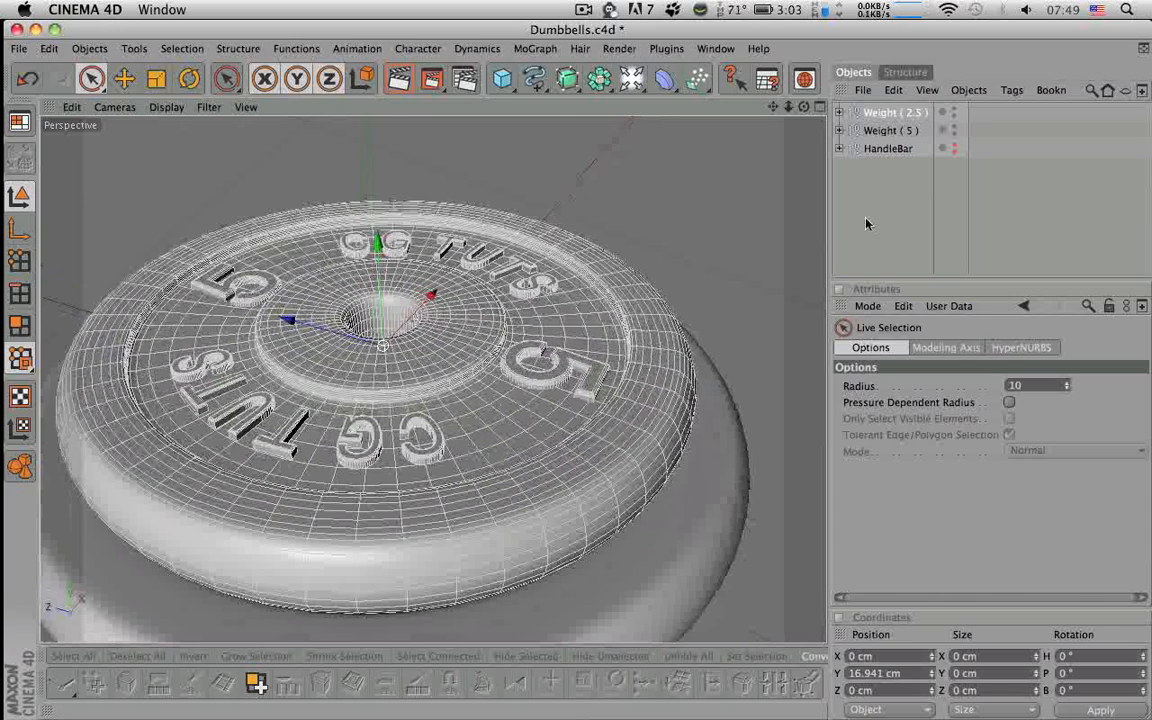
{"action": "left_click", "coordinate": [867, 221]}
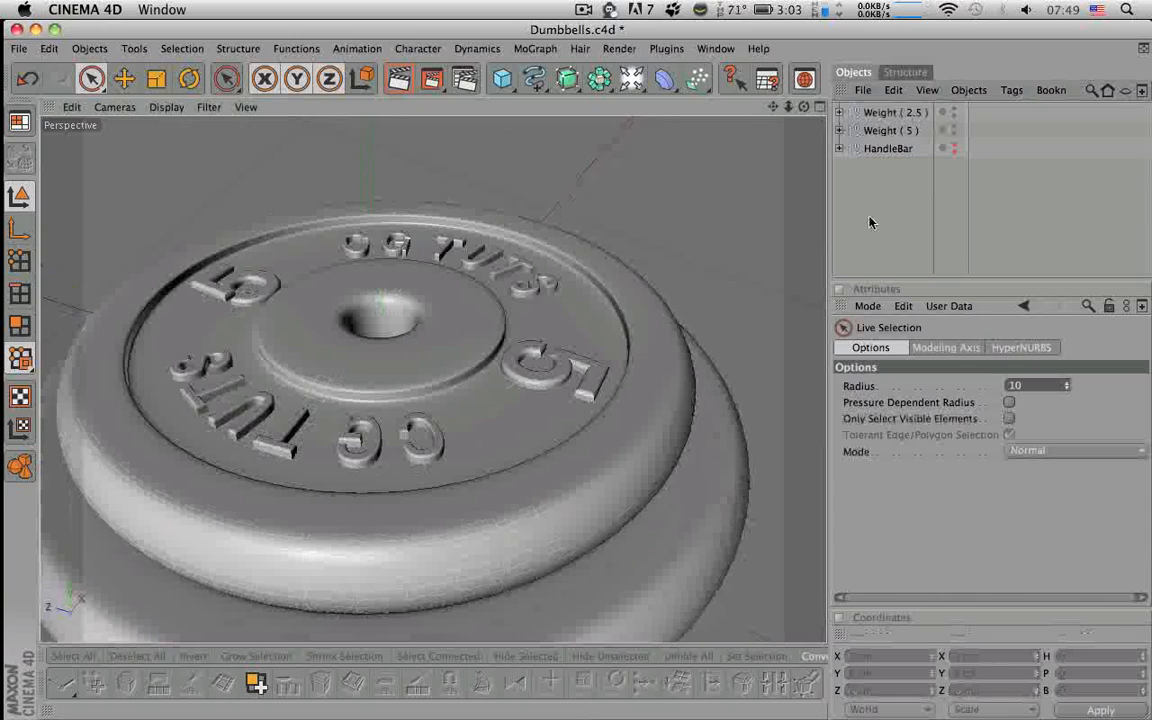
- In the maximised Top view, select the Weight ( 2.5 ) Tube in Points mode with HyperNURBS off
{"action": "left_click", "coordinate": [818, 107]}
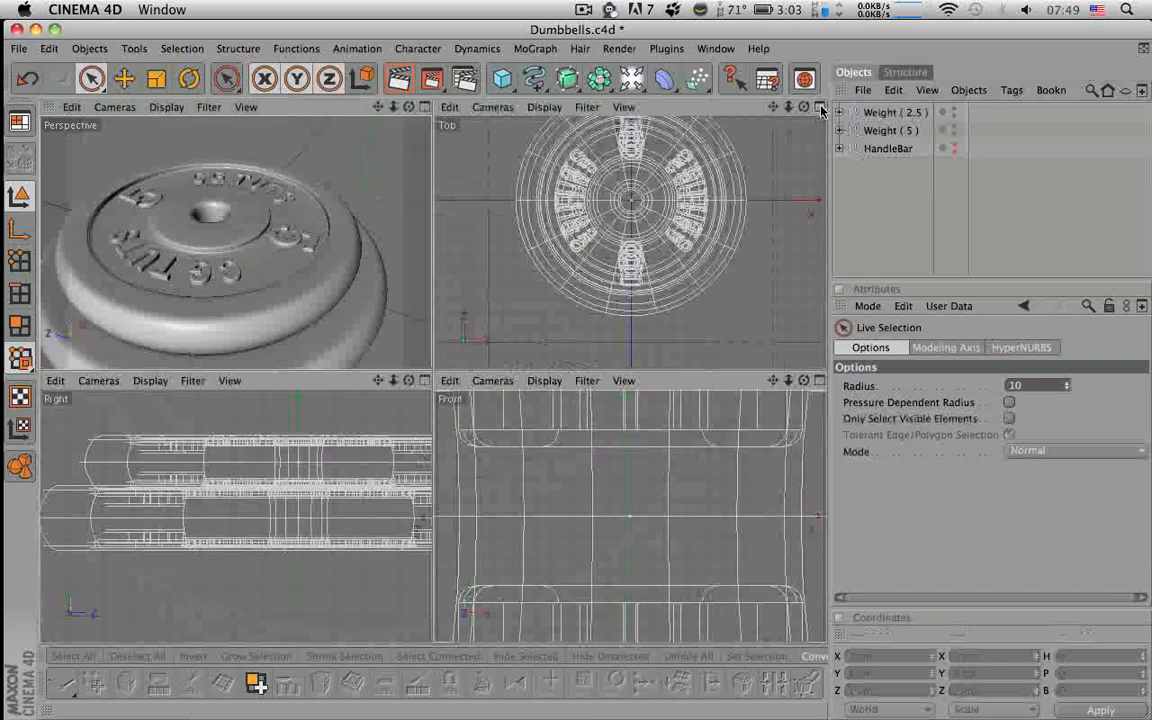
{"action": "left_click", "coordinate": [818, 107]}
{"action": "left_click", "coordinate": [840, 112]}
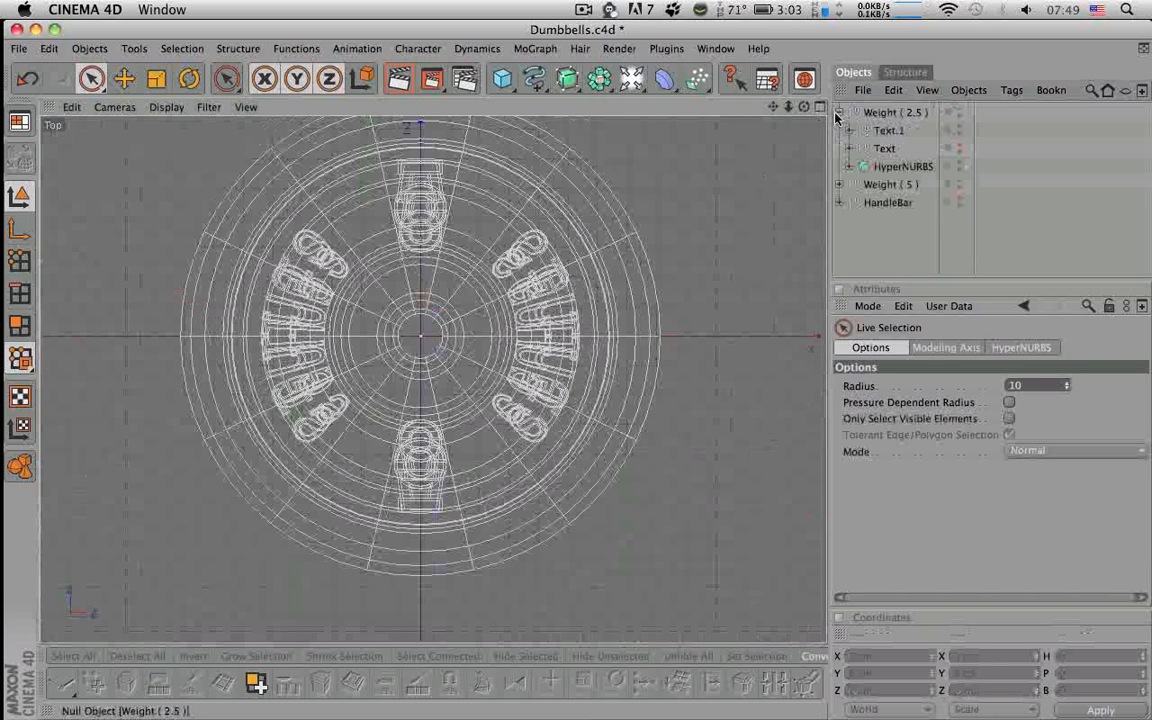
{"action": "left_click", "coordinate": [850, 167]}
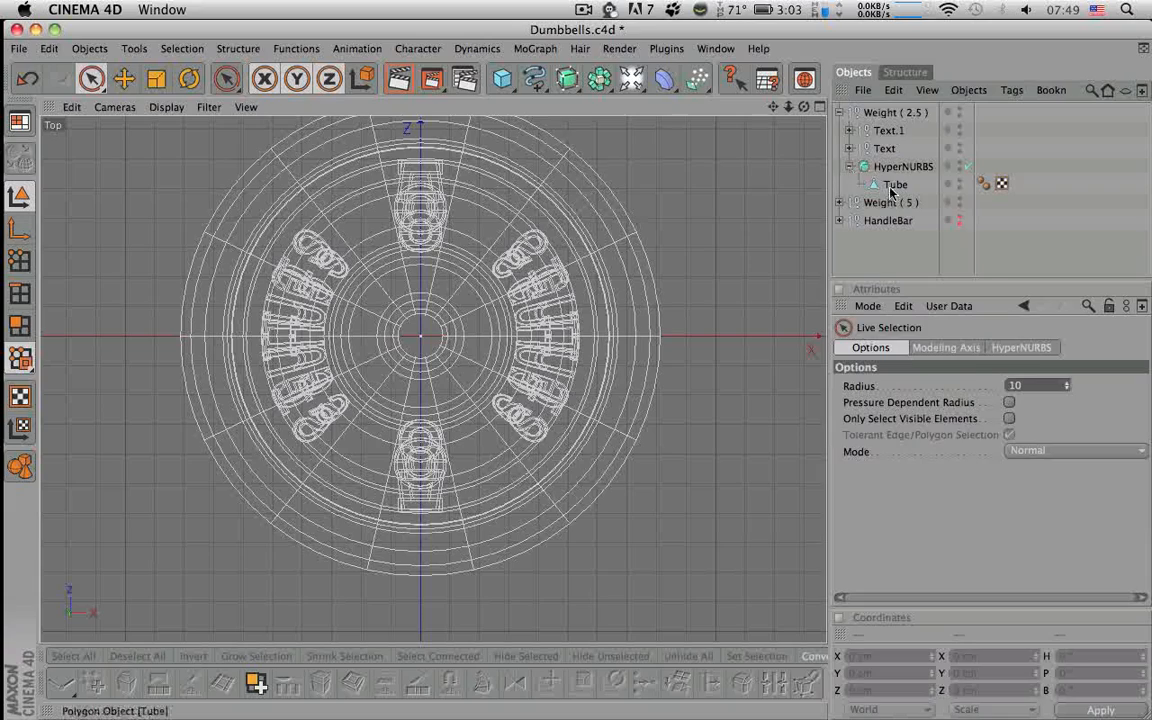
{"action": "left_click", "coordinate": [893, 185]}
{"action": "right_click_drag", "start_coordinate": [598, 235], "coordinate": [668, 235], "text": "alt"}
{"action": "middle_click_drag", "start_coordinate": [606, 165], "coordinate": [598, 235], "text": "alt"}
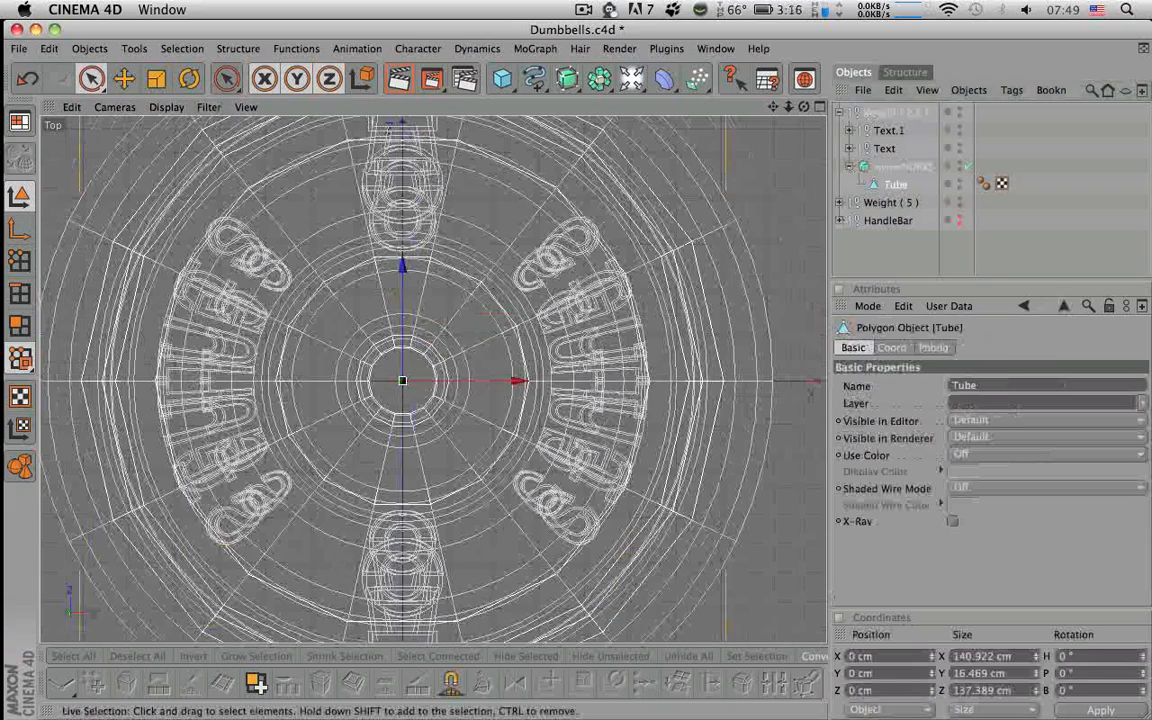
{"action": "left_click", "coordinate": [18, 262]}
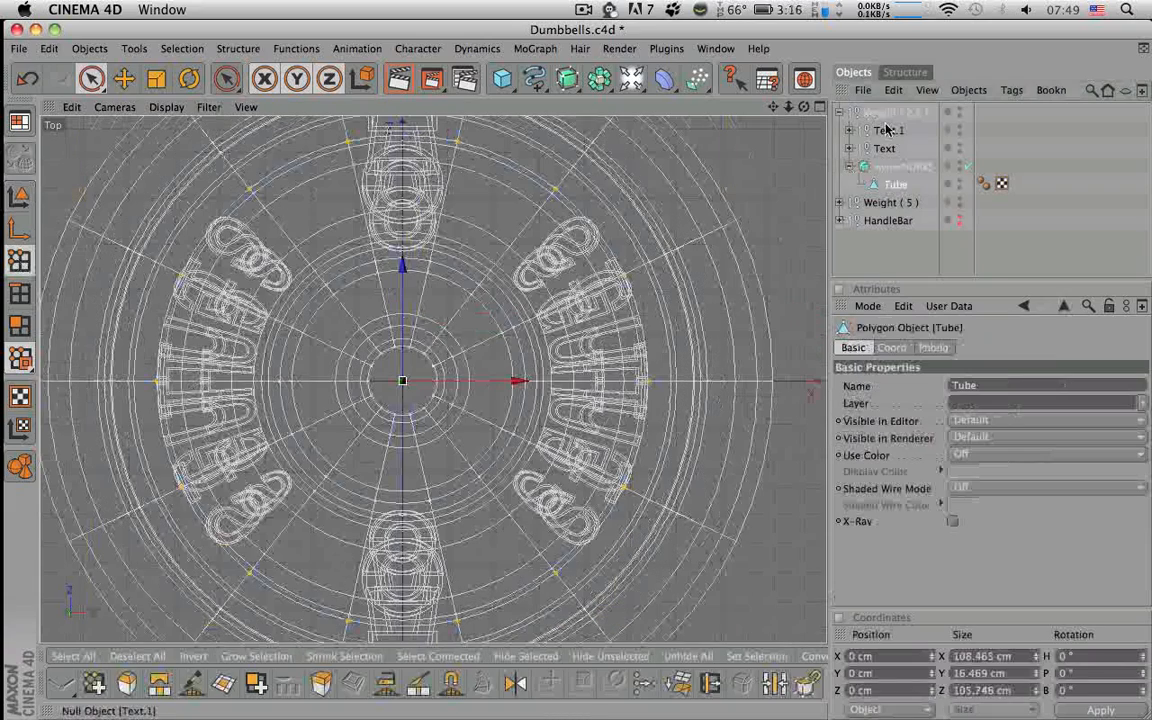
{"action": "left_click", "coordinate": [966, 168]}
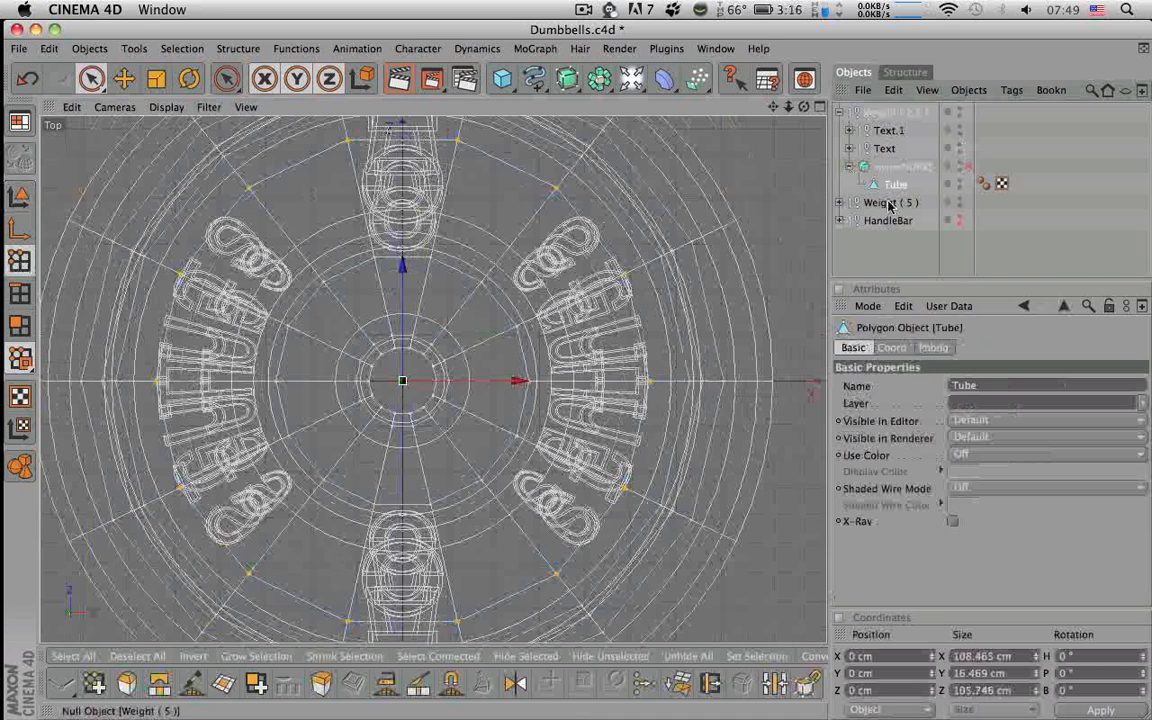
- Box-select the inner-ring points, hidden ones included, and scale them to 25.455 × 20.574 × 24.817 cm
{"action": "left_click_drag", "start_coordinate": [90, 78], "coordinate": [150, 97]}
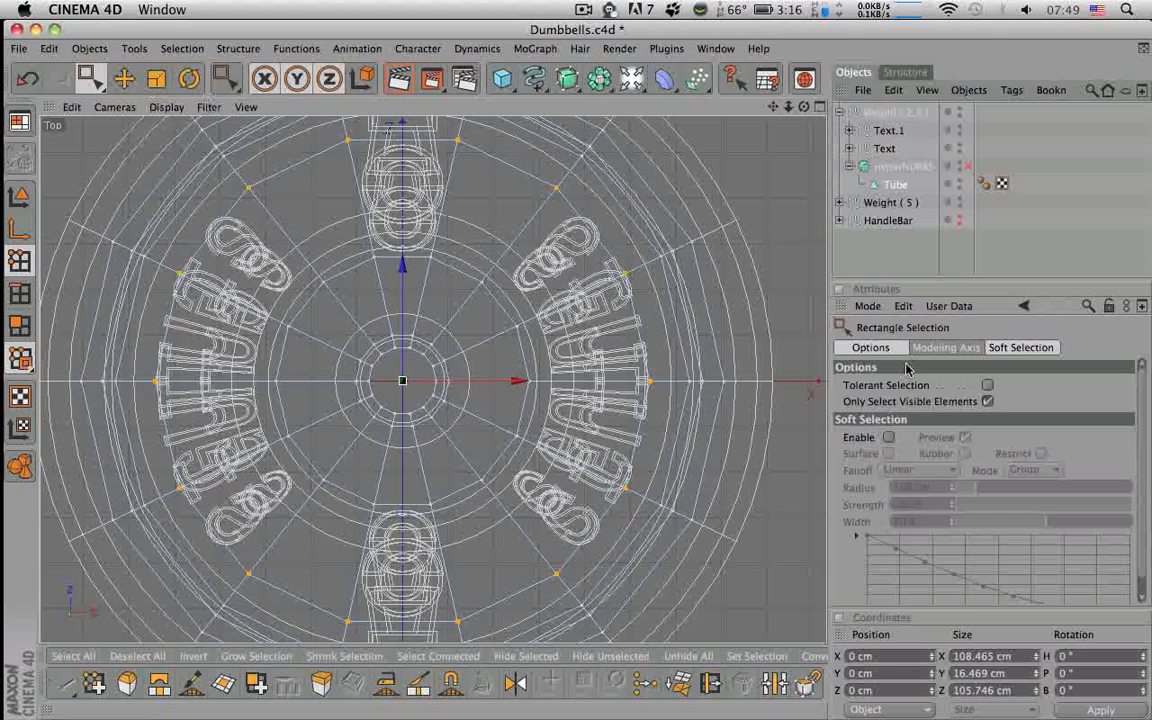
{"action": "left_click", "coordinate": [986, 401]}
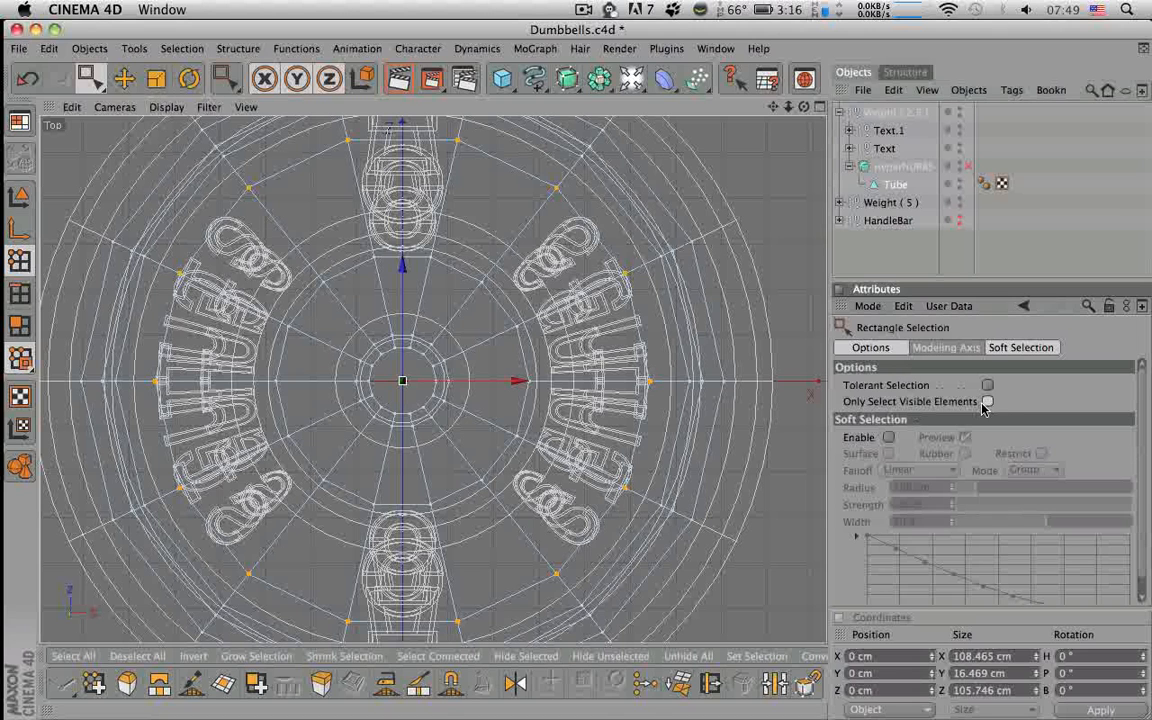
{"action": "left_click_drag", "start_coordinate": [327, 300], "coordinate": [479, 454]}
{"action": "scroll", "coordinate": [479, 454], "scroll_direction": "up", "scroll_amount": 5}
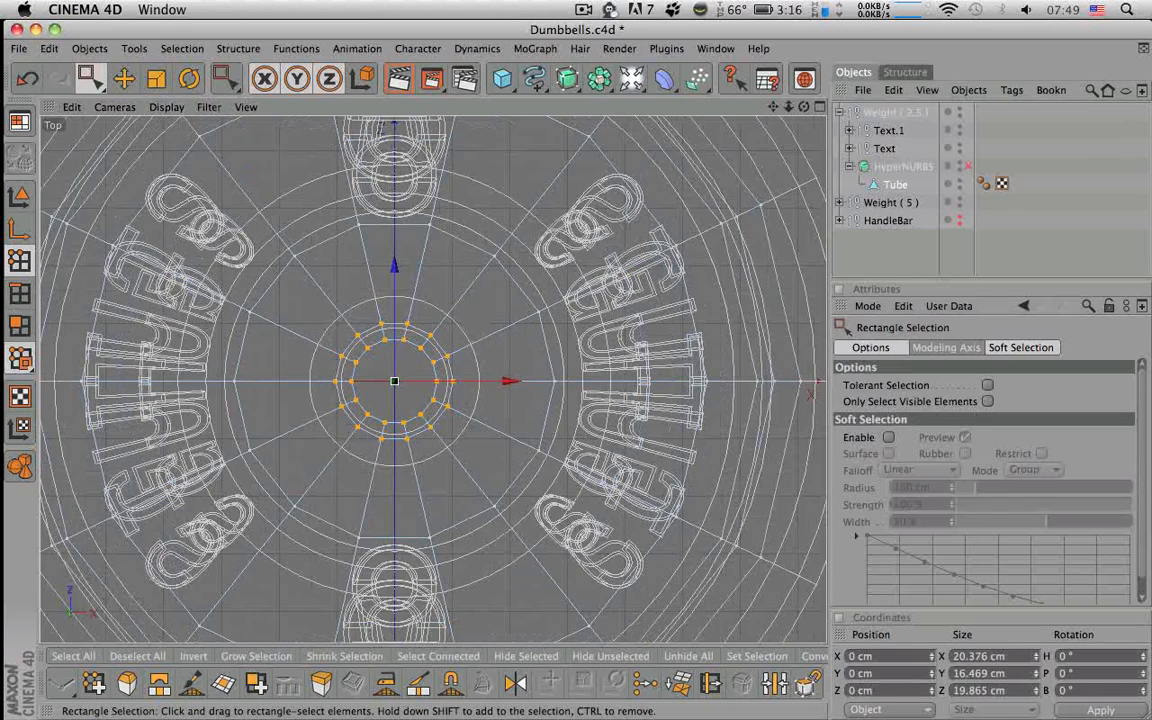
{"action": "left_click", "coordinate": [157, 80]}
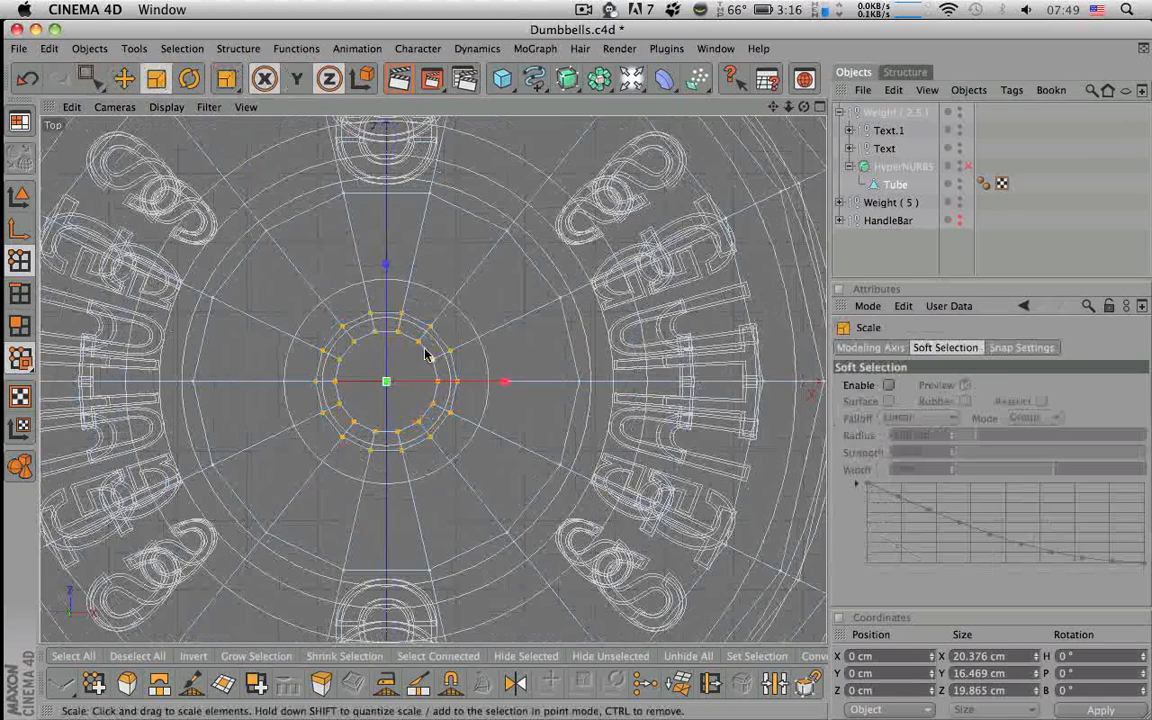
{"action": "left_click_drag", "start_coordinate": [386, 381], "coordinate": [413, 381]}
{"action": "scroll", "coordinate": [386, 381], "scroll_direction": "up", "scroll_amount": 4}
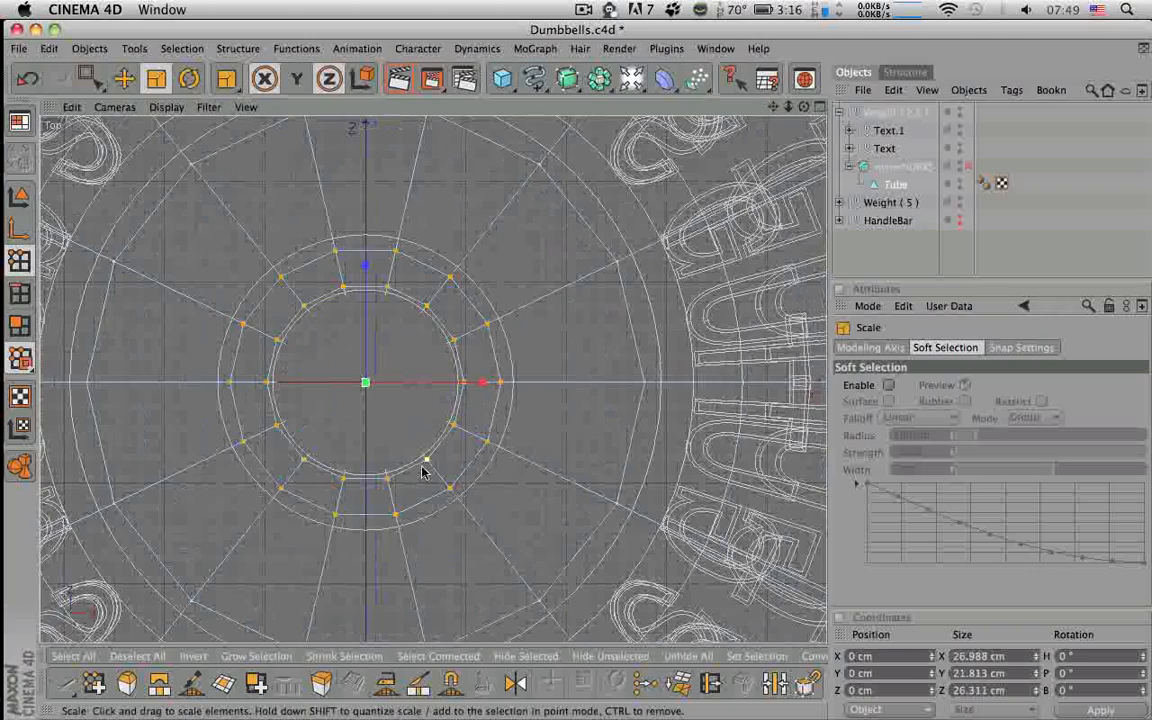
{"action": "left_click_drag", "start_coordinate": [365, 380], "coordinate": [366, 384]}
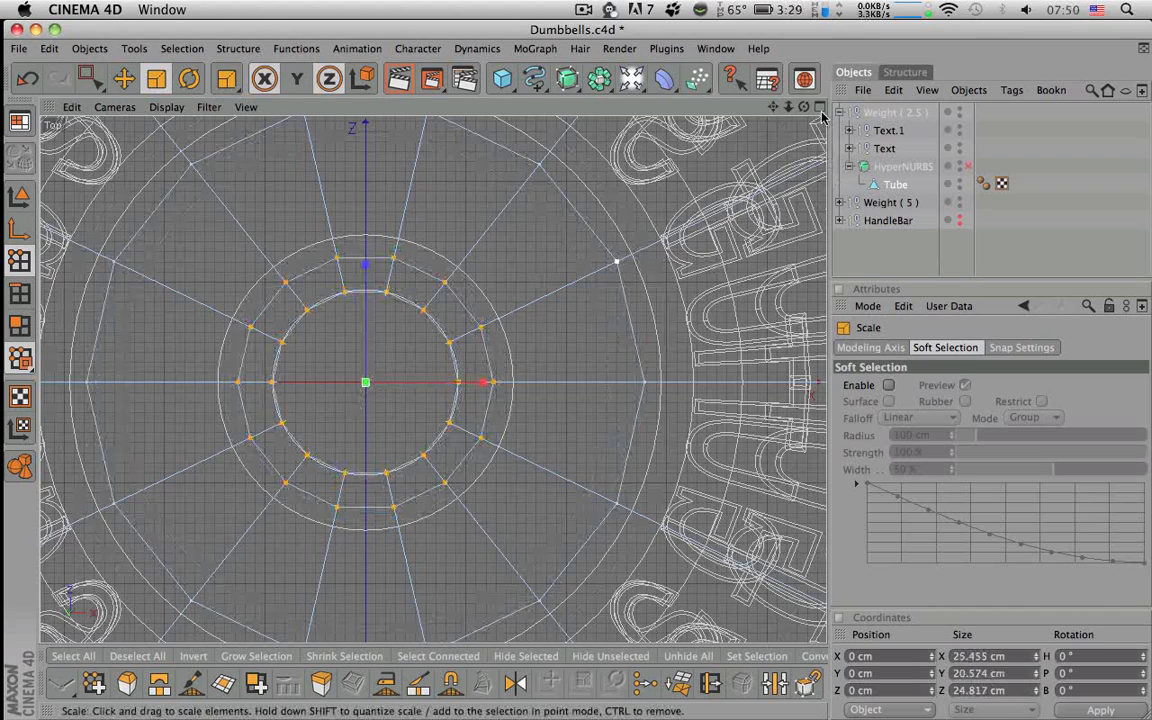
{"action": "middle_click", "coordinate": [379, 440]}
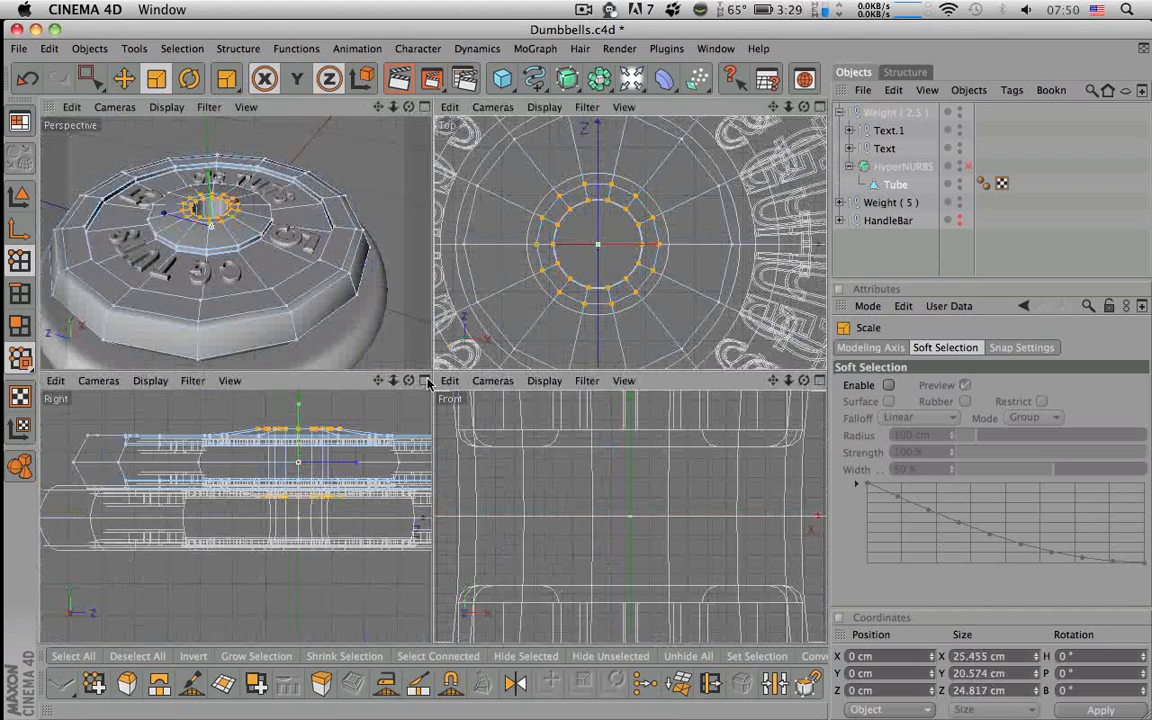
- In the maximised side view, scale the inner-ring points down on Y to flatten the ring
{"action": "middle_click", "coordinate": [345, 400]}
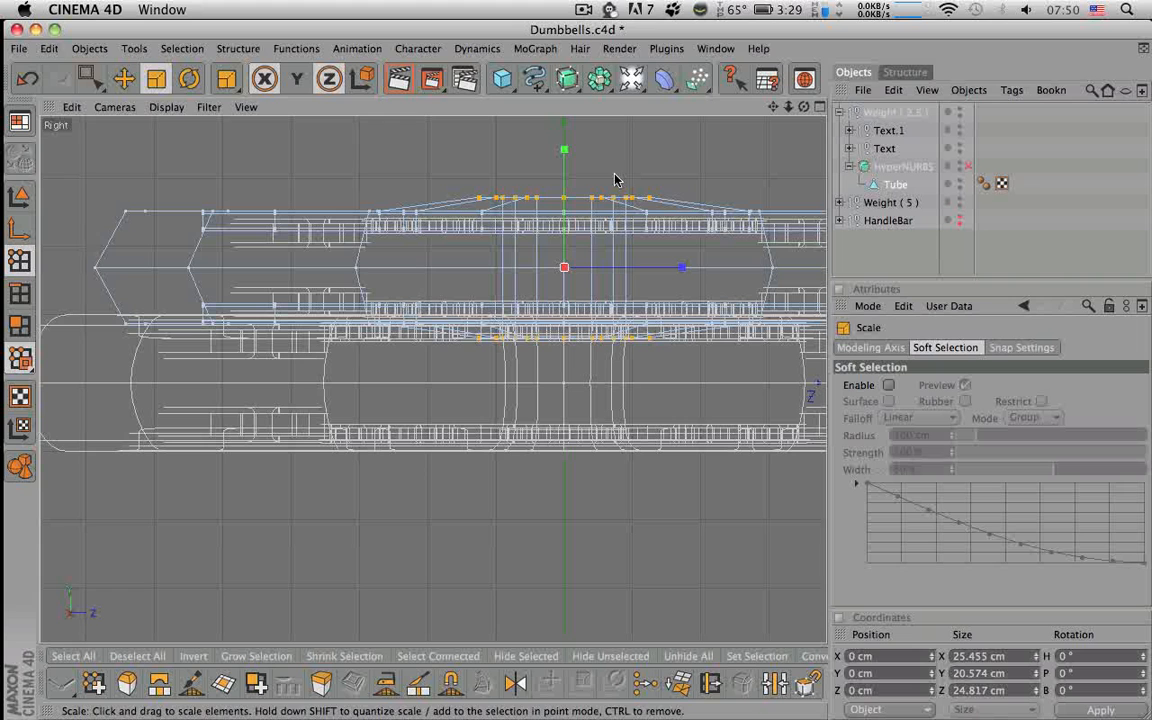
{"action": "left_click_drag", "start_coordinate": [565, 150], "coordinate": [590, 200]}
{"action": "scroll", "coordinate": [590, 200], "scroll_direction": "up", "scroll_amount": 3}
{"action": "scroll", "coordinate": [590, 200], "scroll_direction": "down", "scroll_amount": 4}
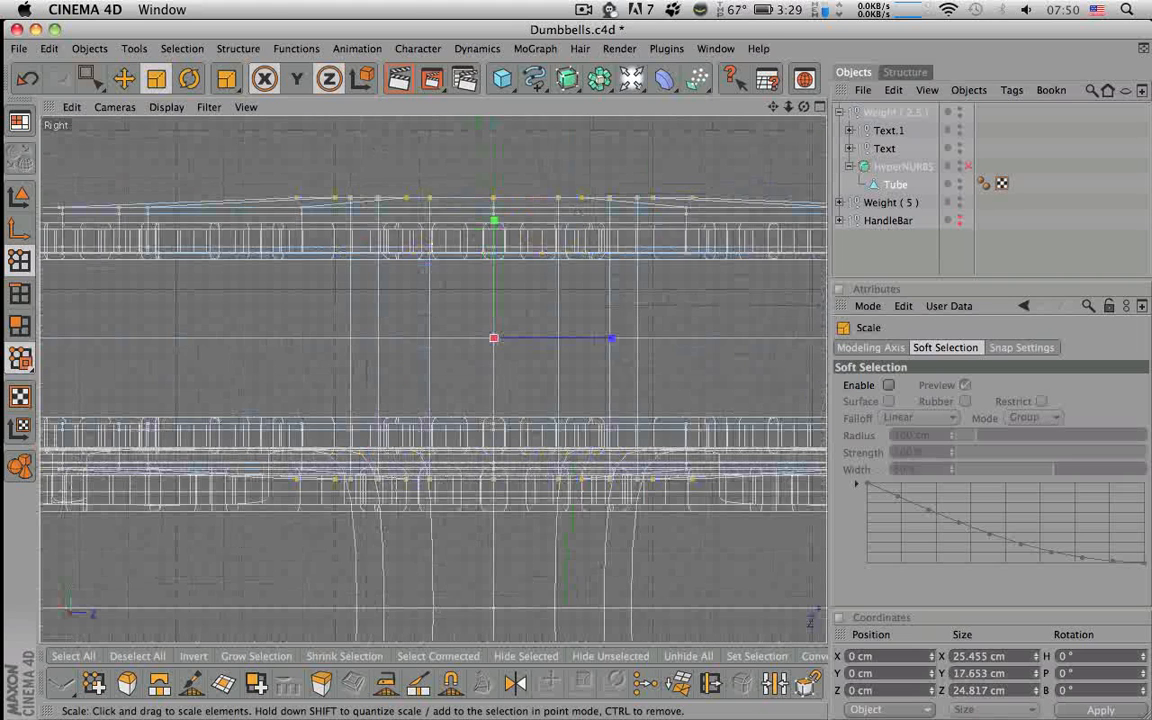
{"action": "left_click_drag", "start_coordinate": [500, 226], "coordinate": [496, 219]}
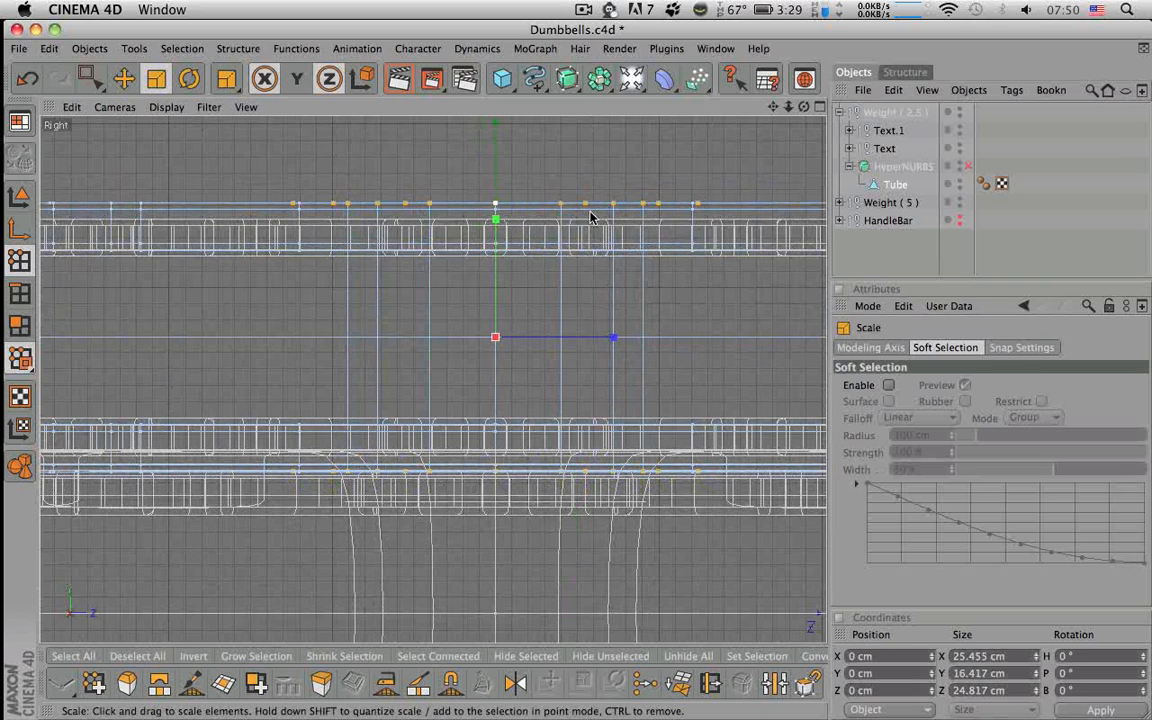
{"action": "scroll", "coordinate": [591, 219], "scroll_direction": "up", "scroll_amount": 2}
- In full-size Perspective, re-enable HyperNURBS and select the Weight ( 2.5 ) plate
{"action": "left_click", "coordinate": [821, 107]}
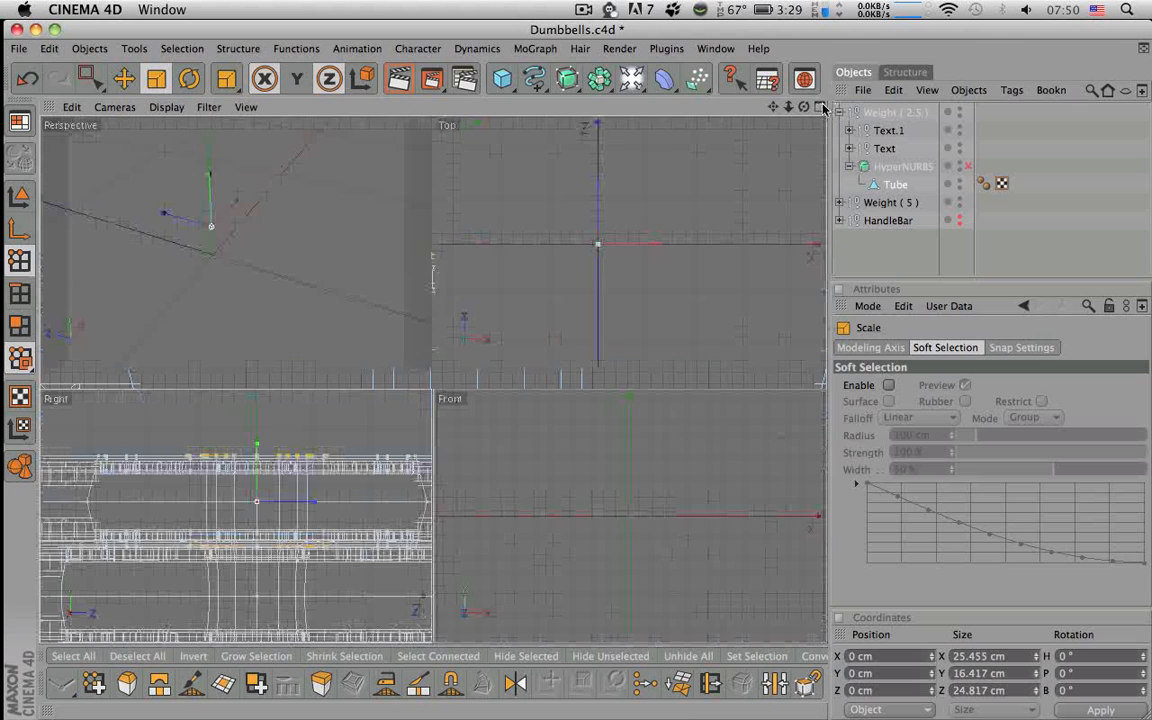
{"action": "left_click", "coordinate": [422, 107]}
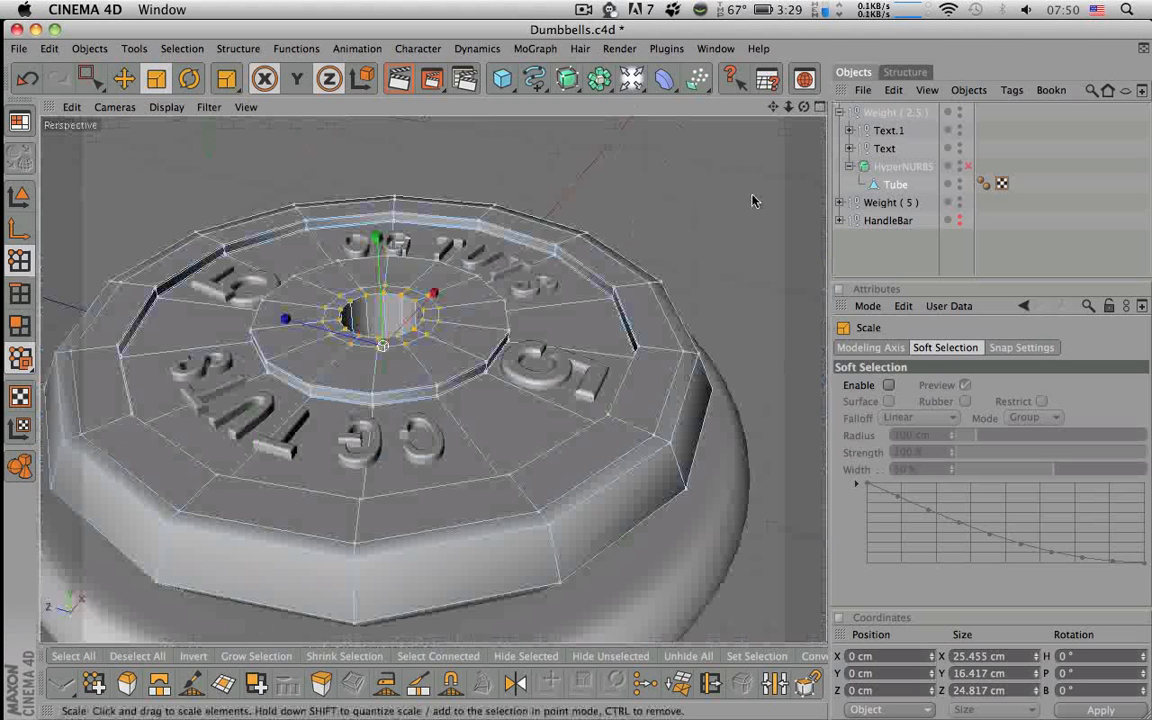
{"action": "left_click", "coordinate": [968, 166]}
{"action": "left_click", "coordinate": [897, 261]}
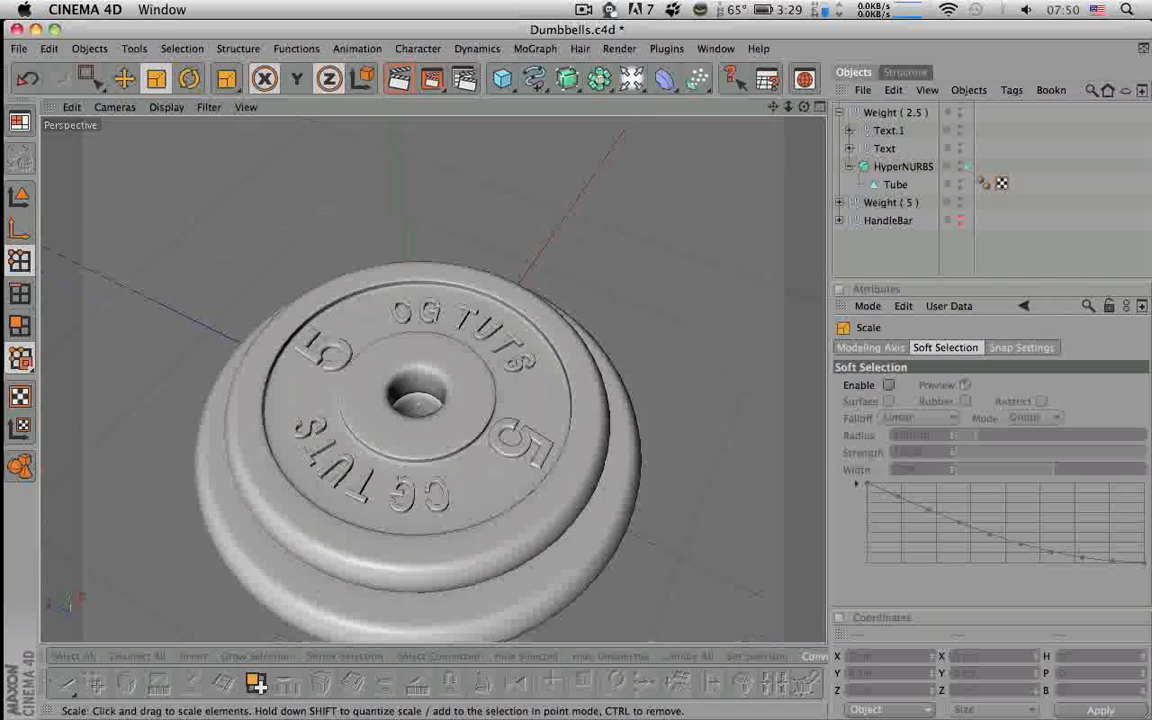
{"action": "left_click", "coordinate": [876, 114]}
- Duplicate the Weight ( 2.5 ) plate and scale the copy down uniformly on all axes
{"action": "left_click", "coordinate": [840, 113]}
{"action": "left_click_drag", "start_coordinate": [880, 113], "coordinate": [880, 111]}
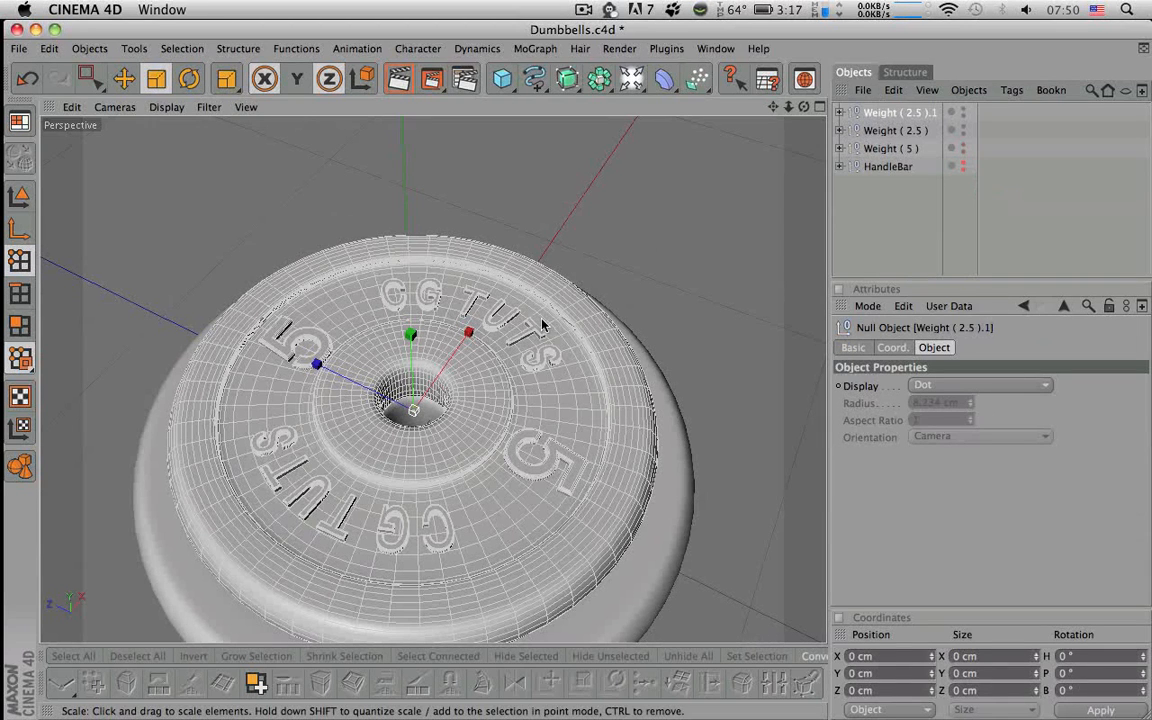
{"action": "left_click_drag", "start_coordinate": [632, 291], "coordinate": [617, 327], "text": "alt"}
{"action": "key", "text": "space"}
{"action": "left_click_drag", "start_coordinate": [412, 321], "coordinate": [412, 279]}
{"action": "left_click", "coordinate": [157, 79]}
{"action": "key", "text": "y"}
{"action": "mouse_move", "coordinate": [419, 373]}
{"action": "left_mouse_down"}
{"action": "mouse_move", "coordinate": [384, 373]}
{"action": "mouse_move", "coordinate": [419, 388]}
{"action": "mouse_move", "coordinate": [419, 290]}
{"action": "mouse_move", "coordinate": [419, 369]}
{"action": "left_mouse_up"}
- Rename the smaller copy Weight ( 1.25 ) and select it
{"action": "double_click", "coordinate": [898, 113]}
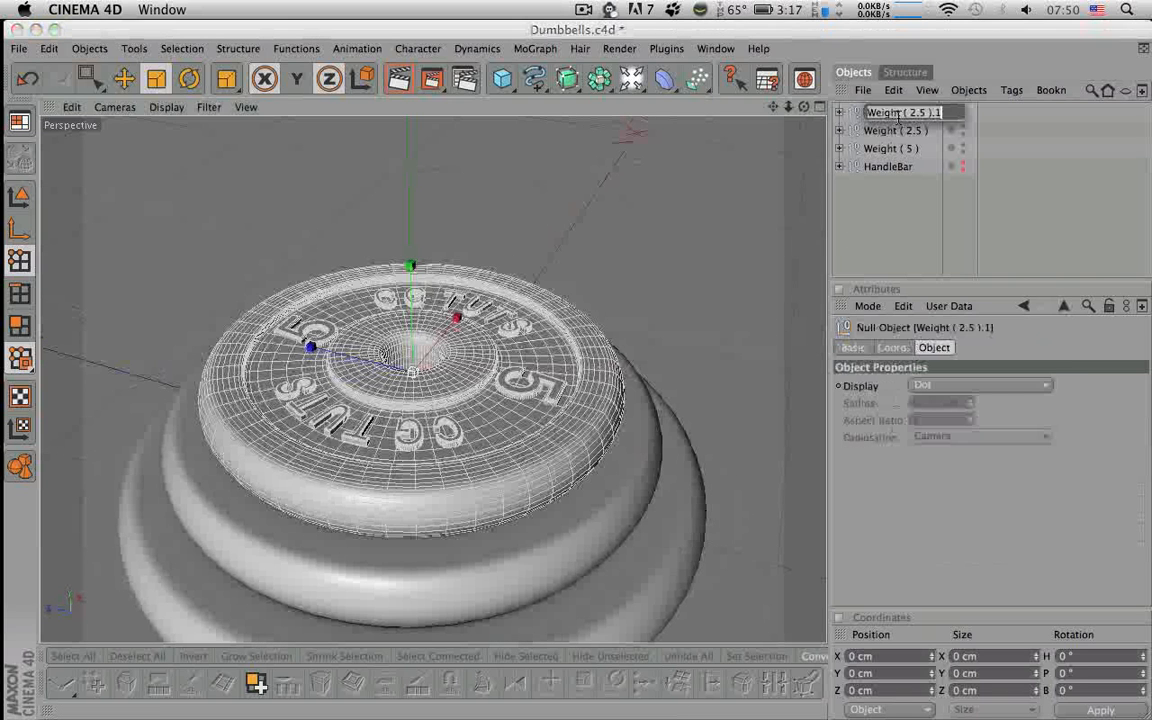
{"action": "key", "text": "BackSpace"}
{"action": "key", "text": "BackSpace"}
{"action": "key", "text": "Left"}
{"action": "key", "text": "Left"}
{"action": "key", "text": "Left"}
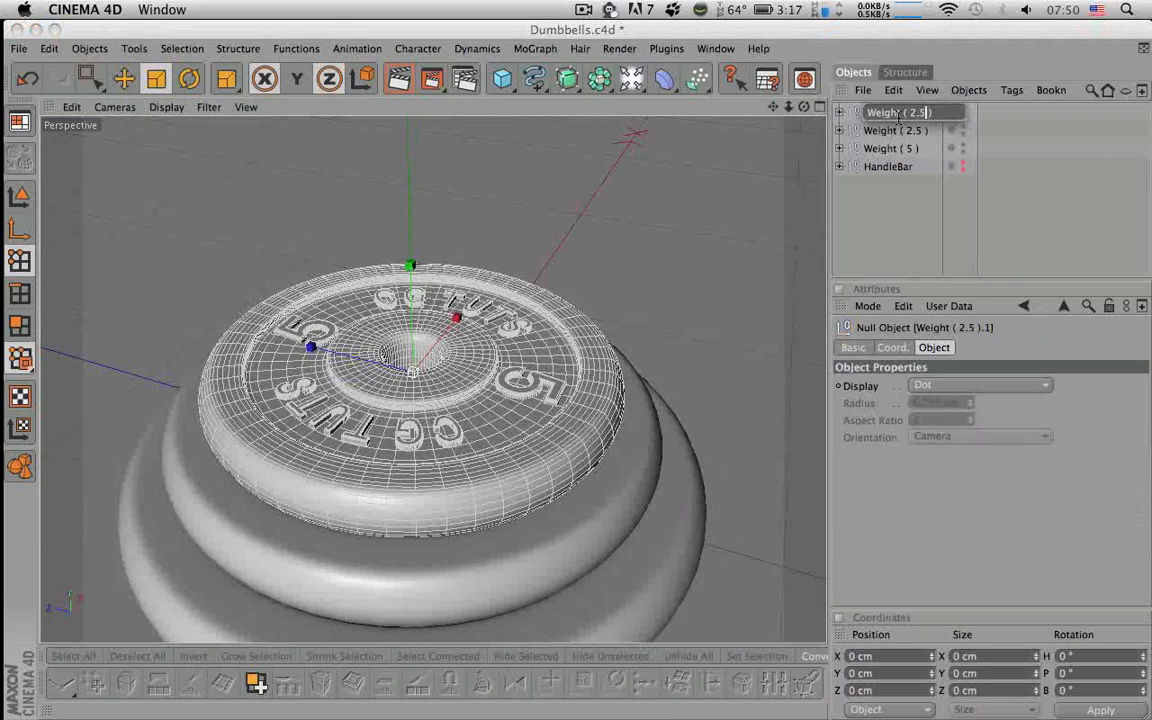
{"action": "key", "text": "BackSpace"}
{"action": "key", "text": "Left"}
{"action": "type", "text": "1."}
{"action": "key", "text": "Return"}
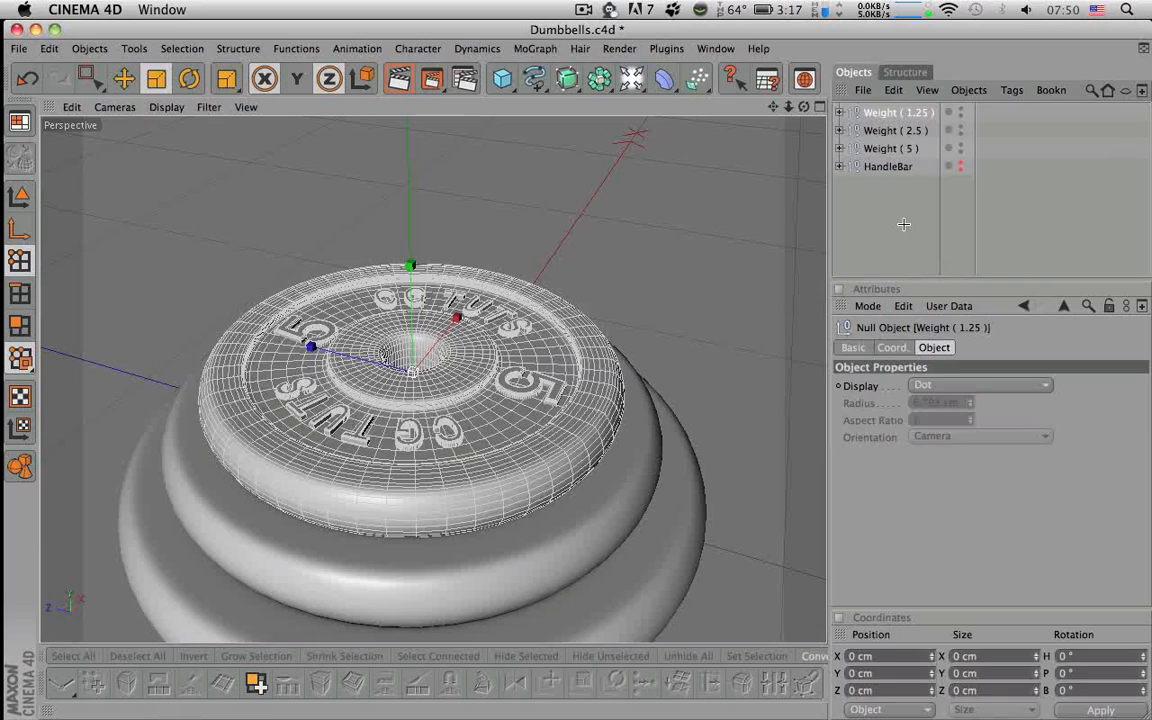
{"action": "left_click", "coordinate": [893, 119]}
{"action": "mouse_move", "coordinate": [712, 252]}
{"action": "left_mouse_down", "text": "alt"}
{"action": "mouse_move", "coordinate": [712, 340]}
{"action": "mouse_move", "coordinate": [714, 250]}
{"action": "left_mouse_up", "text": "alt"}
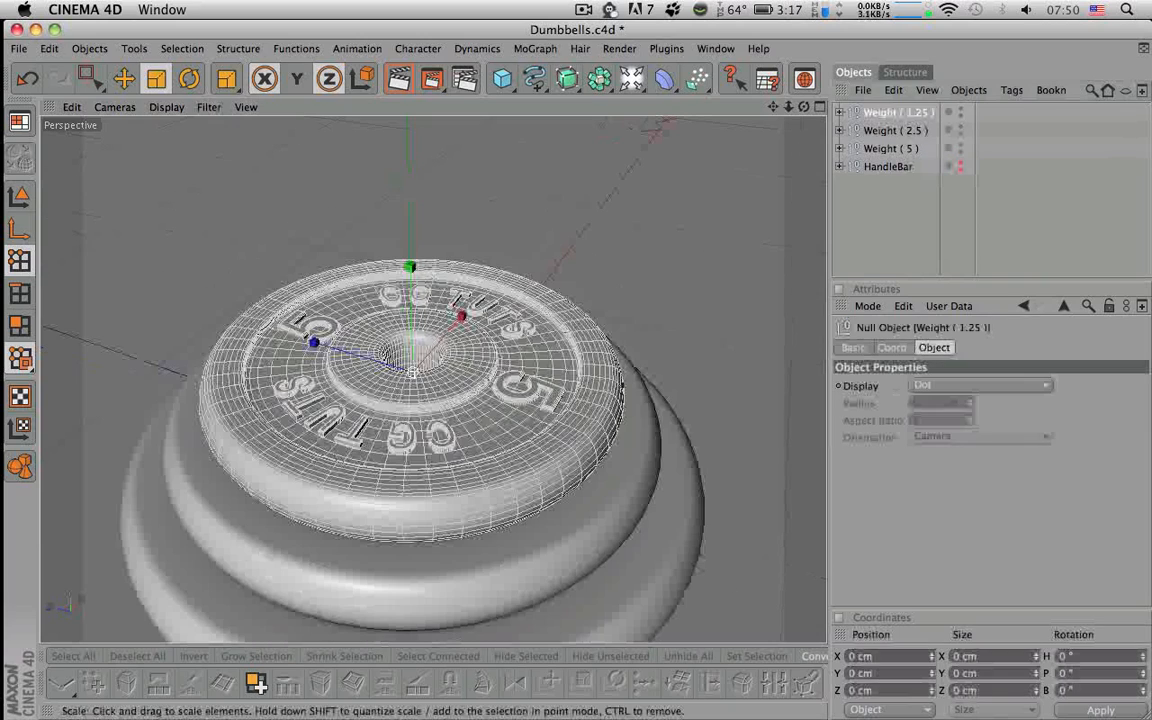
- With HyperNURBS off, scale the Weight ( 1.25 ) Tube's inner points outward, then re-enable smoothing
{"action": "middle_click", "coordinate": [795, 151]}
{"action": "middle_click", "coordinate": [795, 151]}
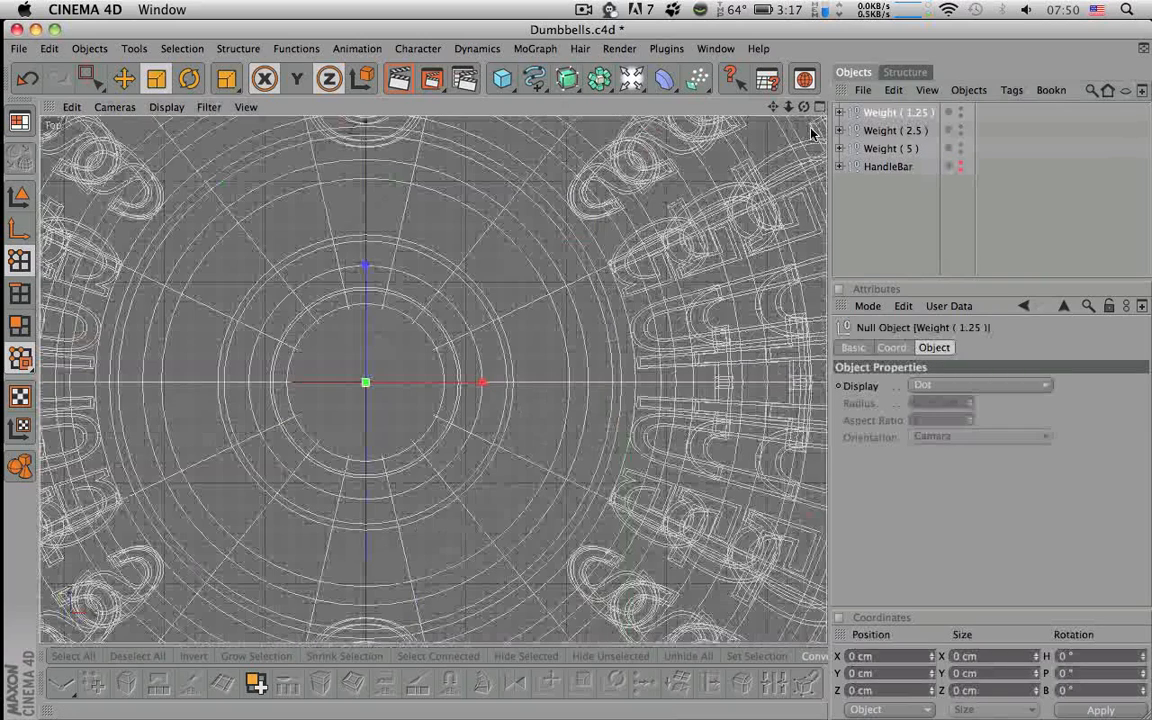
{"action": "left_click", "coordinate": [839, 112]}
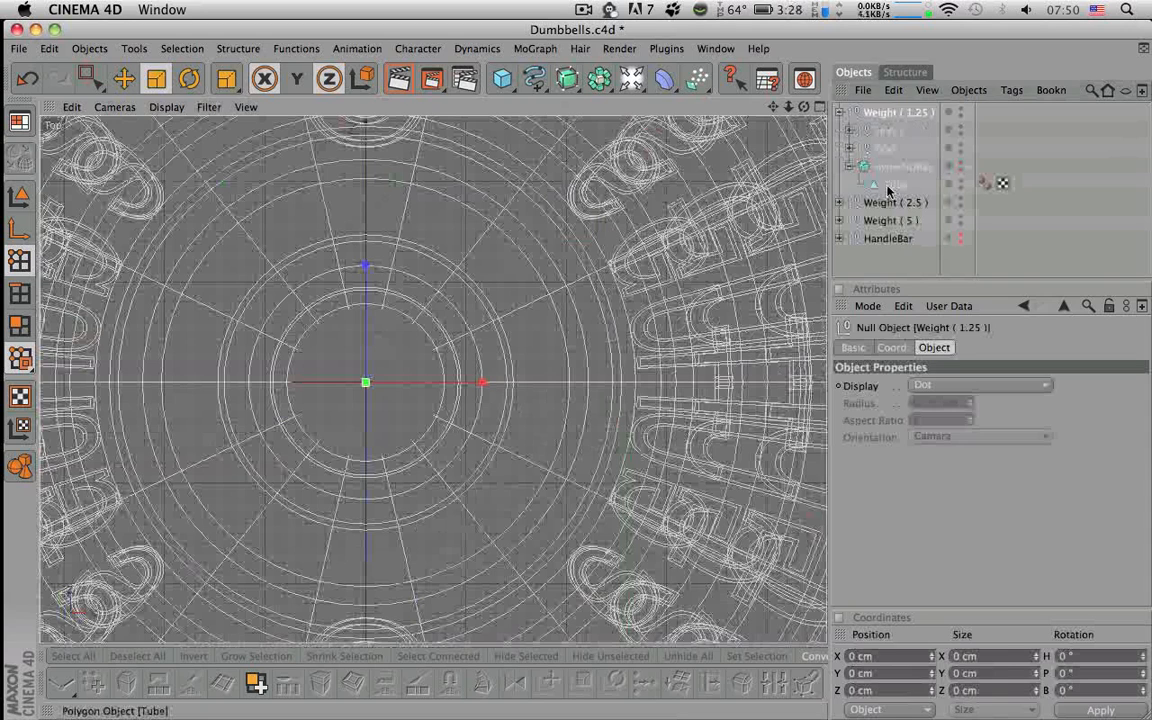
{"action": "left_click", "coordinate": [894, 187]}
{"action": "left_click", "coordinate": [969, 168]}
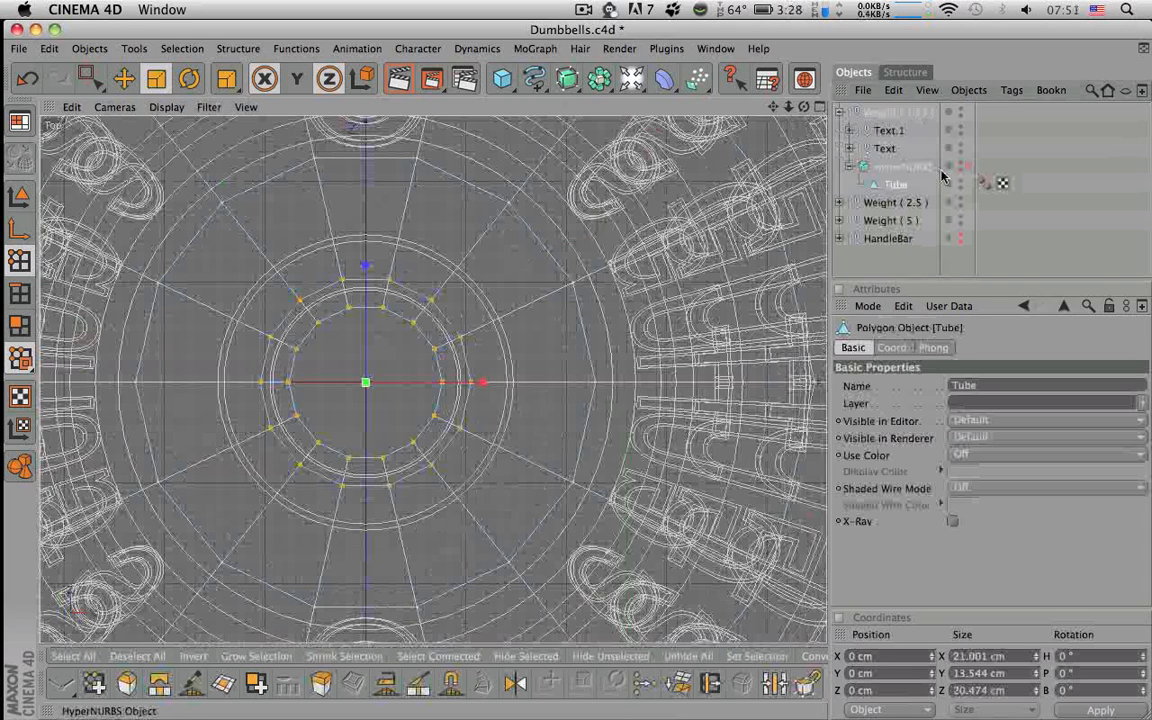
{"action": "scroll", "coordinate": [440, 385], "scroll_direction": "up", "scroll_amount": 3}
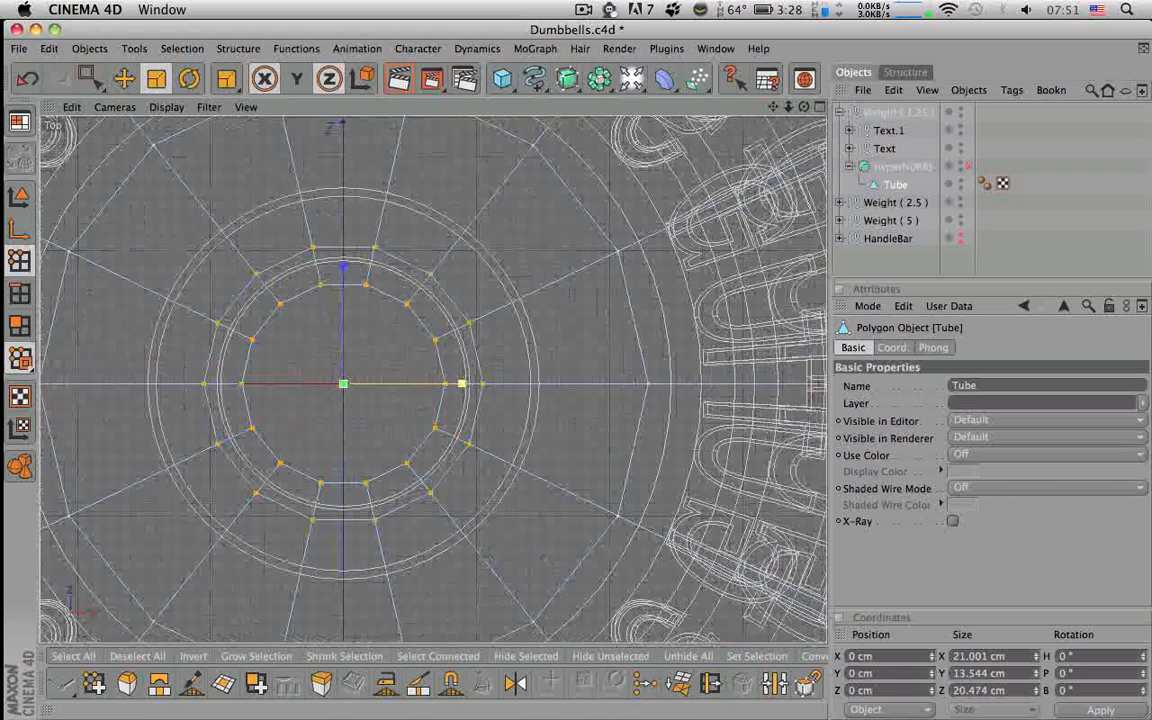
{"action": "mouse_move", "coordinate": [340, 386]}
{"action": "left_mouse_down"}
{"action": "mouse_move", "coordinate": [368, 386]}
{"action": "mouse_move", "coordinate": [335, 382]}
{"action": "left_mouse_up"}
{"action": "key", "text": "q"}
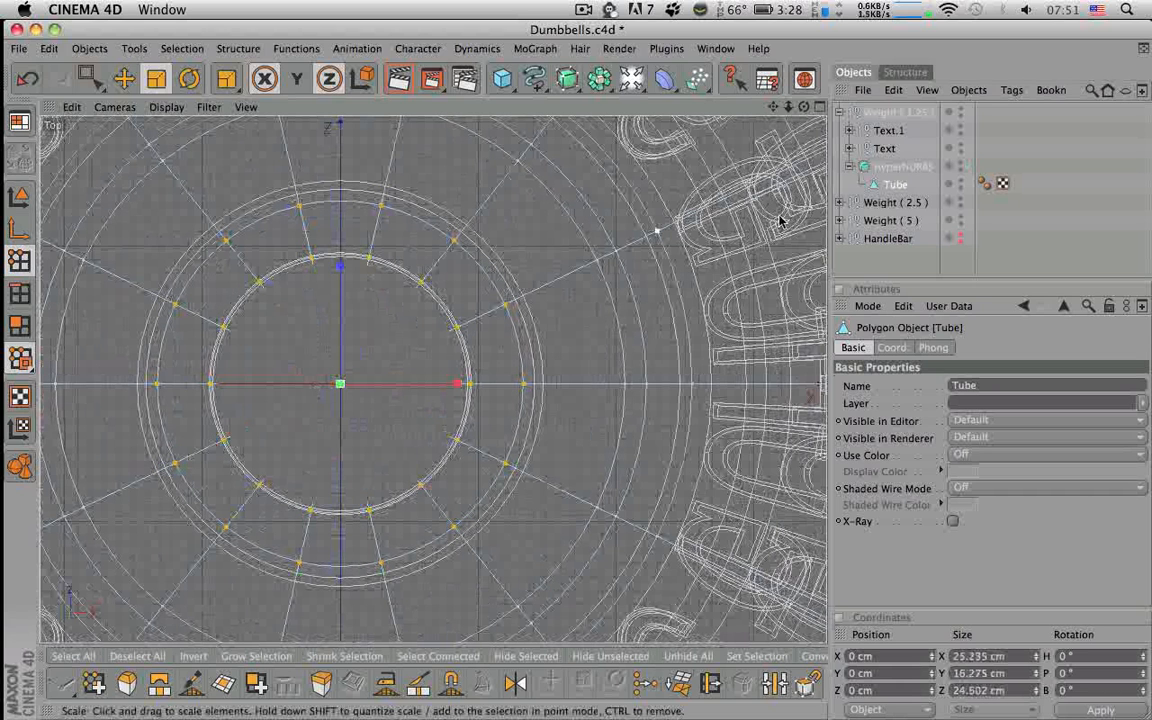
- In the side view, flatten the inner-ring points to 13.558 cm in Y, then return to Perspective
{"action": "left_click", "coordinate": [820, 106]}
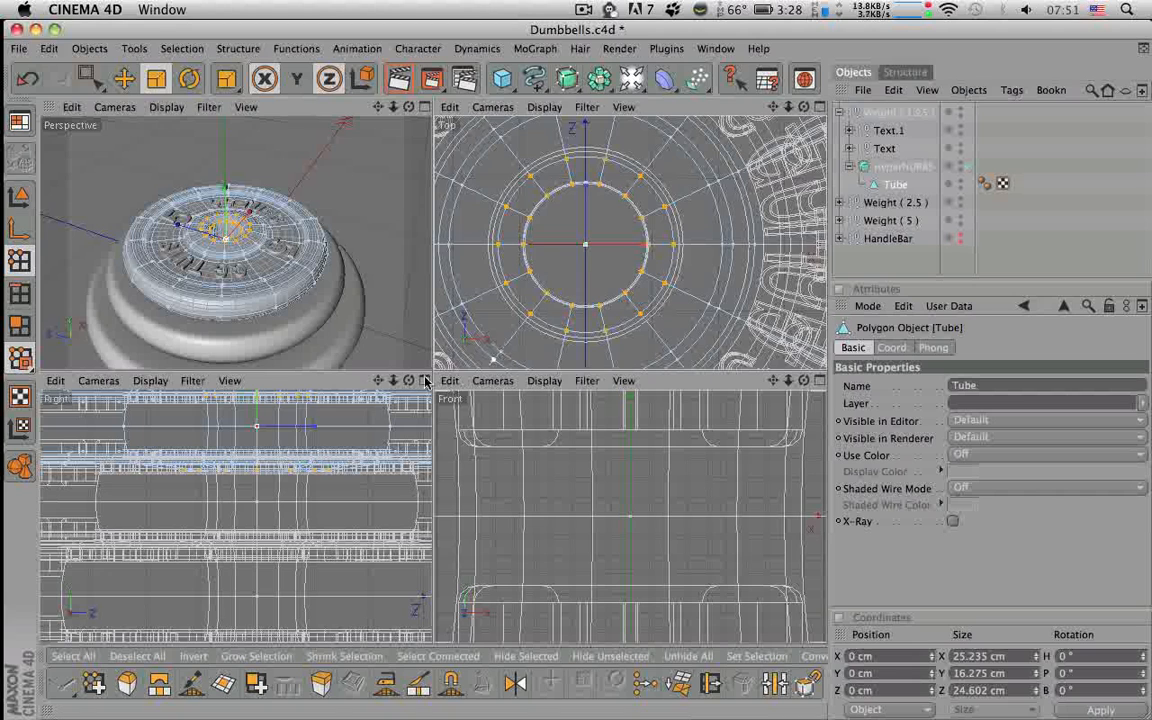
{"action": "left_click", "coordinate": [424, 382]}
{"action": "middle_click_drag", "start_coordinate": [424, 382], "coordinate": [395, 558], "text": "alt"}
{"action": "mouse_move", "coordinate": [448, 250]}
{"action": "left_mouse_down"}
{"action": "mouse_move", "coordinate": [448, 262]}
{"action": "mouse_move", "coordinate": [457, 244]}
{"action": "left_mouse_up"}
{"action": "scroll", "coordinate": [448, 262], "scroll_direction": "up", "scroll_amount": 5}
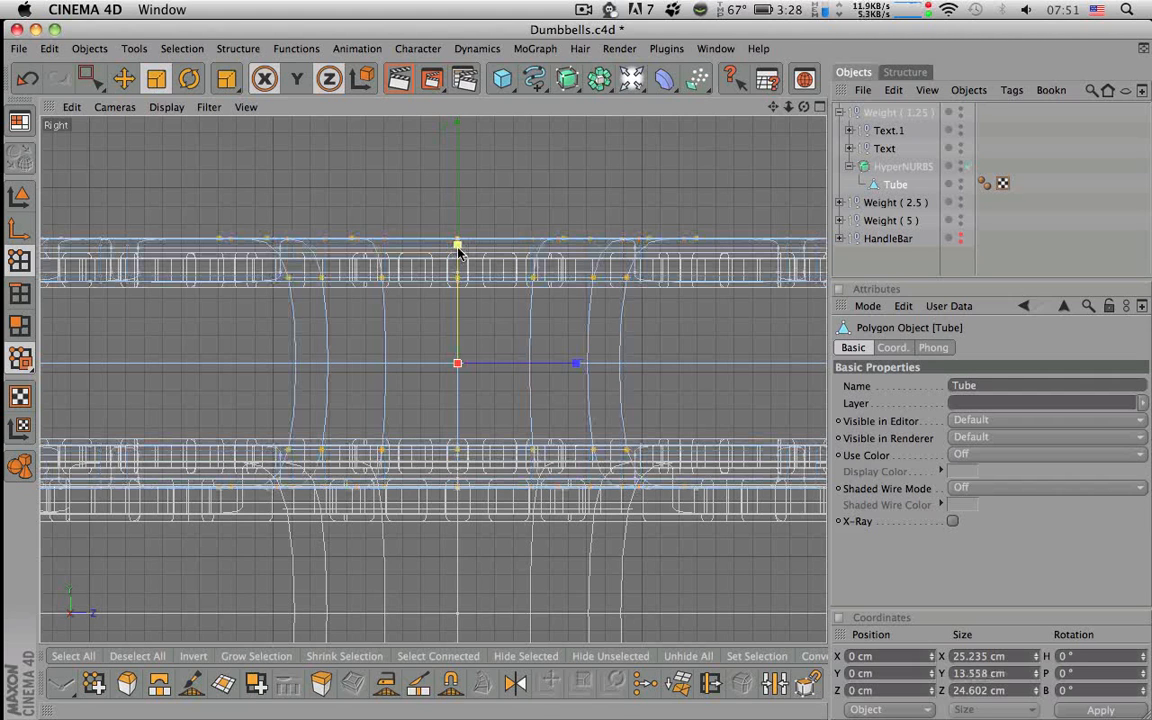
{"action": "left_click", "coordinate": [819, 107]}
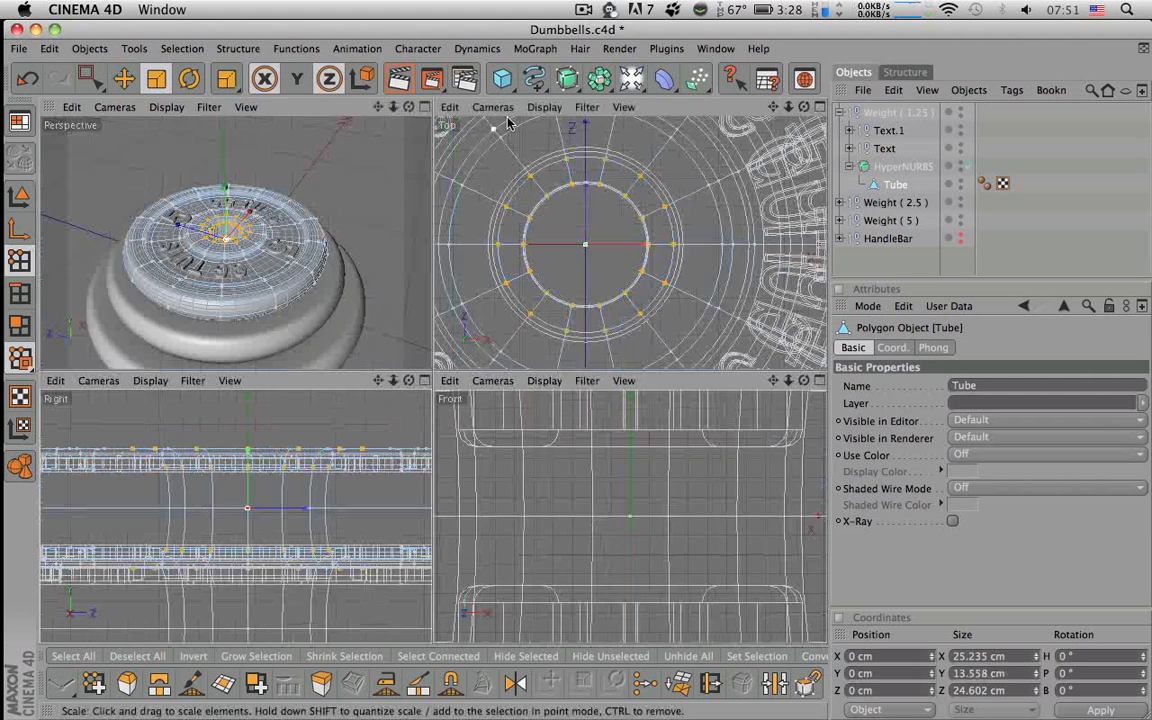
{"action": "left_click", "coordinate": [430, 107]}
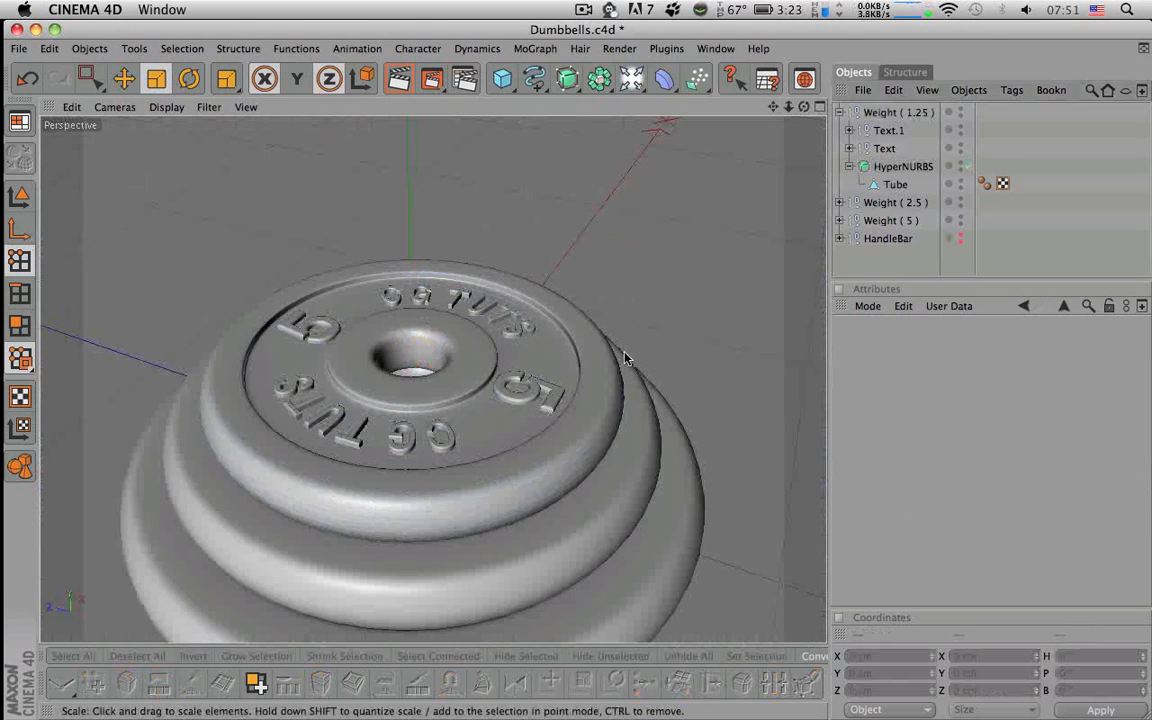
{"action": "mouse_move", "coordinate": [412, 447]}
{"action": "left_mouse_down", "text": "alt"}
{"action": "mouse_move", "coordinate": [410, 475]}
{"action": "mouse_move", "coordinate": [422, 450]}
{"action": "mouse_move", "coordinate": [400, 370]}
{"action": "mouse_move", "coordinate": [440, 240]}
{"action": "mouse_move", "coordinate": [395, 175]}
{"action": "mouse_move", "coordinate": [415, 440]}
{"action": "left_mouse_up", "text": "alt"}
{"action": "left_click_drag", "start_coordinate": [412, 395], "coordinate": [470, 622], "text": "alt"}
{"action": "left_click_drag", "start_coordinate": [626, 374], "coordinate": [632, 428], "text": "alt"}
{"action": "right_click_drag", "start_coordinate": [576, 388], "coordinate": [520, 392], "text": "alt"}
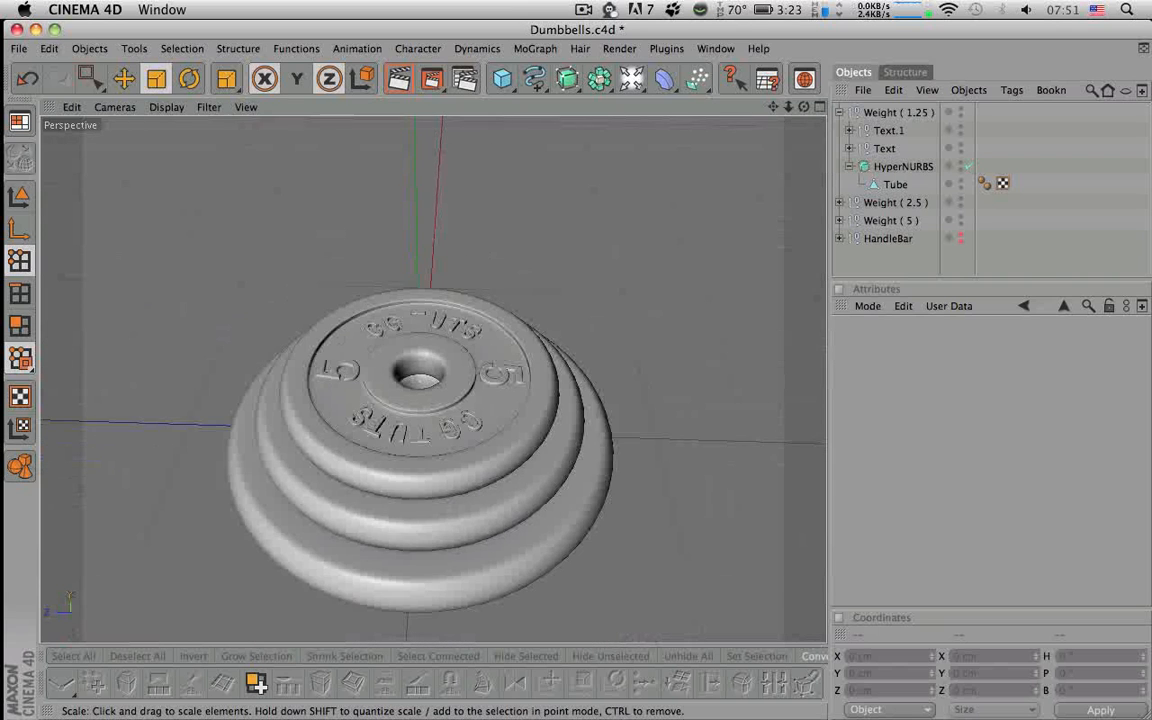
{"action": "left_click_drag", "start_coordinate": [520, 392], "coordinate": [510, 380], "text": "alt"}
{"action": "middle_click_drag", "start_coordinate": [510, 380], "coordinate": [469, 337], "text": "alt"}
{"action": "left_click_drag", "start_coordinate": [469, 337], "coordinate": [472, 352], "text": "alt"}
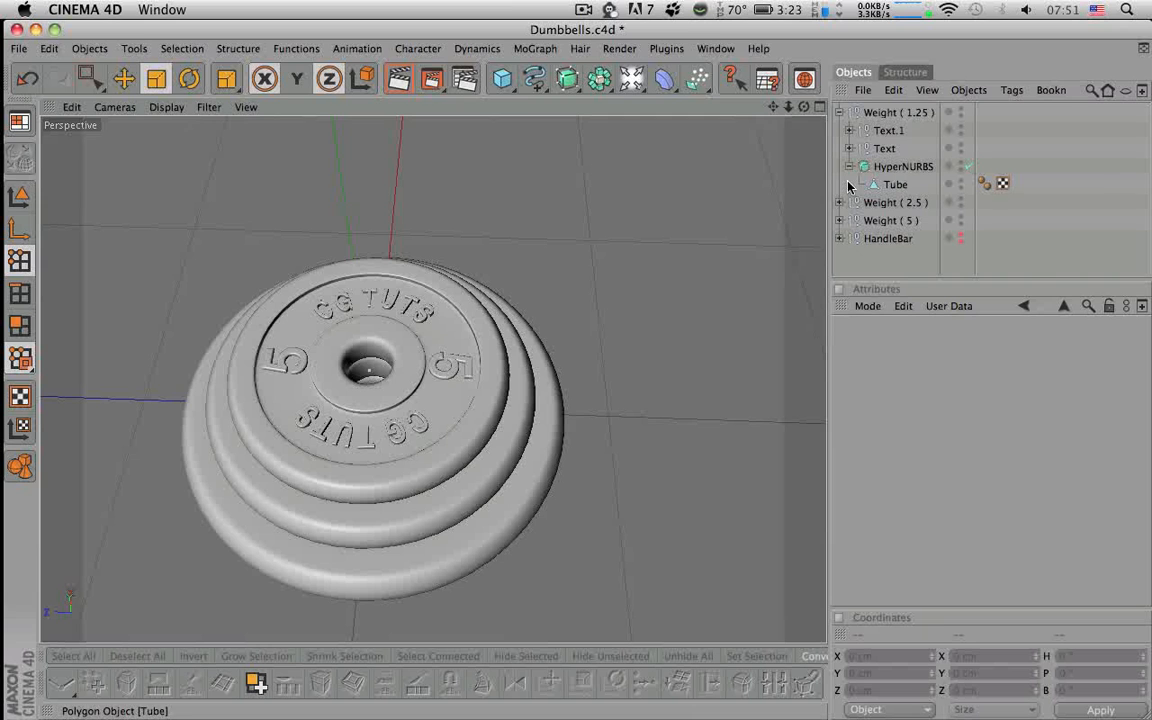
{"action": "left_click", "coordinate": [885, 114]}
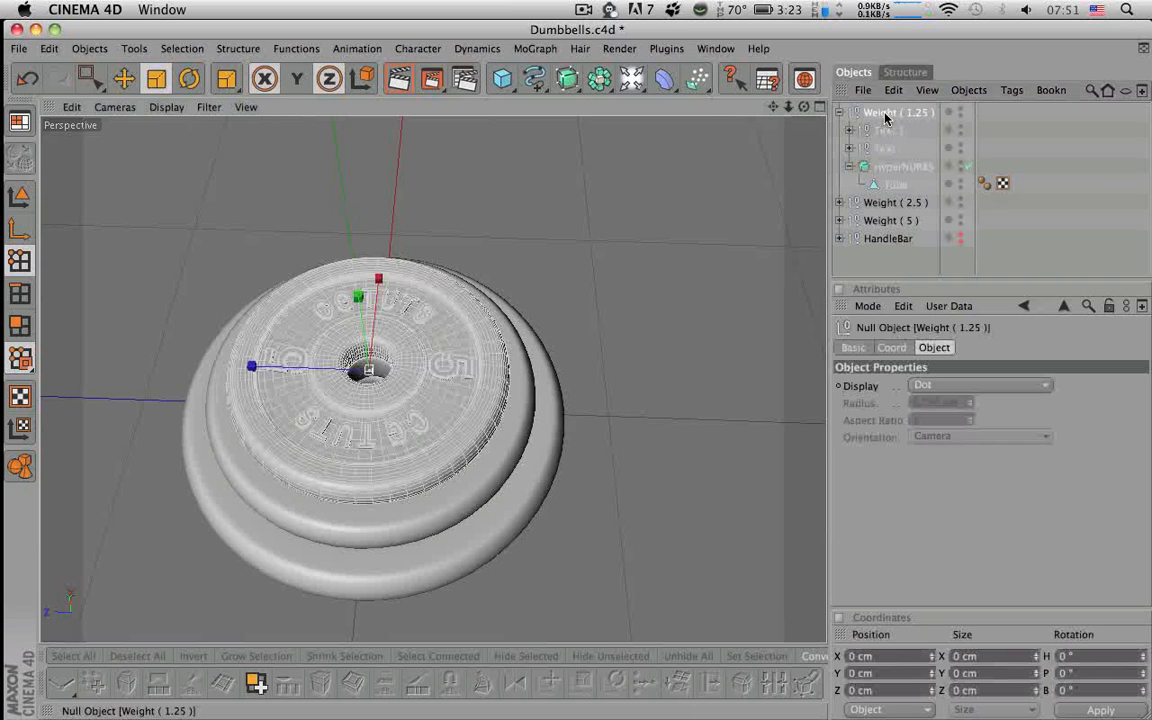
{"action": "left_click", "coordinate": [900, 256]}
{"action": "left_click_drag", "start_coordinate": [692, 352], "coordinate": [688, 384], "text": "alt"}
{"action": "middle_click_drag", "start_coordinate": [688, 384], "coordinate": [709, 354], "text": "alt"}
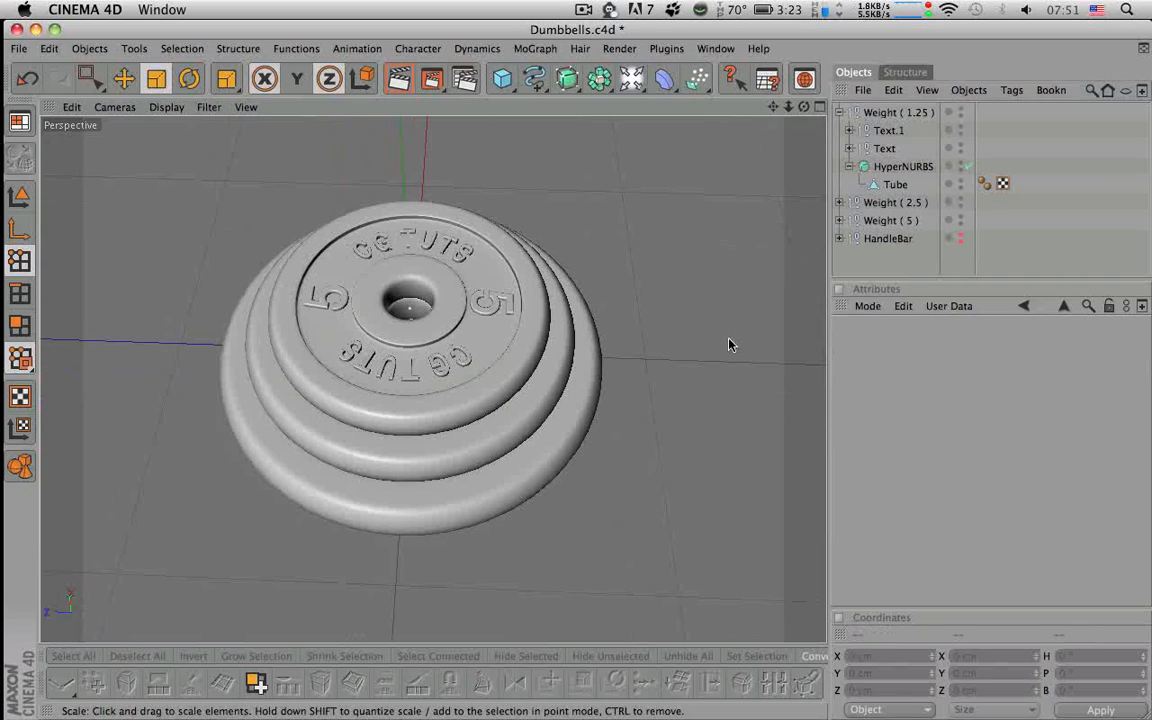
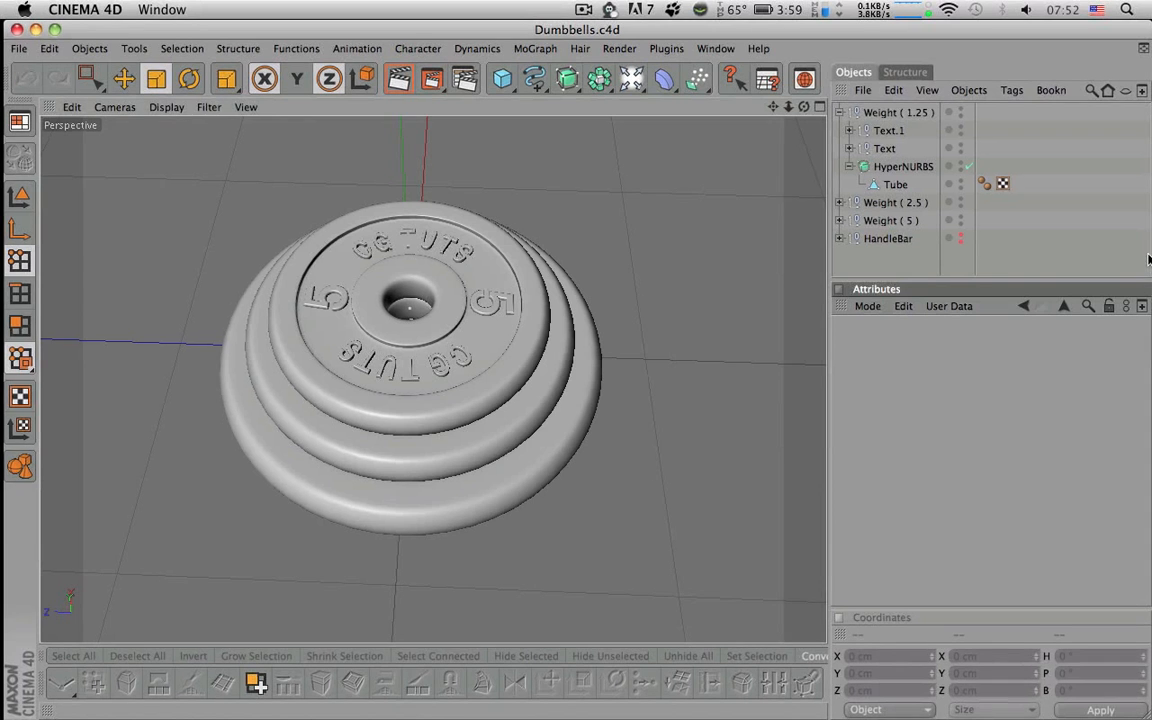
- Change the first 5 label's text on the Weight ( 1.25 ) plate to 1.25
{"action": "left_click_drag", "start_coordinate": [900, 167], "coordinate": [870, 149]}
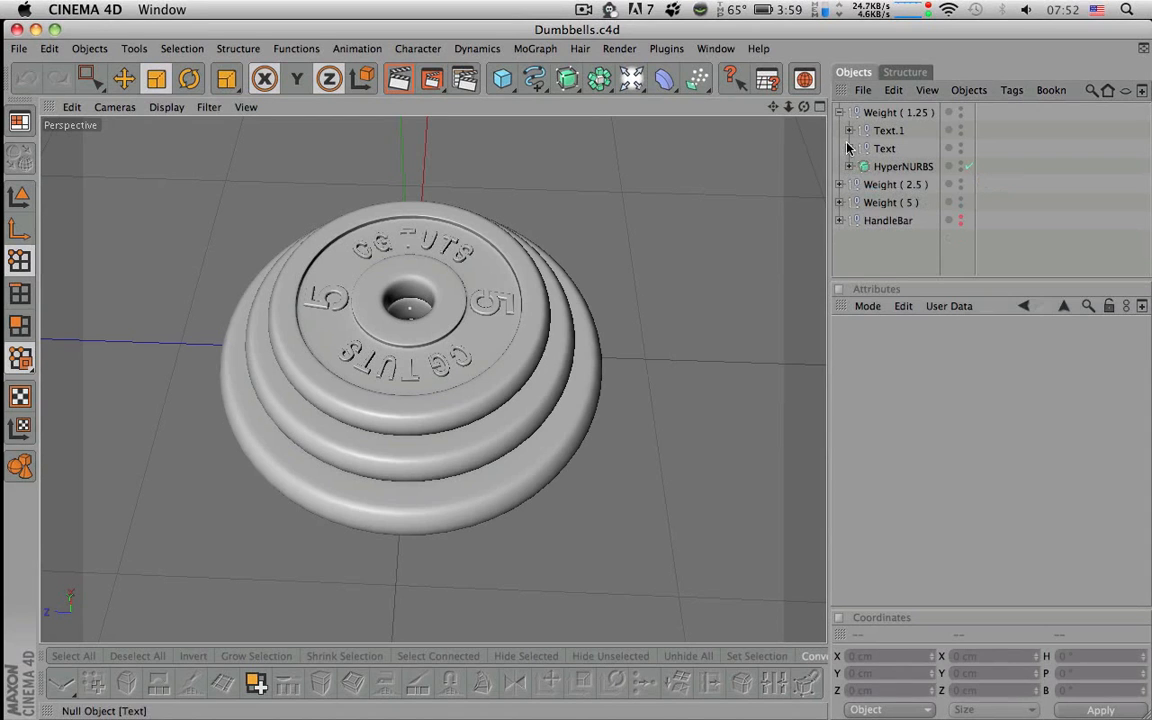
{"action": "left_click", "coordinate": [848, 149]}
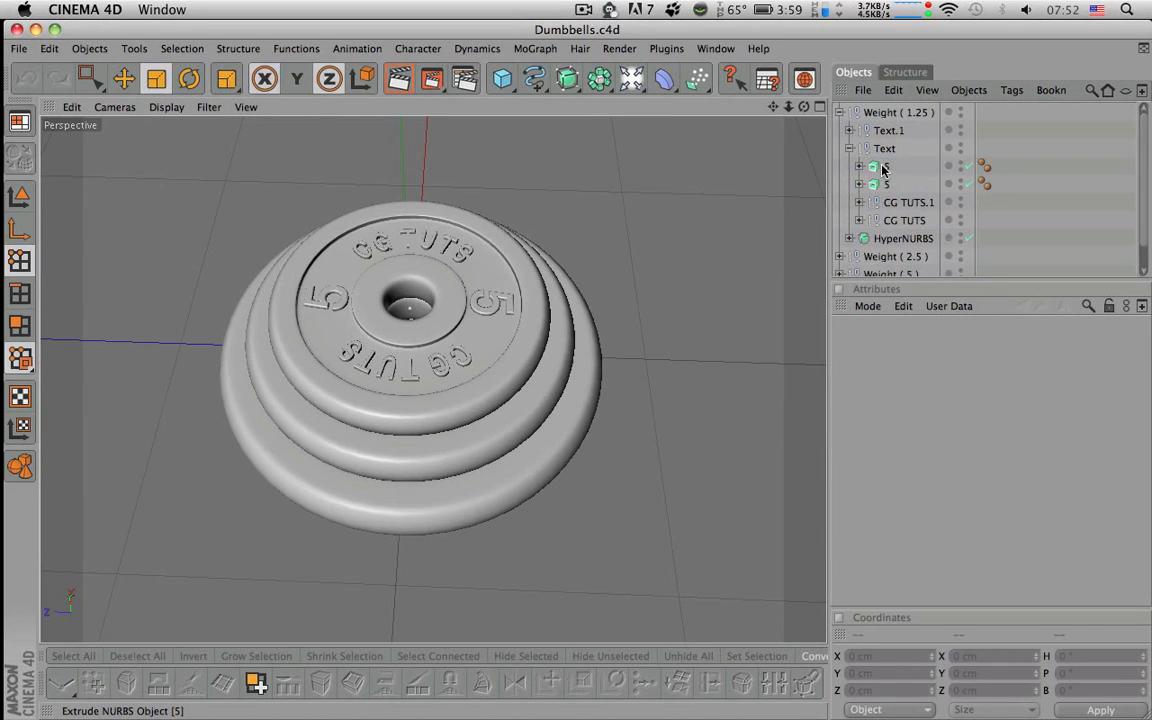
{"action": "left_click", "coordinate": [884, 168]}
{"action": "left_click", "coordinate": [859, 167]}
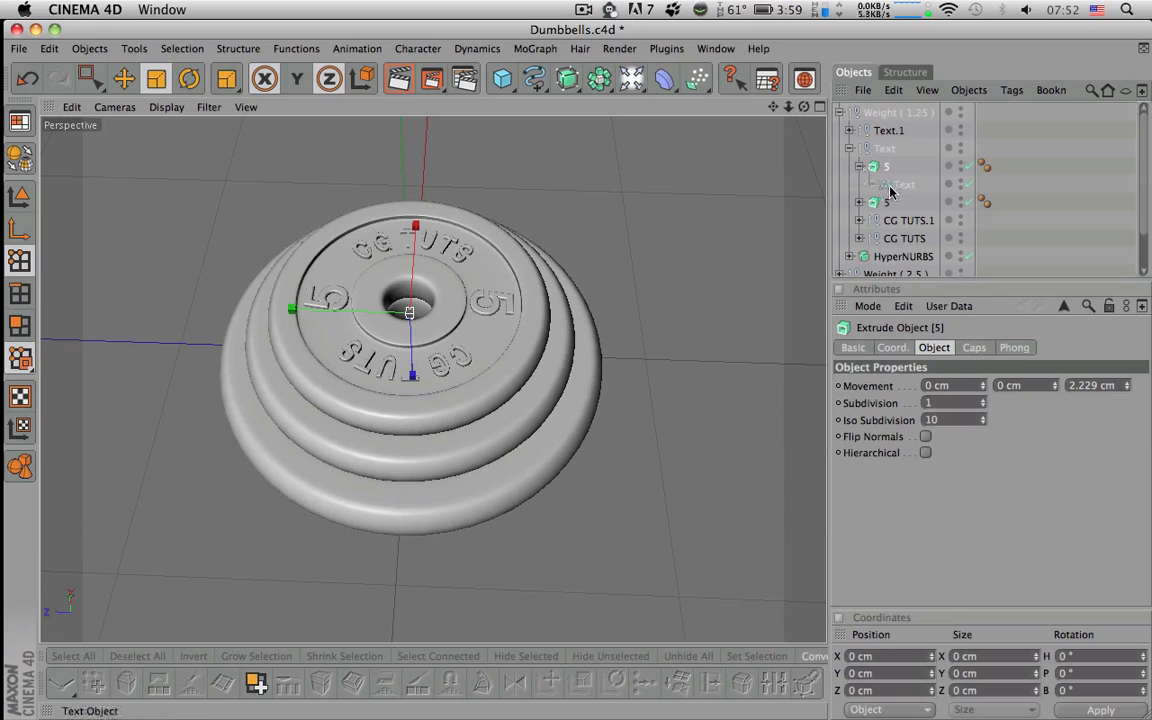
{"action": "left_click", "coordinate": [893, 185]}
{"action": "left_click_drag", "start_coordinate": [904, 387], "coordinate": [770, 374]}
{"action": "type", "text": "1.25"}
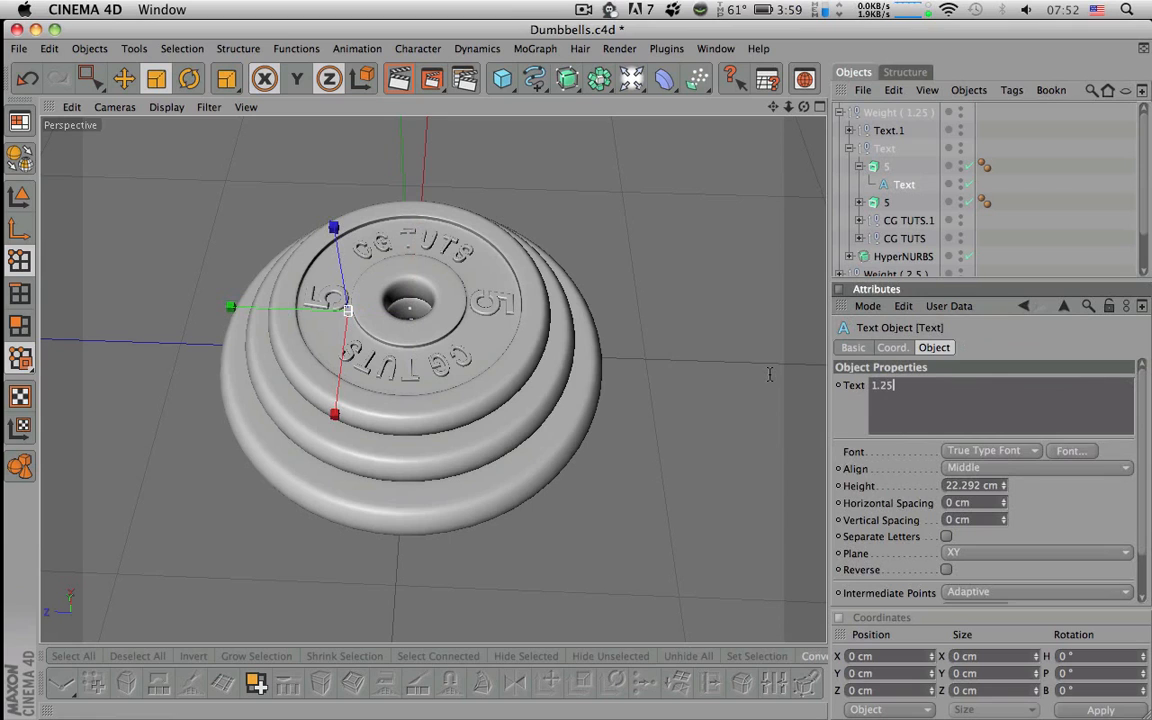
{"action": "left_click", "coordinate": [1049, 208]}
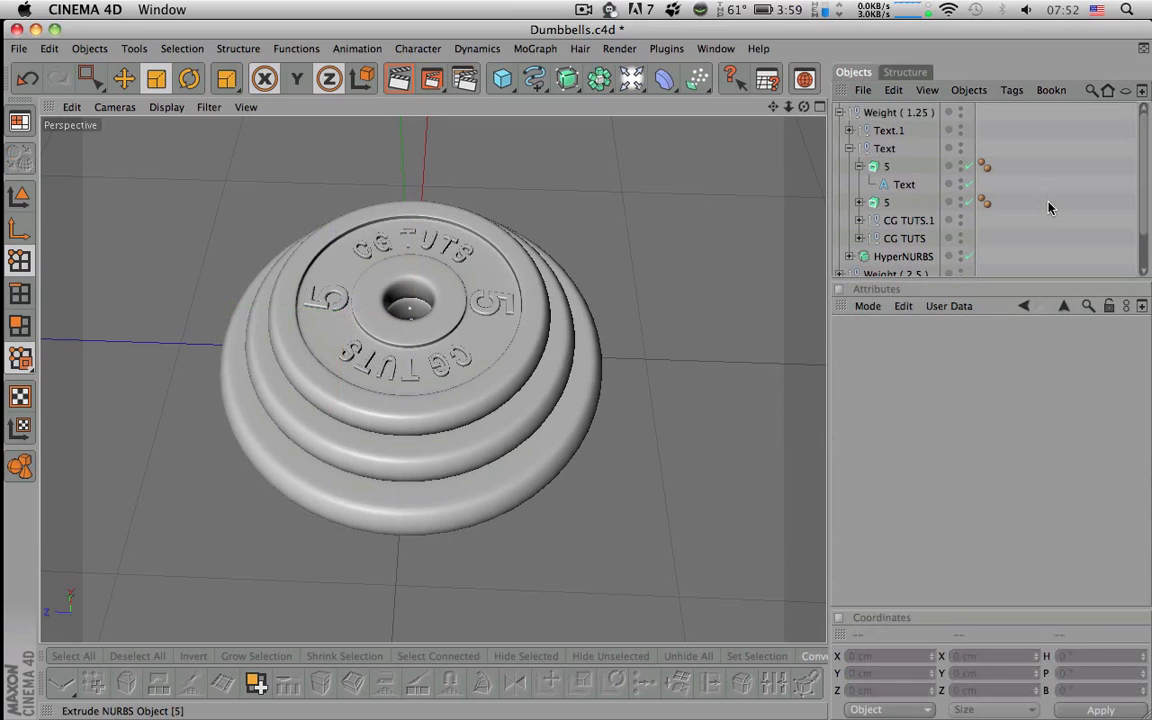
{"action": "left_click", "coordinate": [884, 167]}
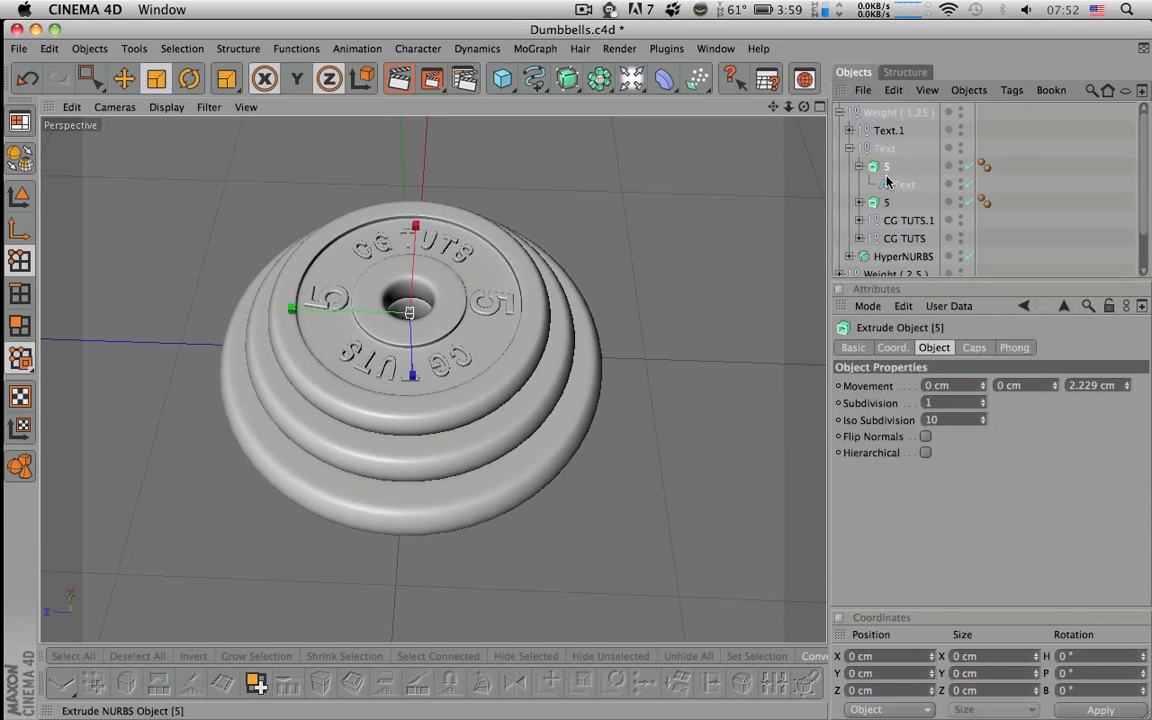
- Collapse Weight ( 1.25 ) and hide the Weight ( 5 ) and Weight ( 2.5 ) plates
{"action": "left_click", "coordinate": [902, 113]}
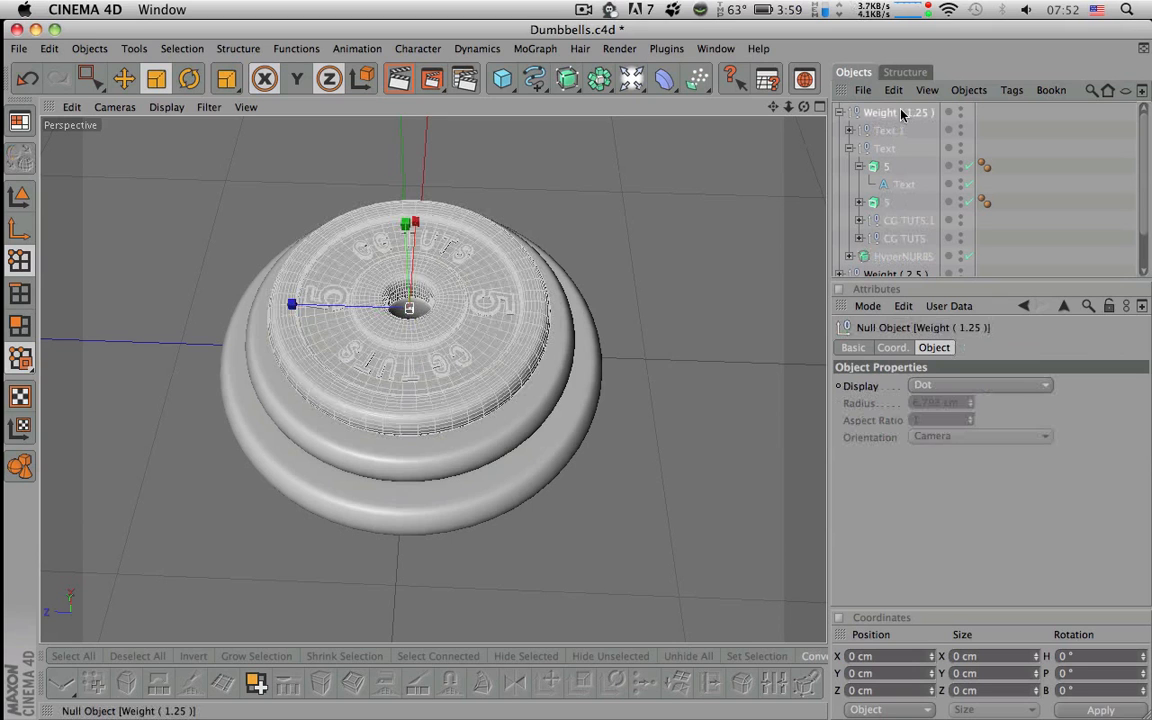
{"action": "left_click", "coordinate": [839, 113]}
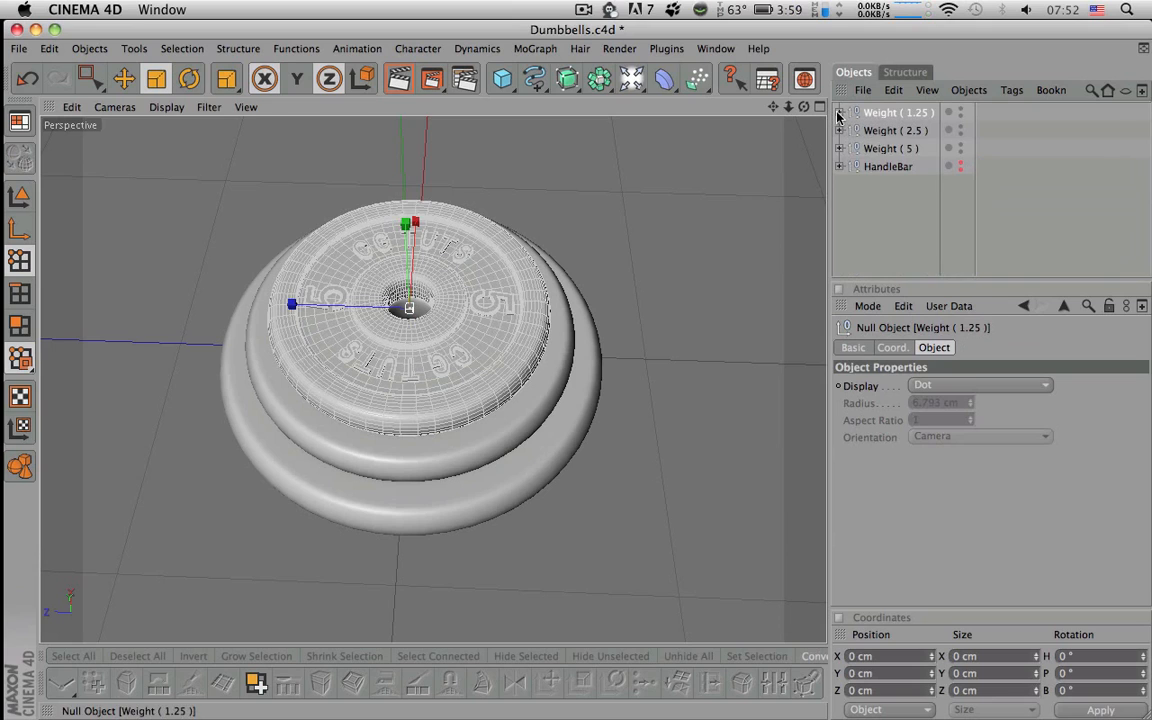
{"action": "double_click", "coordinate": [961, 144], "text": "alt"}
{"action": "double_click", "coordinate": [961, 127], "text": "alt"}
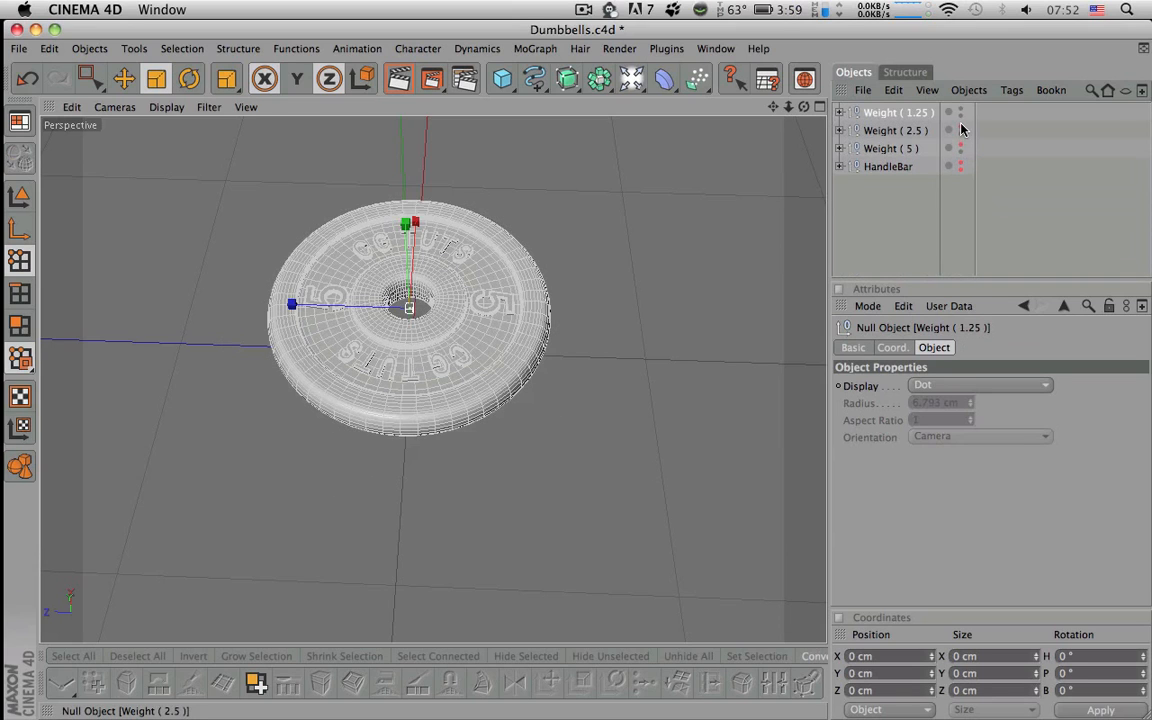
- Zoom in on the 1.25 plate's lettering and select the 1.25 label's Text object
{"action": "left_click", "coordinate": [905, 210]}
{"action": "left_click_drag", "start_coordinate": [656, 226], "coordinate": [726, 112], "text": "alt"}
{"action": "right_click_drag", "start_coordinate": [540, 234], "coordinate": [640, 234], "text": "alt"}
{"action": "middle_click_drag", "start_coordinate": [540, 234], "coordinate": [541, 352], "text": "alt"}
{"action": "right_click_drag", "start_coordinate": [542, 244], "coordinate": [620, 250], "text": "alt"}
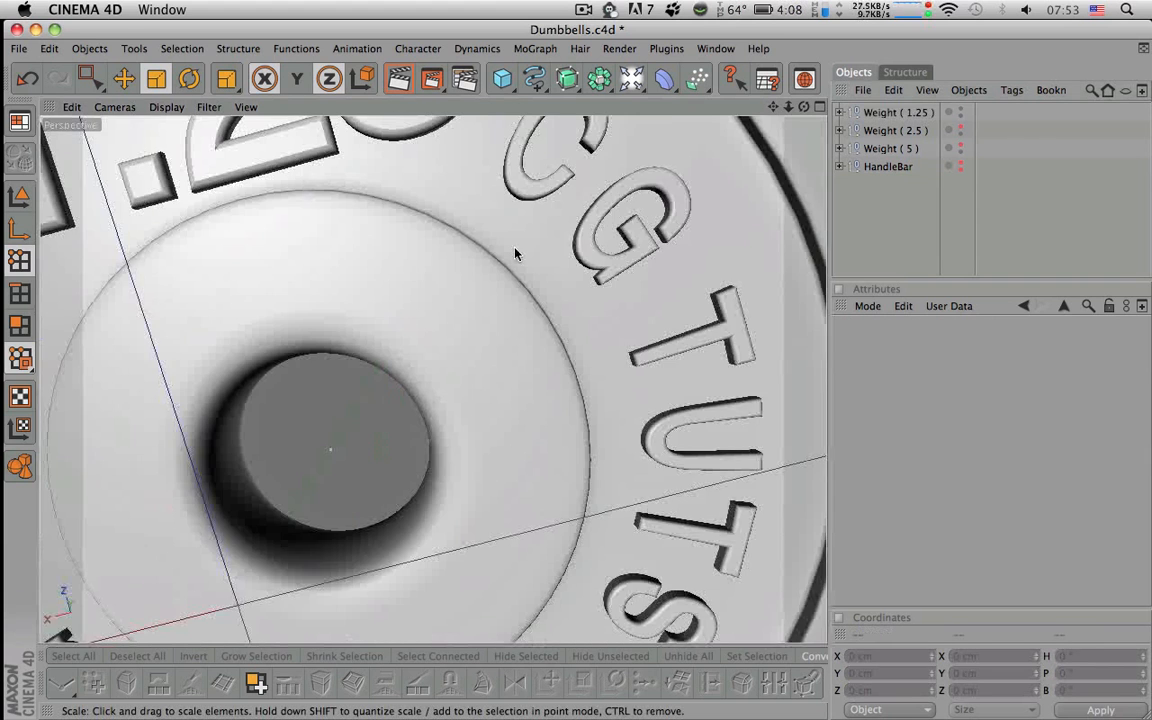
{"action": "middle_click_drag", "start_coordinate": [517, 255], "coordinate": [517, 302], "text": "alt"}
{"action": "right_click_drag", "start_coordinate": [560, 300], "coordinate": [405, 300], "text": "alt"}
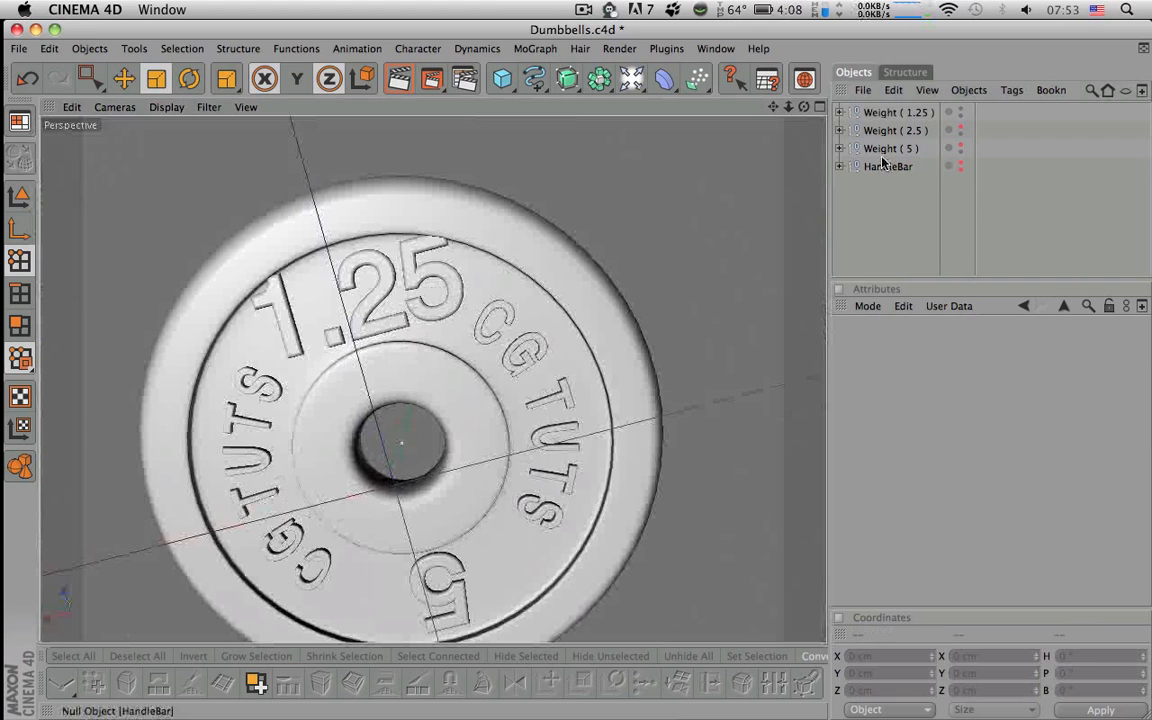
{"action": "left_click", "coordinate": [840, 113]}
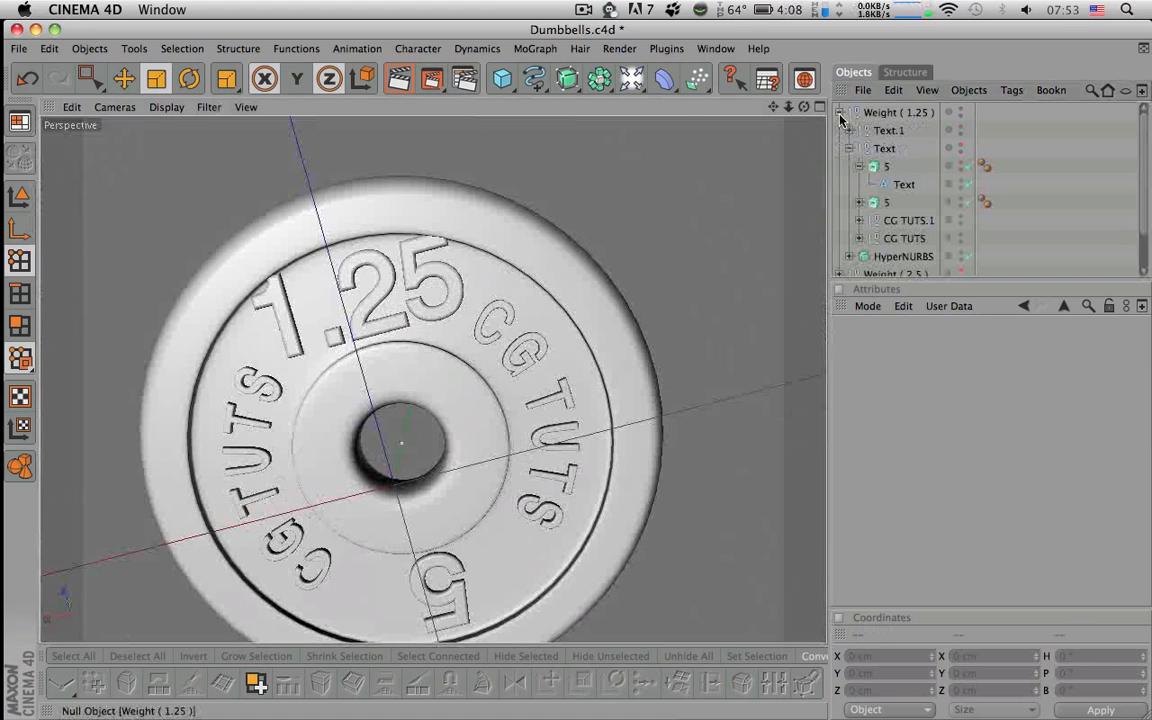
{"action": "left_click", "coordinate": [893, 188]}
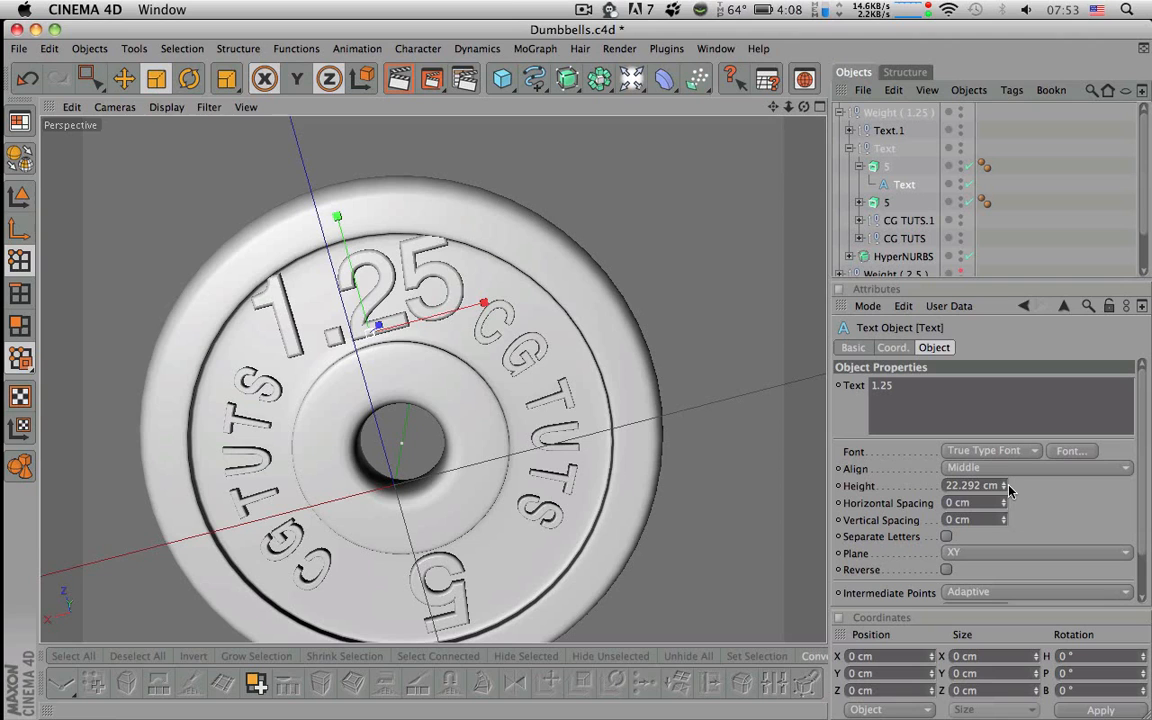
- Reduce the 1.25 label's text height to 14 cm, after trying 18 cm
{"action": "mouse_move", "coordinate": [1006, 487]}
{"action": "left_mouse_down"}
{"action": "mouse_move", "coordinate": [1006, 472]}
{"action": "mouse_move", "coordinate": [1006, 505]}
{"action": "mouse_move", "coordinate": [1006, 487]}
{"action": "left_mouse_up"}
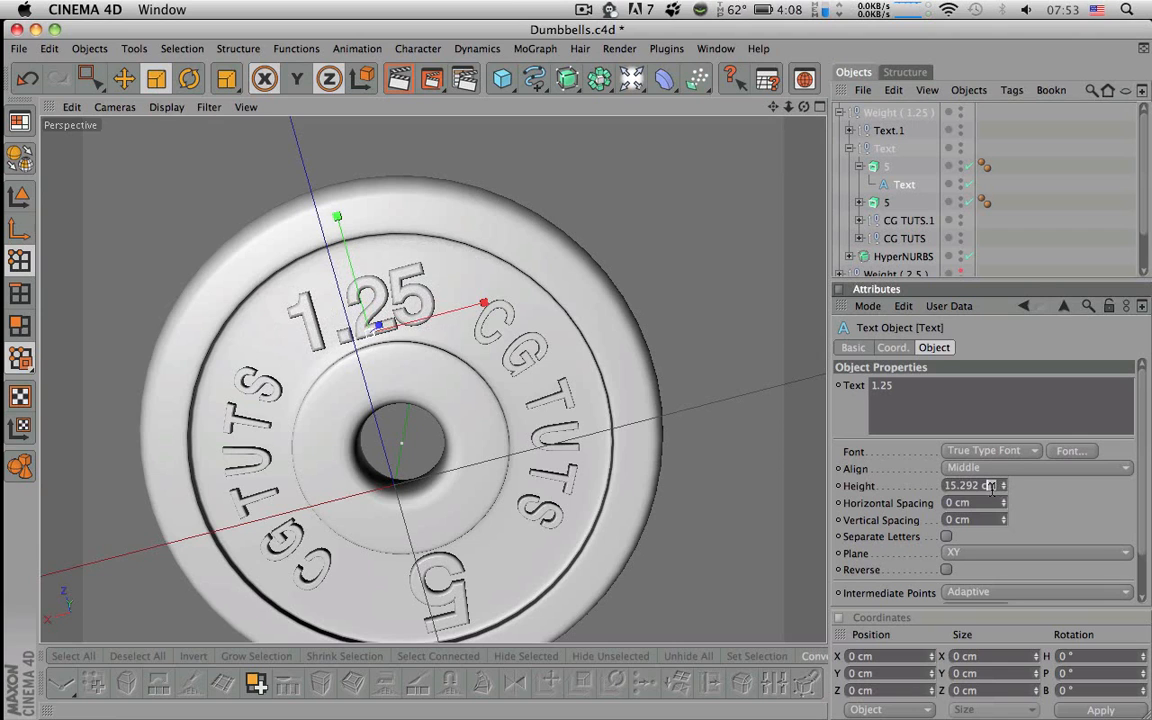
{"action": "key", "text": "super+z"}
{"action": "key", "text": "super+z"}
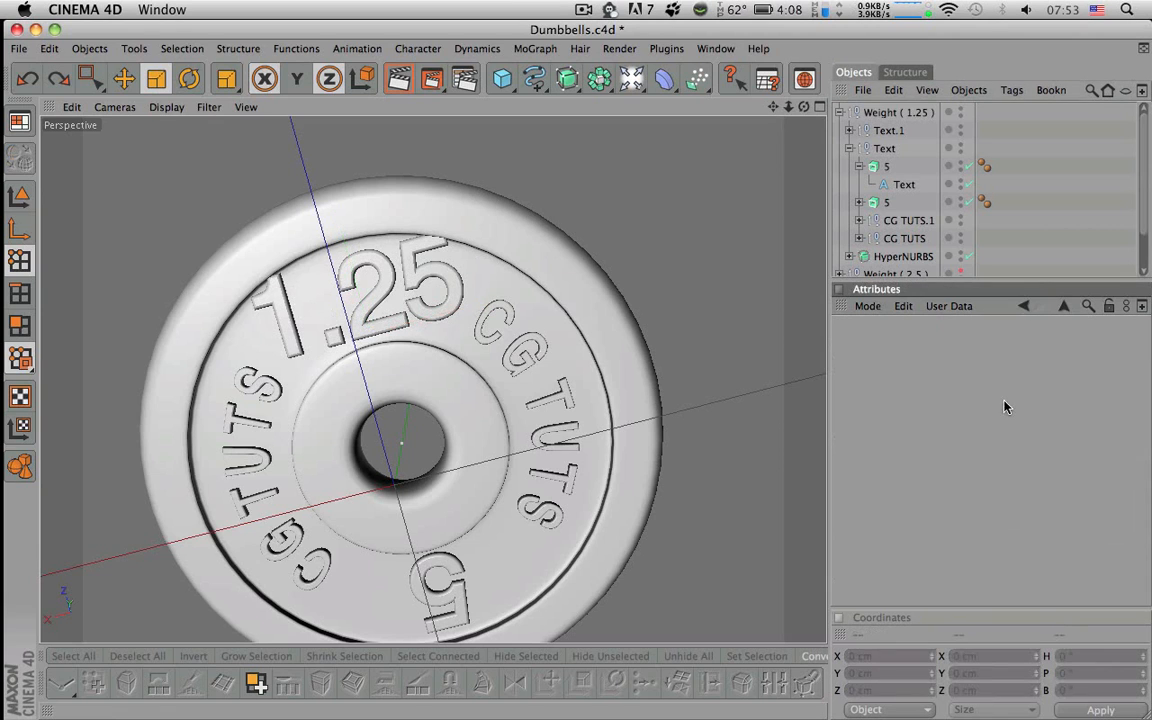
{"action": "left_click", "coordinate": [58, 78]}
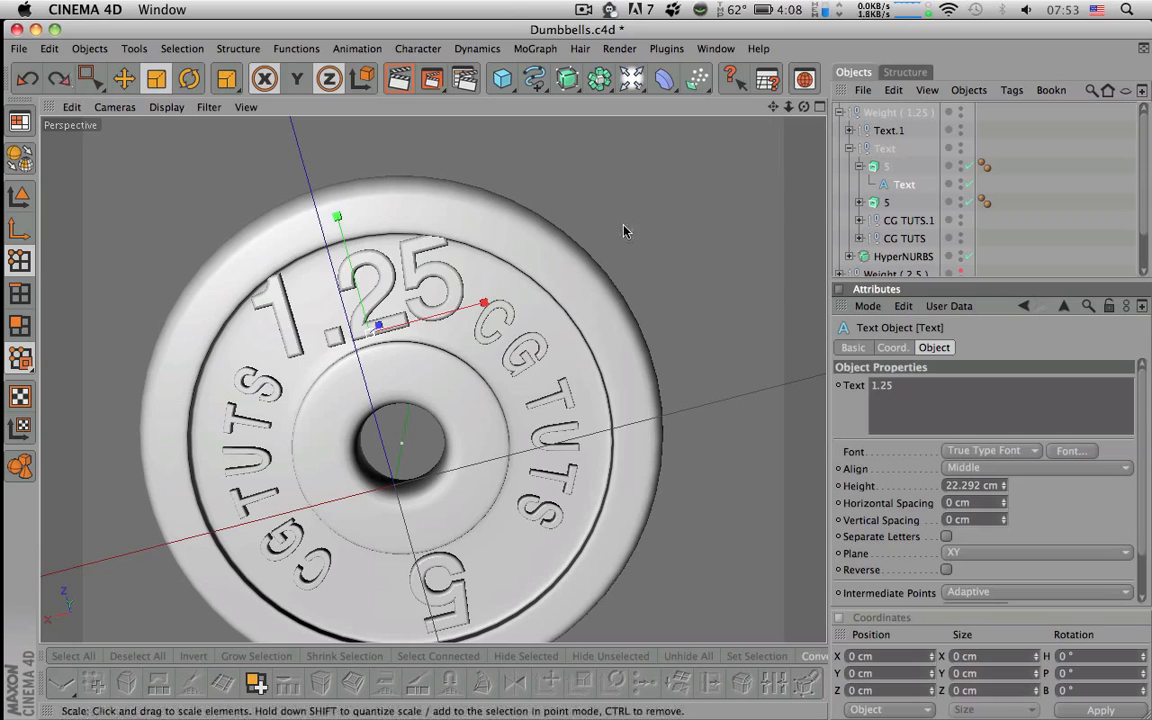
{"action": "left_click", "coordinate": [966, 484]}
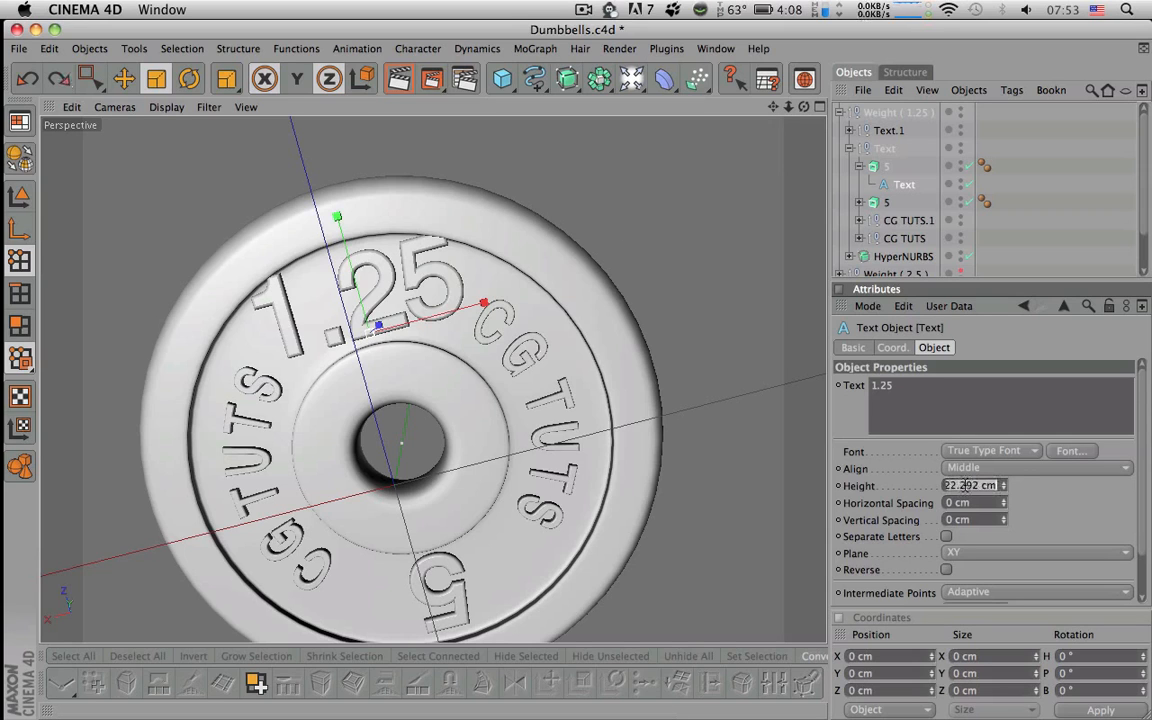
{"action": "type", "text": "18"}
{"action": "key", "text": "Return"}
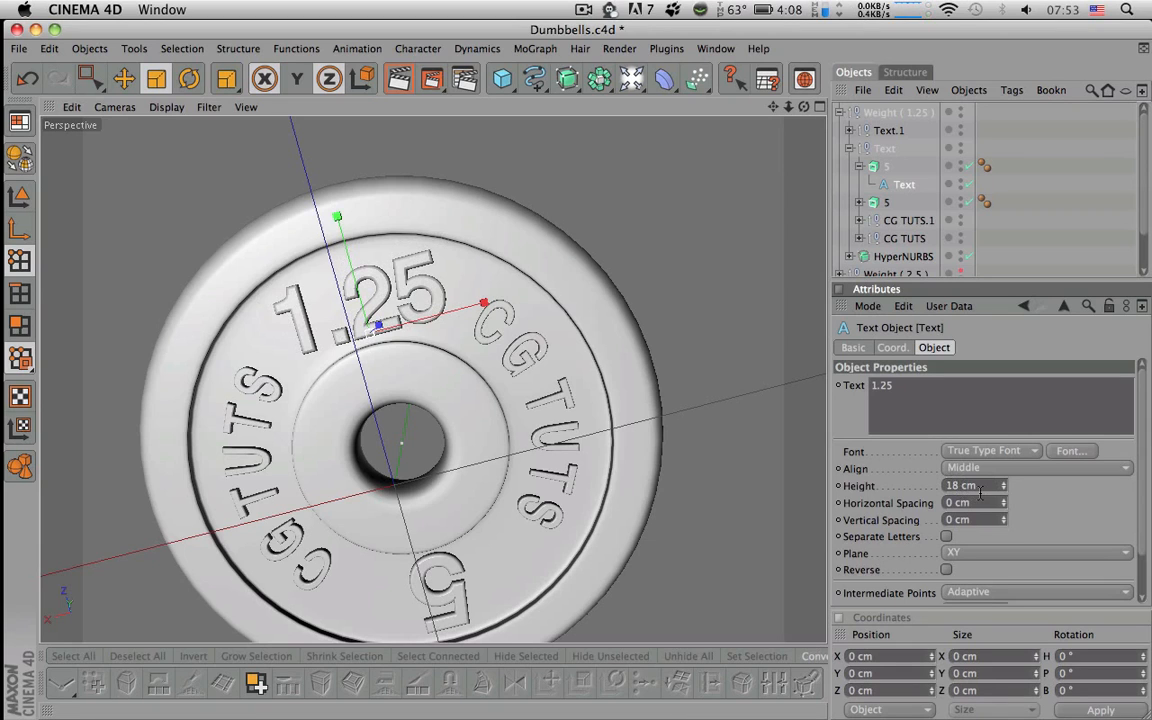
{"action": "left_click", "coordinate": [975, 486]}
{"action": "type", "text": "14"}
{"action": "key", "text": "Return"}
{"action": "key", "text": "space"}
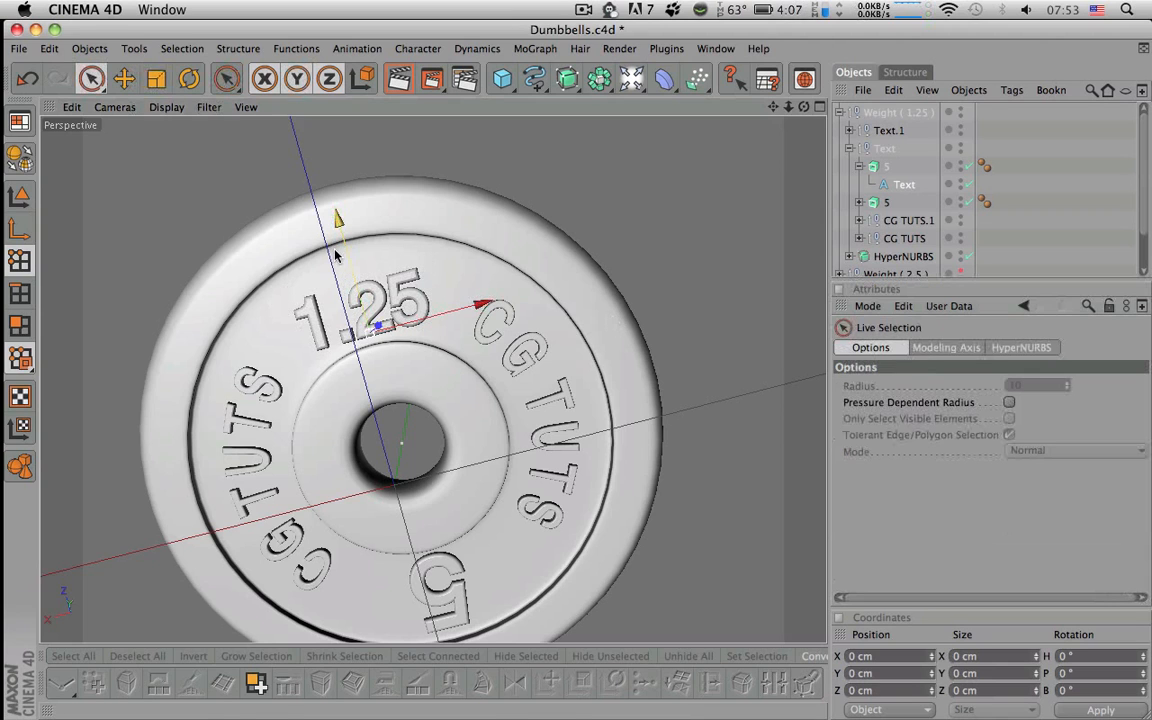
- Raise the 1.25 label to Y 27.339 cm and select the second 5 label's Text object
{"action": "left_click", "coordinate": [19, 196]}
{"action": "left_click_drag", "start_coordinate": [338, 217], "coordinate": [336, 206]}
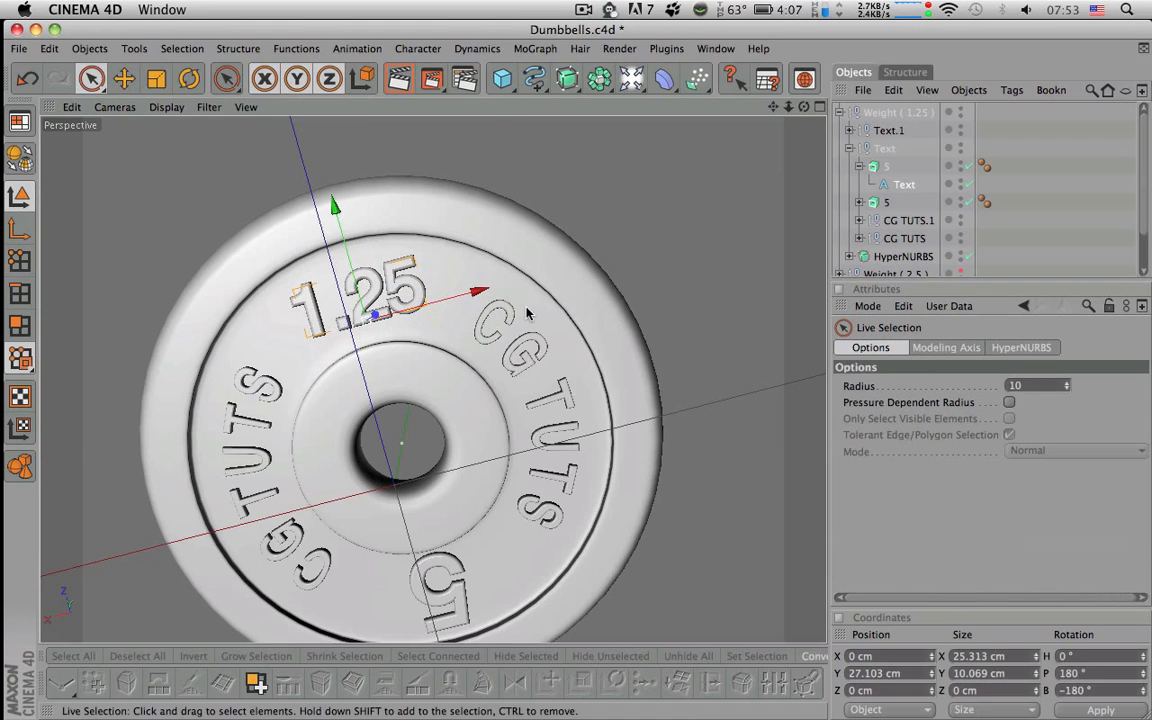
{"action": "middle_click_drag", "start_coordinate": [530, 316], "coordinate": [508, 225], "text": "alt"}
{"action": "key", "text": "super+z"}
{"action": "left_click_drag", "start_coordinate": [315, 126], "coordinate": [312, 117]}
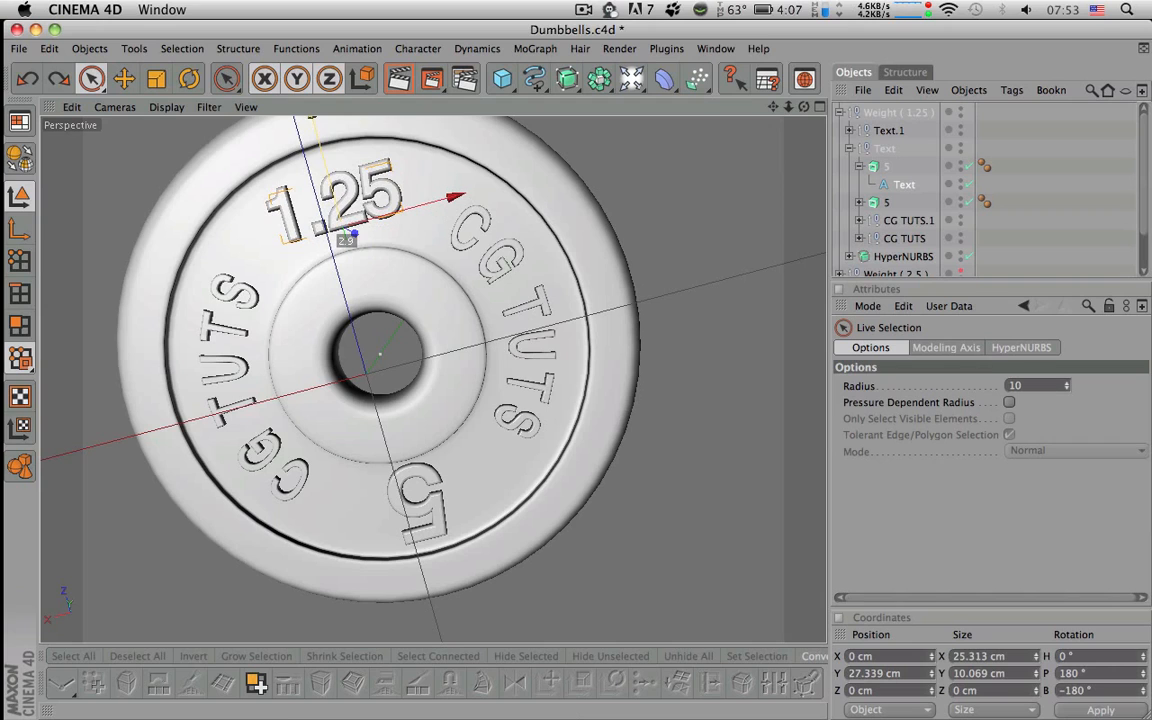
{"action": "left_click", "coordinate": [859, 202]}
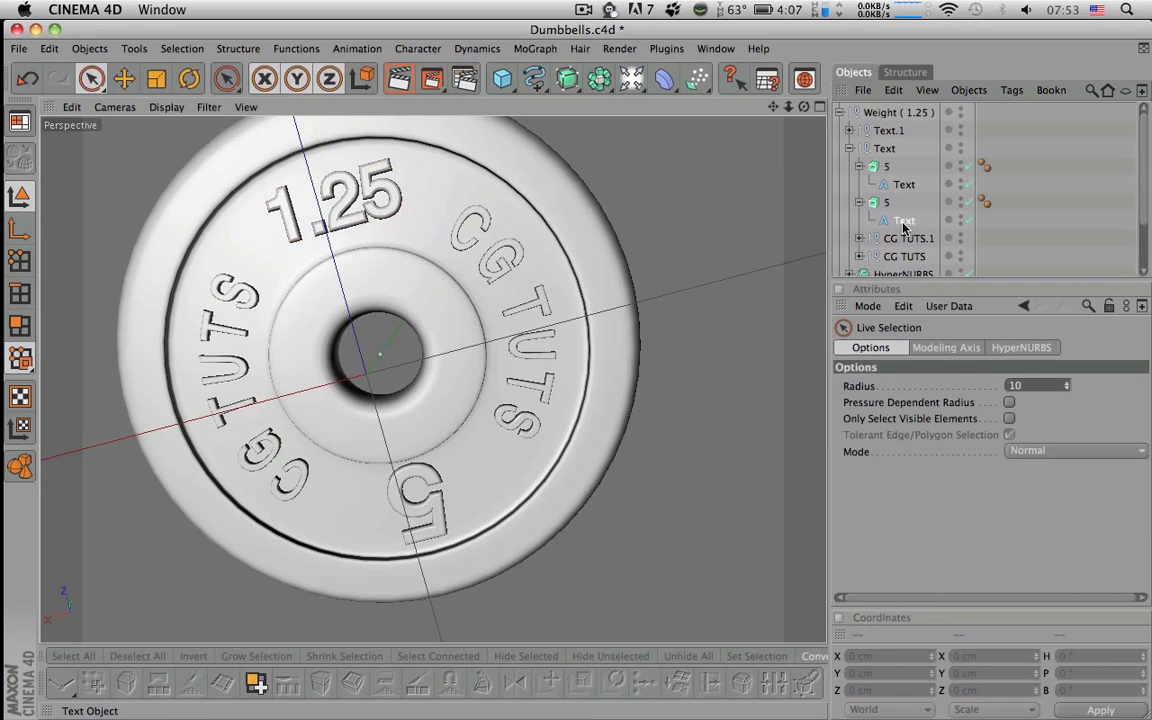
{"action": "left_click", "coordinate": [902, 221]}
- Change the second 5 label's text to 1.25
{"action": "type", "text": "1.25"}
{"action": "left_click", "coordinate": [1067, 223]}
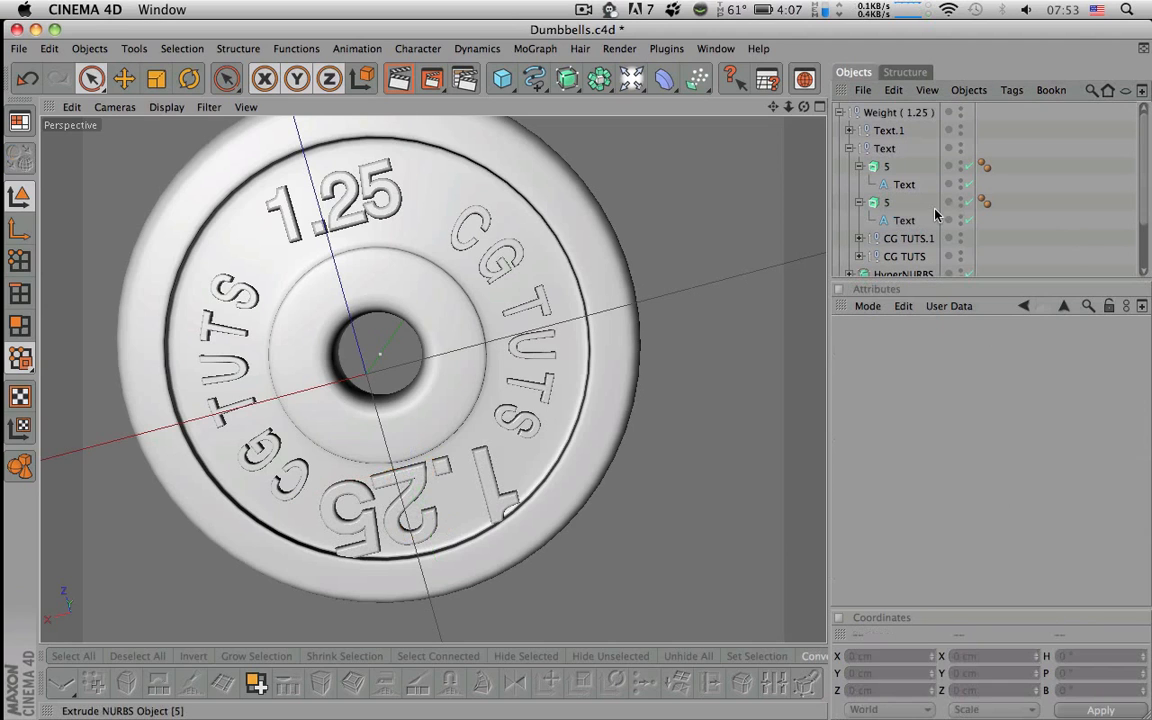
{"action": "left_click", "coordinate": [887, 202]}
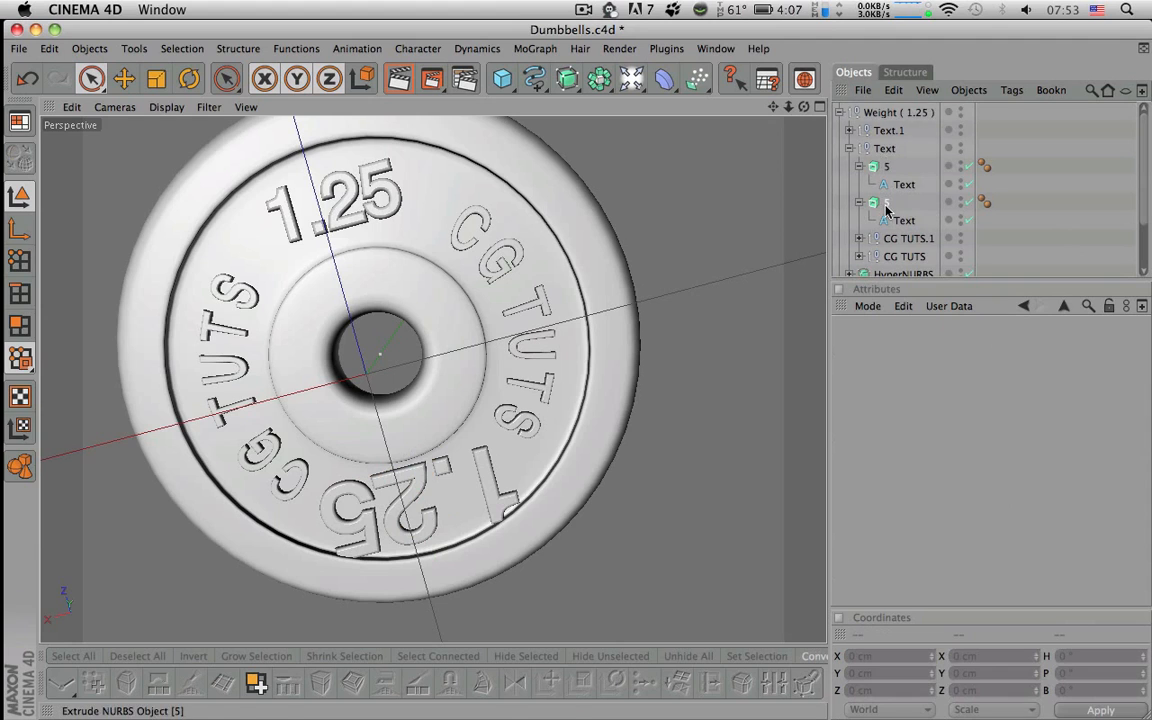
{"action": "key", "text": "t"}
{"action": "key", "text": "y"}
{"action": "left_click_drag", "start_coordinate": [379, 372], "coordinate": [292, 372]}
{"action": "key", "text": "super+z"}
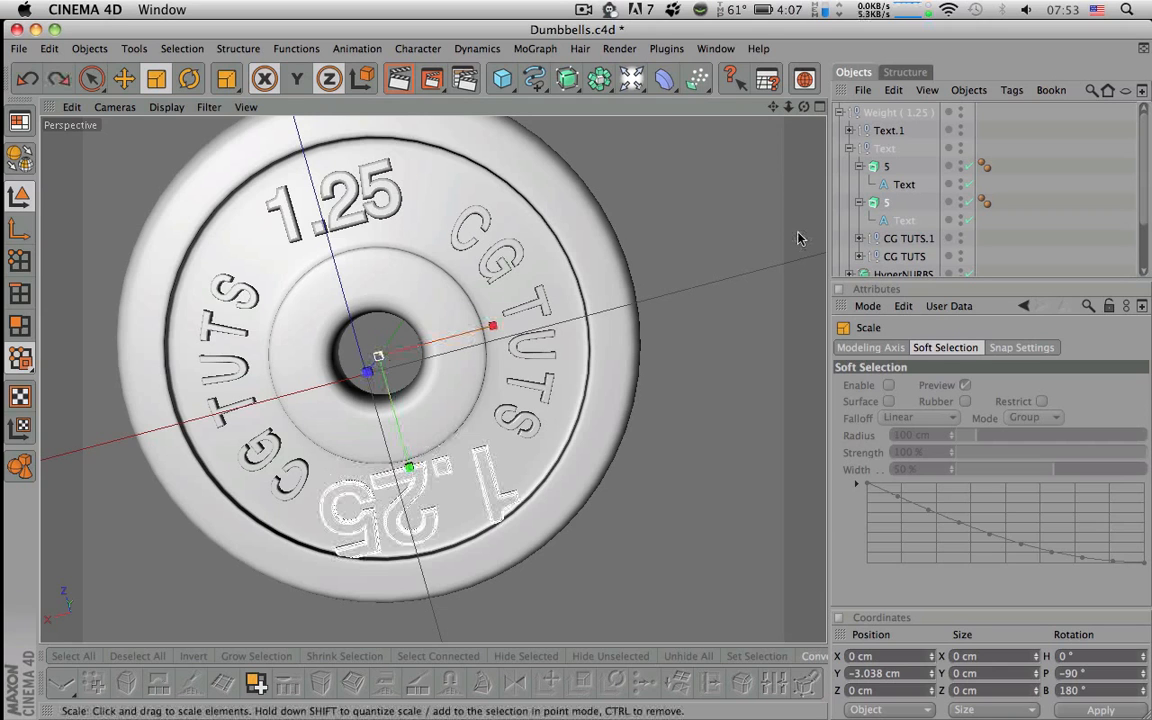
- Set the lower 1.25 label to 14 cm height and move it to Y 27.431 cm
{"action": "left_click", "coordinate": [893, 168]}
{"action": "left_click", "coordinate": [900, 183]}
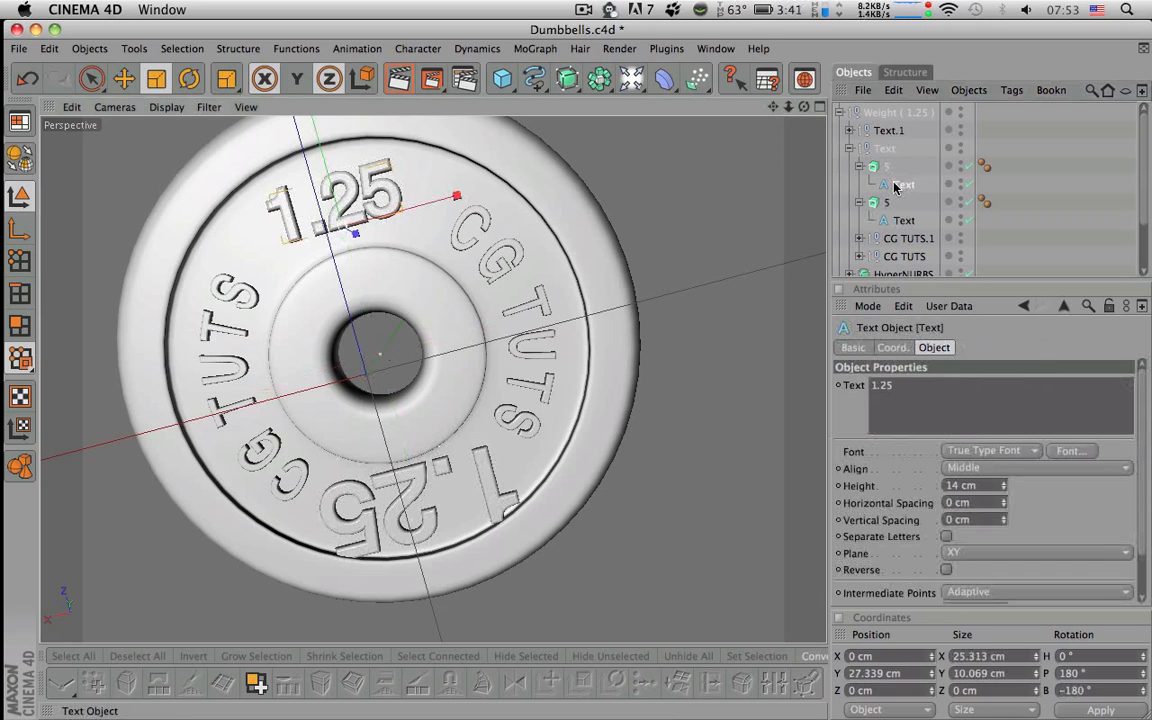
{"action": "left_click", "coordinate": [898, 220]}
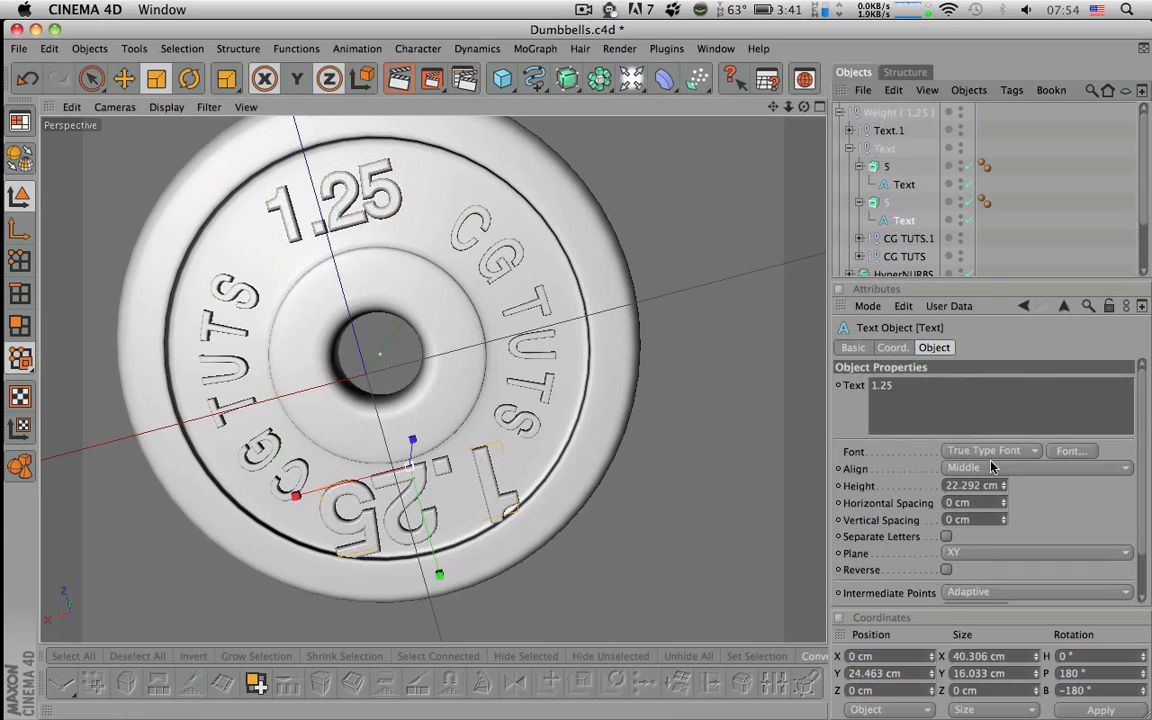
{"action": "type", "text": "14"}
{"action": "key", "text": "Return"}
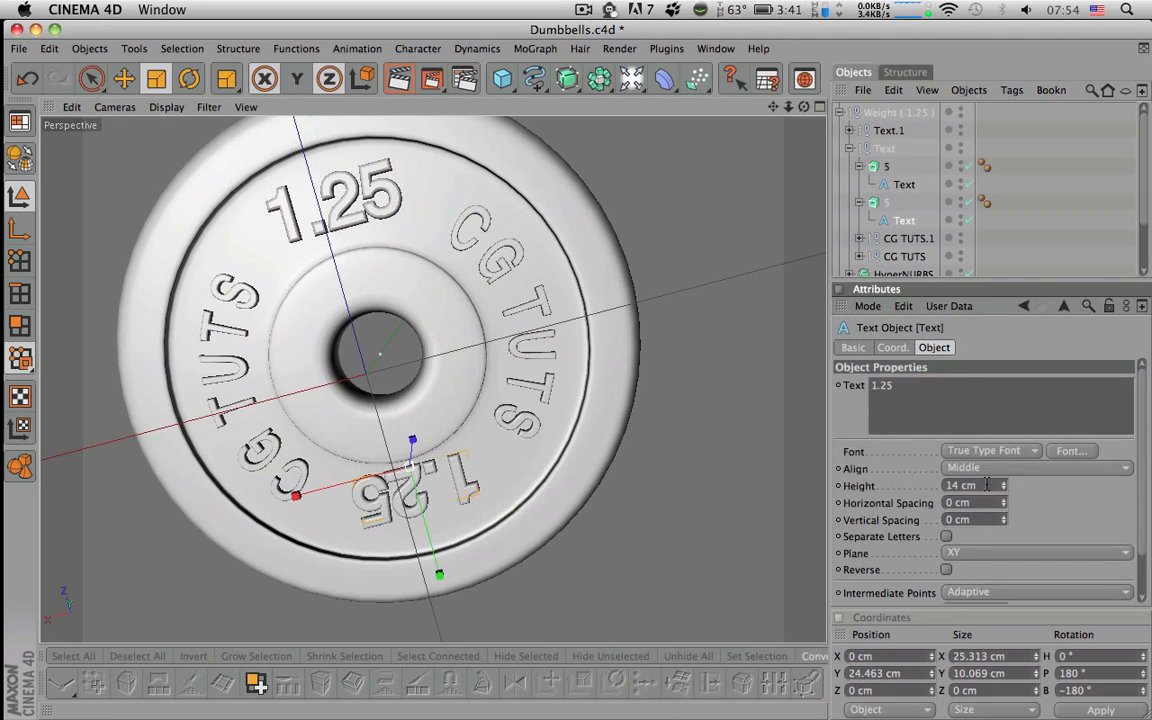
{"action": "key", "text": "space"}
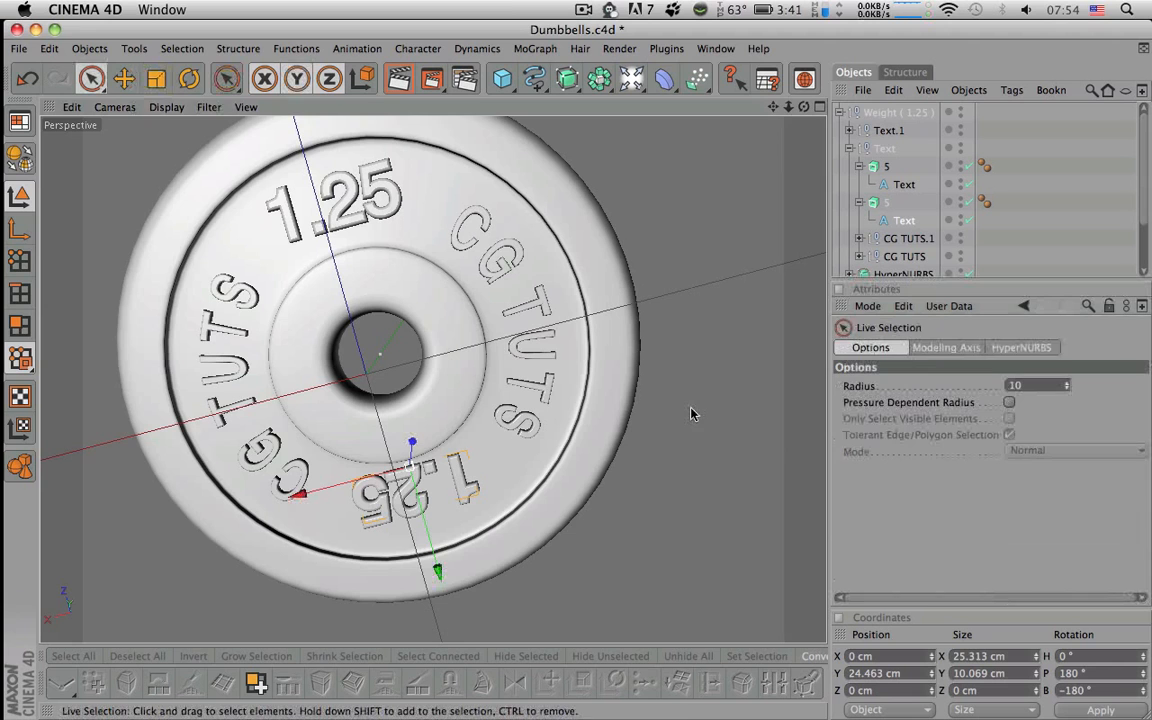
{"action": "left_click_drag", "start_coordinate": [598, 460], "coordinate": [594, 481], "text": "alt"}
{"action": "left_click_drag", "start_coordinate": [434, 575], "coordinate": [438, 594]}
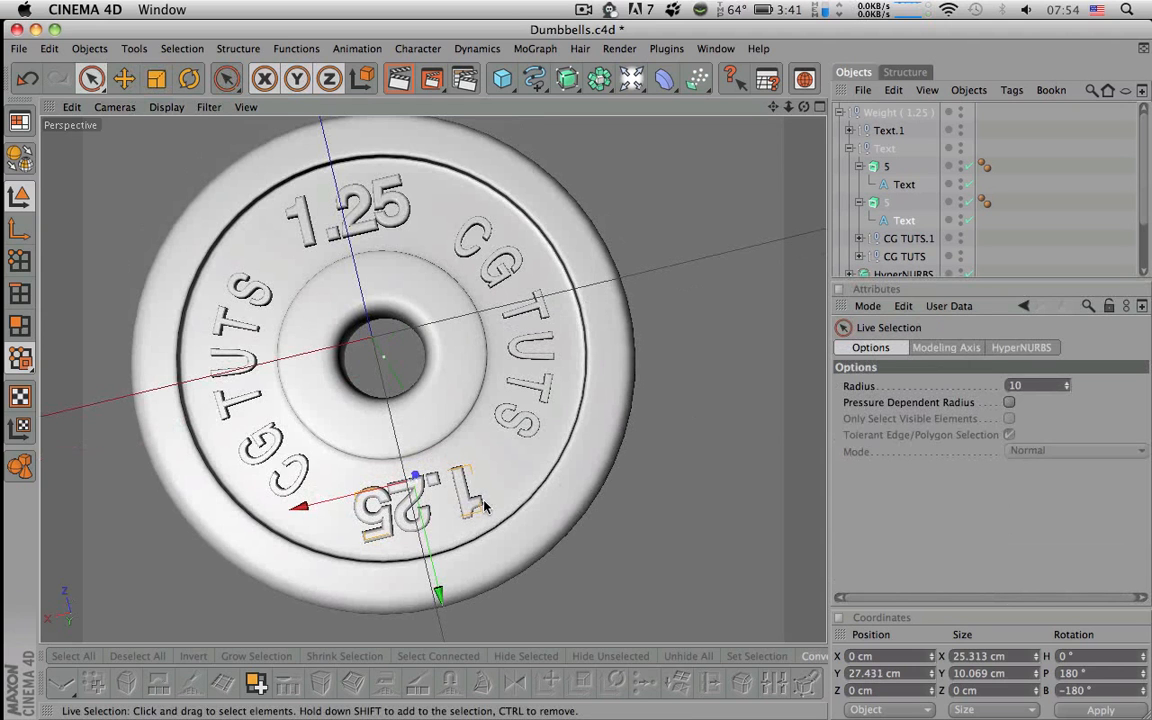
{"action": "mouse_move", "coordinate": [543, 473]}
{"action": "left_mouse_down", "text": "alt"}
{"action": "mouse_move", "coordinate": [556, 590]}
{"action": "mouse_move", "coordinate": [546, 476]}
{"action": "left_mouse_up", "text": "alt"}
{"action": "middle_click_drag", "start_coordinate": [546, 476], "coordinate": [548, 344], "text": "alt"}
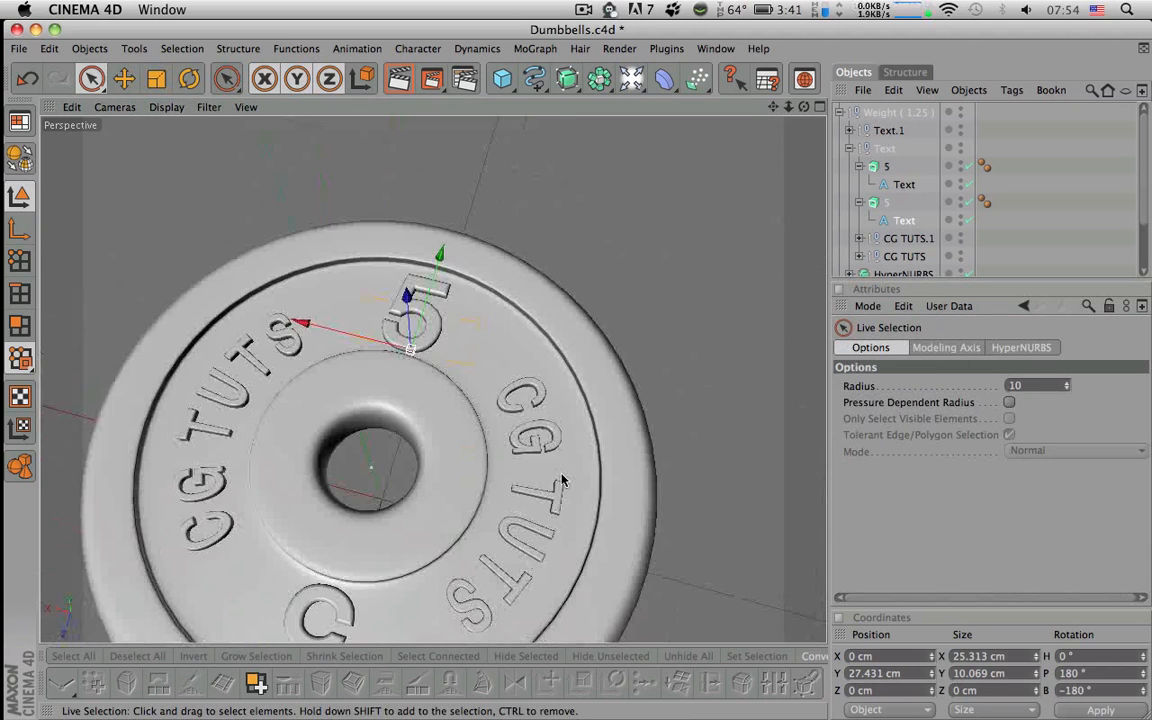
- Change Text.1's first 5 label to 1.25 at 14 cm and shift it toward the rim
{"action": "left_click", "coordinate": [849, 148]}
{"action": "left_click", "coordinate": [849, 130]}
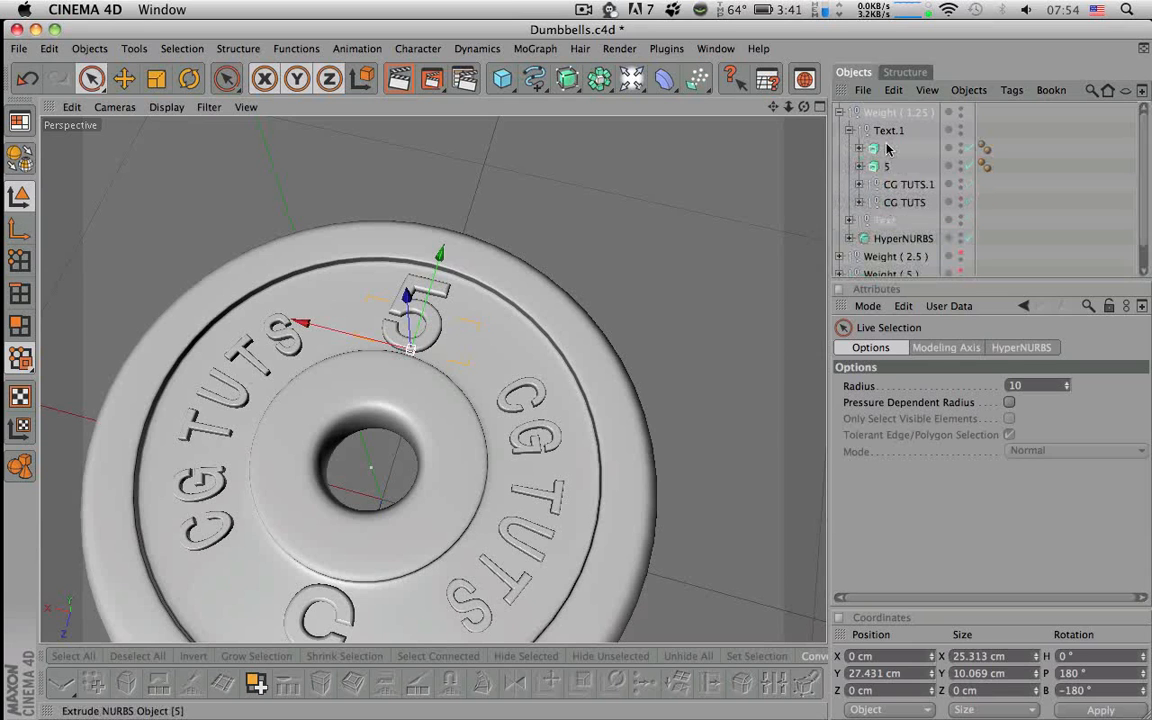
{"action": "left_click", "coordinate": [859, 148]}
{"action": "left_click", "coordinate": [901, 167]}
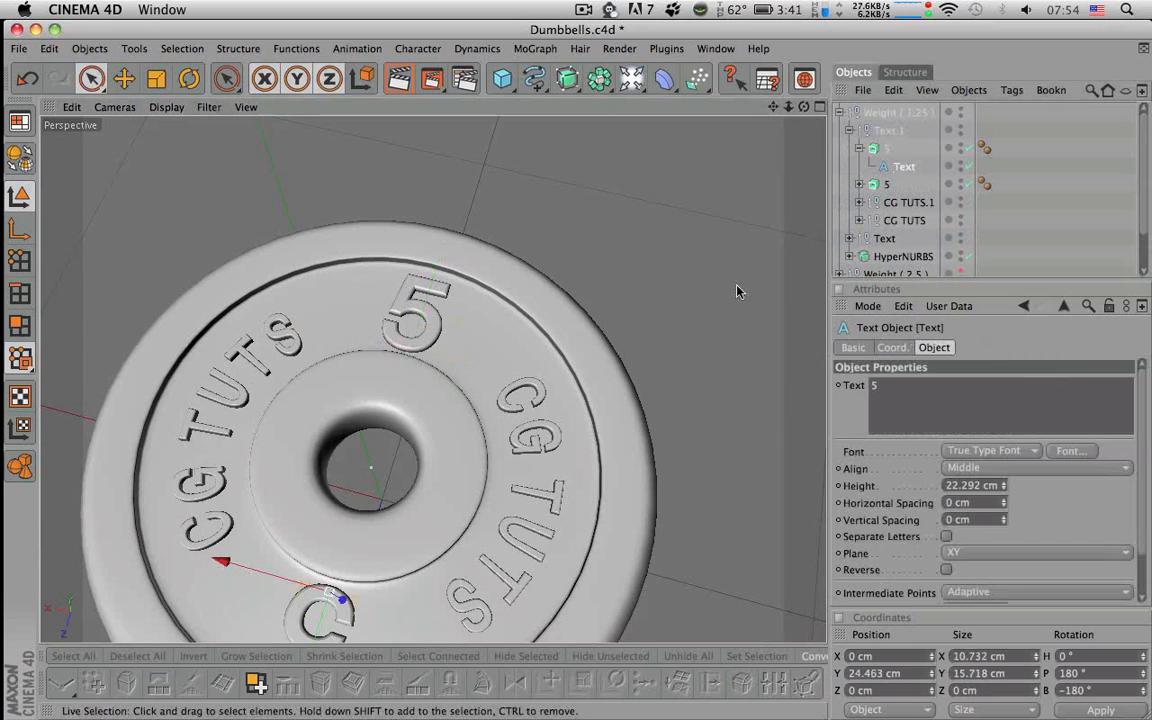
{"action": "double_click", "coordinate": [888, 385]}
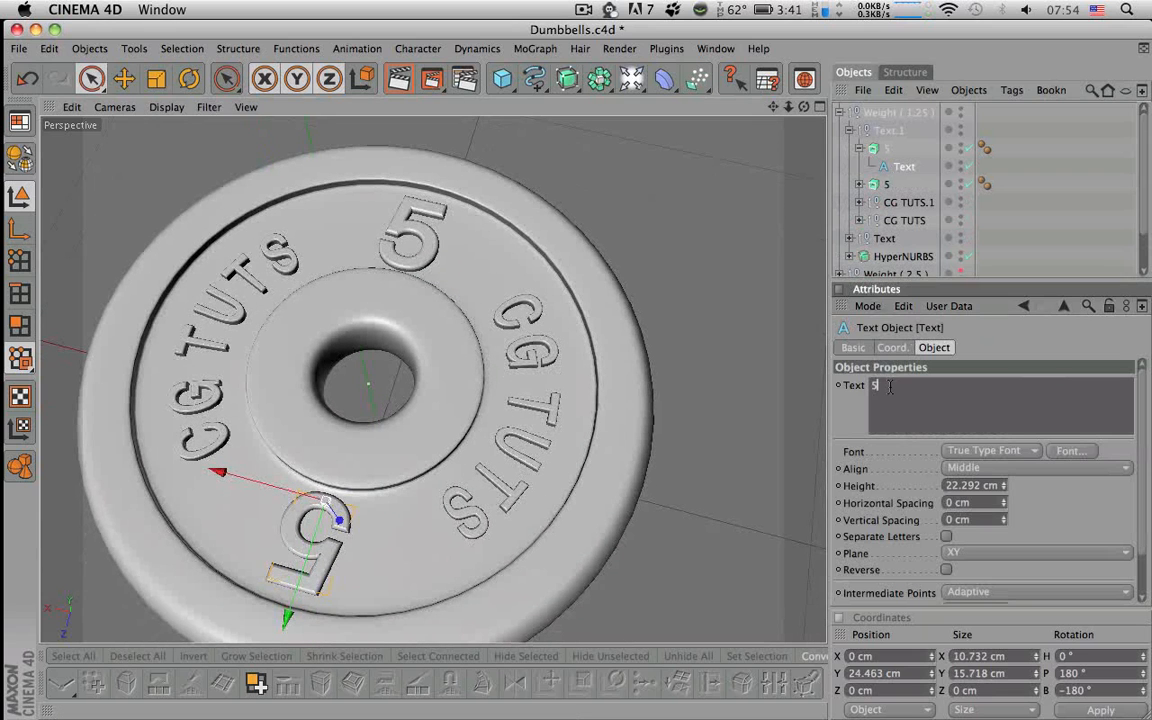
{"action": "type", "text": "1.25"}
{"action": "double_click", "coordinate": [994, 487]}
{"action": "type", "text": "14"}
{"action": "key", "text": "Return"}
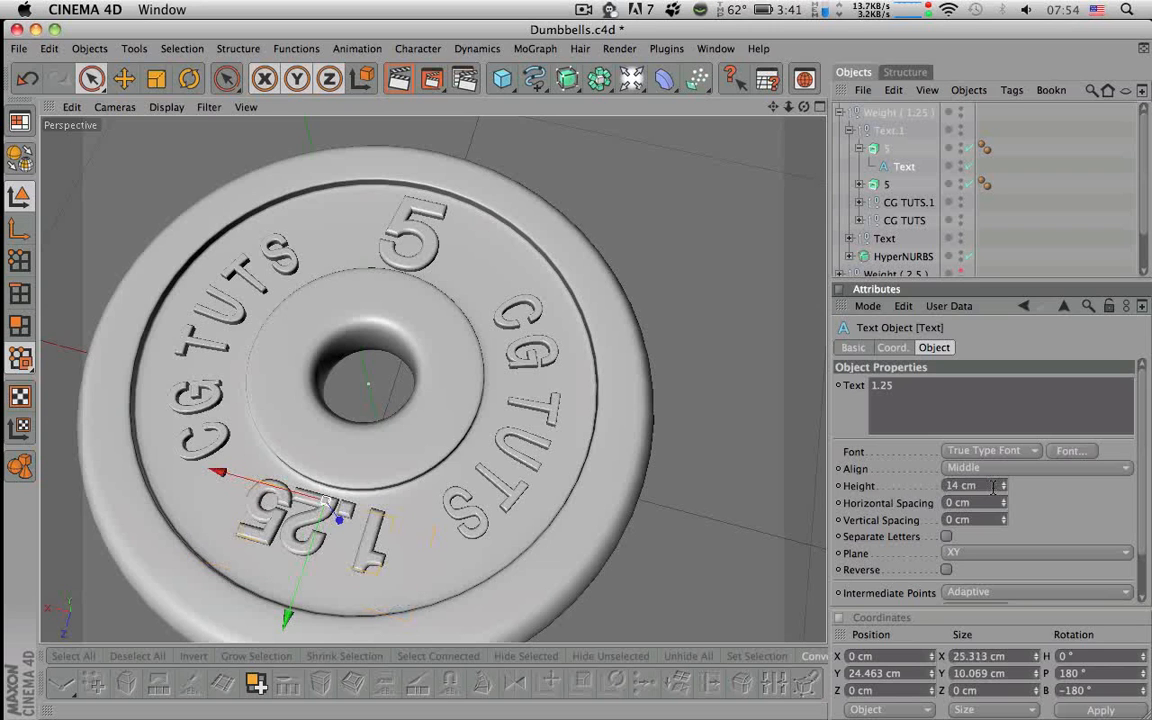
{"action": "left_click_drag", "start_coordinate": [287, 614], "coordinate": [283, 635]}
- Change Text.1's second 5 label to 1.25 with a 14 cm height
{"action": "left_click", "coordinate": [859, 148]}
{"action": "left_click", "coordinate": [859, 166]}
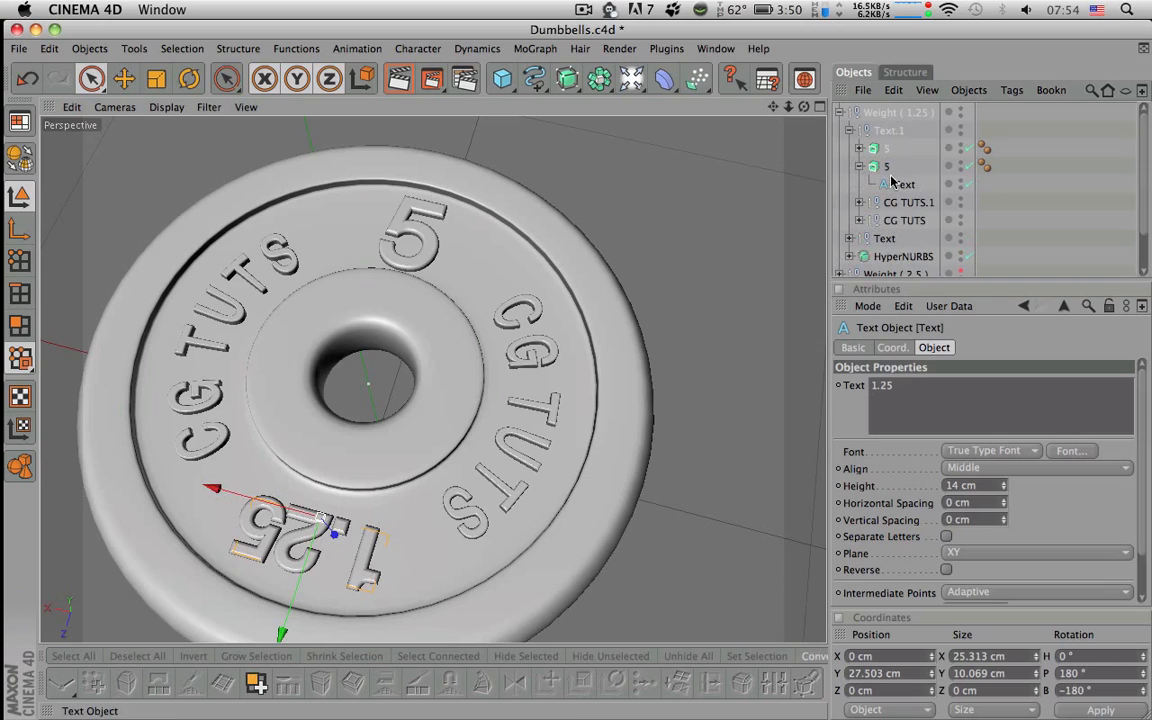
{"action": "left_click", "coordinate": [900, 184]}
{"action": "key", "text": "Left"}
{"action": "type", "text": "1.2"}
{"action": "left_click", "coordinate": [979, 485]}
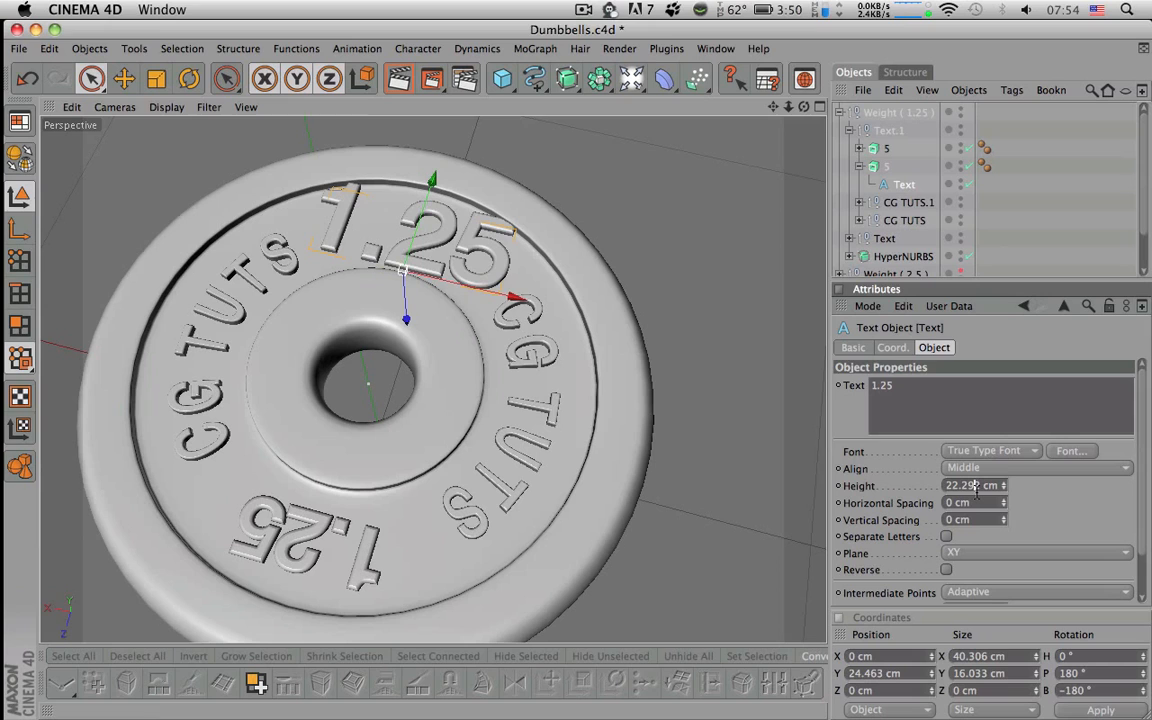
{"action": "type", "text": "14"}
{"action": "key", "text": "Return"}
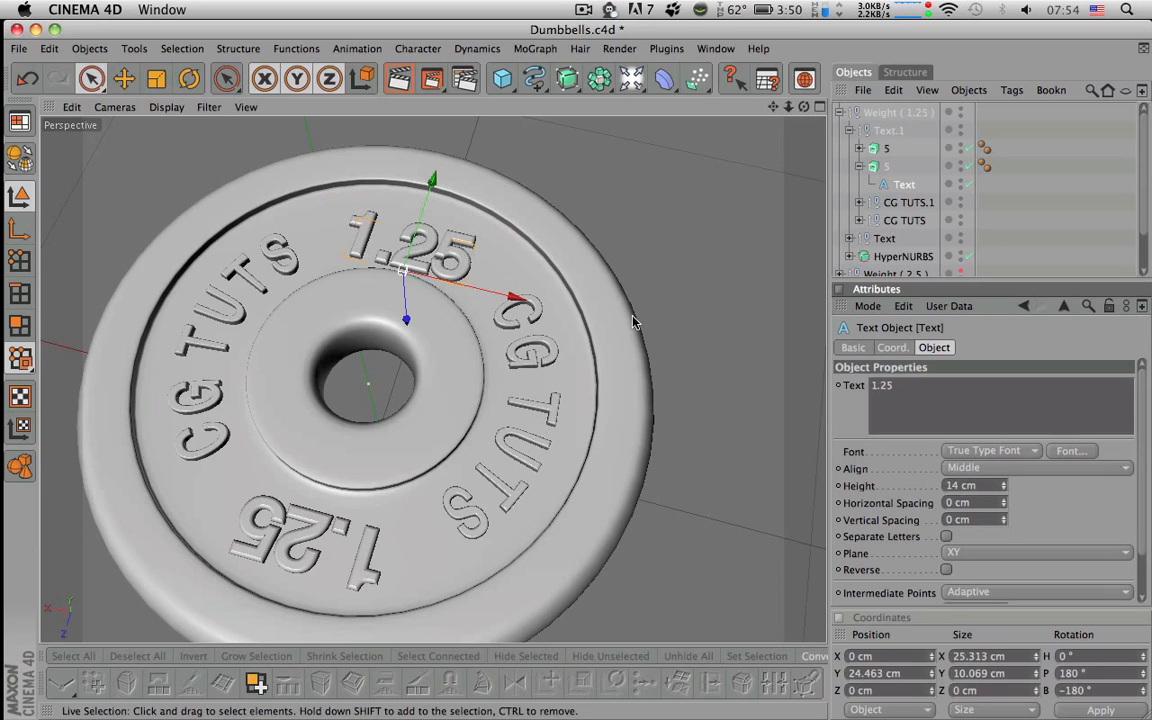
{"action": "mouse_move", "coordinate": [509, 214]}
{"action": "left_mouse_down", "text": "alt"}
{"action": "mouse_move", "coordinate": [458, 214]}
{"action": "mouse_move", "coordinate": [497, 214]}
{"action": "left_mouse_up", "text": "alt"}
{"action": "left_click", "coordinate": [1041, 210]}
- Zoom out on the finished plate and hide Weight ( 1.25 ) in the editor
{"action": "right_click_drag", "start_coordinate": [576, 321], "coordinate": [567, 321], "text": "alt"}
{"action": "left_click_drag", "start_coordinate": [567, 321], "coordinate": [613, 412], "text": "alt"}
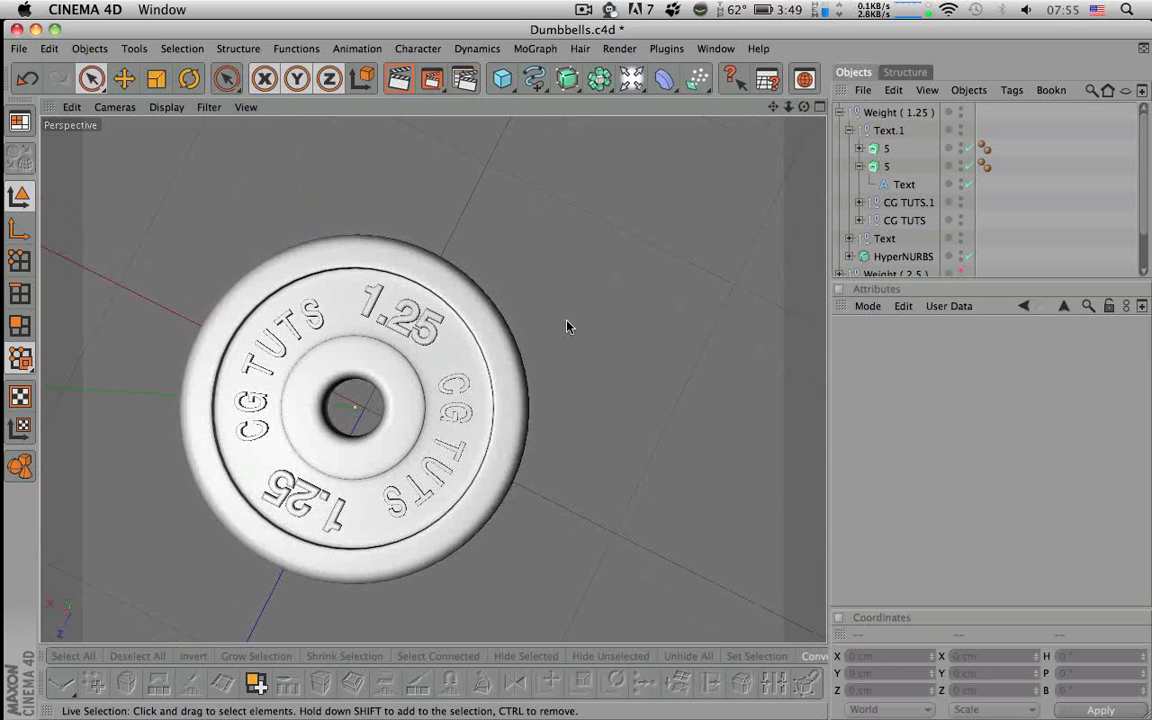
{"action": "mouse_move", "coordinate": [576, 319]}
{"action": "right_mouse_down", "text": "alt"}
{"action": "mouse_move", "coordinate": [538, 319]}
{"action": "mouse_move", "coordinate": [580, 319]}
{"action": "right_mouse_up", "text": "alt"}
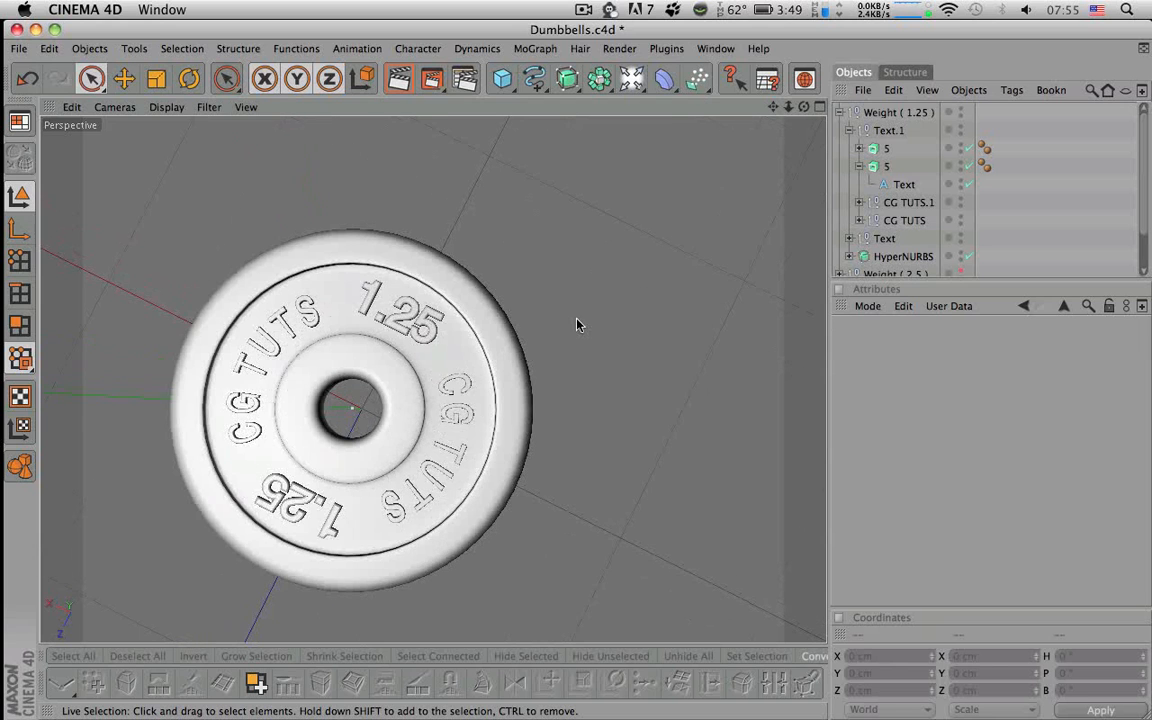
{"action": "left_click_drag", "start_coordinate": [577, 323], "coordinate": [577, 300], "text": "alt"}
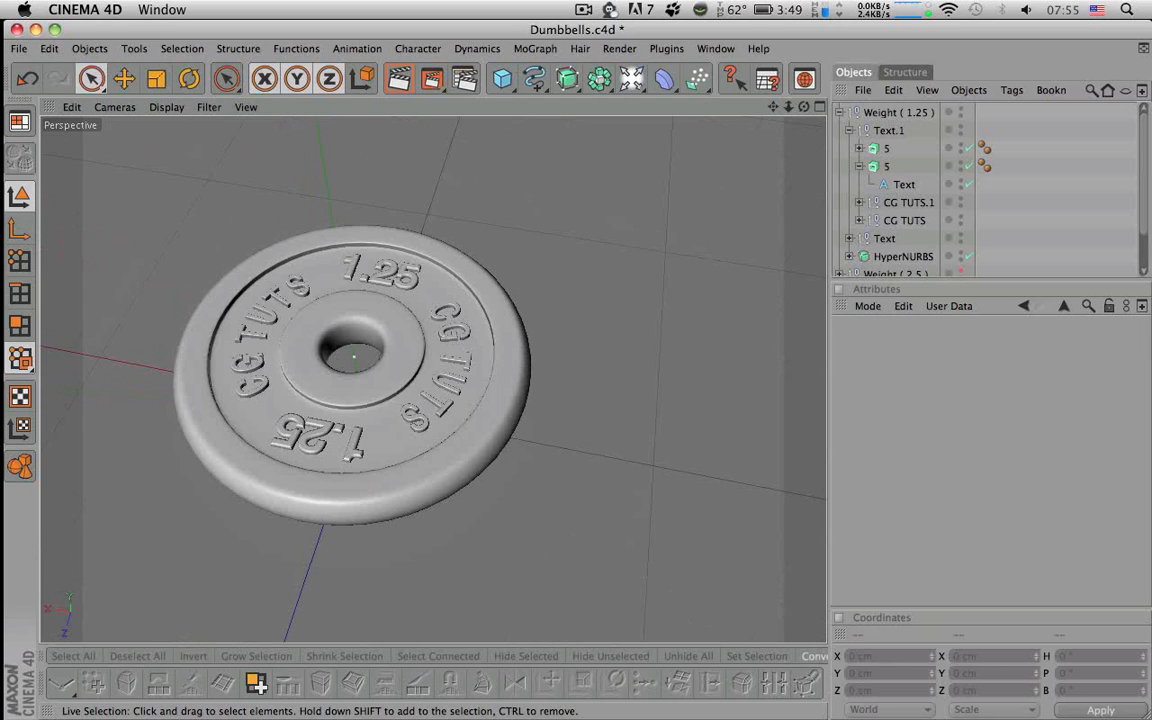
{"action": "left_click", "coordinate": [839, 113]}
{"action": "left_click", "coordinate": [872, 130]}
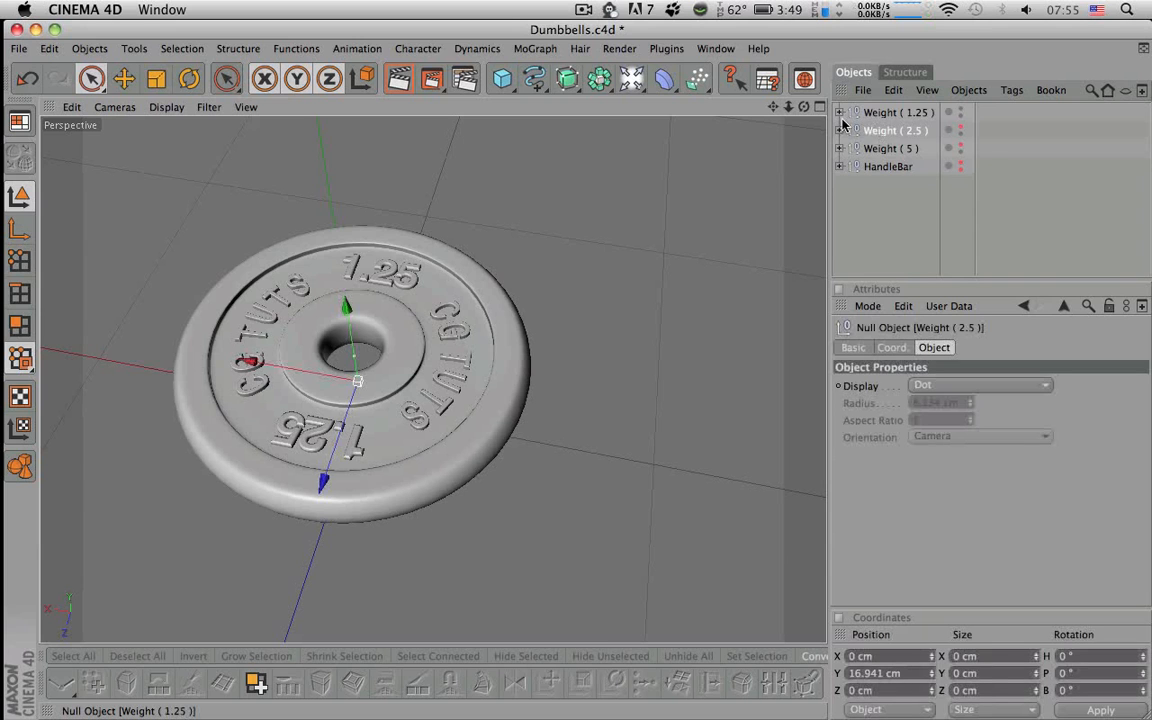
{"action": "left_click", "coordinate": [839, 113]}
{"action": "left_click", "coordinate": [839, 113]}
{"action": "left_click", "coordinate": [872, 113]}
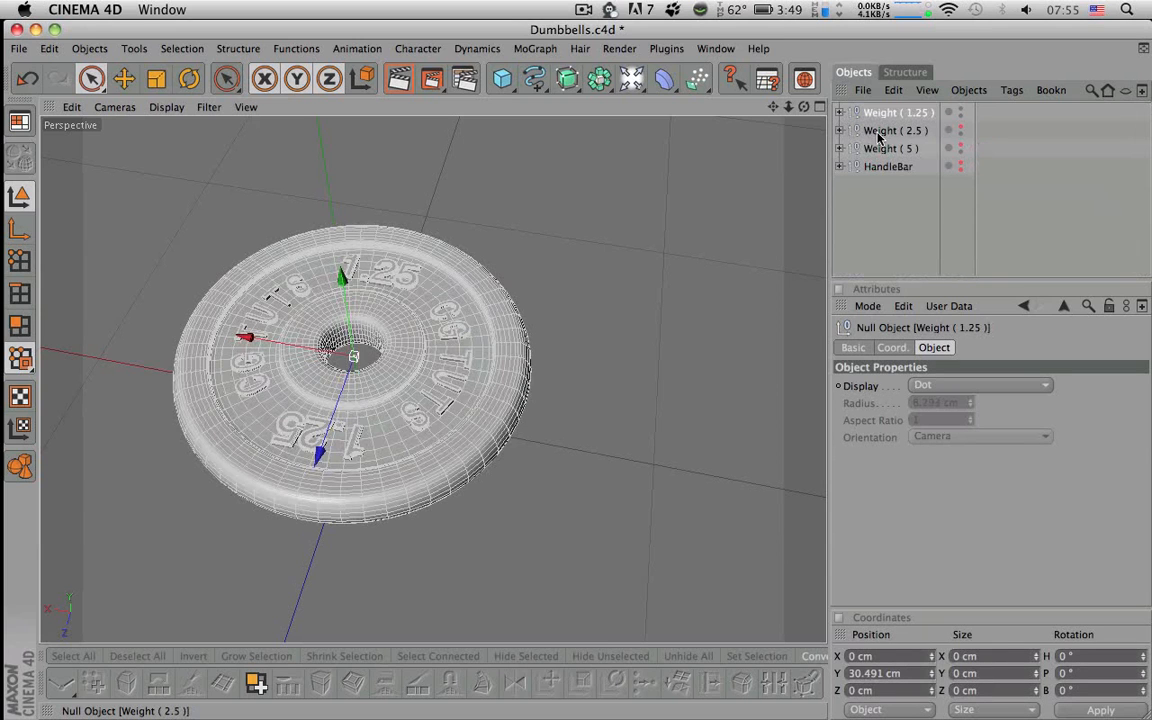
{"action": "left_click", "coordinate": [960, 110]}
- Expand Weight ( 2.5 ) > Text.1 > 5 and select its Text object
{"action": "left_click", "coordinate": [949, 131]}
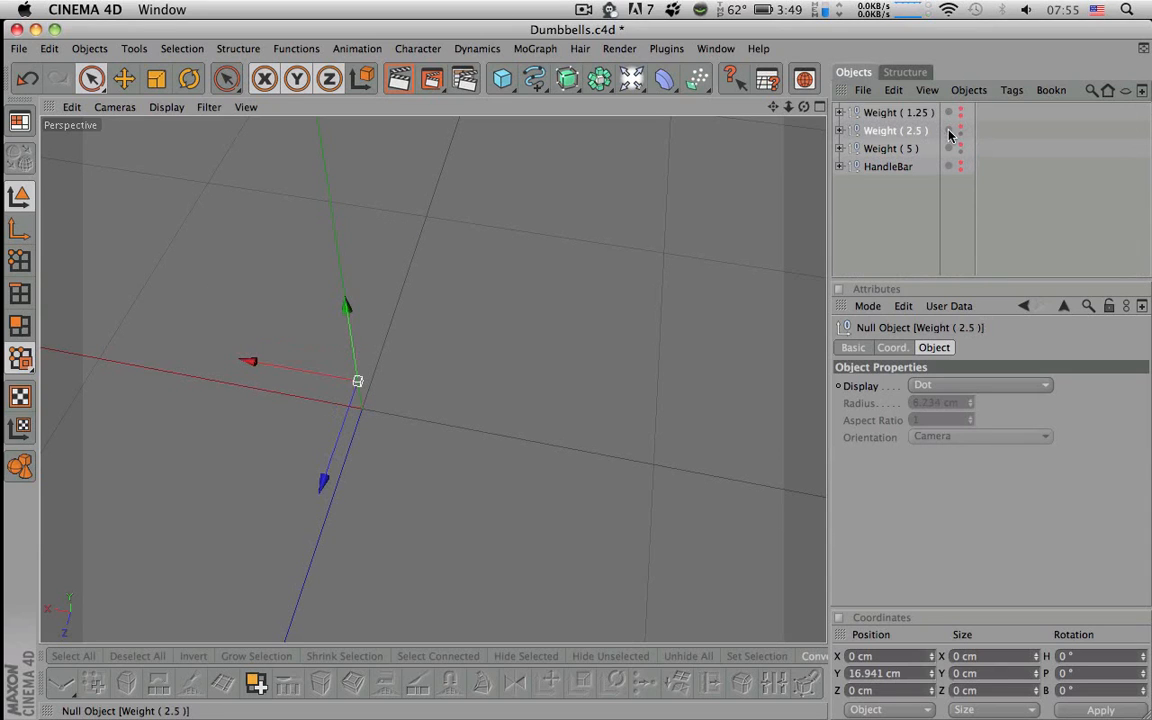
{"action": "left_click", "coordinate": [839, 131]}
{"action": "left_click", "coordinate": [851, 150]}
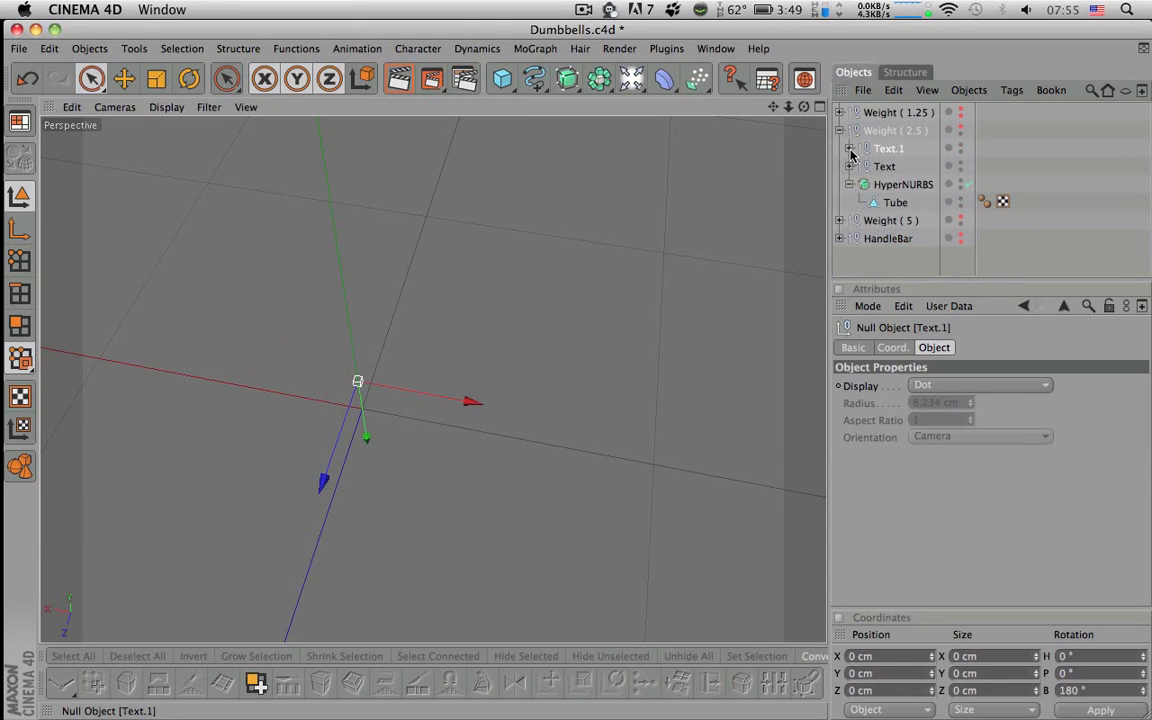
{"action": "left_click", "coordinate": [849, 149]}
{"action": "left_click", "coordinate": [859, 167]}
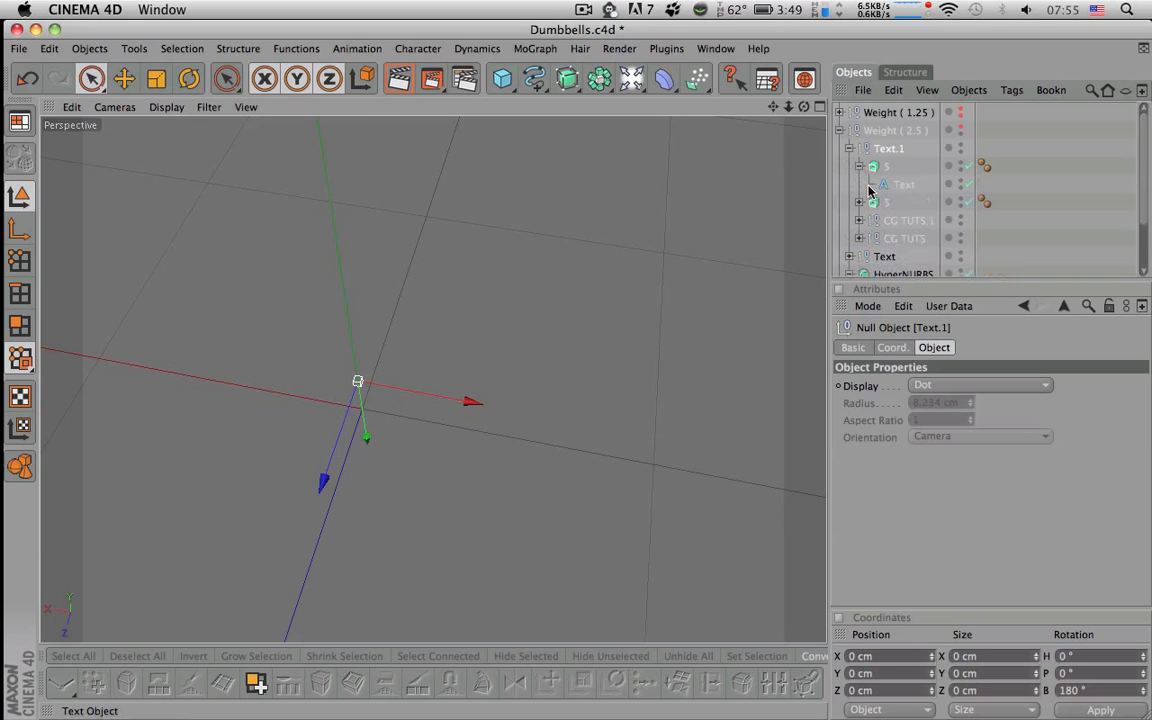
{"action": "left_click", "coordinate": [896, 185]}
- Change the first 5 label to 2.5 at 20 cm height and move it to Y 31.031 cm
{"action": "type", "text": "2.5"}
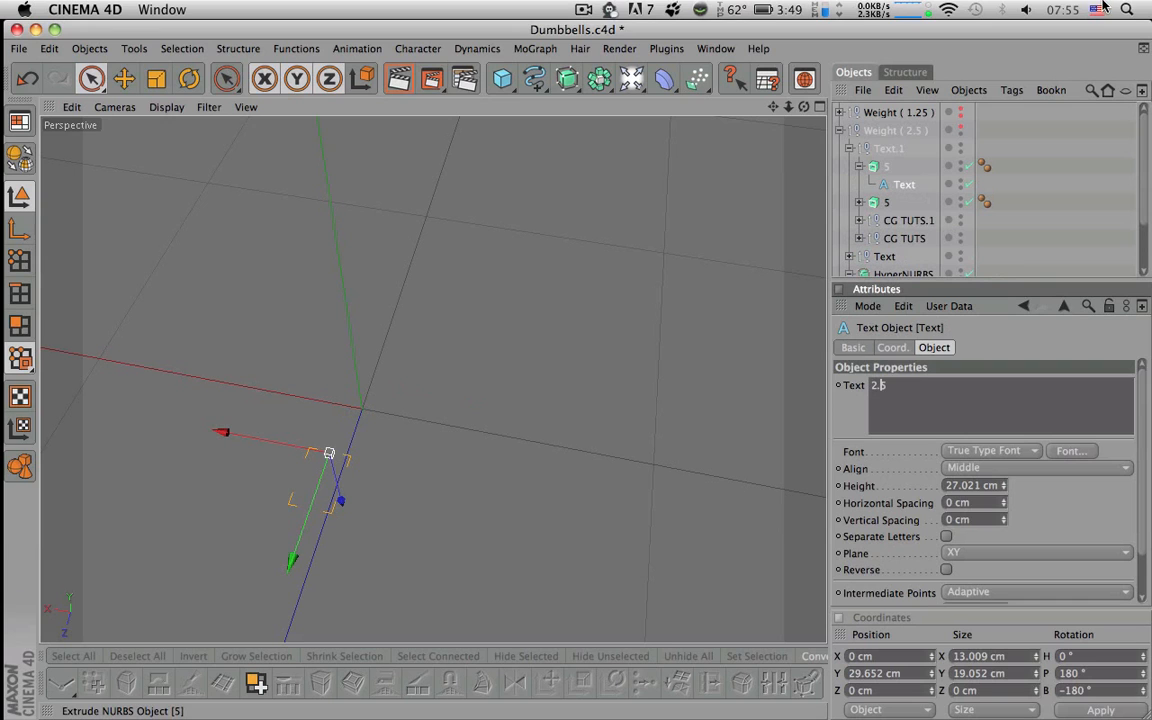
{"action": "left_click", "coordinate": [1058, 206]}
{"action": "left_click", "coordinate": [960, 128]}
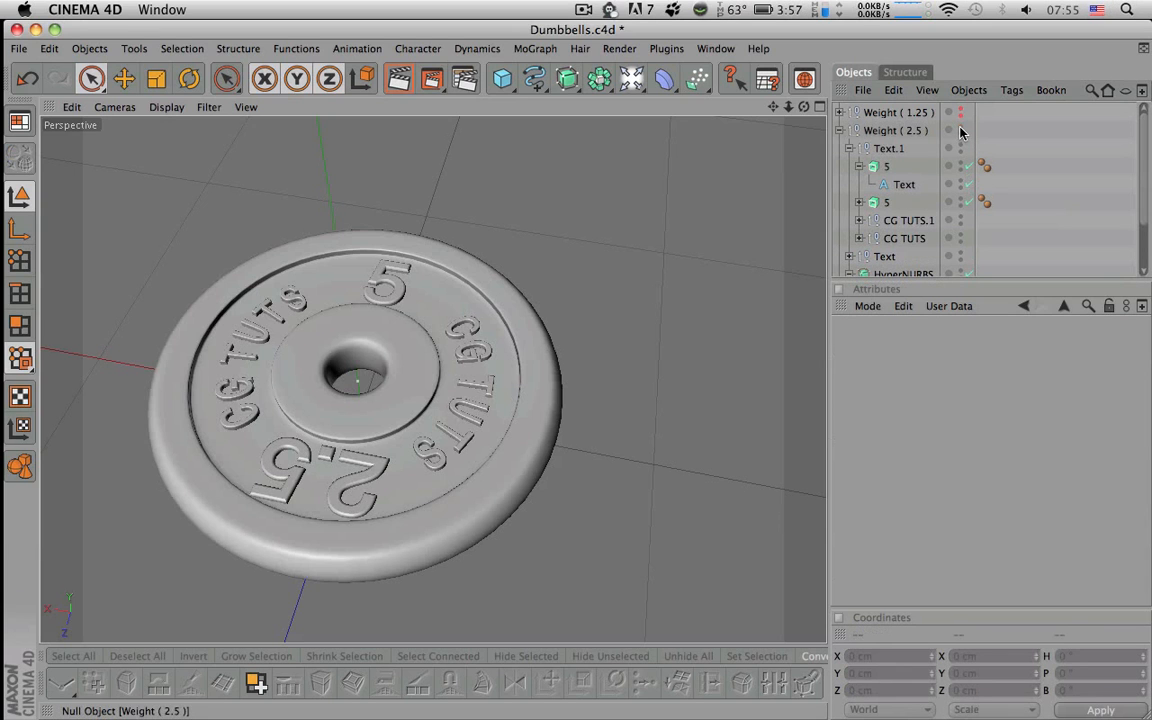
{"action": "left_click_drag", "start_coordinate": [700, 290], "coordinate": [698, 350], "text": "alt"}
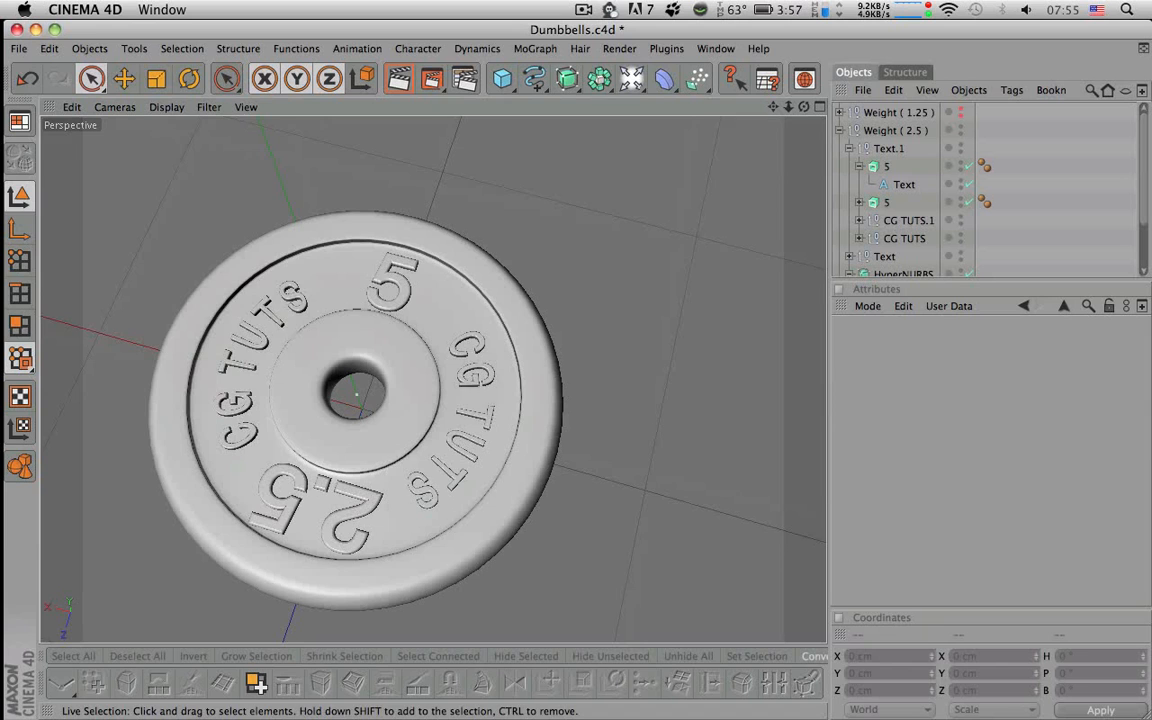
{"action": "left_click", "coordinate": [898, 188]}
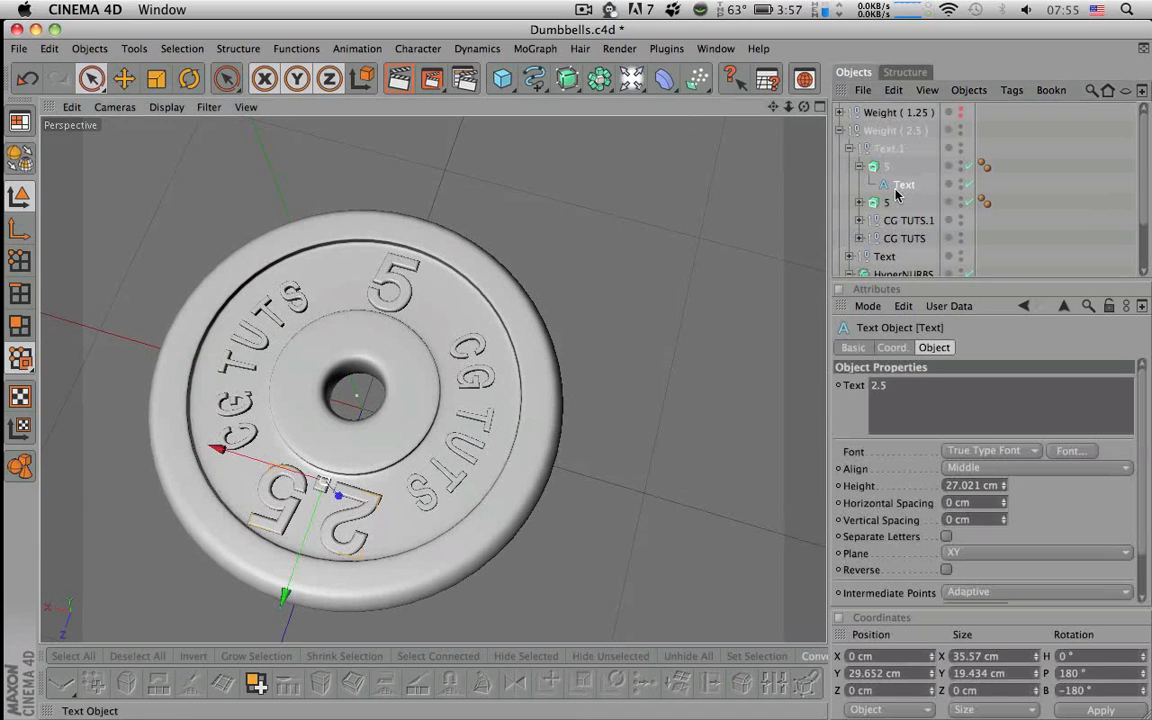
{"action": "left_click_drag", "start_coordinate": [1003, 486], "coordinate": [1003, 476]}
{"action": "double_click", "coordinate": [984, 486]}
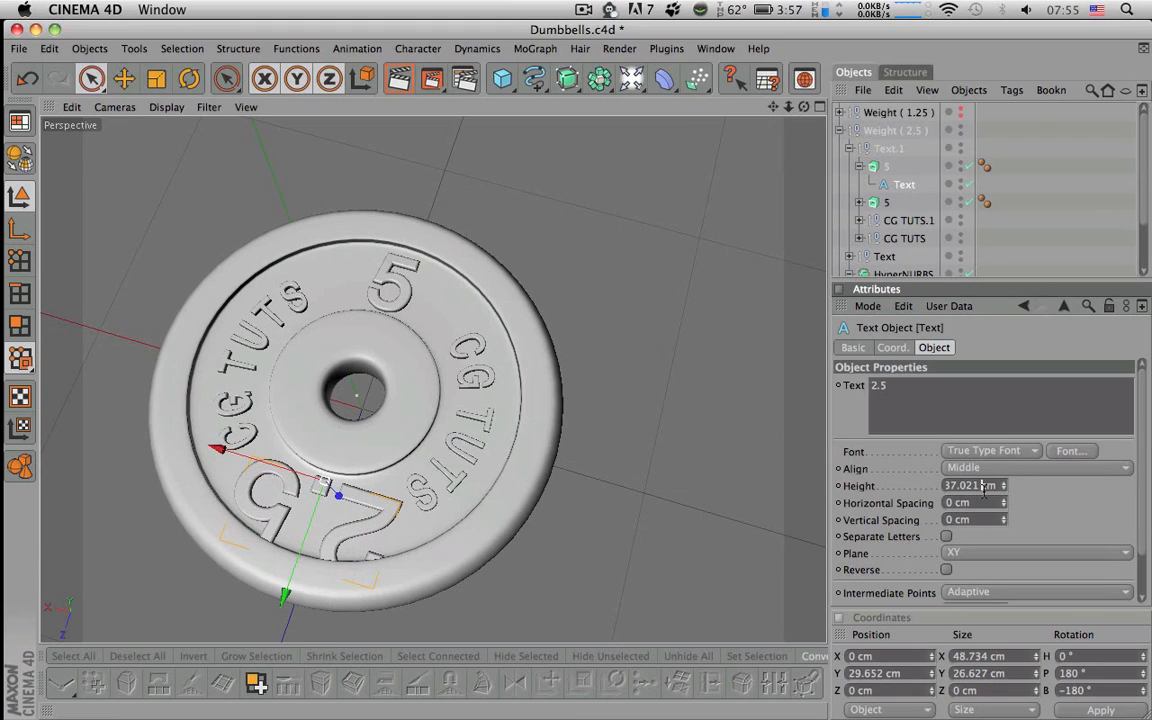
{"action": "type", "text": "20"}
{"action": "key", "text": "Return"}
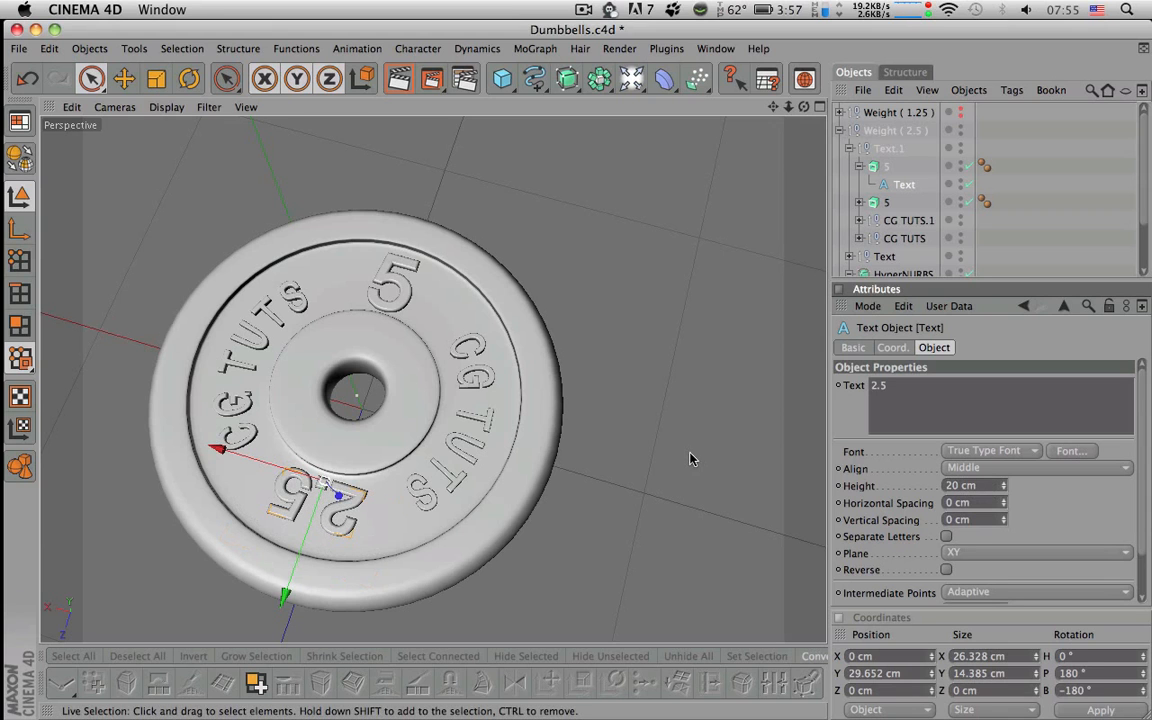
{"action": "scroll", "coordinate": [478, 424], "scroll_direction": "up", "scroll_amount": 5}
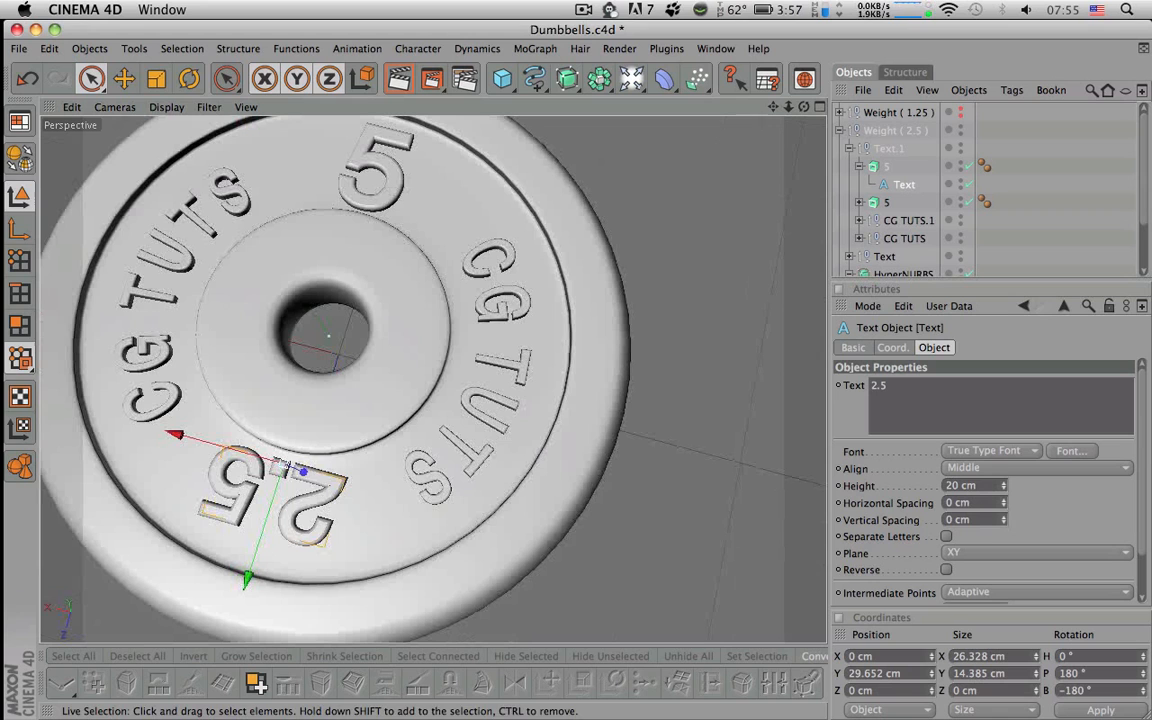
{"action": "left_click_drag", "start_coordinate": [268, 509], "coordinate": [266, 516]}
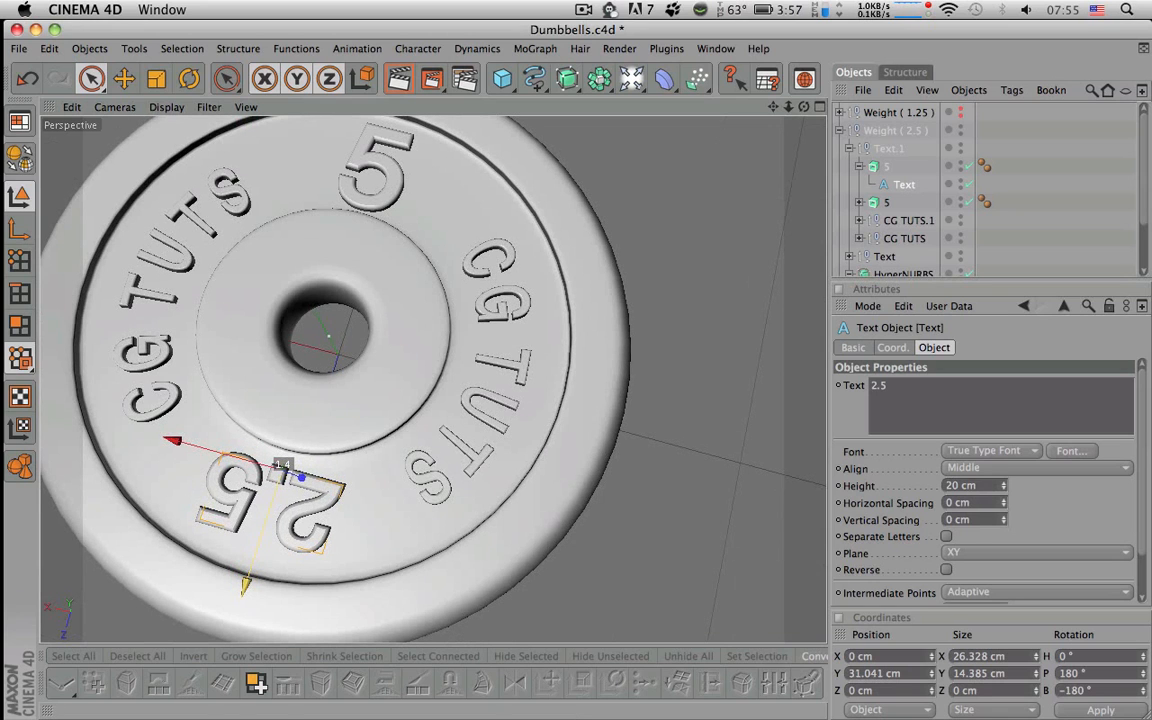
{"action": "mouse_move", "coordinate": [404, 411]}
{"action": "left_mouse_down", "text": "alt"}
{"action": "mouse_move", "coordinate": [396, 452]}
{"action": "mouse_move", "coordinate": [403, 414]}
{"action": "mouse_move", "coordinate": [401, 425]}
{"action": "left_mouse_up", "text": "alt"}
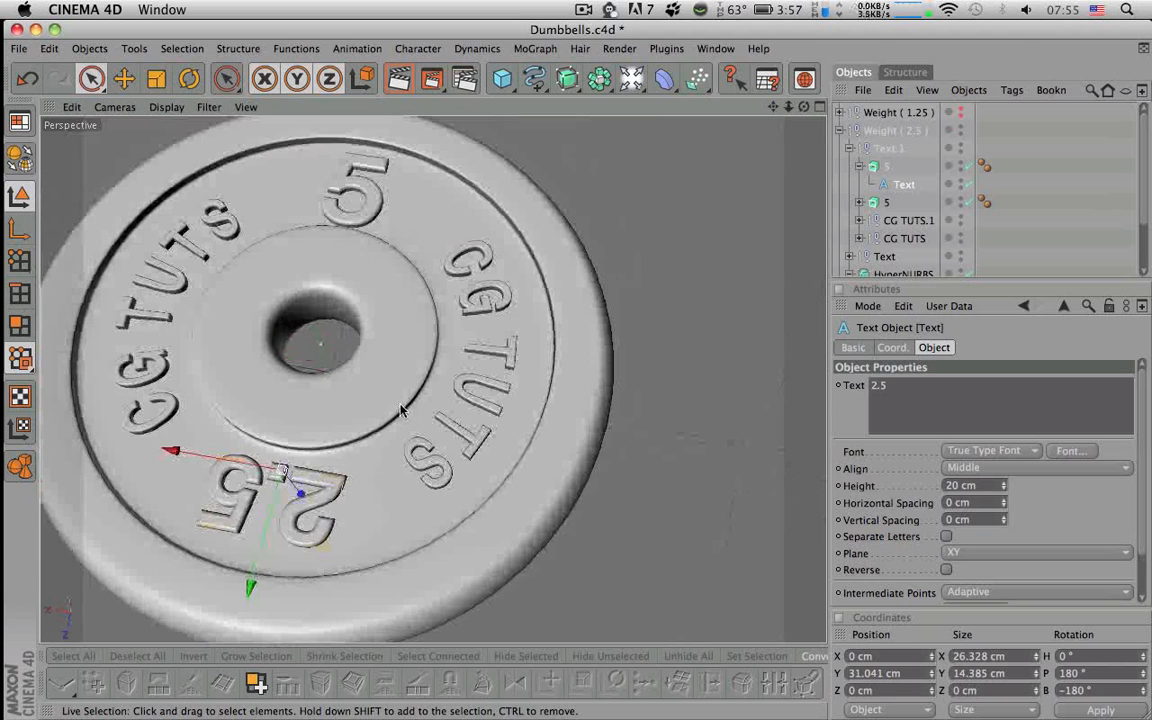
- Change the top 5 number to 2.5 at 20 cm height and nudge it up the plate
{"action": "left_click", "coordinate": [860, 203]}
{"action": "left_click", "coordinate": [886, 220]}
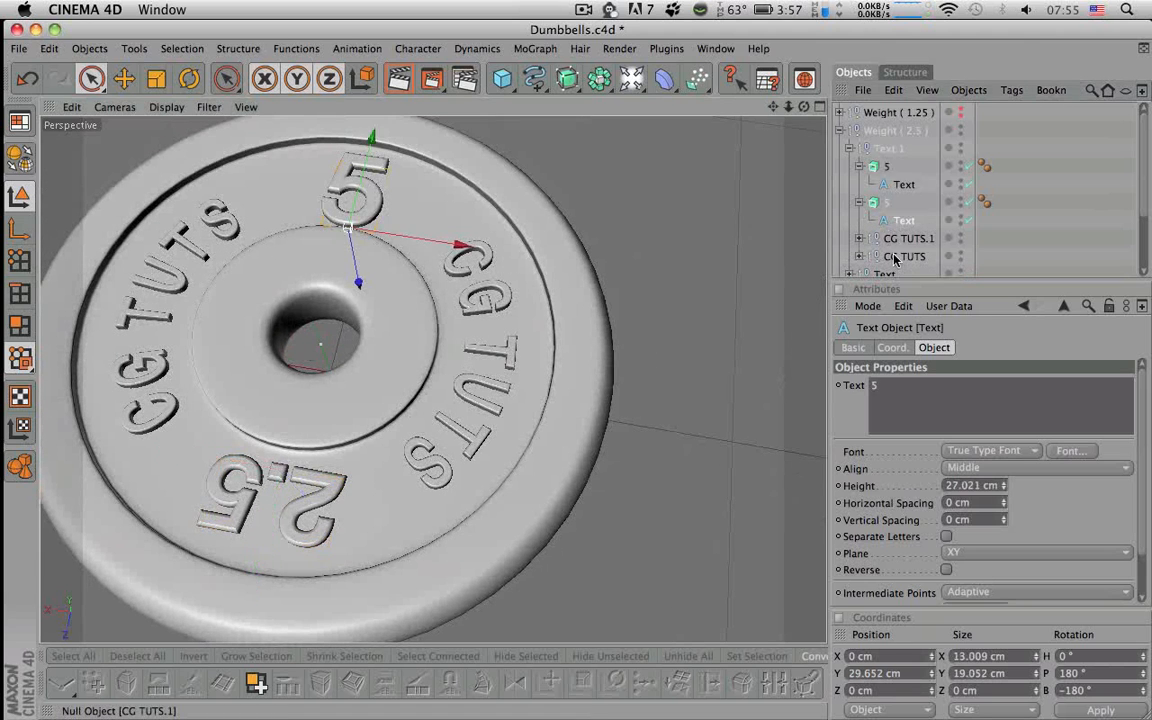
{"action": "left_click", "coordinate": [912, 408]}
{"action": "type", "text": "2."}
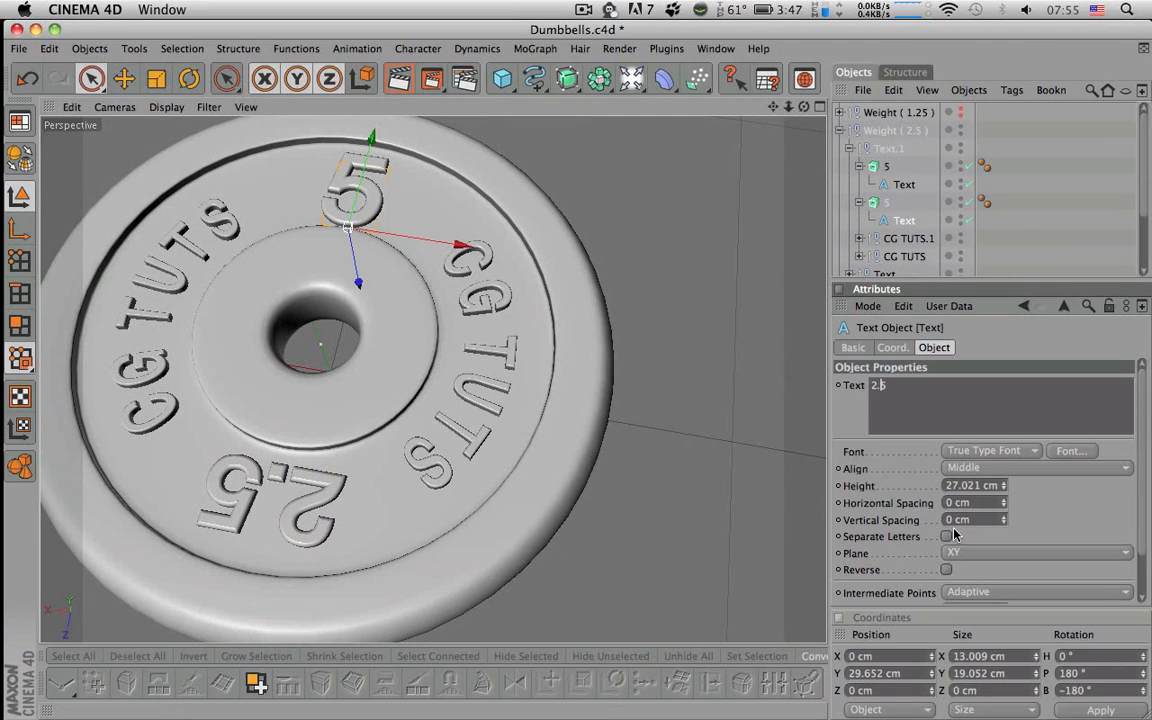
{"action": "left_click", "coordinate": [963, 486]}
{"action": "type", "text": "2"}
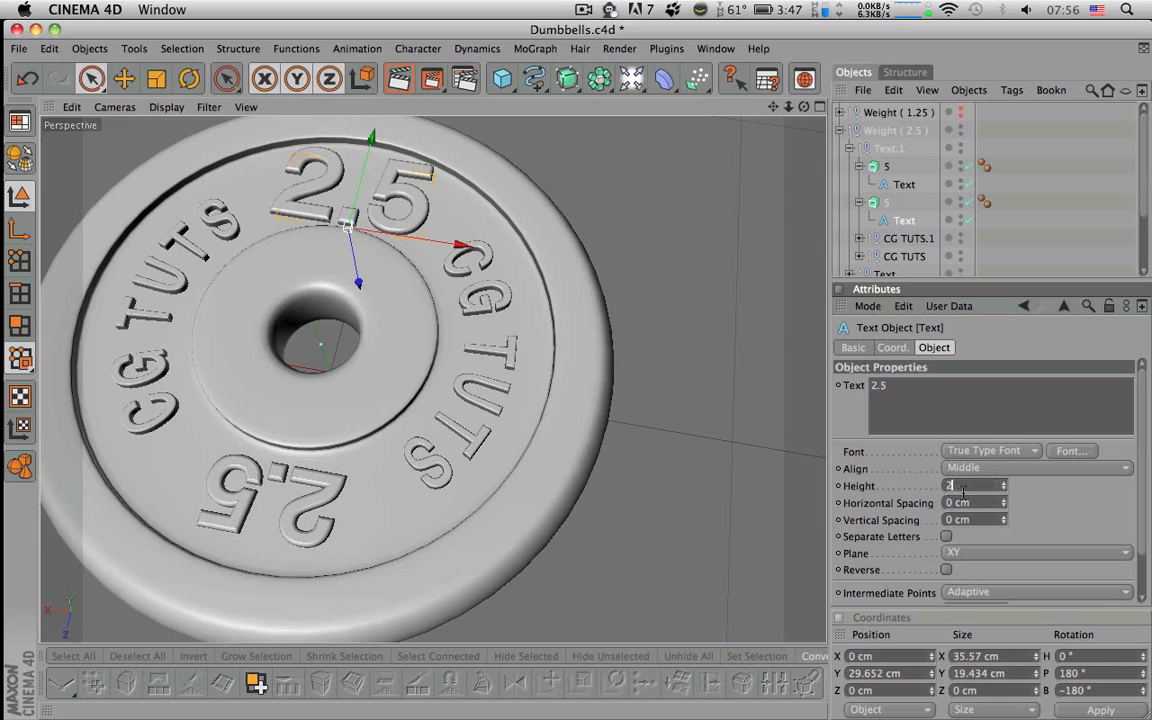
{"action": "type", "text": "0"}
{"action": "key", "text": "Return"}
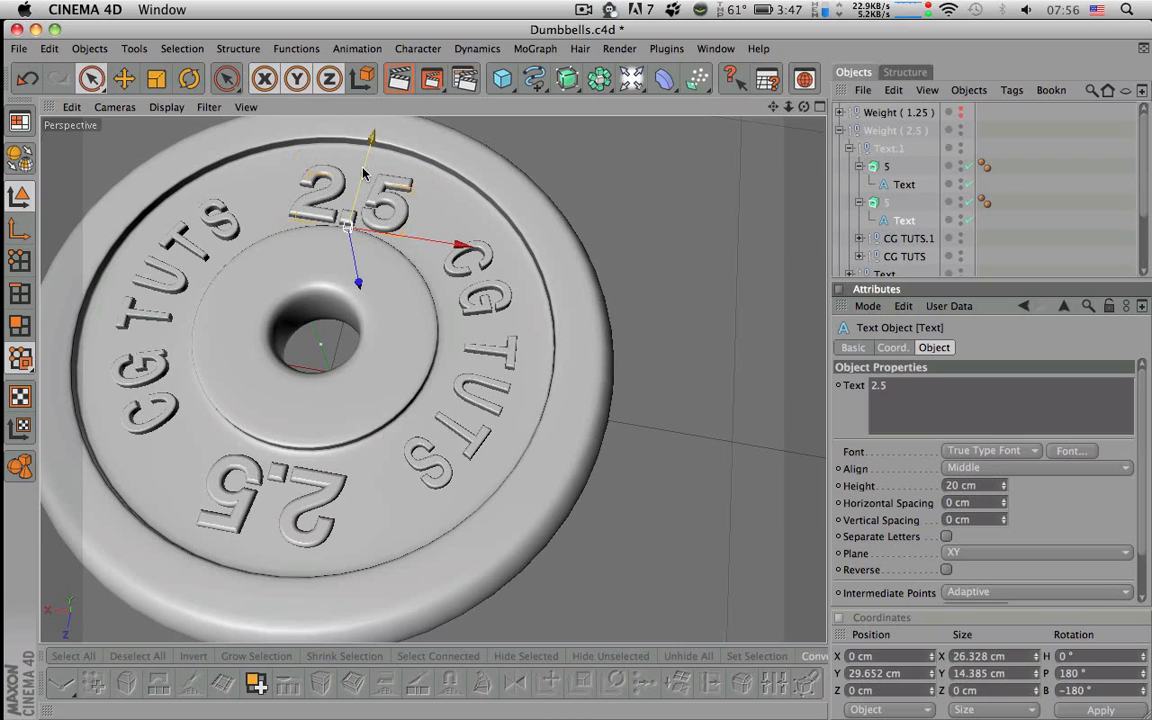
{"action": "left_click_drag", "start_coordinate": [373, 131], "coordinate": [368, 90]}
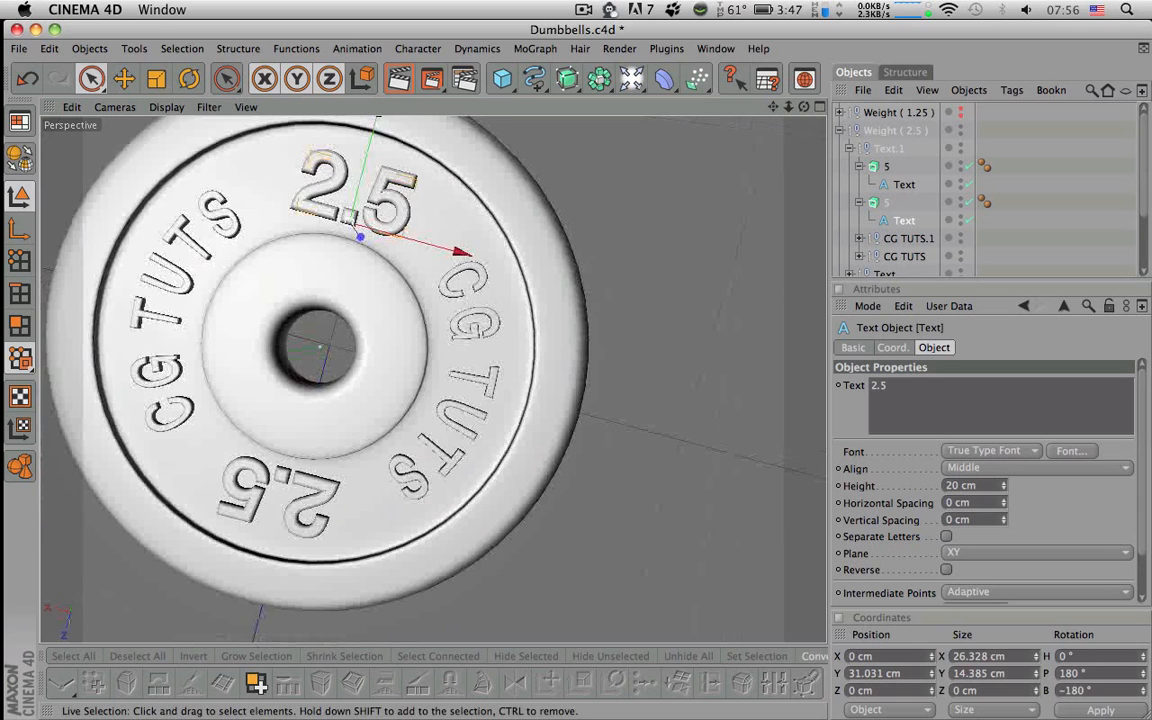
{"action": "left_click_drag", "start_coordinate": [352, 440], "coordinate": [368, 170], "text": "alt"}
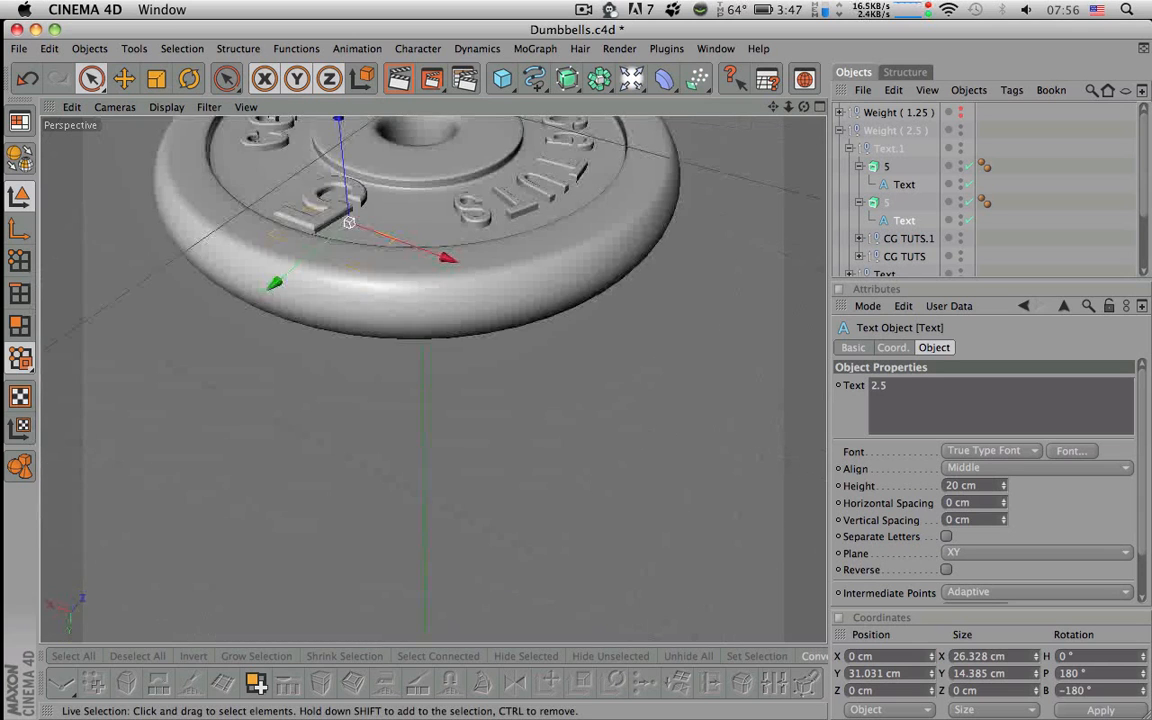
{"action": "middle_click_drag", "start_coordinate": [368, 220], "coordinate": [320, 400], "text": "alt"}
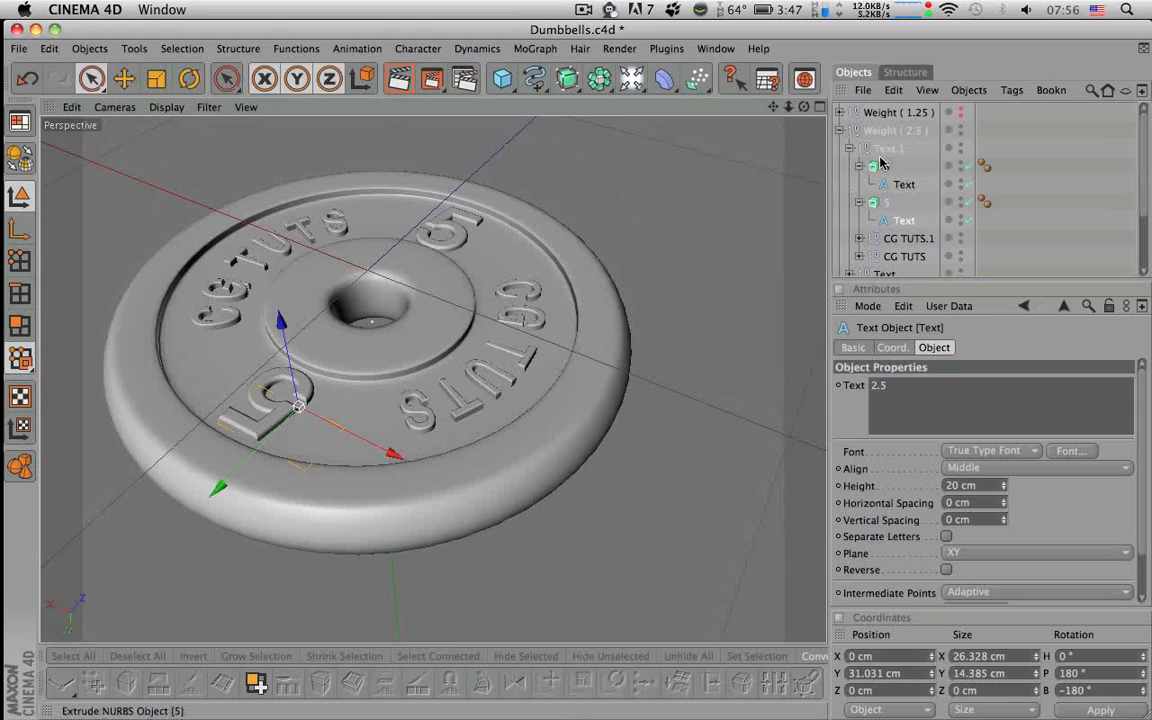
- Change the first '5' Text on the plate's other face to read 2.5, 20 cm tall
{"action": "left_click", "coordinate": [849, 148]}
{"action": "left_click", "coordinate": [840, 131]}
{"action": "left_click", "coordinate": [840, 131]}
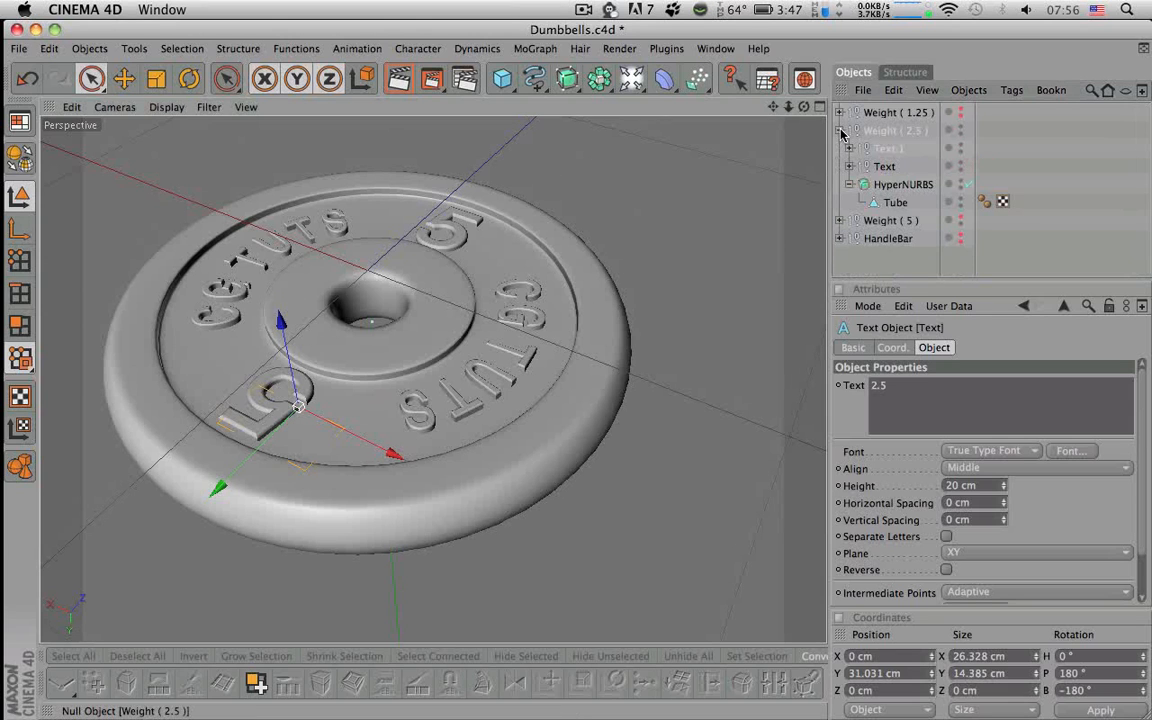
{"action": "left_click", "coordinate": [849, 166]}
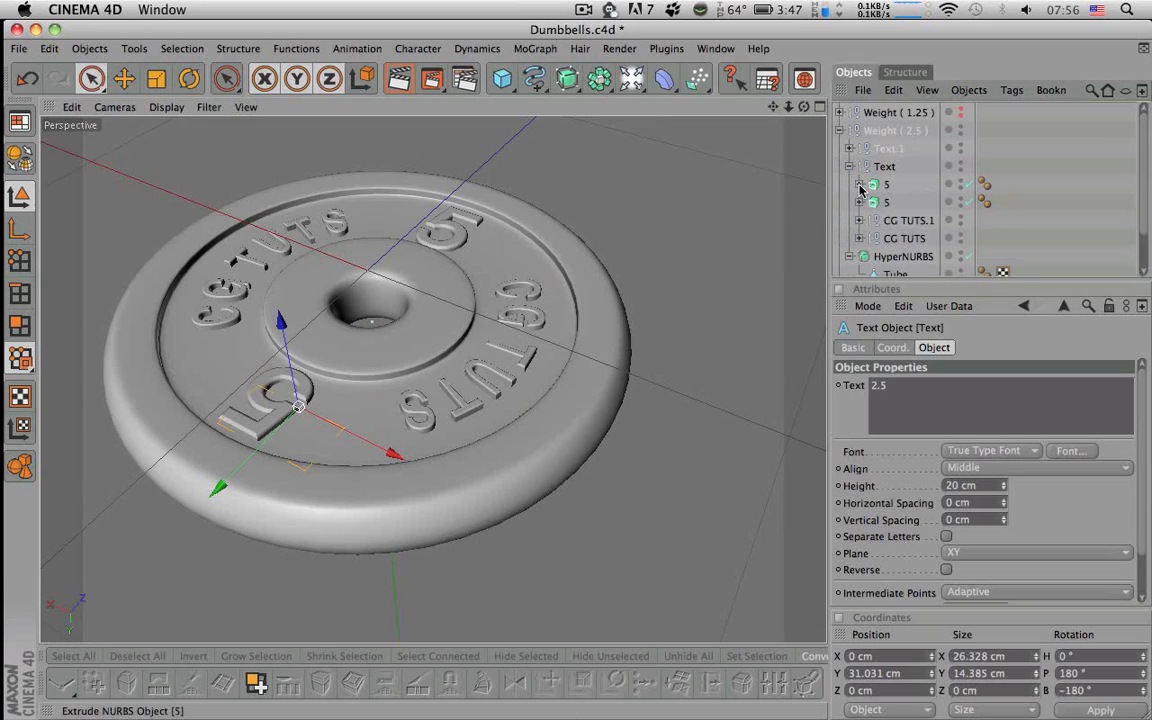
{"action": "left_click", "coordinate": [859, 184]}
{"action": "left_click", "coordinate": [902, 202]}
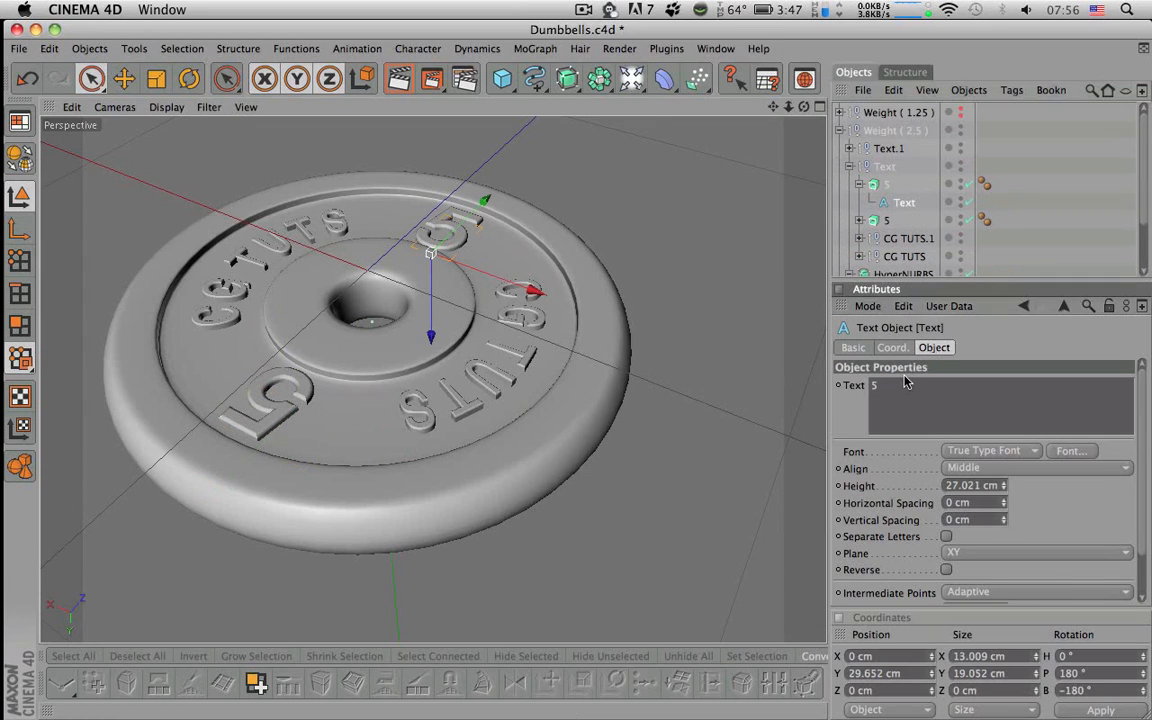
{"action": "left_click", "coordinate": [908, 383]}
{"action": "key", "text": "Left"}
{"action": "type", "text": "2."}
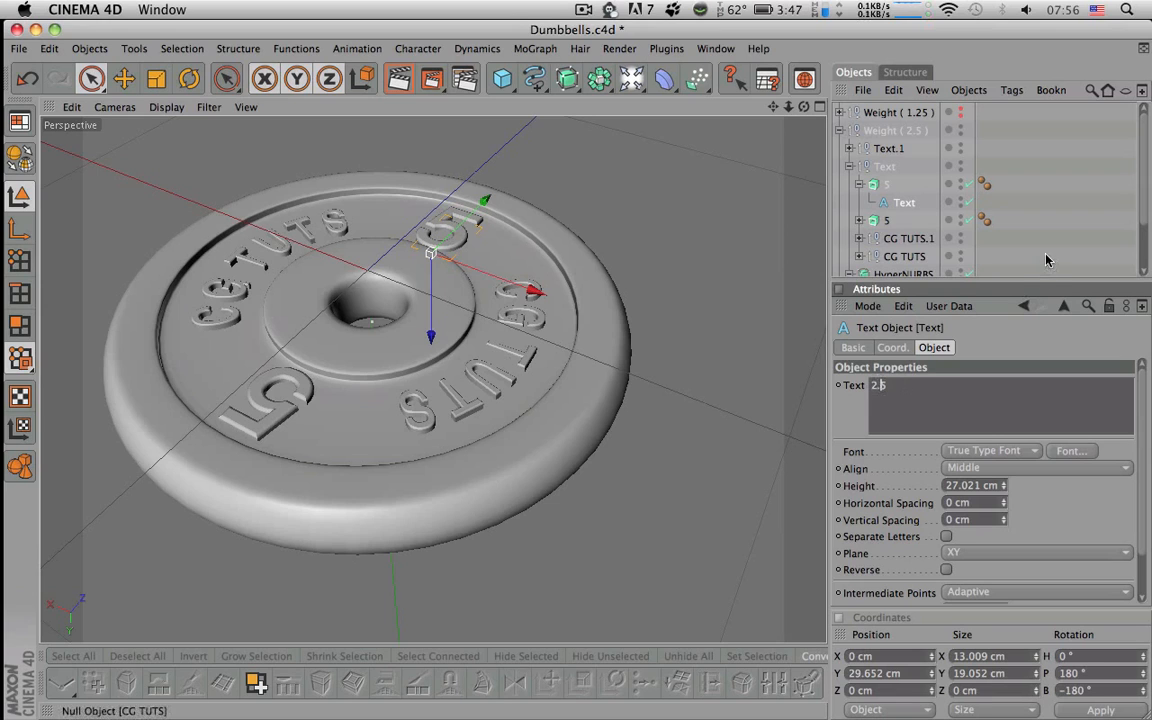
{"action": "double_click", "coordinate": [959, 487]}
{"action": "type", "text": "20"}
{"action": "key", "text": "Return"}
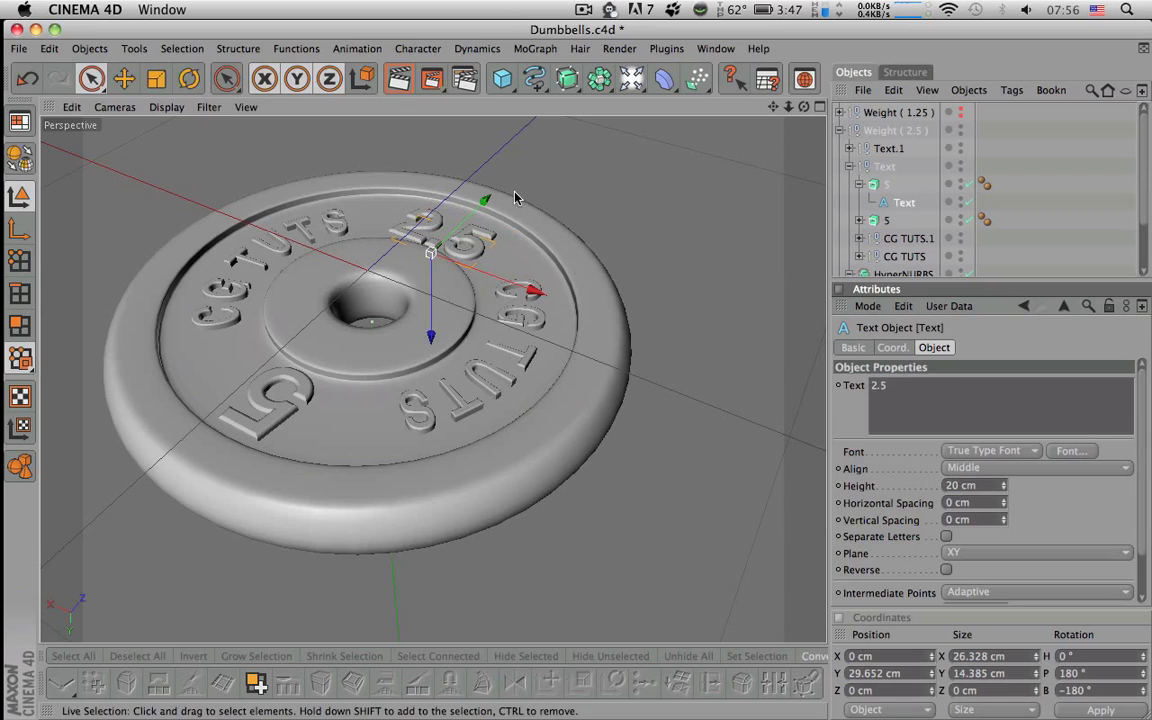
- Nudge the first 2.5 label up into place on the plate
{"action": "left_click_drag", "start_coordinate": [485, 200], "coordinate": [487, 195]}
{"action": "left_click_drag", "start_coordinate": [420, 238], "coordinate": [408, 262], "text": "alt"}
{"action": "left_click_drag", "start_coordinate": [500, 192], "coordinate": [500, 192]}
{"action": "right_click_drag", "start_coordinate": [529, 277], "coordinate": [715, 277], "text": "alt"}
{"action": "middle_click_drag", "start_coordinate": [529, 277], "coordinate": [386, 630], "text": "alt"}
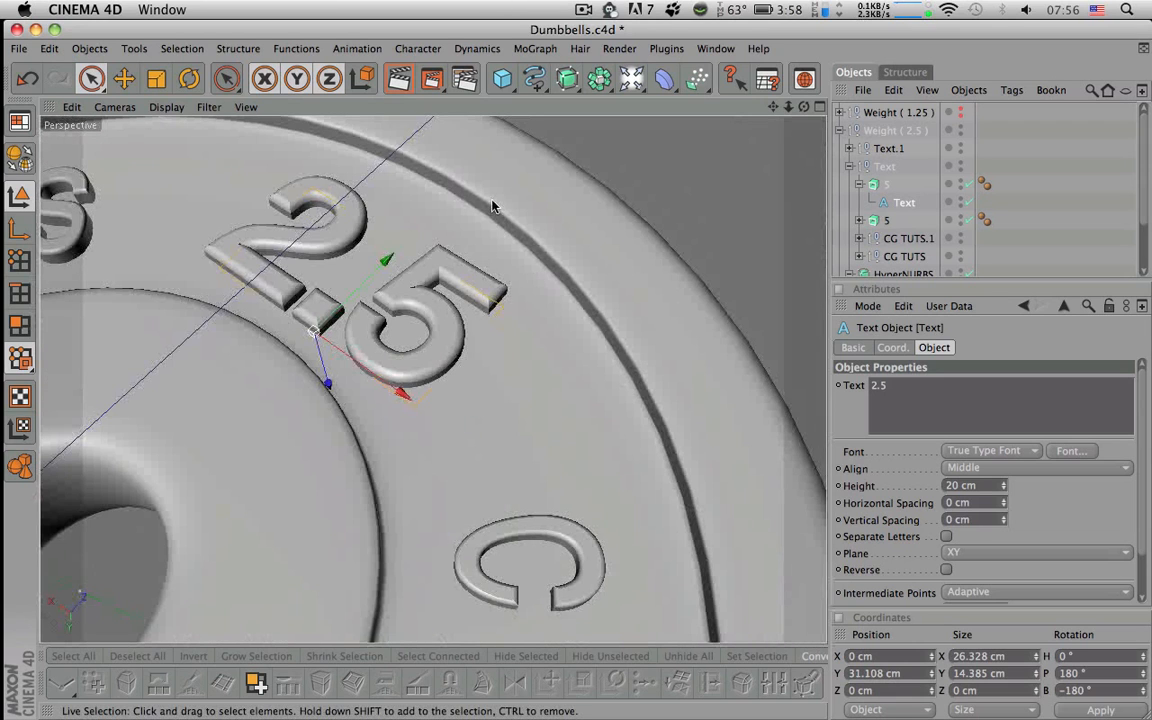
{"action": "key", "text": "super+z"}
{"action": "left_click_drag", "start_coordinate": [382, 270], "coordinate": [389, 261]}
{"action": "middle_click_drag", "start_coordinate": [302, 435], "coordinate": [560, 130], "text": "alt"}
{"action": "scroll", "coordinate": [262, 463], "scroll_direction": "down", "scroll_amount": 8}
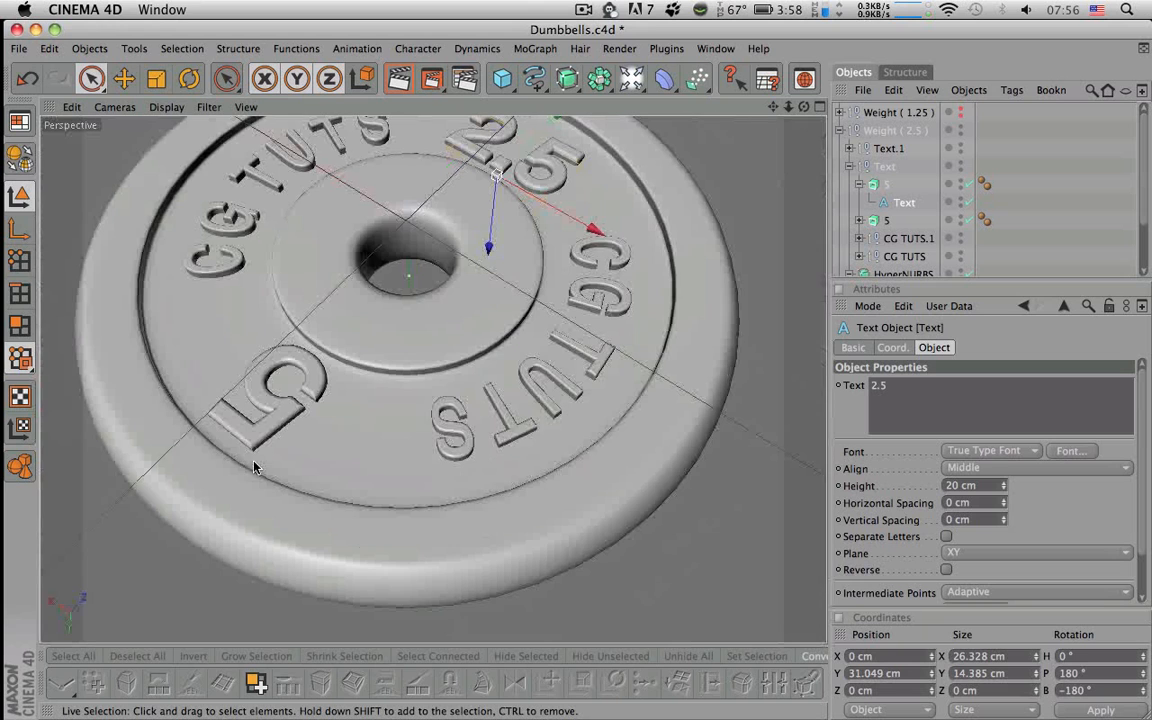
- Change the second '5' Text to 2.5 at 20 cm height and raise it slightly
{"action": "left_click", "coordinate": [859, 220]}
{"action": "left_click", "coordinate": [904, 238]}
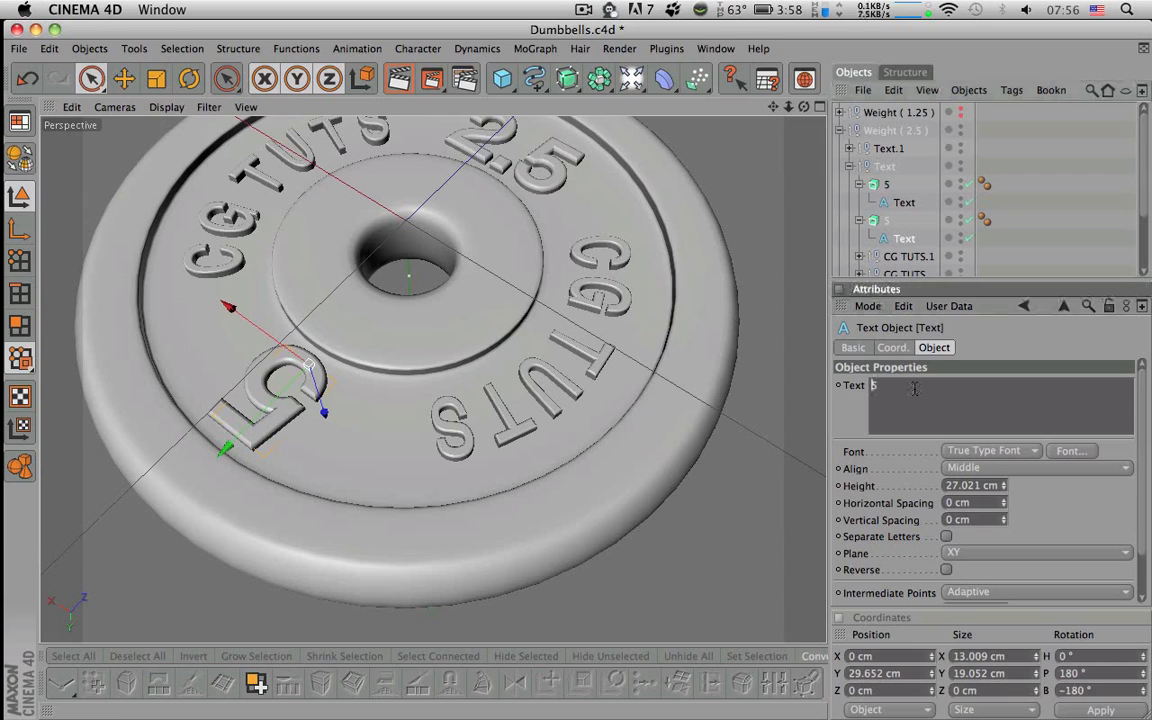
{"action": "type", "text": "2.5"}
{"action": "left_click", "coordinate": [968, 486]}
{"action": "type", "text": "20"}
{"action": "key", "text": "Return"}
{"action": "left_click_drag", "start_coordinate": [499, 348], "coordinate": [451, 368], "text": "alt"}
{"action": "right_click_drag", "start_coordinate": [451, 368], "coordinate": [510, 366], "text": "alt"}
{"action": "middle_click_drag", "start_coordinate": [451, 368], "coordinate": [601, 373], "text": "alt"}
{"action": "mouse_move", "coordinate": [400, 375]}
{"action": "left_mouse_down", "text": "alt"}
{"action": "mouse_move", "coordinate": [385, 368]}
{"action": "mouse_move", "coordinate": [349, 386]}
{"action": "mouse_move", "coordinate": [381, 369]}
{"action": "left_mouse_up", "text": "alt"}
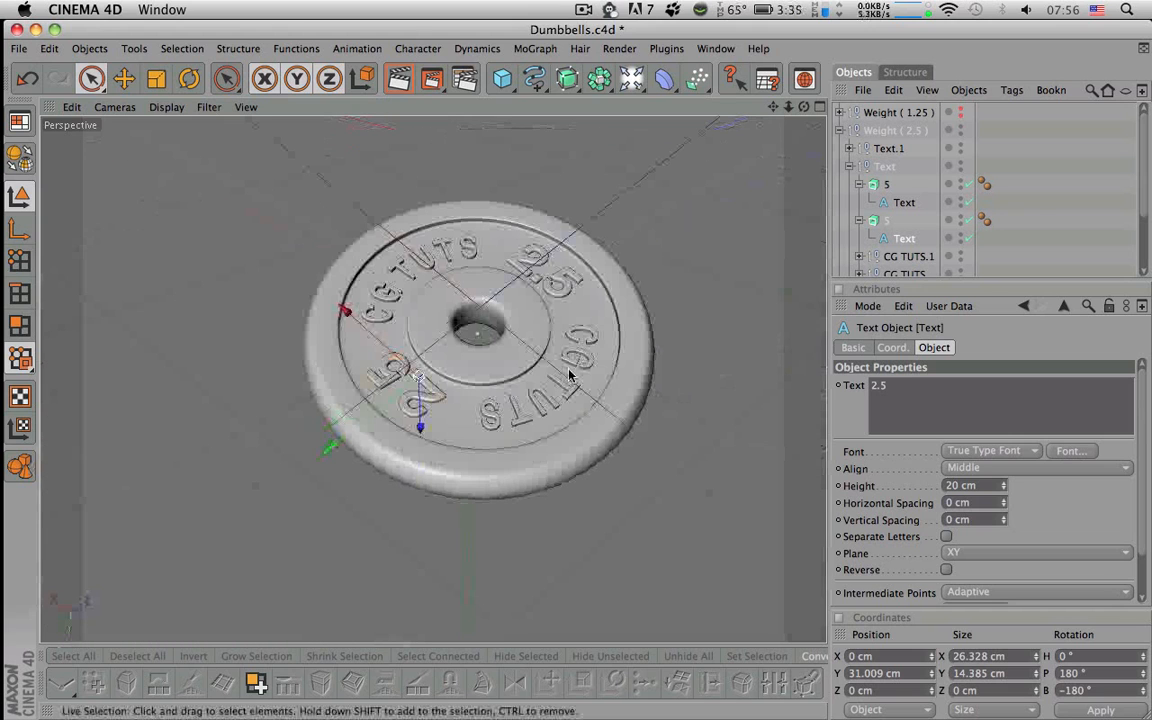
- Collapse the weight groups and make the Weight (1.25) and Weight (5) plates visible
{"action": "left_click", "coordinate": [841, 130]}
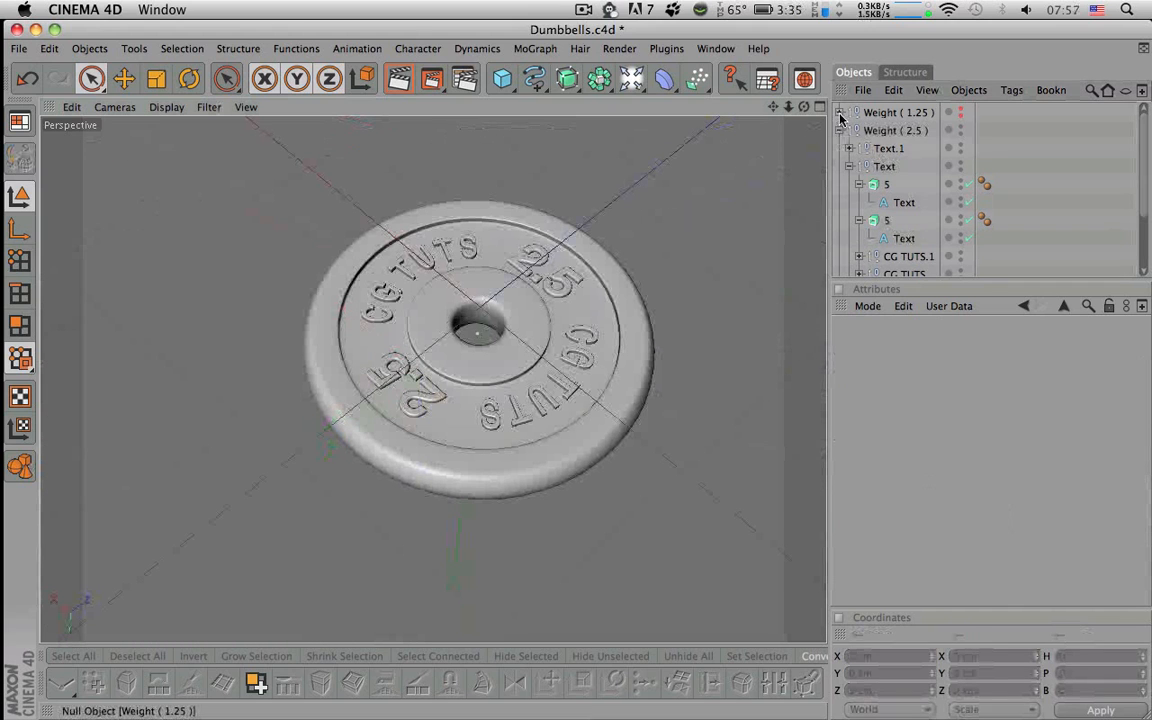
{"action": "left_click", "coordinate": [841, 112]}
{"action": "left_click", "coordinate": [841, 112]}
{"action": "left_click", "coordinate": [841, 130]}
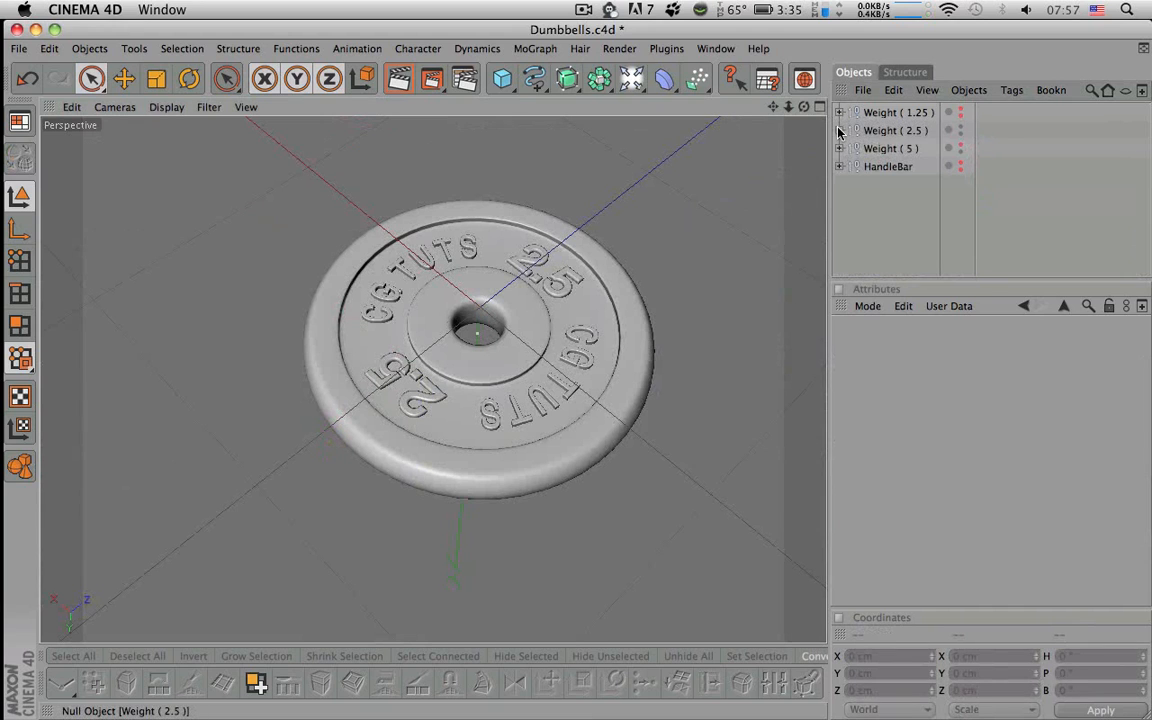
{"action": "left_click", "coordinate": [960, 116]}
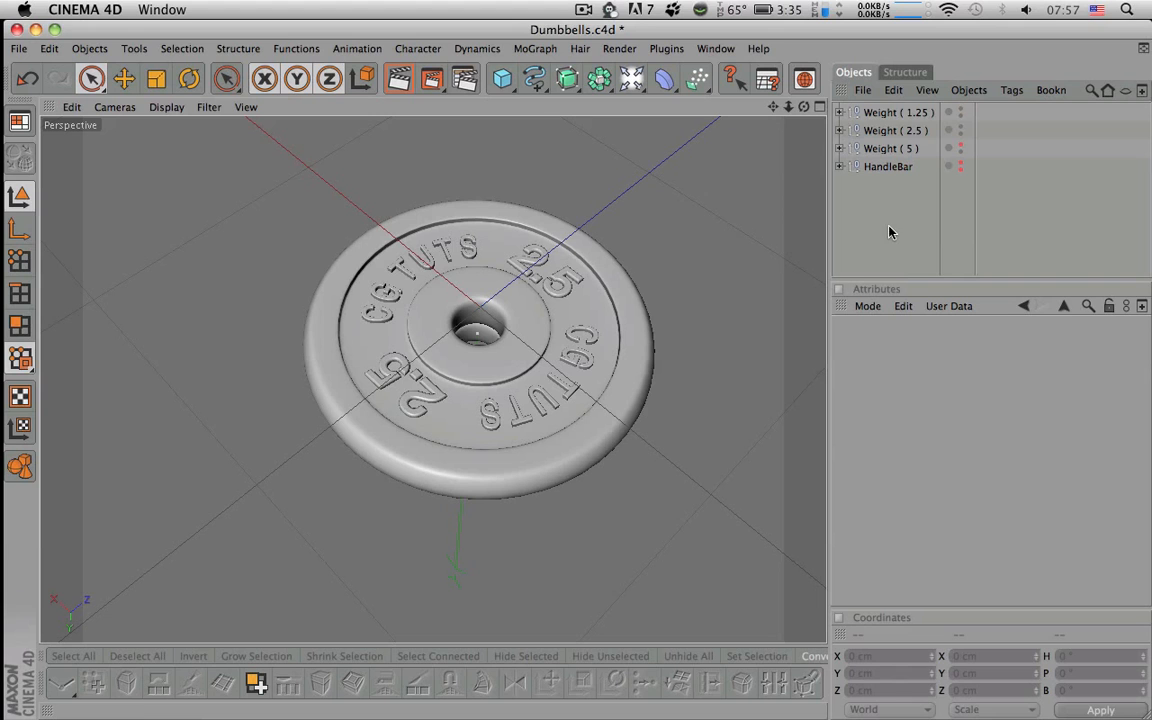
{"action": "left_click", "coordinate": [905, 114]}
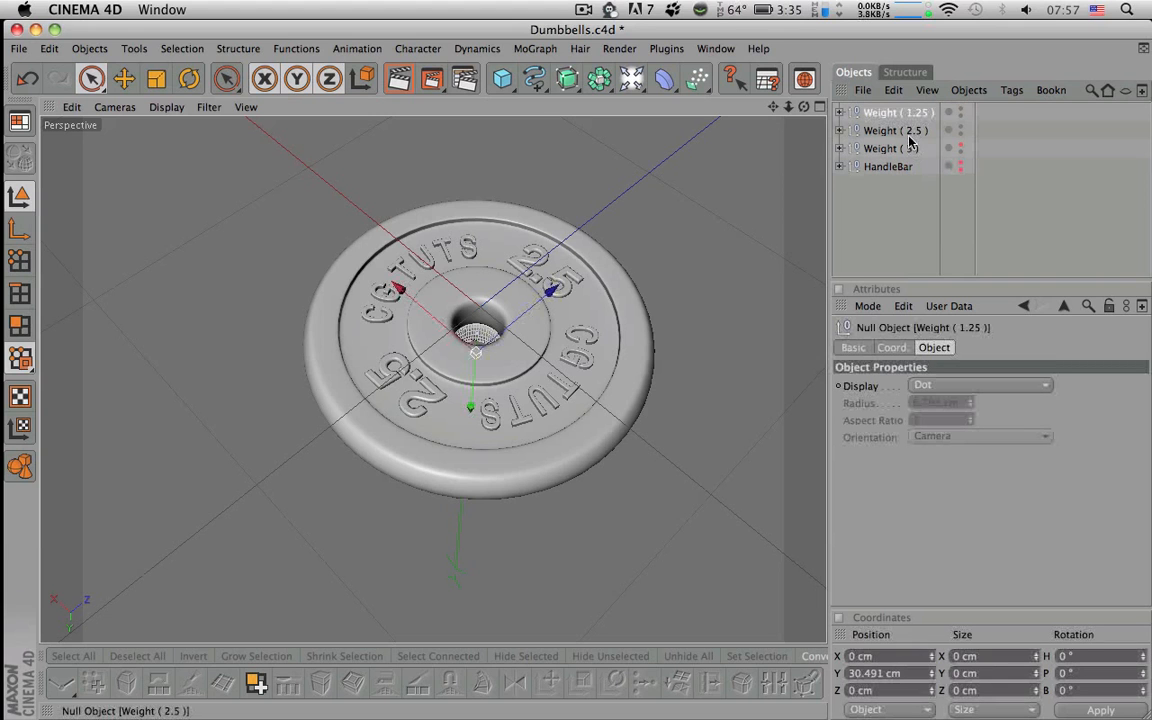
{"action": "left_click_drag", "start_coordinate": [478, 330], "coordinate": [455, 265], "text": "alt"}
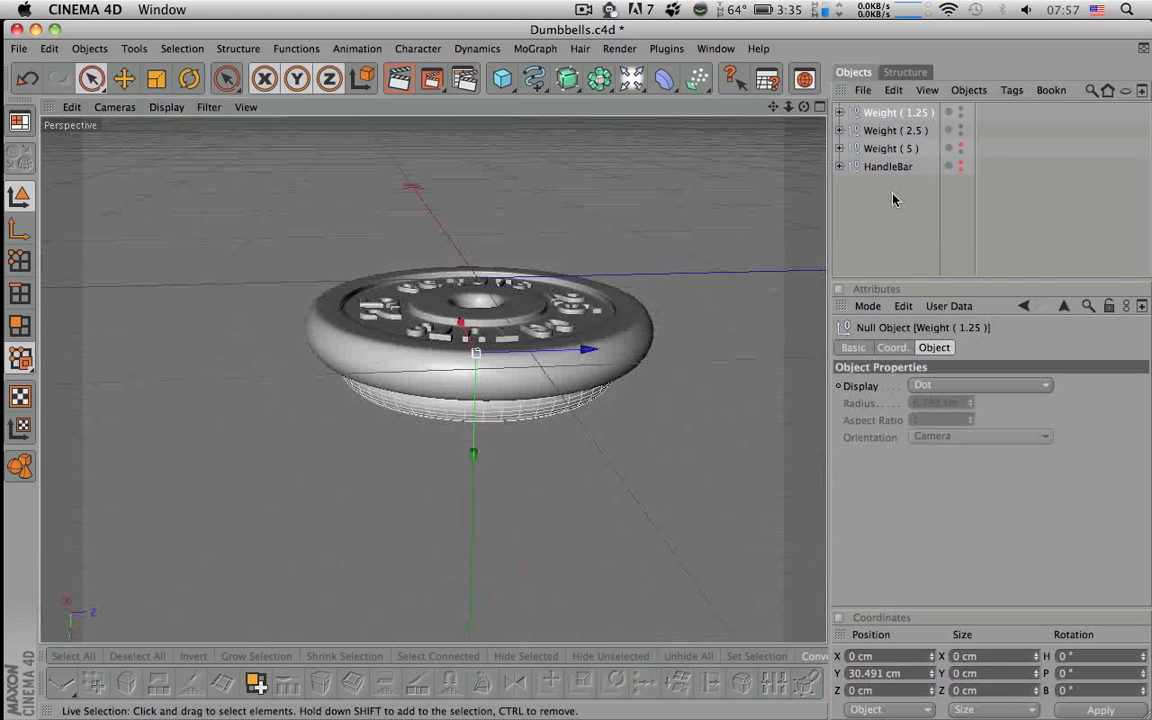
{"action": "left_click", "coordinate": [961, 148]}
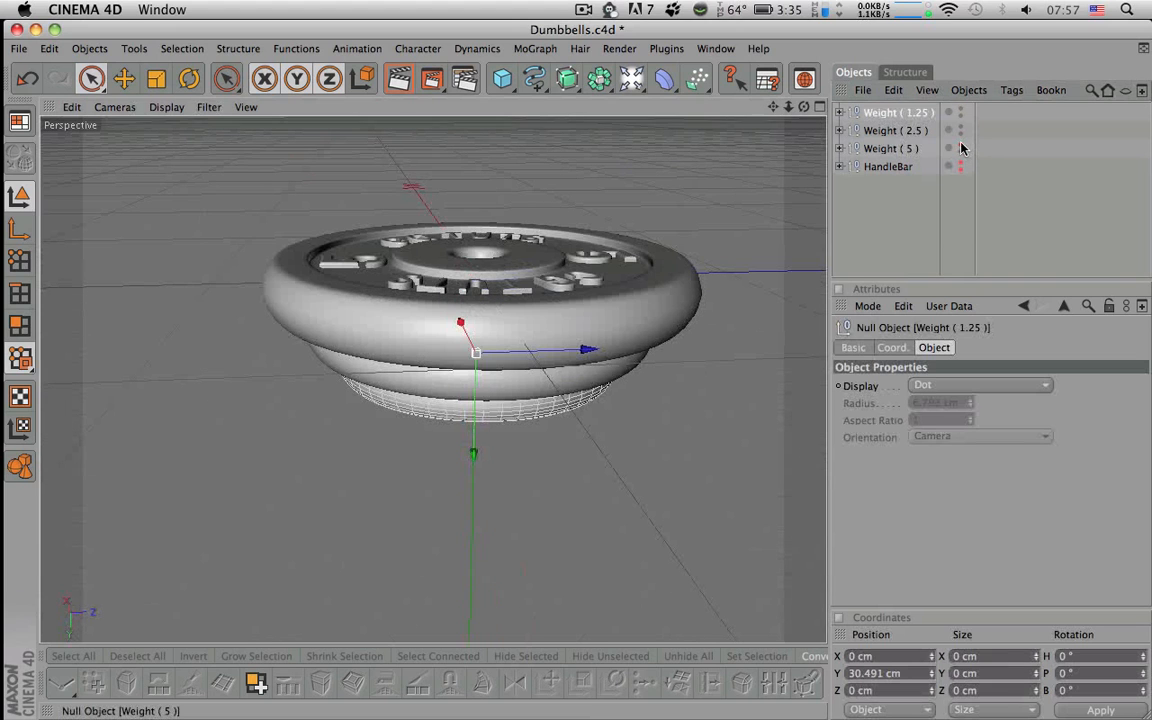
{"action": "left_click", "coordinate": [851, 278]}
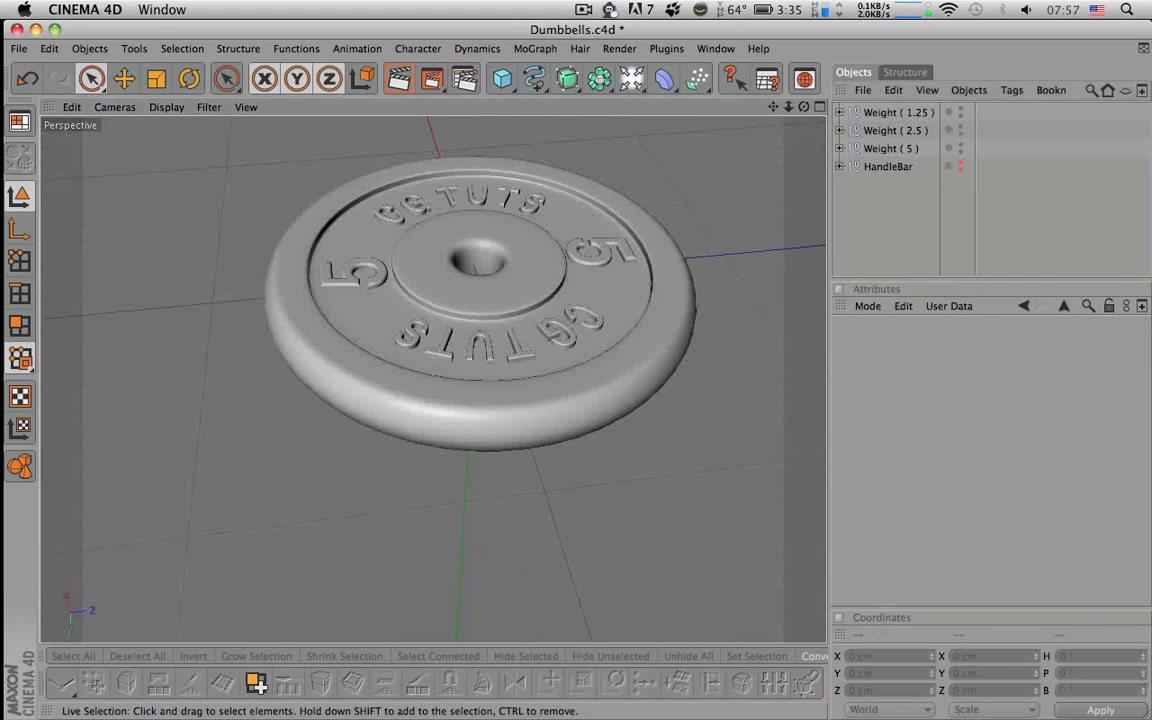
- Orbit, pan and zoom around the stacked 1.25, 2.5 and 5 plates to inspect them
{"action": "mouse_move", "coordinate": [476, 268]}
{"action": "left_mouse_down", "text": "alt"}
{"action": "mouse_move", "coordinate": [480, 328]}
{"action": "mouse_move", "coordinate": [468, 150]}
{"action": "mouse_move", "coordinate": [470, 300]}
{"action": "mouse_move", "coordinate": [472, 250]}
{"action": "mouse_move", "coordinate": [476, 285]}
{"action": "left_mouse_up", "text": "alt"}
{"action": "left_click_drag", "start_coordinate": [780, 290], "coordinate": [748, 338], "text": "alt"}
{"action": "scroll", "coordinate": [733, 334], "scroll_direction": "down", "scroll_amount": 2}
{"action": "scroll", "coordinate": [748, 338], "scroll_direction": "down", "scroll_amount": 5}
{"action": "middle_click_drag", "start_coordinate": [748, 338], "coordinate": [611, 427], "text": "alt"}
{"action": "scroll", "coordinate": [611, 427], "scroll_direction": "down", "scroll_amount": 3}
{"action": "right_click_drag", "start_coordinate": [718, 314], "coordinate": [699, 314], "text": "alt"}
{"action": "left_click_drag", "start_coordinate": [699, 314], "coordinate": [738, 265], "text": "alt"}
{"action": "right_click_drag", "start_coordinate": [697, 319], "coordinate": [727, 319], "text": "alt"}
{"action": "right_click_drag", "start_coordinate": [576, 375], "coordinate": [610, 375], "text": "alt"}
{"action": "middle_click_drag", "start_coordinate": [566, 386], "coordinate": [650, 382], "text": "alt"}
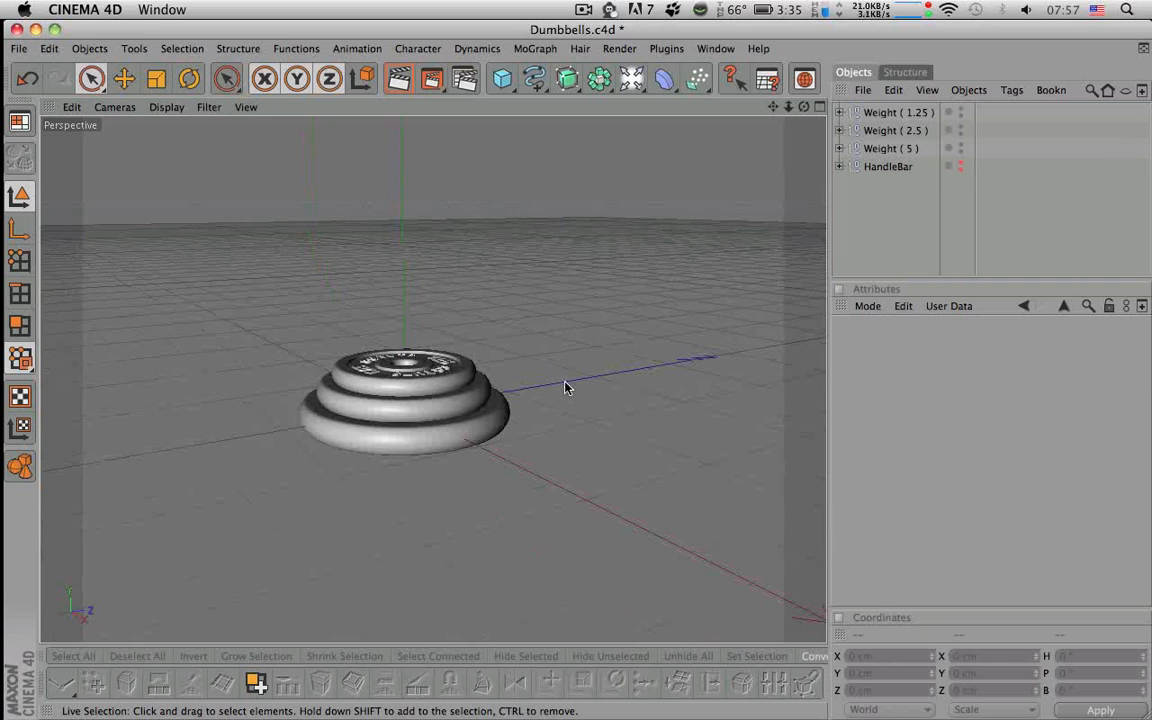
- Make the HandleBar visible through the plates and render a quick preview
{"action": "left_click", "coordinate": [961, 167]}
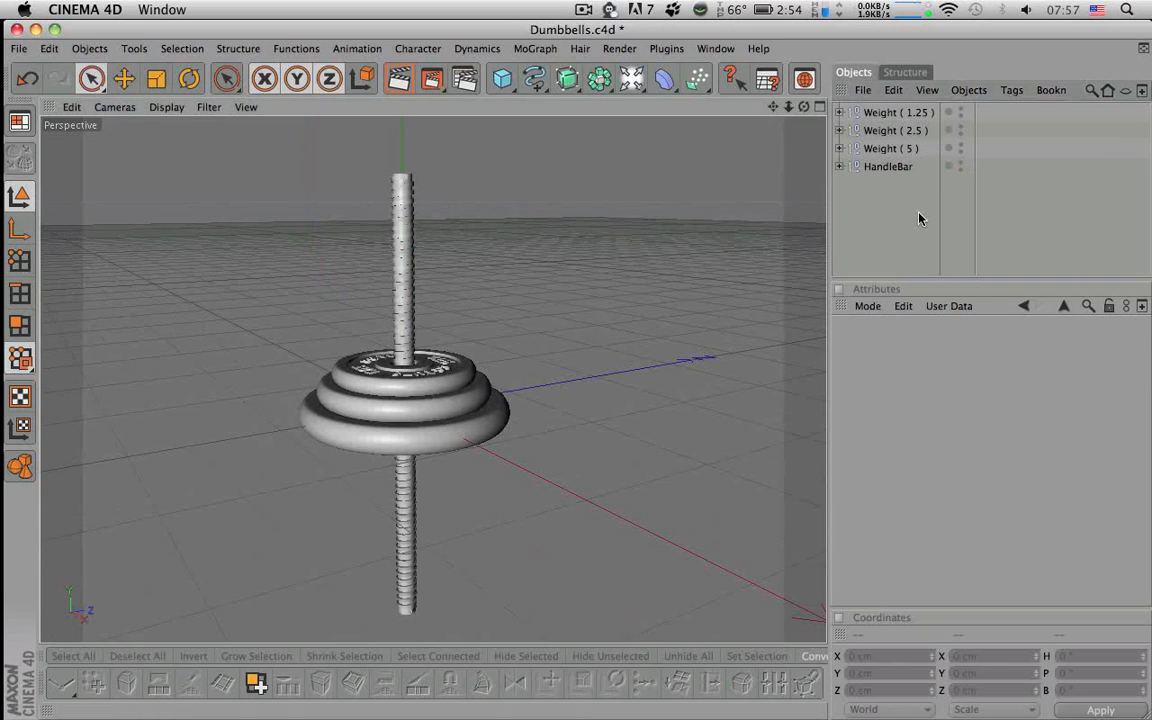
{"action": "mouse_move", "coordinate": [674, 329]}
{"action": "left_mouse_down", "text": "alt"}
{"action": "mouse_move", "coordinate": [680, 372]}
{"action": "mouse_move", "coordinate": [669, 327]}
{"action": "left_mouse_up", "text": "alt"}
{"action": "key", "text": "super+r"}
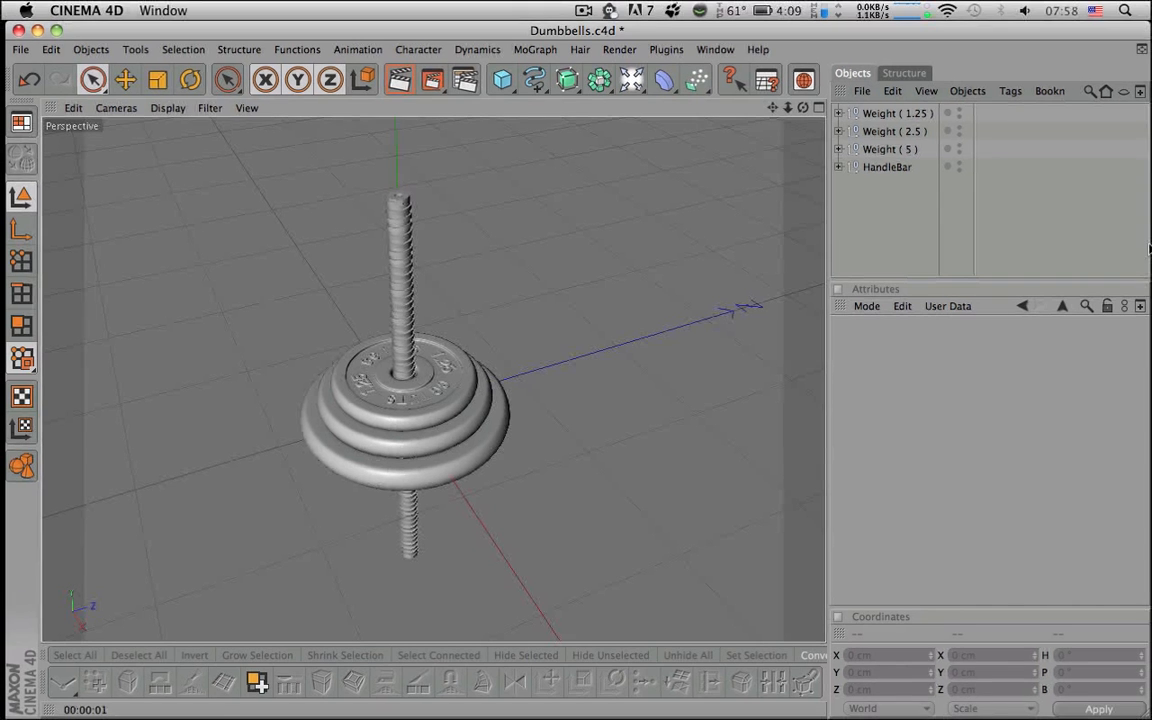
- Select Weight (1.25), (2.5) and (5) together and add a Null Object
{"action": "left_click", "coordinate": [890, 149]}
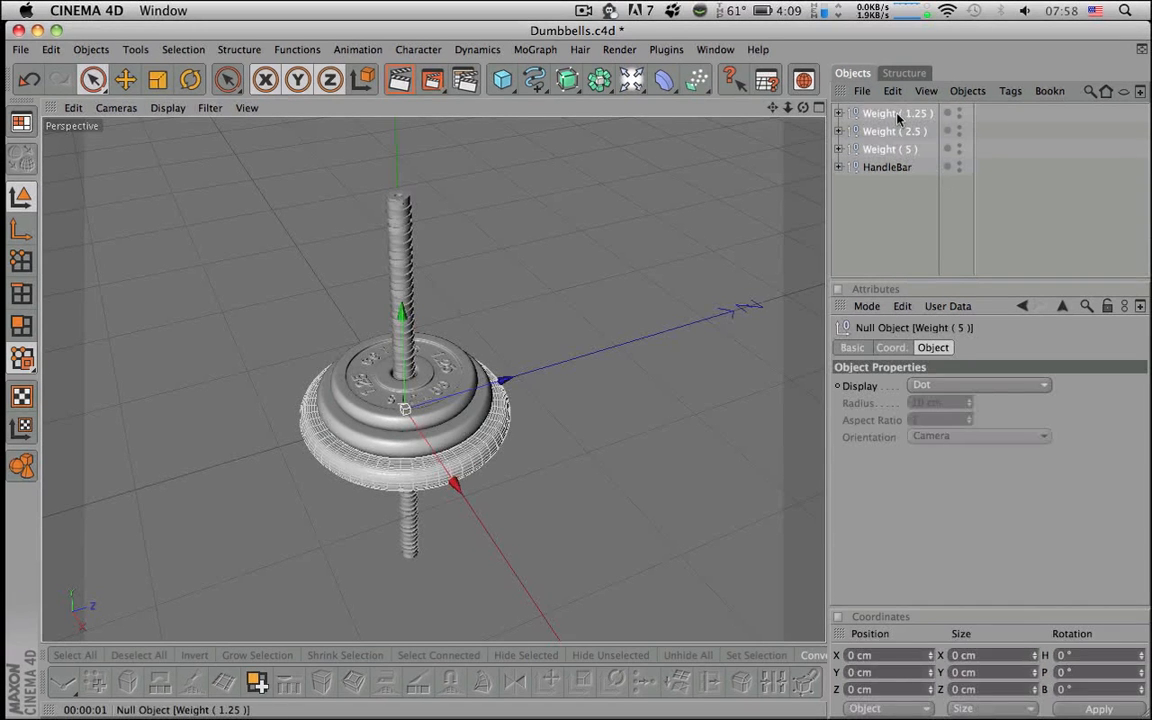
{"action": "left_click", "coordinate": [897, 114], "text": "shift"}
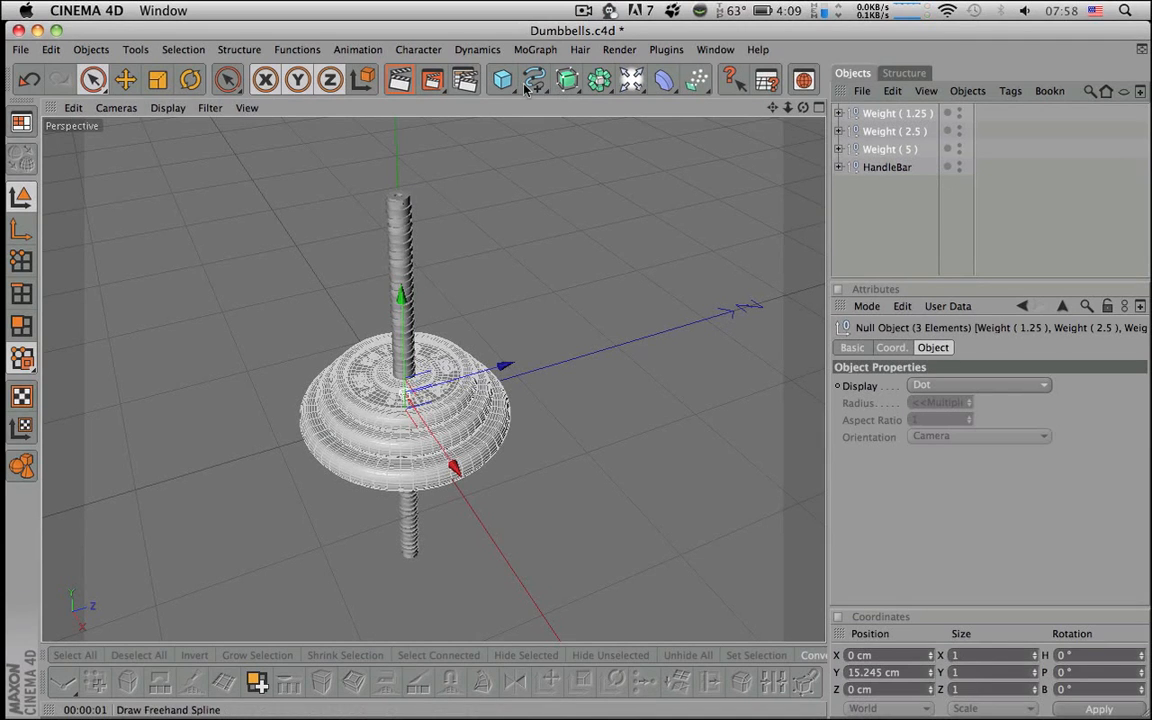
{"action": "left_click", "coordinate": [636, 83]}
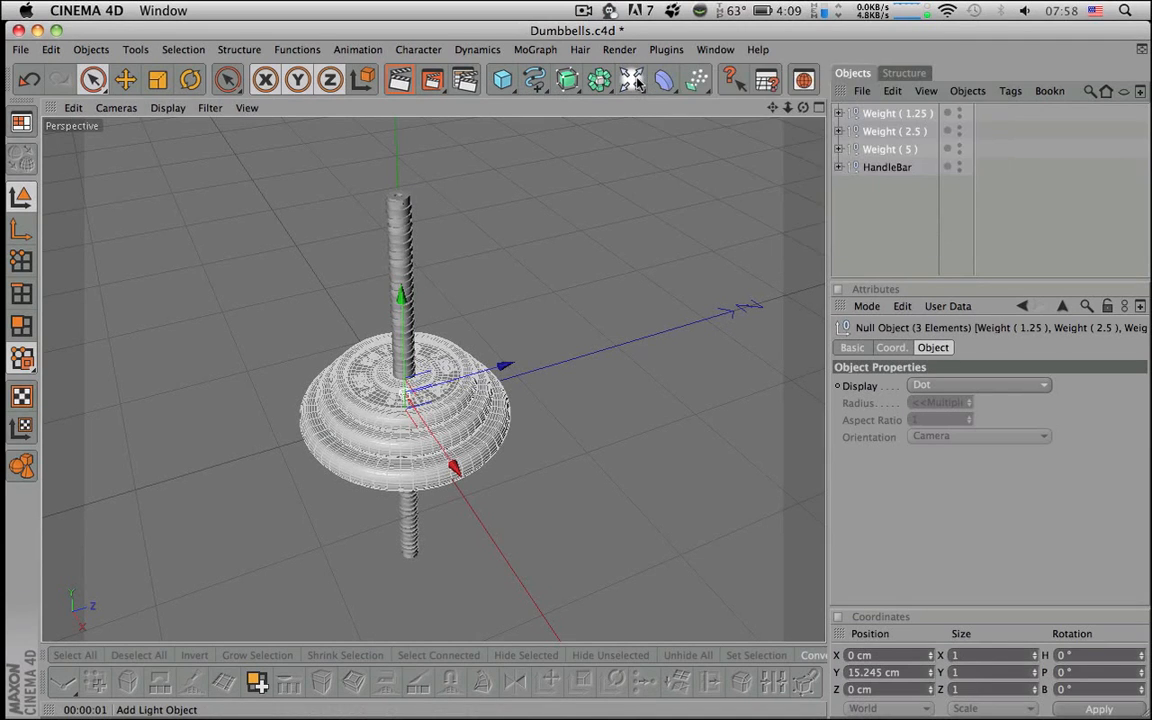
{"action": "left_click_drag", "start_coordinate": [599, 80], "coordinate": [905, 167]}
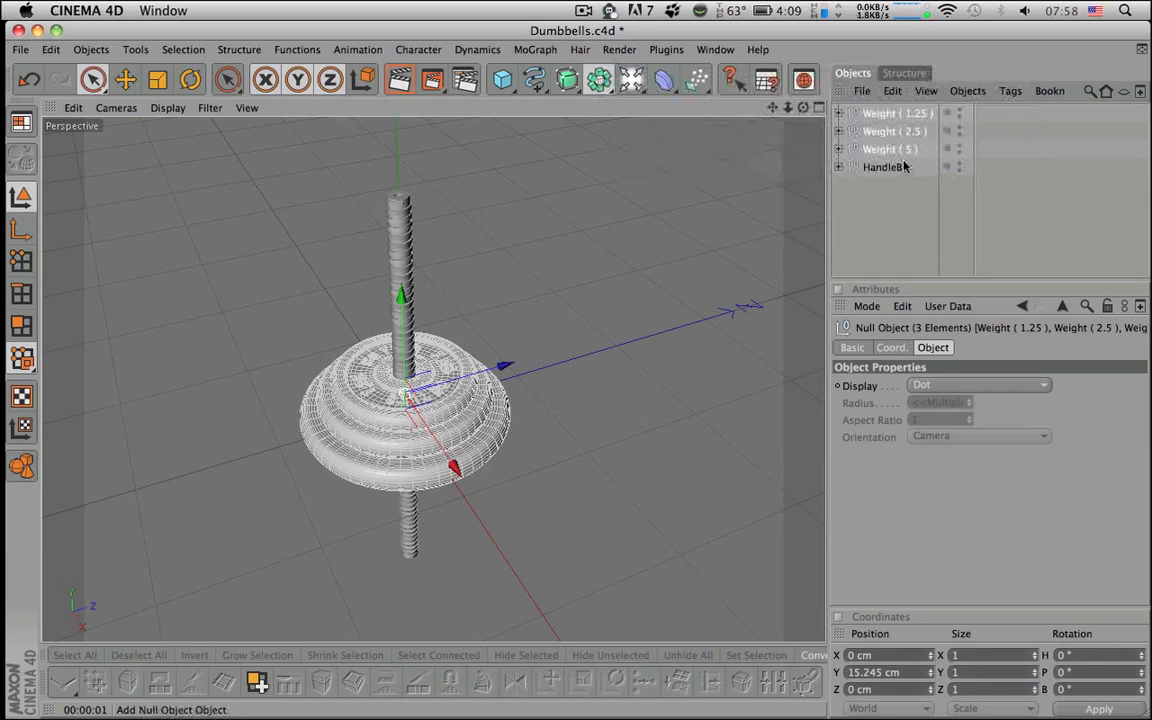
- Name the null Weights, parent the three weight plates under it, and rename it Weights 01
{"action": "double_click", "coordinate": [890, 114]}
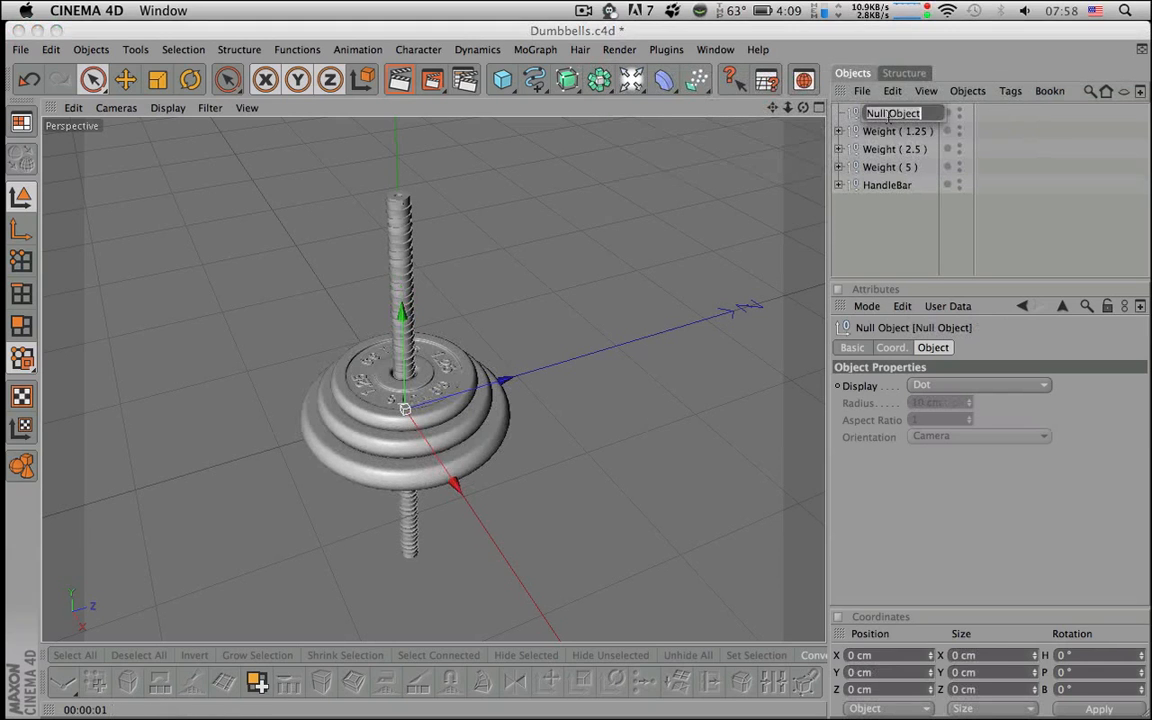
{"action": "type", "text": "Weights"}
{"action": "key", "text": "Return"}
{"action": "left_click", "coordinate": [890, 132]}
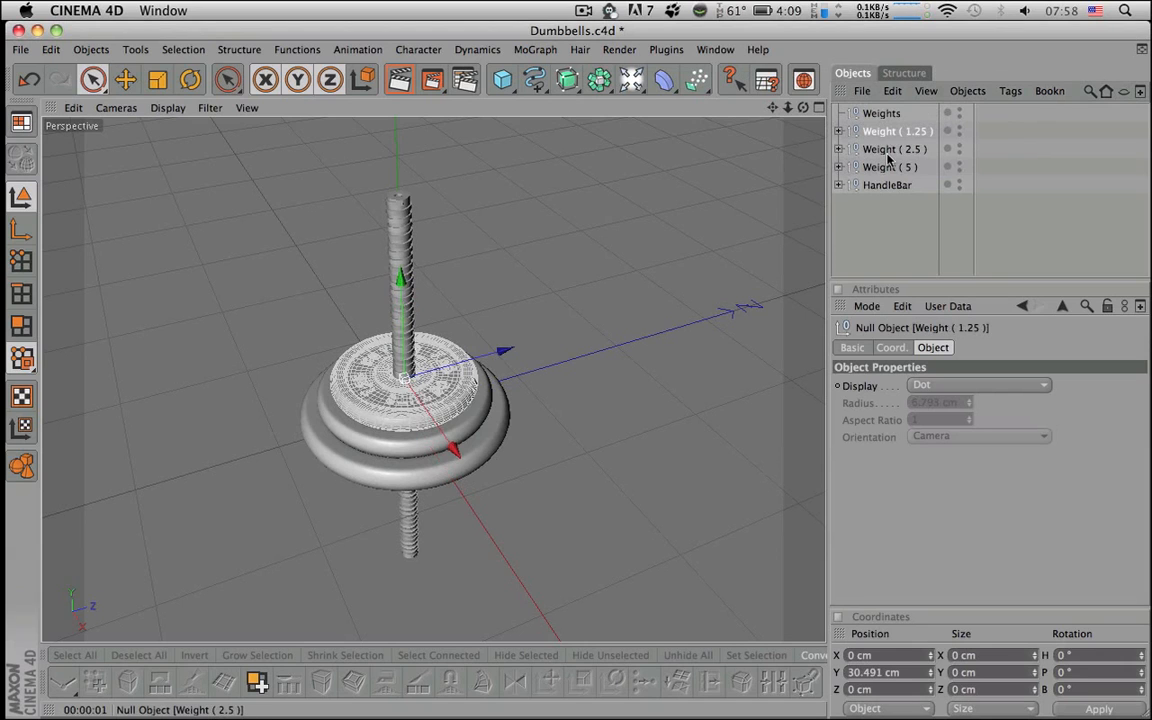
{"action": "left_click", "coordinate": [888, 167], "text": "shift"}
{"action": "left_click_drag", "start_coordinate": [888, 167], "coordinate": [882, 118]}
{"action": "left_click", "coordinate": [839, 113]}
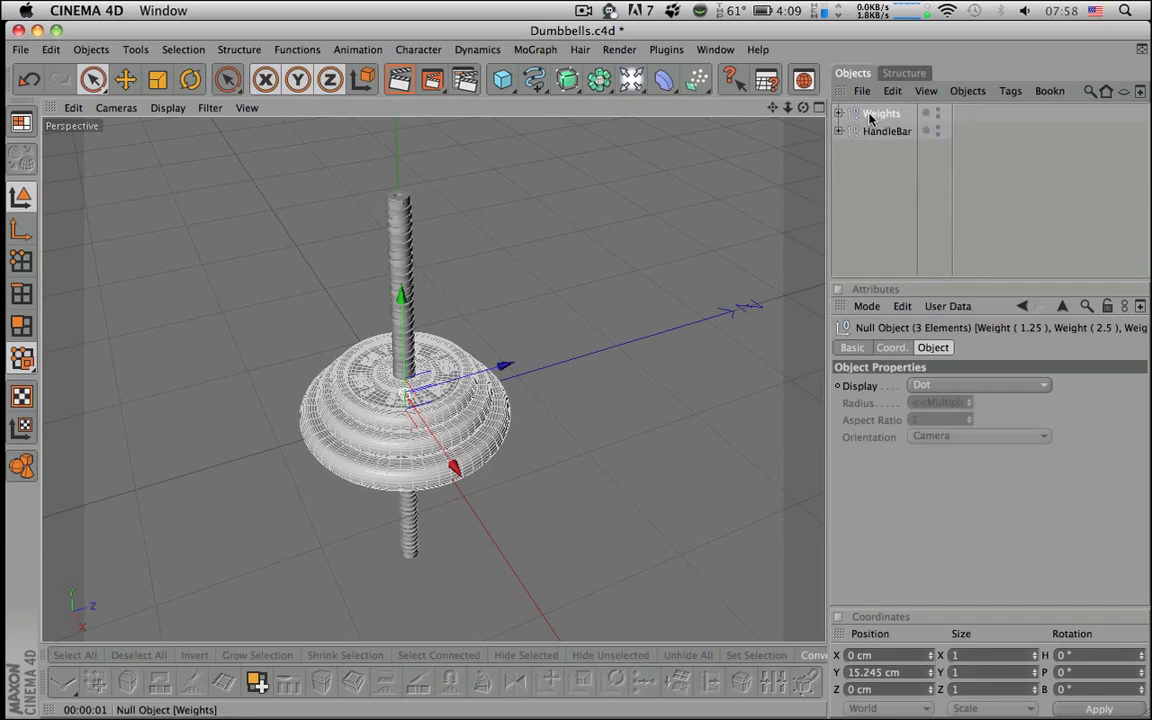
{"action": "double_click", "coordinate": [875, 113]}
{"action": "type", "text": "01"}
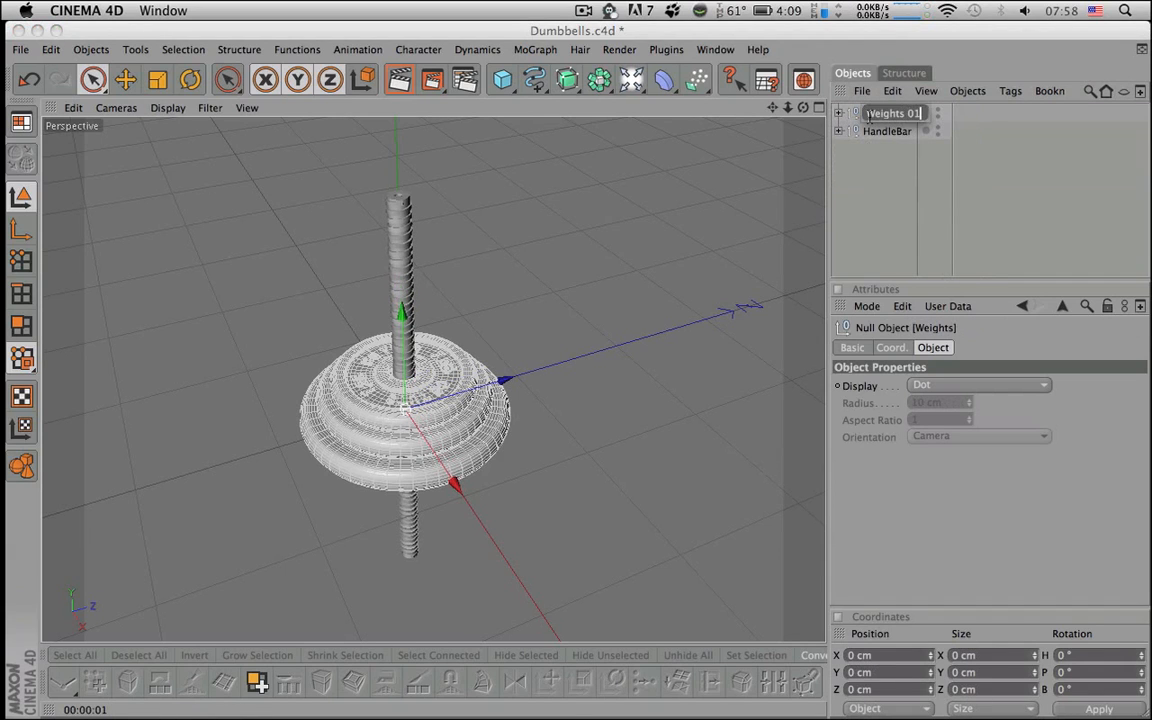
{"action": "key", "text": "Return"}
- Duplicate the Weights 01 group and rename the copy Weights 02
{"action": "left_click_drag", "start_coordinate": [871, 115], "coordinate": [875, 108], "text": "ctrl"}
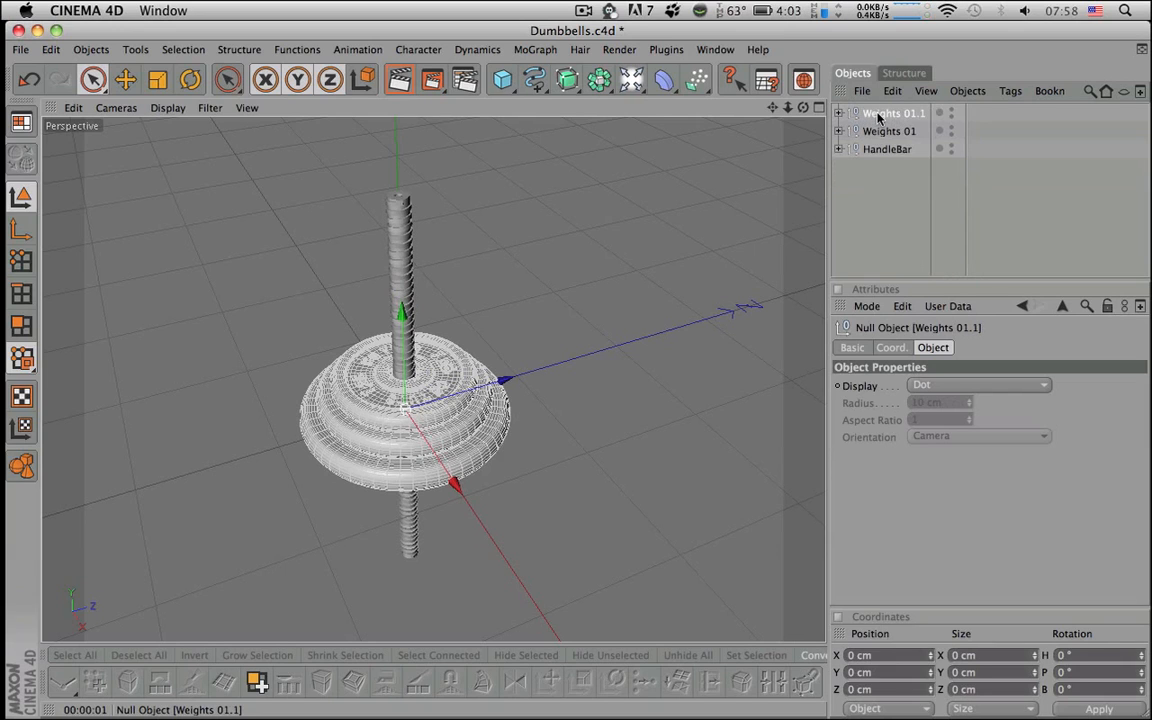
{"action": "double_click", "coordinate": [880, 114]}
{"action": "key", "text": "BackSpace"}
{"action": "type", "text": "2"}
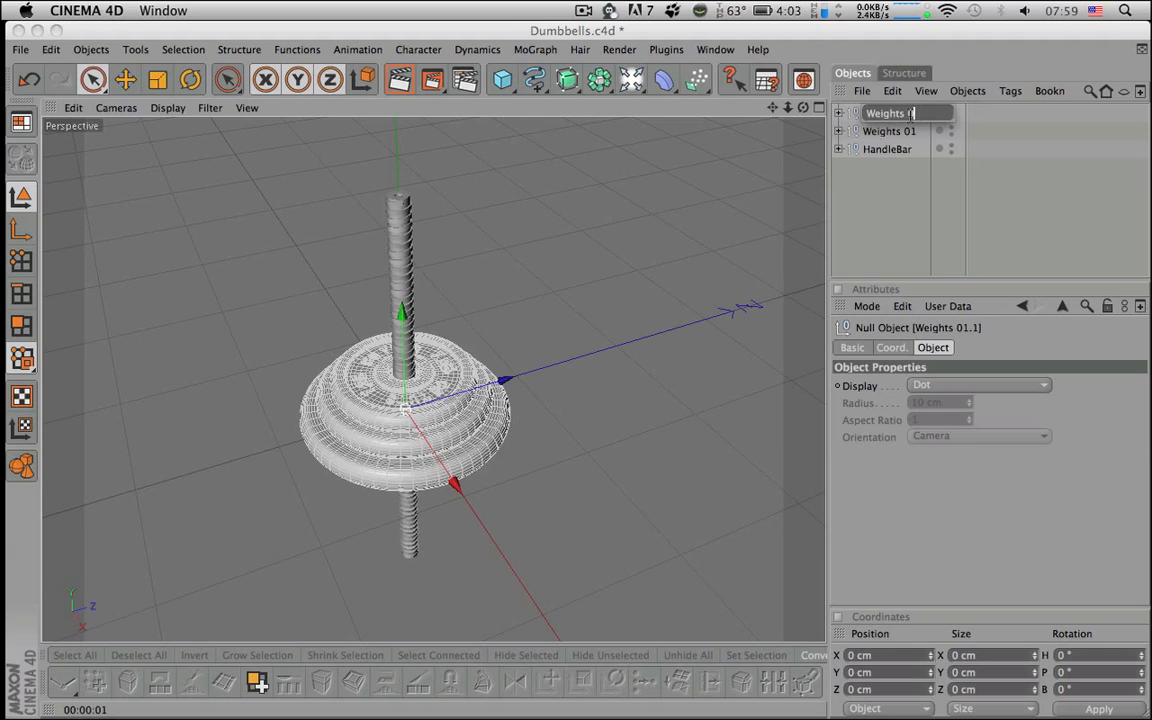
{"action": "key", "text": "Return"}
- Rotate Weights 02 by 180° in pitch so the duplicate stack faces the opposite way
{"action": "left_click_drag", "start_coordinate": [430, 400], "coordinate": [728, 316], "text": "alt"}
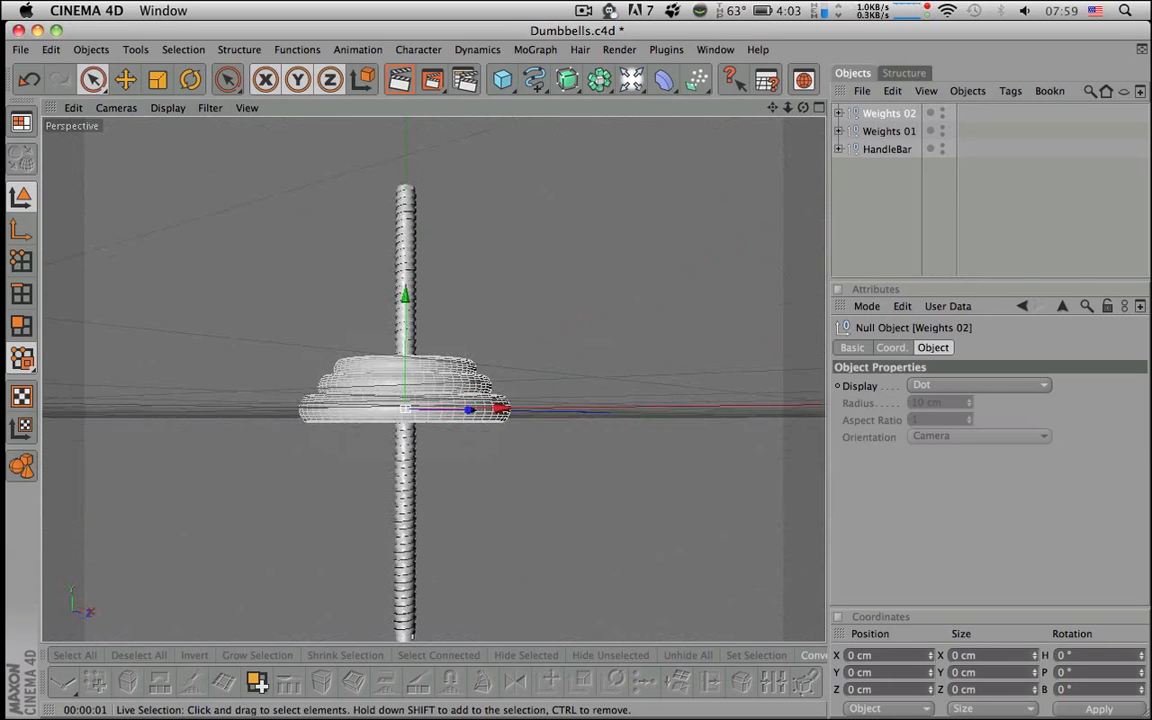
{"action": "key", "text": "r"}
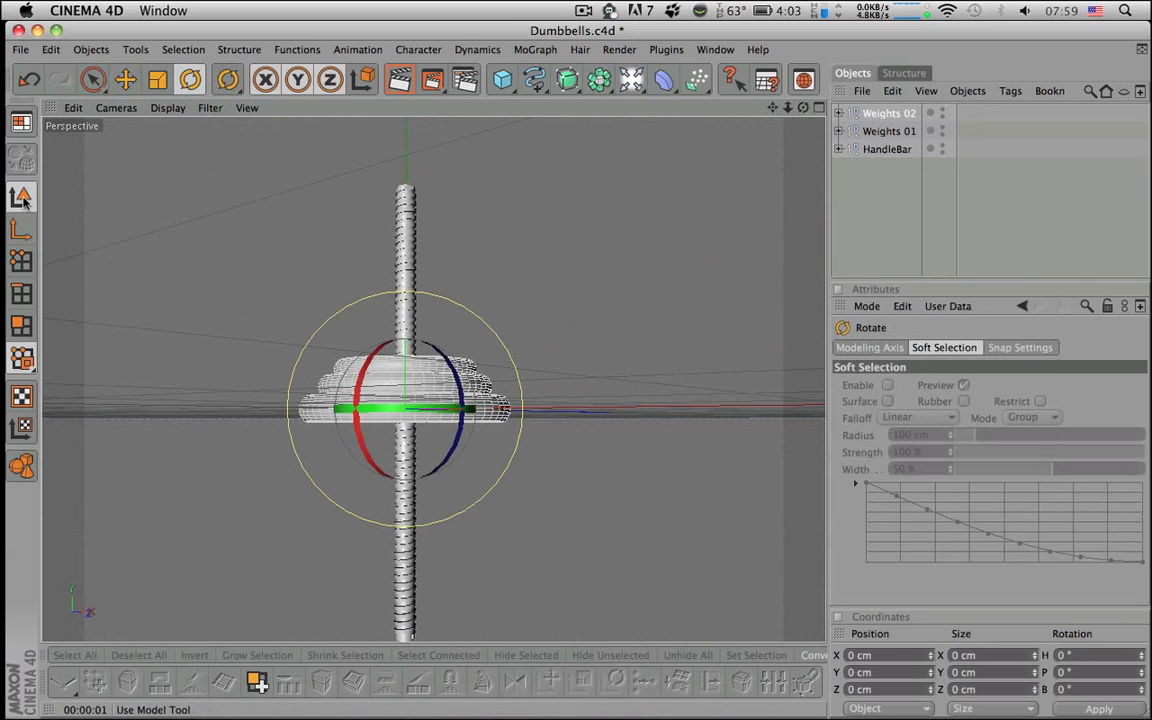
{"action": "left_click_drag", "start_coordinate": [432, 476], "coordinate": [460, 437], "text": "alt"}
{"action": "key", "text": "space"}
{"action": "left_click_drag", "start_coordinate": [578, 339], "coordinate": [817, 161], "text": "alt"}
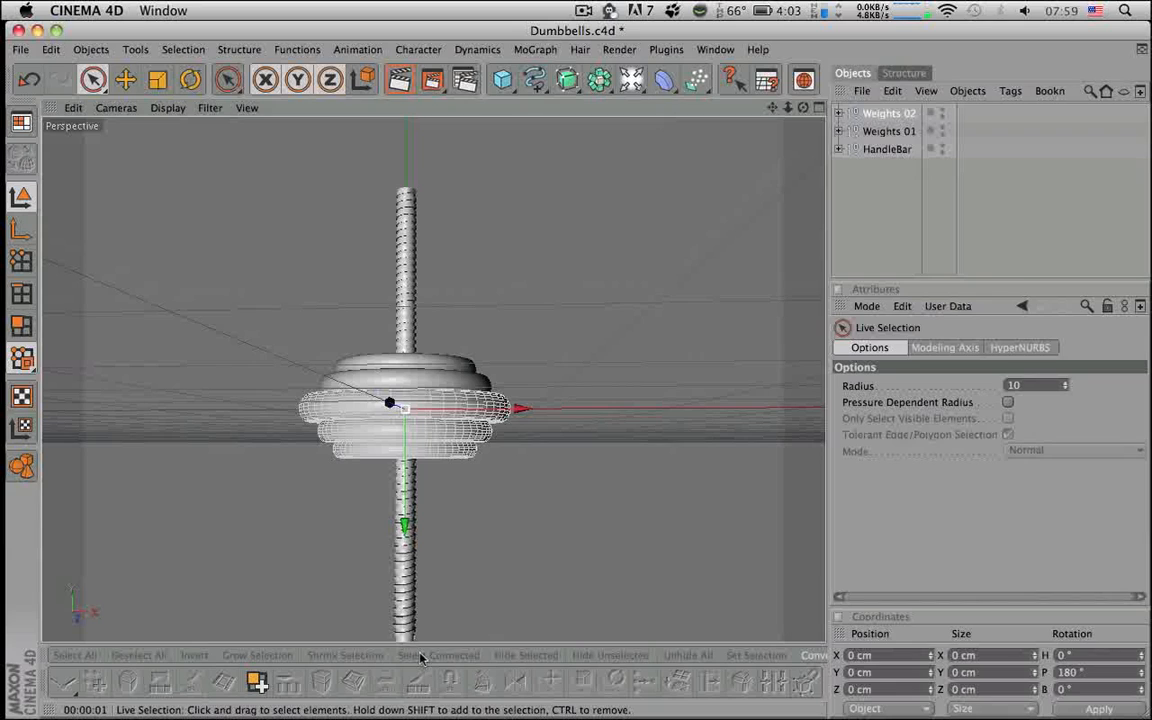
{"action": "left_click", "coordinate": [820, 108]}
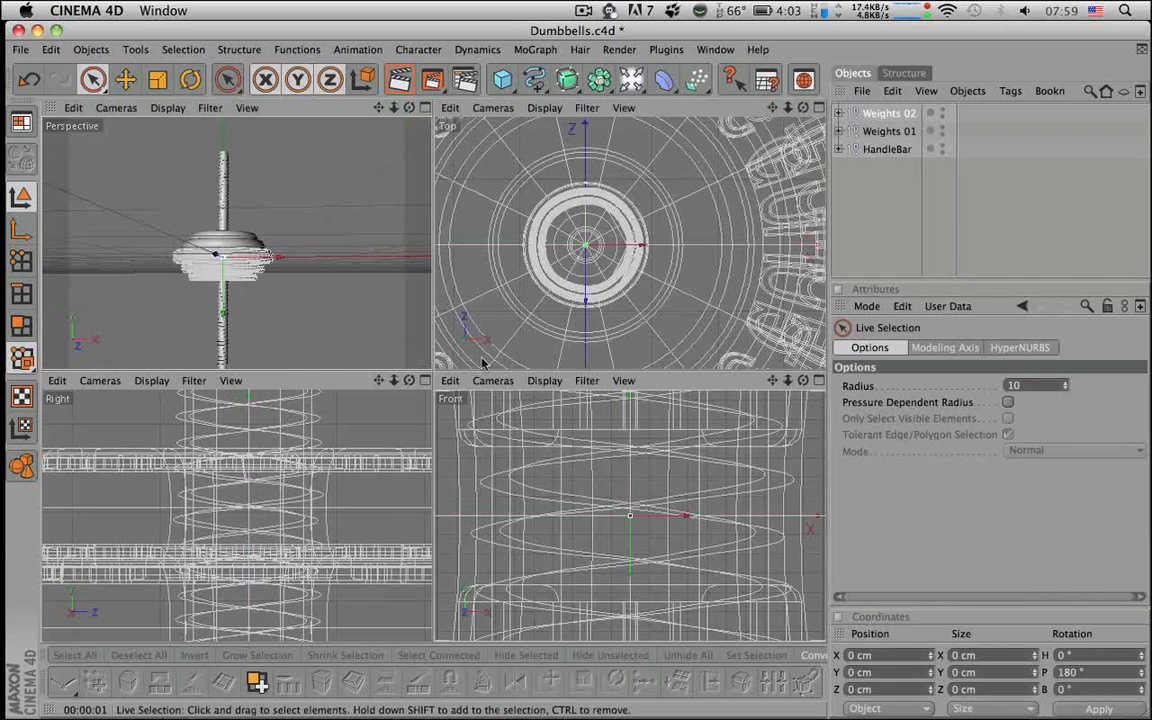
- In the maximized Right view, move Weights 02 to Position Y -80 cm
{"action": "left_click", "coordinate": [425, 380]}
{"action": "right_click_drag", "start_coordinate": [510, 468], "coordinate": [380, 468], "text": "alt"}
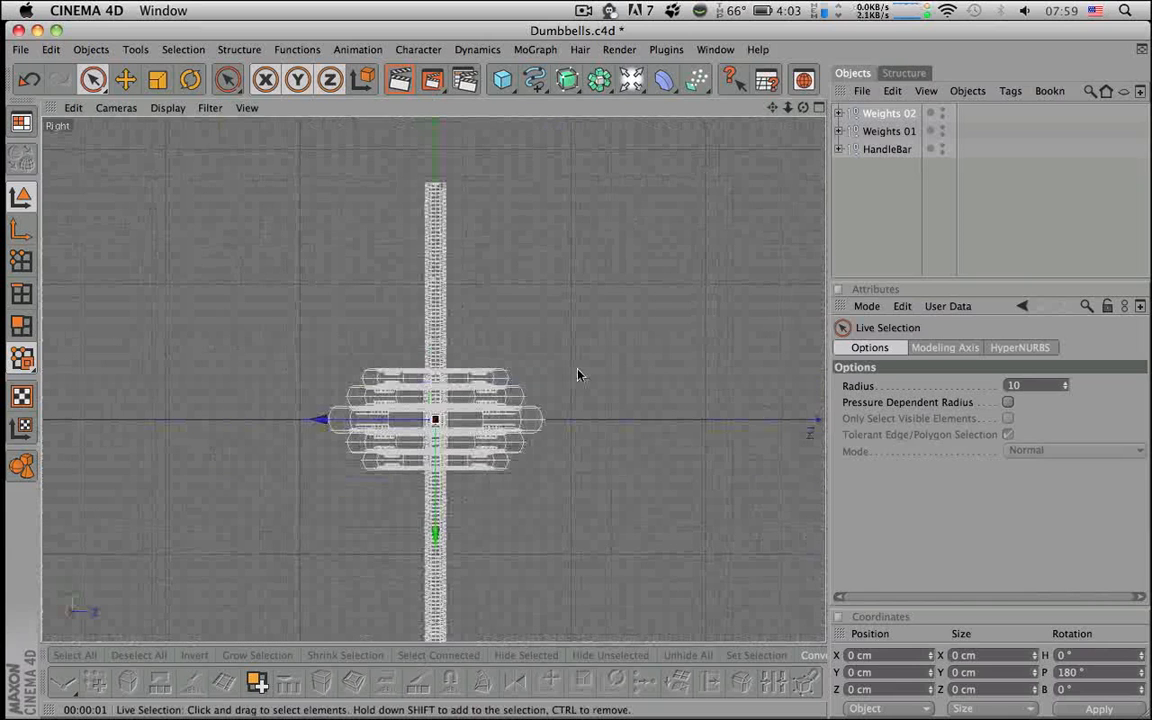
{"action": "middle_click_drag", "start_coordinate": [579, 375], "coordinate": [574, 274], "text": "alt"}
{"action": "left_click_drag", "start_coordinate": [429, 420], "coordinate": [429, 530]}
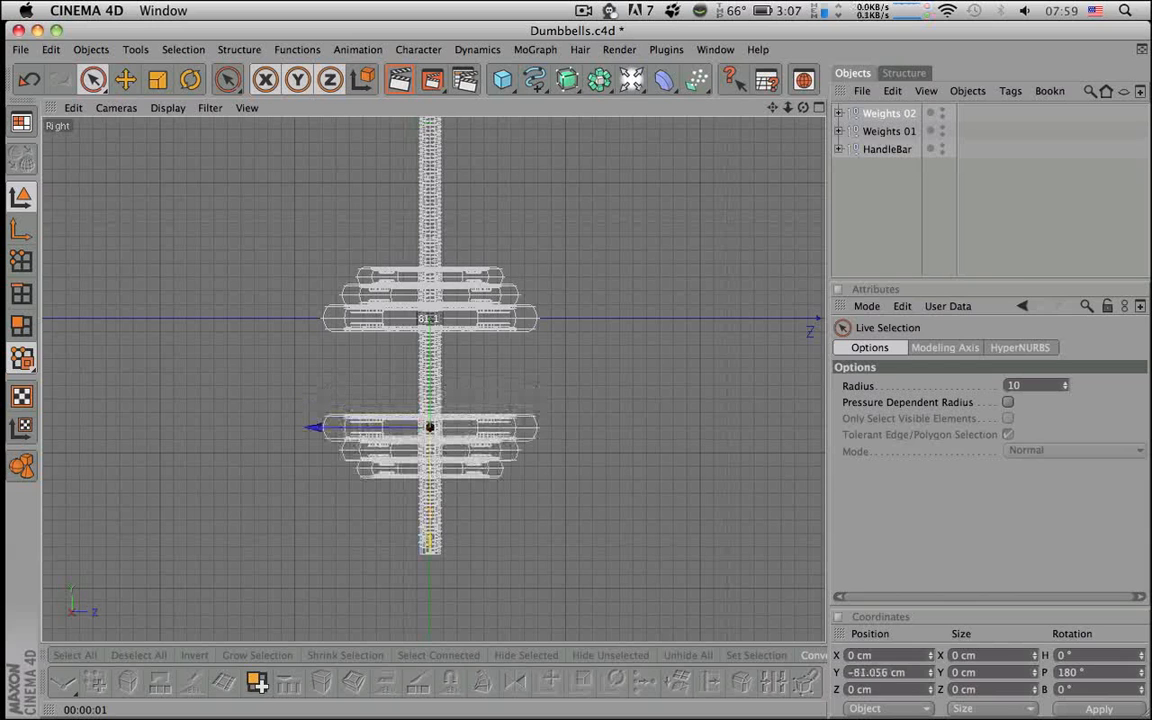
{"action": "left_click", "coordinate": [853, 672]}
{"action": "type", "text": "-80"}
{"action": "key", "text": "Return"}
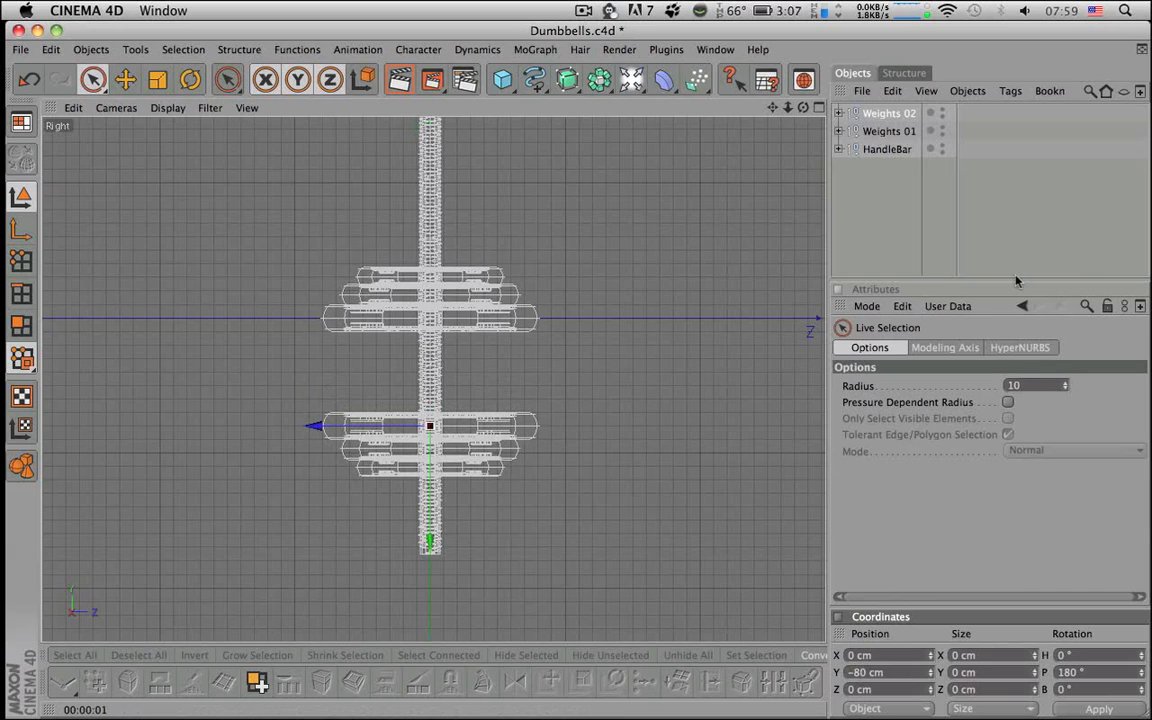
- Set Weights 01 to Position Y 80 cm and render a quick preview
{"action": "left_click", "coordinate": [887, 131]}
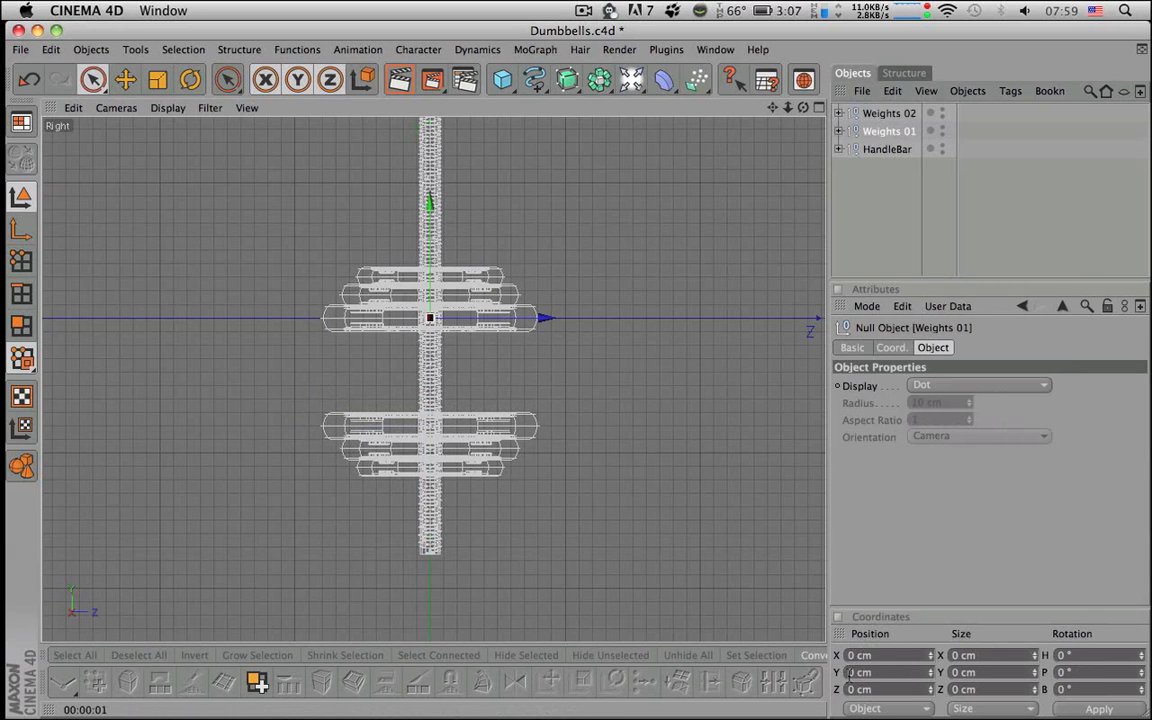
{"action": "type", "text": "80"}
{"action": "key", "text": "Return"}
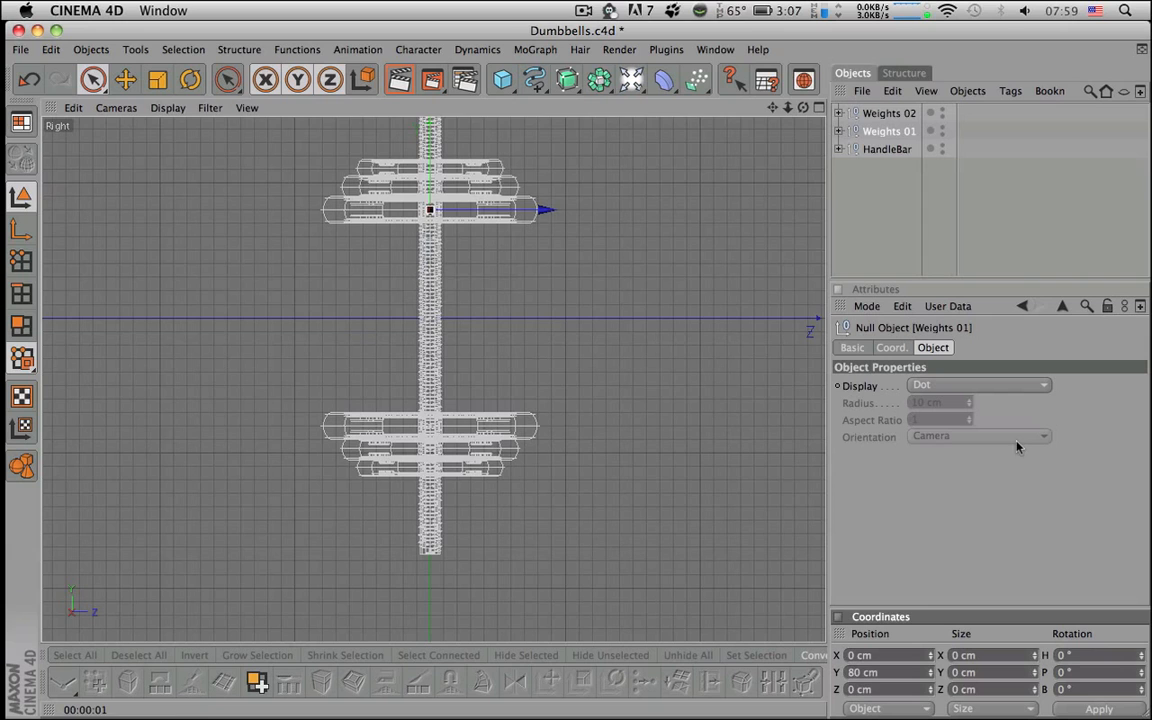
{"action": "scroll", "coordinate": [705, 185], "scroll_direction": "down", "scroll_amount": 2}
{"action": "key", "text": "super+r"}
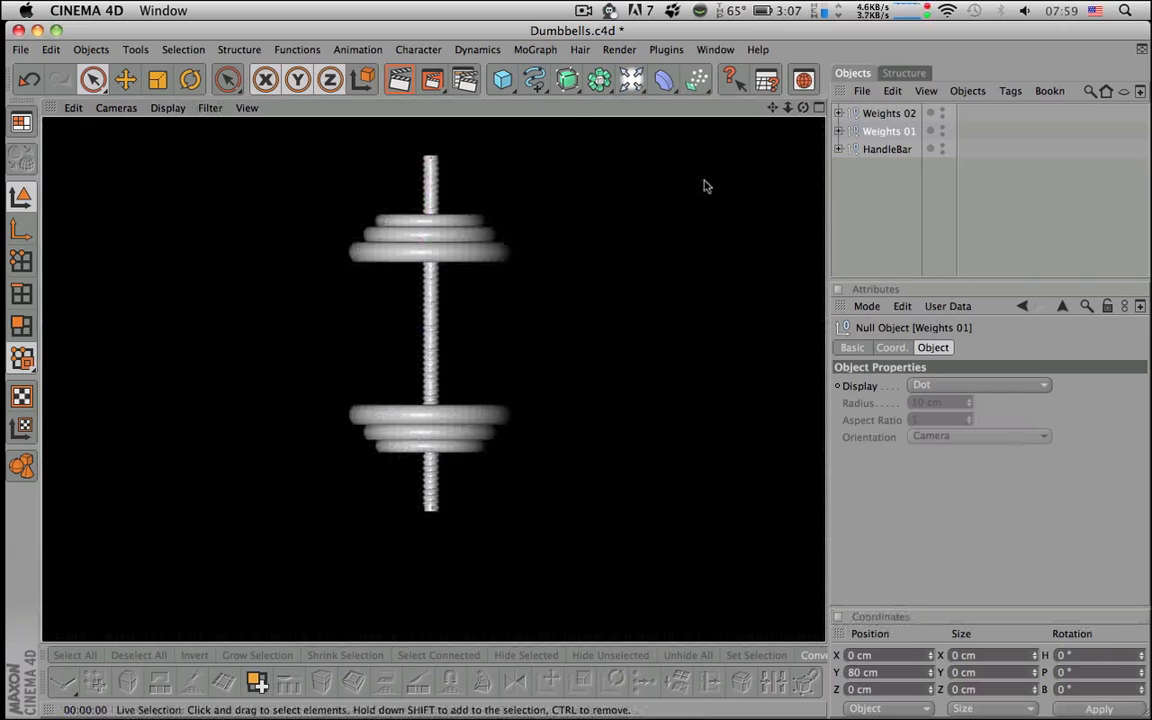
{"action": "left_click", "coordinate": [880, 113]}
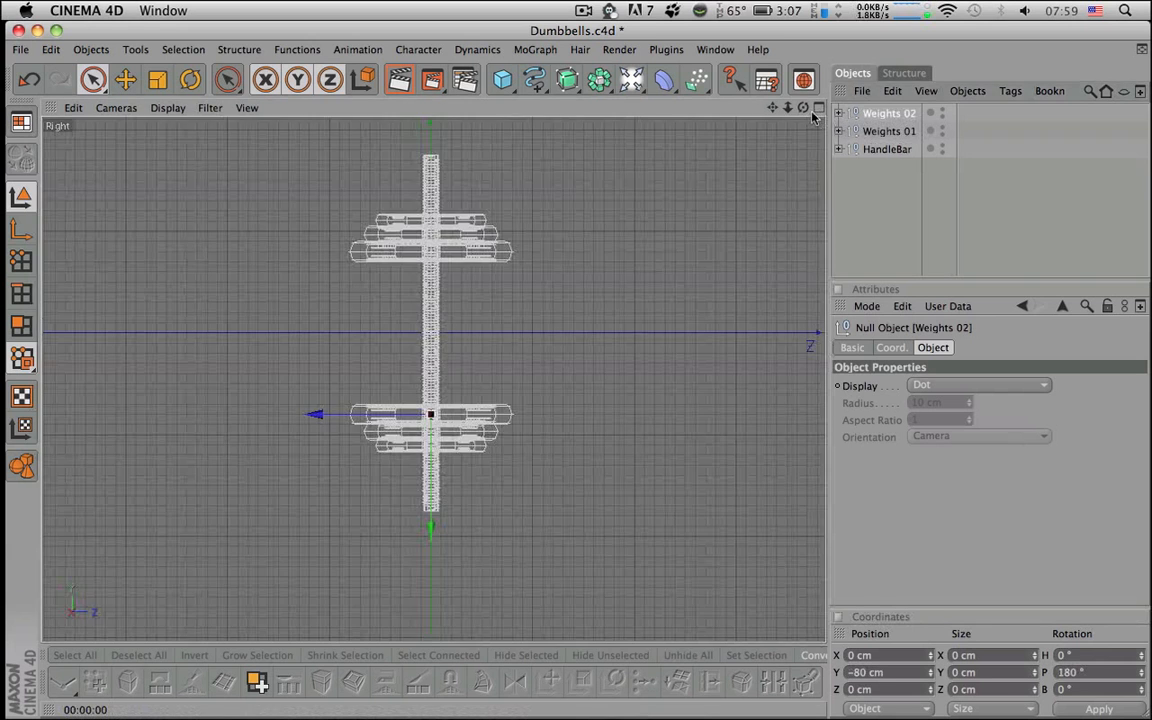
{"action": "left_click", "coordinate": [819, 108]}
- Maximize the Perspective view, deselect everything and test-render the dumbbell
{"action": "left_click", "coordinate": [425, 109]}
{"action": "left_click_drag", "start_coordinate": [463, 206], "coordinate": [519, 258], "text": "alt"}
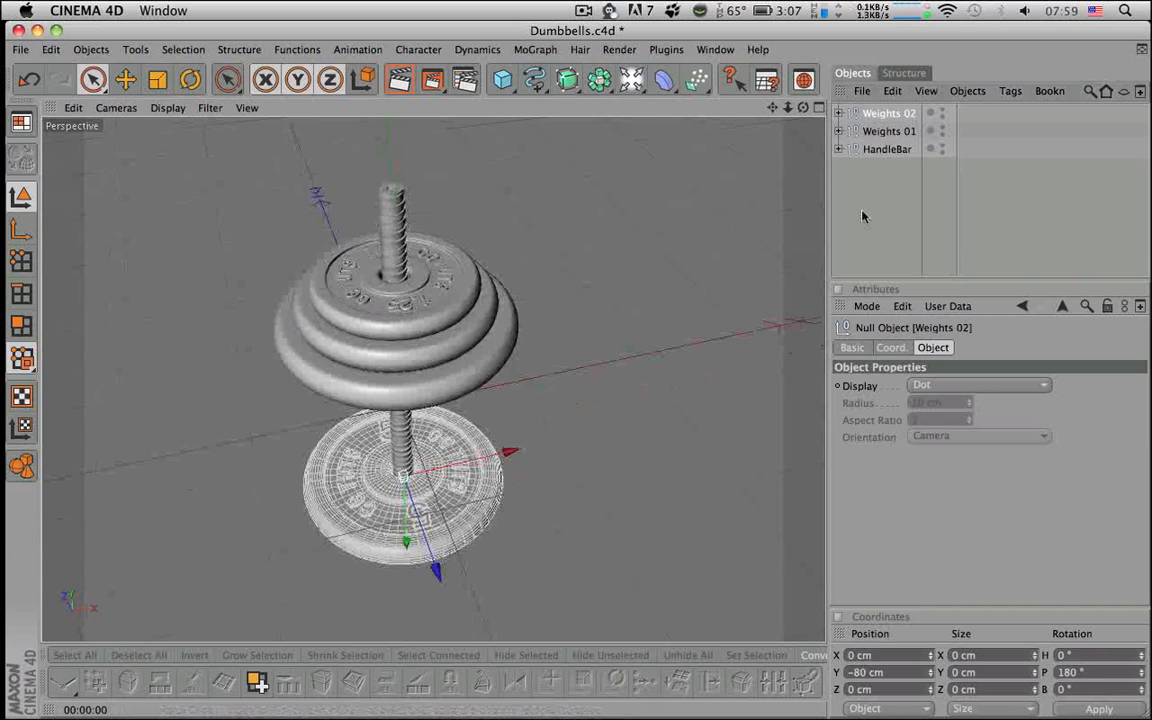
{"action": "left_click", "coordinate": [545, 333]}
{"action": "key", "text": "super+r"}
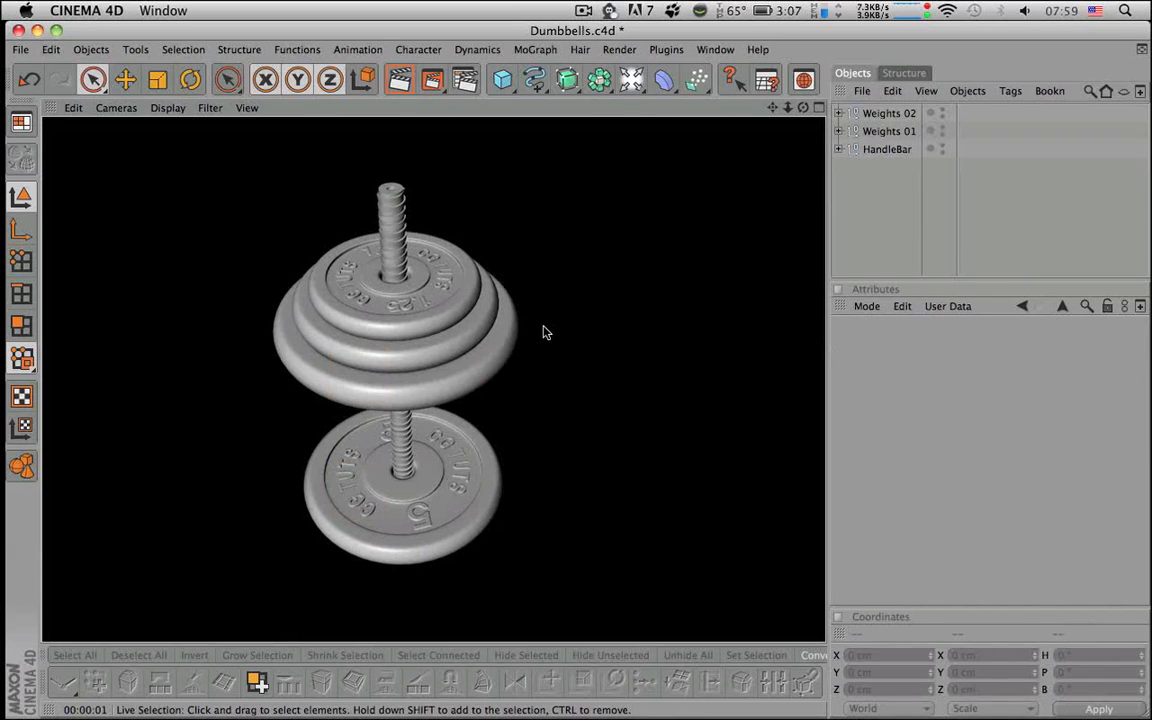
{"action": "left_click", "coordinate": [552, 387]}
- Orbit and zoom around the assembled dumbbell to inspect both plate stacks
{"action": "left_click_drag", "start_coordinate": [553, 388], "coordinate": [555, 418], "text": "alt"}
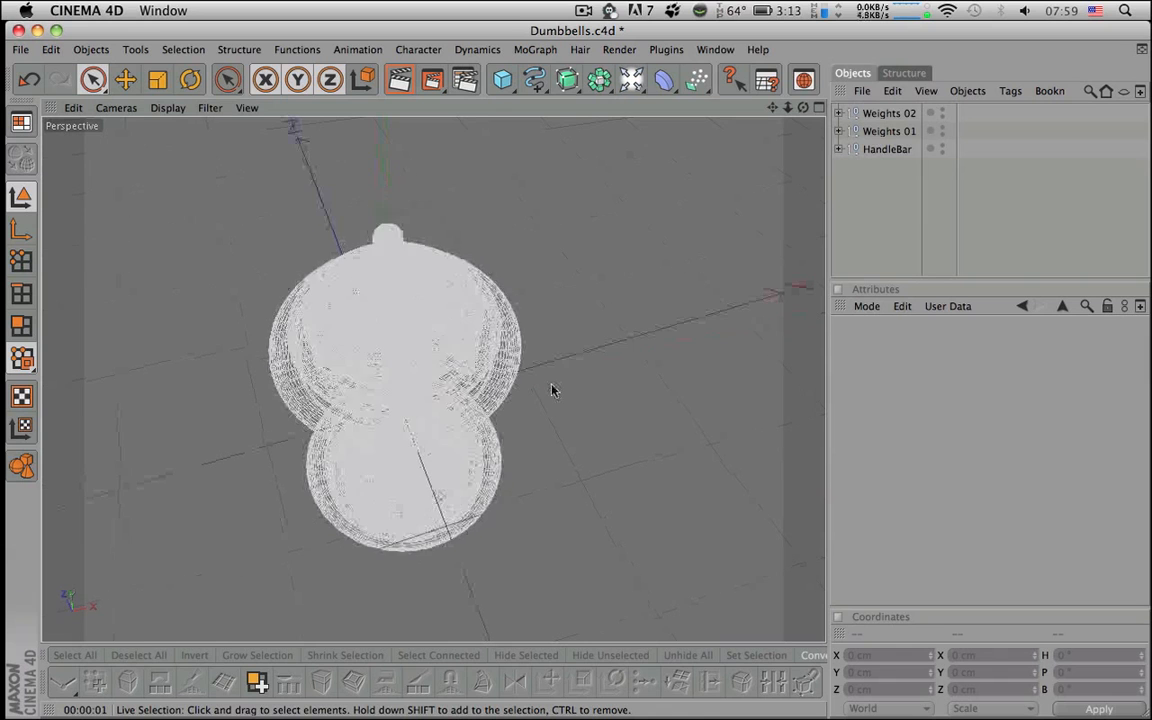
{"action": "mouse_move", "coordinate": [668, 290]}
{"action": "left_mouse_down", "text": "alt"}
{"action": "mouse_move", "coordinate": [668, 322]}
{"action": "mouse_move", "coordinate": [670, 305]}
{"action": "left_mouse_up", "text": "alt"}
{"action": "right_click_drag", "start_coordinate": [670, 305], "coordinate": [745, 305], "text": "alt"}
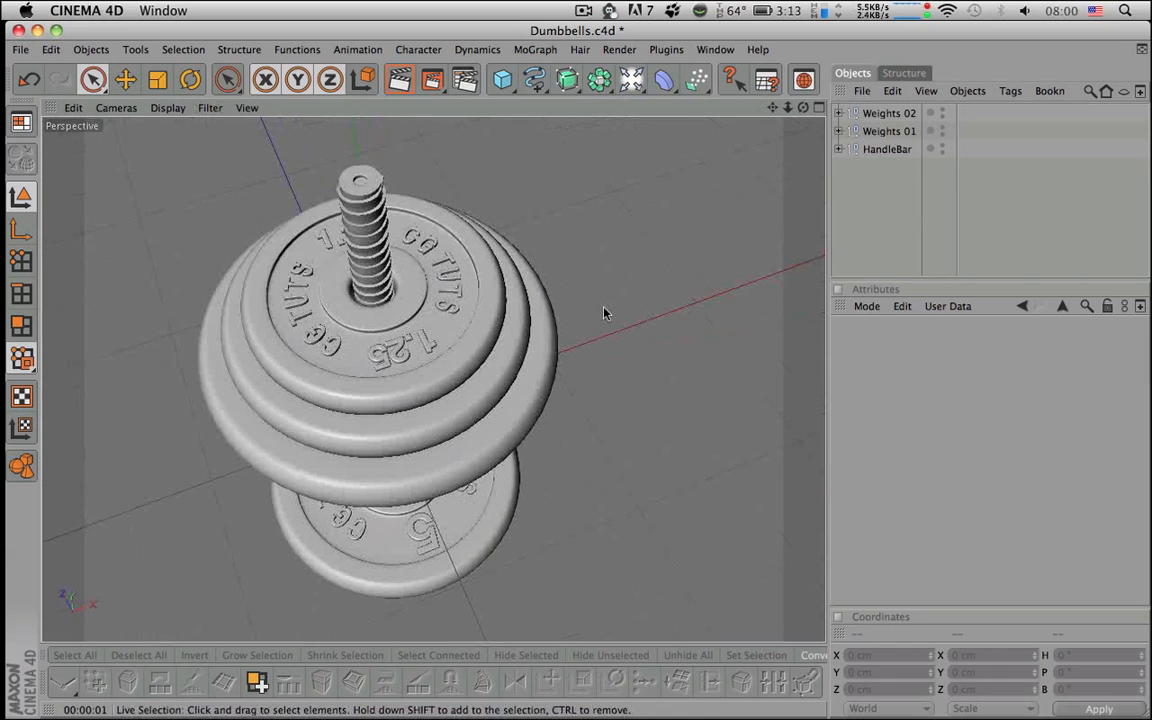
{"action": "left_click_drag", "start_coordinate": [543, 275], "coordinate": [545, 185], "text": "alt"}
{"action": "right_click_drag", "start_coordinate": [665, 318], "coordinate": [598, 318], "text": "alt"}
{"action": "left_click_drag", "start_coordinate": [598, 321], "coordinate": [603, 262], "text": "alt"}
{"action": "middle_click_drag", "start_coordinate": [601, 343], "coordinate": [594, 316], "text": "alt"}
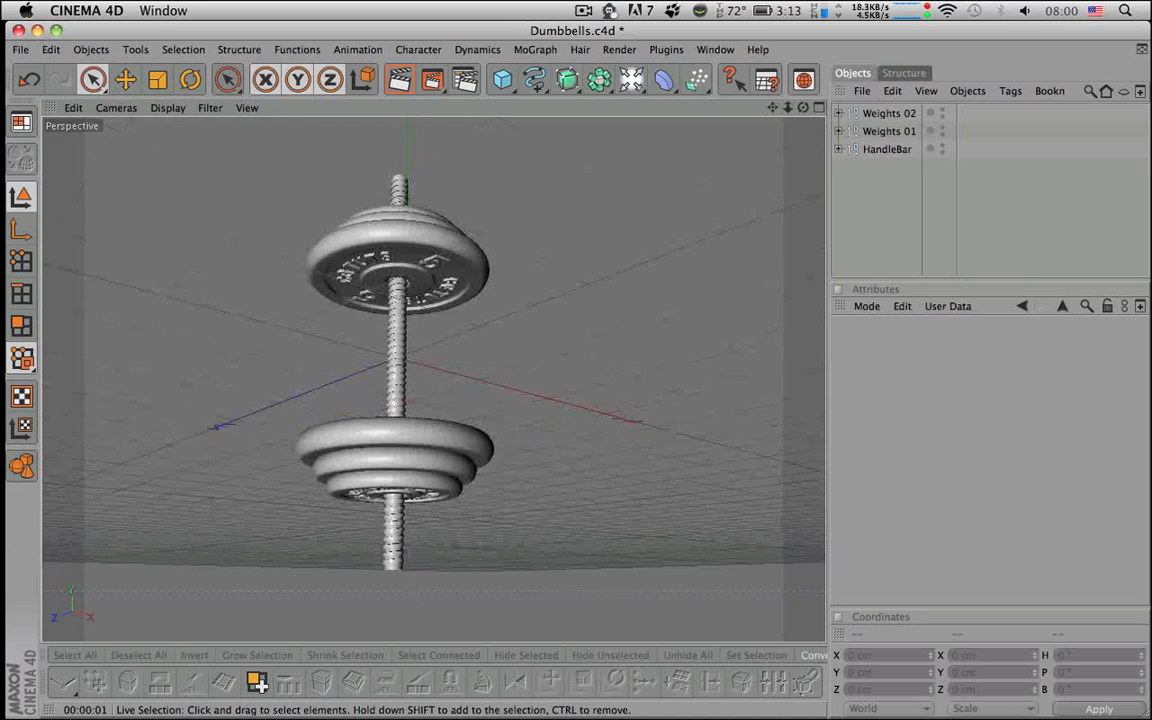
{"action": "left_click_drag", "start_coordinate": [594, 316], "coordinate": [625, 380], "text": "alt"}
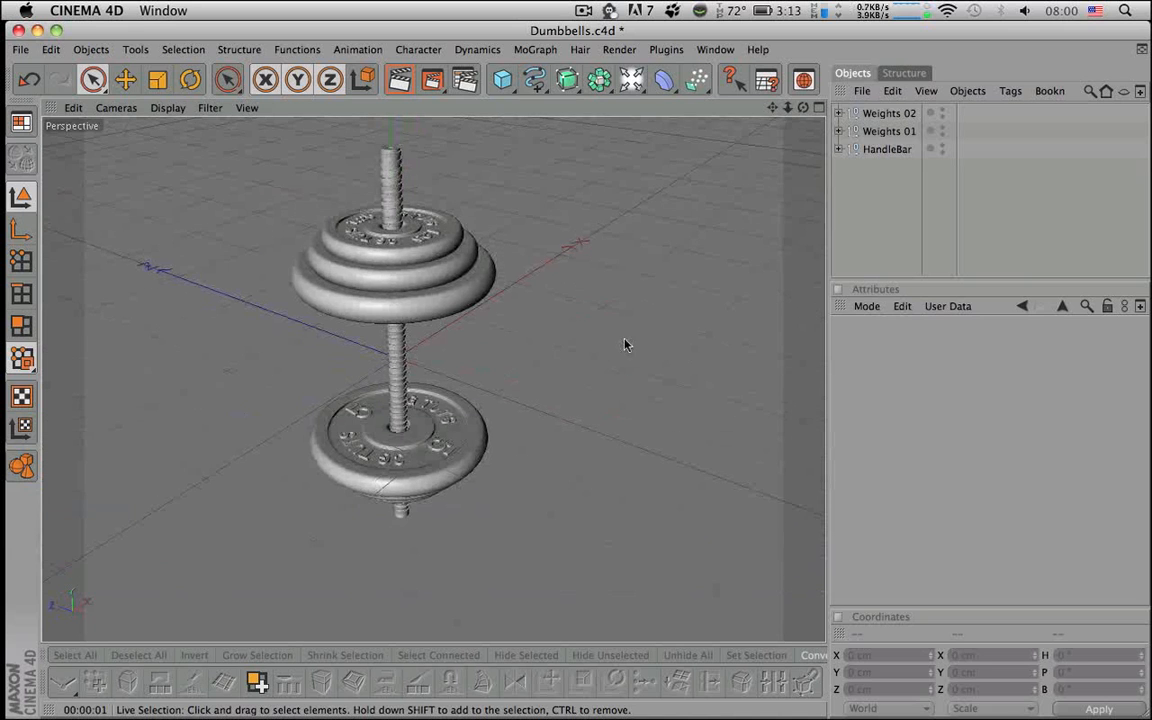